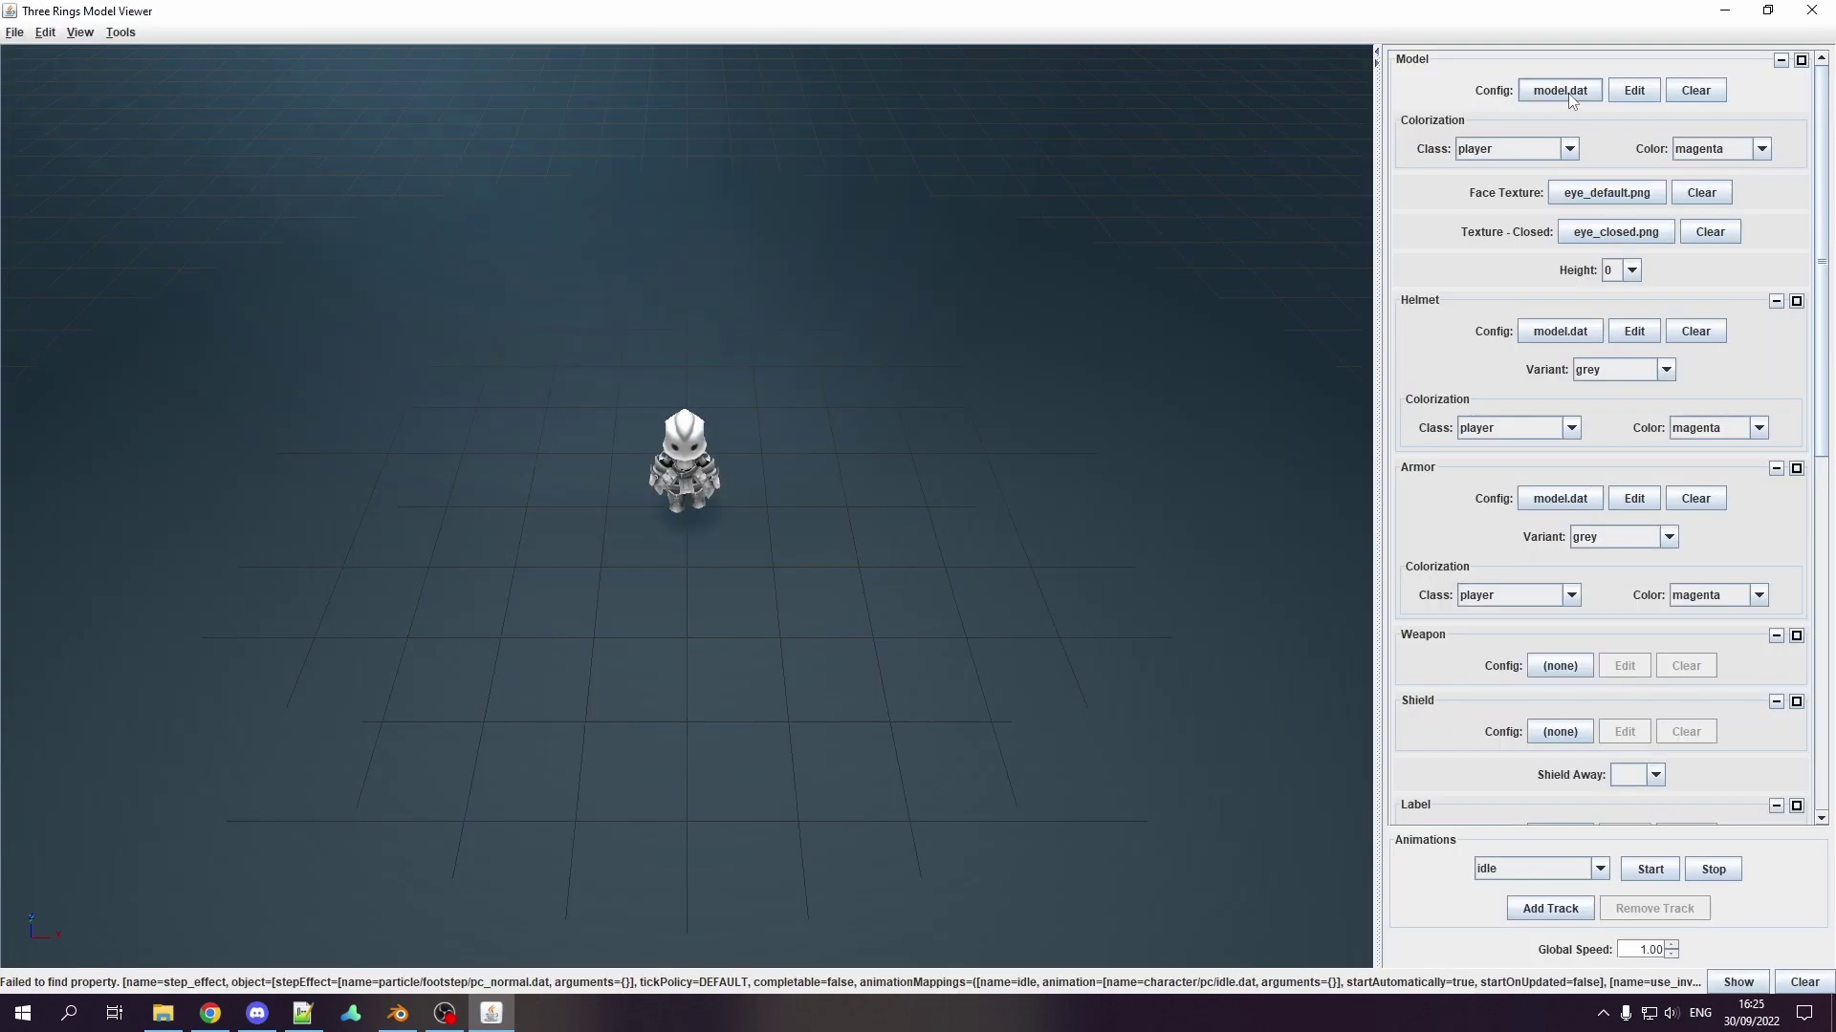
Step: Load PlayerKnightAsArticulatedConfig.Fixed.dat from the rsrc folder as the knight's config and edit it
{"action": "left_click", "coordinate": [1559, 91]}
{"action": "left_click", "coordinate": [1699, 647]}
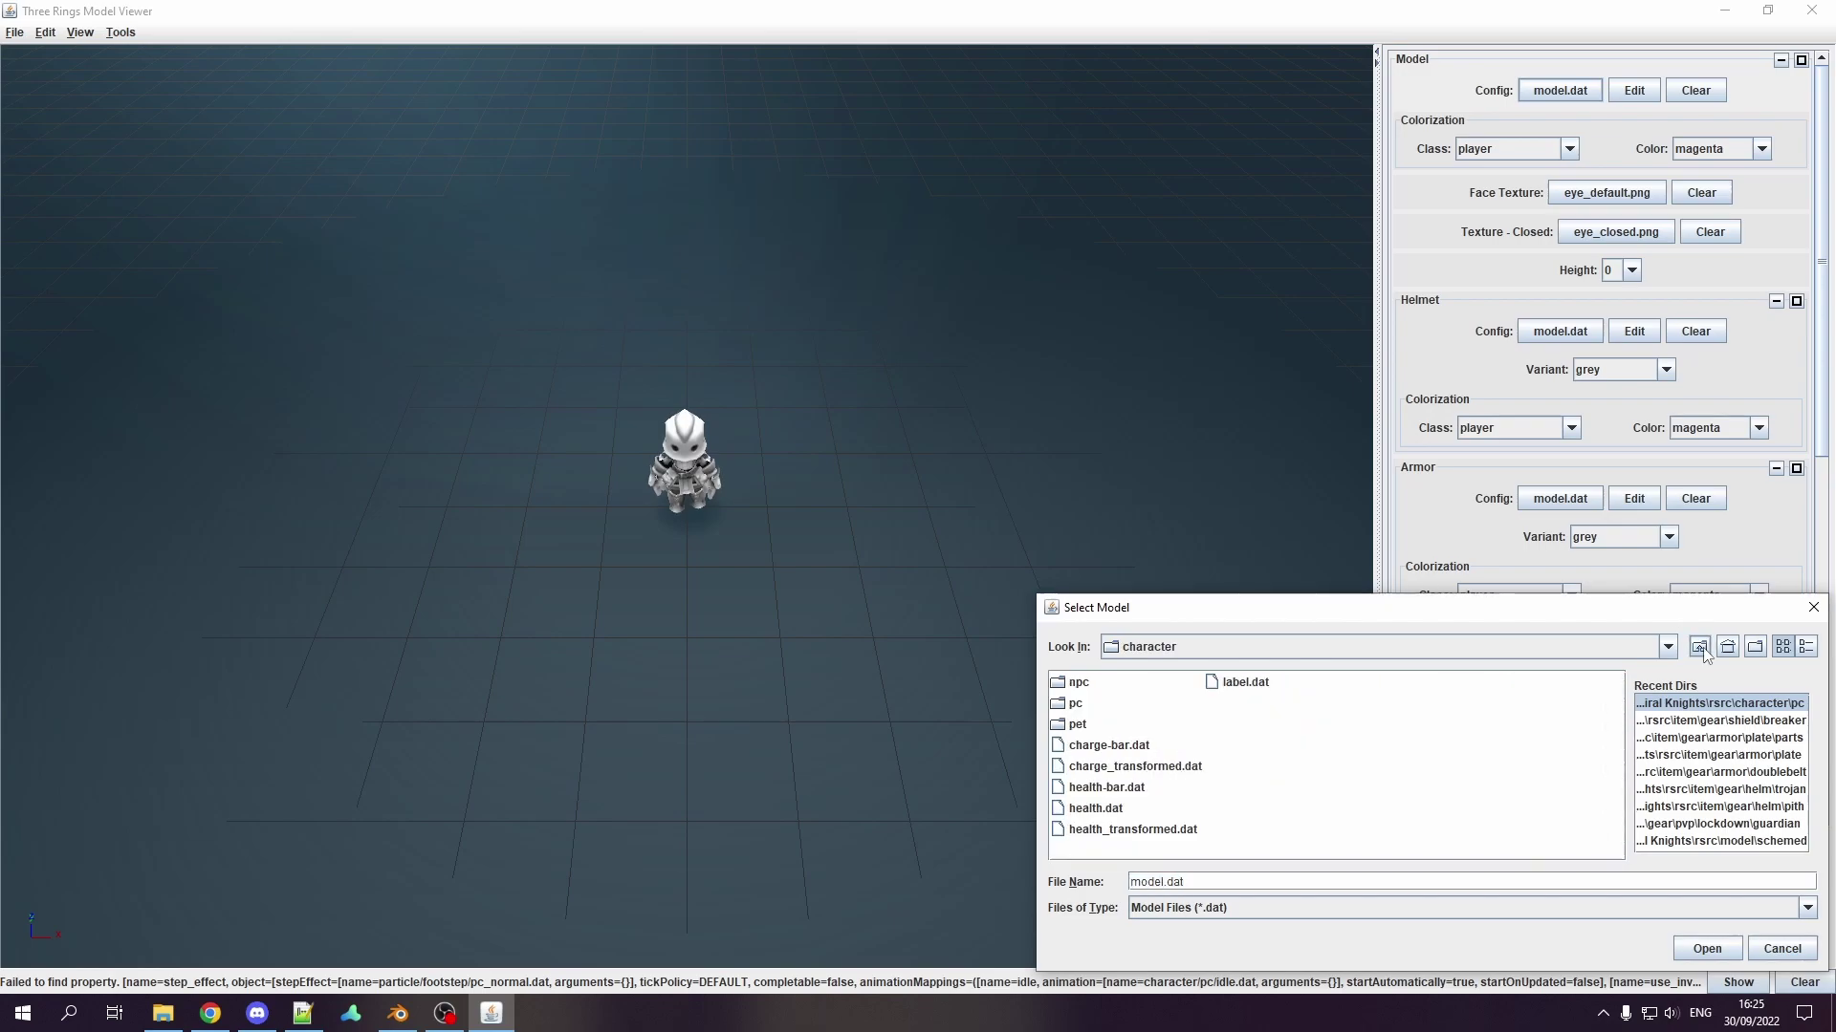
{"action": "double_click", "coordinate": [1396, 831]}
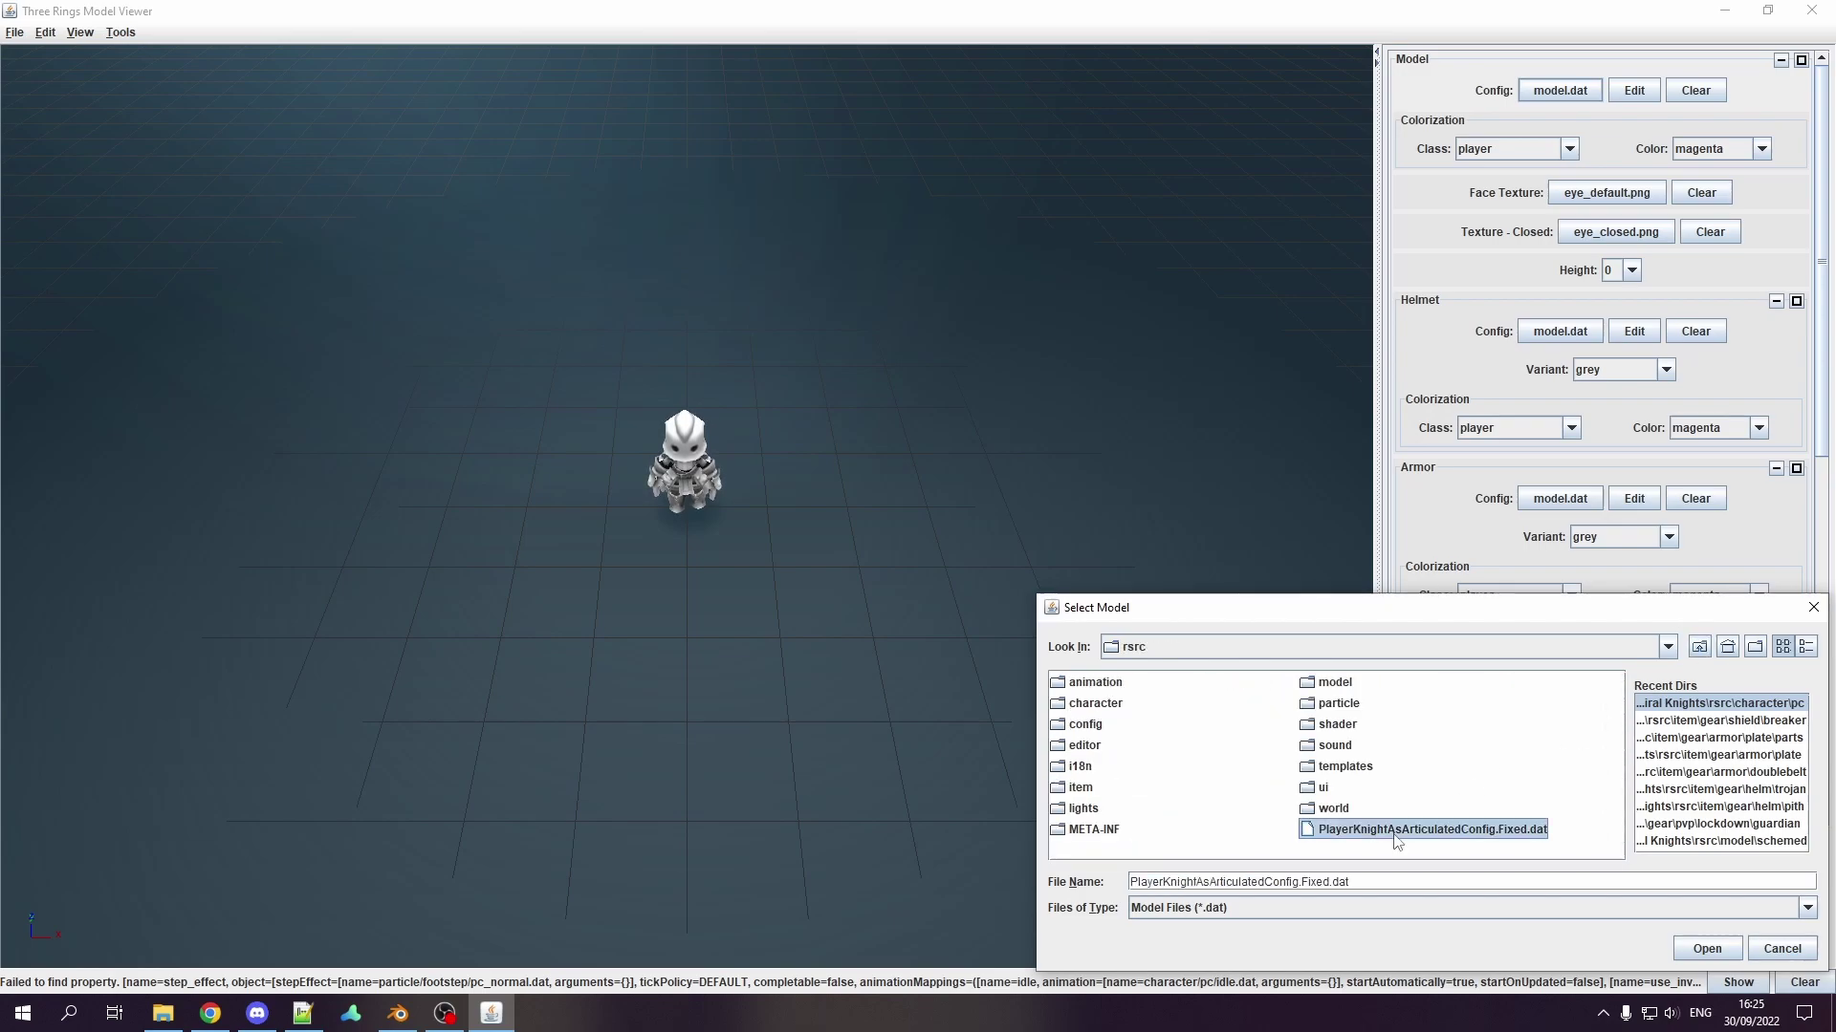
{"action": "left_click", "coordinate": [1731, 90]}
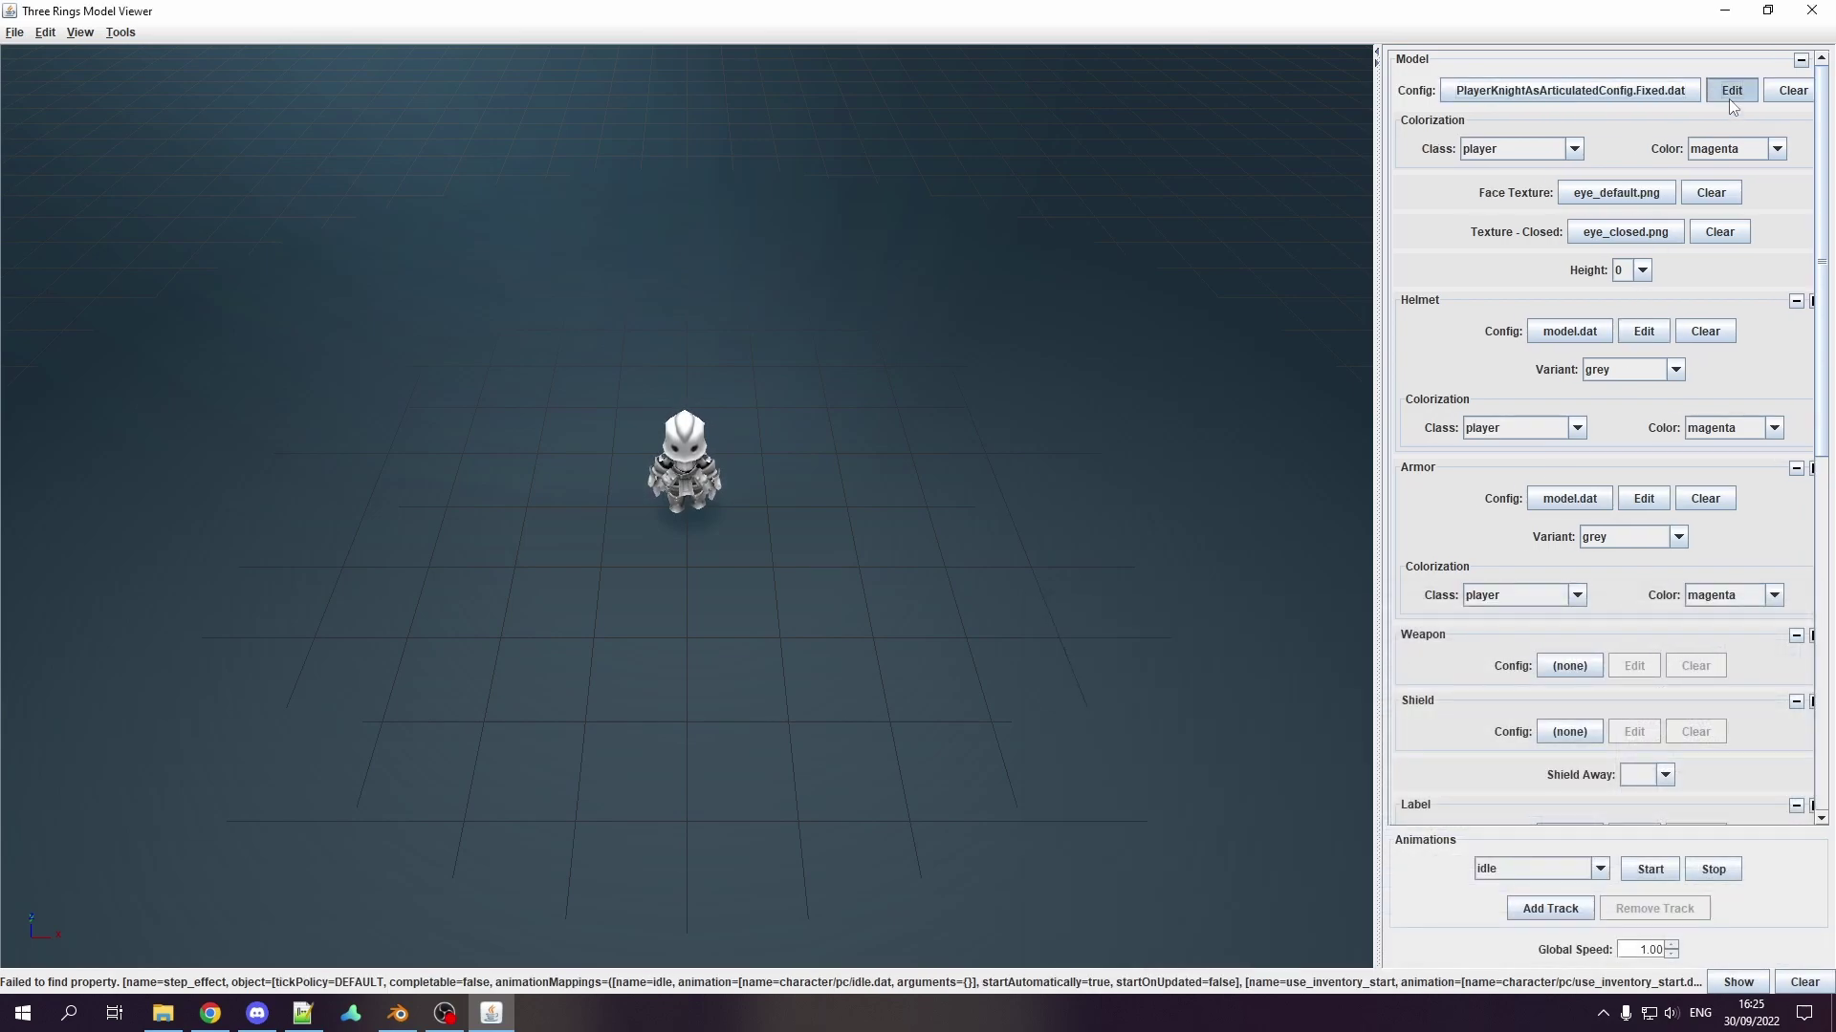
Step: Remove every Parameters entry from the knight config in the resource editor
{"action": "left_click_drag", "start_coordinate": [1227, 474], "coordinate": [1116, 313]}
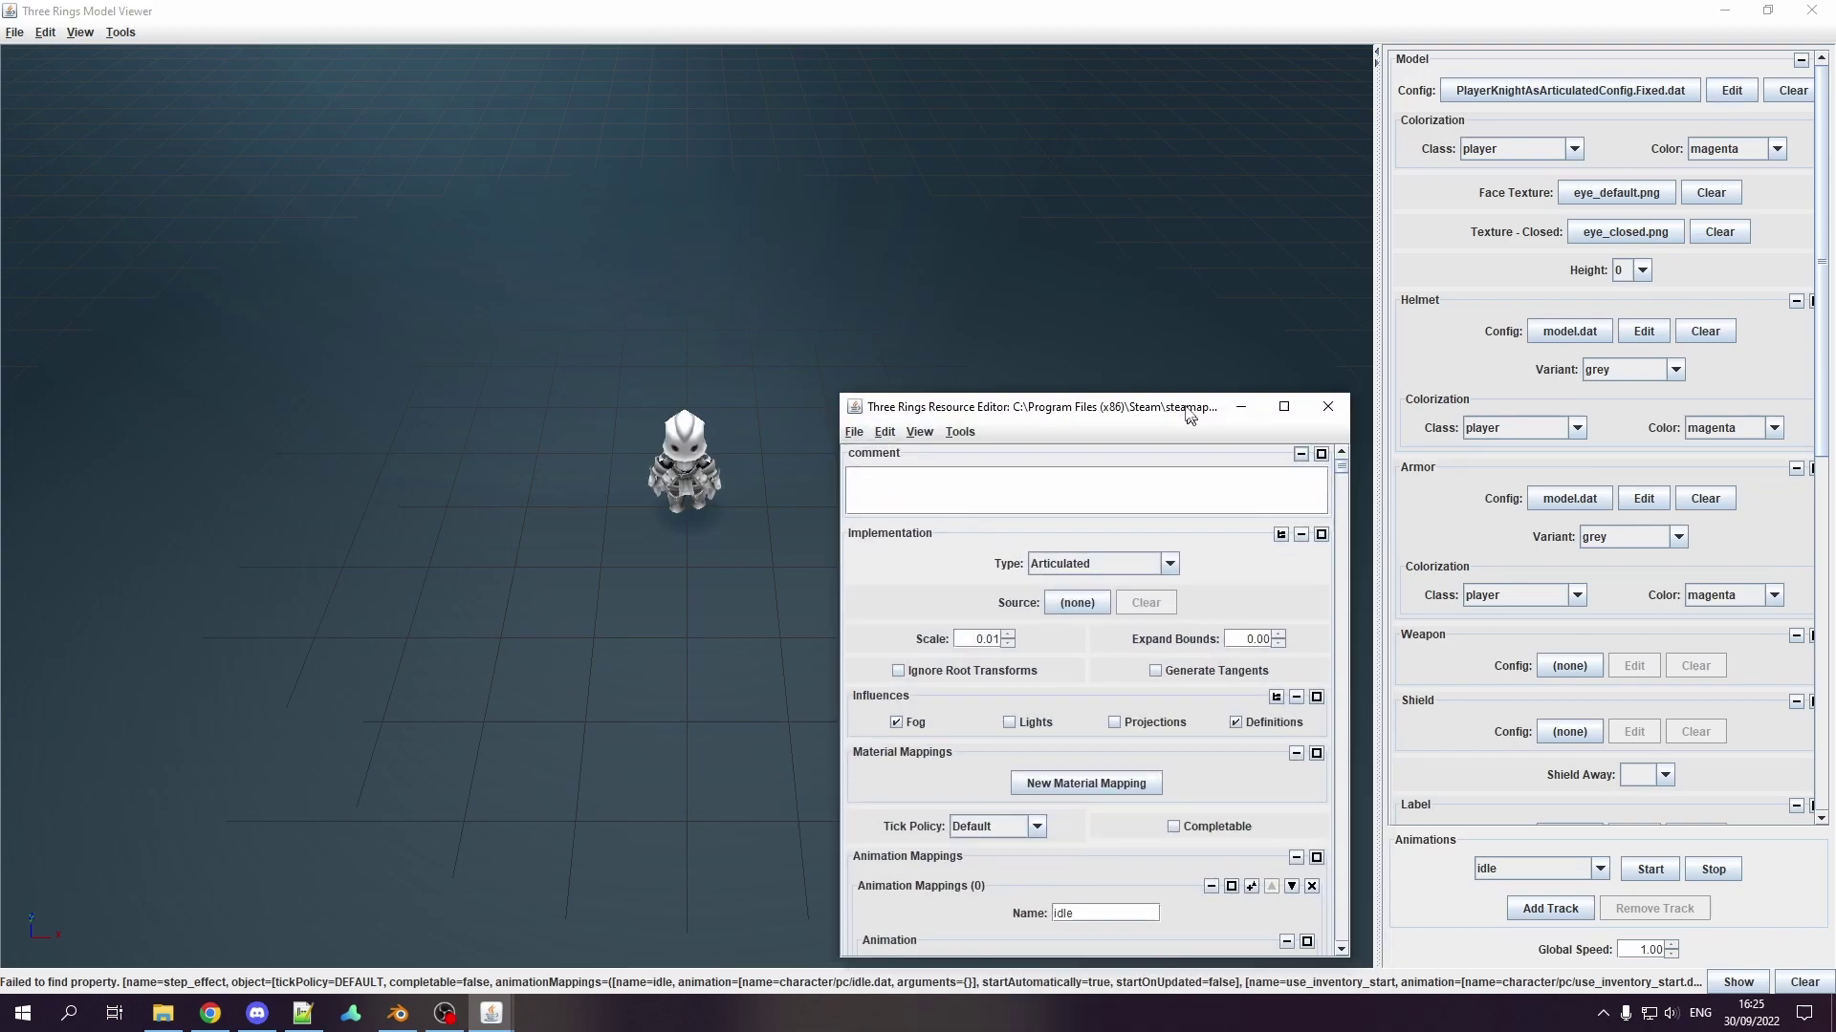
{"action": "left_click", "coordinate": [1228, 432]}
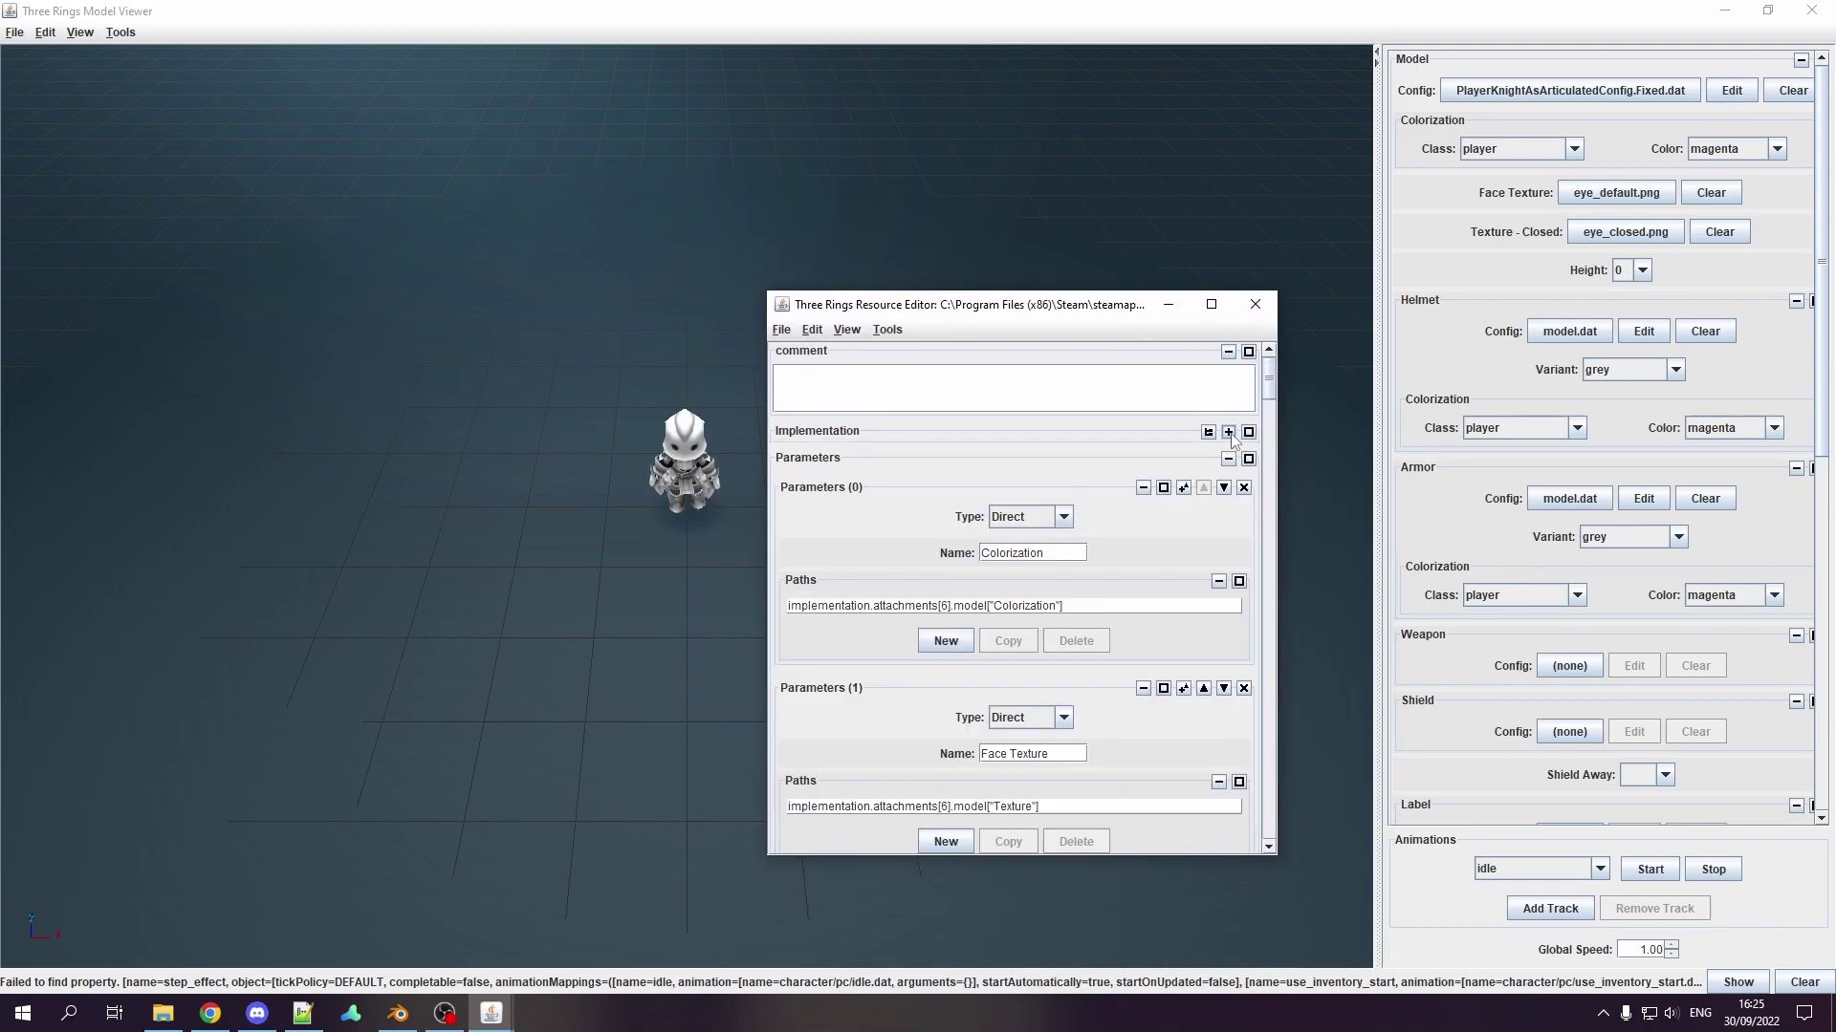
{"action": "left_click", "coordinate": [1246, 488]}
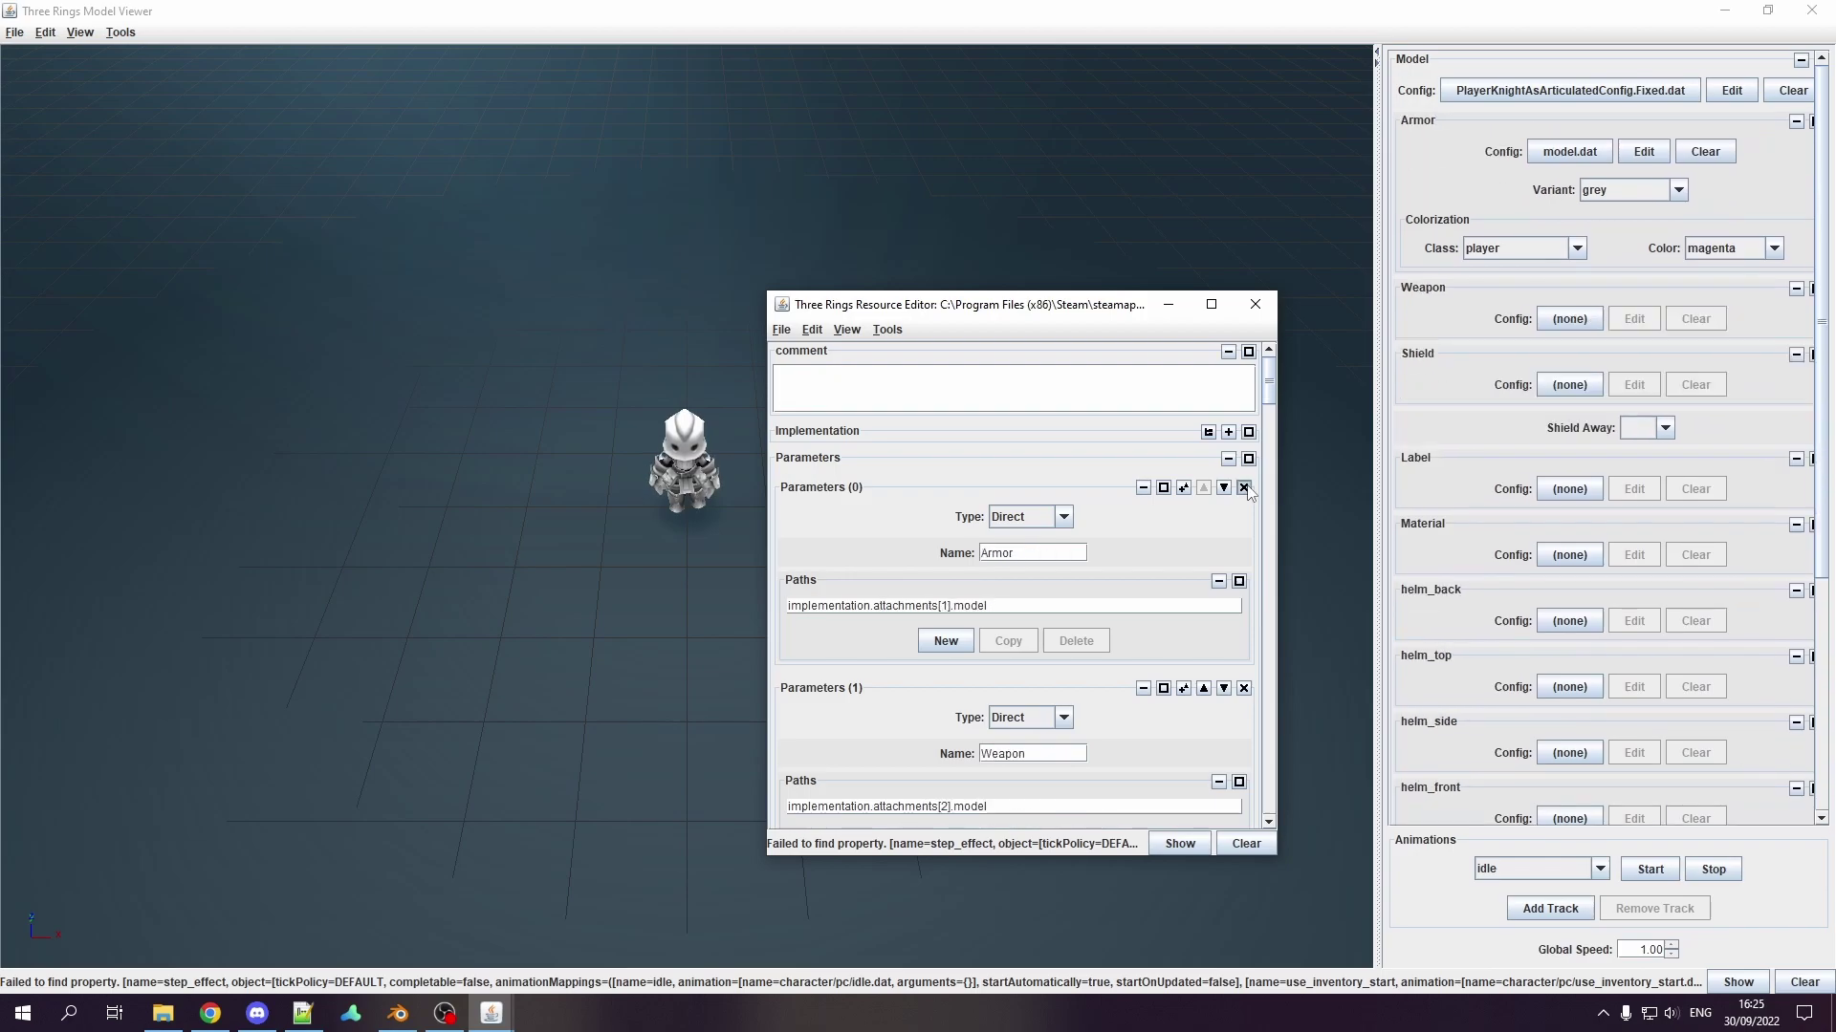
{"action": "left_click", "coordinate": [1244, 488]}
{"action": "left_click", "coordinate": [1245, 488]}
{"action": "left_click", "coordinate": [1244, 488]}
{"action": "left_click", "coordinate": [1246, 487]}
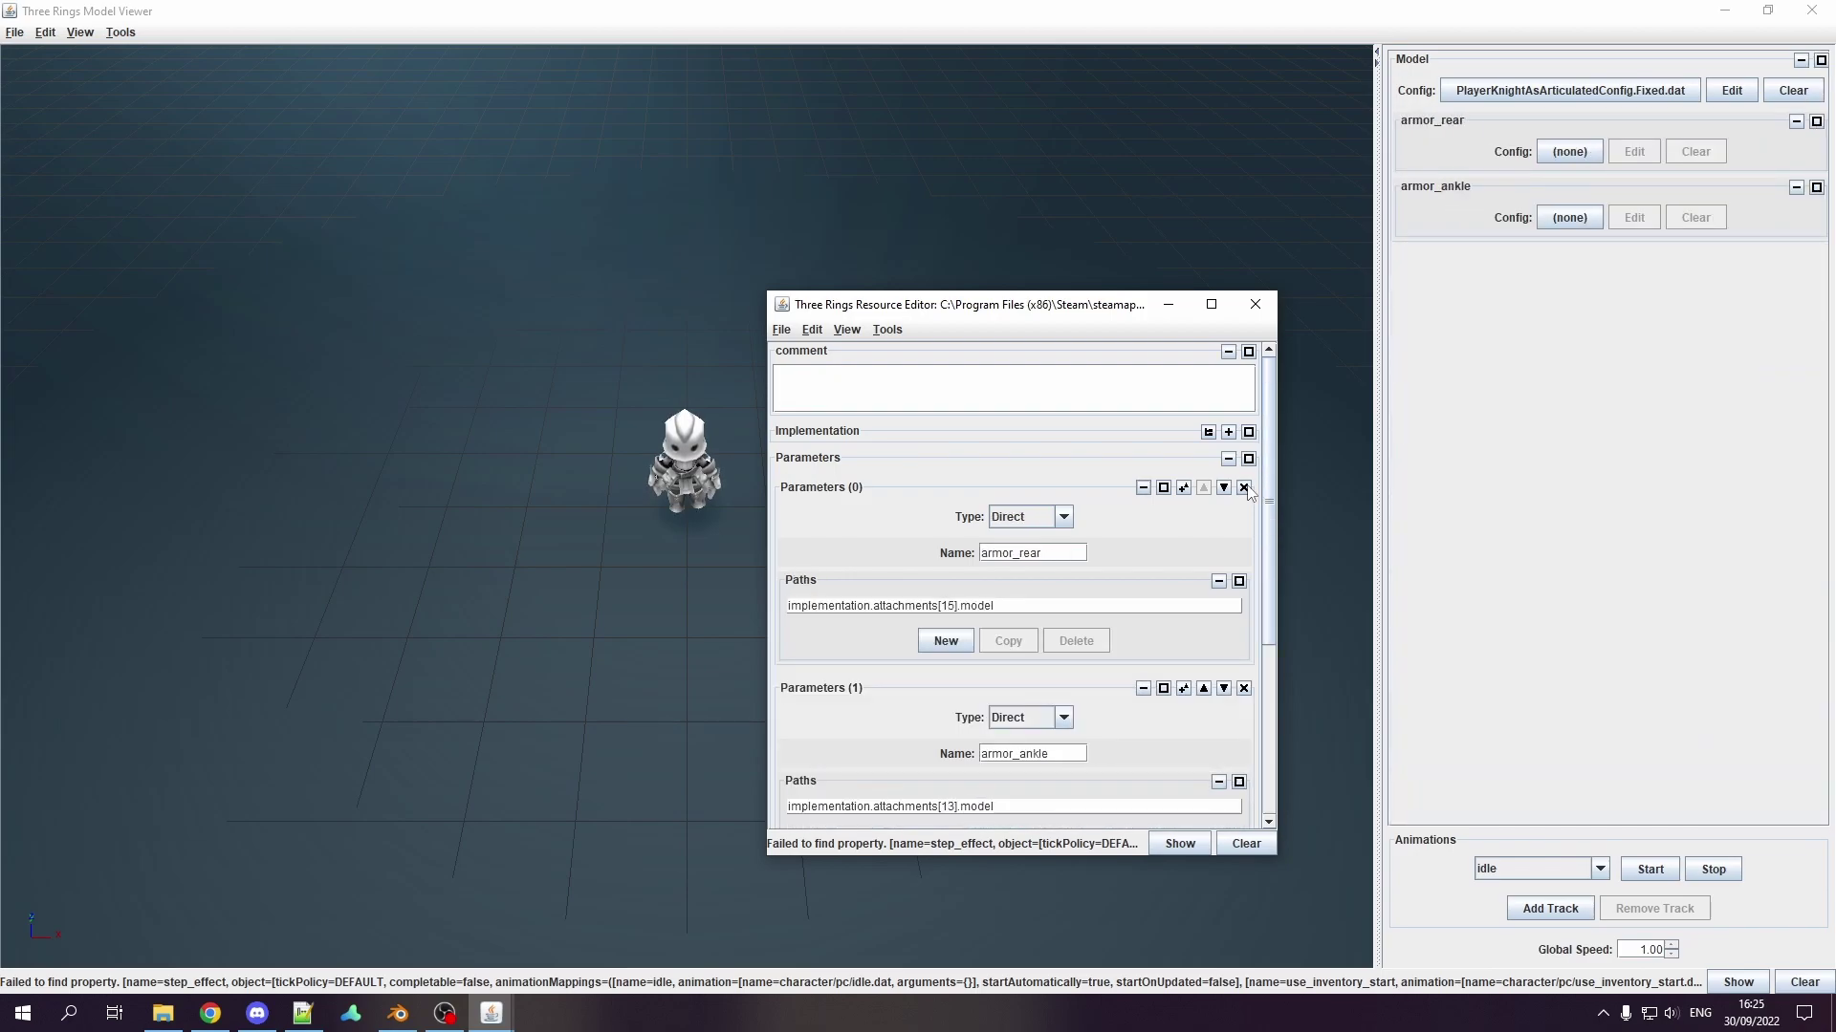
{"action": "left_click", "coordinate": [1245, 487]}
Step: Collapse the implementation, influences, mappings and node transform sections to reach Attachments
{"action": "left_click", "coordinate": [1247, 430]}
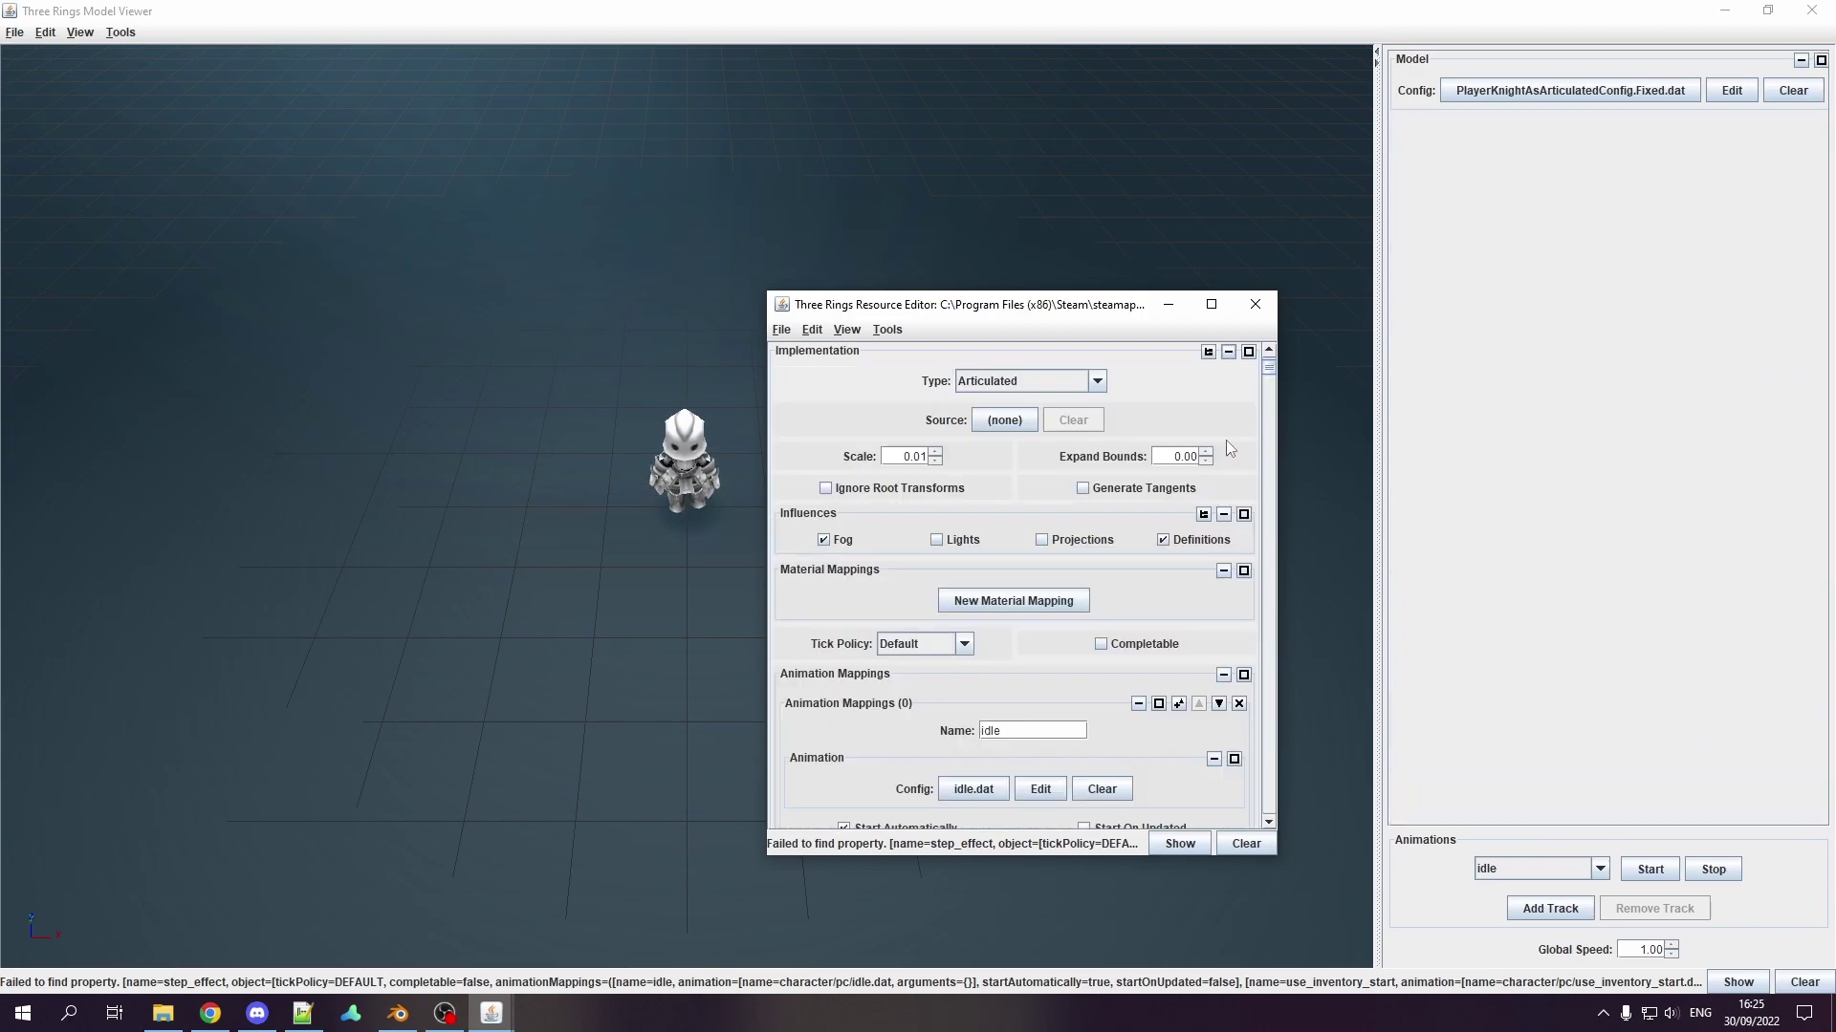
{"action": "left_click", "coordinate": [1222, 514]}
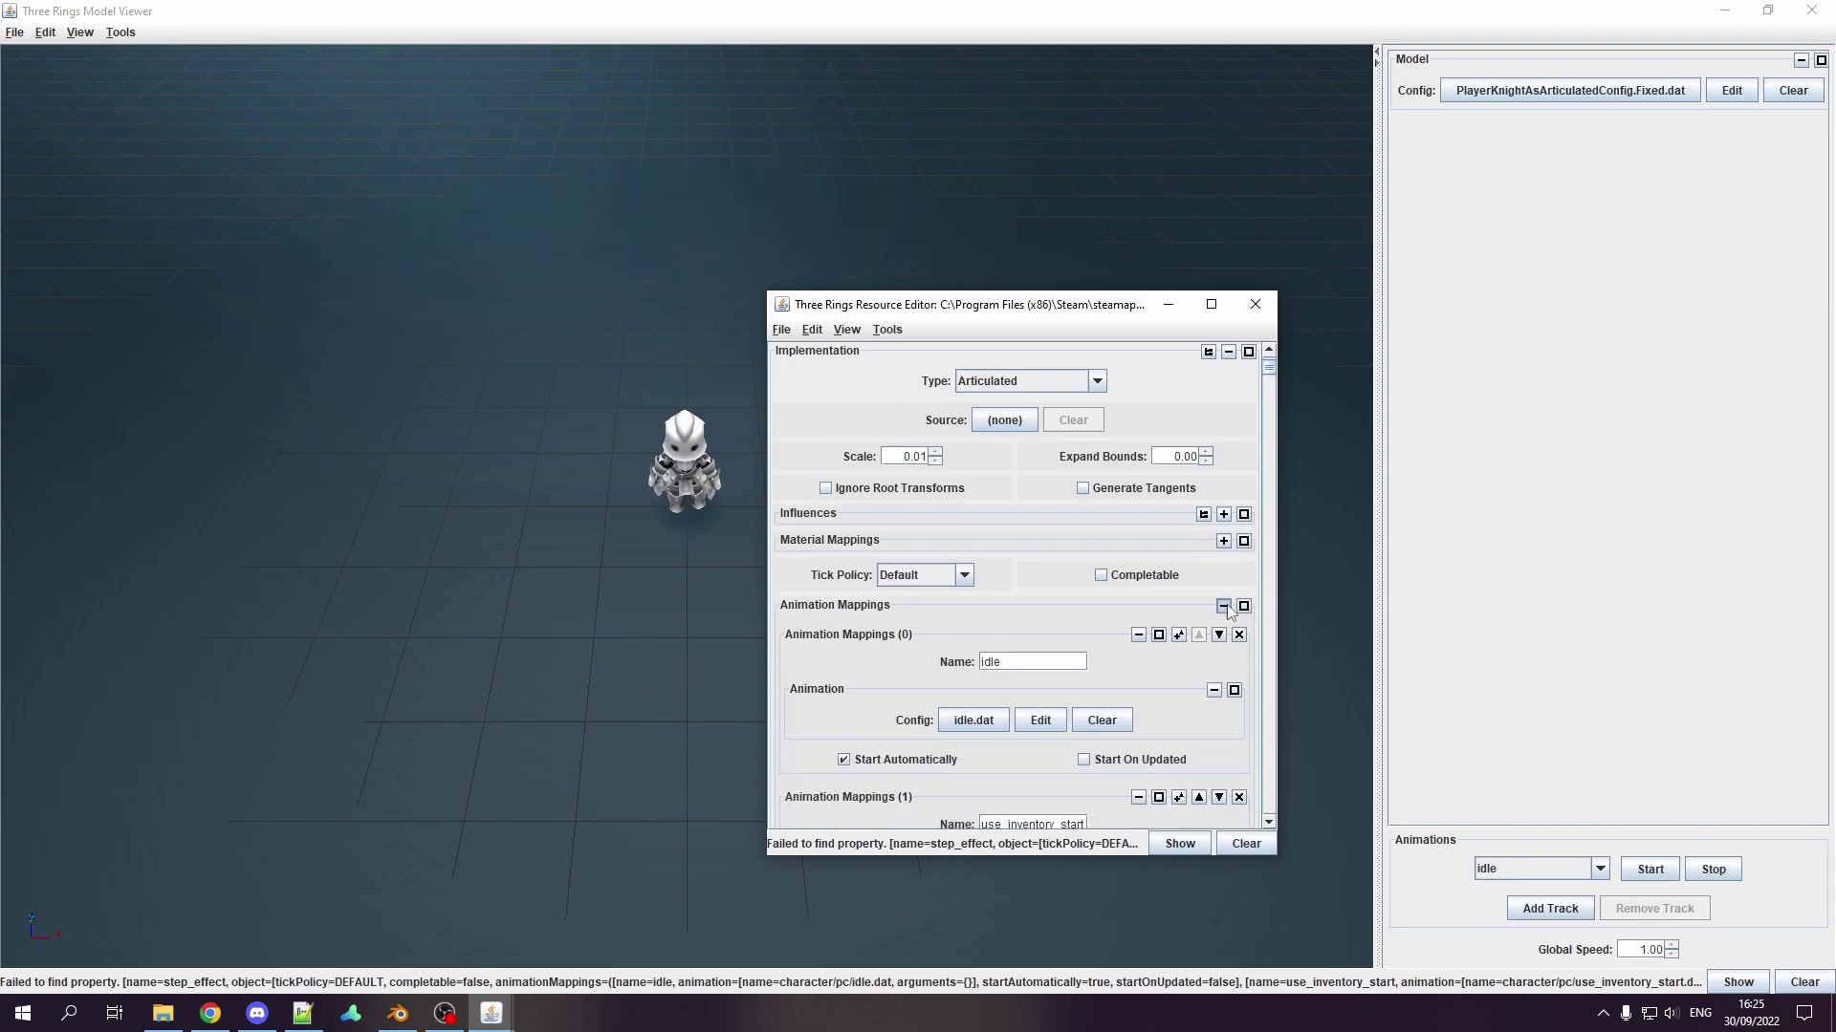
{"action": "left_click", "coordinate": [1227, 610]}
{"action": "left_click", "coordinate": [1225, 646]}
{"action": "scroll", "coordinate": [1043, 610], "scroll_direction": "down", "scroll_amount": 3}
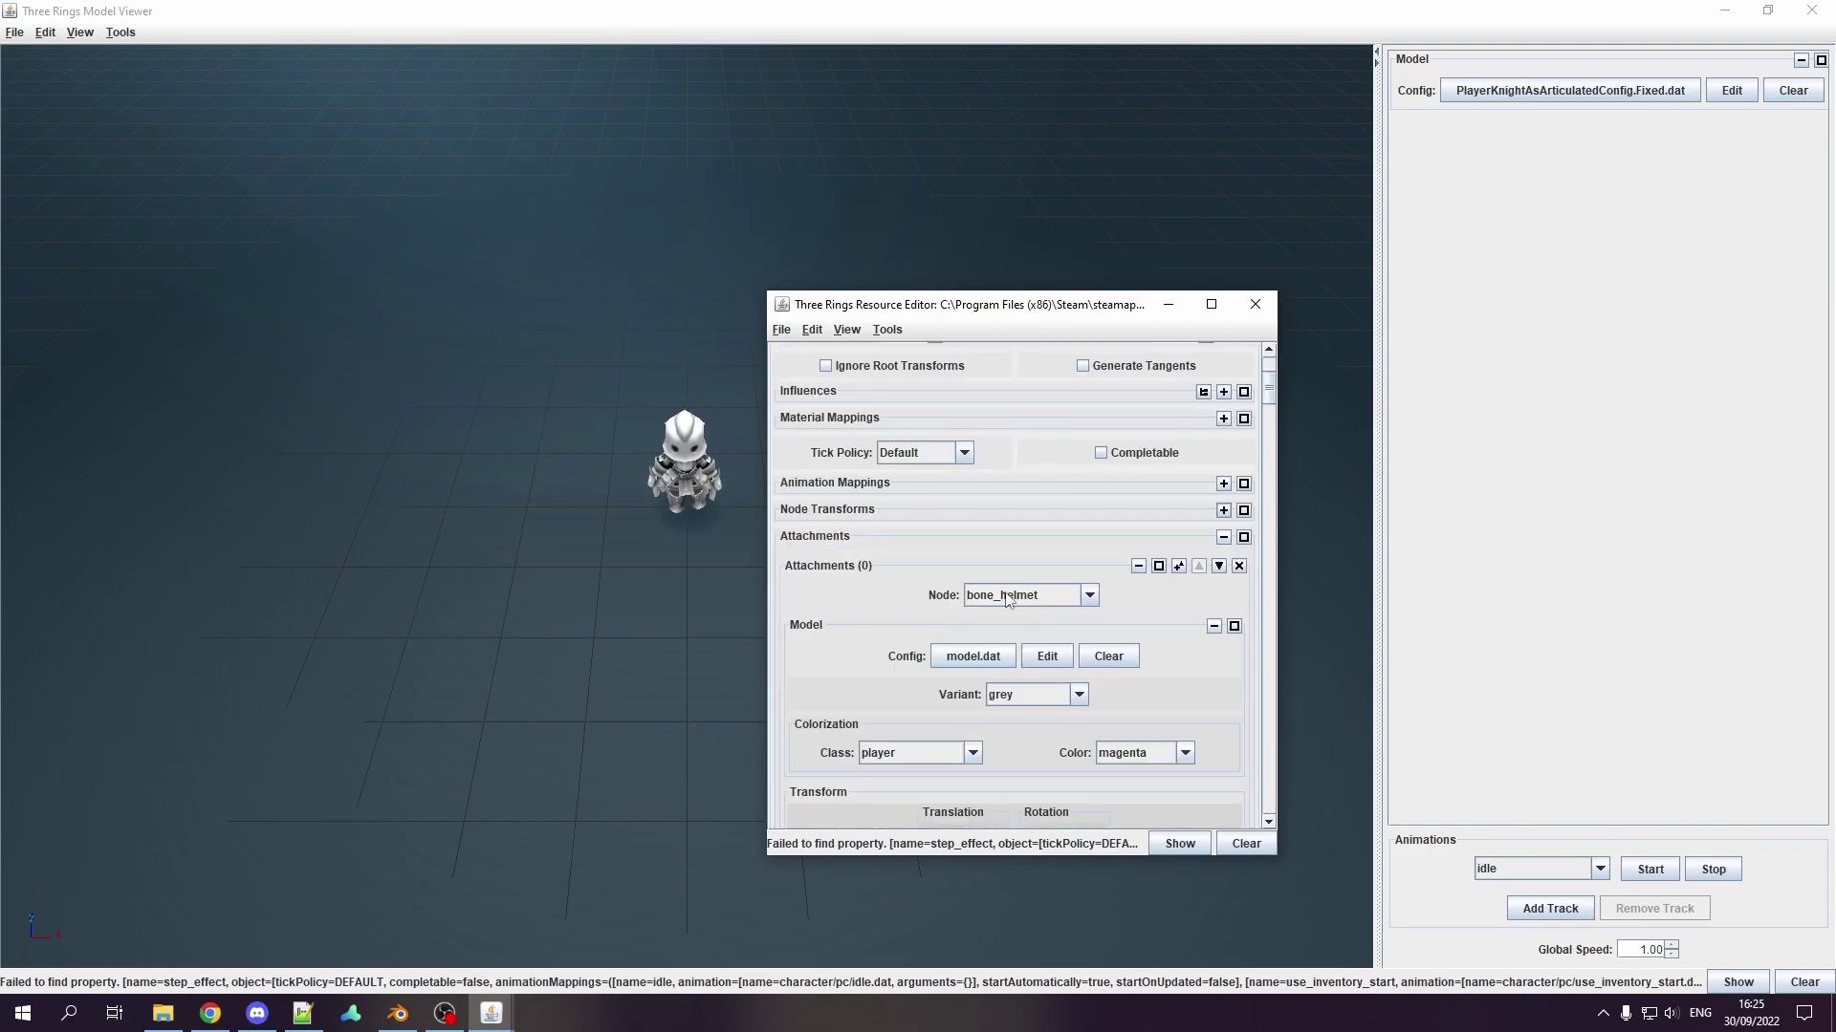
{"action": "scroll", "coordinate": [1042, 609], "scroll_direction": "down", "scroll_amount": 2}
{"action": "scroll", "coordinate": [1019, 573], "scroll_direction": "down", "scroll_amount": 3}
{"action": "scroll", "coordinate": [1010, 527], "scroll_direction": "down", "scroll_amount": 3}
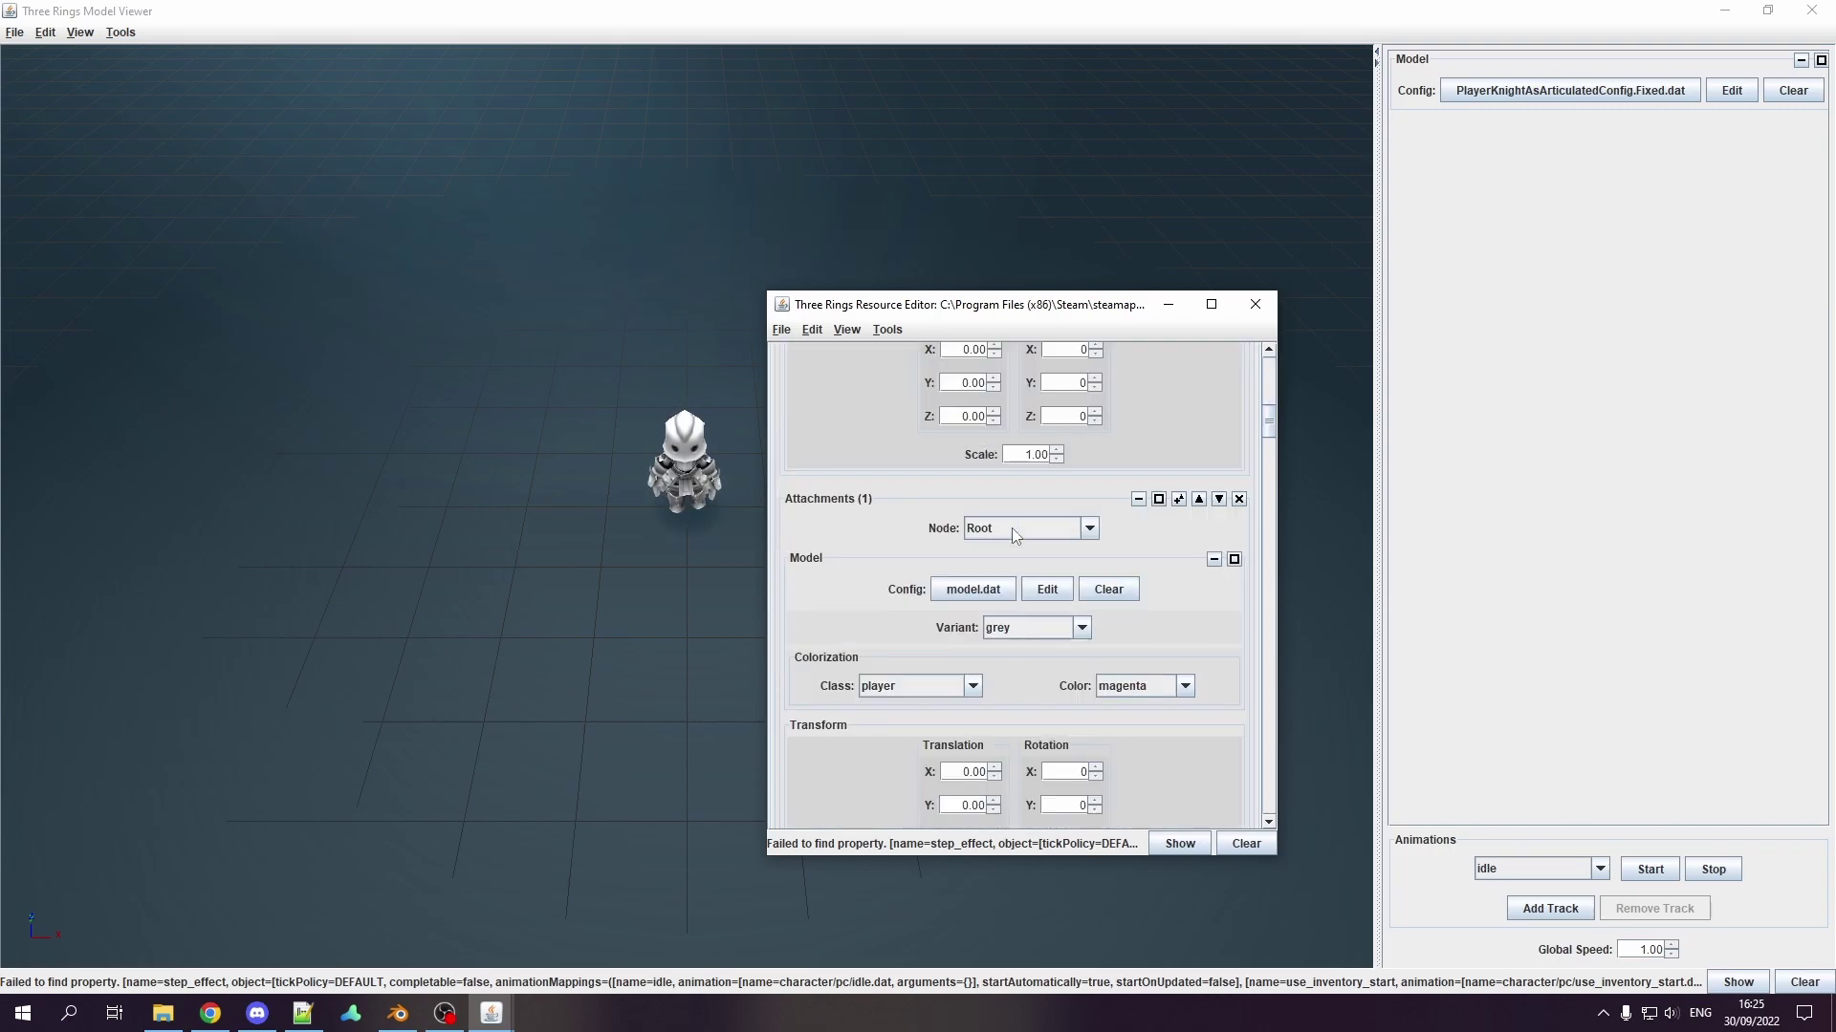
Step: Set the Root attachment's model to armor/poncho/model.dat so the knight wears the poncho
{"action": "left_click", "coordinate": [972, 590]}
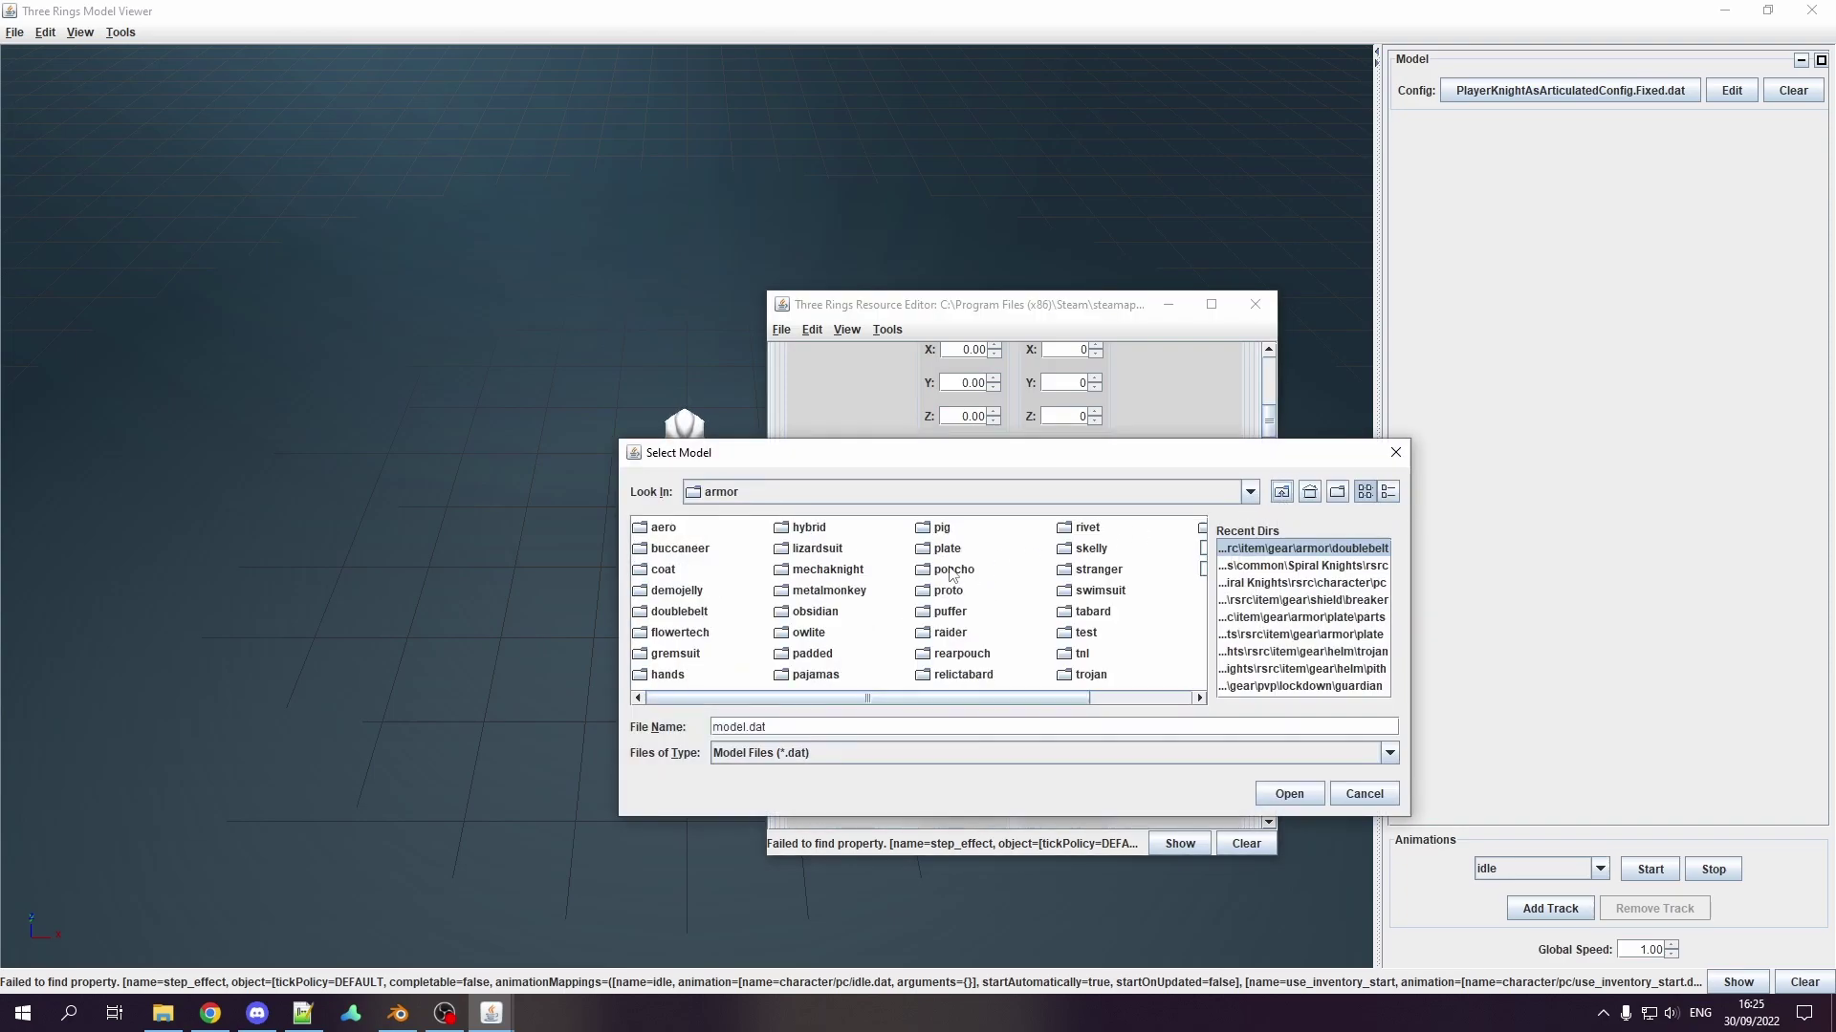
{"action": "double_click", "coordinate": [950, 569]}
{"action": "double_click", "coordinate": [678, 526]}
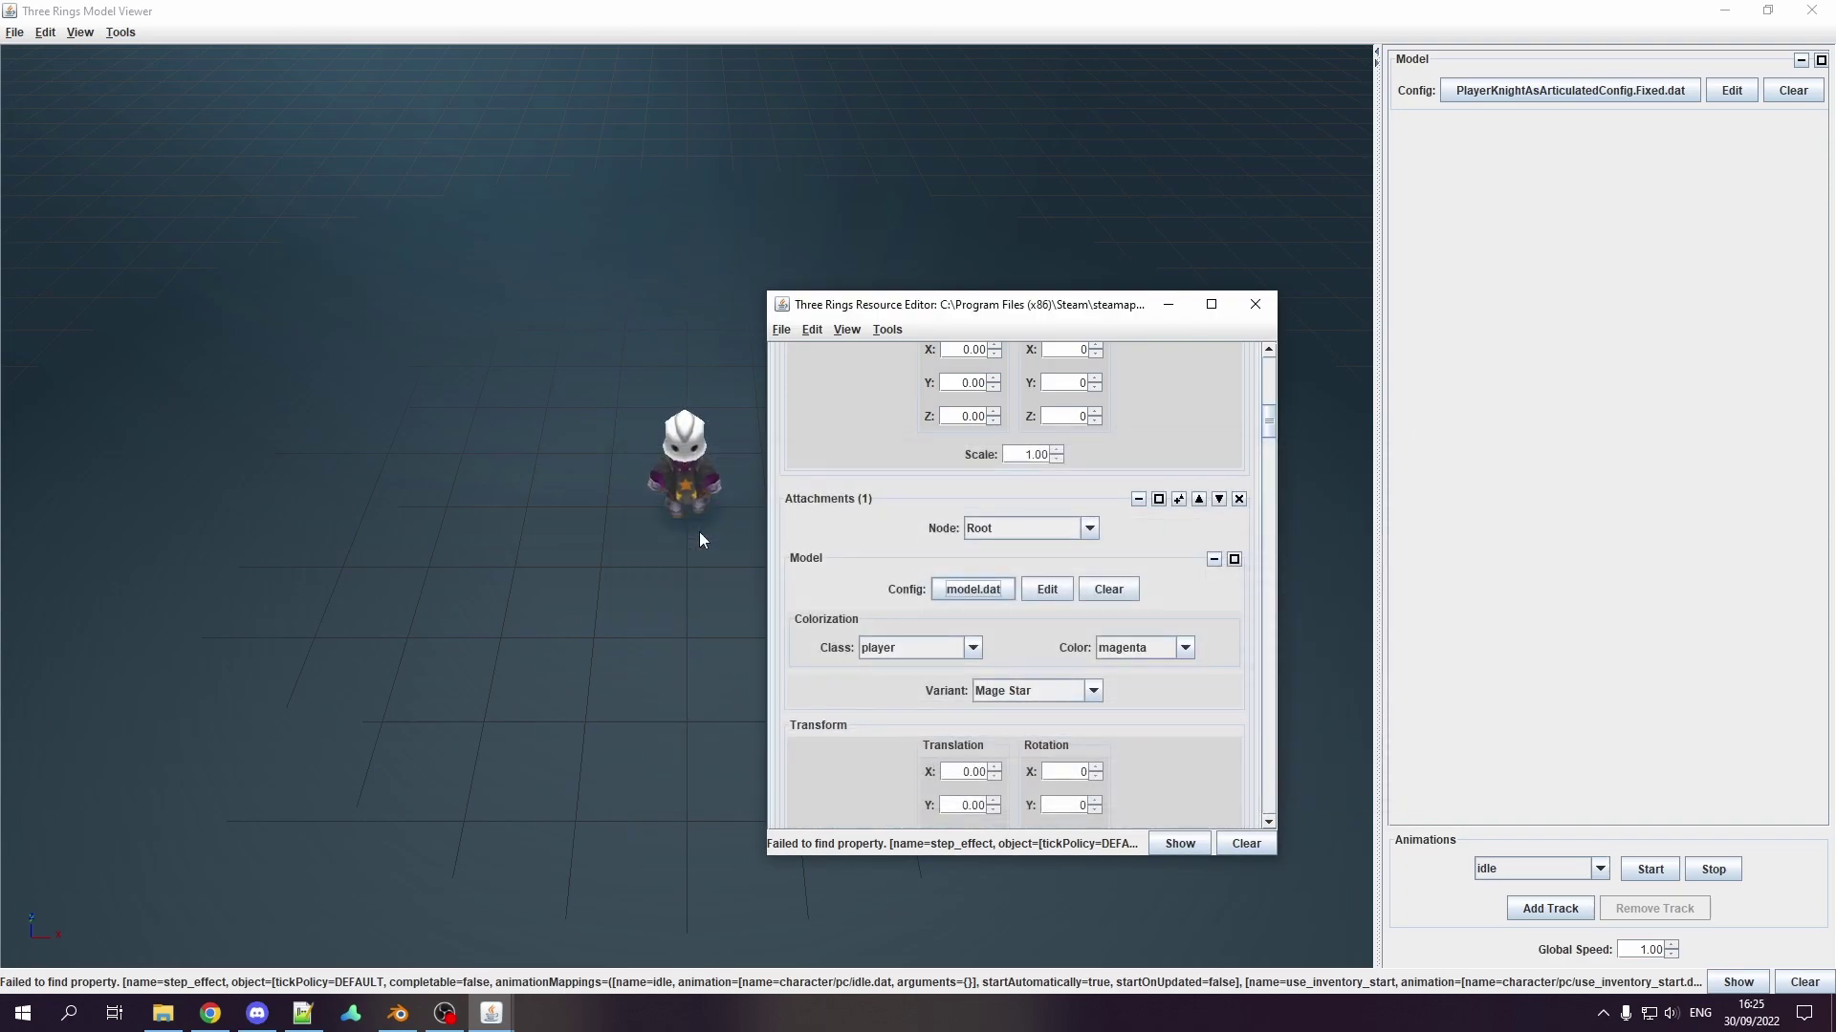
{"action": "scroll", "coordinate": [690, 467], "scroll_direction": "up", "scroll_amount": 4}
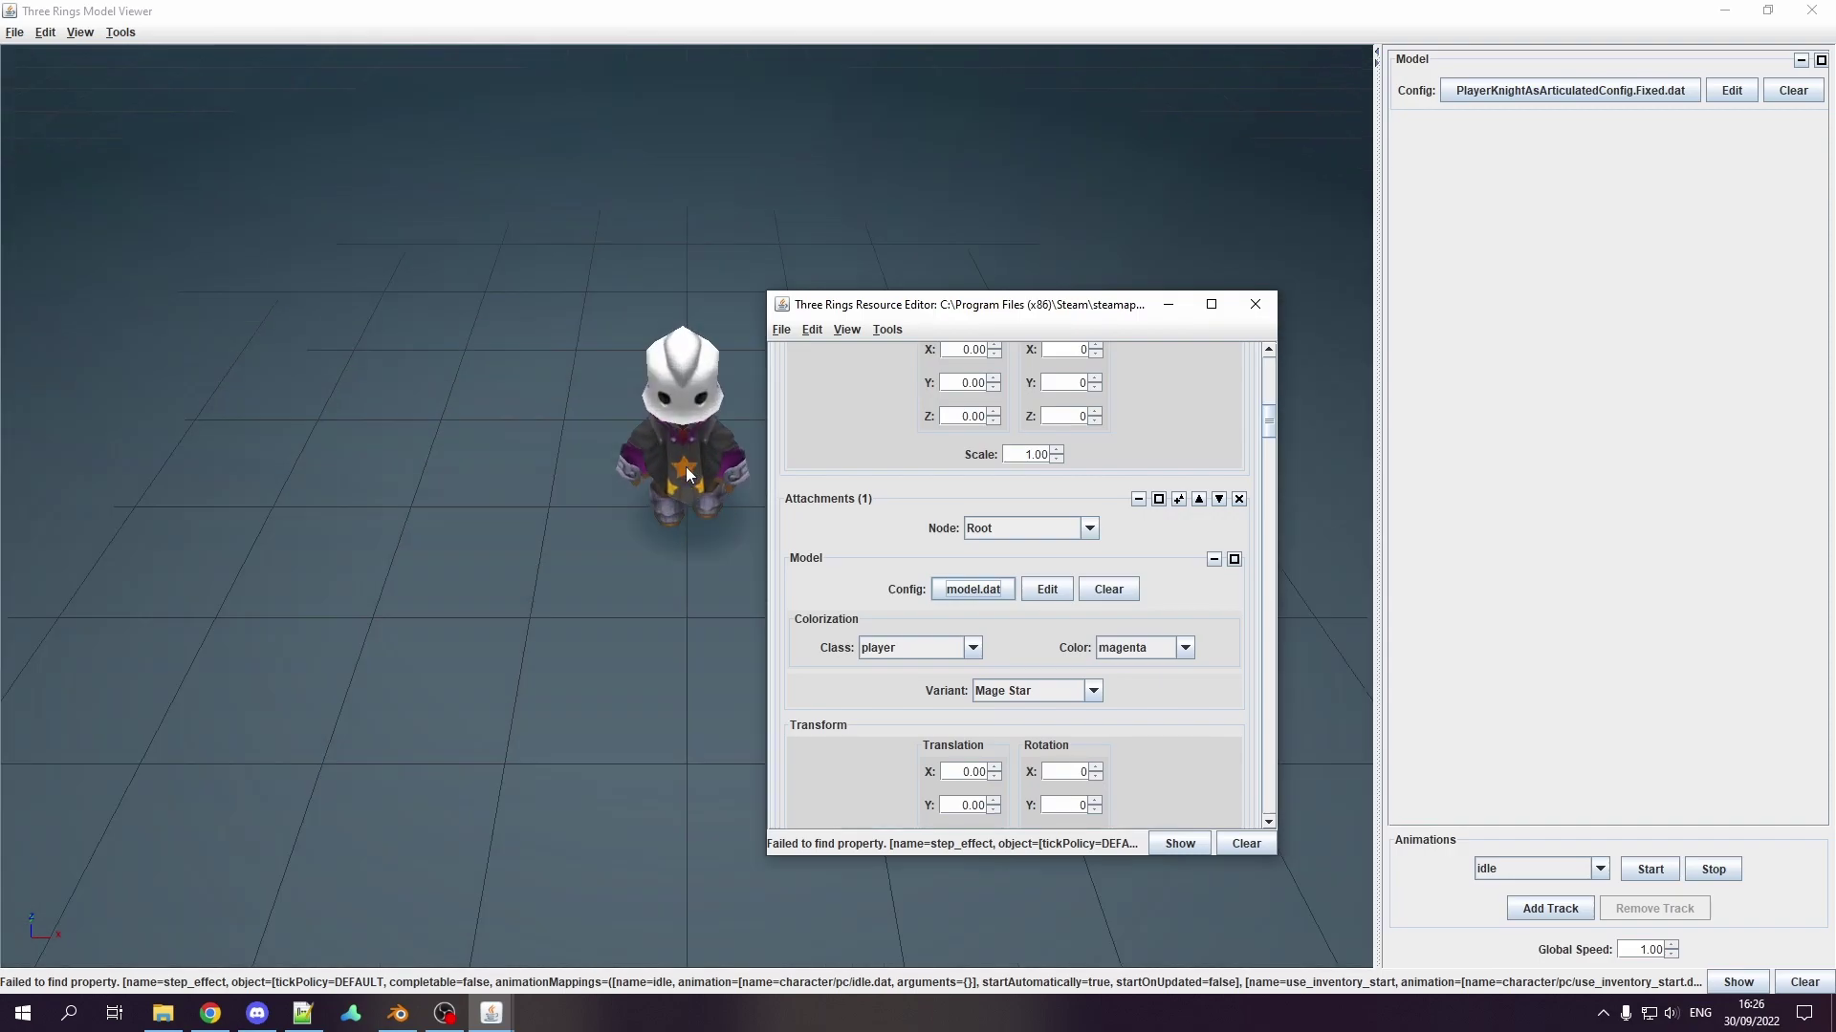
Step: Export the edited config to XML into the Tutorial folder as Poncho
{"action": "left_click", "coordinate": [782, 330]}
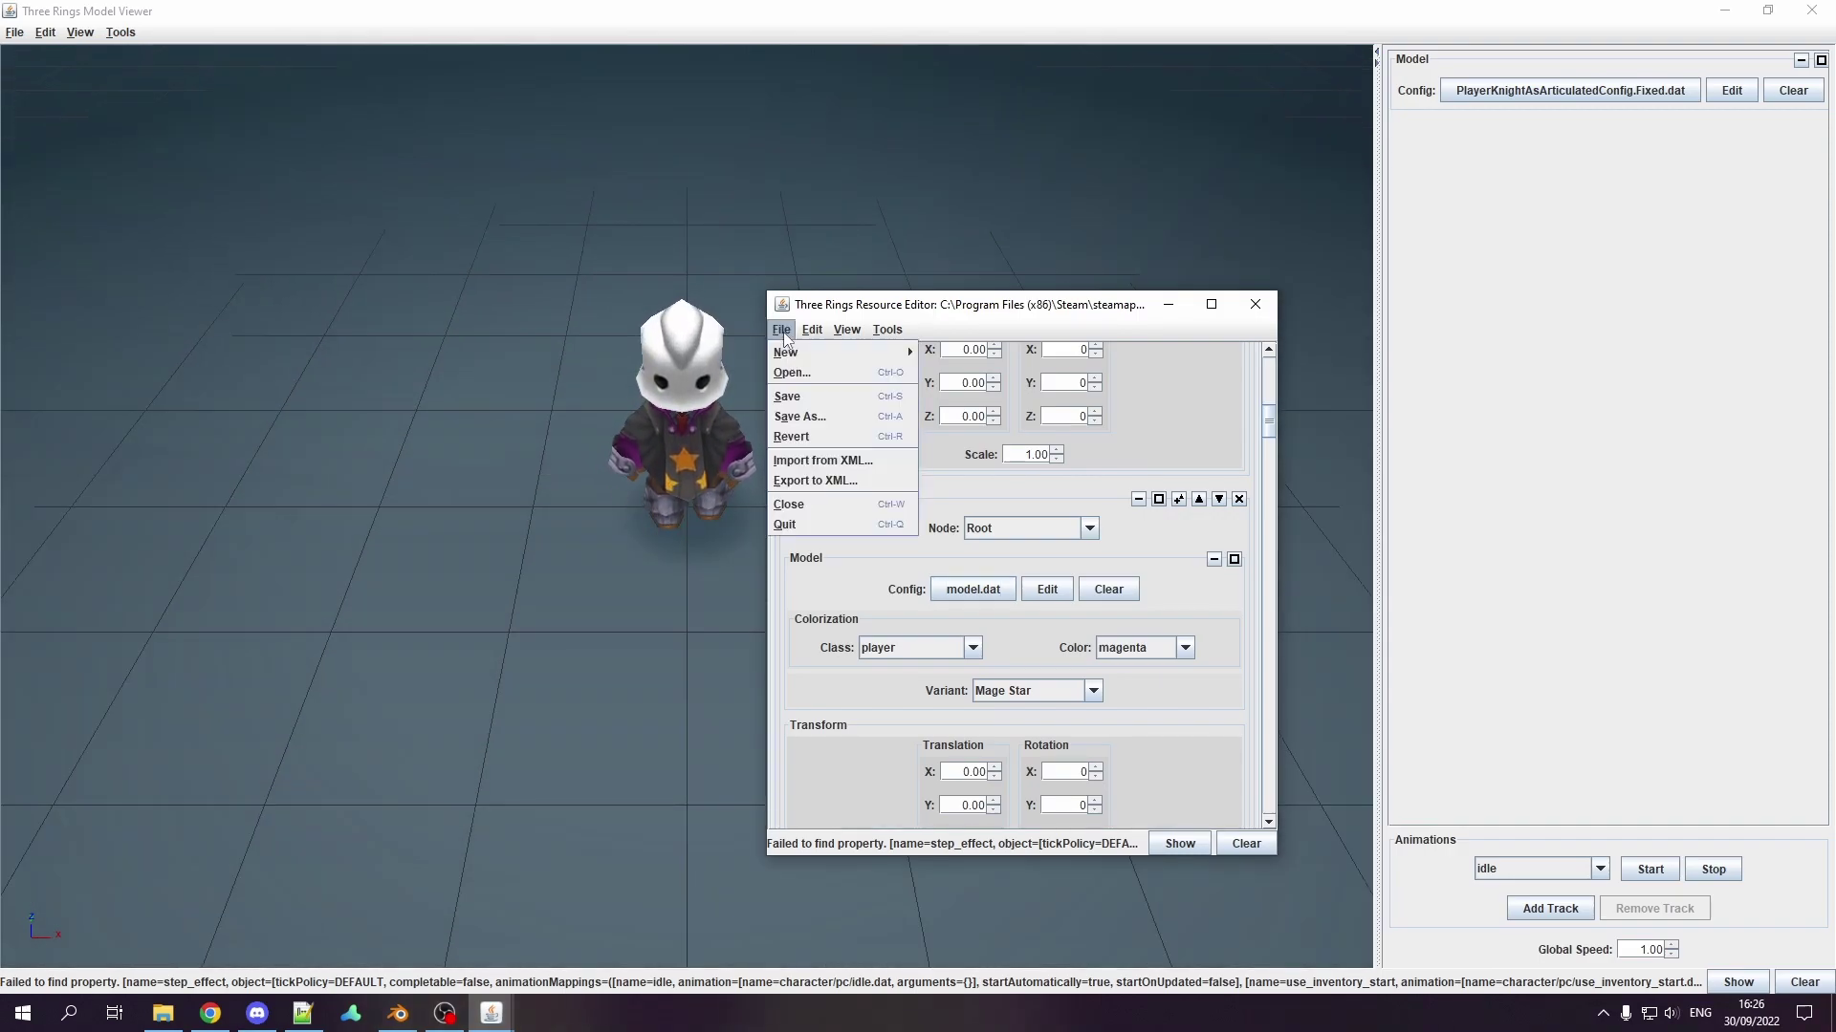
{"action": "left_click", "coordinate": [820, 480]}
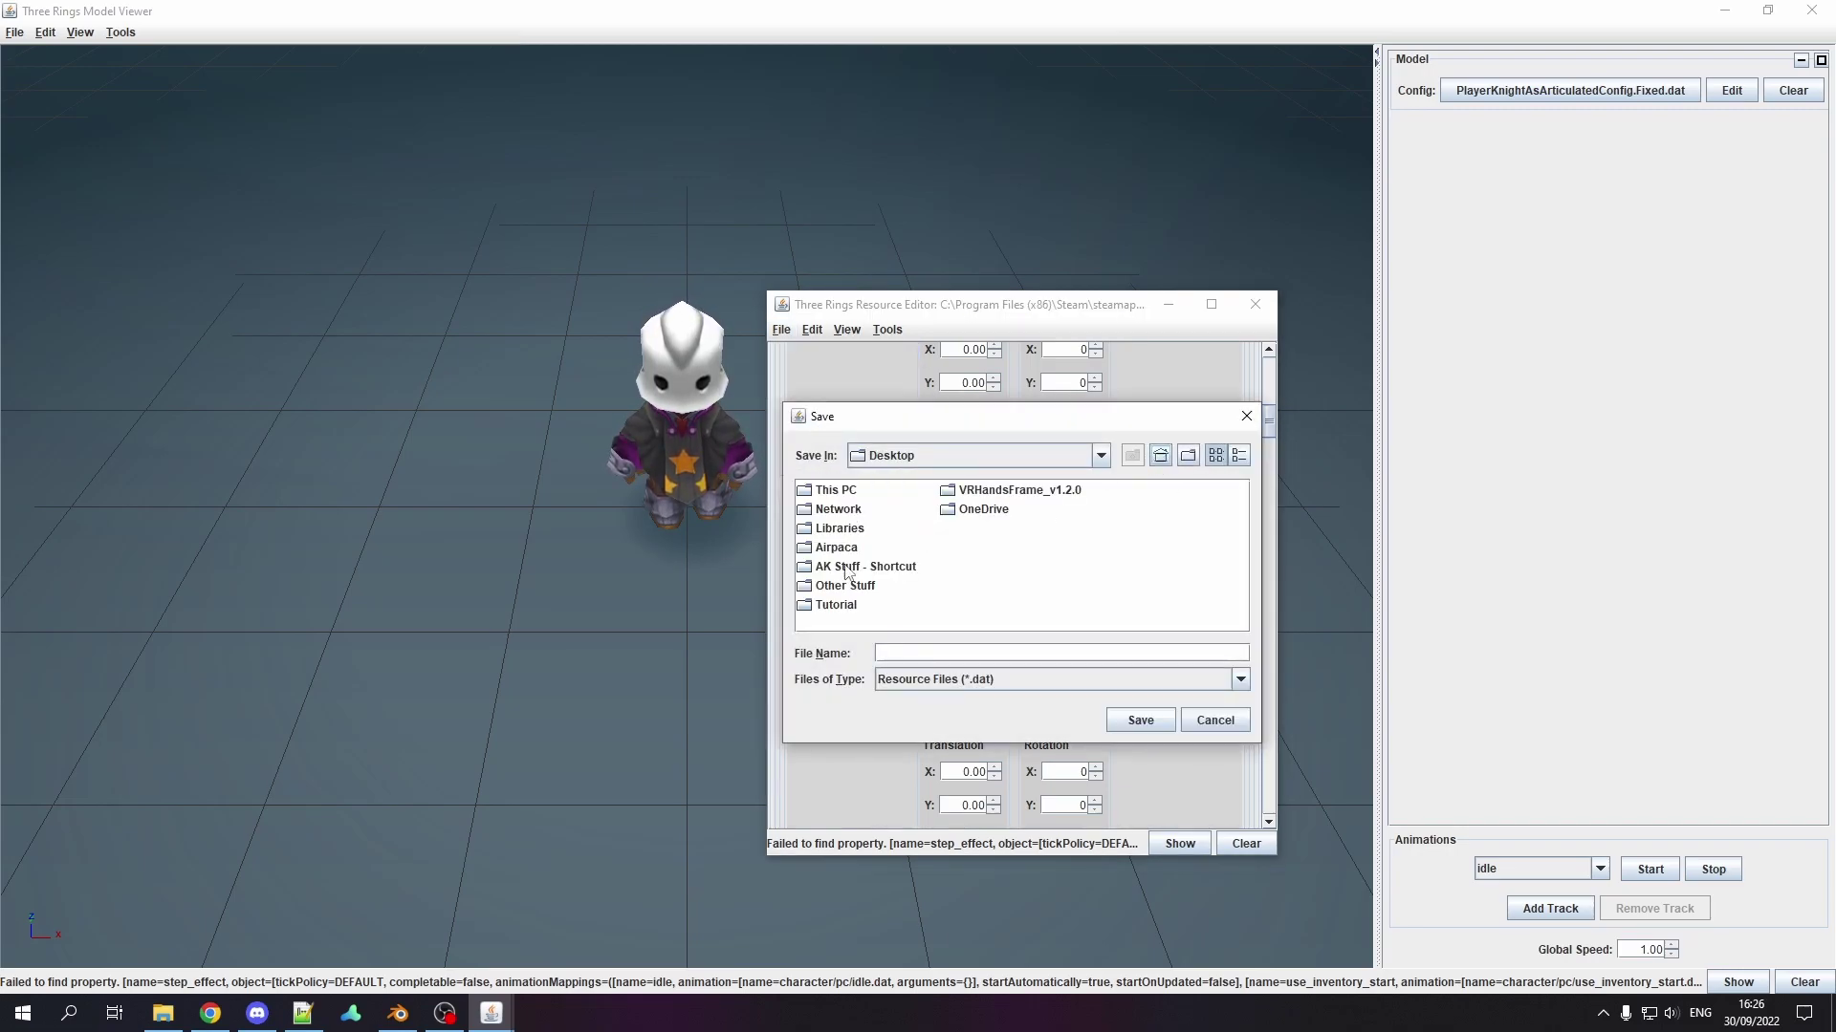
{"action": "double_click", "coordinate": [837, 604]}
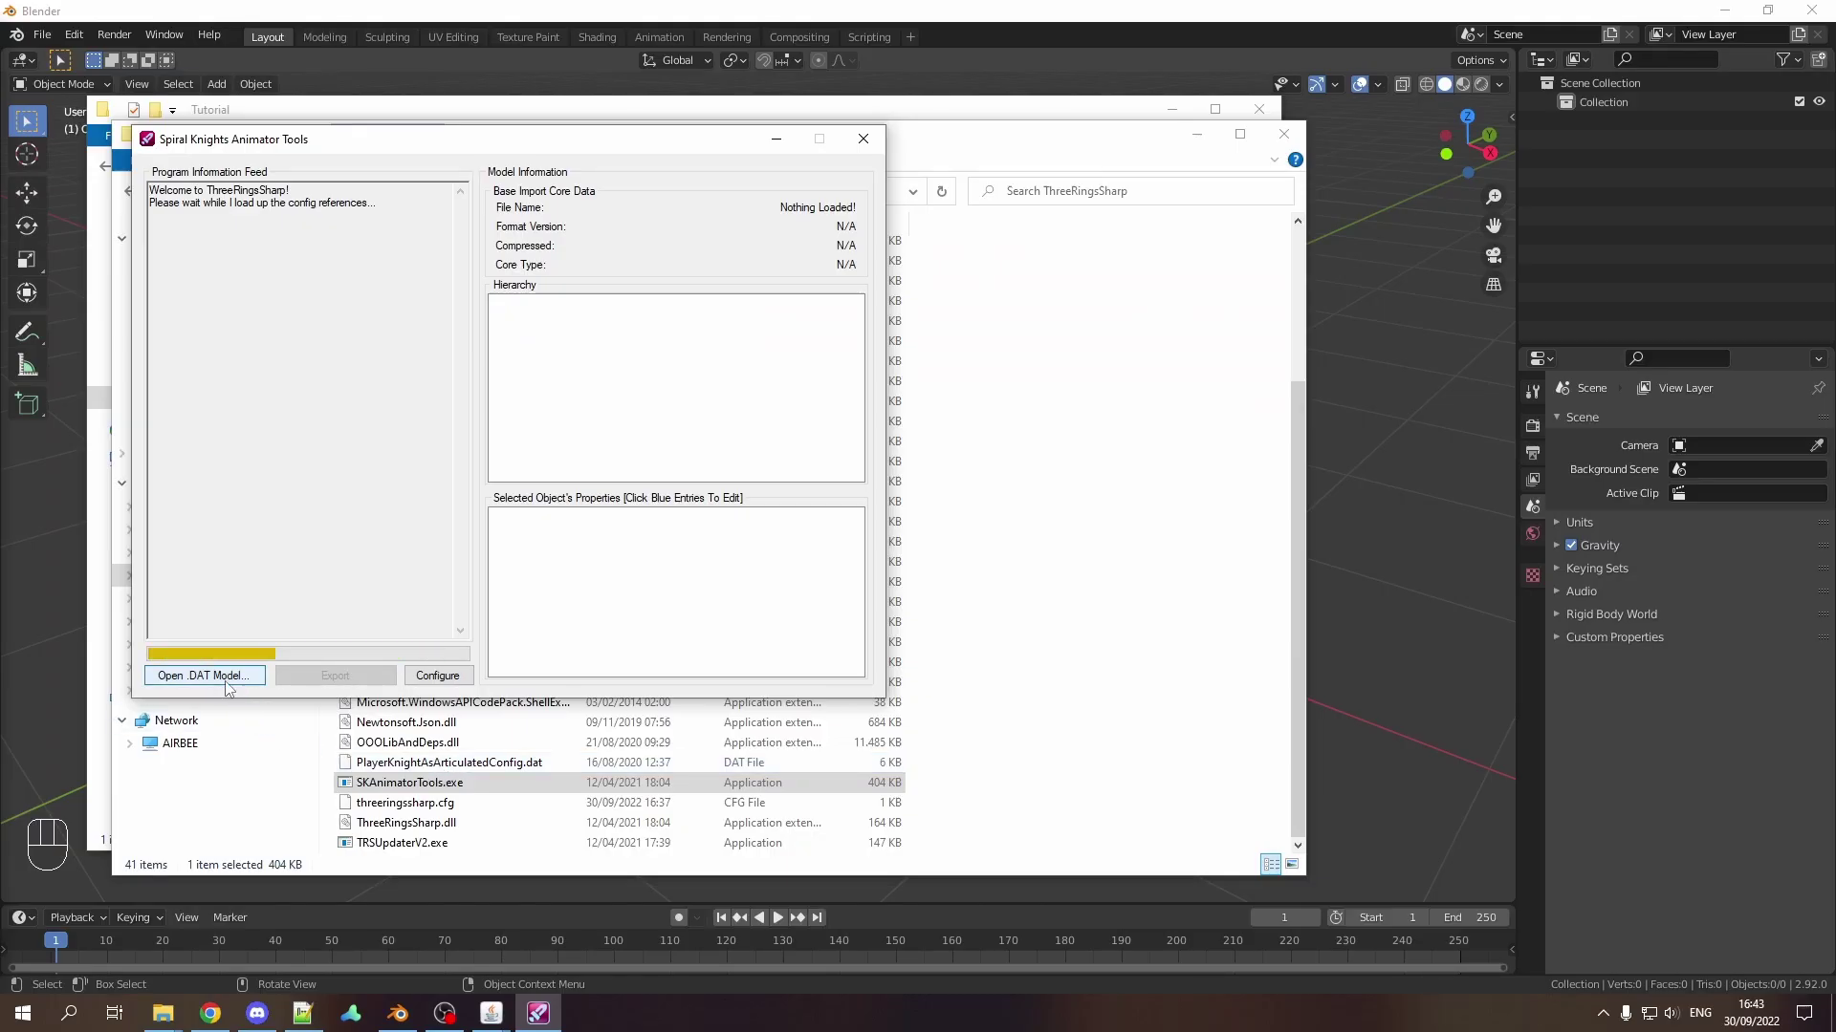
Step: Load Tutorial/Poncho.dat into Spiral Knights Animator Tools
{"action": "left_click", "coordinate": [201, 676]}
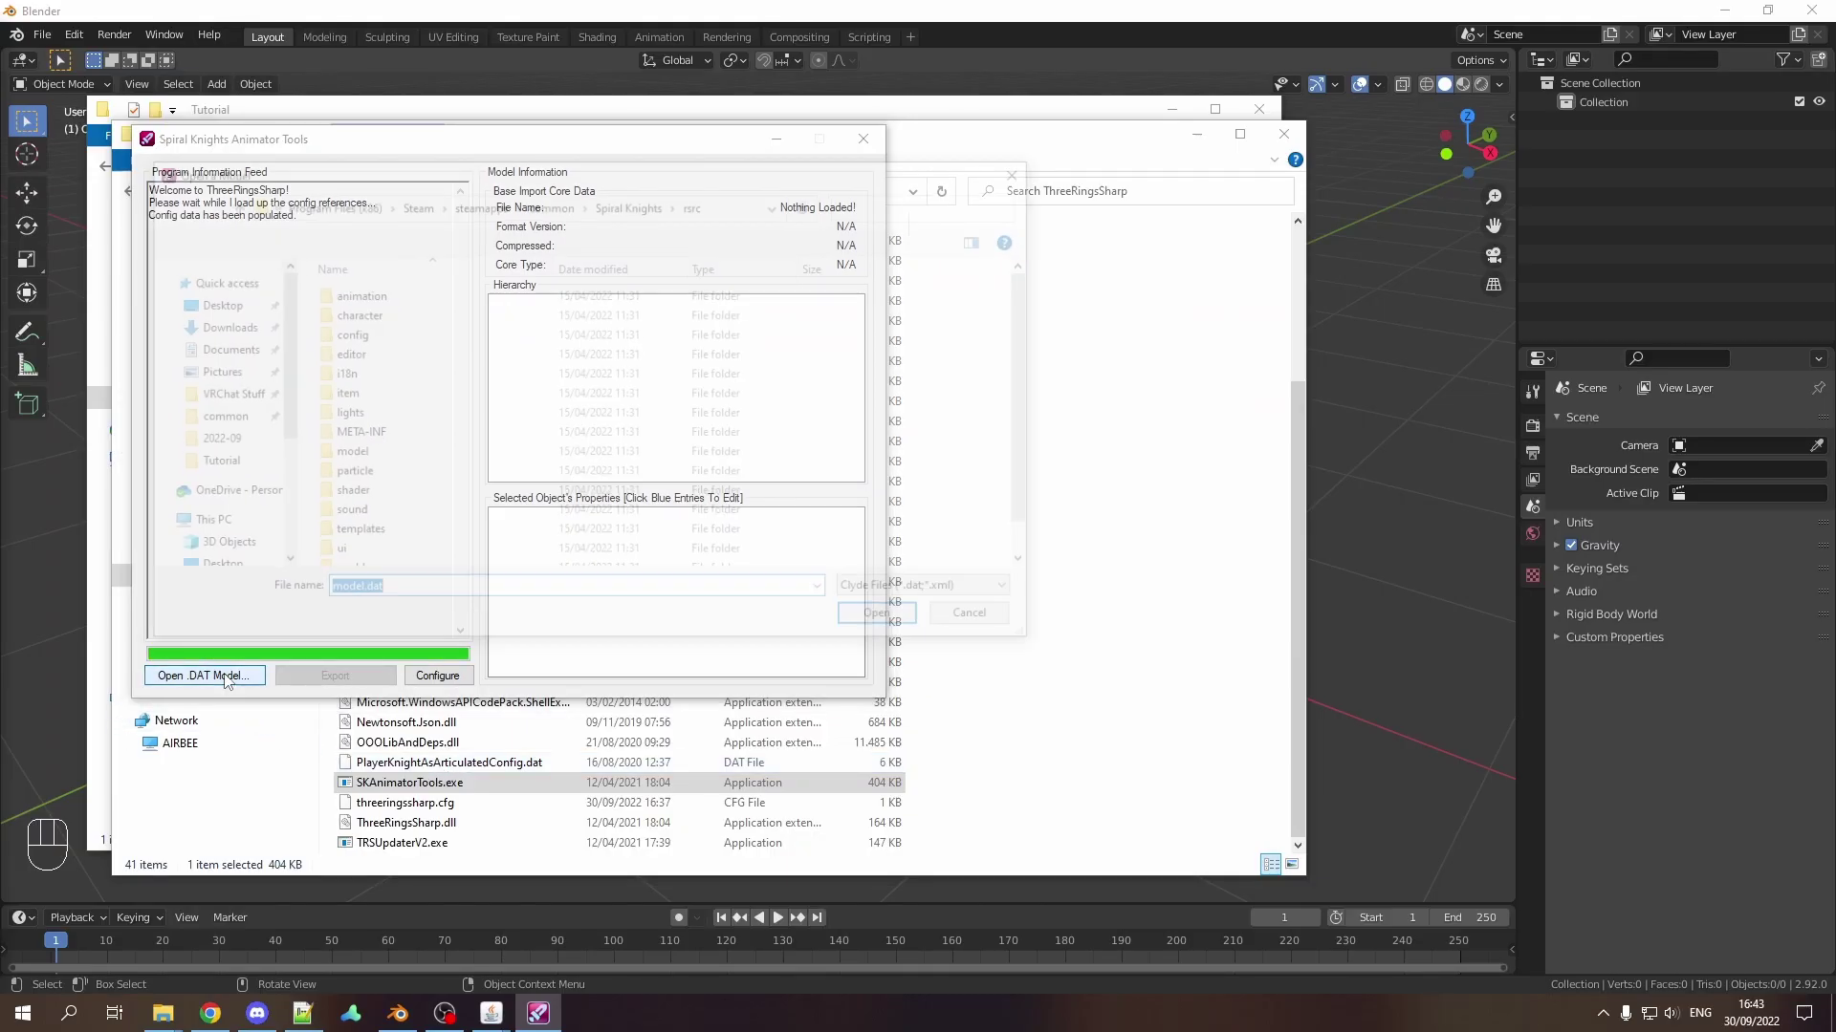
{"action": "left_click", "coordinate": [209, 311]}
{"action": "double_click", "coordinate": [357, 293]}
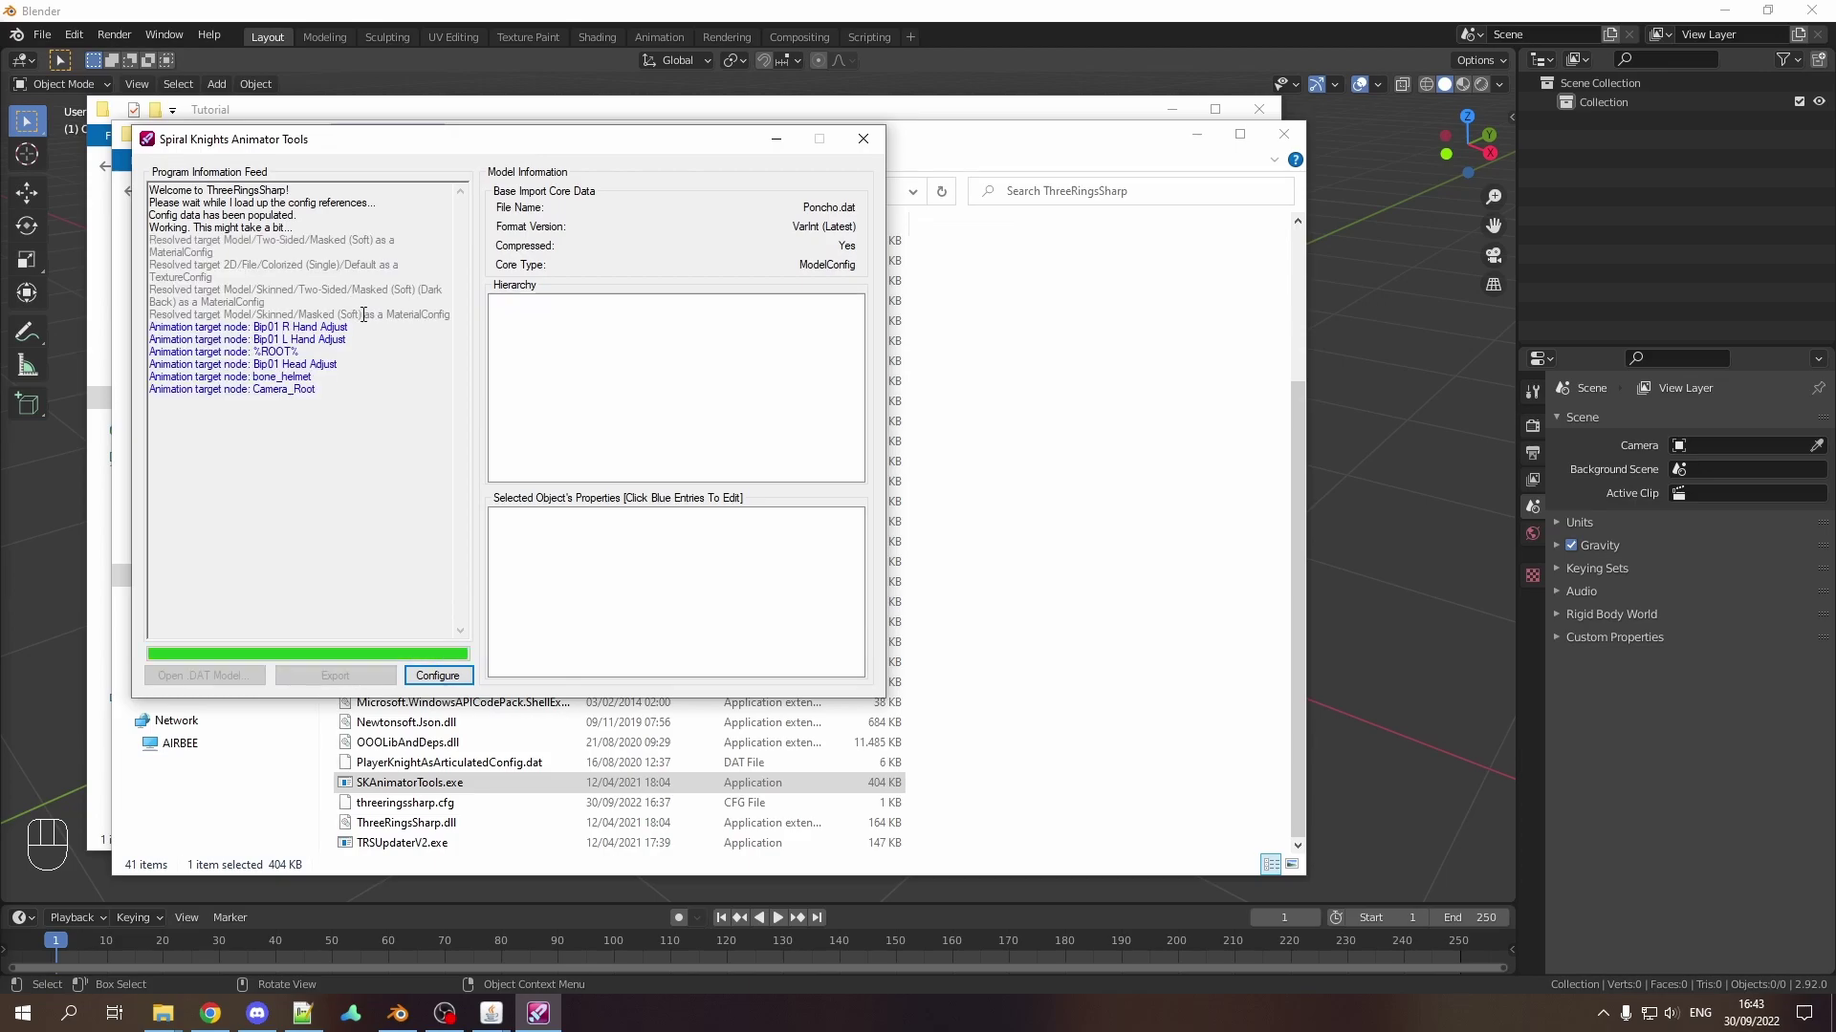
Step: Export the loaded model as Poncho.glb and bring Blender to the front
{"action": "left_click", "coordinate": [334, 675]}
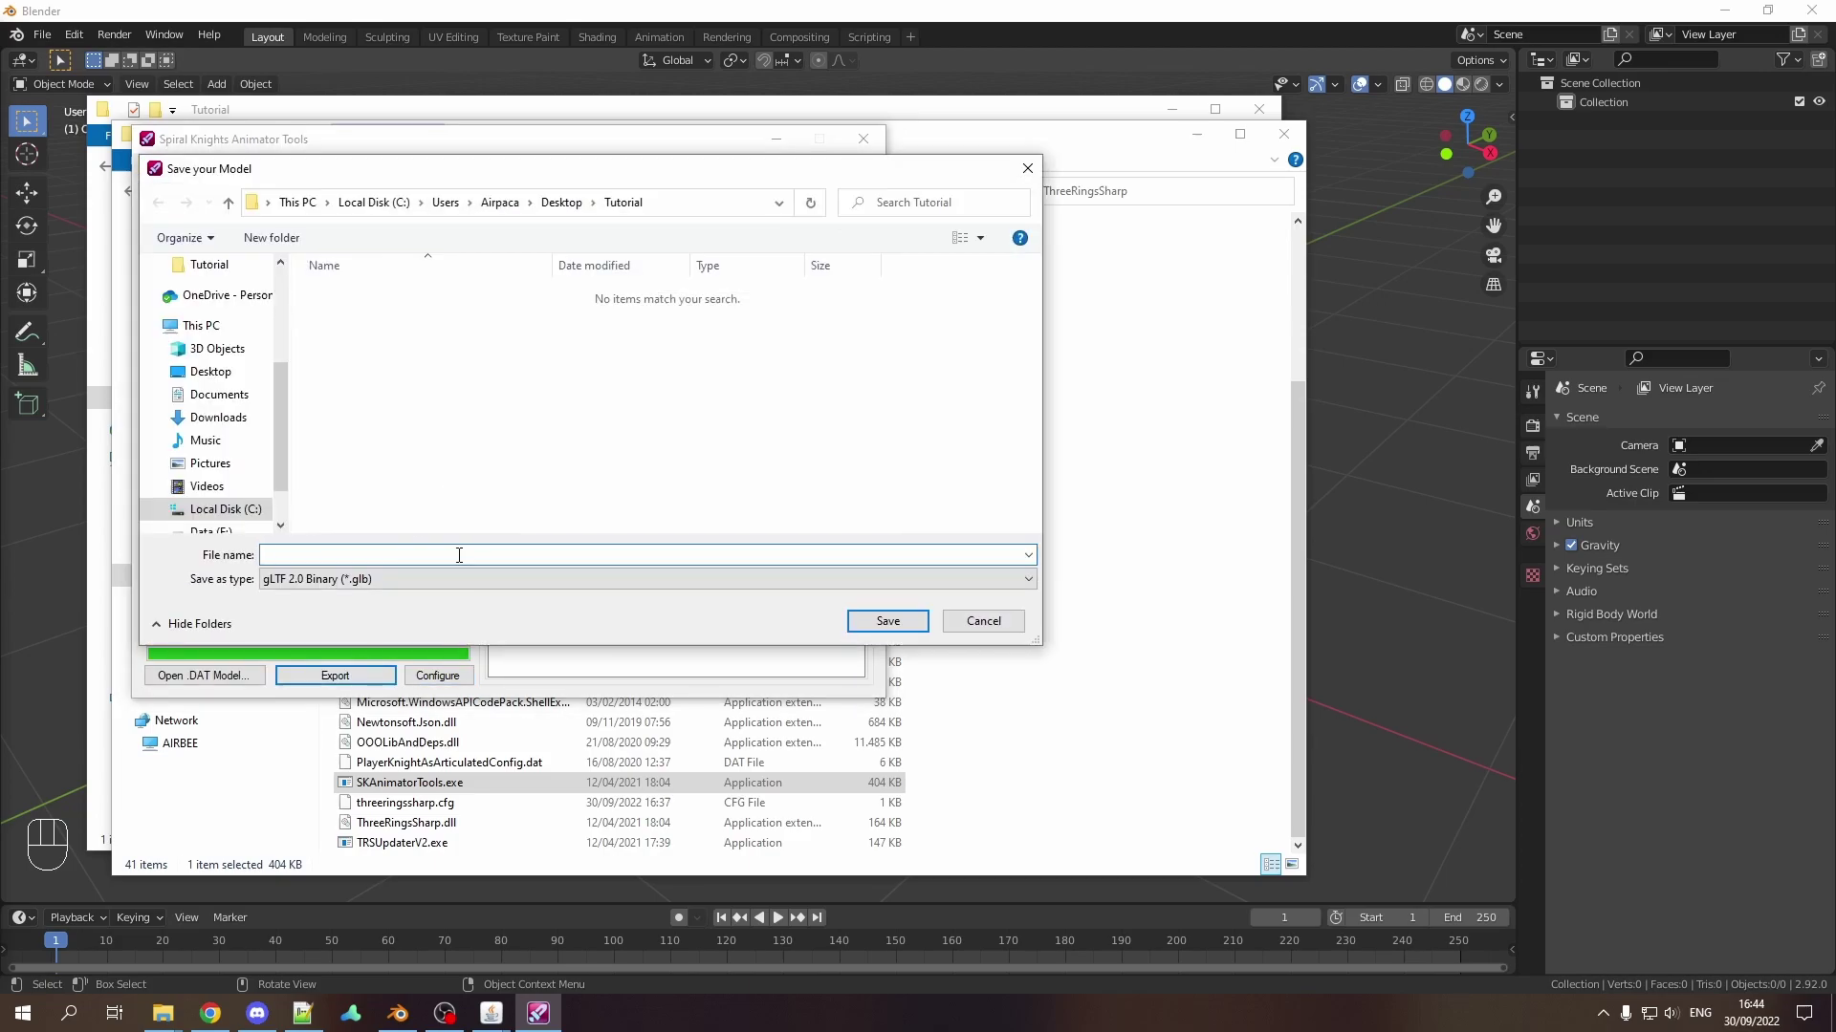
{"action": "type", "text": "Poncho"}
{"action": "key", "text": "Return"}
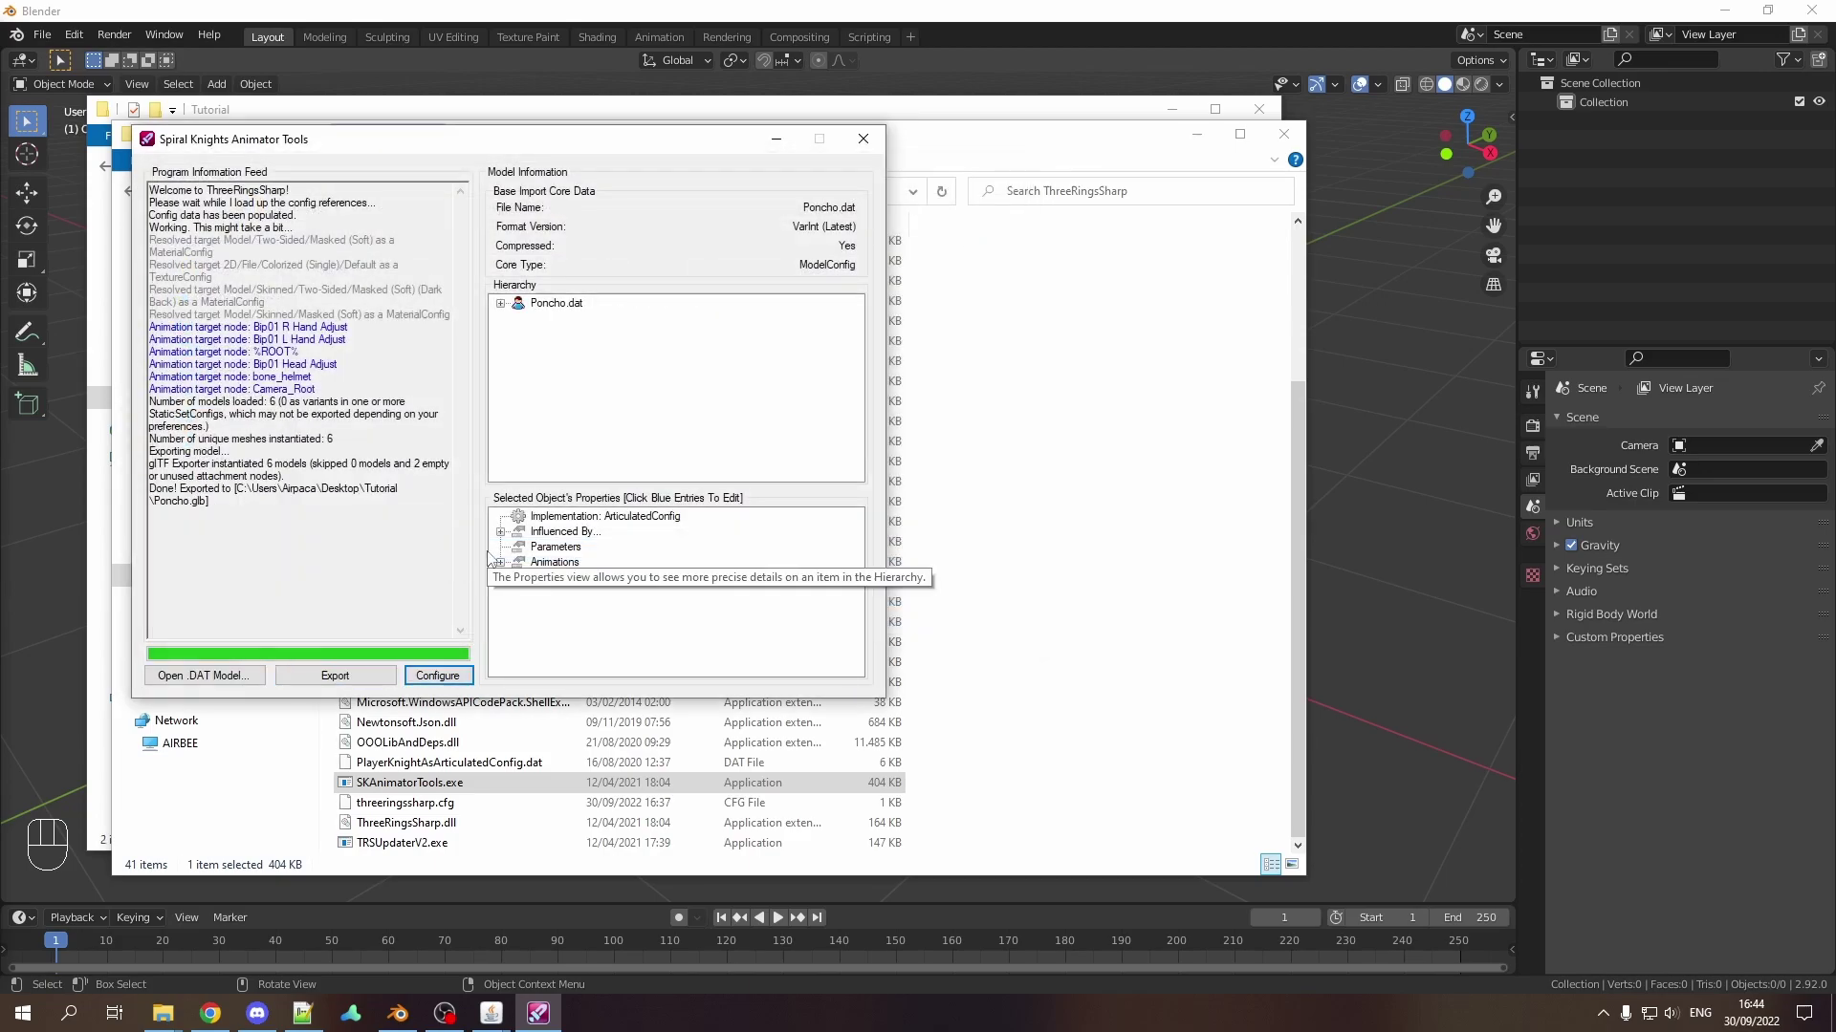
{"action": "left_click", "coordinate": [646, 18]}
Step: Delete Blender's default camera, cube and light from the scene
{"action": "key", "text": "a"}
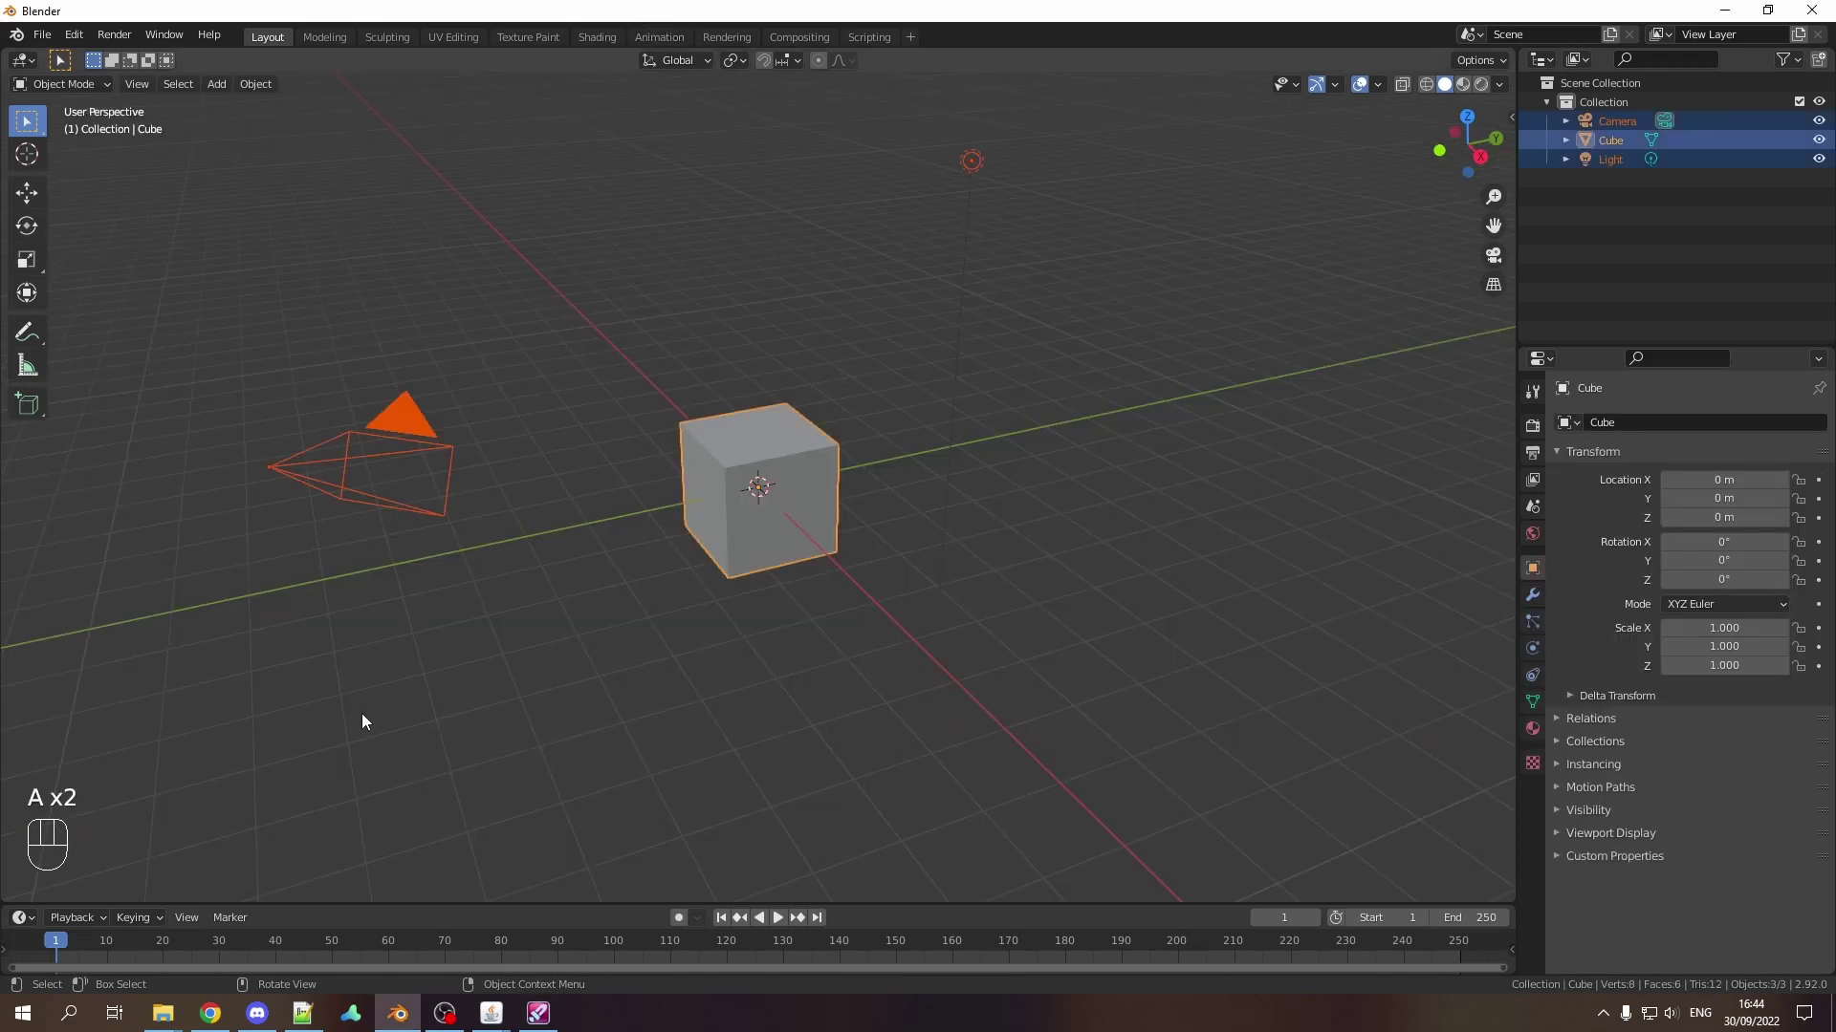
{"action": "key", "text": "a"}
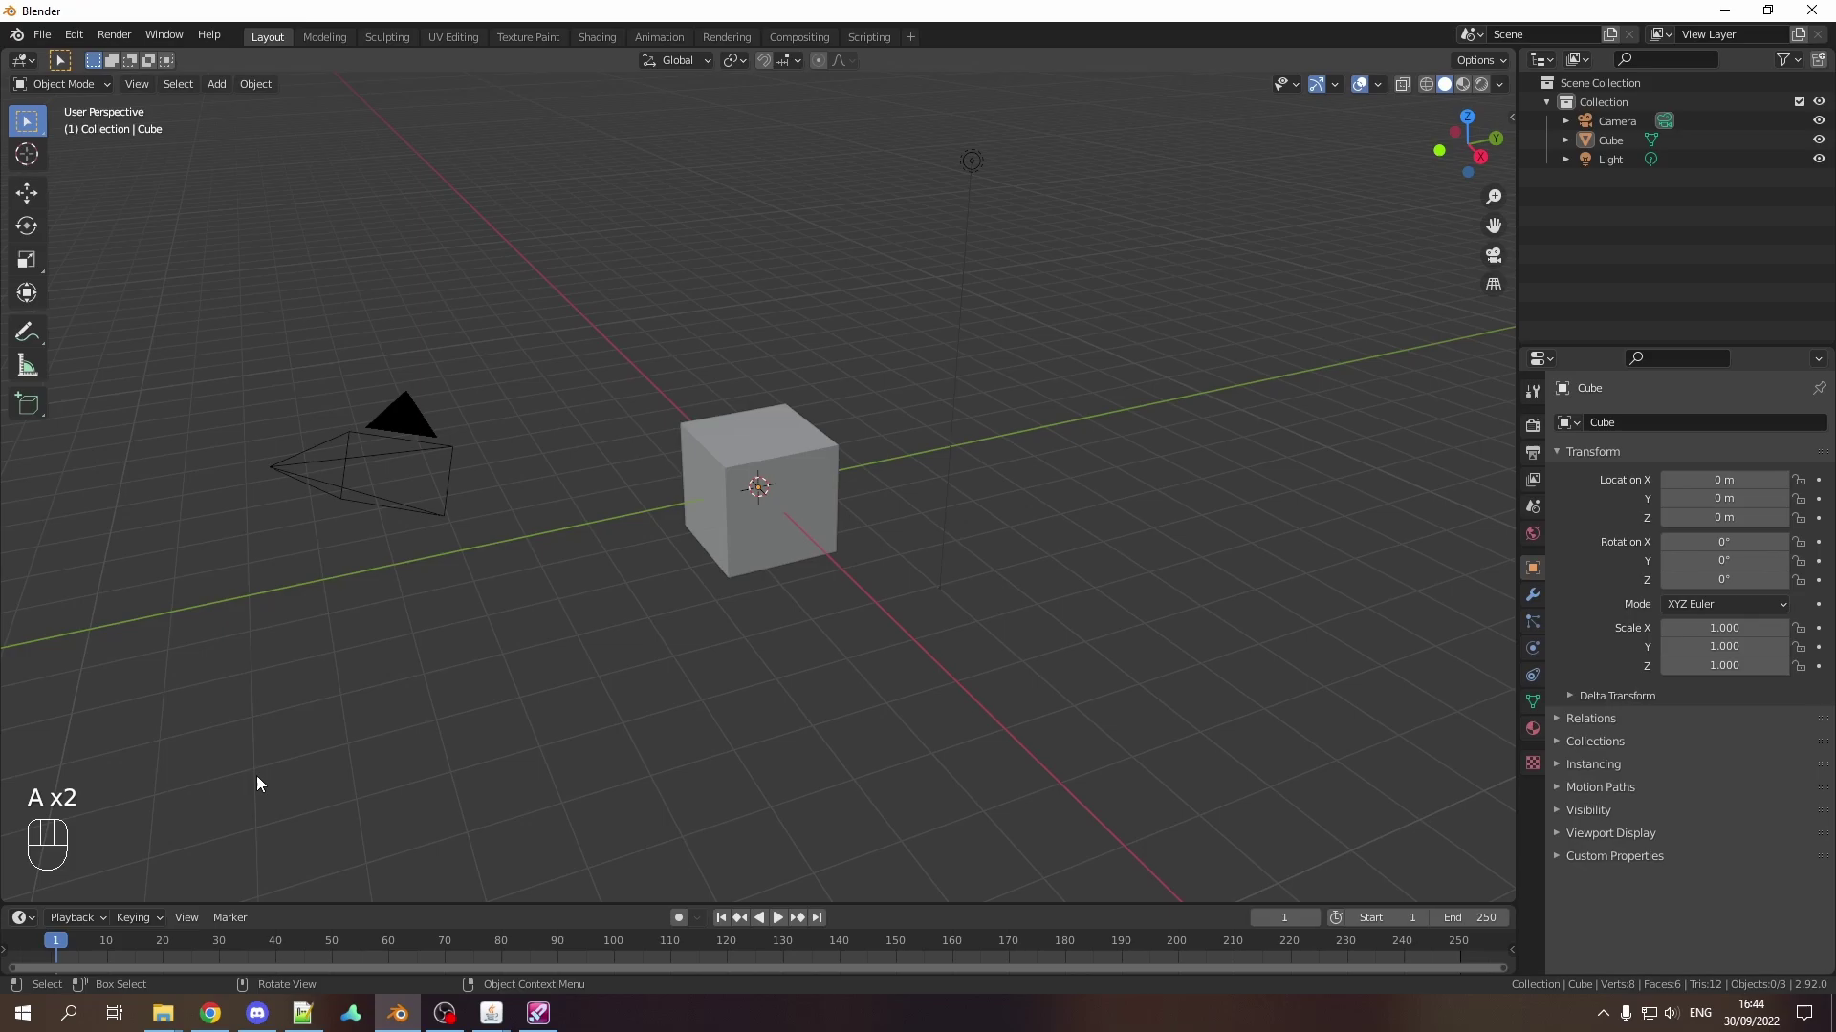
{"action": "key", "text": "a"}
{"action": "left_click", "coordinate": [153, 793]}
{"action": "key", "text": "a"}
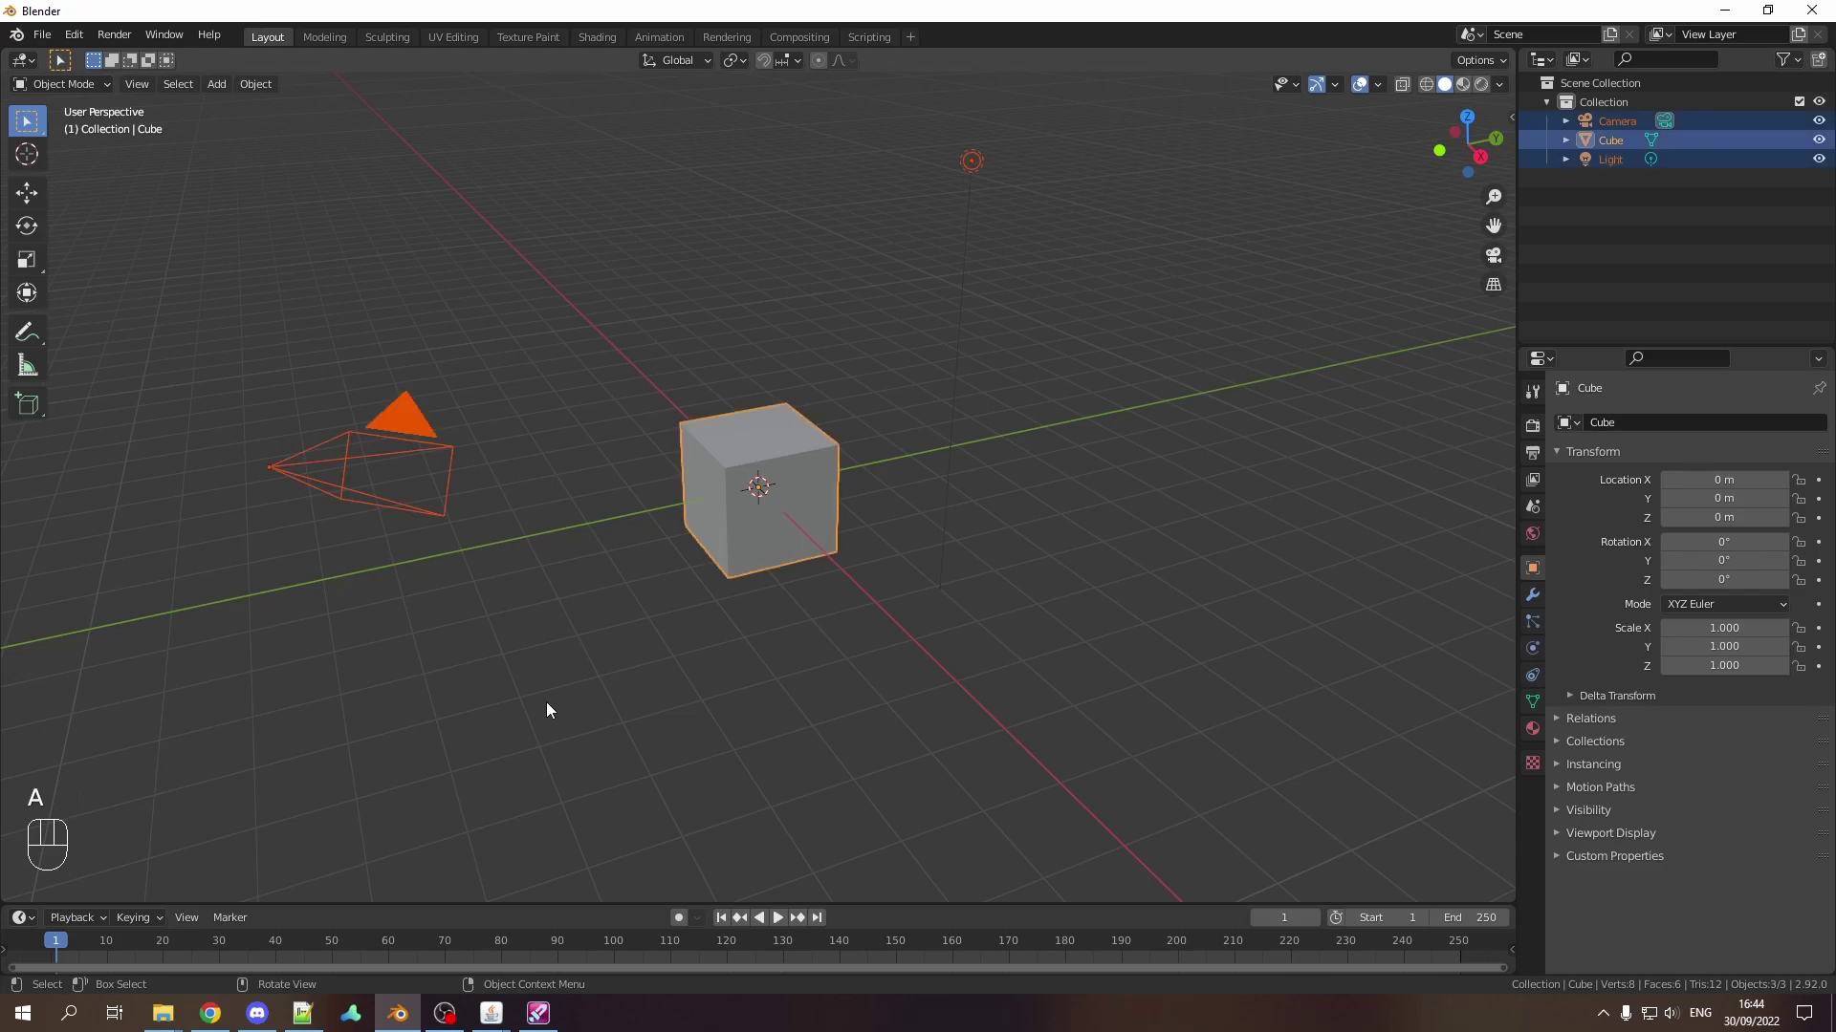
{"action": "key", "text": "Delete"}
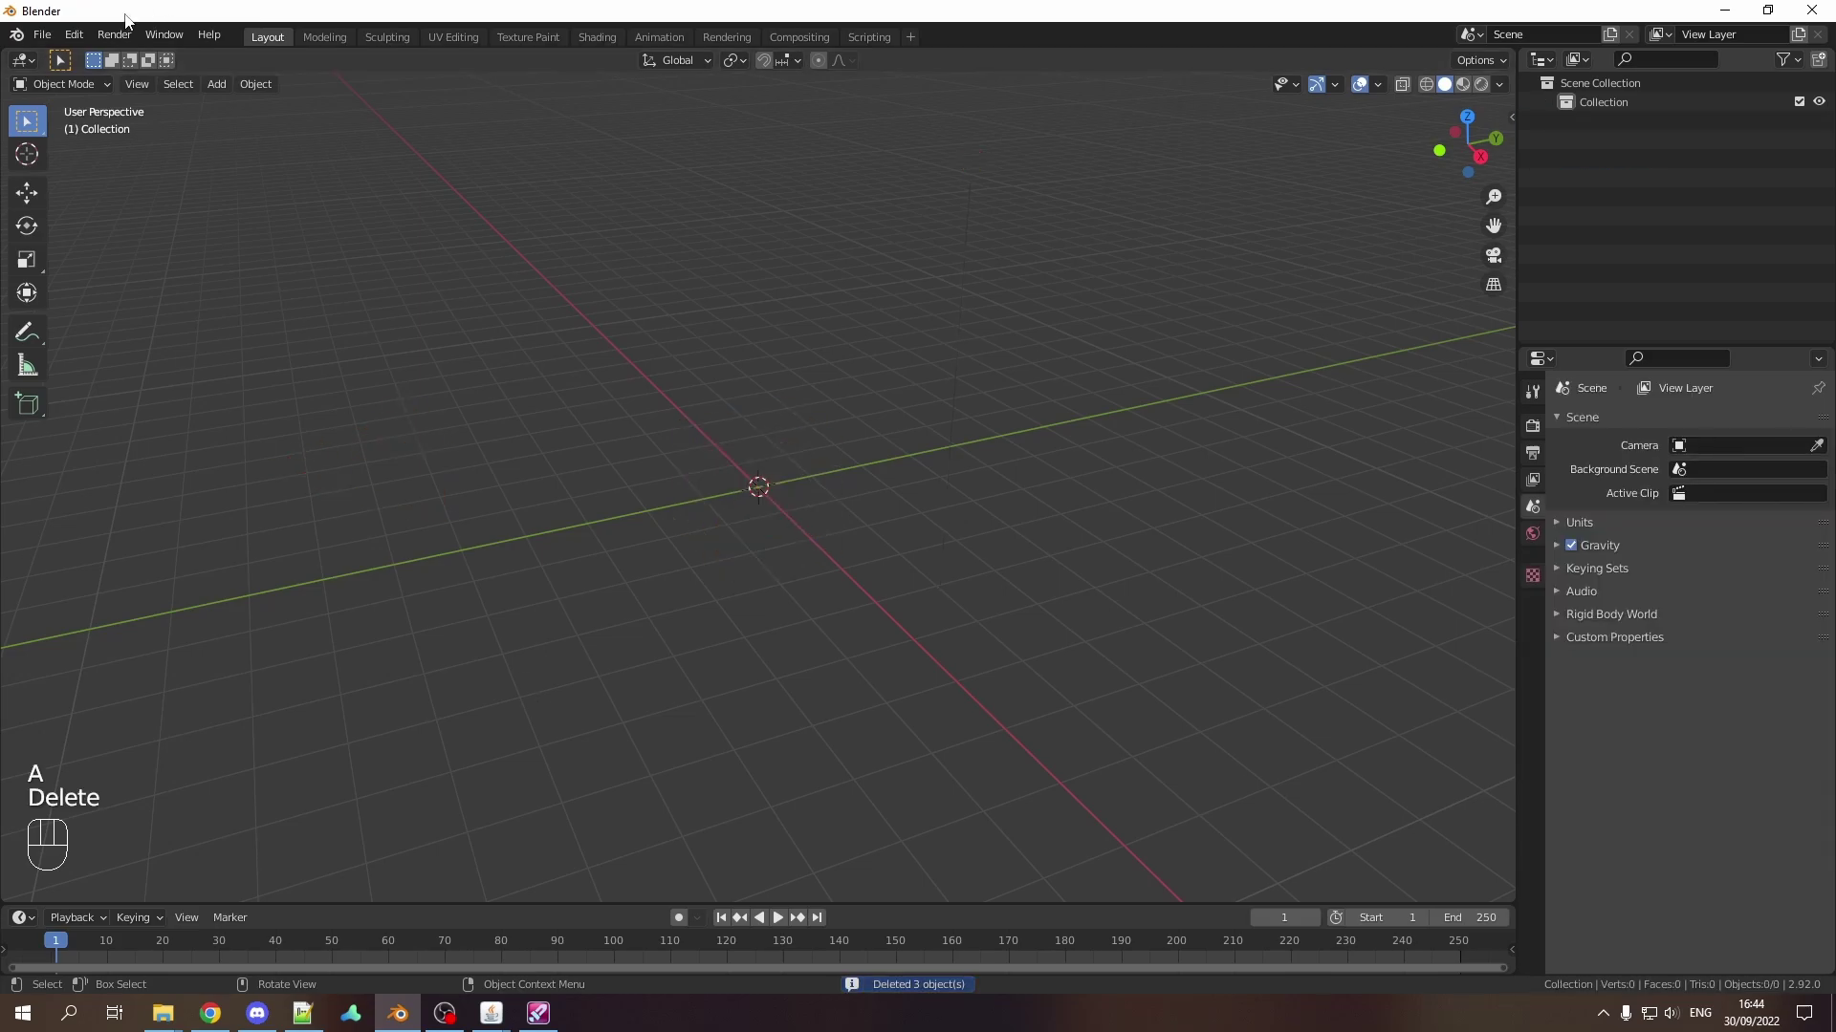
Step: Start a glTF 2.0 import and browse to the Desktop Tutorial folder
{"action": "left_click", "coordinate": [51, 35]}
{"action": "mouse_move", "coordinate": [72, 292]}
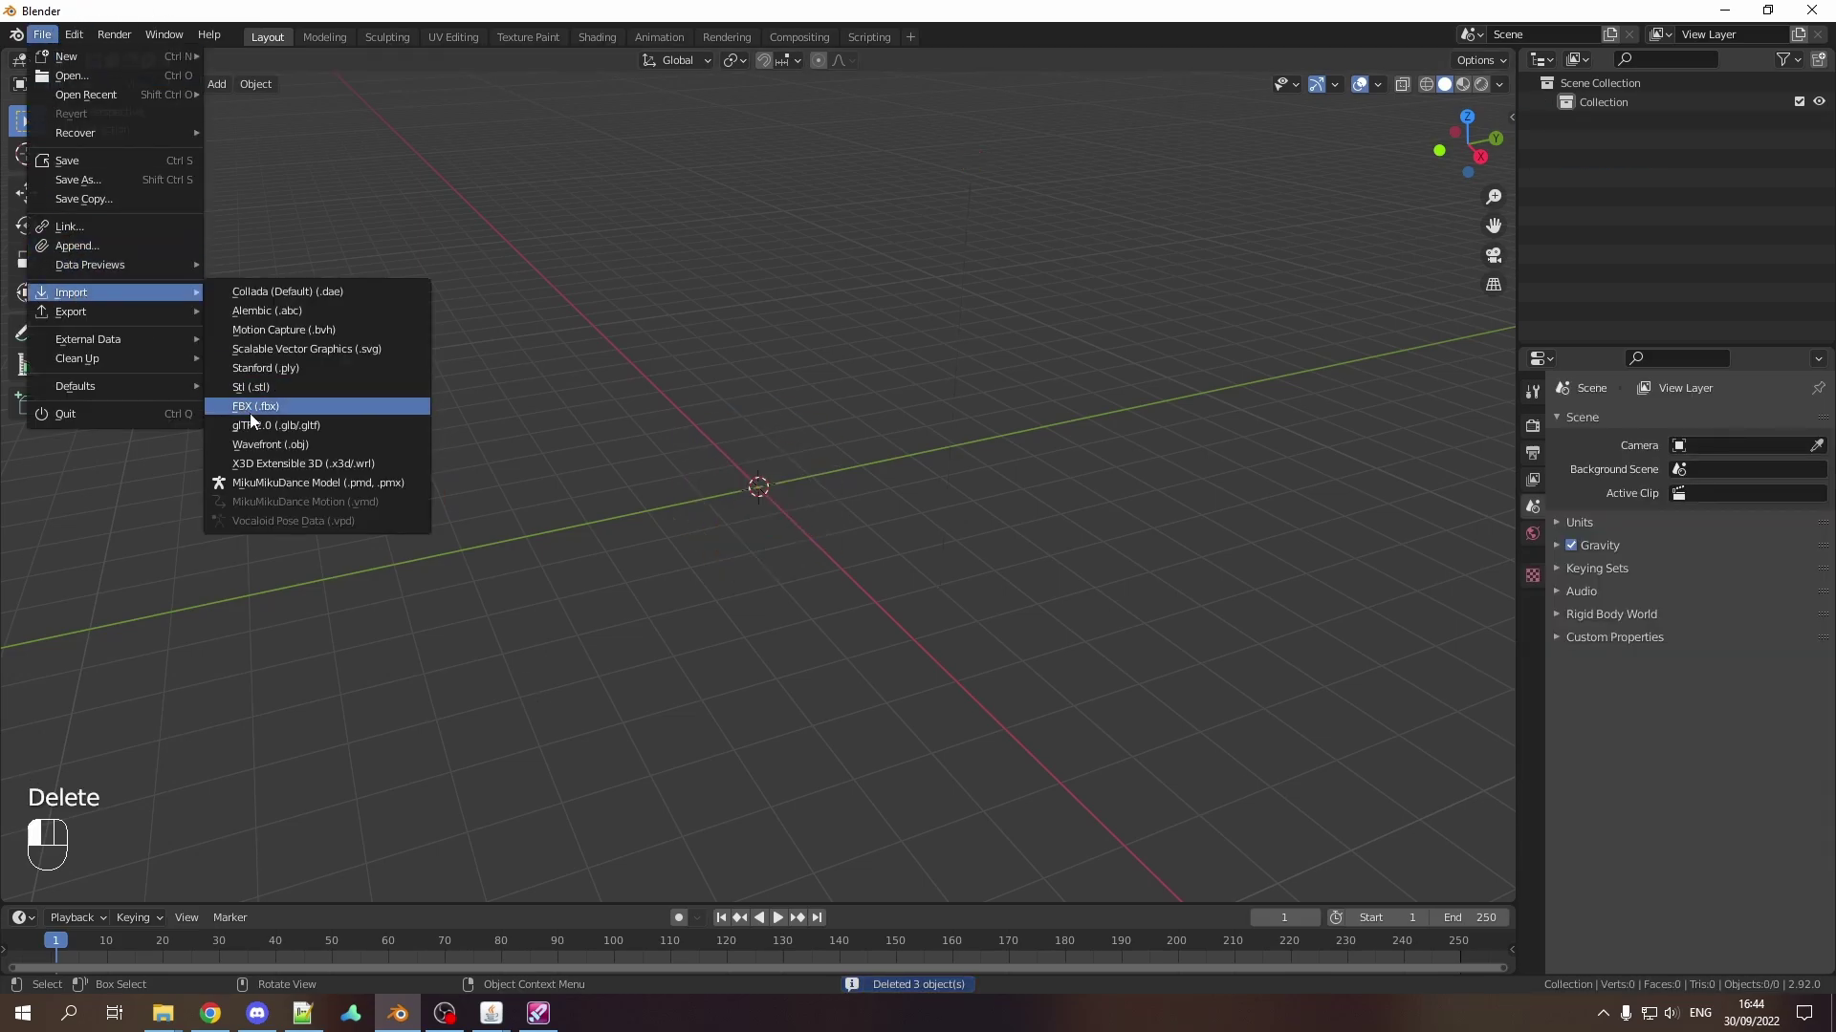
{"action": "left_click", "coordinate": [275, 426]}
{"action": "left_click", "coordinate": [475, 394]}
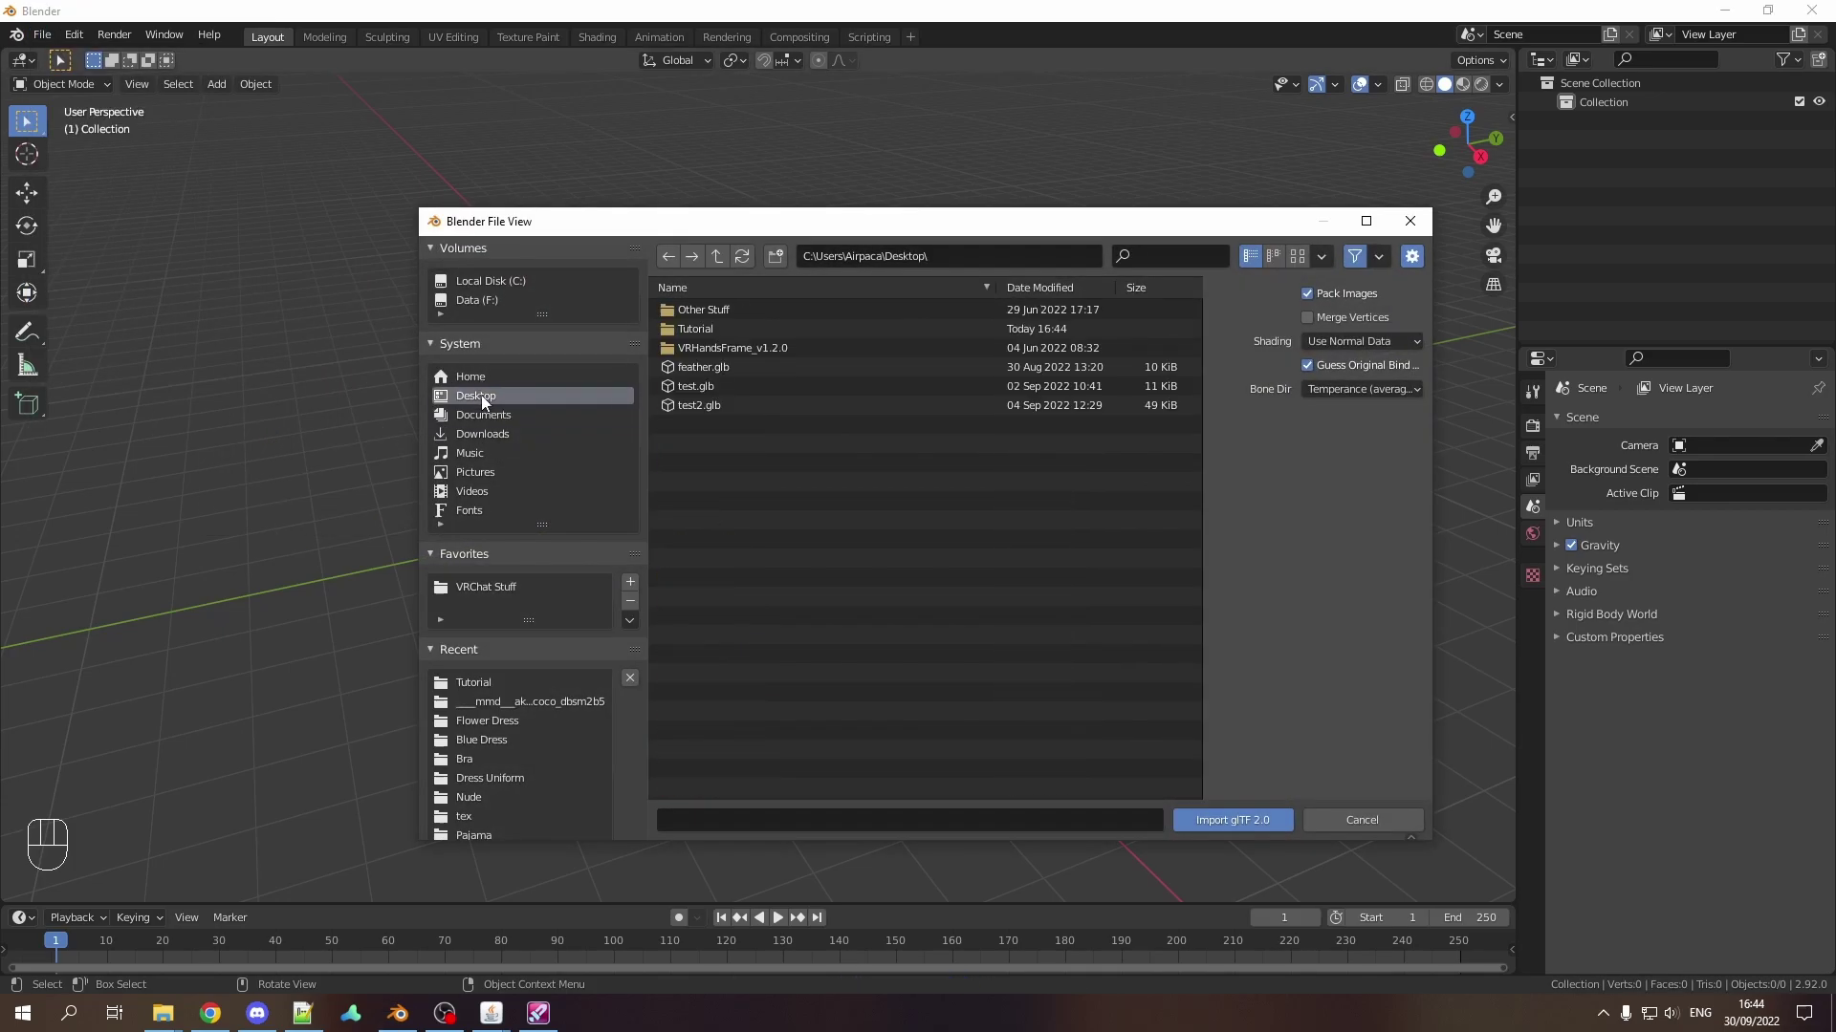
{"action": "double_click", "coordinate": [685, 329]}
Step: Import Poncho.glb and delete the bone_helmet object from the Outliner
{"action": "double_click", "coordinate": [704, 310]}
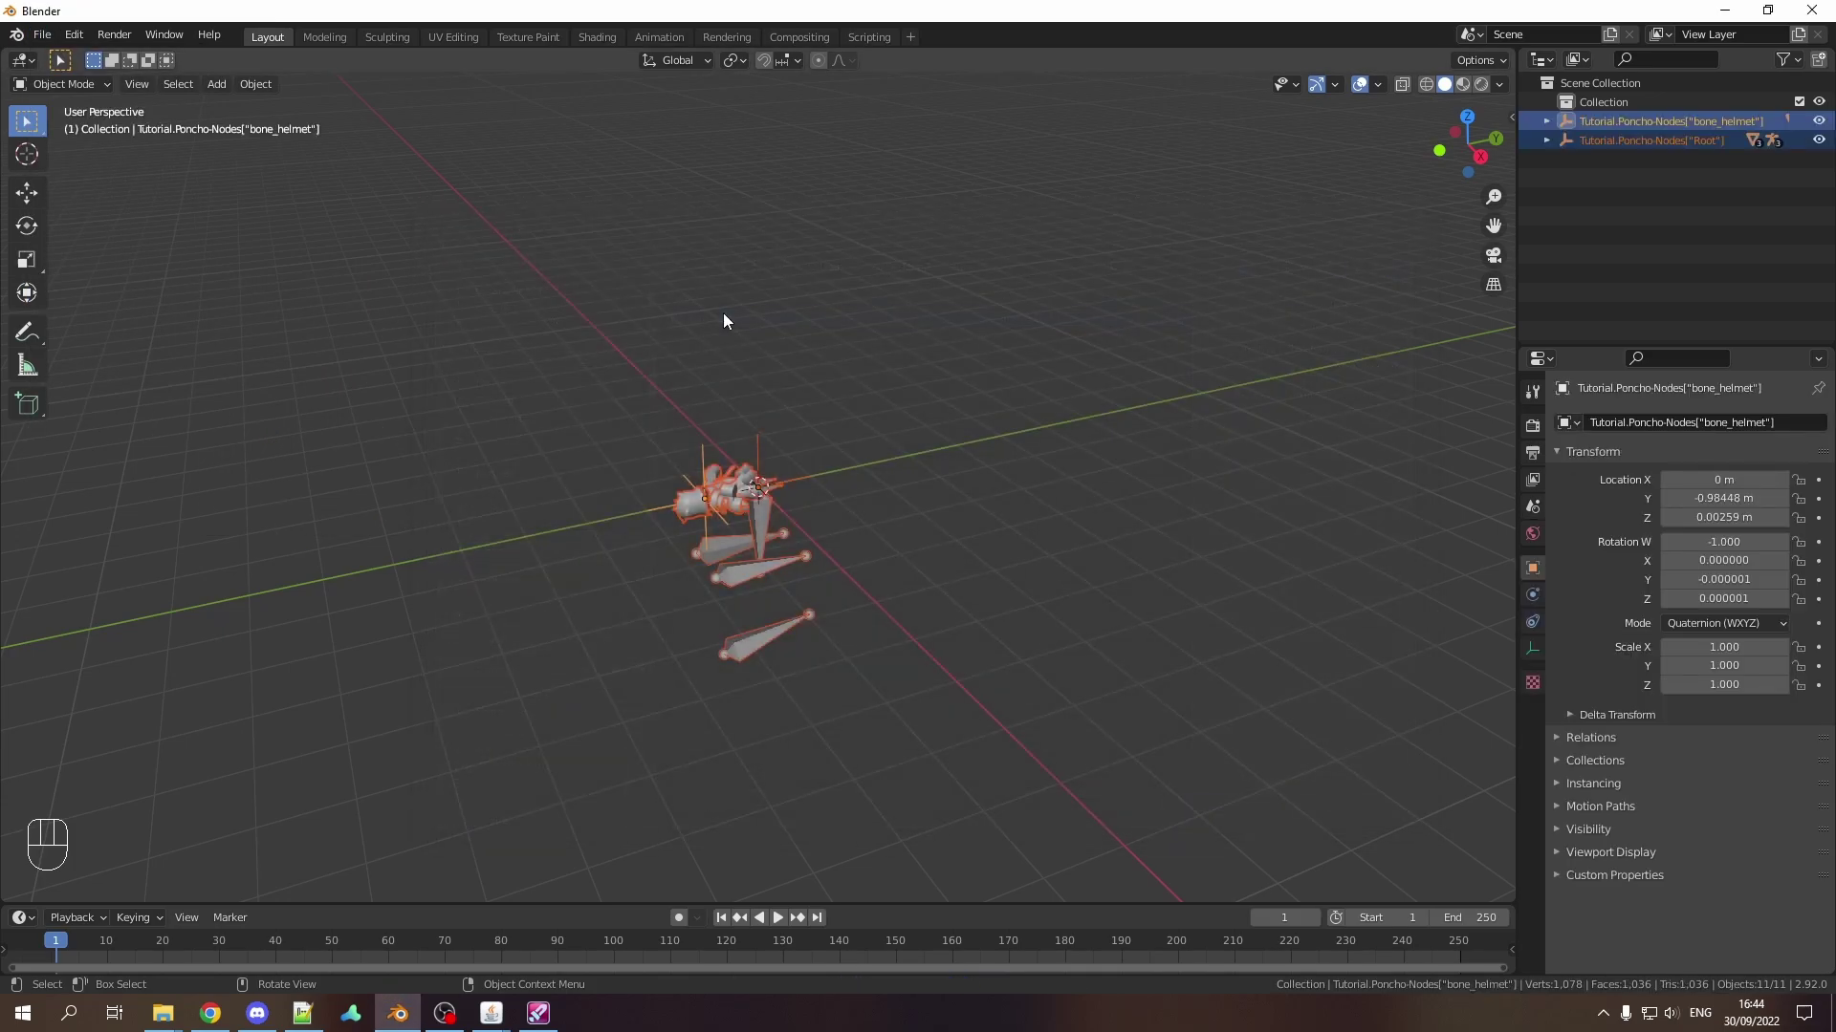
{"action": "left_click", "coordinate": [1647, 120]}
{"action": "scroll", "coordinate": [860, 451], "scroll_direction": "up", "scroll_amount": 4}
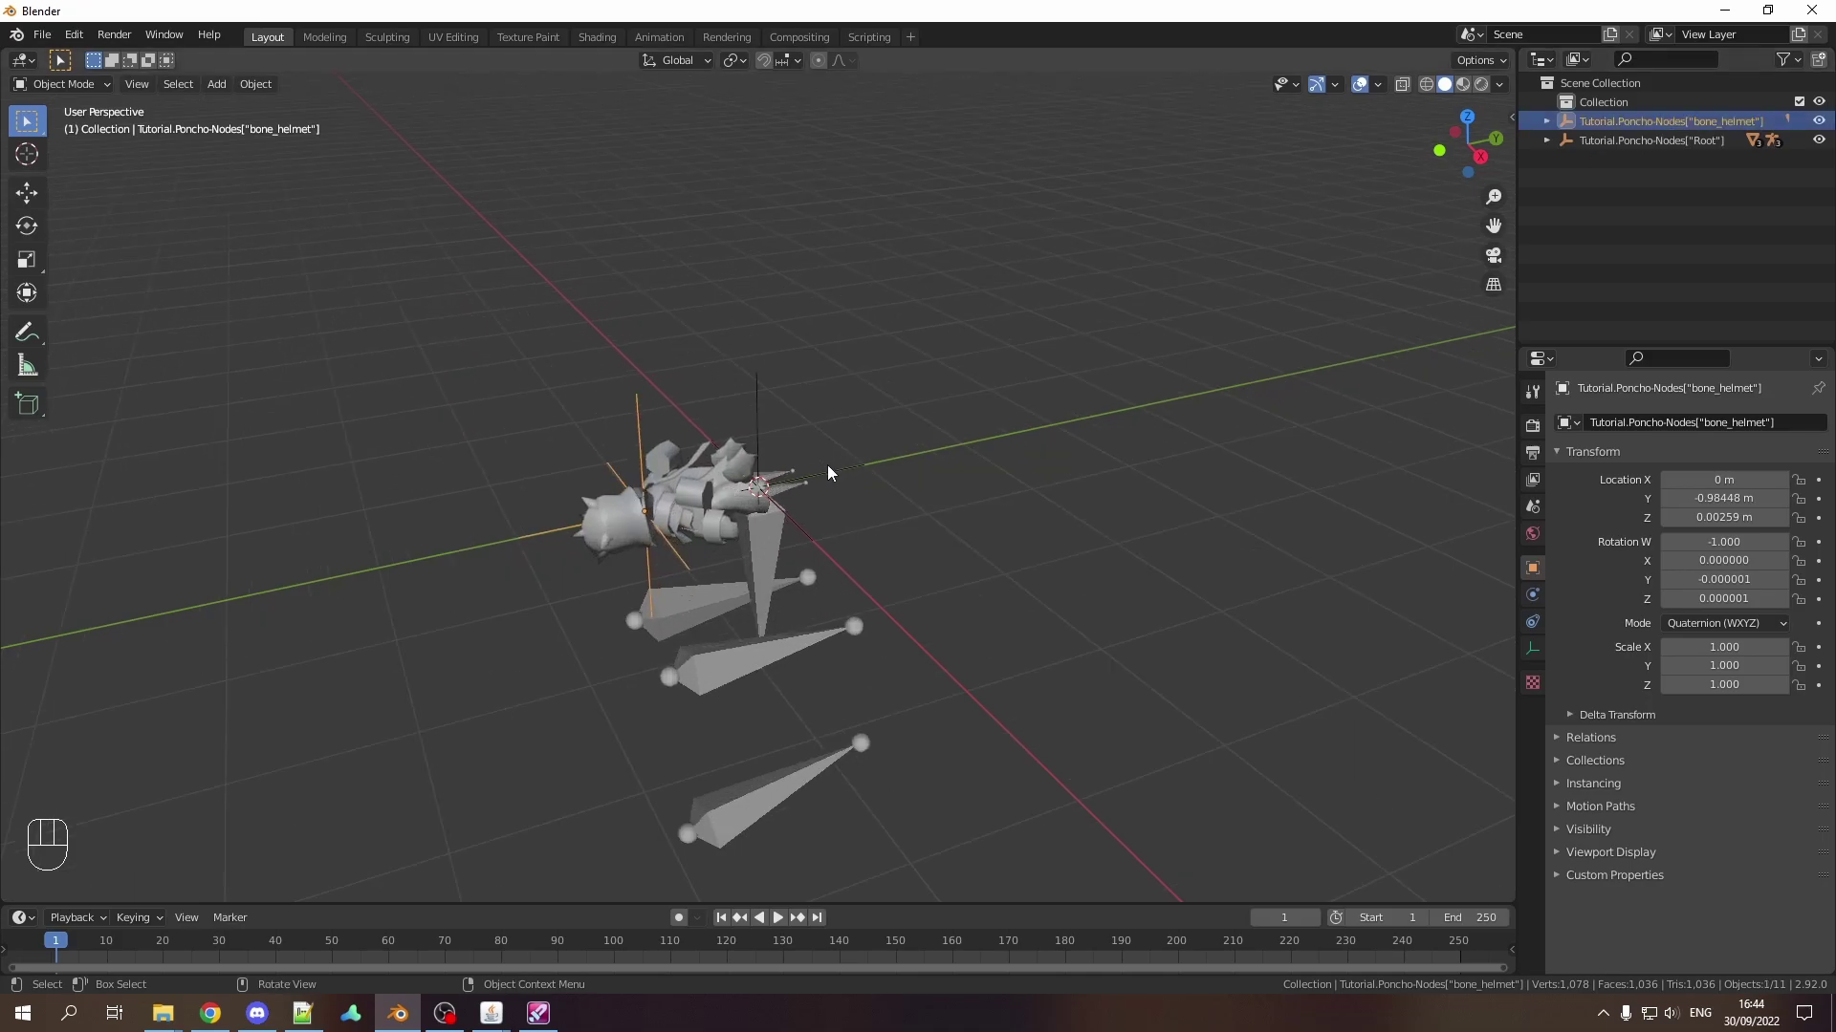
{"action": "key", "text": "g"}
{"action": "key", "text": "Escape"}
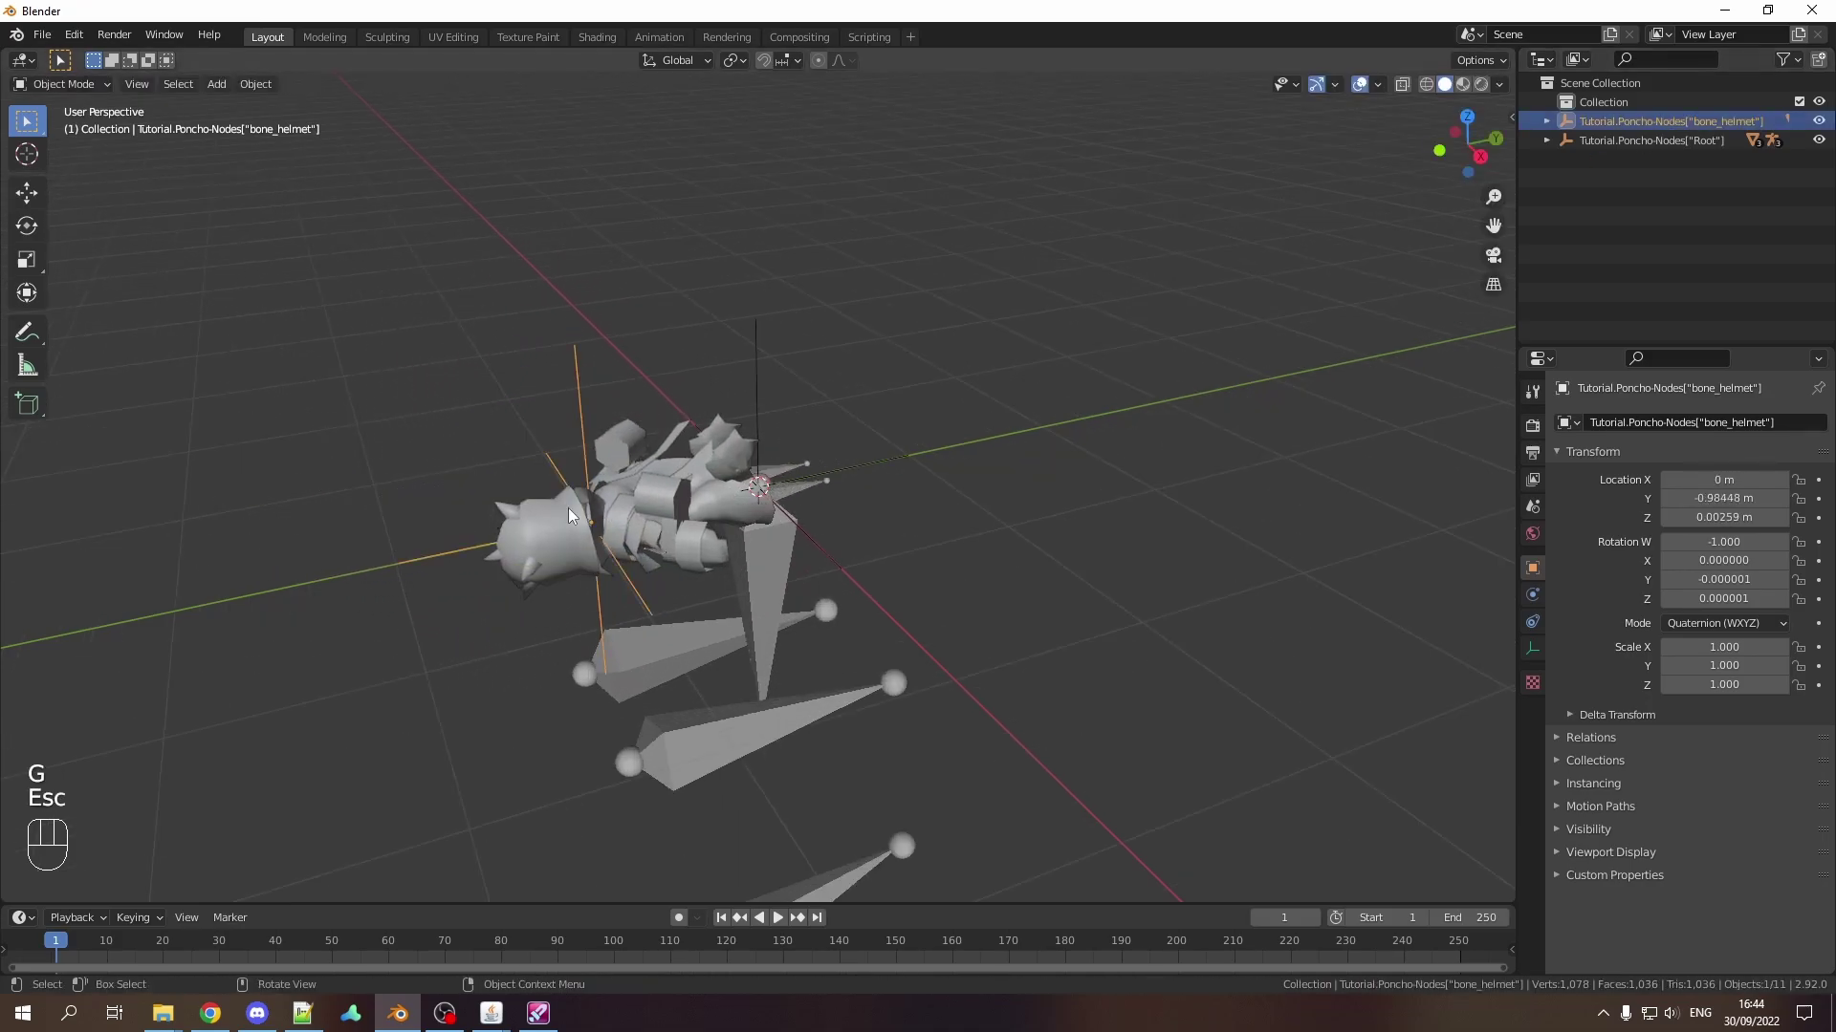
{"action": "right_click", "coordinate": [1642, 123]}
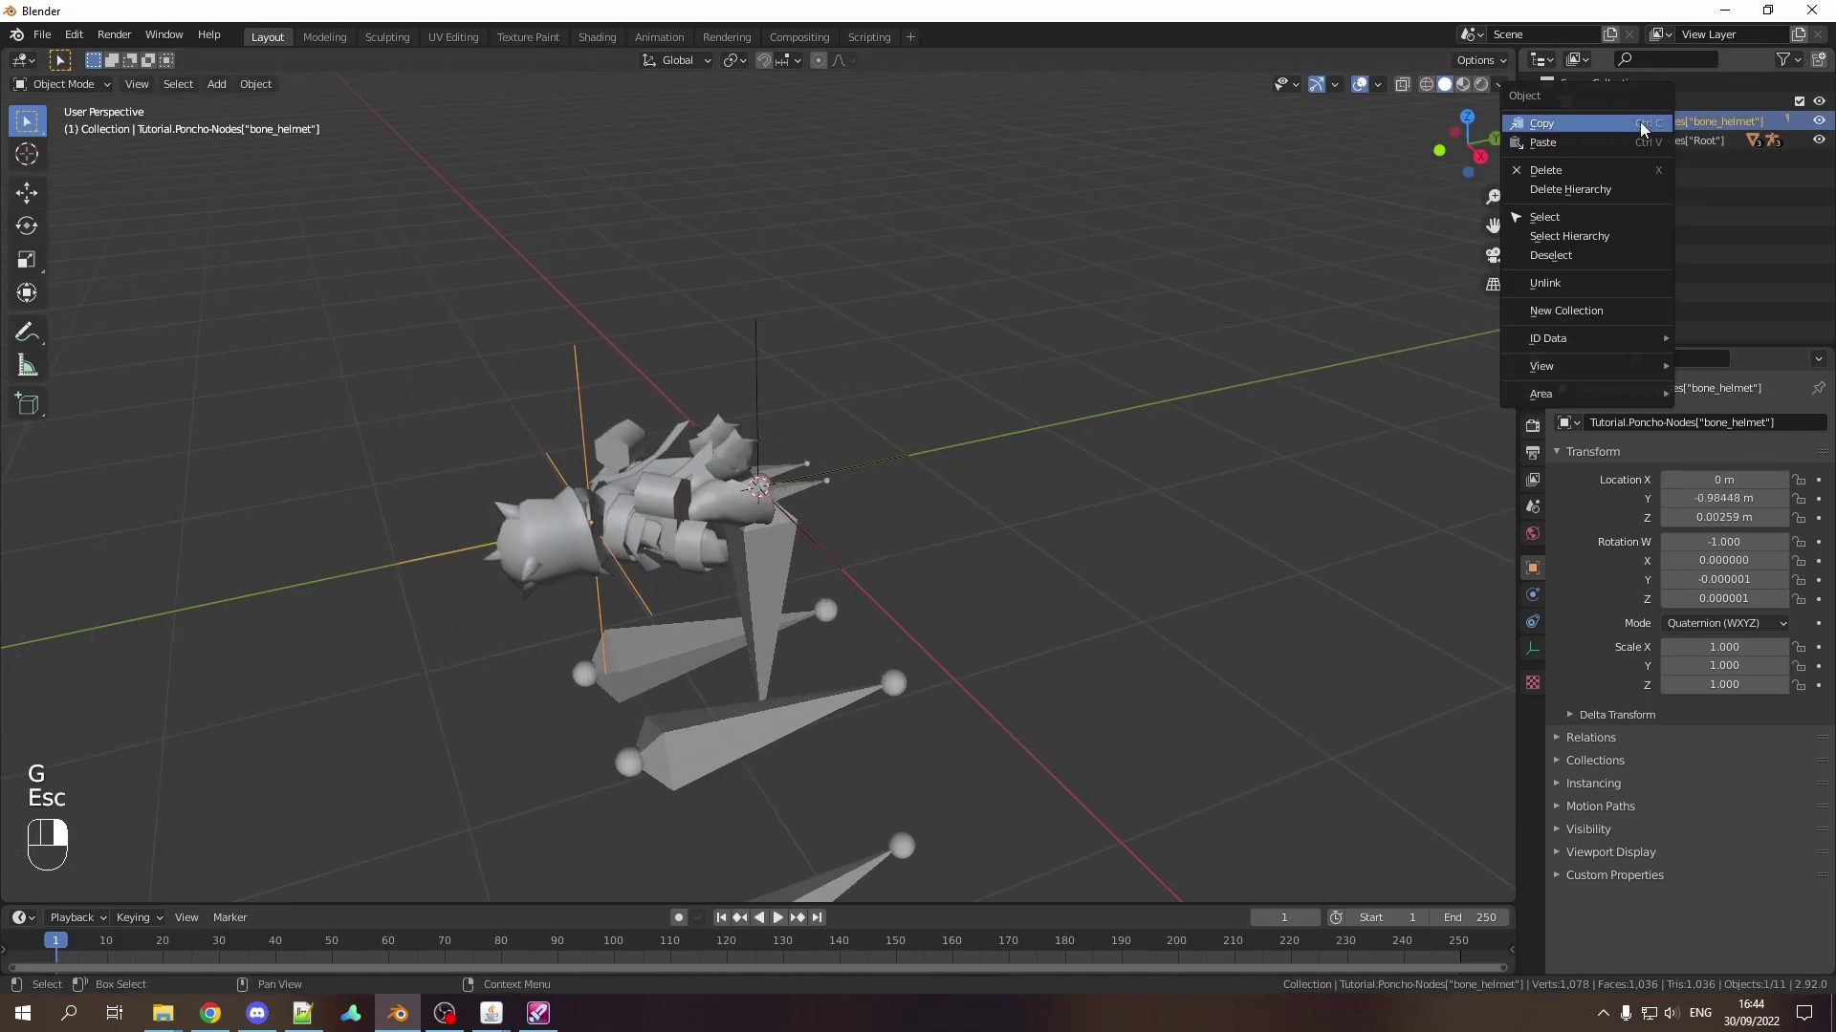
{"action": "left_click", "coordinate": [1584, 191]}
Step: Delete the Root armature and the duplicate Mesh[2] and Mesh[1] armatures
{"action": "left_click", "coordinate": [926, 495]}
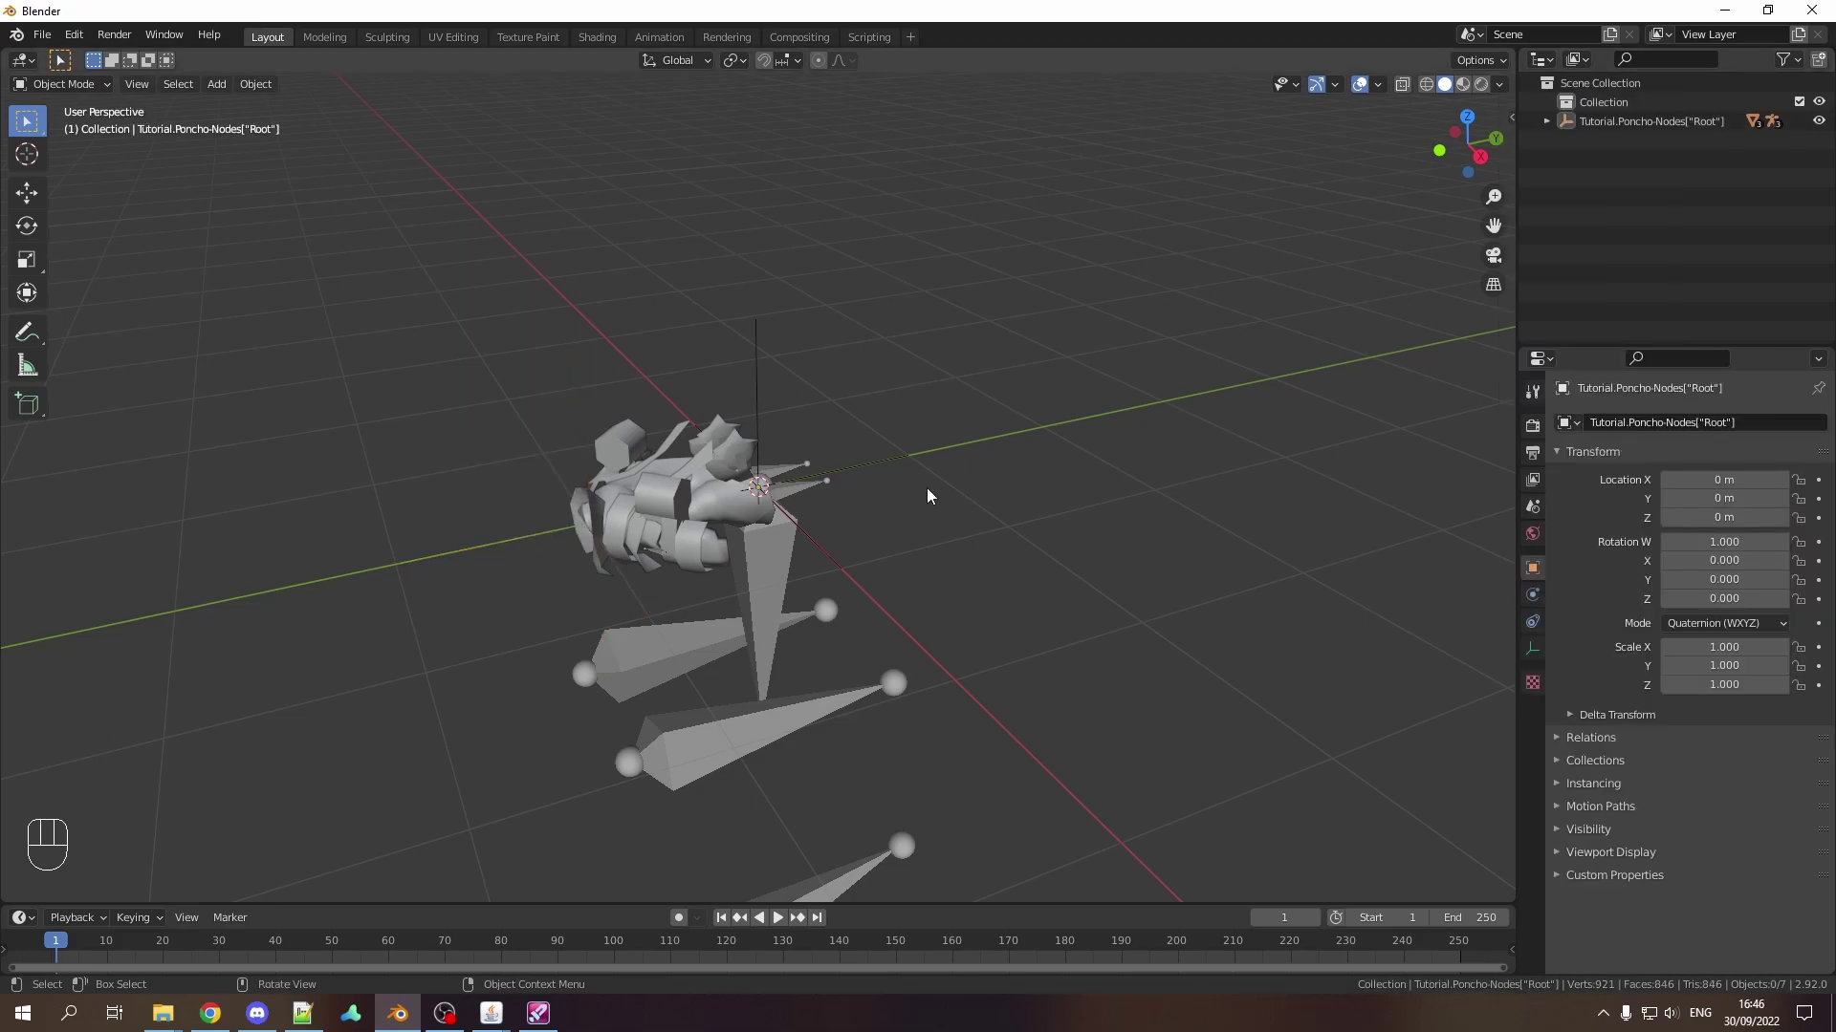
{"action": "left_click", "coordinate": [1670, 127]}
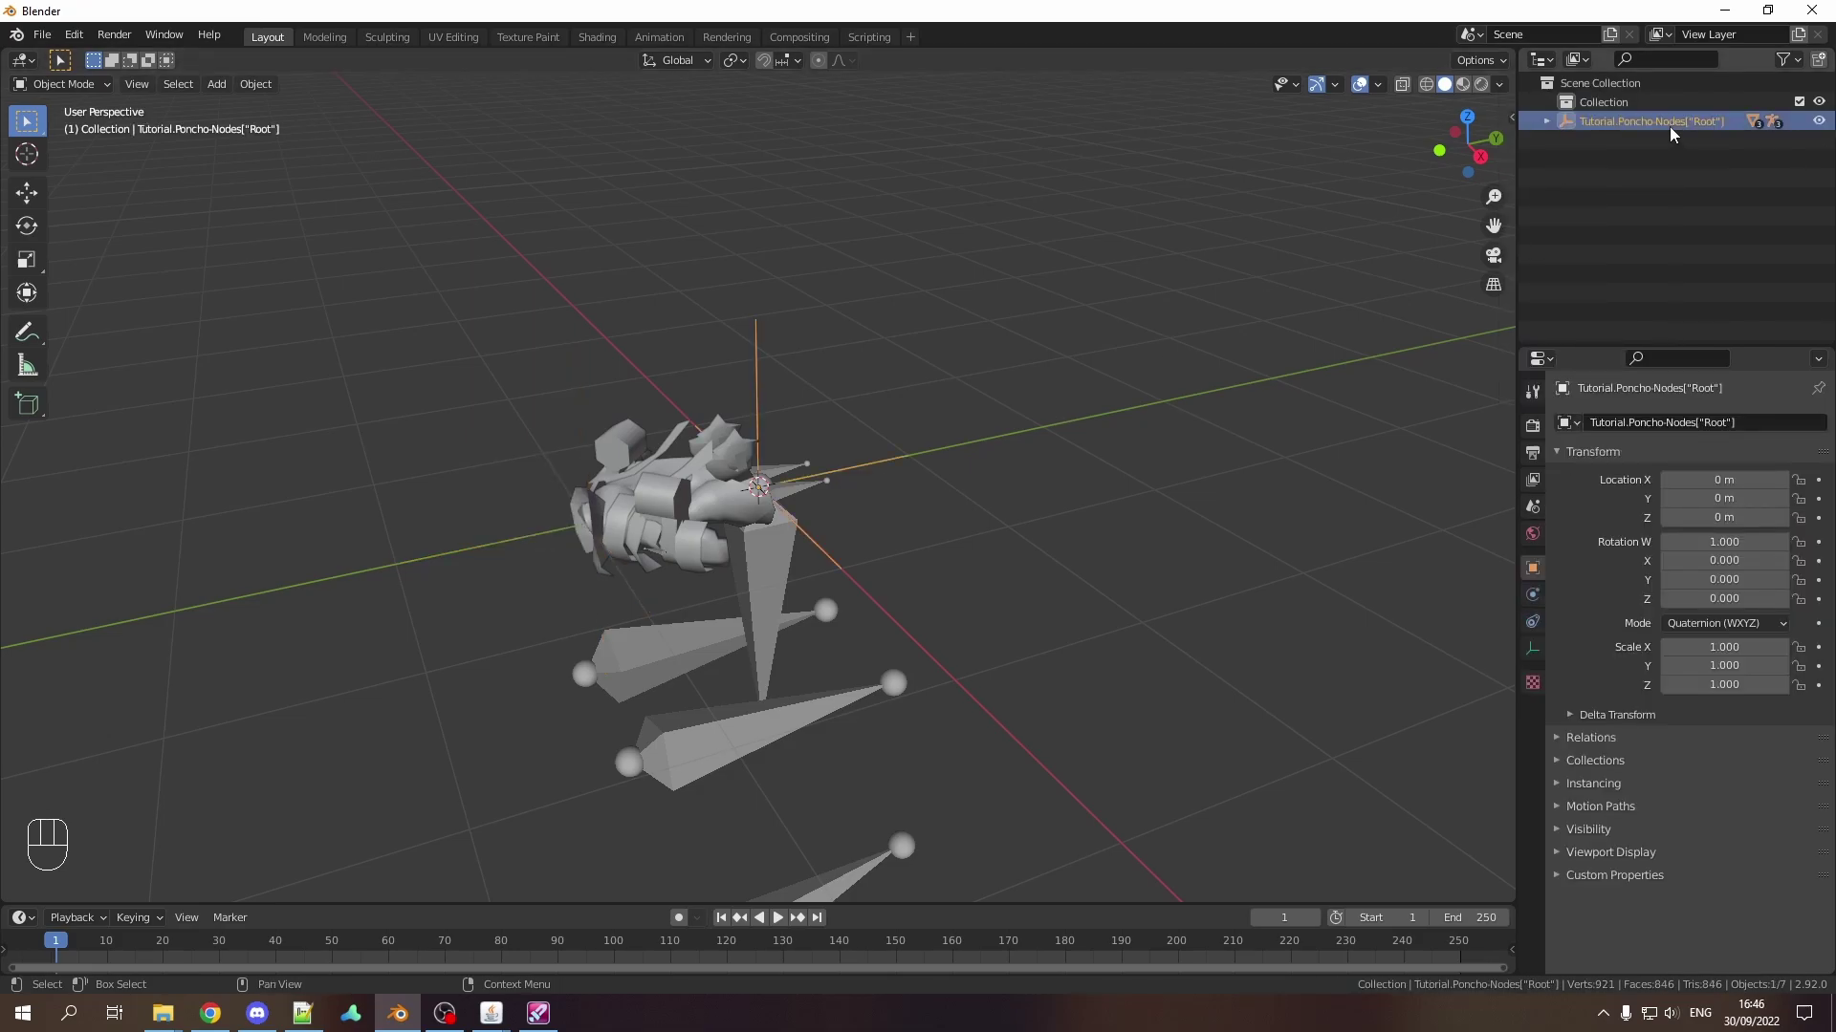
{"action": "key", "text": "Delete"}
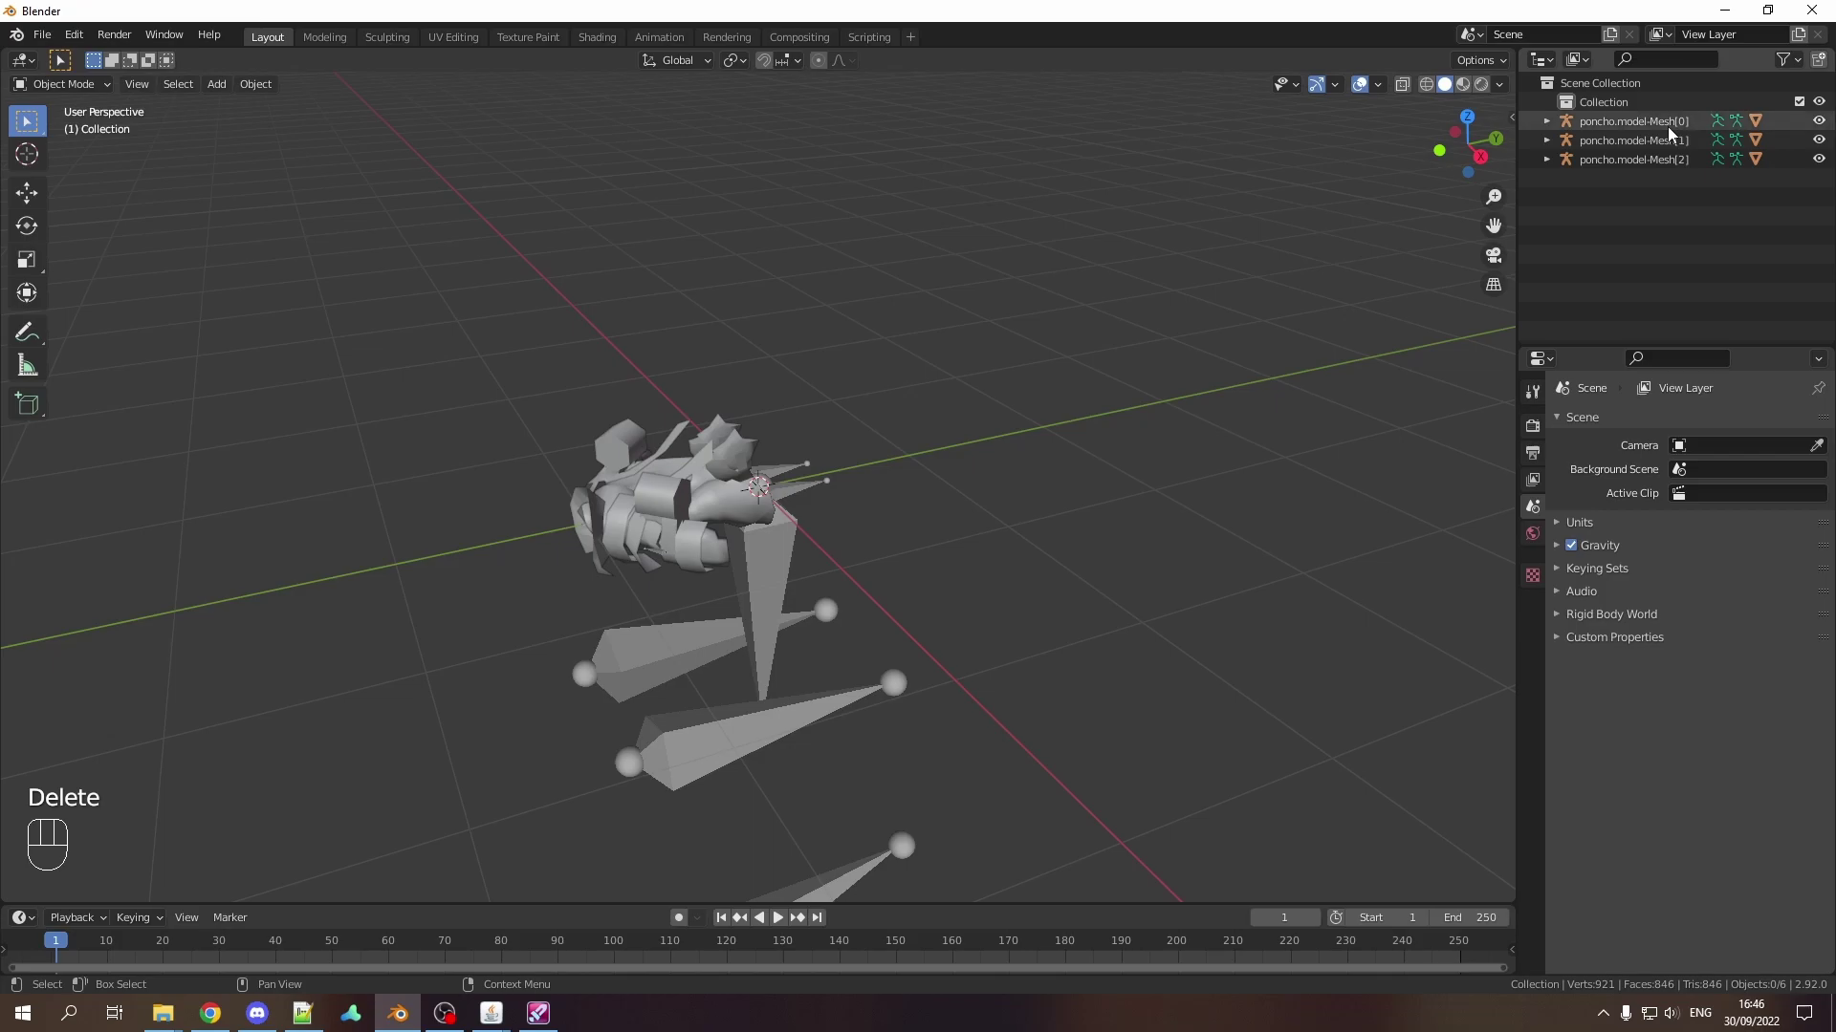
{"action": "left_click", "coordinate": [1662, 157]}
{"action": "key", "text": "Delete"}
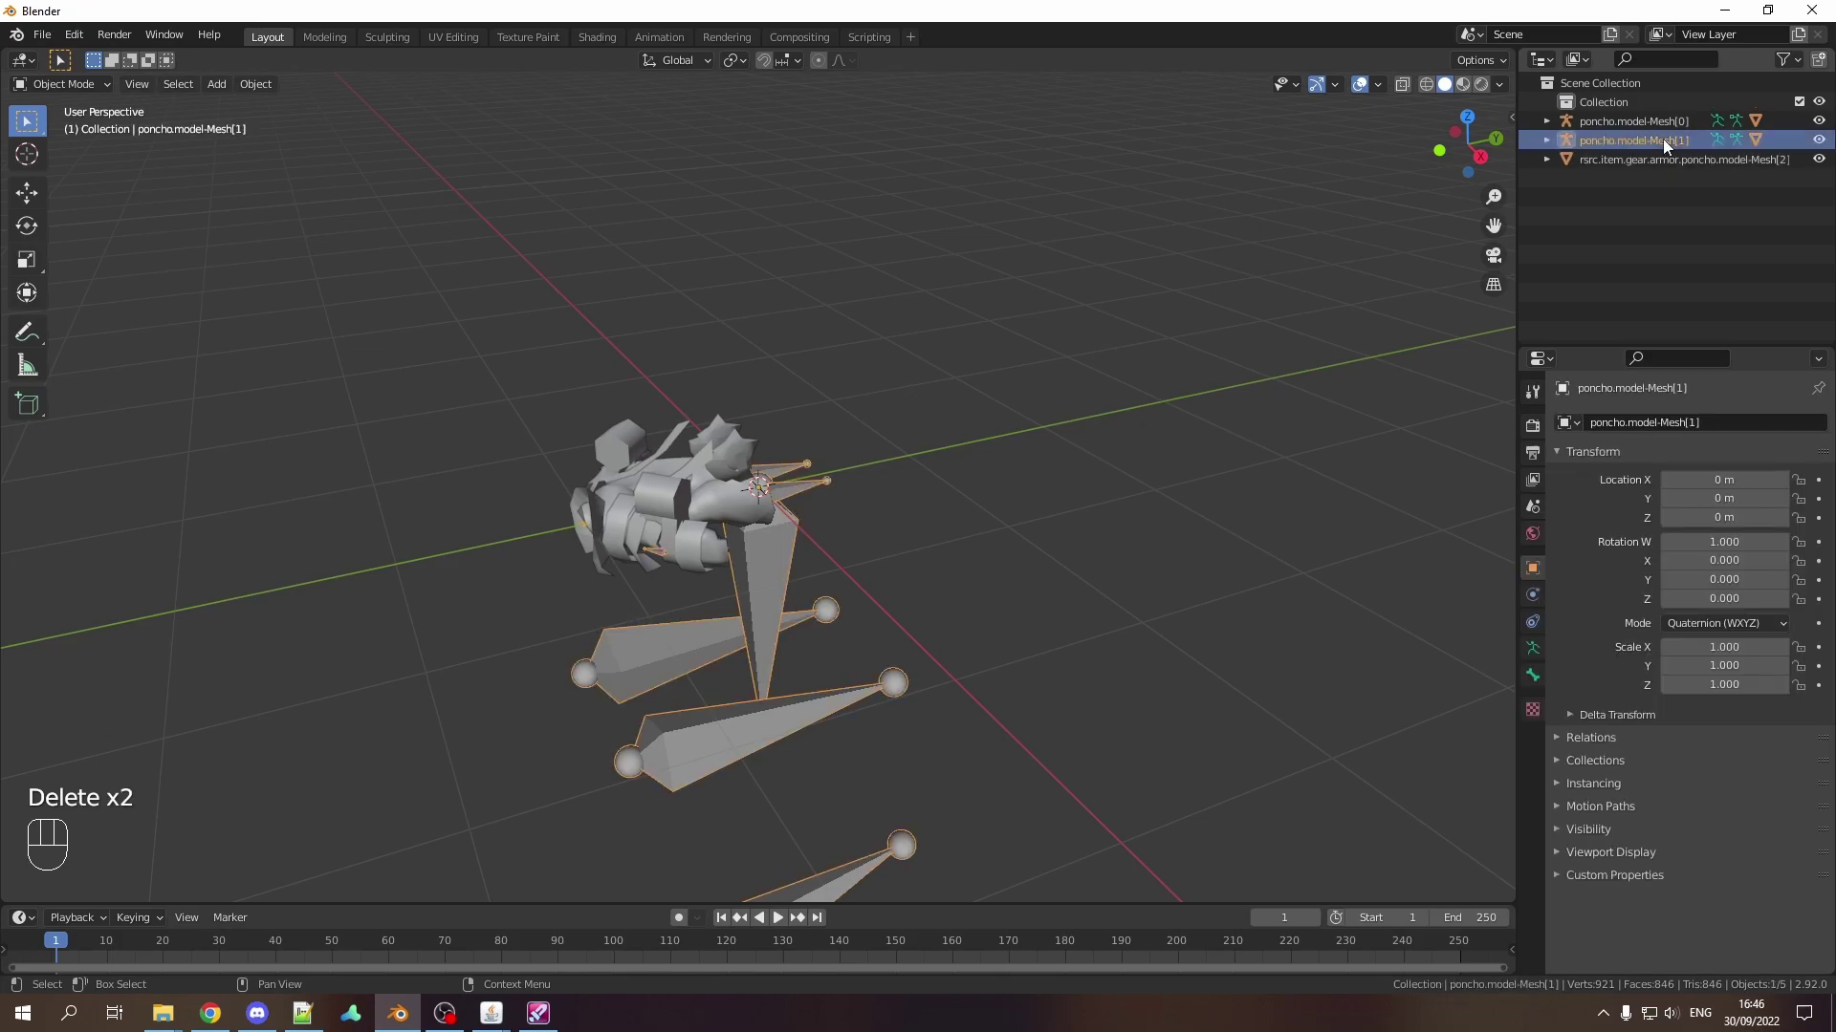
{"action": "key", "text": "Delete"}
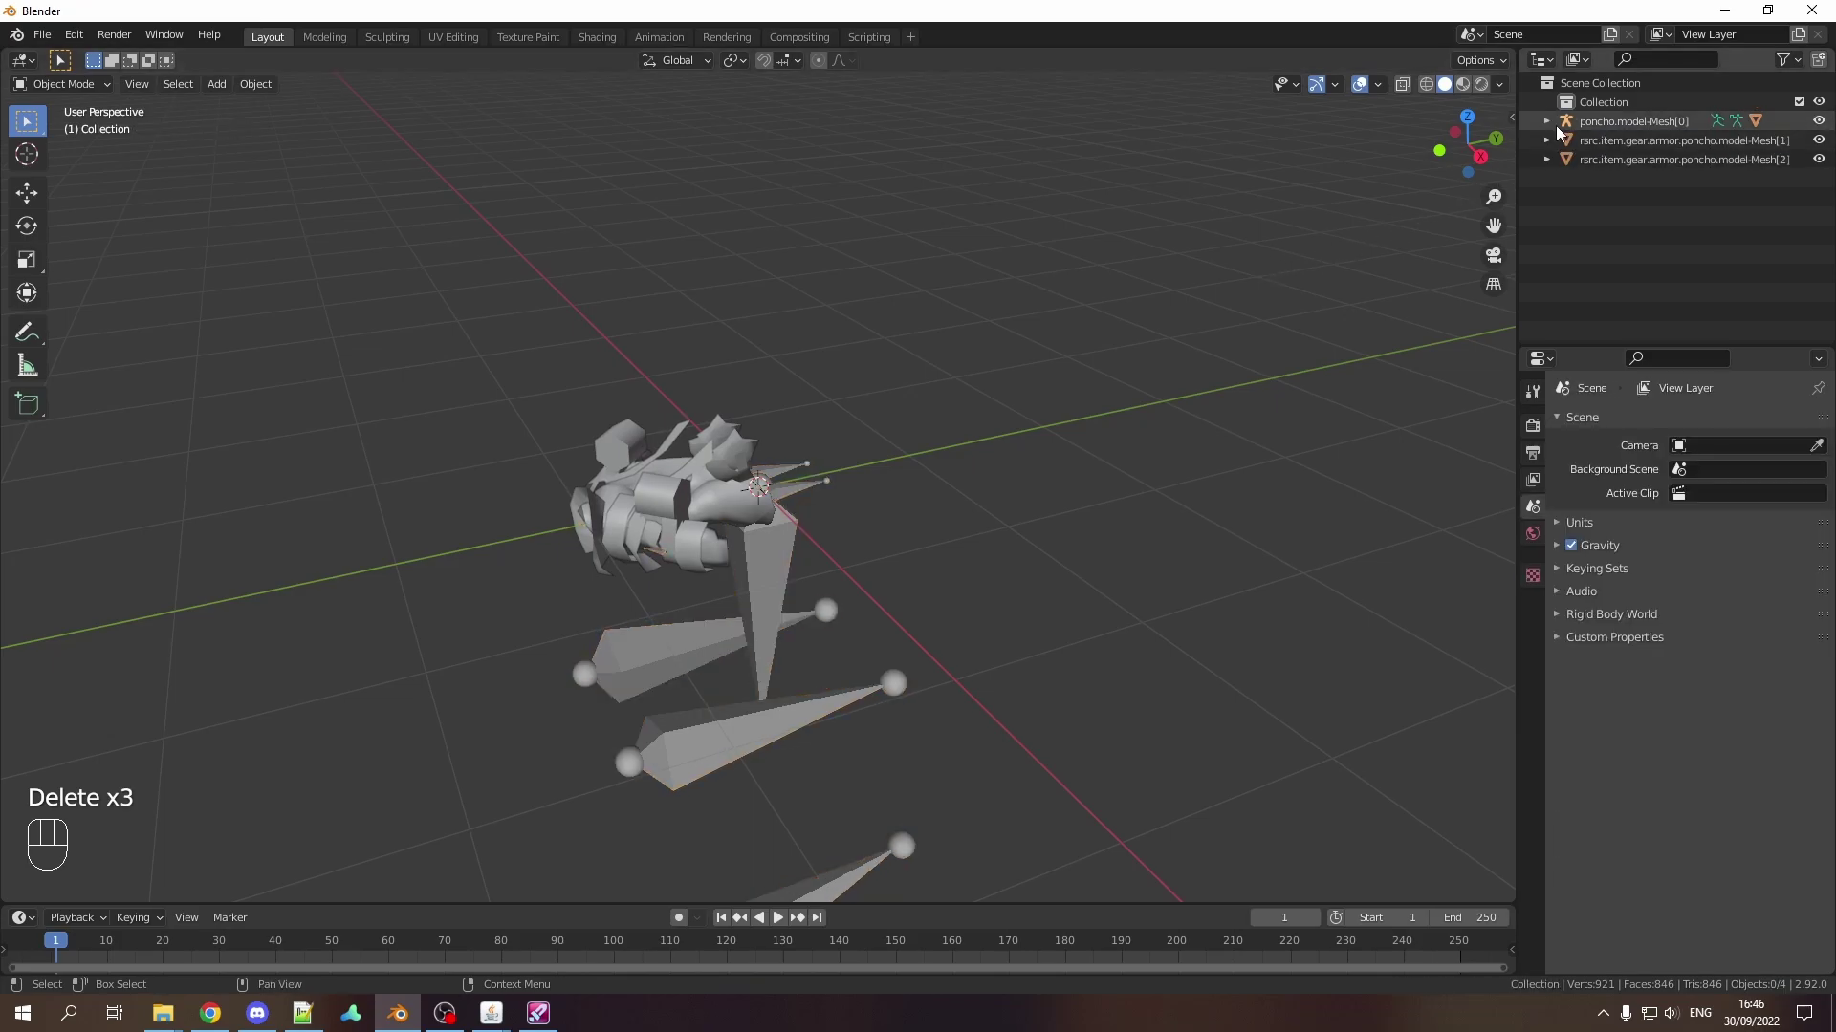
Step: Join the three poncho meshes under Mesh[0] into a single mesh
{"action": "left_click", "coordinate": [1564, 121]}
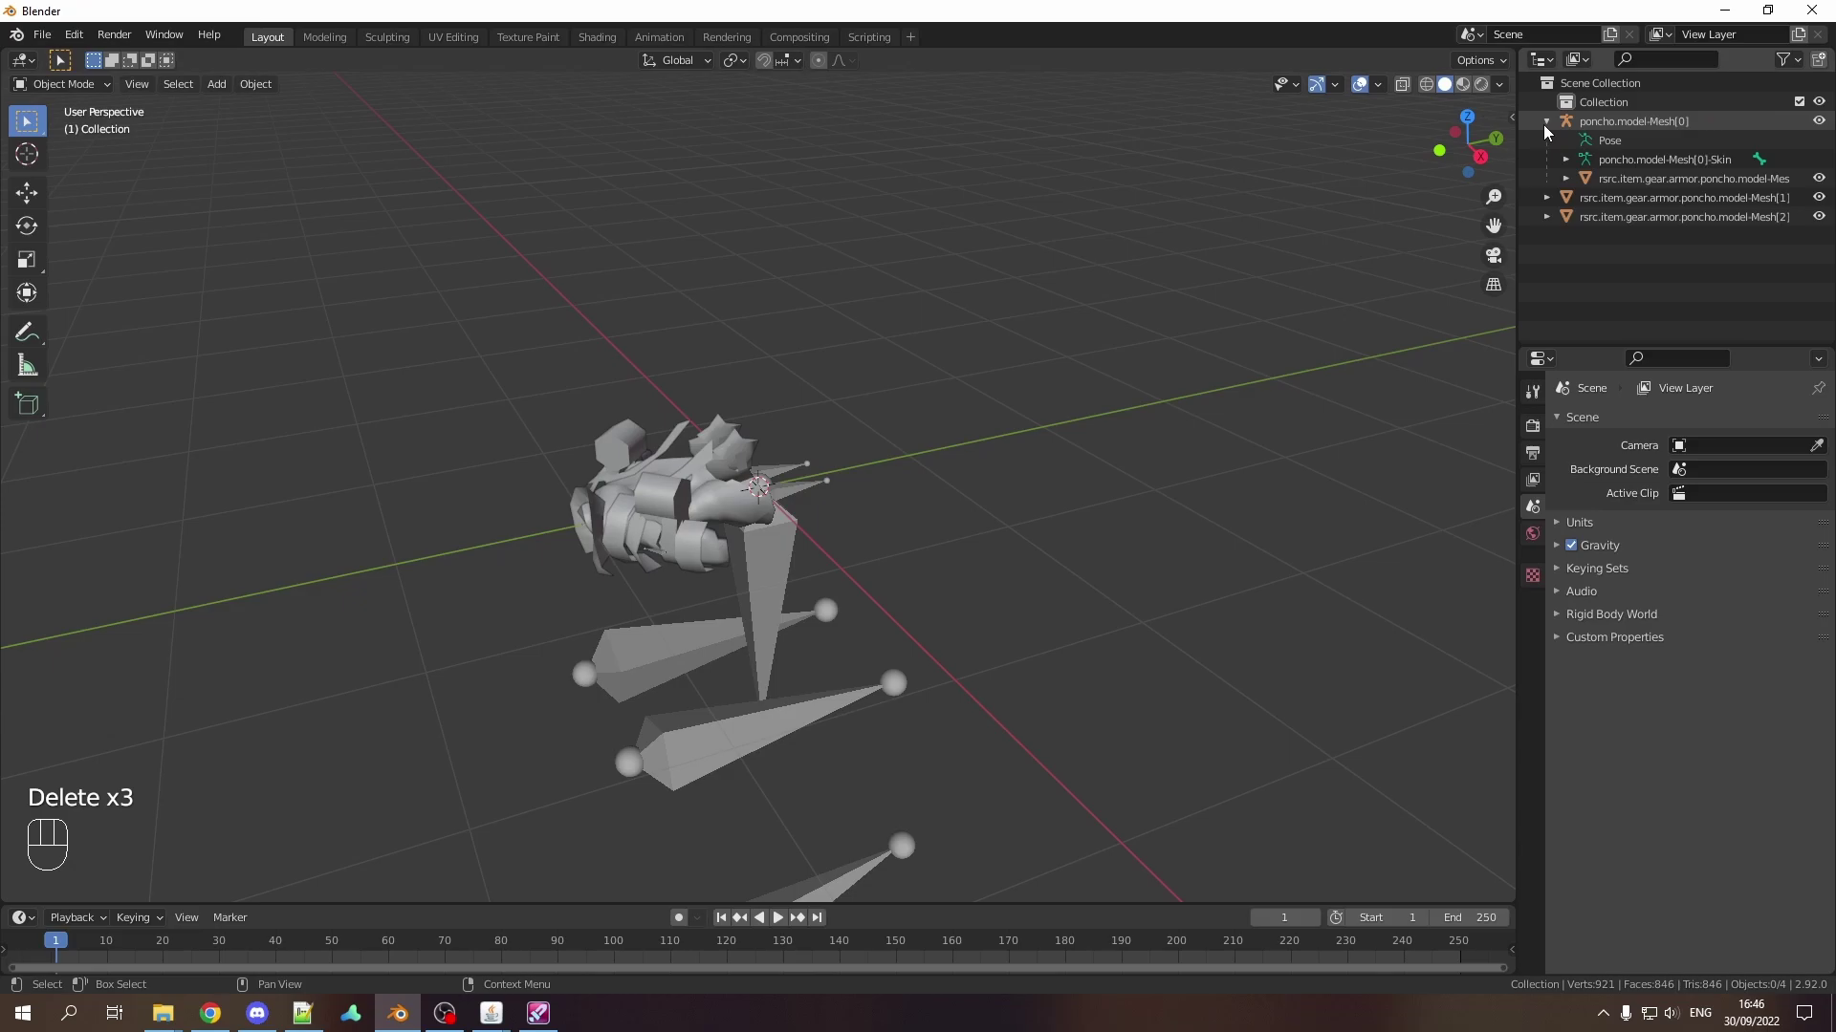
{"action": "left_click", "coordinate": [1608, 176]}
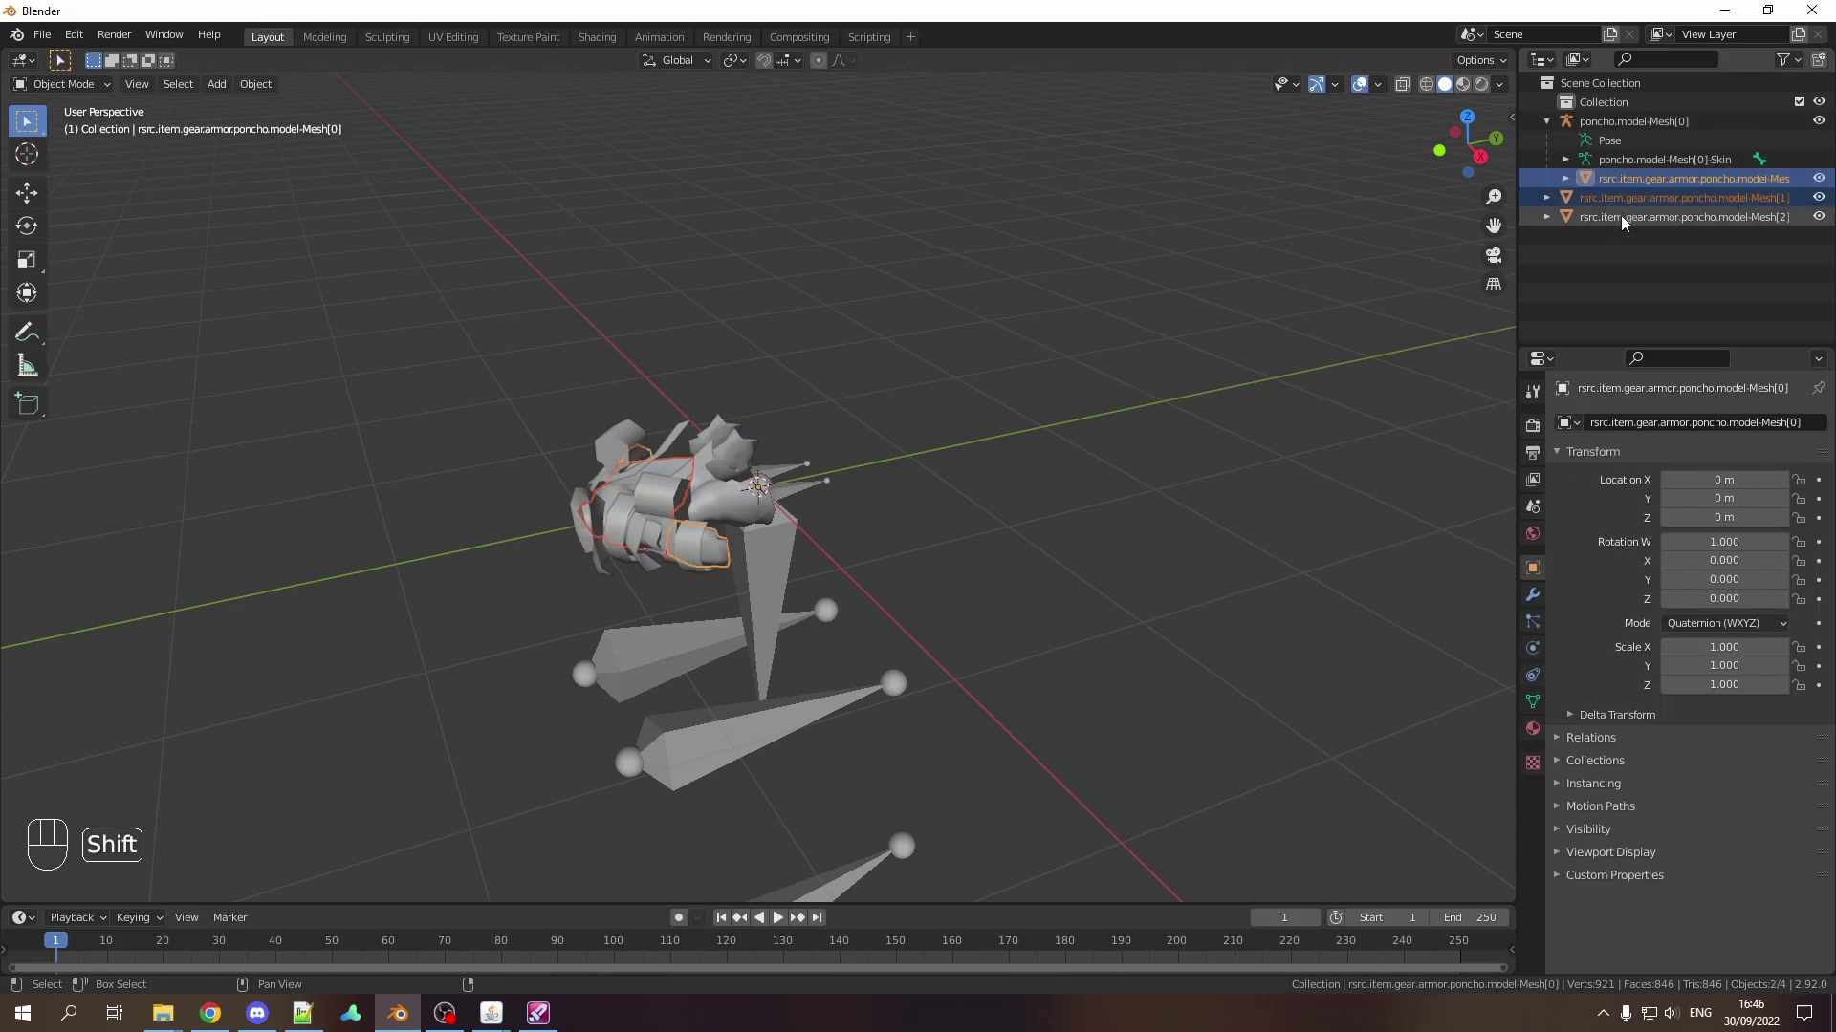
{"action": "left_click", "coordinate": [1620, 216], "text": "shift"}
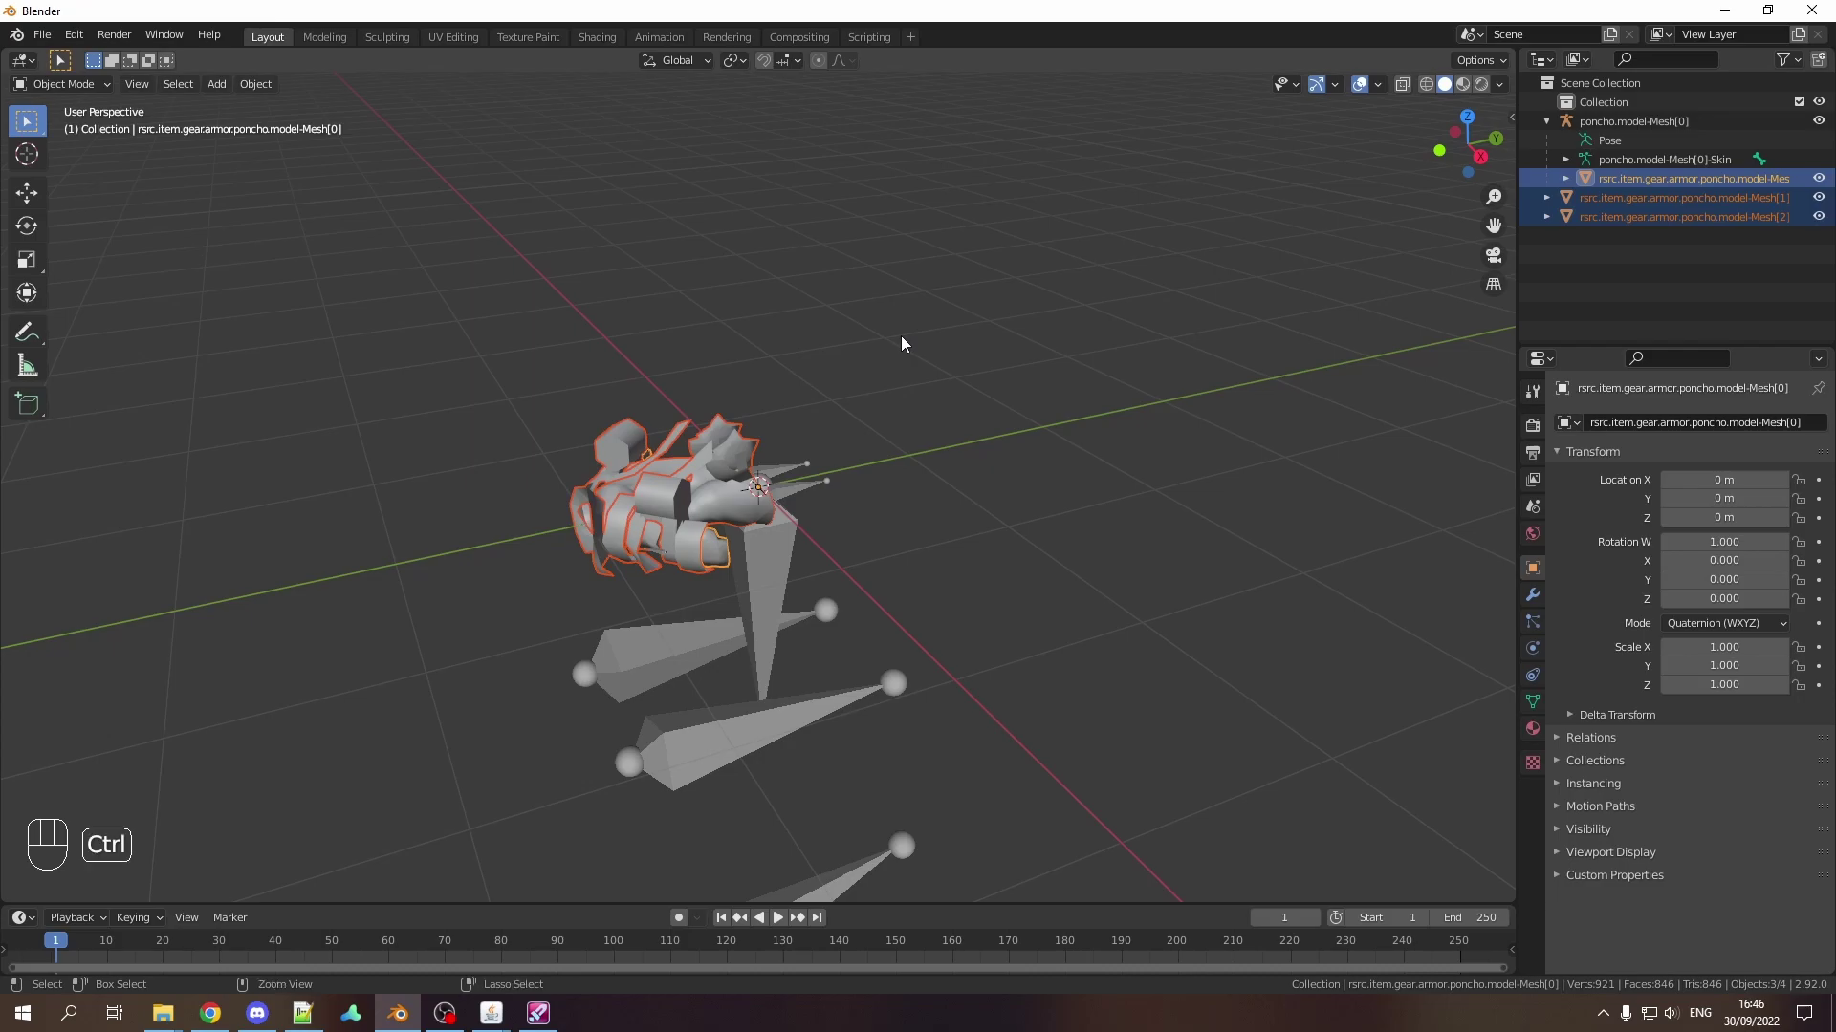
{"action": "key", "text": "ctrl+j"}
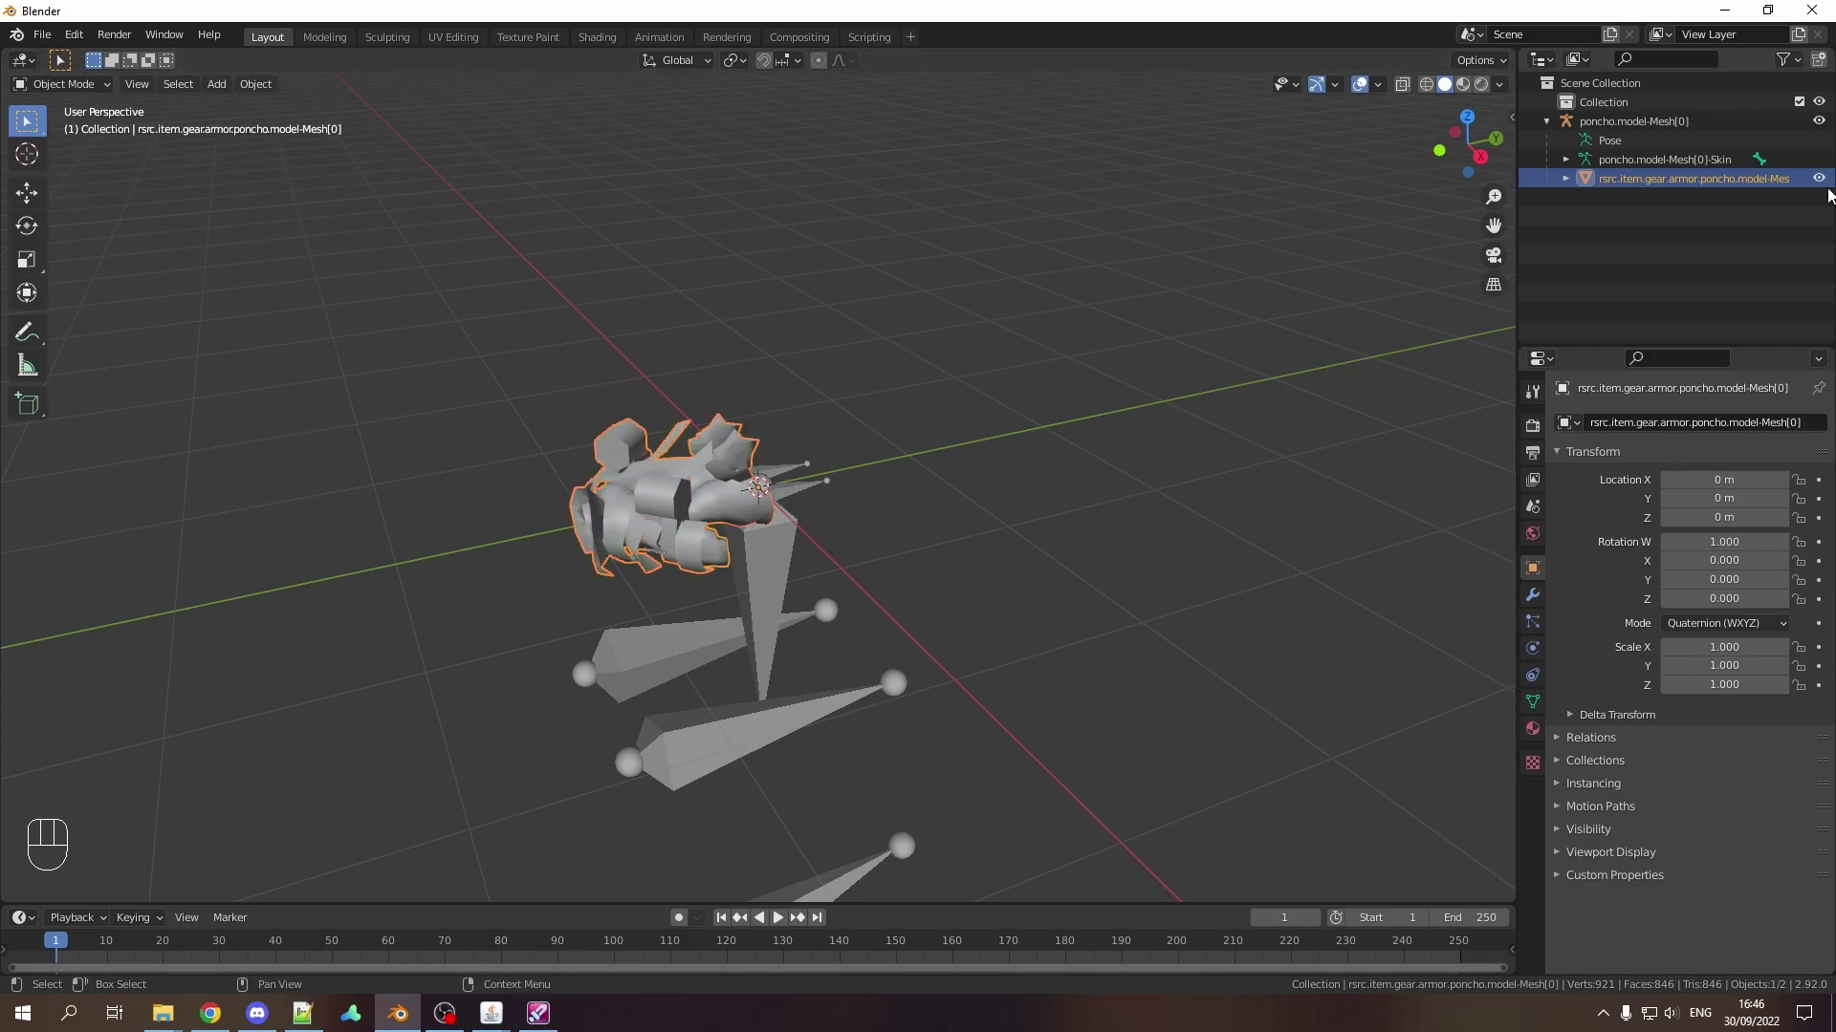
Step: Rename the armature object and its data to Armature and the joined mesh to Body
{"action": "left_click", "coordinate": [1632, 121]}
{"action": "key", "text": "F2"}
{"action": "type", "text": "Ar"}
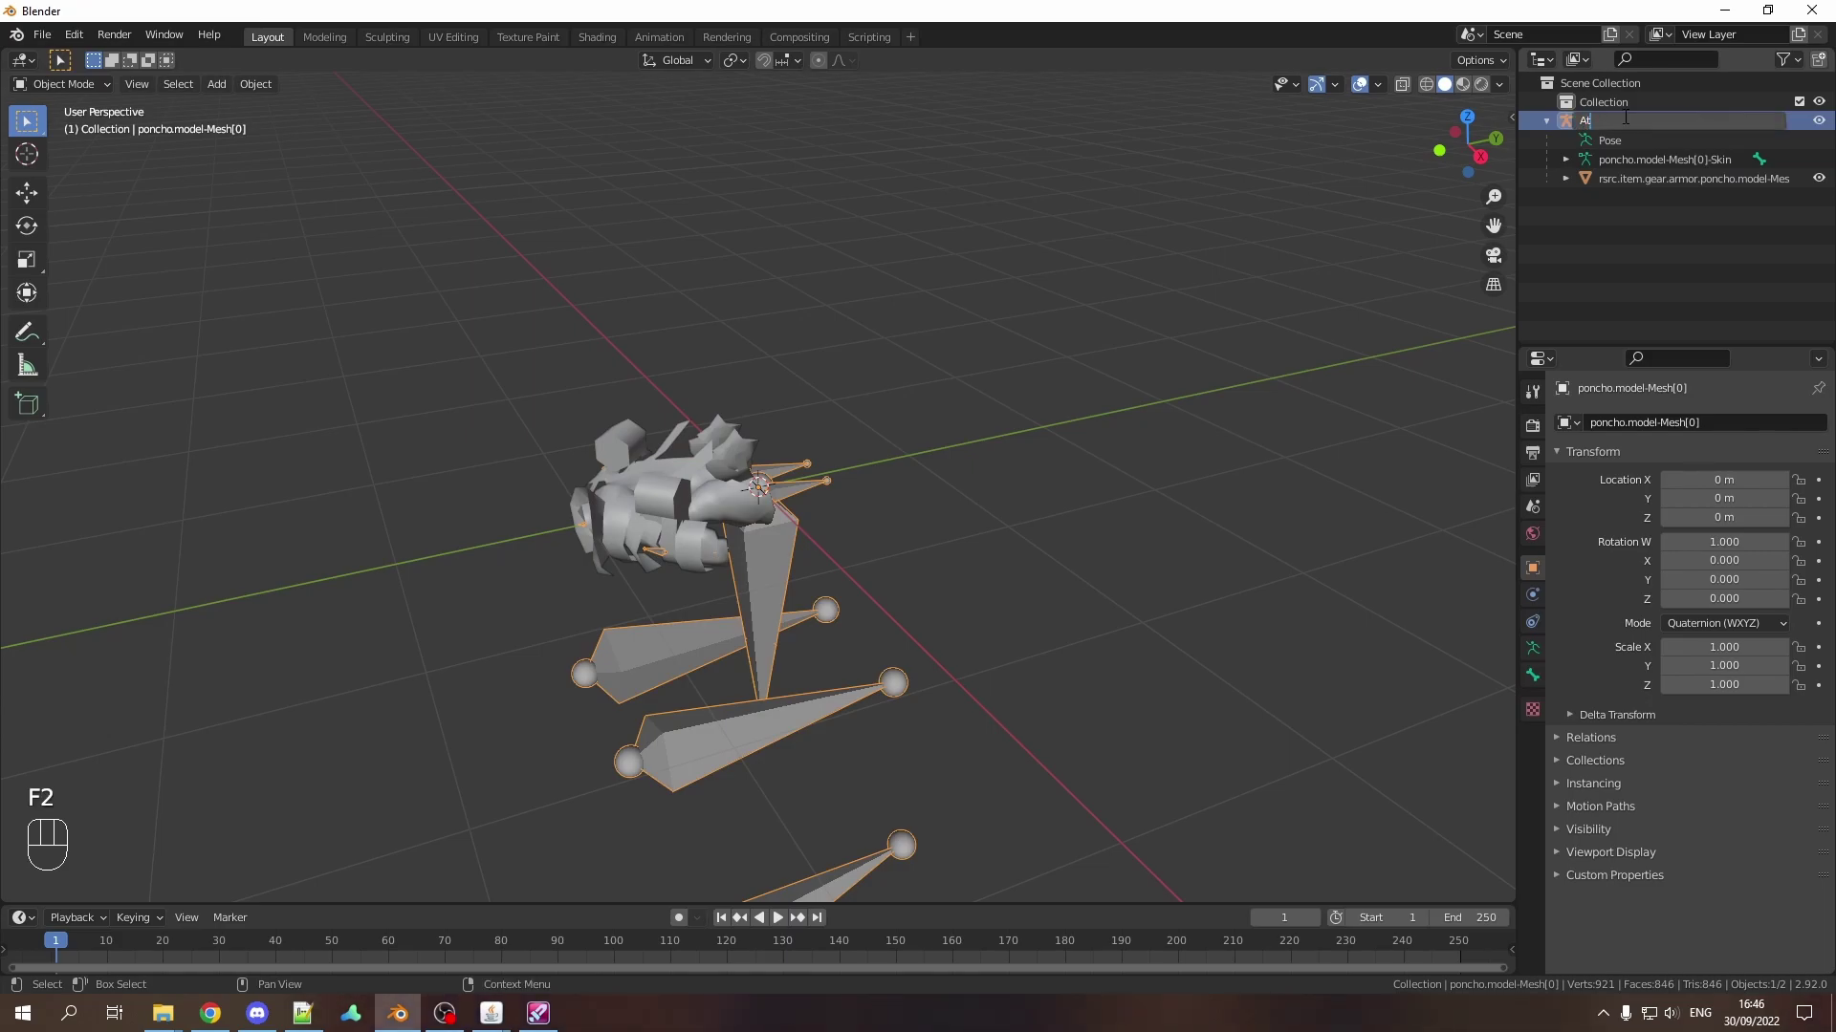
{"action": "key", "text": "BackSpace"}
{"action": "type", "text": "Armature"}
{"action": "key", "text": "Return"}
{"action": "left_click", "coordinate": [1659, 158]}
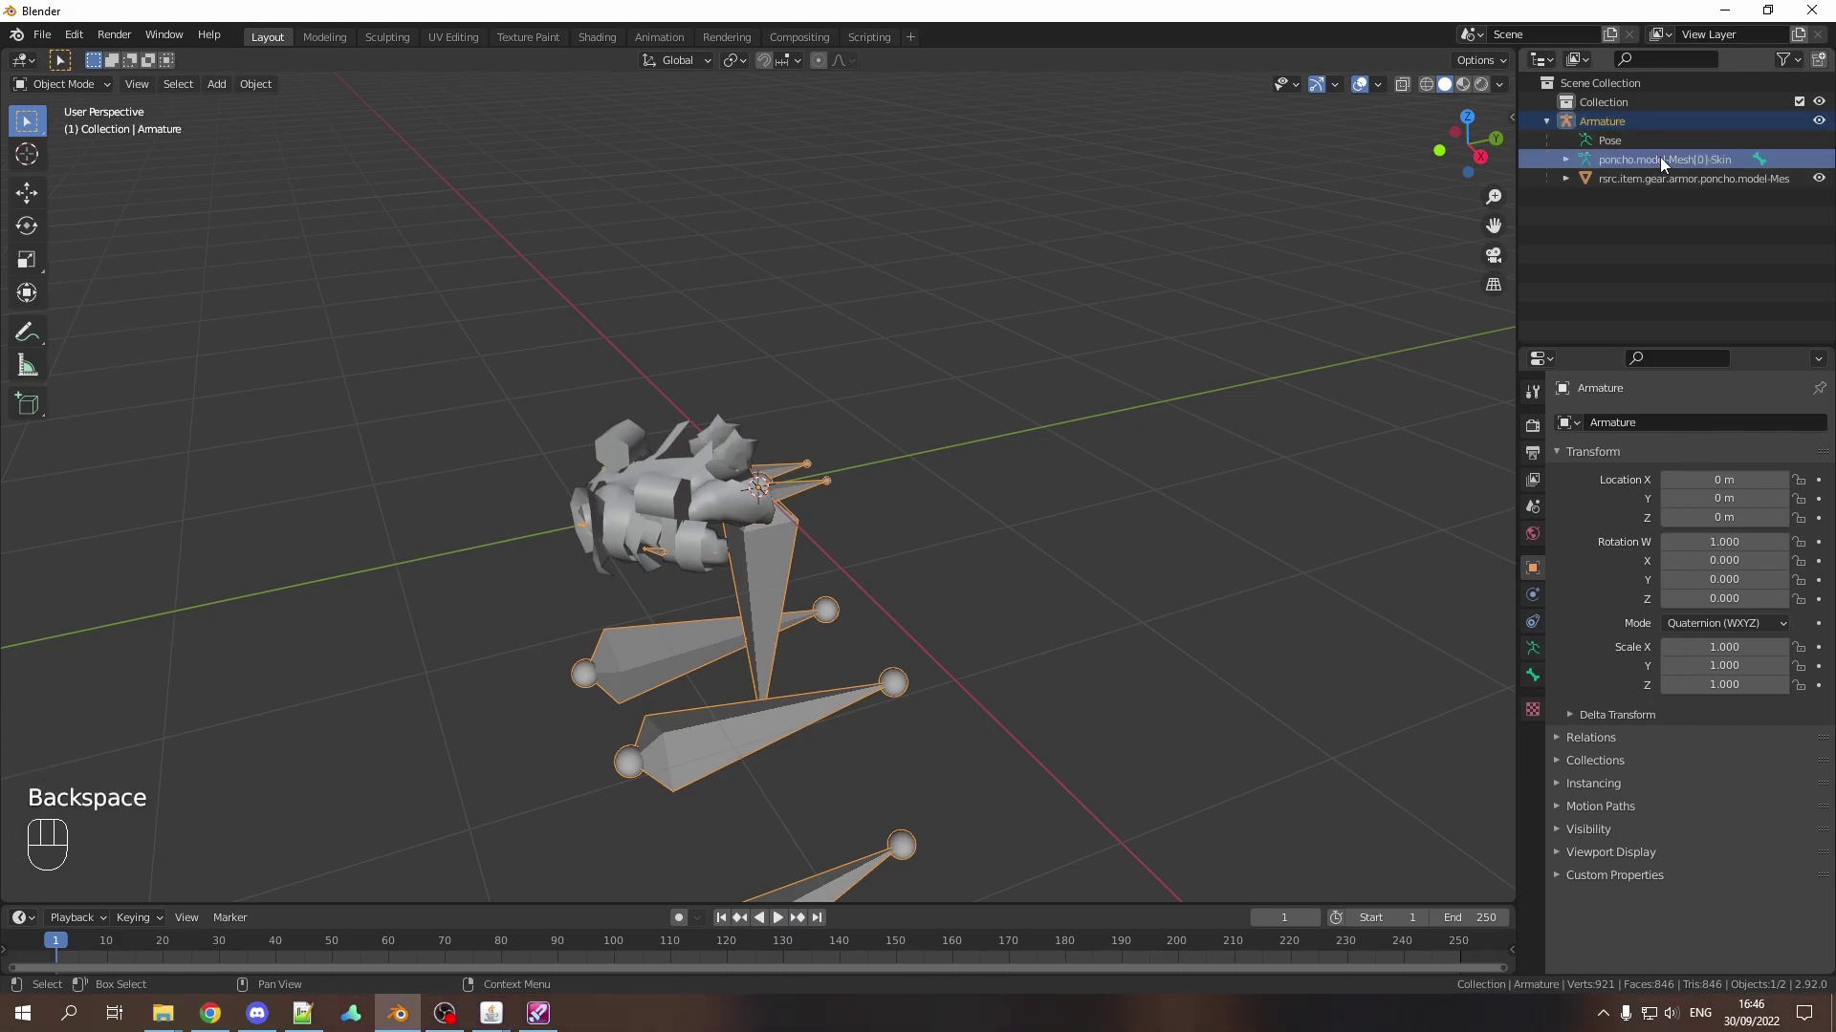
{"action": "key", "text": "F2"}
{"action": "type", "text": "Armature"}
{"action": "key", "text": "Return"}
{"action": "left_click", "coordinate": [1652, 177]}
{"action": "key", "text": "F2"}
{"action": "type", "text": "Body"}
{"action": "key", "text": "Return"}
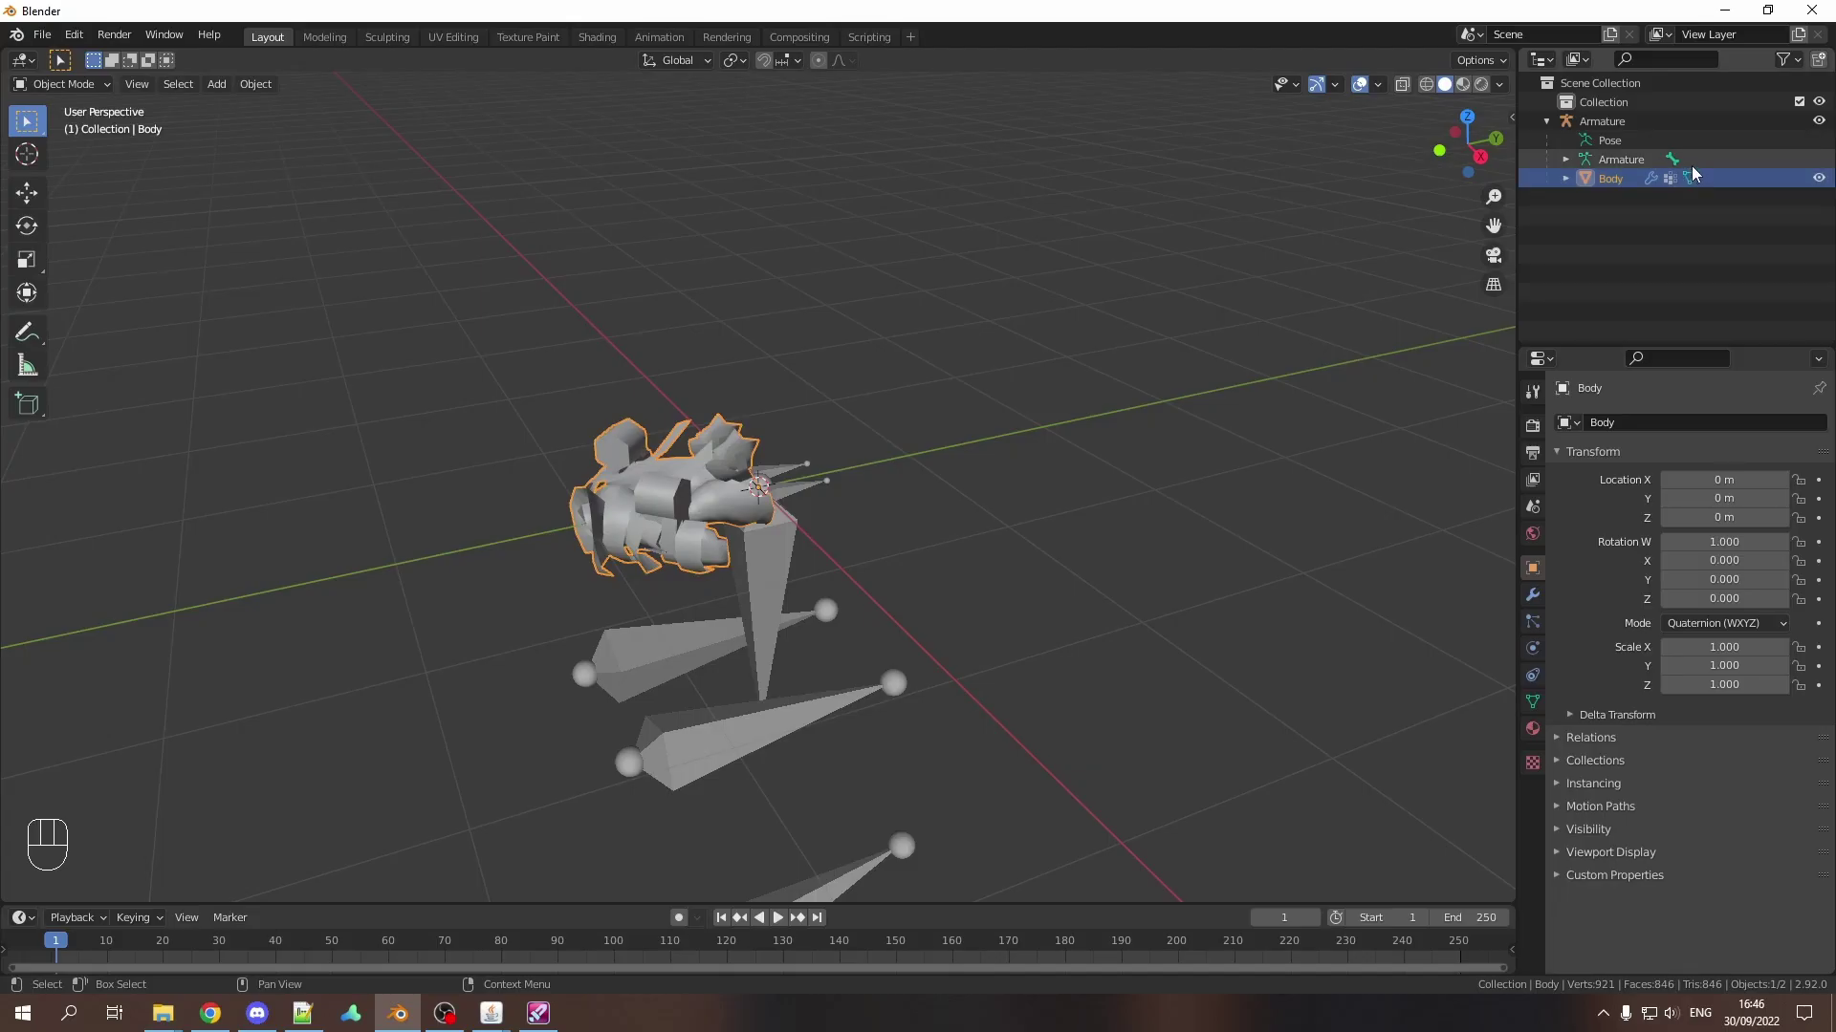
Step: Parent Body to Armature using Object (Keep Transform)
{"action": "left_click", "coordinate": [651, 531]}
{"action": "left_click", "coordinate": [614, 476]}
{"action": "left_click", "coordinate": [759, 559], "text": "shift"}
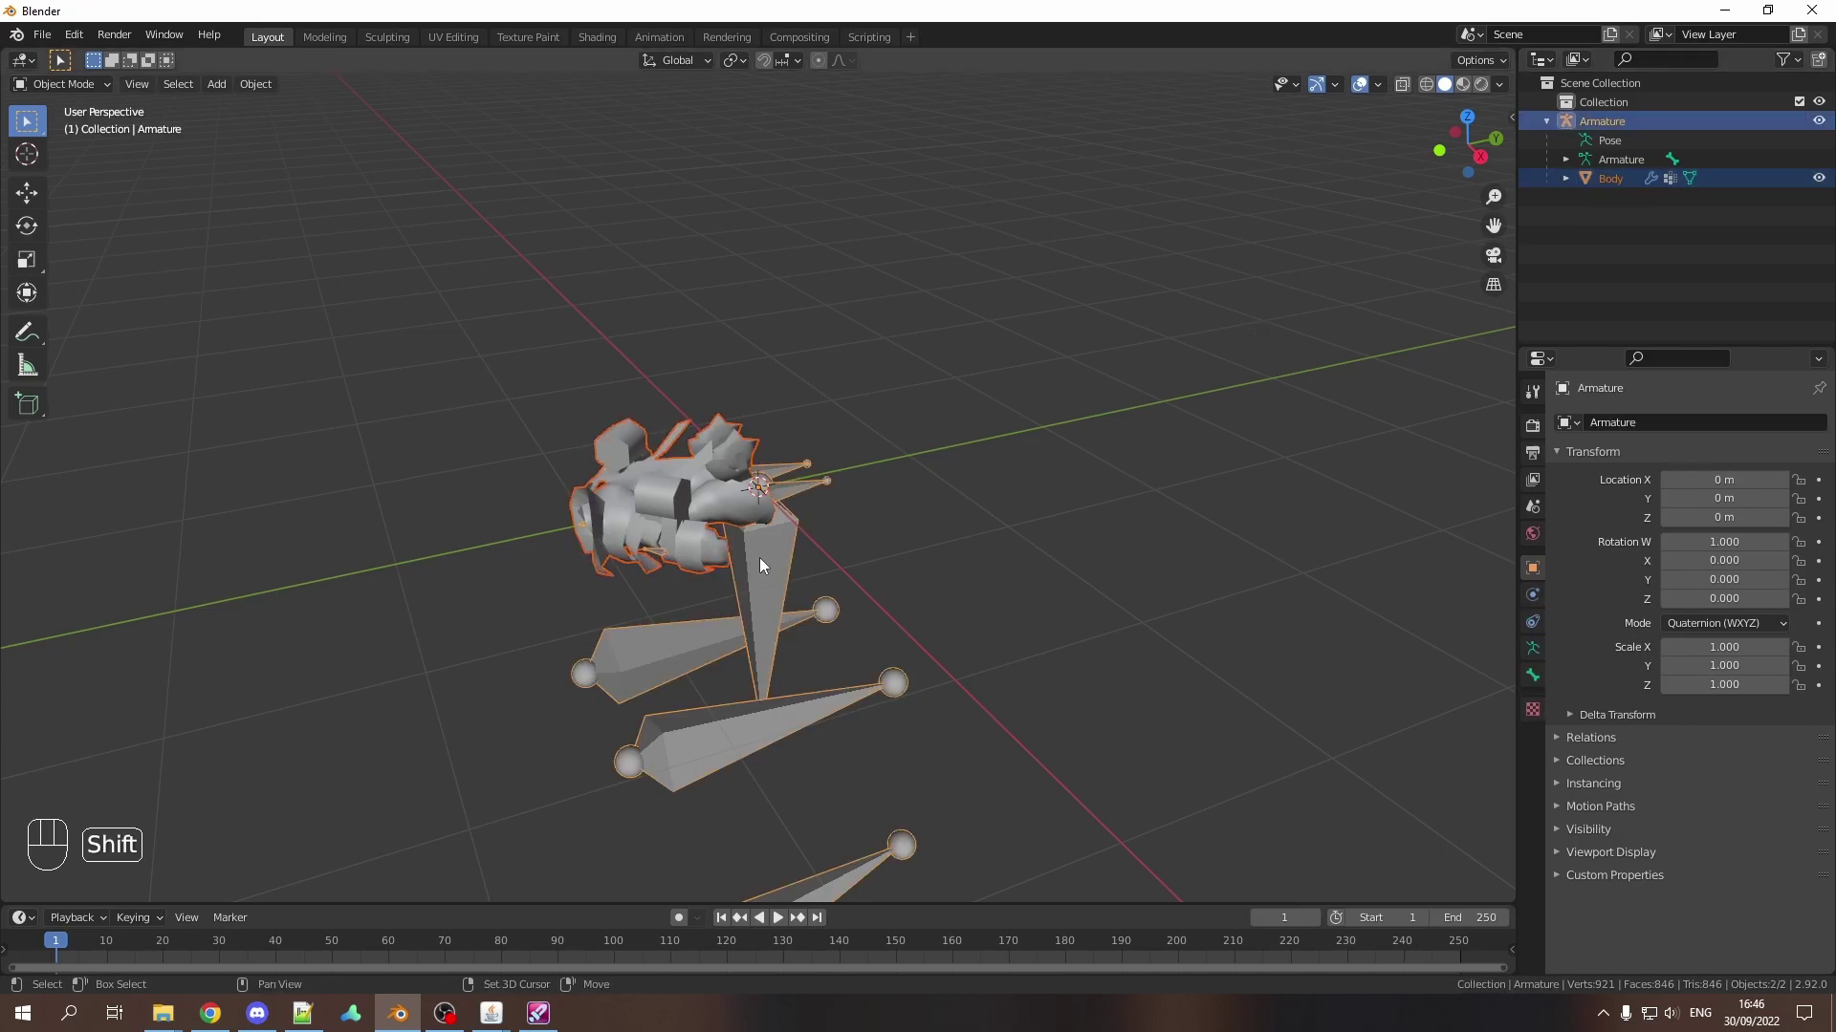
{"action": "key", "text": "ctrl+p"}
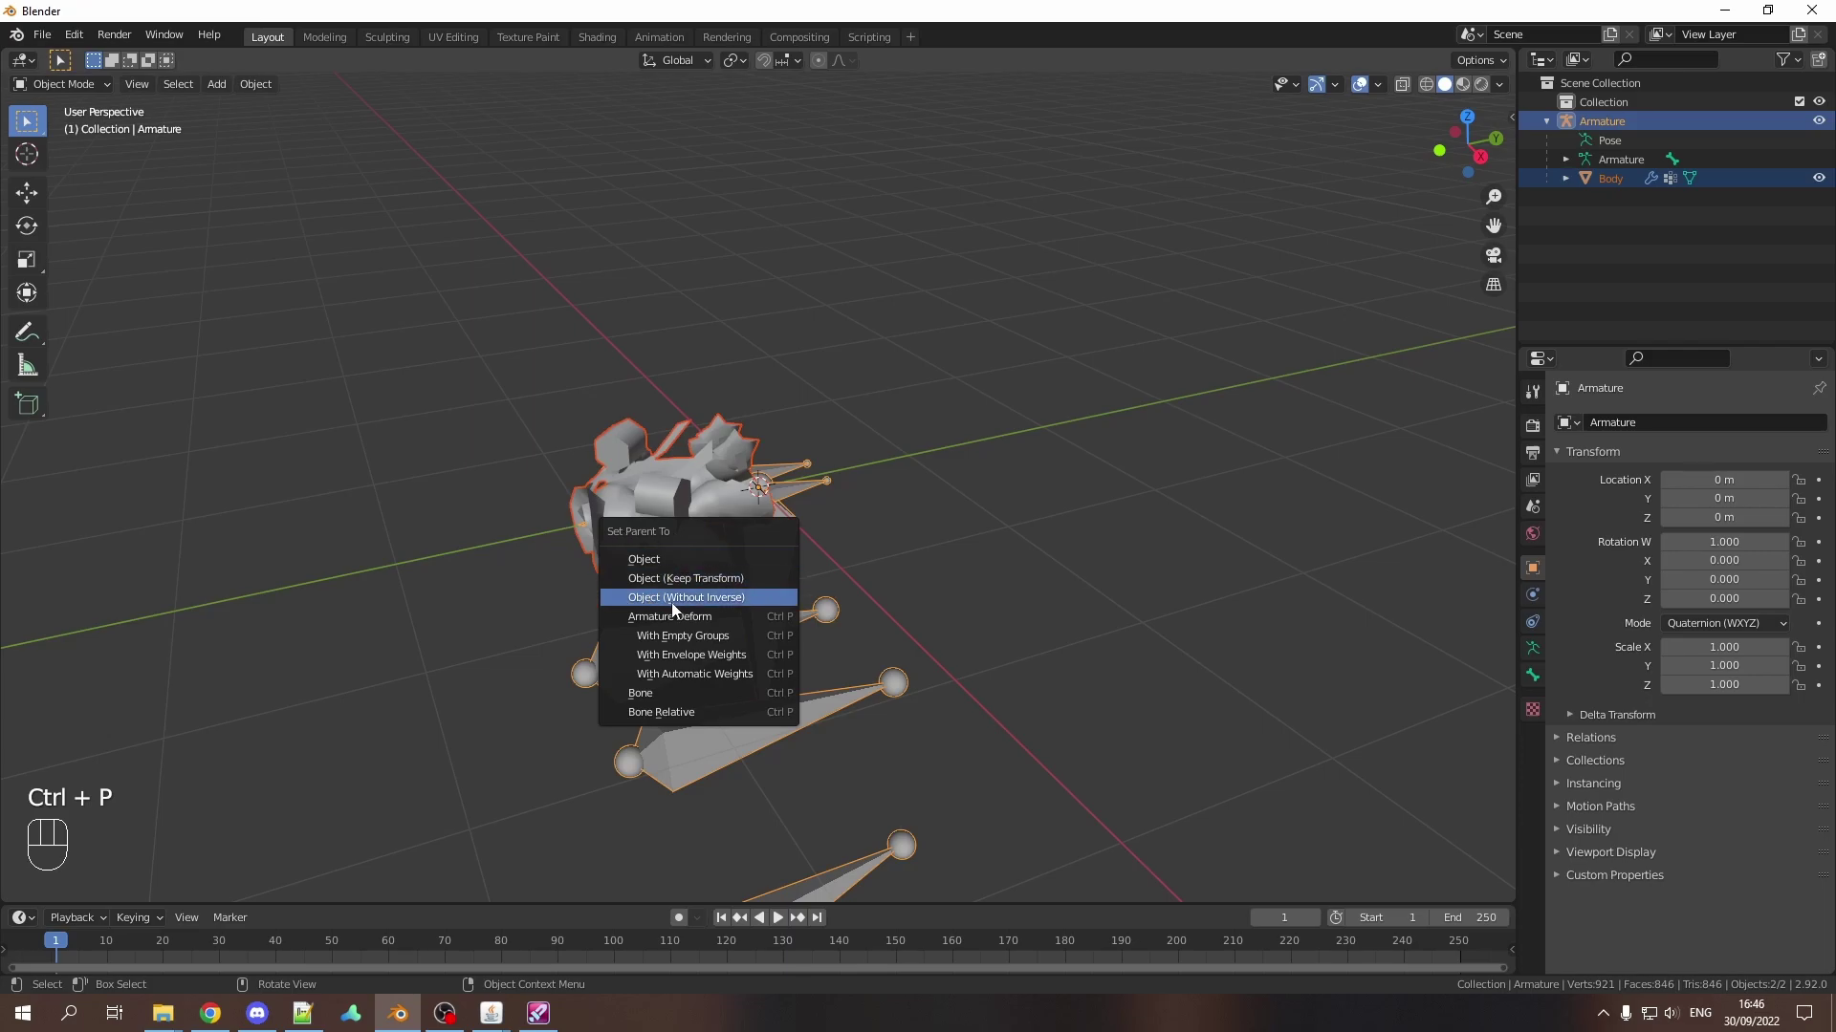
{"action": "left_click", "coordinate": [690, 584]}
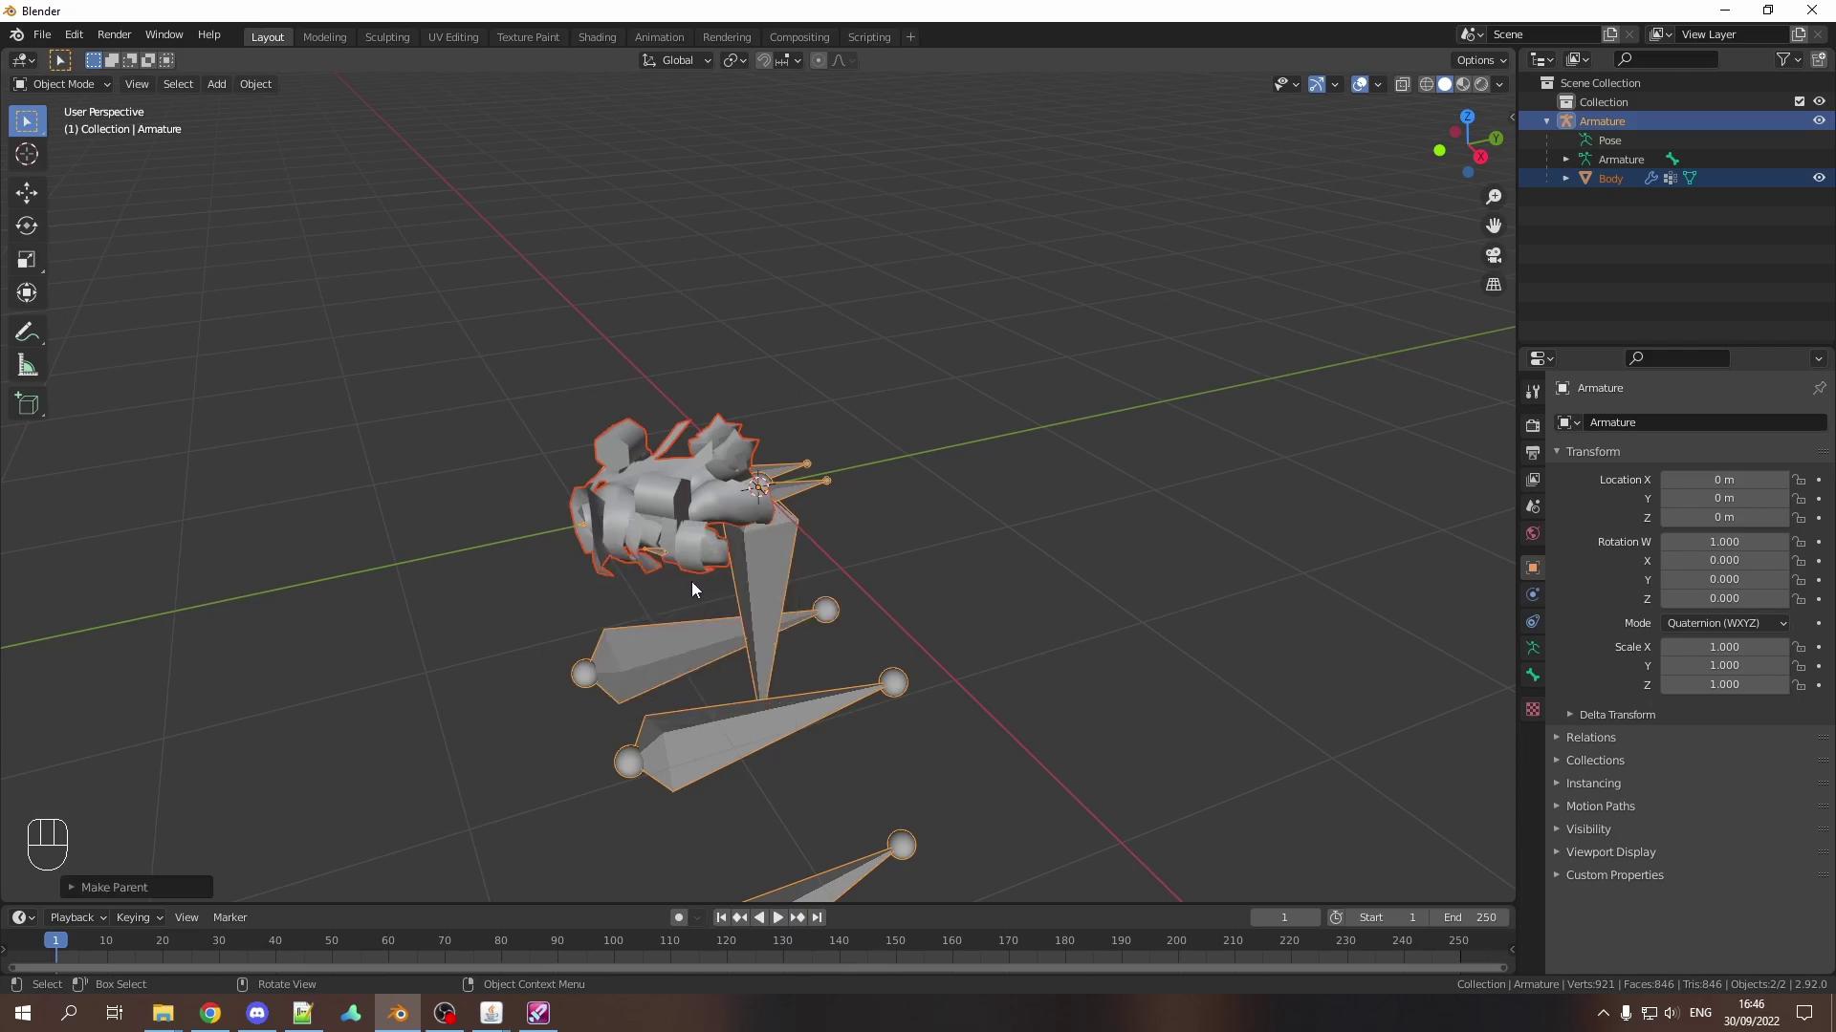
Step: Set Body's Armature modifier target object to Armature
{"action": "left_click", "coordinate": [647, 508]}
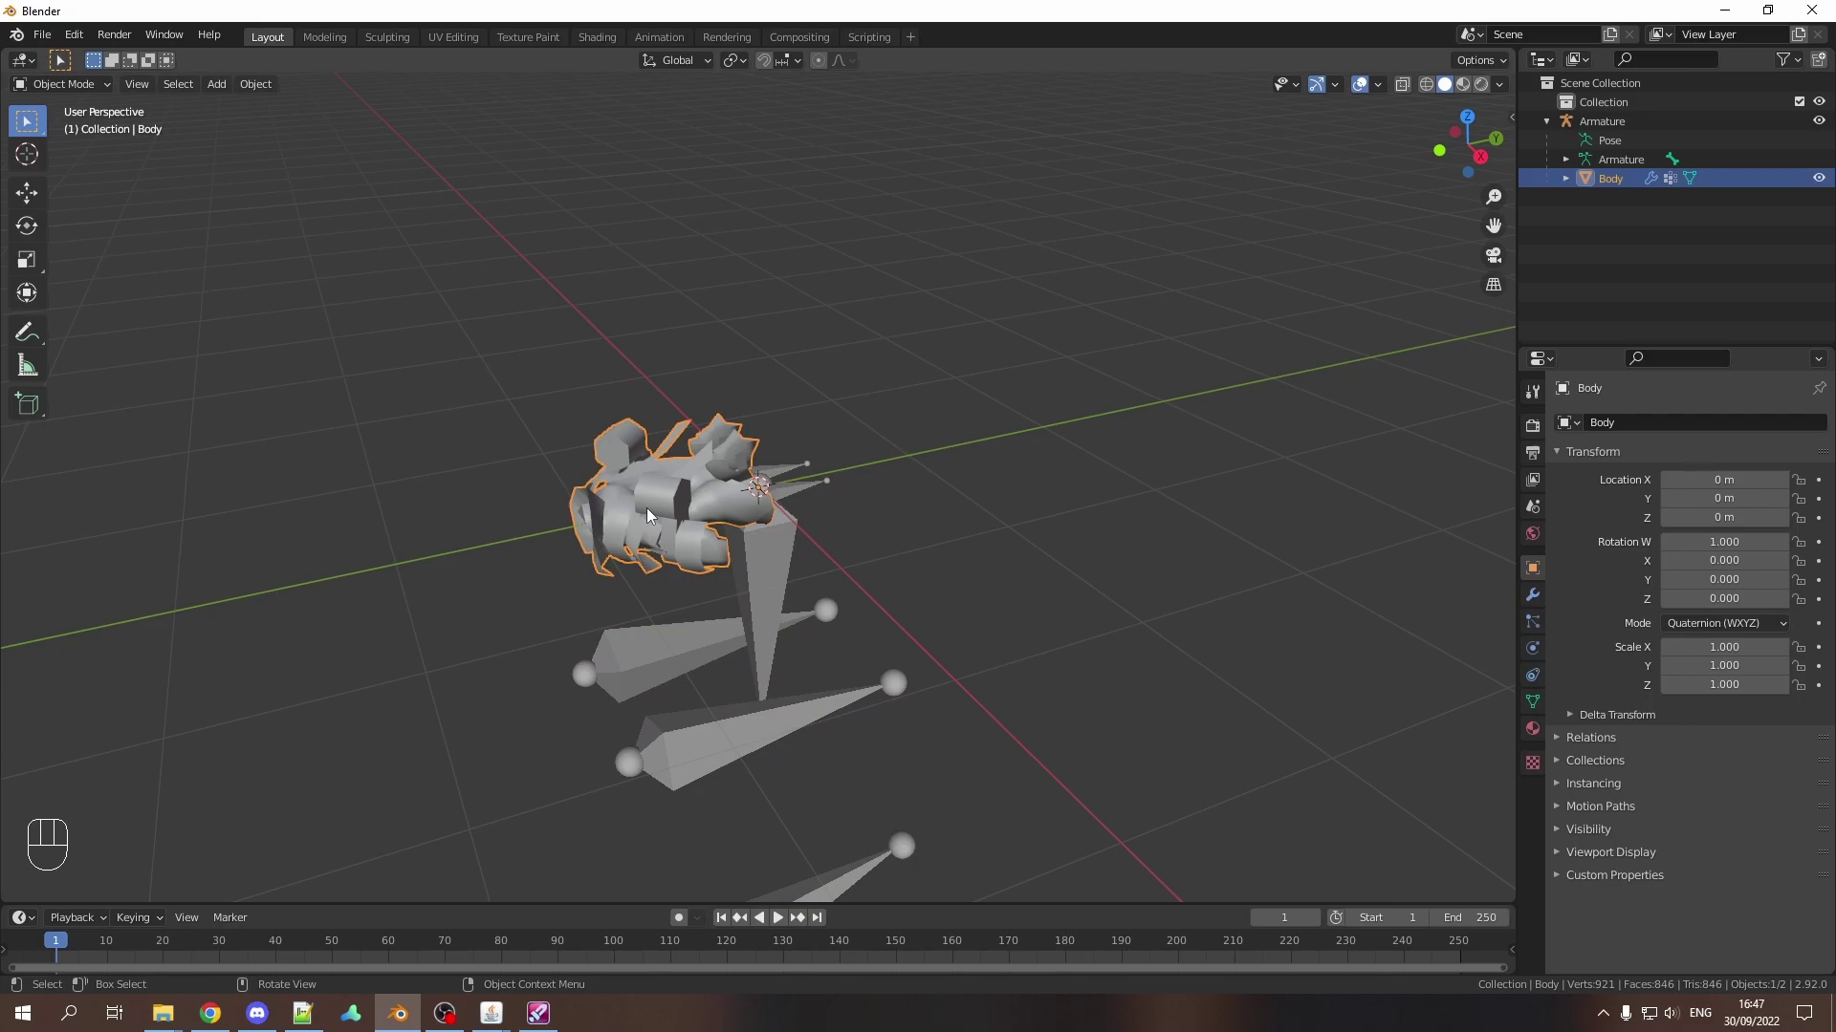
{"action": "left_click", "coordinate": [1532, 595]}
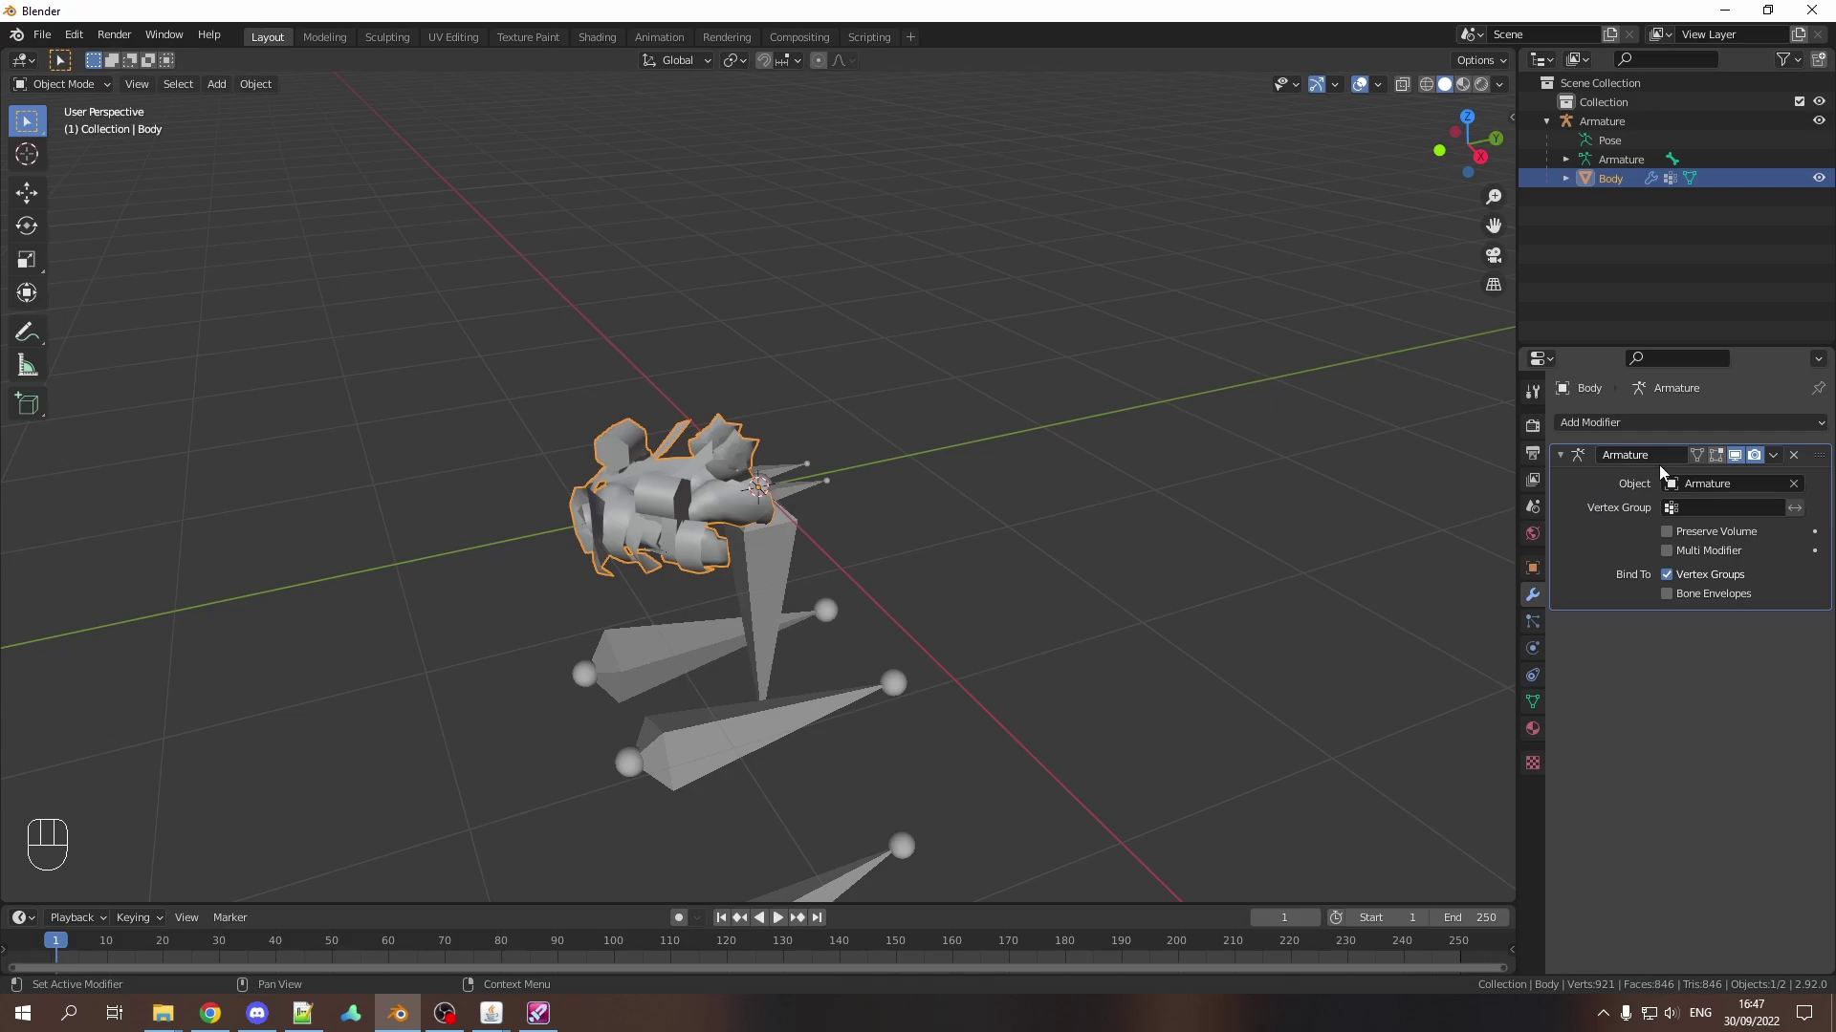
{"action": "left_click", "coordinate": [1708, 483]}
{"action": "left_click", "coordinate": [1655, 515]}
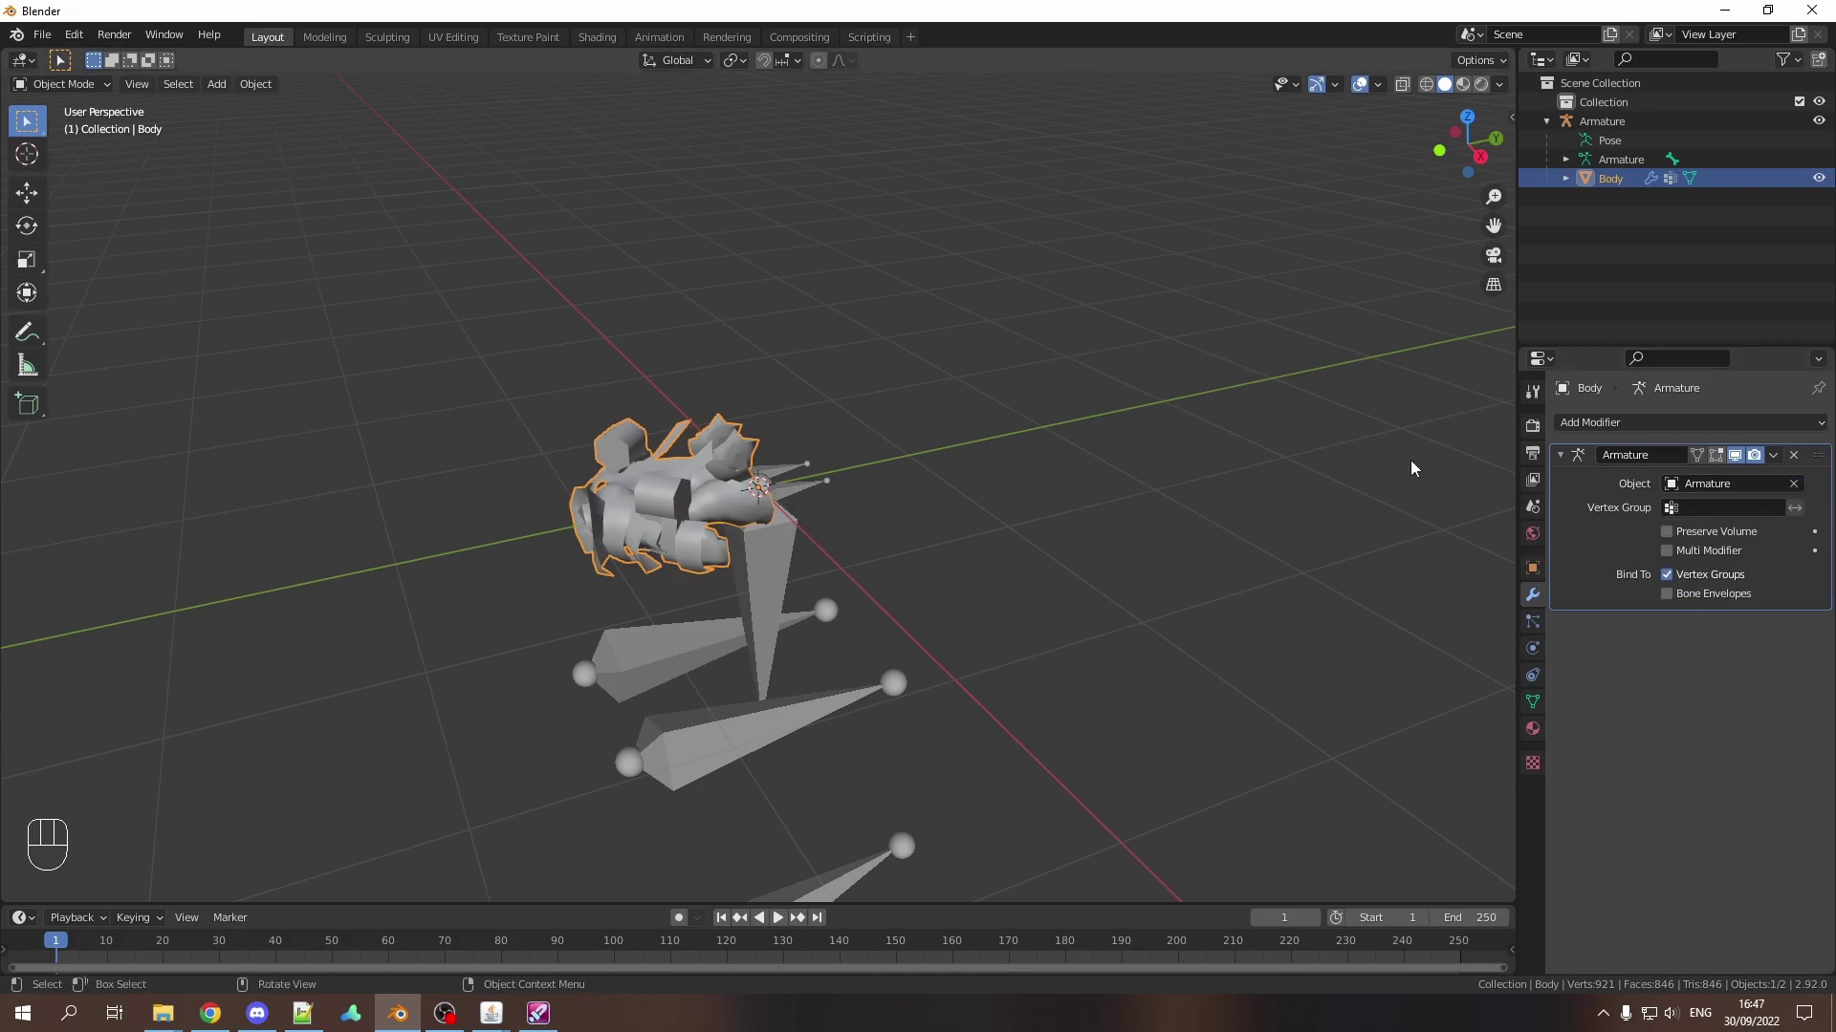
Step: Rotate all objects -90 degrees about the X axis
{"action": "key", "text": "alt+a"}
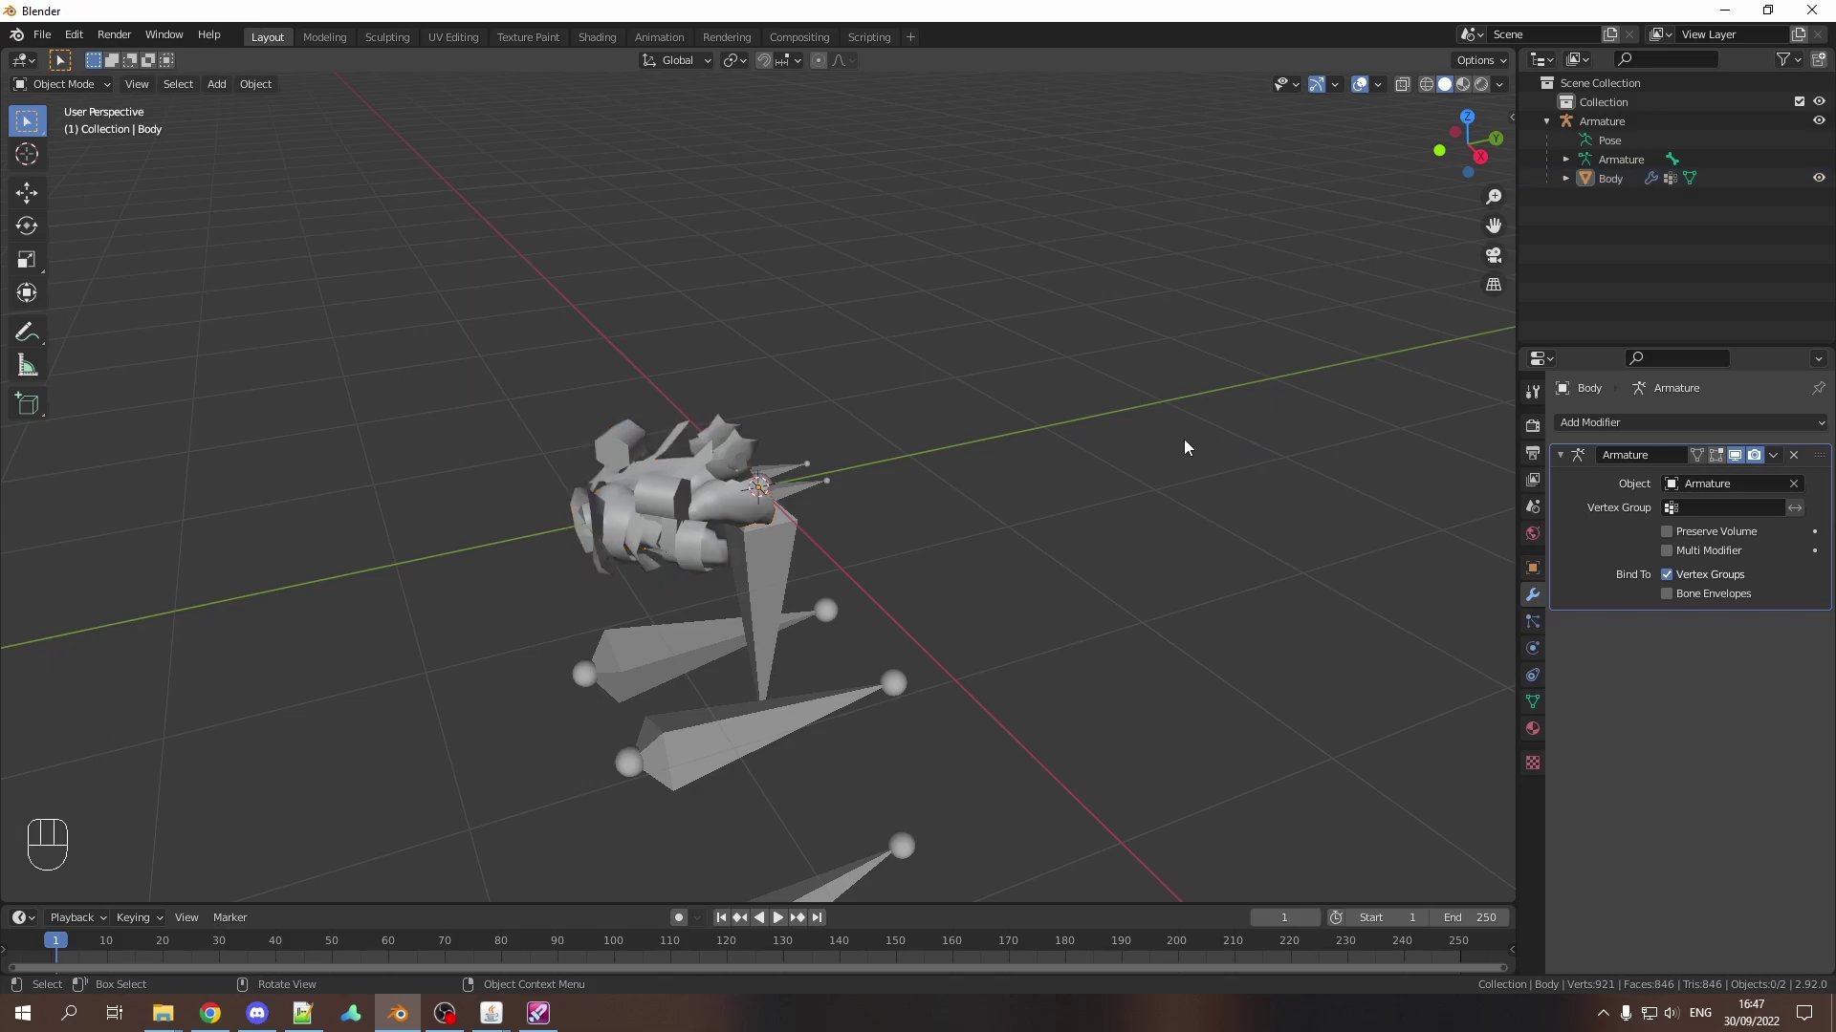
{"action": "key", "text": "a"}
{"action": "type", "text": "rx"}
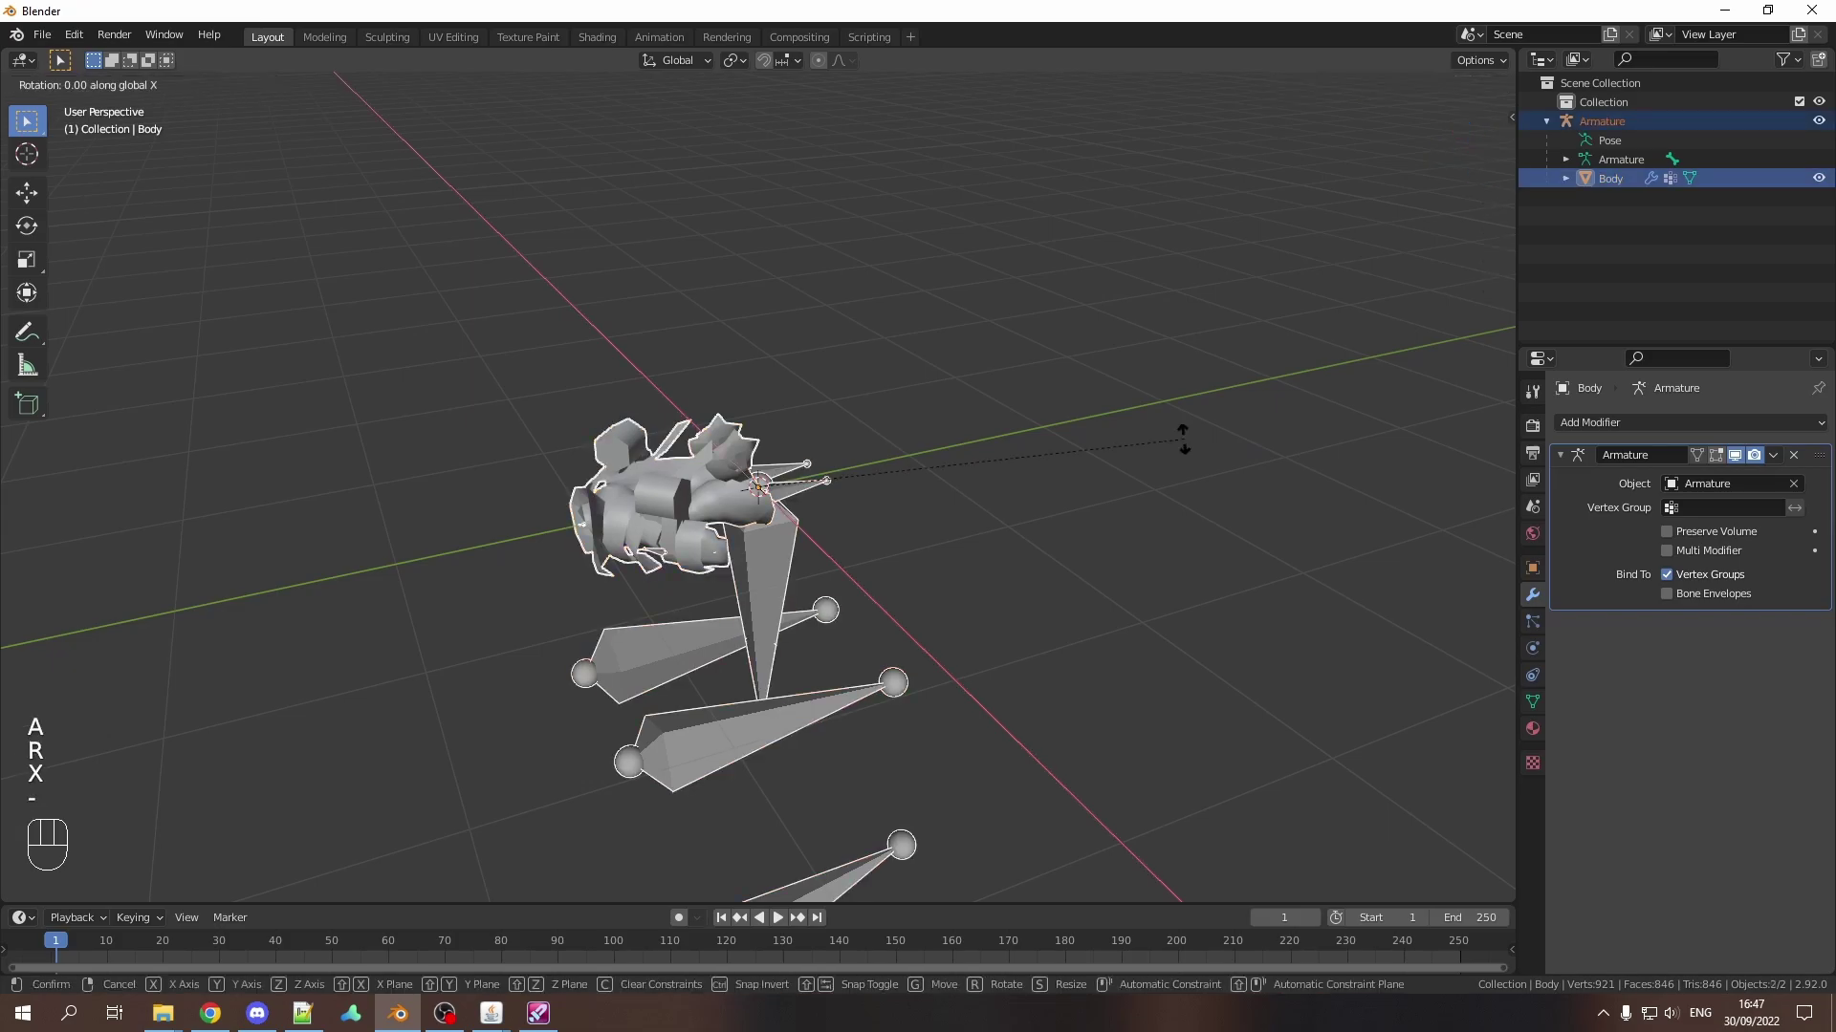
{"action": "type", "text": "-90"}
{"action": "key", "text": "Return"}
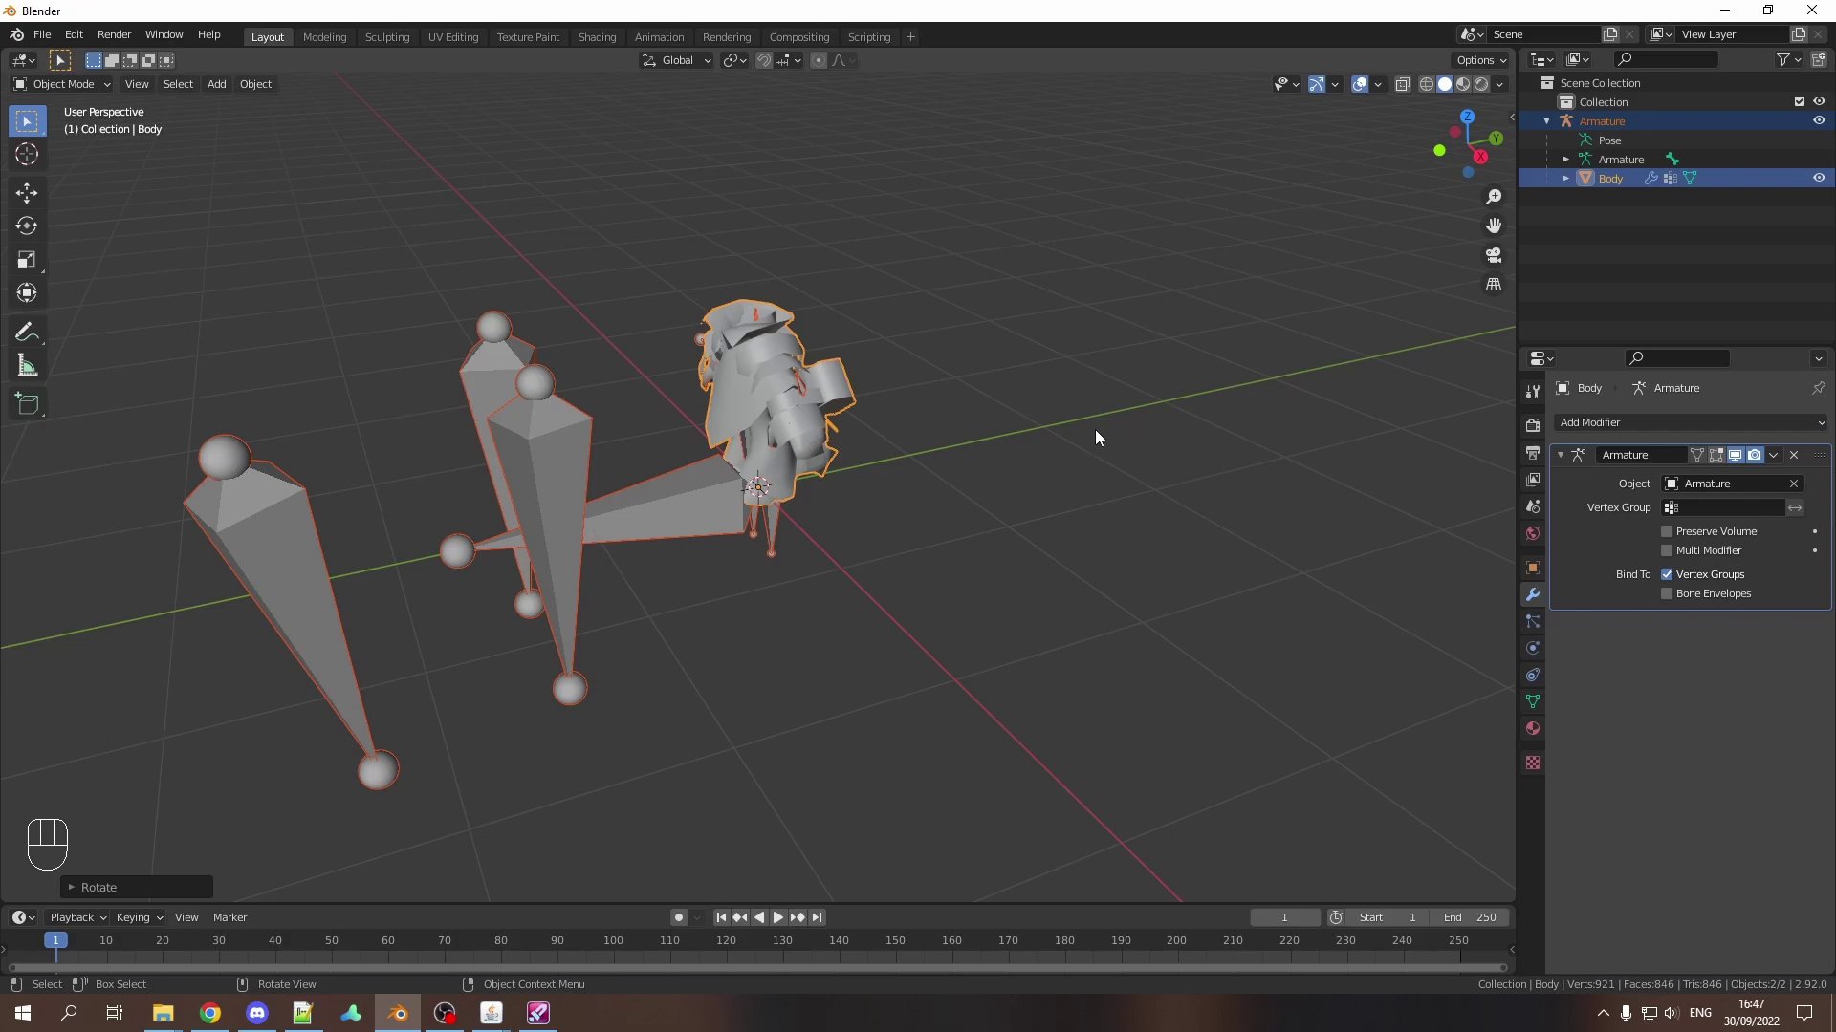
Step: Apply All Transforms to the Armature so its rotation reads zero
{"action": "key", "text": "ctrl+a"}
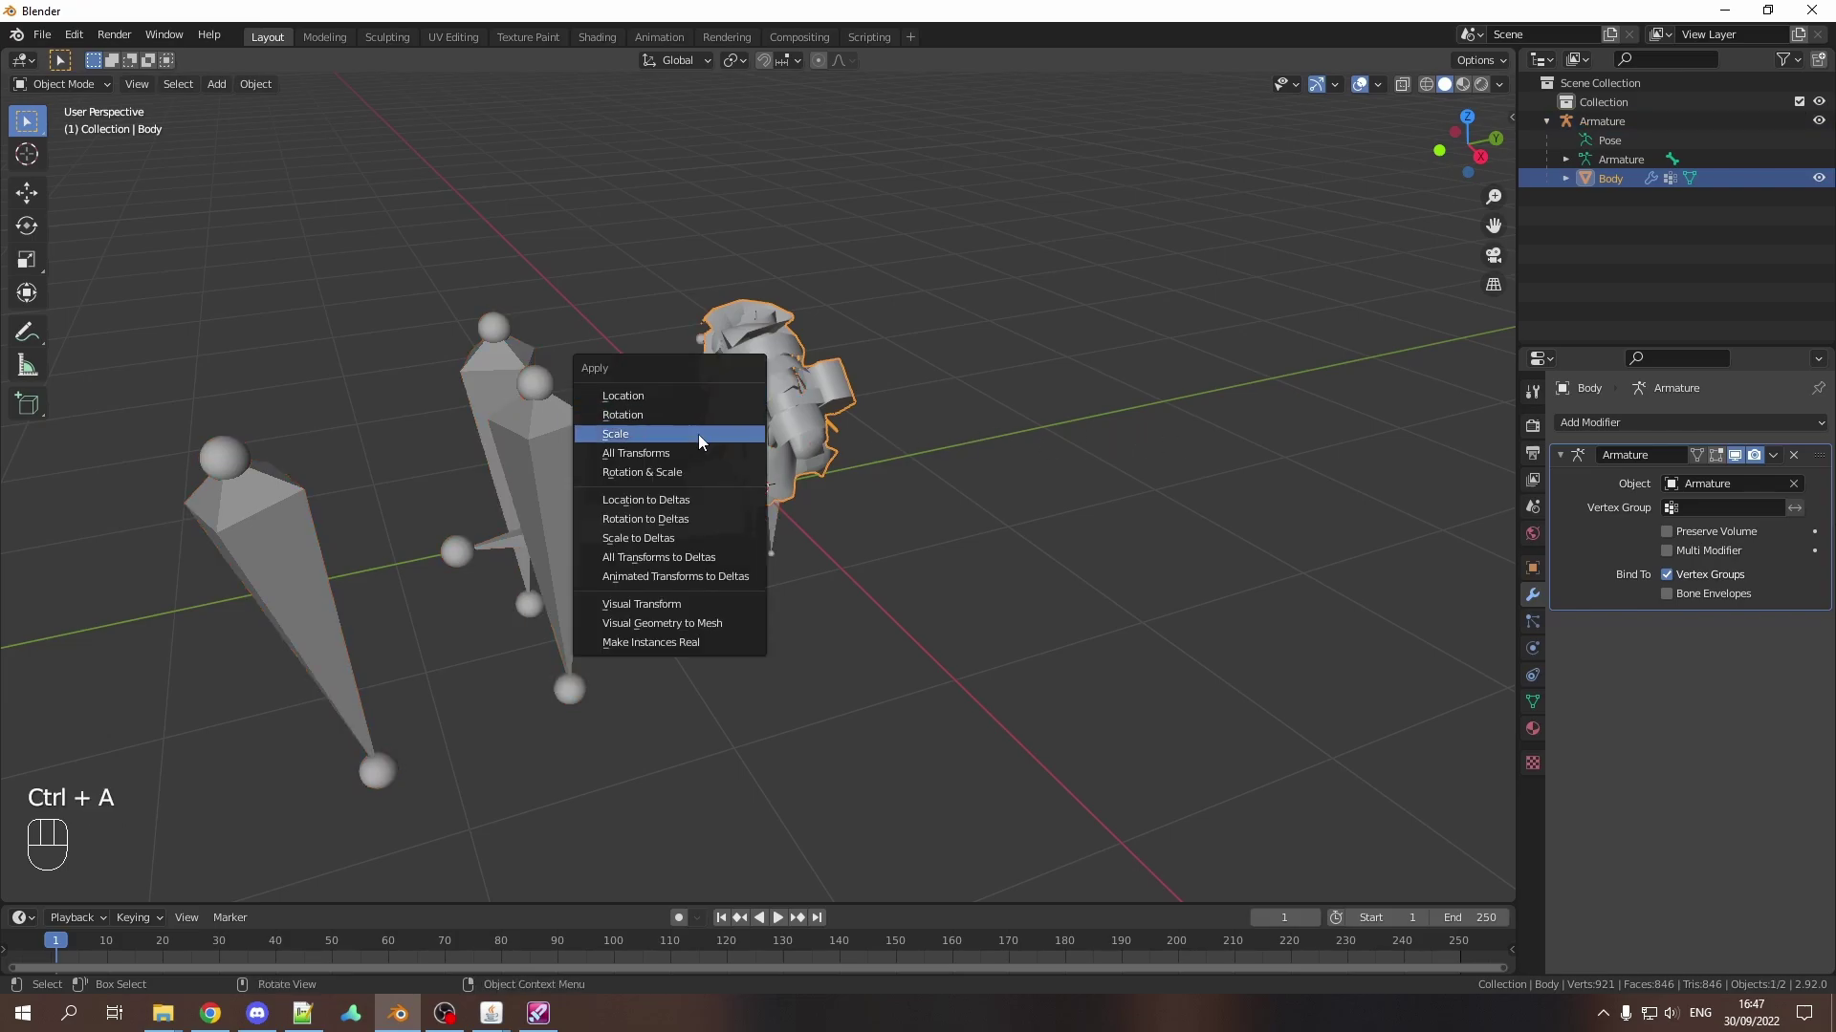
{"action": "left_click", "coordinate": [684, 452]}
{"action": "left_click", "coordinate": [572, 484]}
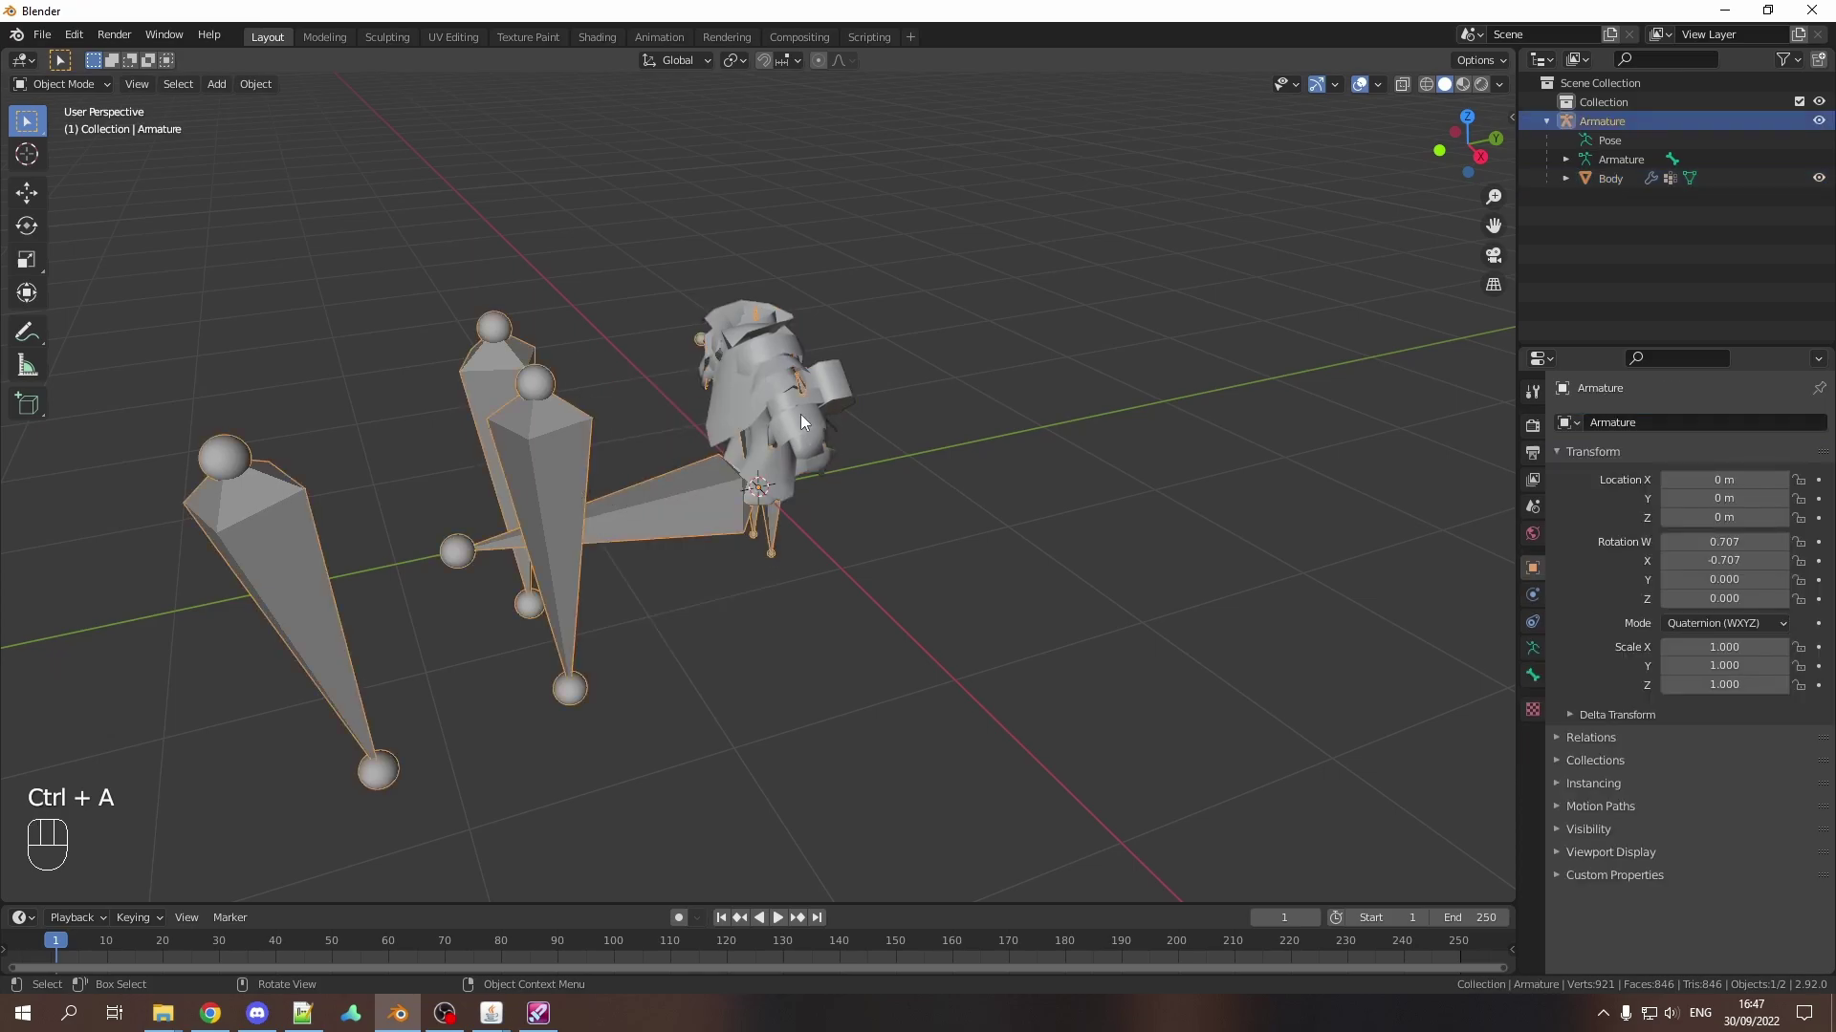
{"action": "key", "text": "ctrl+a"}
{"action": "left_click", "coordinate": [891, 388]}
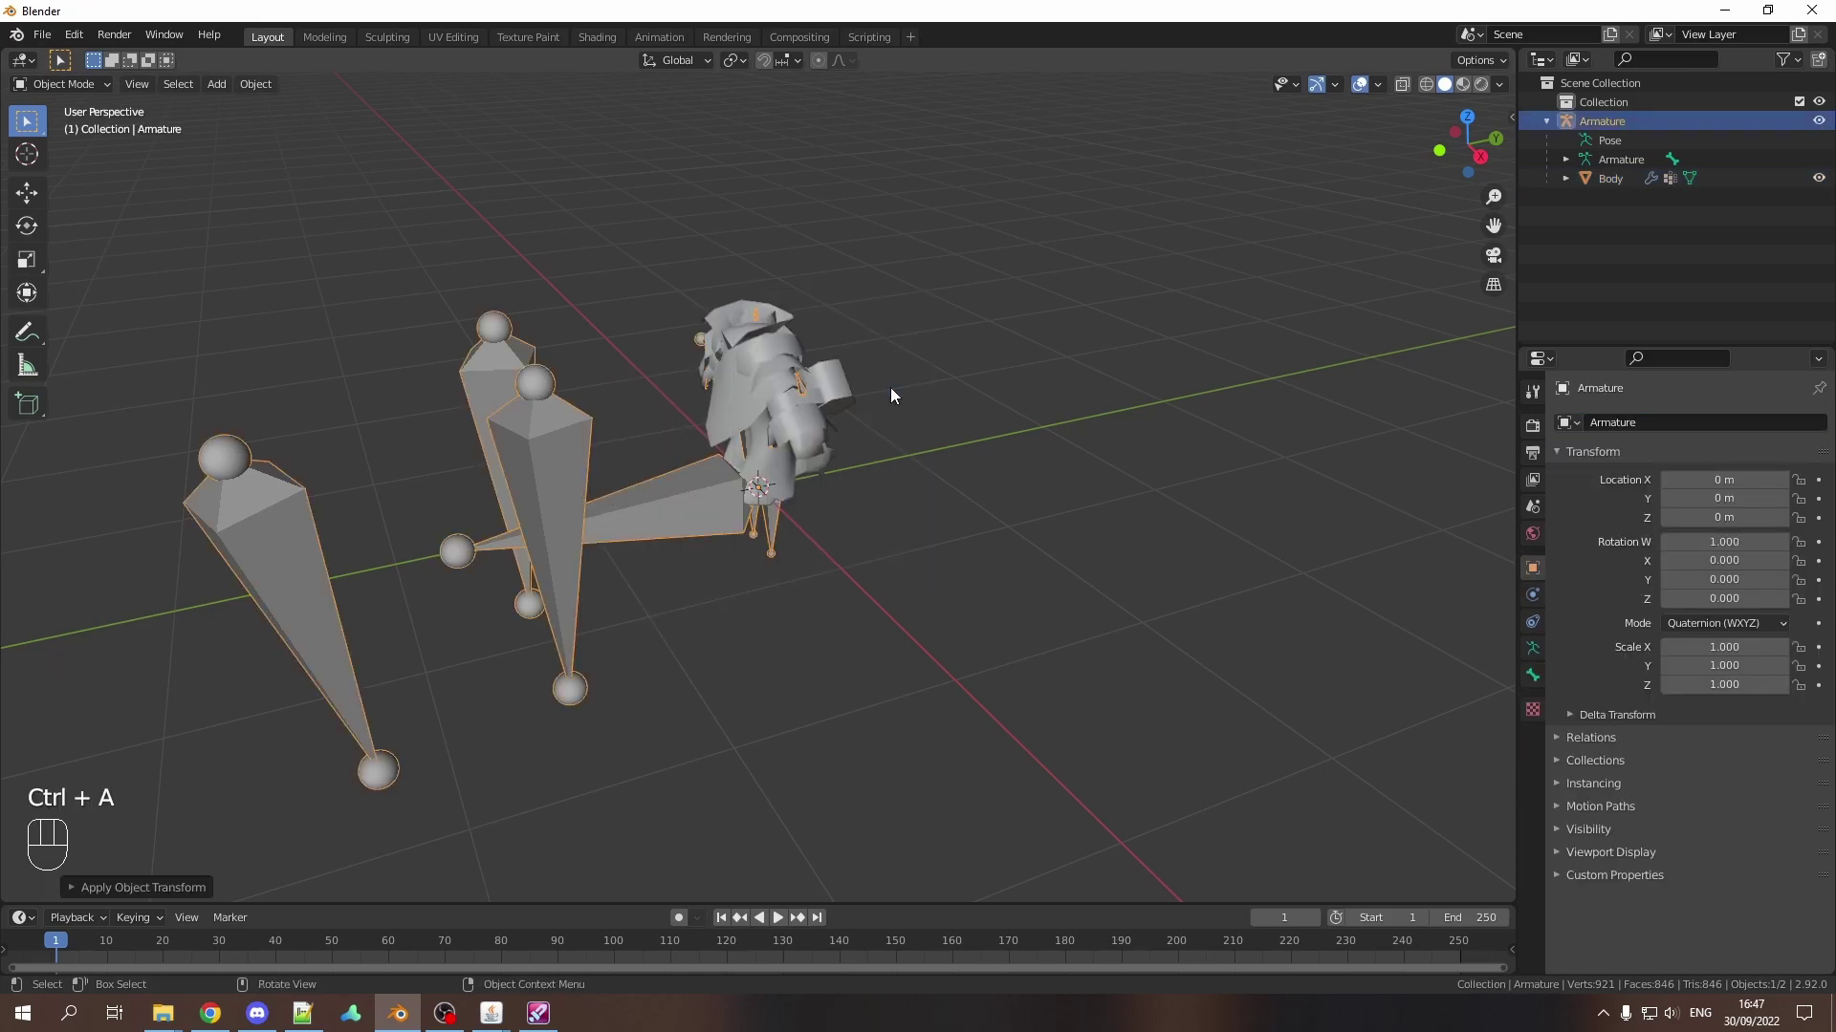
{"action": "key", "text": "n"}
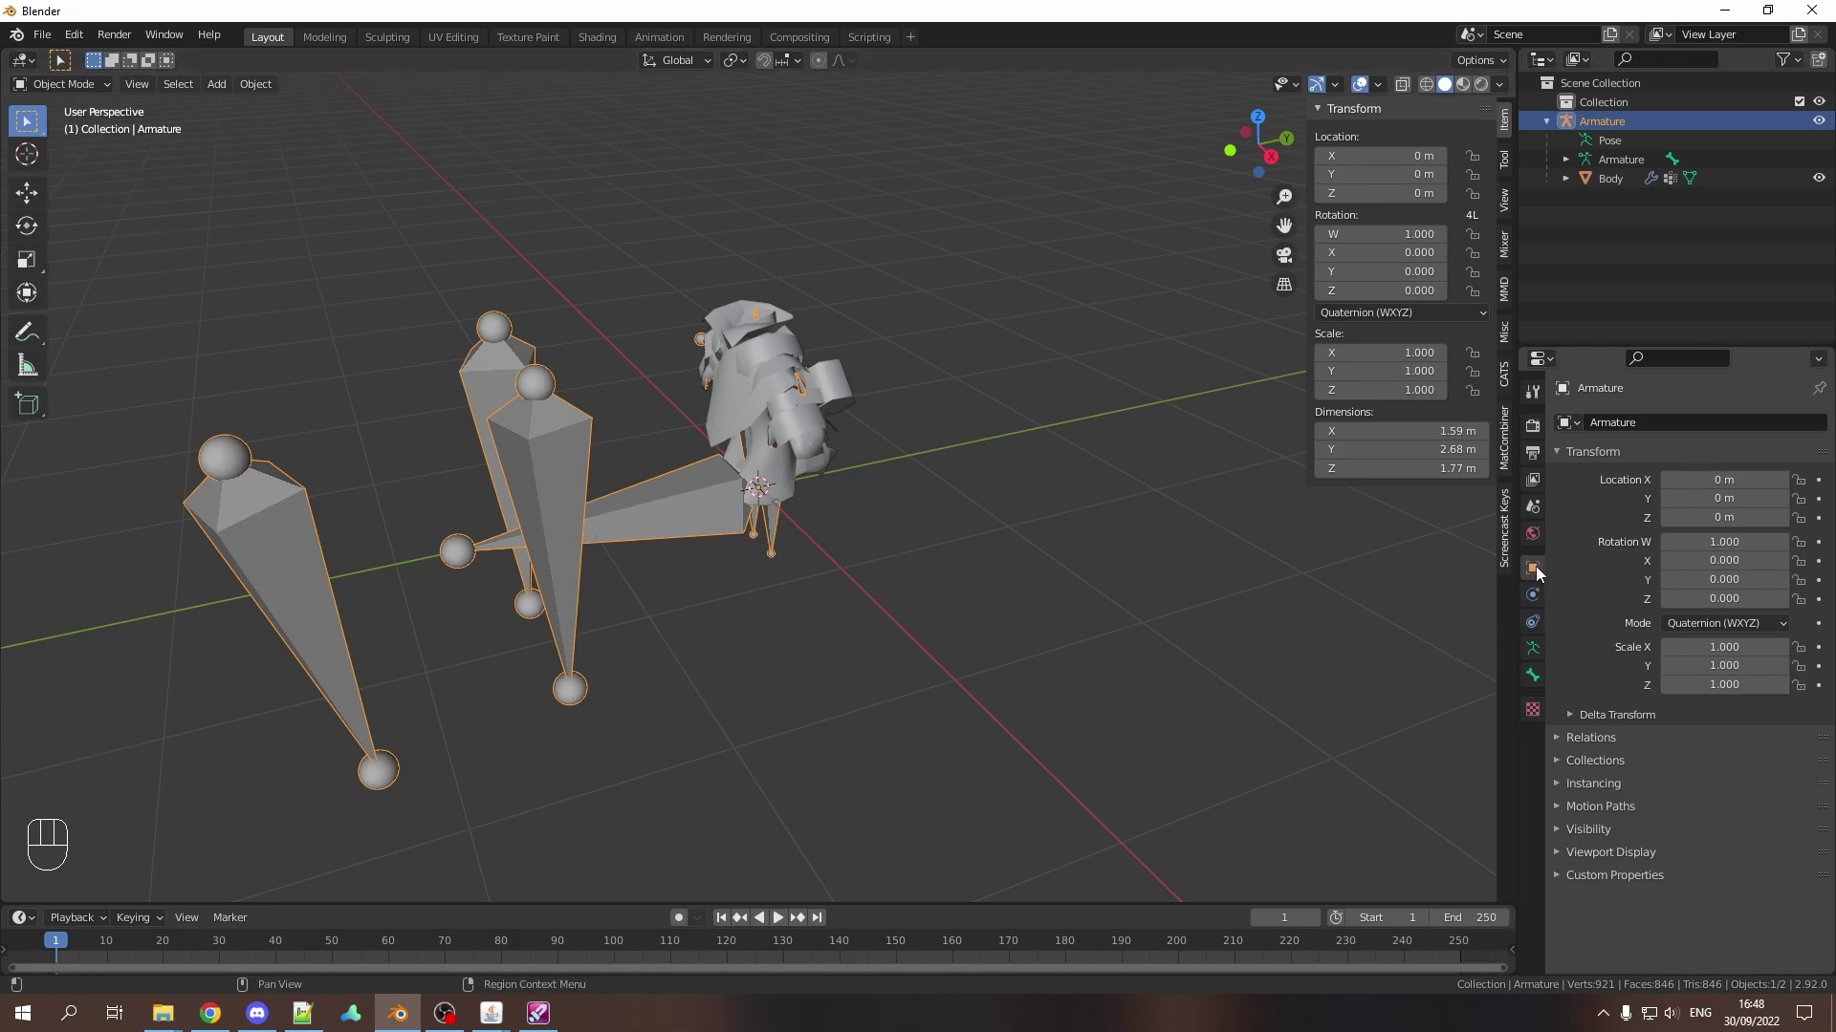
Step: Enable In Front and Display As Wire for the Armature's viewport display
{"action": "left_click", "coordinate": [1557, 855]}
{"action": "scroll", "coordinate": [1591, 825], "scroll_direction": "down", "scroll_amount": 1}
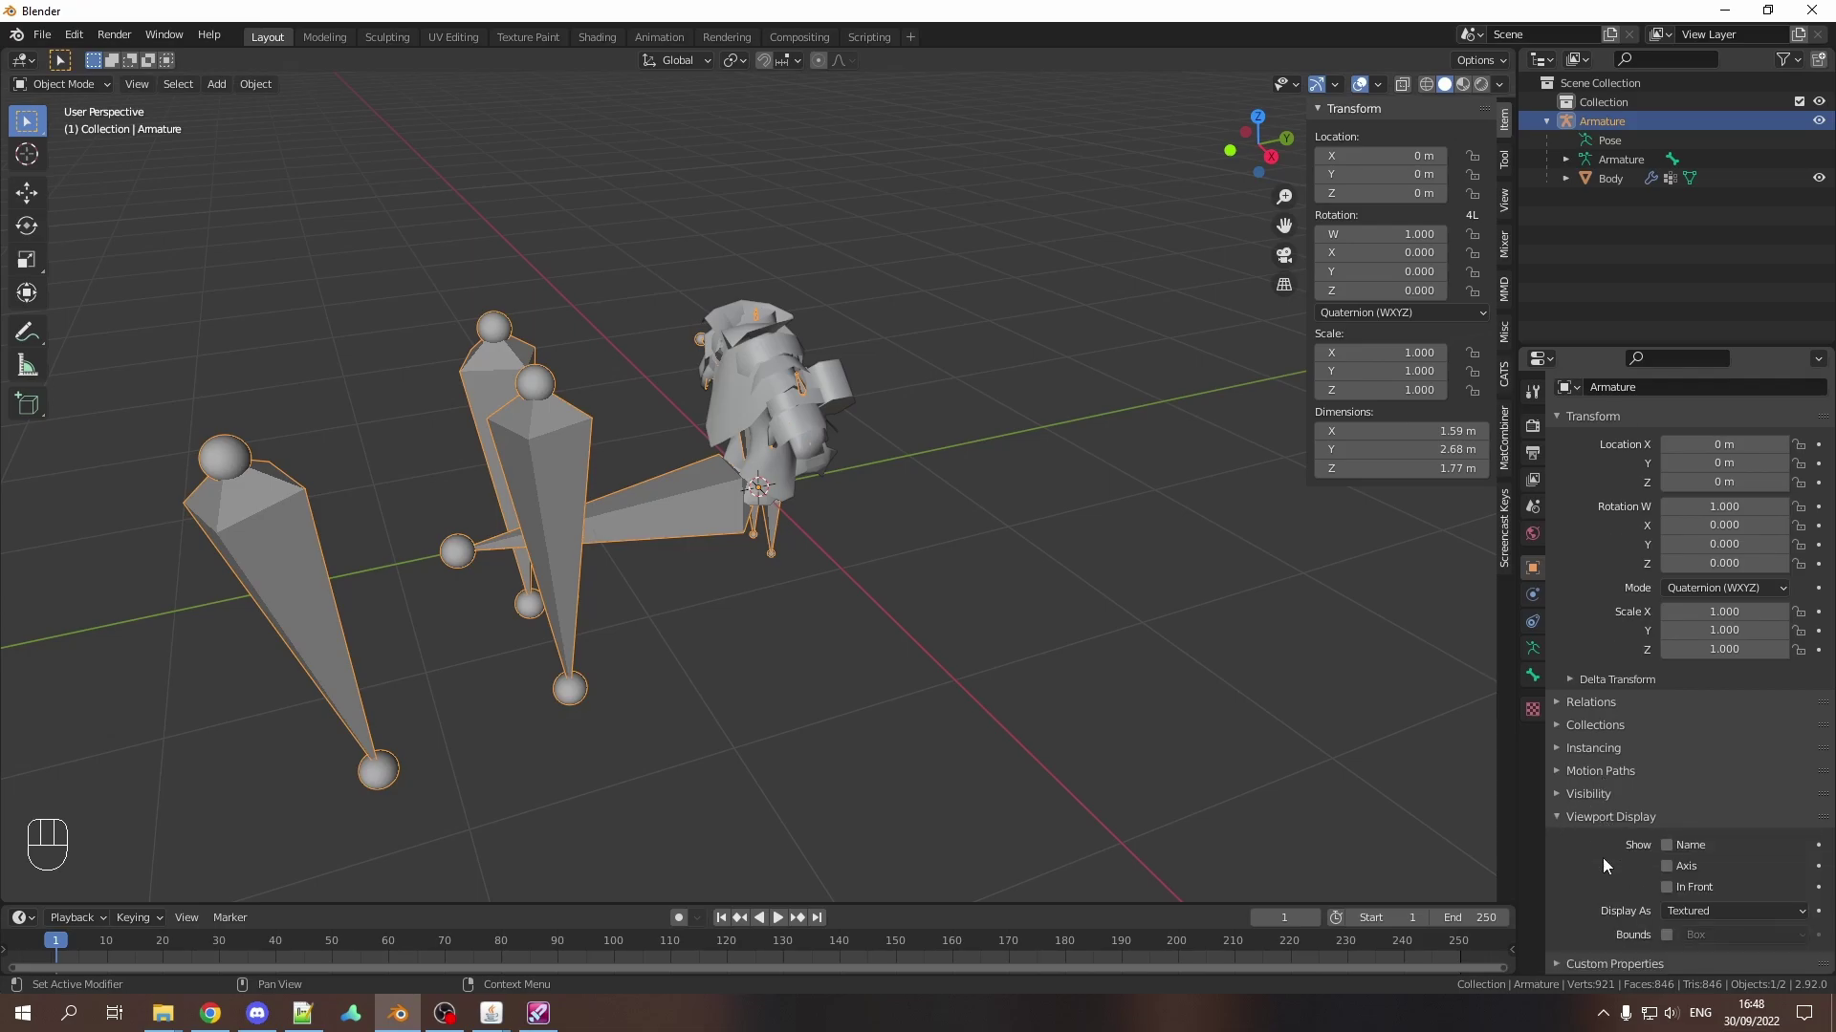
{"action": "left_click", "coordinate": [1666, 887]}
{"action": "left_click", "coordinate": [1687, 910]}
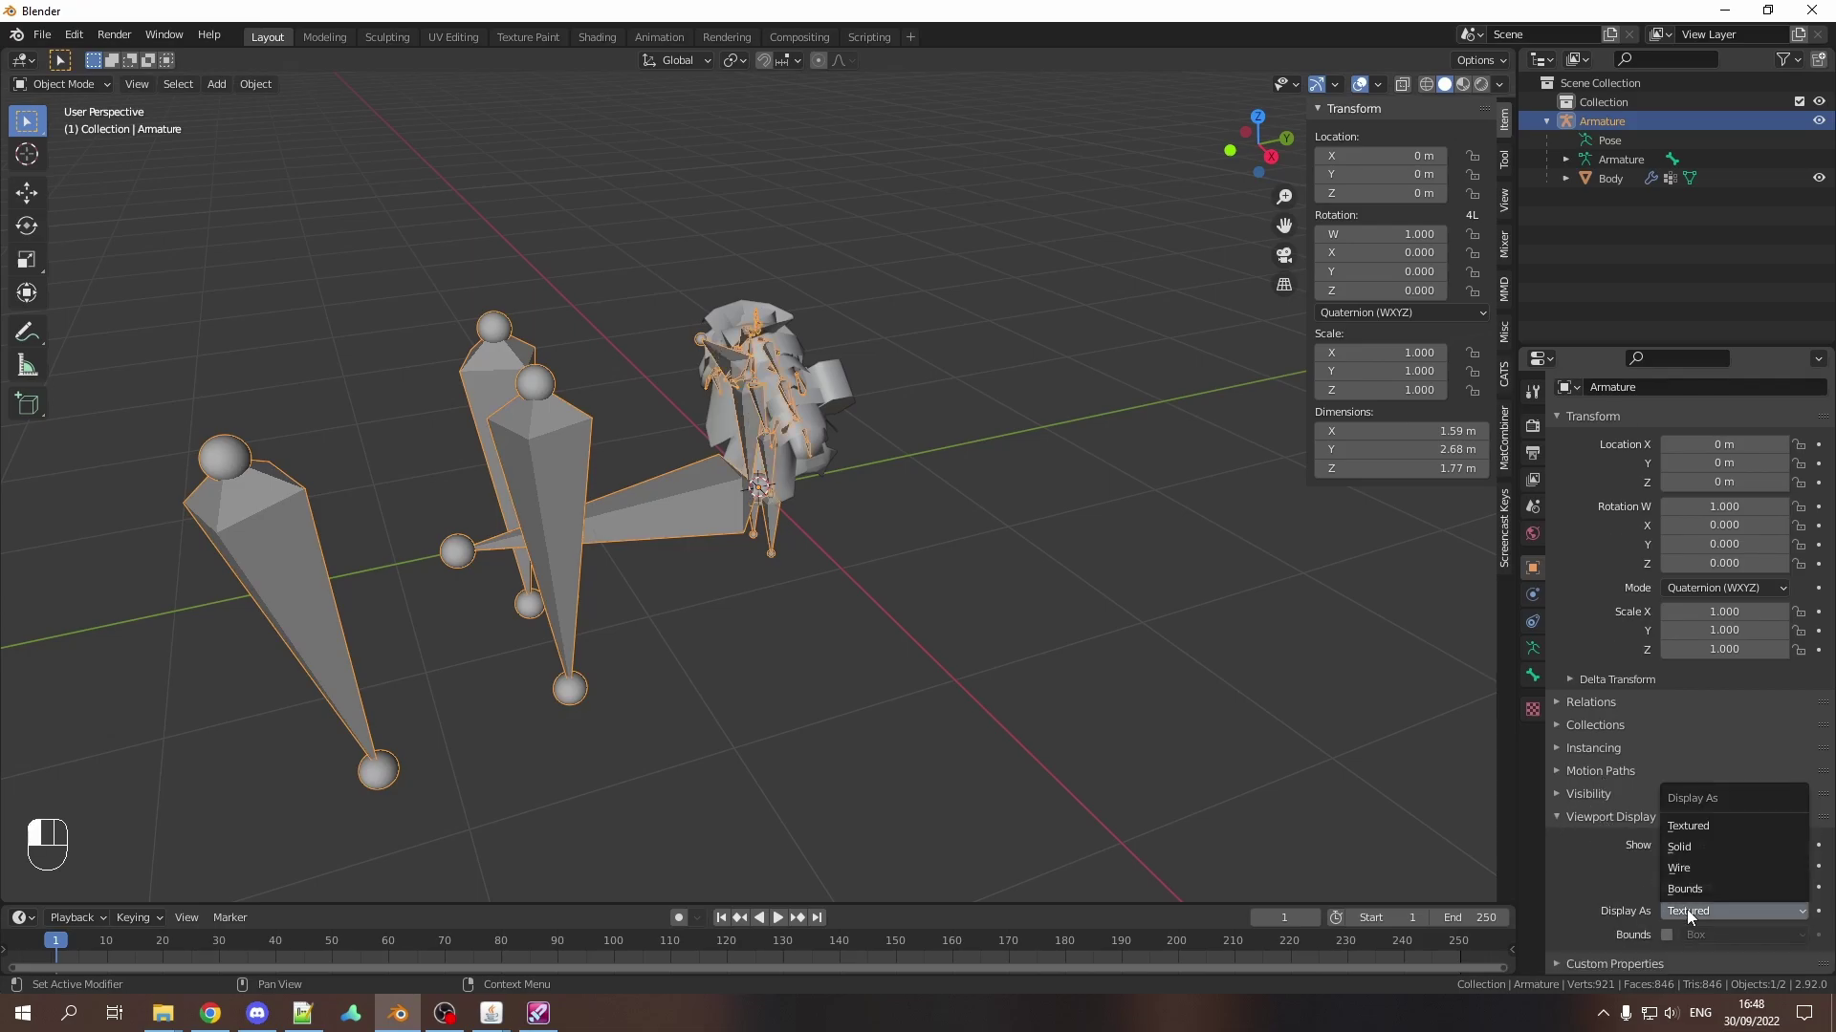
{"action": "left_click", "coordinate": [1687, 868]}
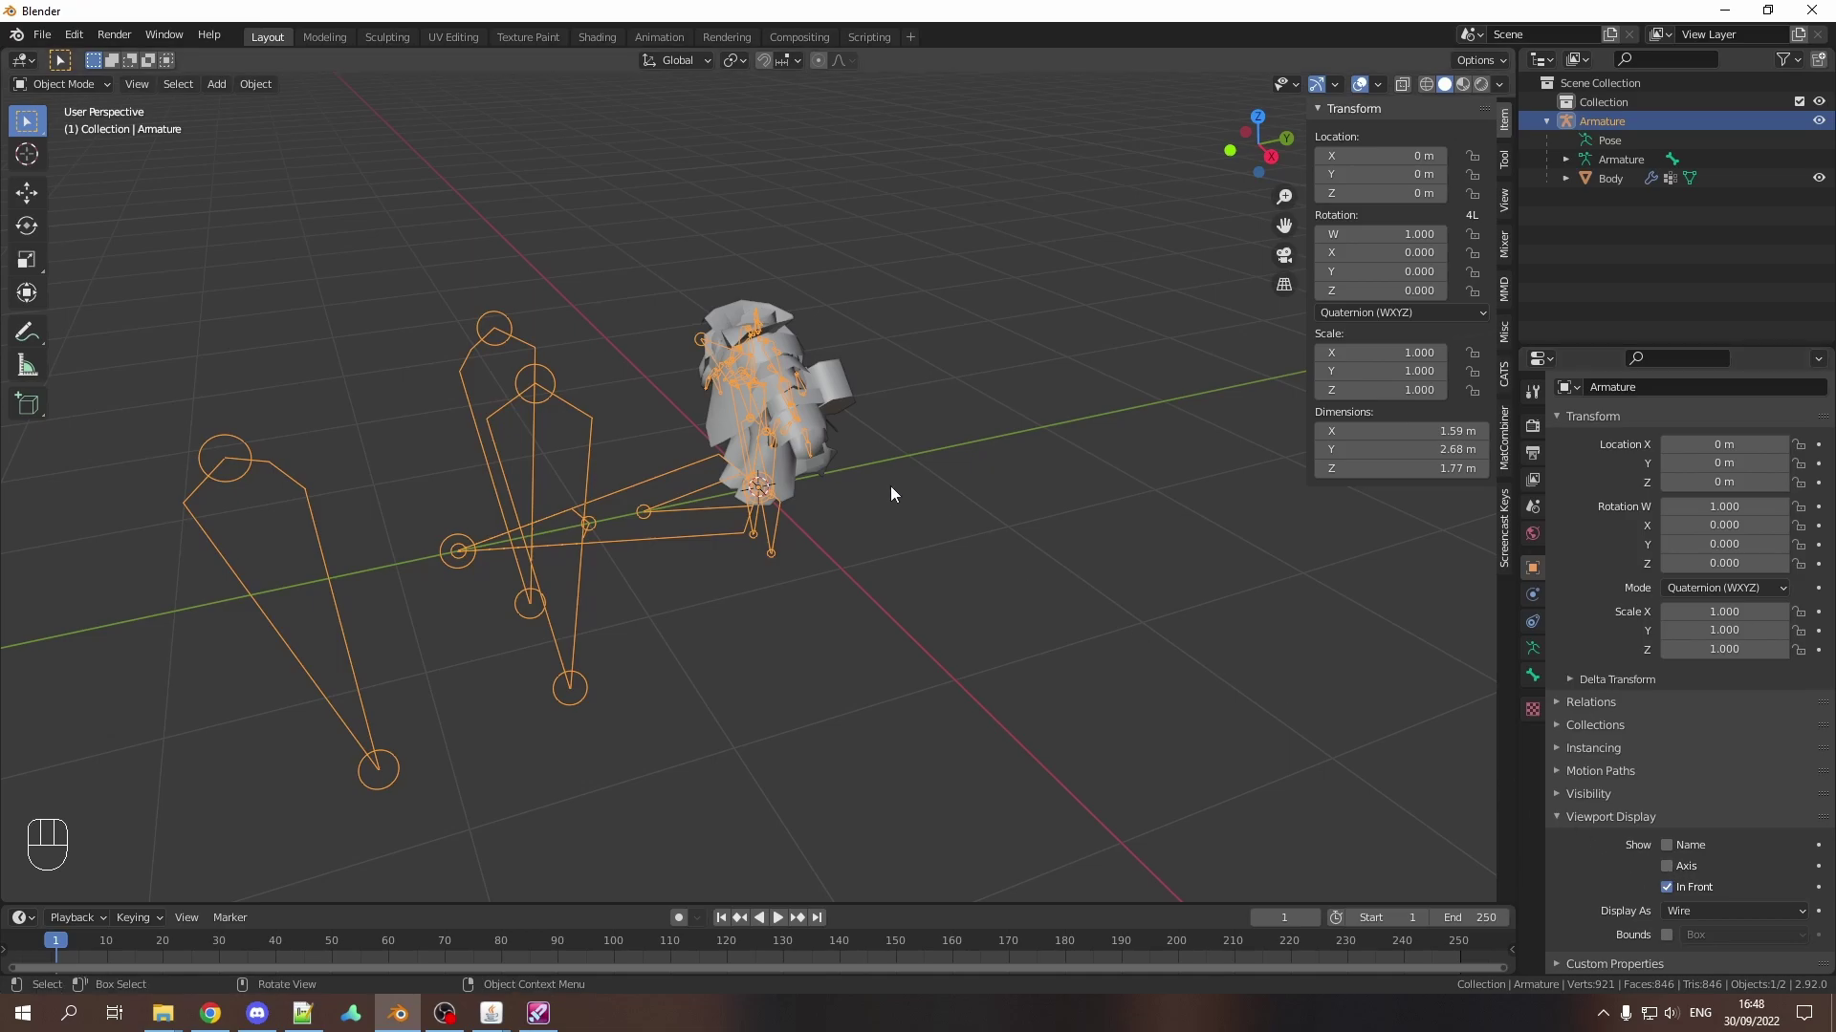
{"action": "scroll", "coordinate": [890, 486], "scroll_direction": "up", "scroll_amount": 4}
{"action": "mouse_move", "coordinate": [816, 475]}
{"action": "middle_mouse_down"}
{"action": "mouse_move", "coordinate": [1018, 452]}
{"action": "mouse_move", "coordinate": [898, 483]}
{"action": "middle_mouse_up"}
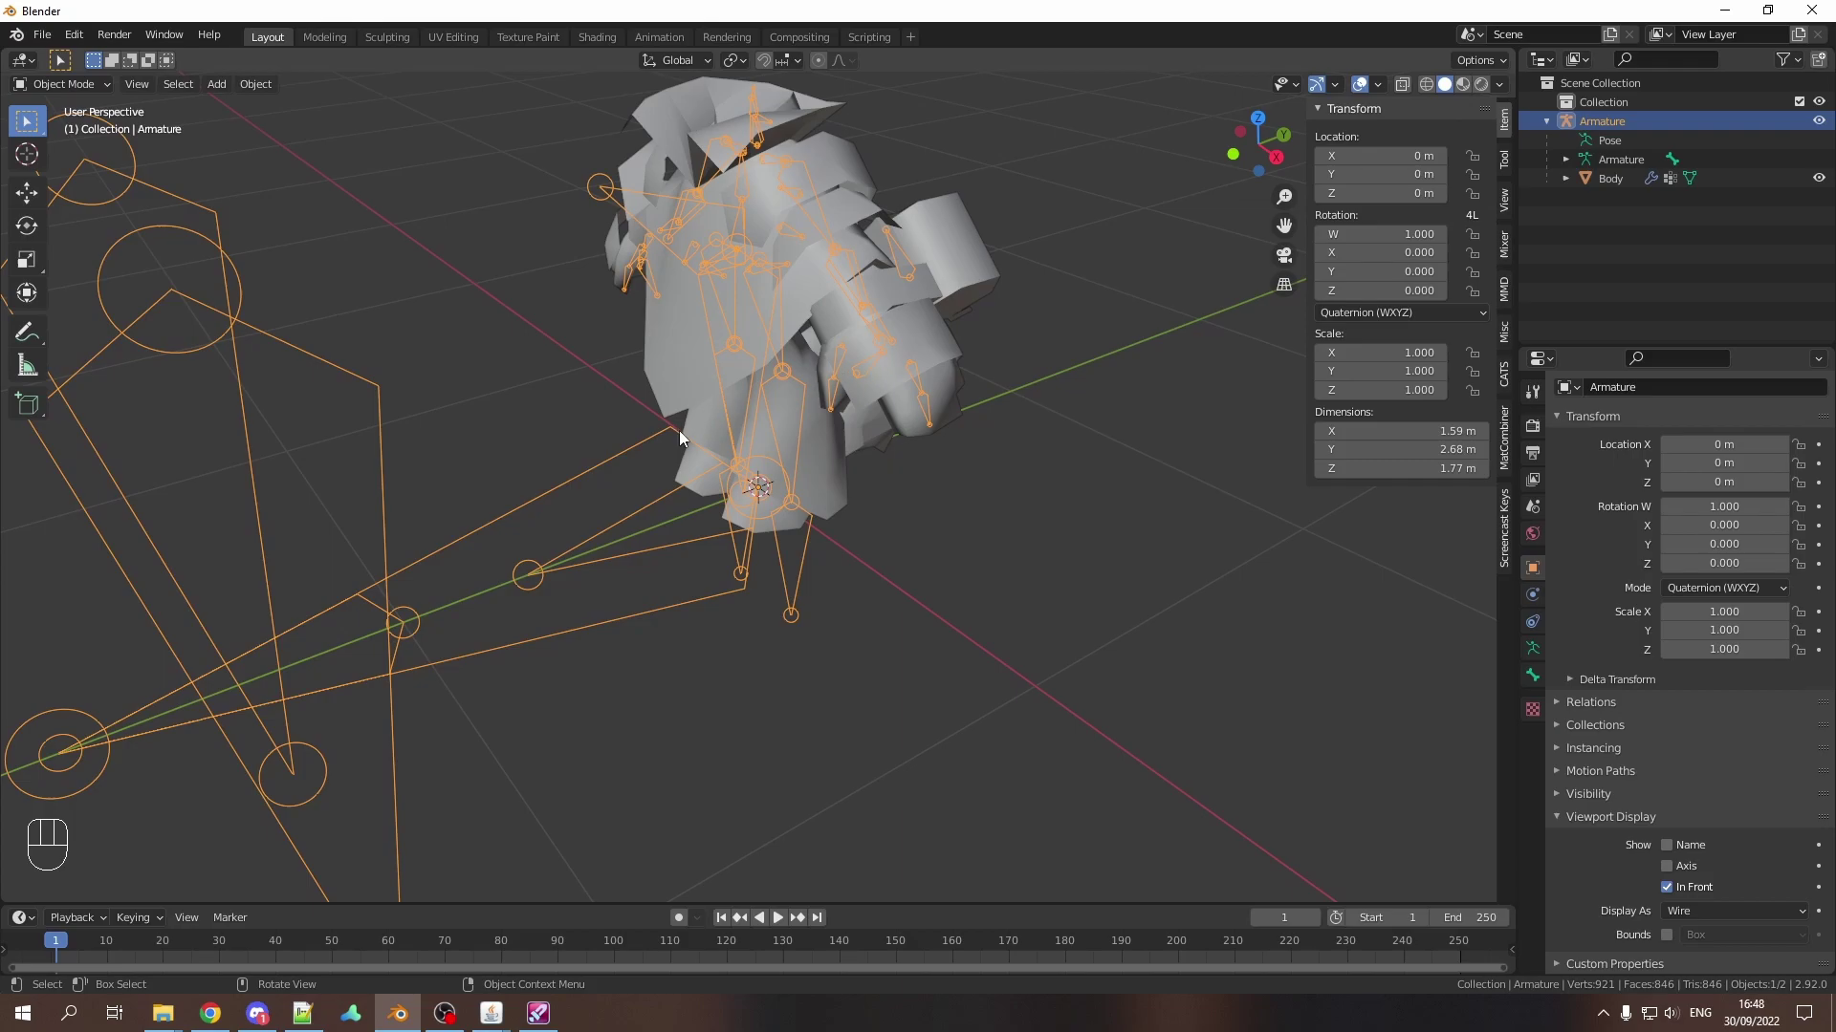
{"action": "left_click", "coordinate": [929, 316], "text": "shift"}
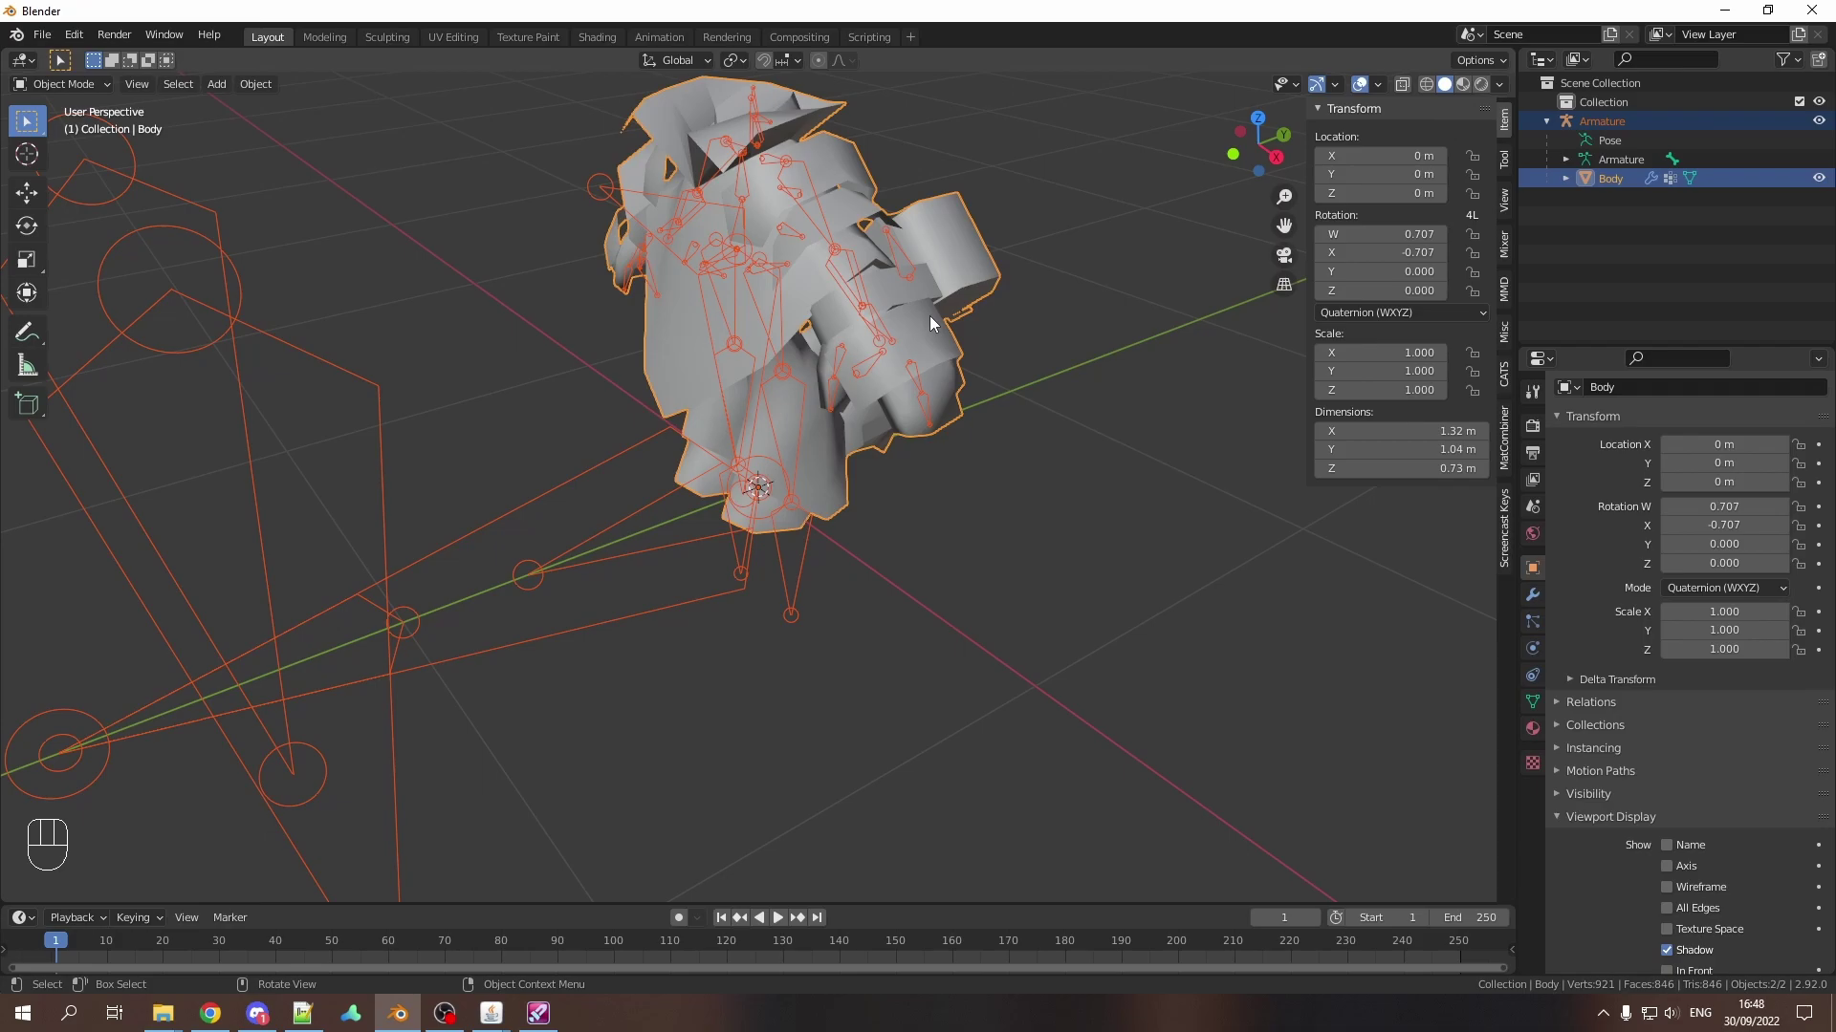
{"action": "left_click", "coordinate": [81, 91]}
{"action": "left_click", "coordinate": [67, 189]}
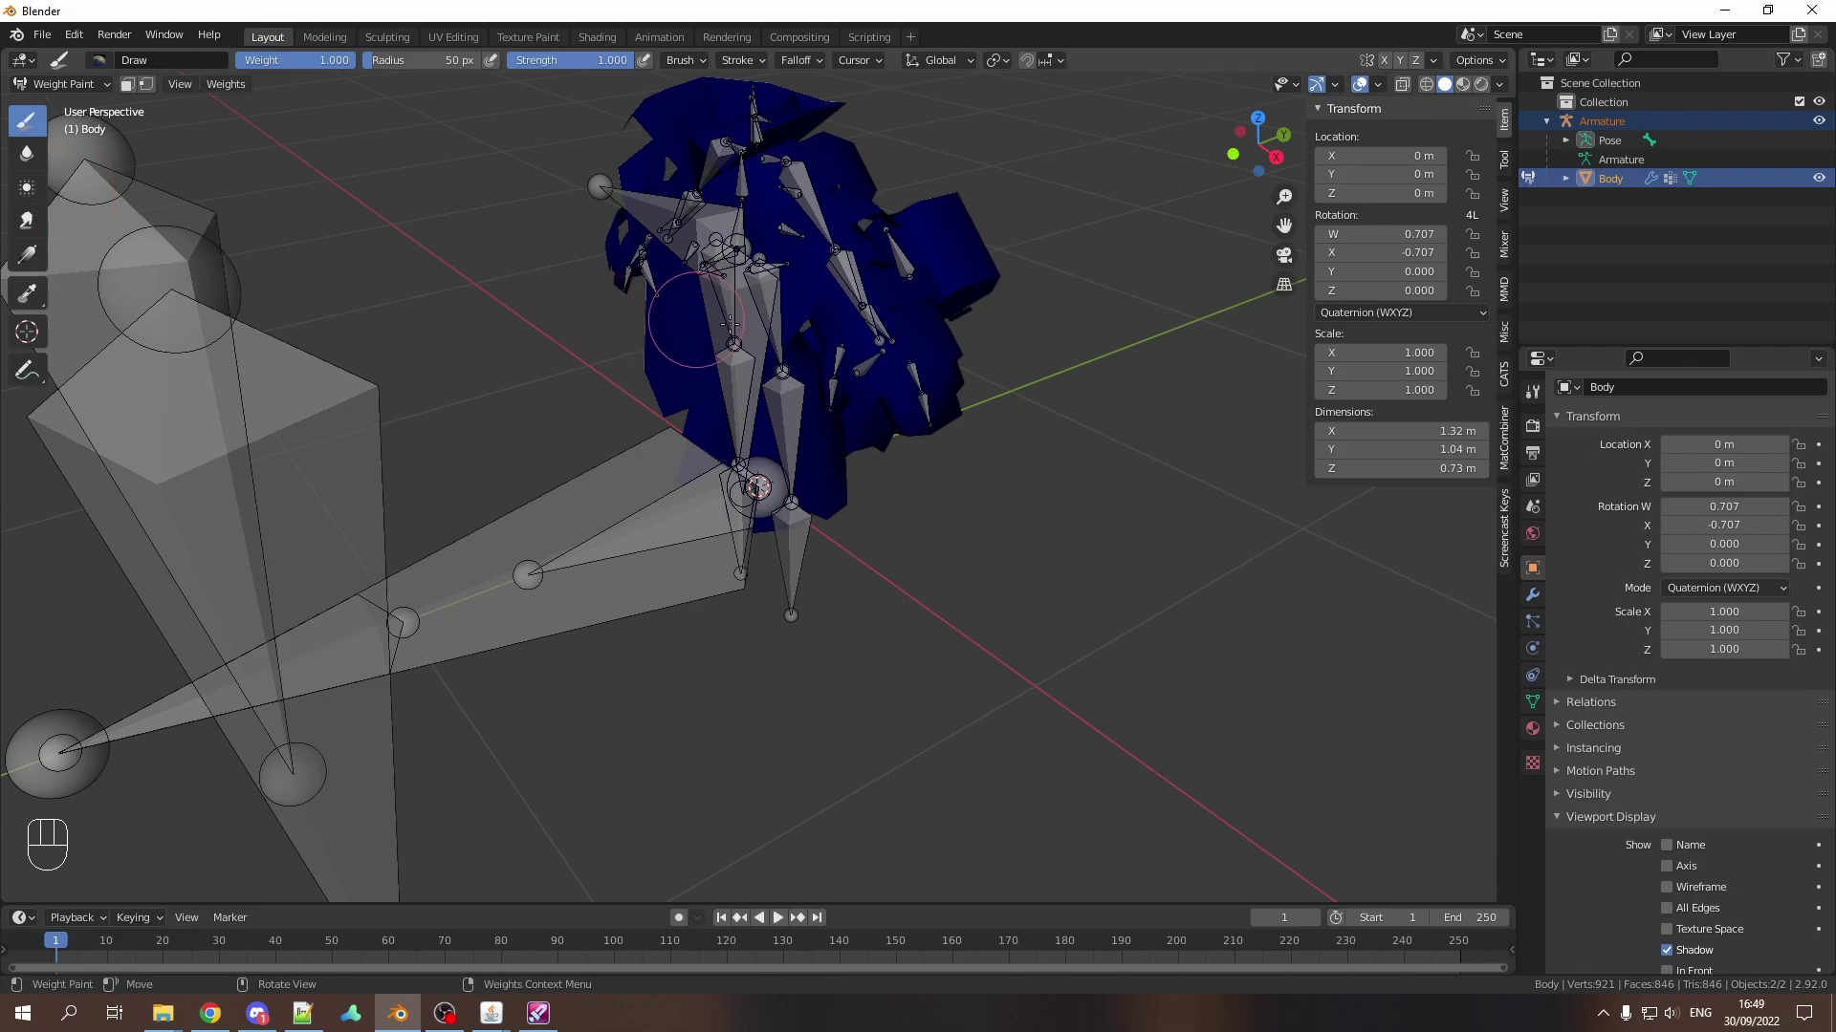
{"action": "left_click", "coordinate": [896, 324], "text": "ctrl"}
{"action": "middle_click_drag", "start_coordinate": [897, 325], "coordinate": [733, 631], "text": "shift"}
{"action": "left_click", "coordinate": [813, 500], "text": "ctrl"}
{"action": "left_click", "coordinate": [732, 631], "text": "ctrl"}
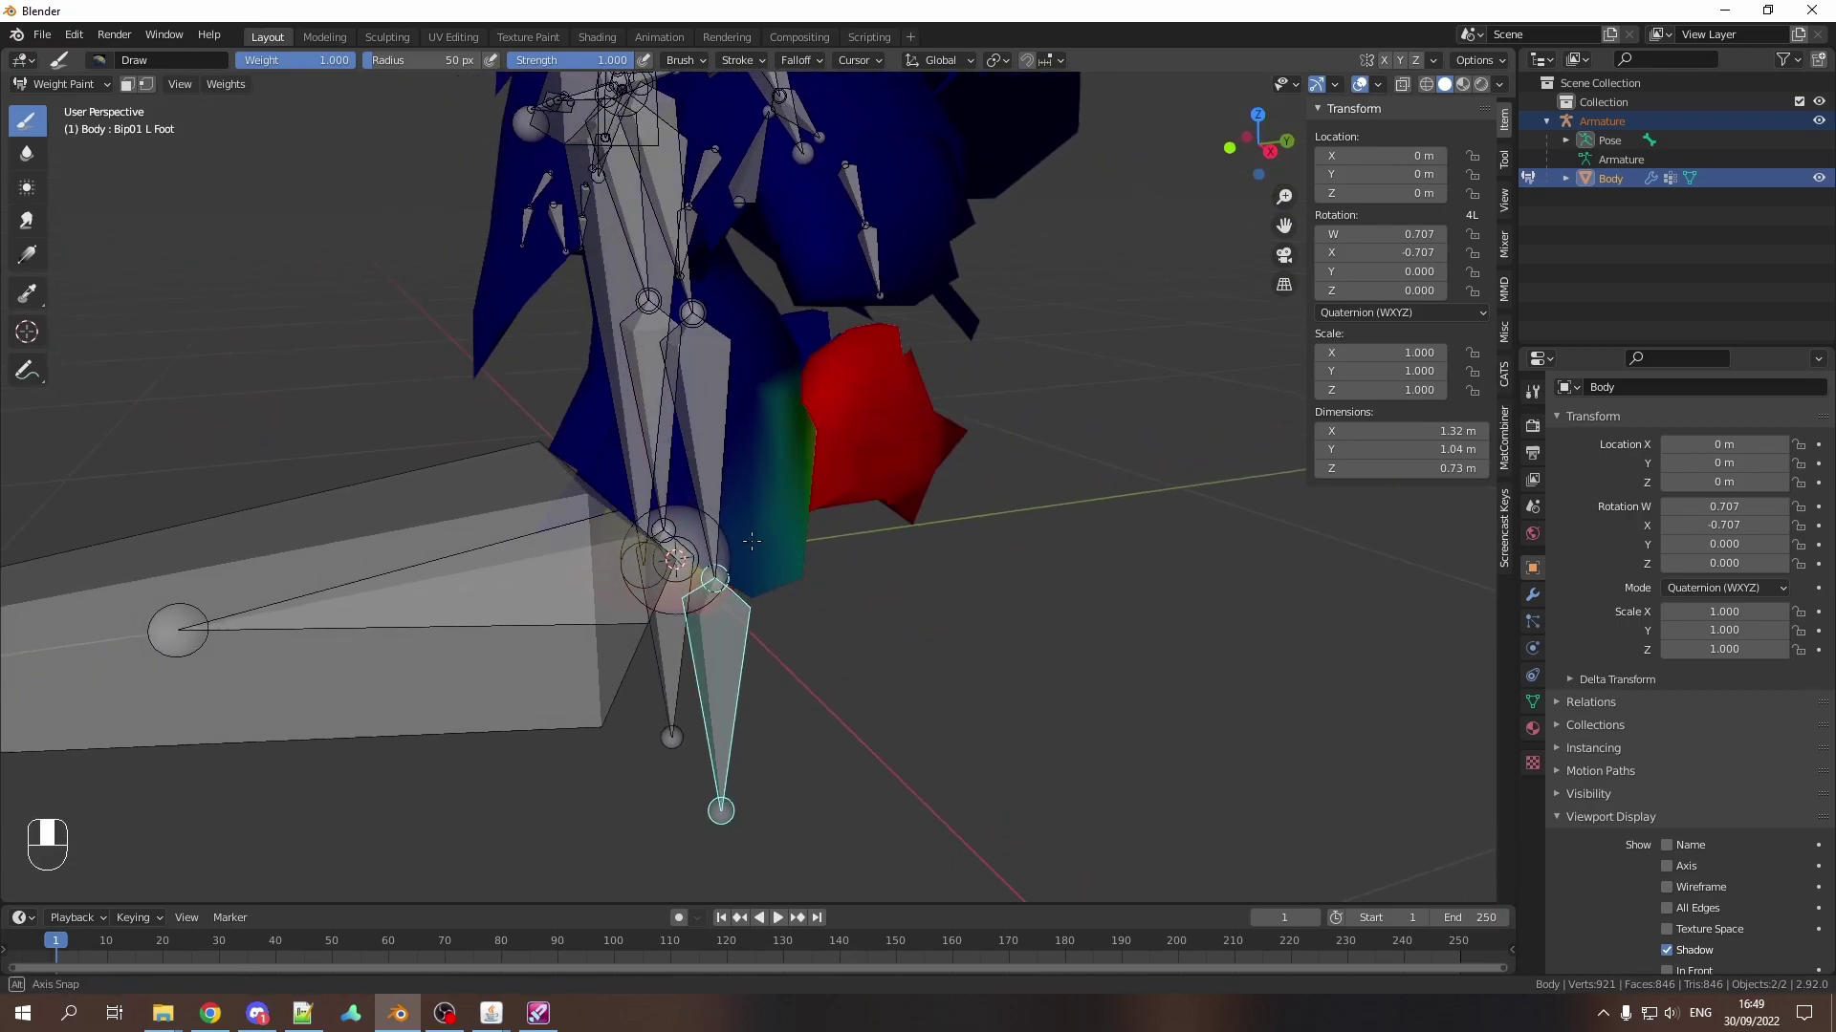
{"action": "middle_click_drag", "start_coordinate": [752, 541], "coordinate": [832, 517], "text": "shift"}
{"action": "left_click", "coordinate": [665, 533], "text": "ctrl"}
{"action": "scroll", "coordinate": [613, 521], "scroll_direction": "up", "scroll_amount": 3}
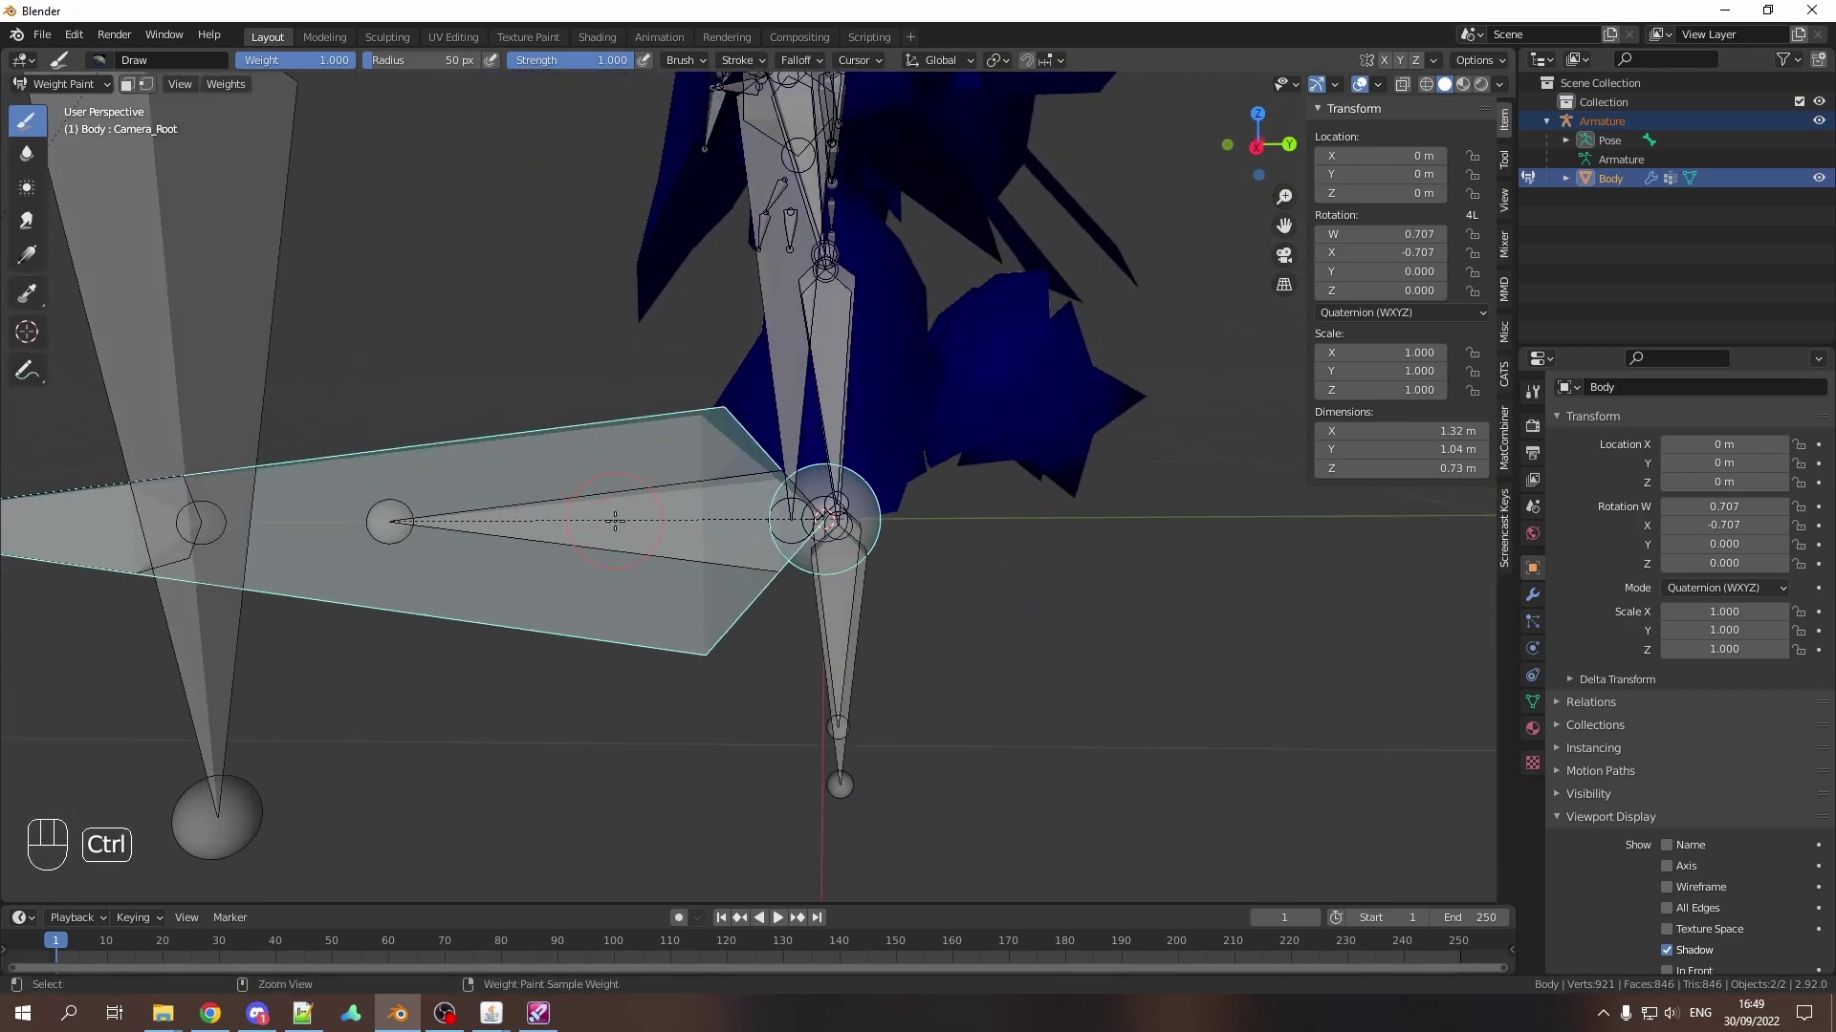
{"action": "left_click", "coordinate": [614, 520], "text": "ctrl"}
{"action": "mouse_move", "coordinate": [617, 530]}
{"action": "middle_mouse_down", "text": "shift"}
{"action": "mouse_move", "coordinate": [717, 647]}
{"action": "mouse_move", "coordinate": [1015, 469]}
{"action": "mouse_move", "coordinate": [947, 544]}
{"action": "middle_mouse_up", "text": "shift"}
{"action": "left_click", "coordinate": [1205, 495], "text": "ctrl"}
{"action": "mouse_move", "coordinate": [1177, 516]}
{"action": "middle_mouse_down"}
{"action": "mouse_move", "coordinate": [942, 430]}
{"action": "mouse_move", "coordinate": [874, 604]}
{"action": "mouse_move", "coordinate": [861, 543]}
{"action": "mouse_move", "coordinate": [646, 545]}
{"action": "mouse_move", "coordinate": [868, 520]}
{"action": "middle_mouse_up"}
{"action": "left_click", "coordinate": [876, 602], "text": "ctrl"}
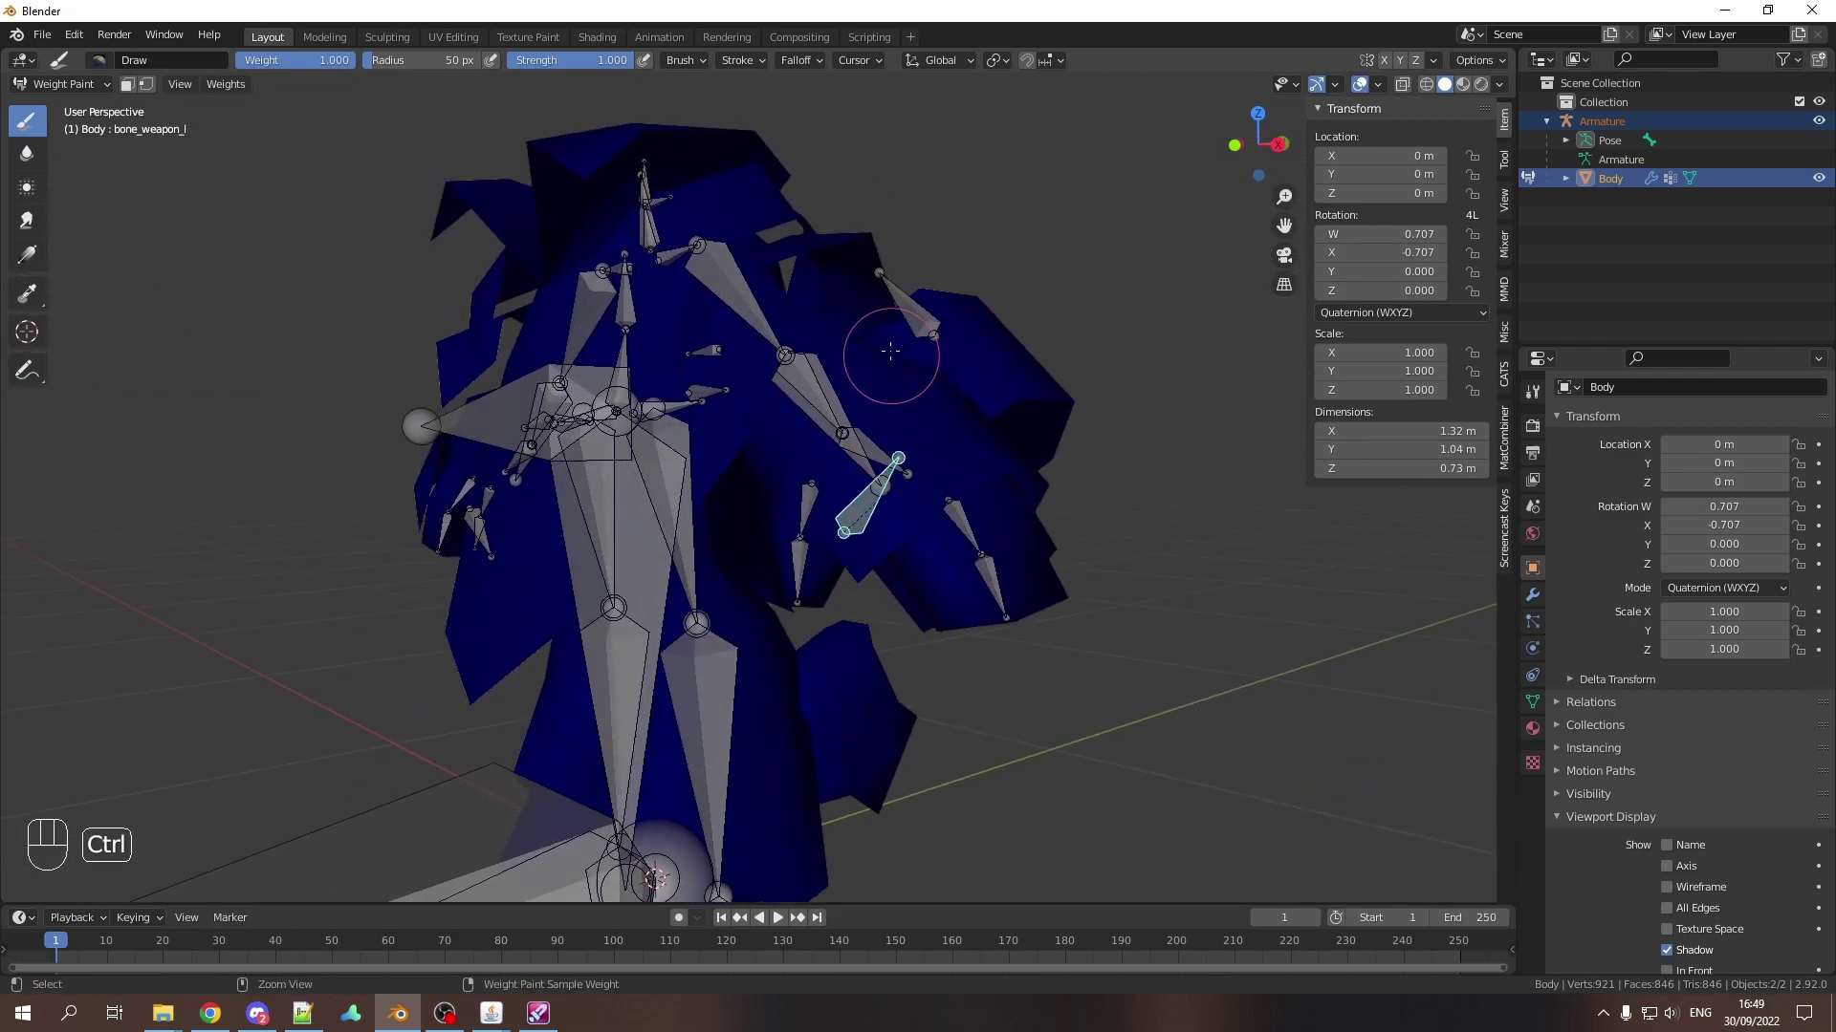
{"action": "left_click", "coordinate": [756, 305], "text": "ctrl"}
{"action": "scroll", "coordinate": [757, 306], "scroll_direction": "up", "scroll_amount": 2}
{"action": "key", "text": "g"}
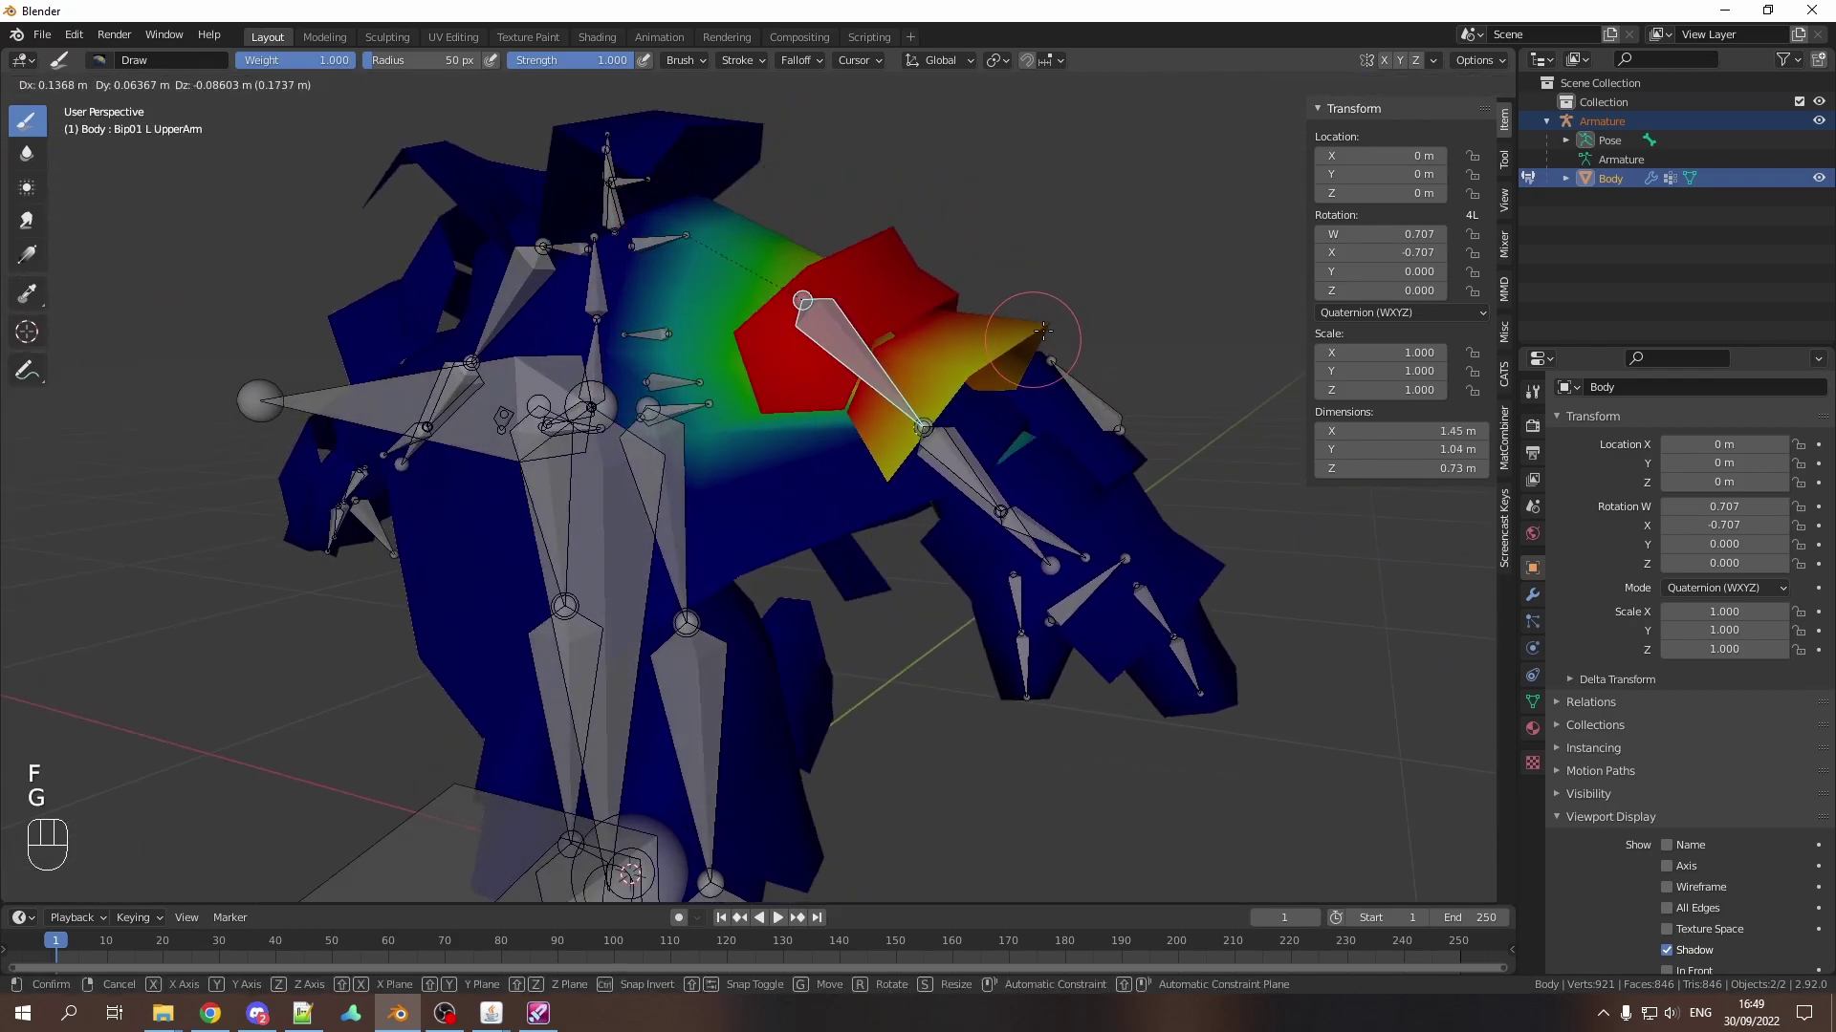
{"action": "key", "text": "Escape"}
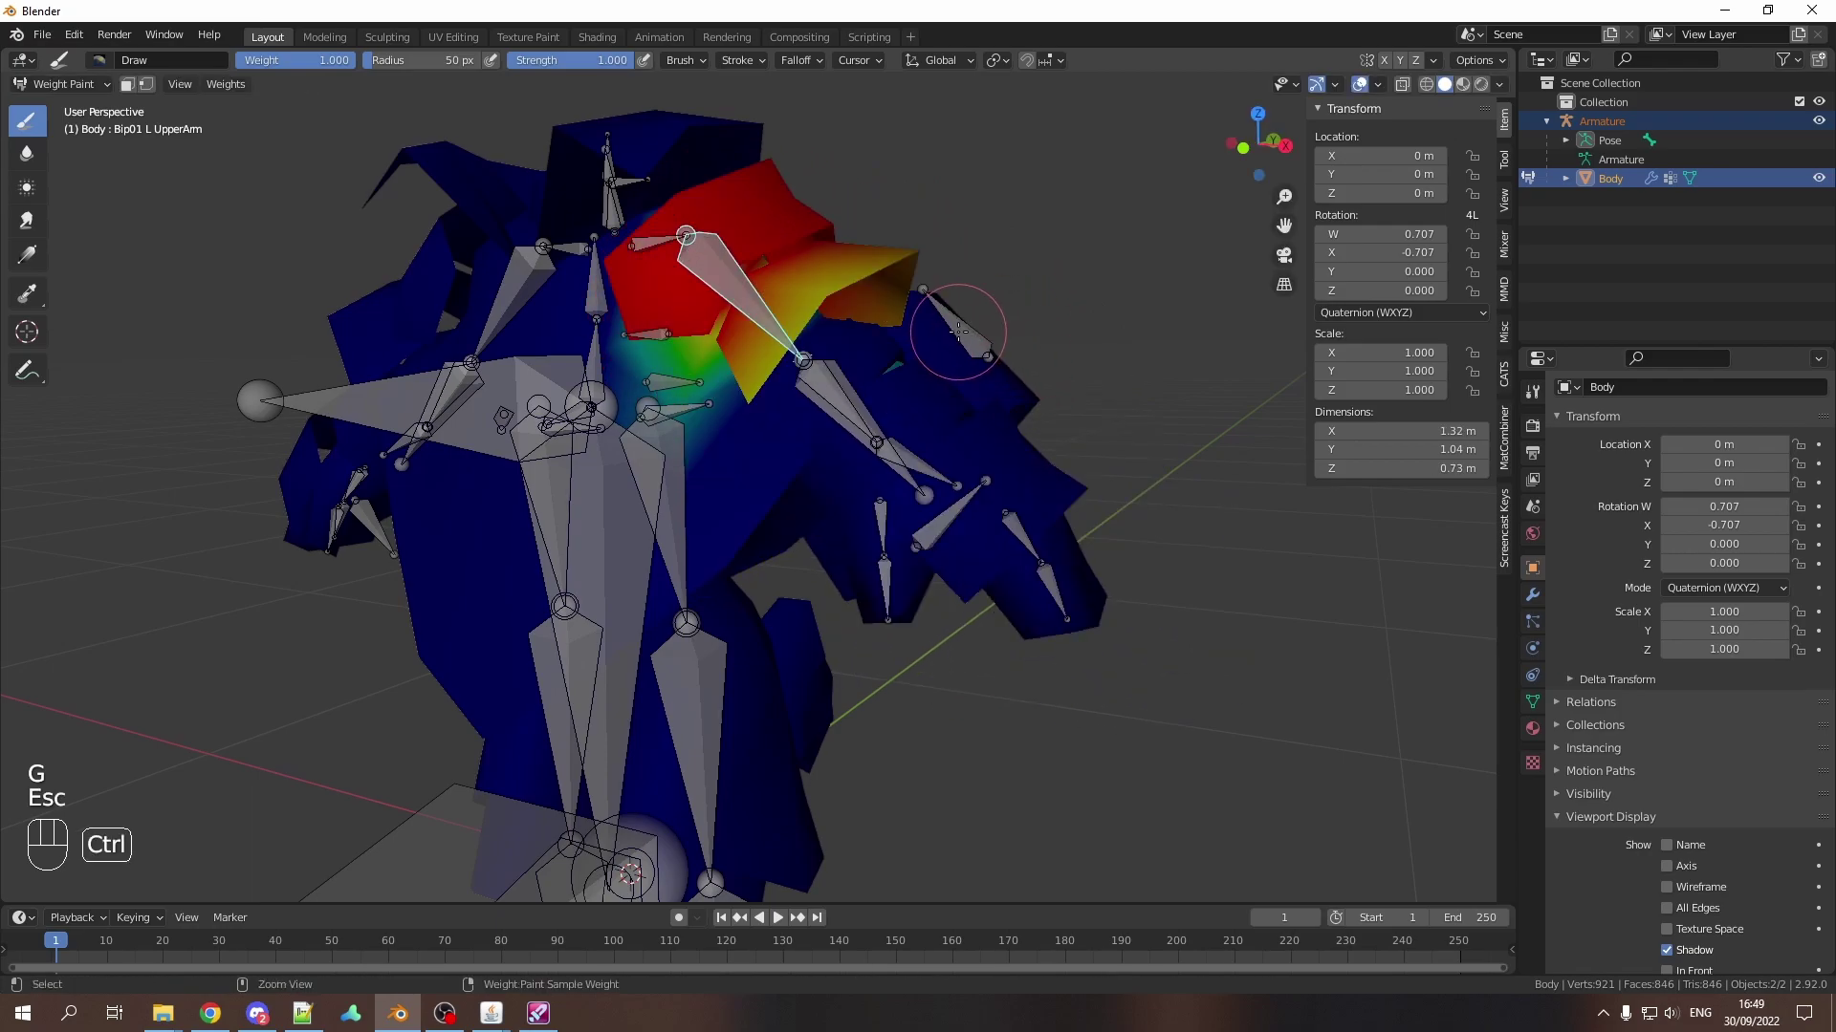
{"action": "key", "text": "ctrl+z"}
{"action": "left_click", "coordinate": [71, 84]}
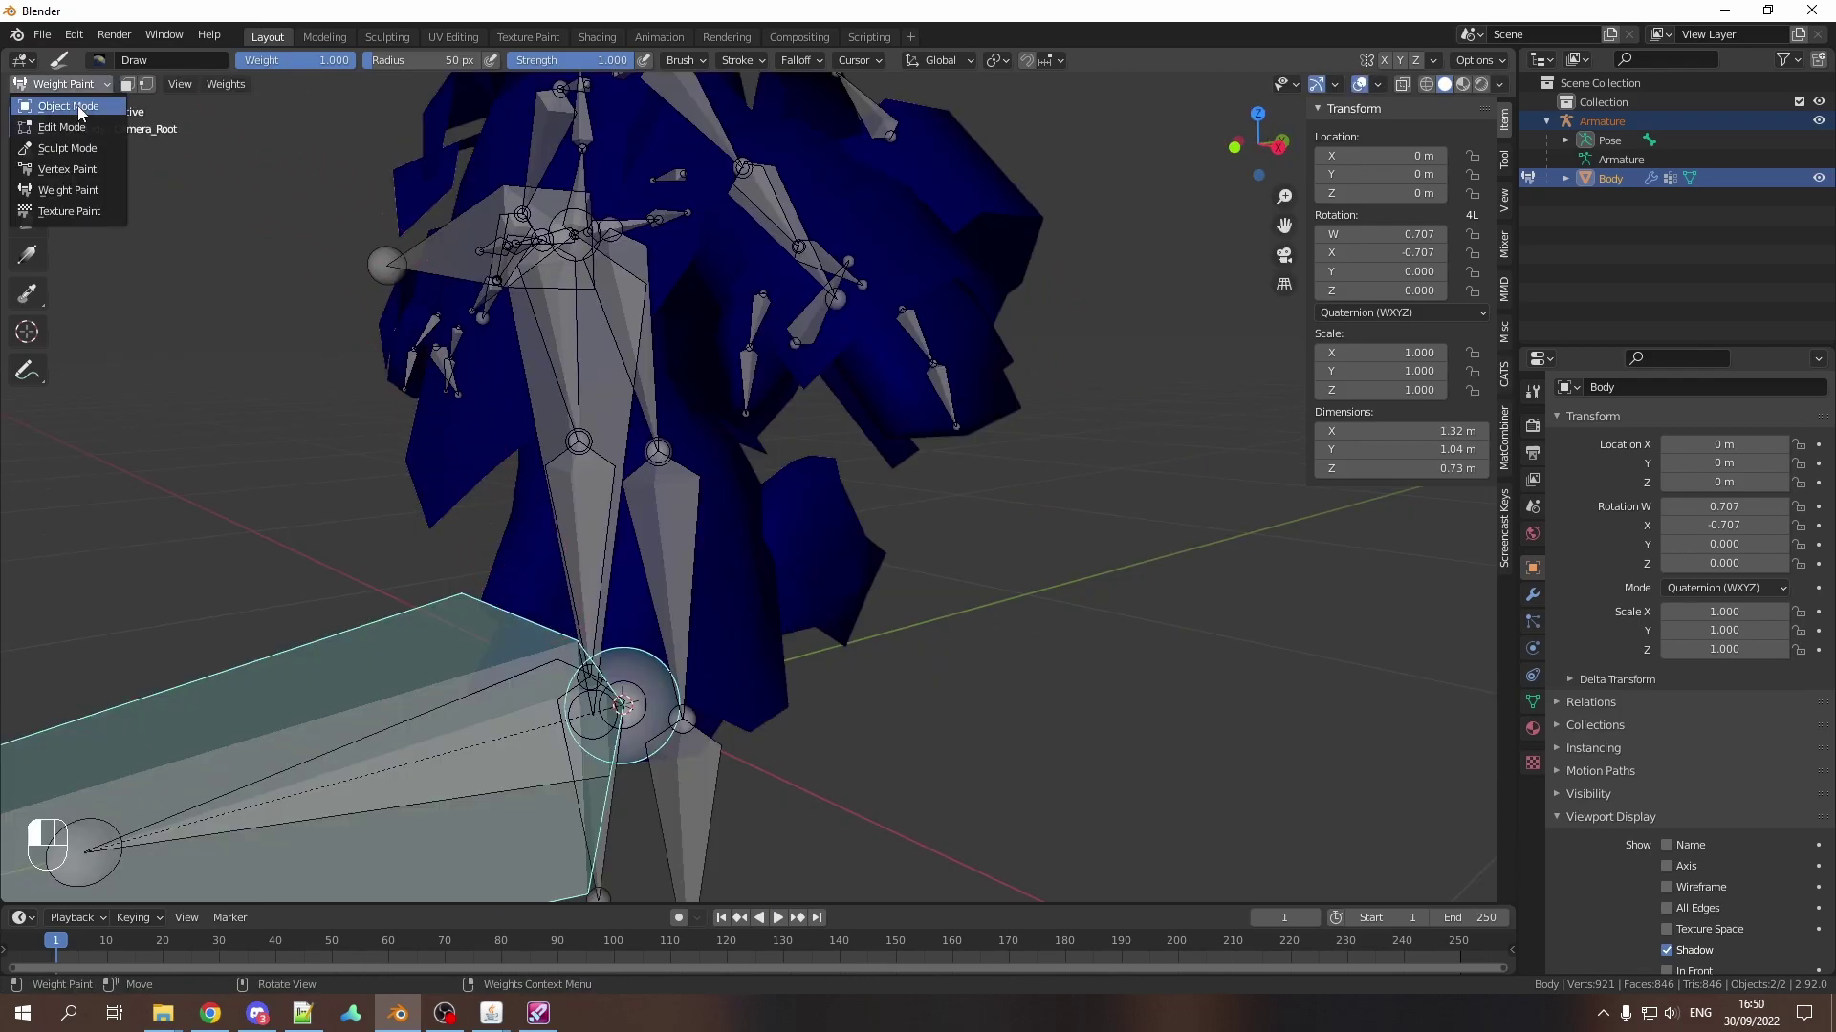
Step: Make the Armature active and switch it into Edit Mode
{"action": "left_click", "coordinate": [360, 626]}
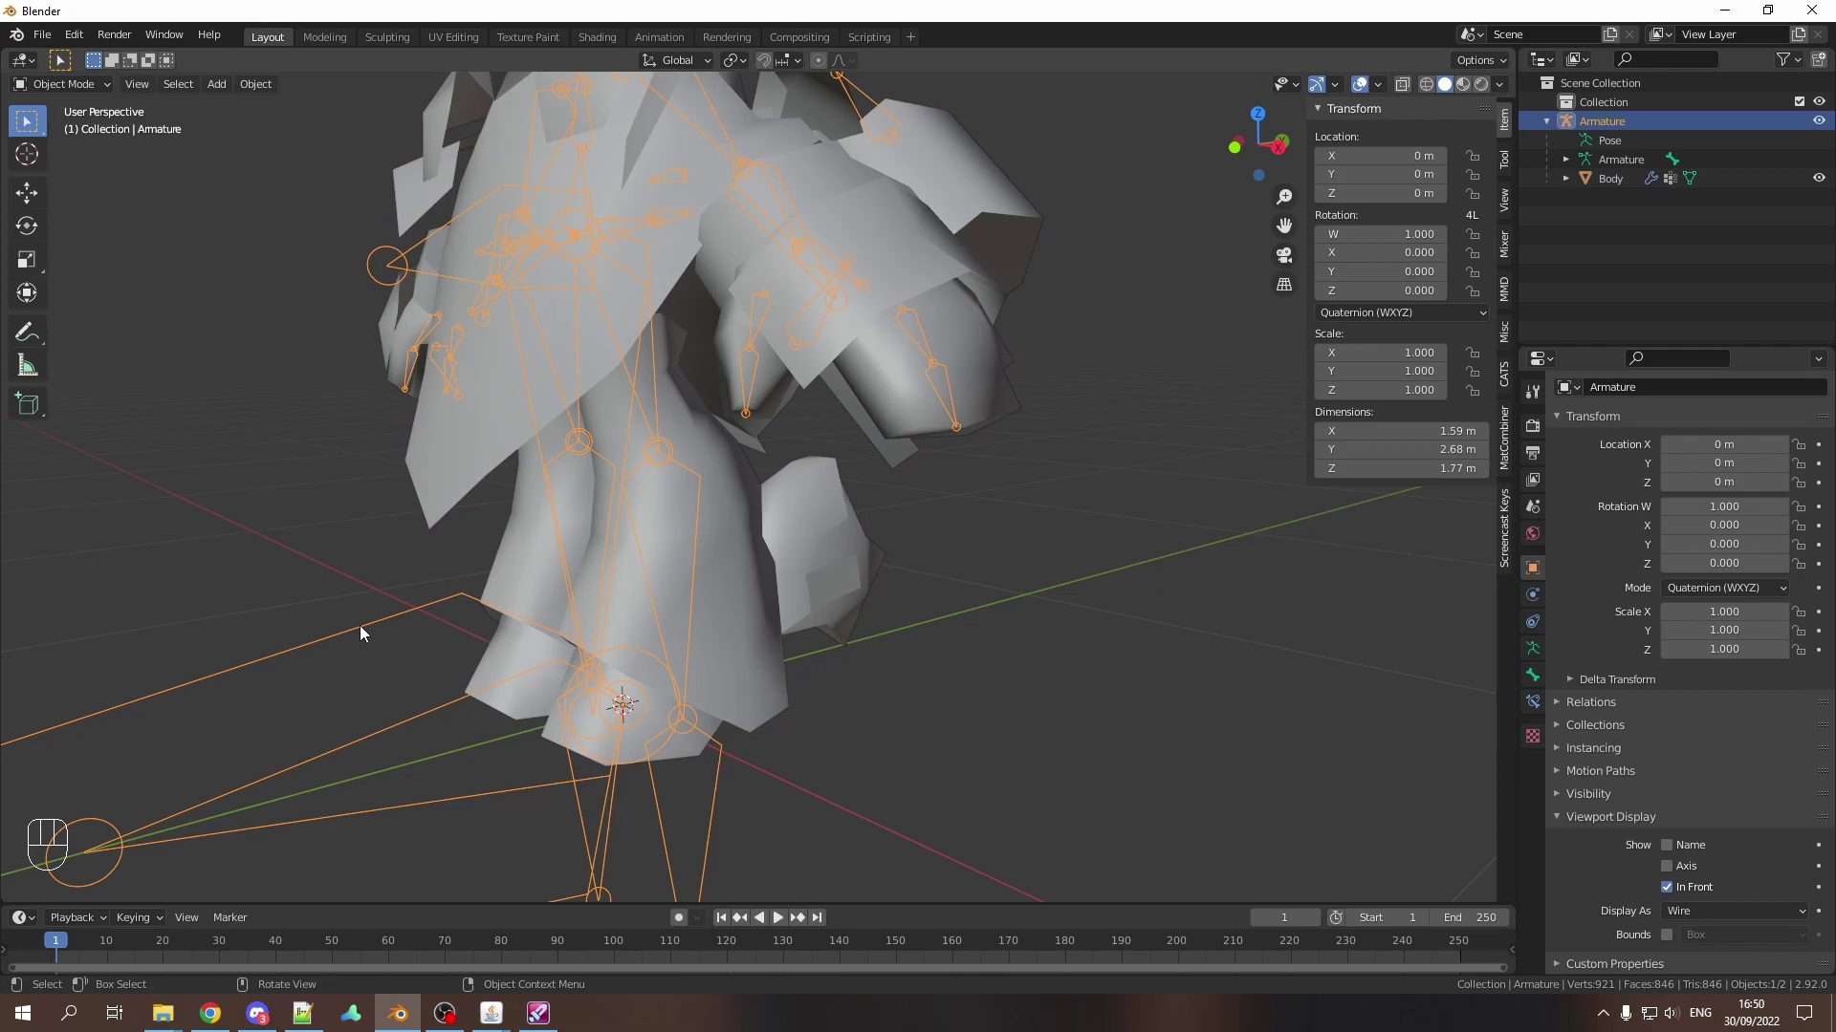
{"action": "left_click", "coordinate": [76, 83]}
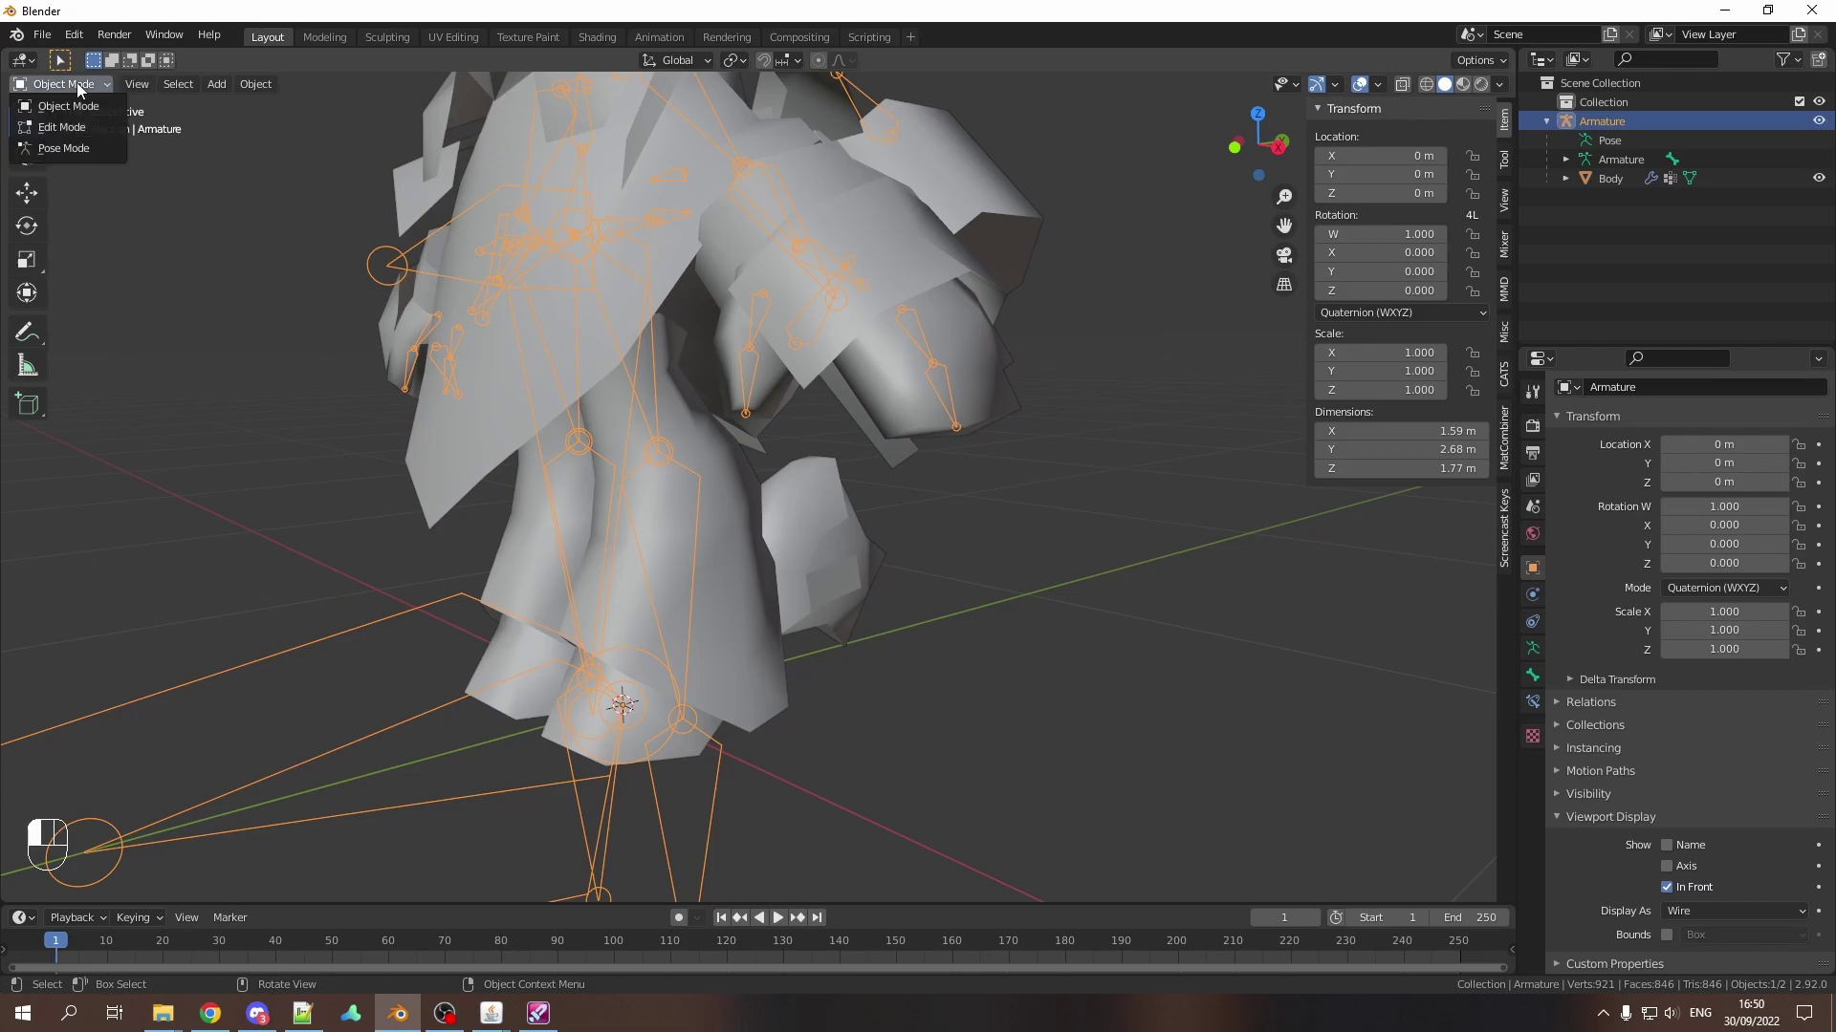
{"action": "left_click", "coordinate": [62, 127]}
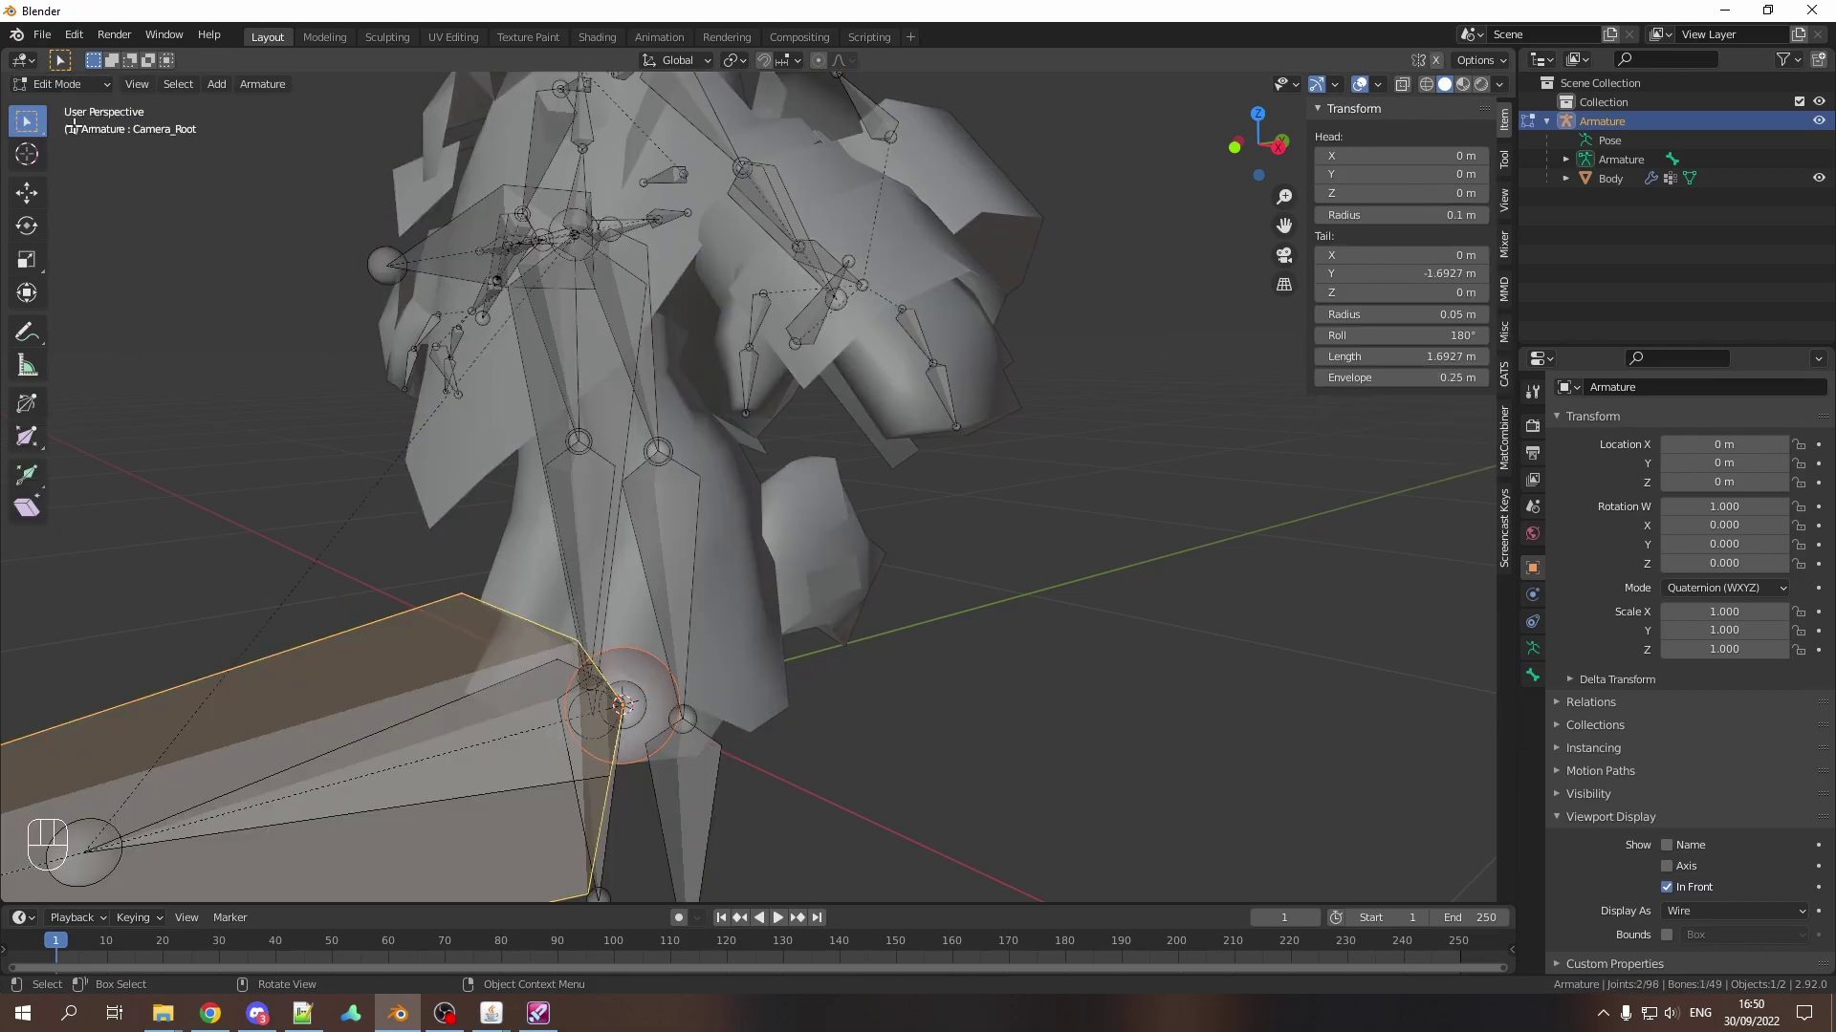
{"action": "scroll", "coordinate": [497, 580], "scroll_direction": "down", "scroll_amount": 4}
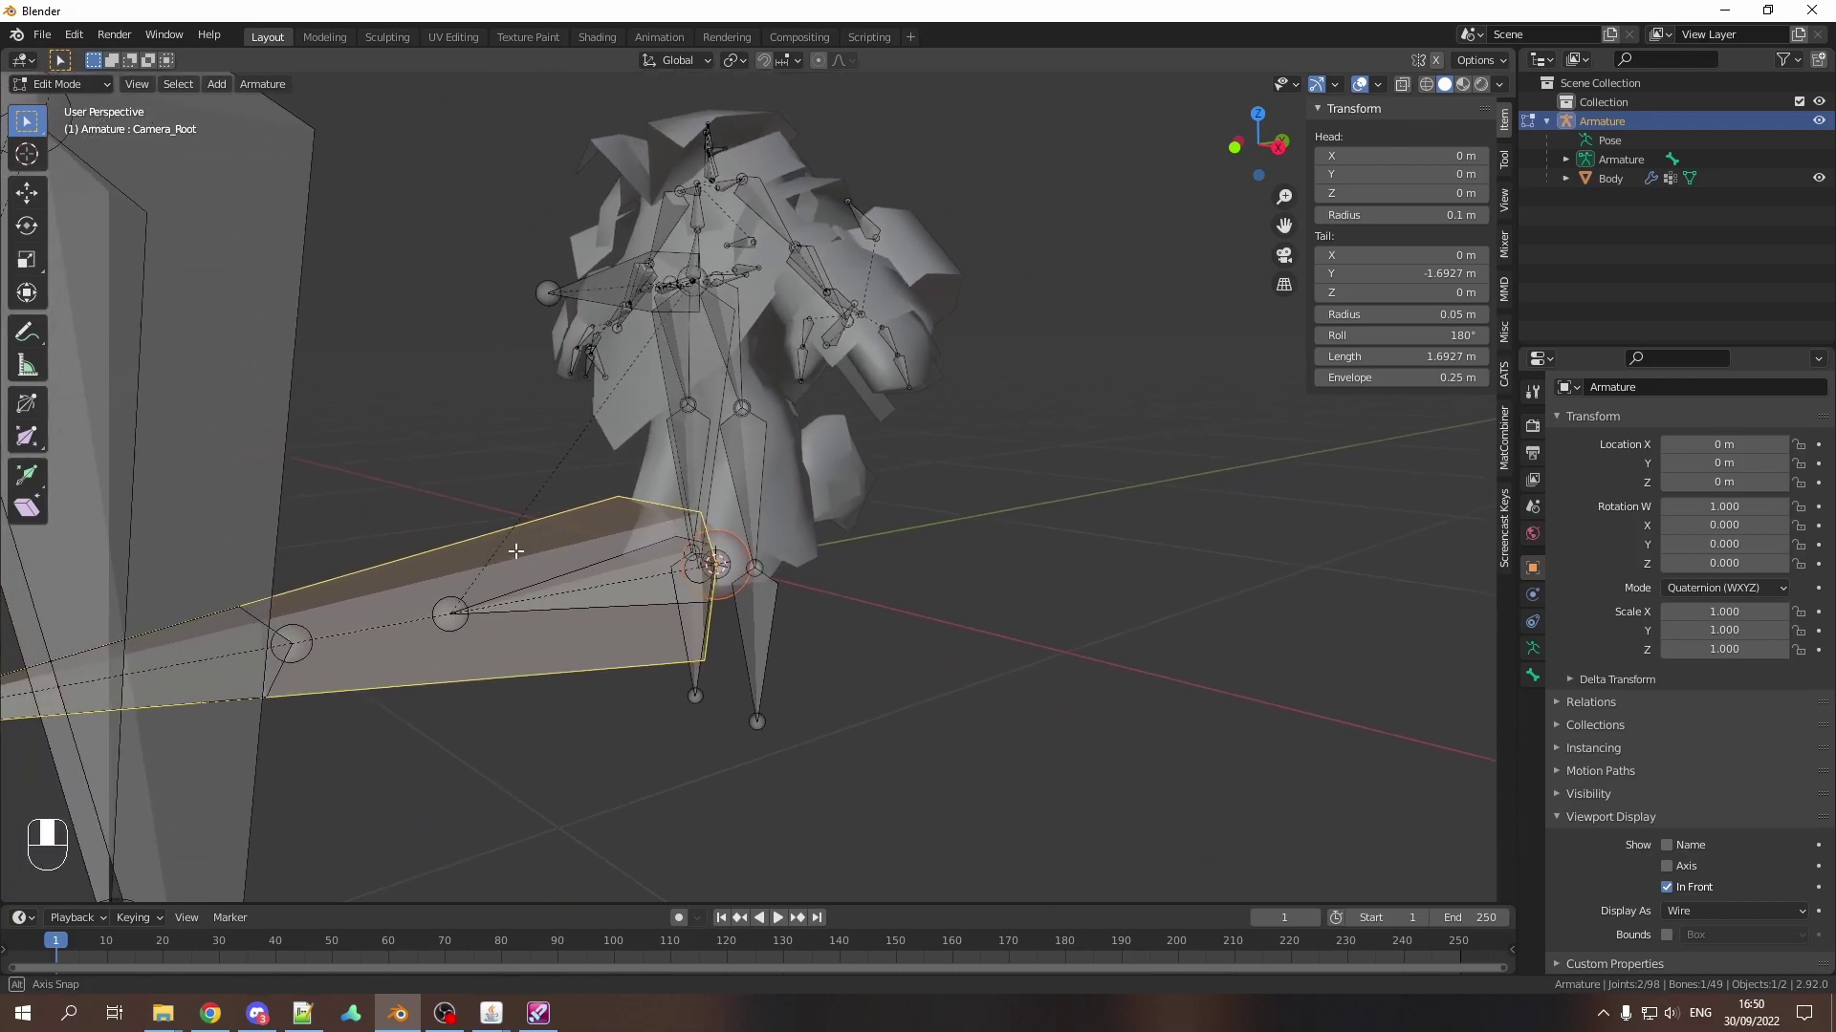
Step: Delete the Camera_Root bone and the other oversized horizontal bones
{"action": "middle_click_drag", "start_coordinate": [496, 580], "coordinate": [440, 516]}
{"action": "key", "text": "Delete"}
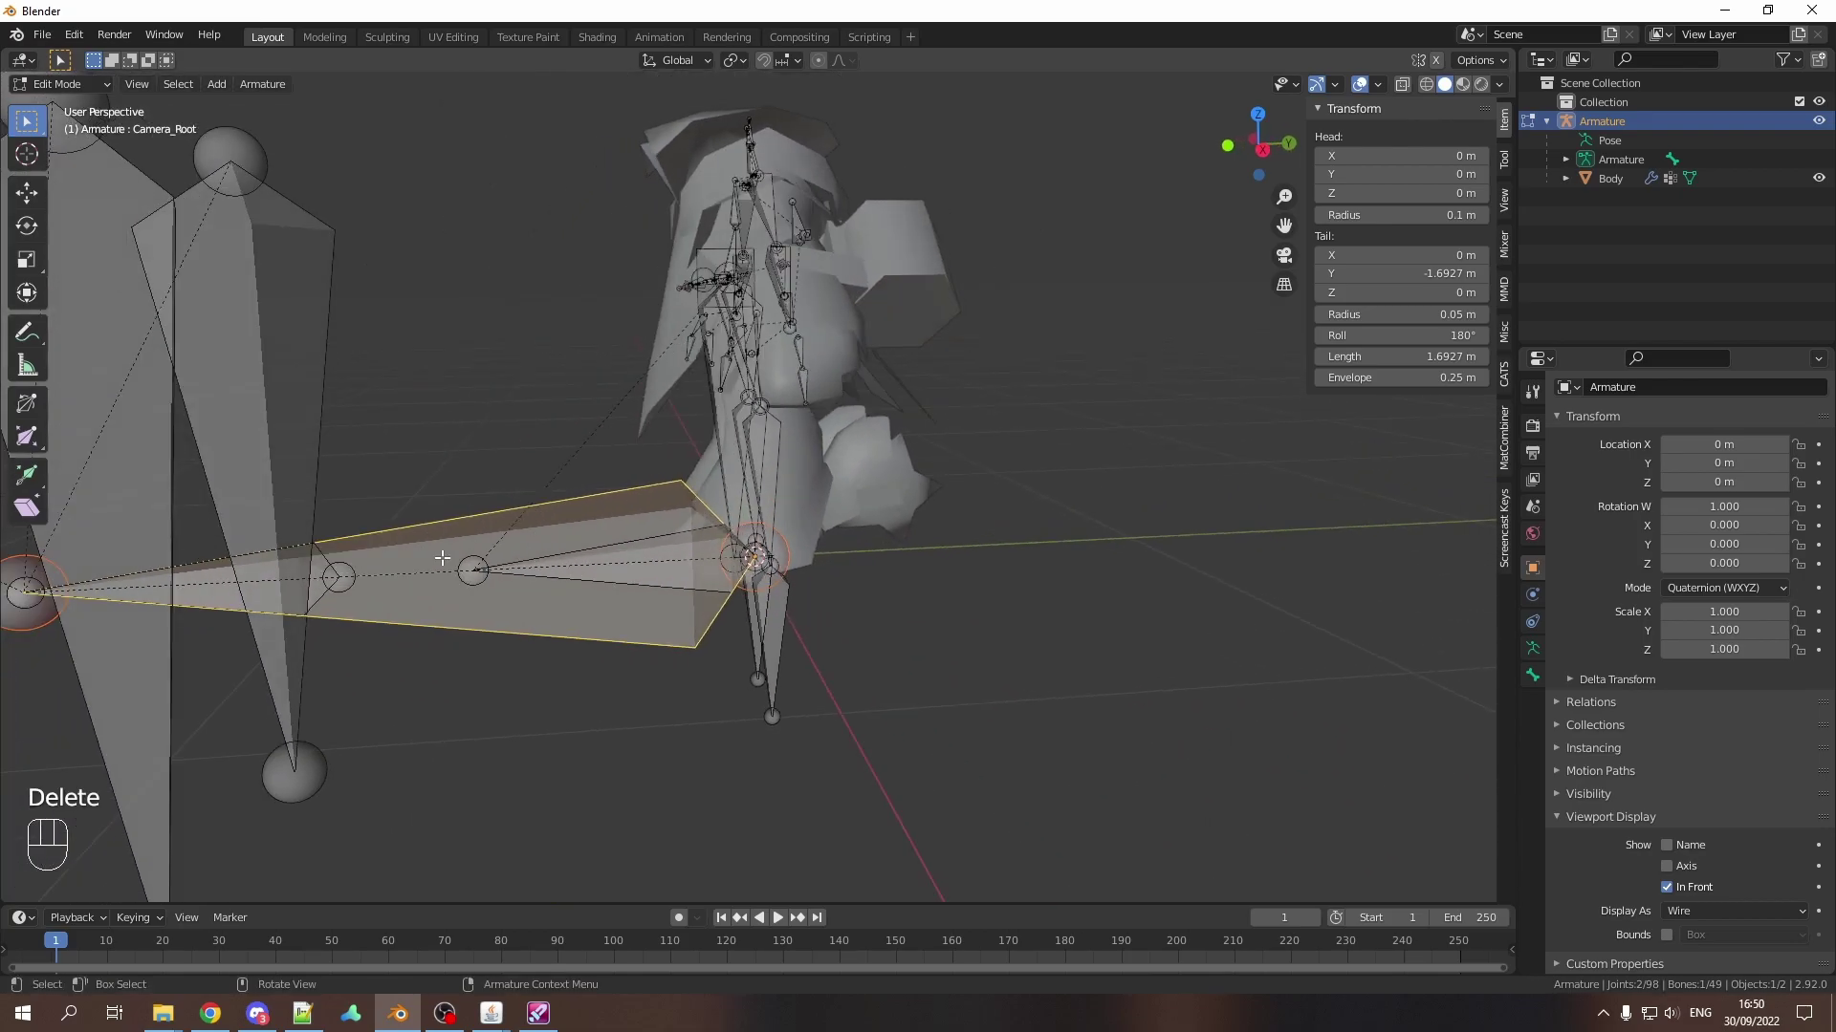
{"action": "key", "text": "Delete"}
{"action": "left_click", "coordinate": [443, 556]}
{"action": "left_click", "coordinate": [558, 565]}
{"action": "key", "text": "Delete"}
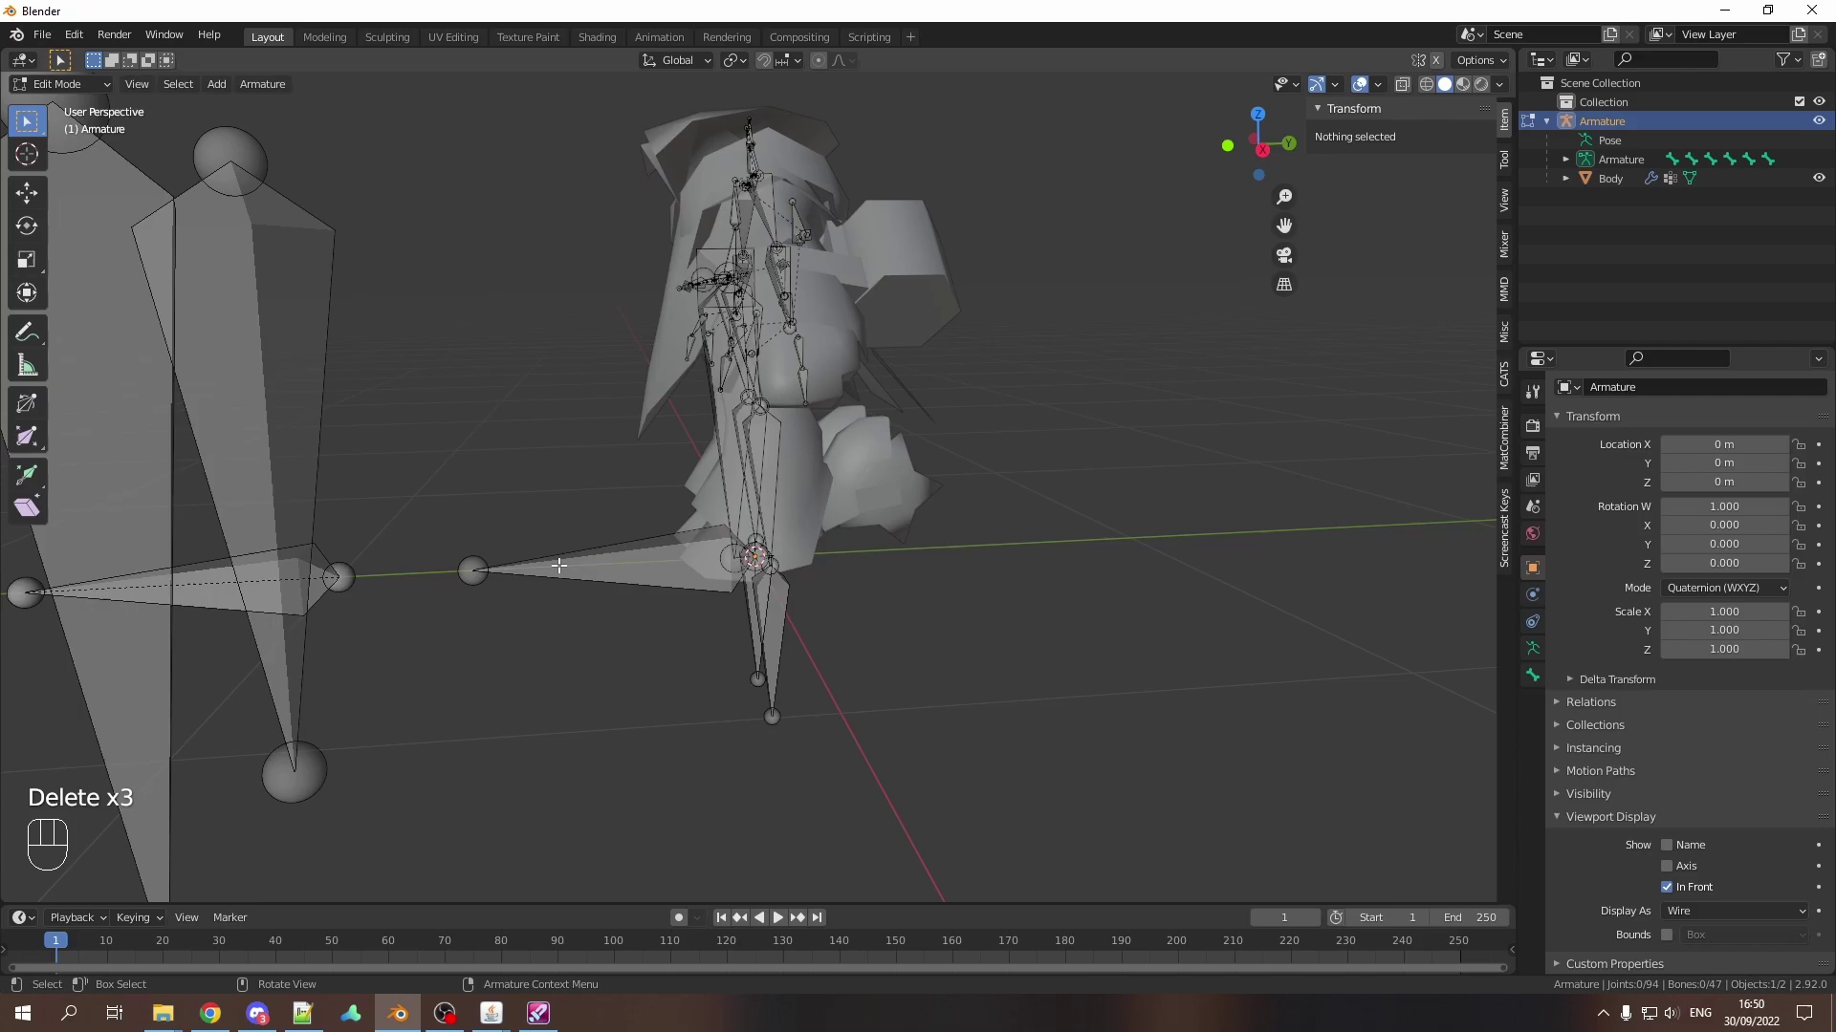
{"action": "left_click", "coordinate": [215, 573]}
{"action": "key", "text": "Delete"}
{"action": "left_click", "coordinate": [125, 514]}
{"action": "key", "text": "Delete"}
{"action": "scroll", "coordinate": [573, 431], "scroll_direction": "up", "scroll_amount": 5}
Step: Delete the Bip01 L Forearm bone and test-move in Weight Paint to check the body's weights
{"action": "mouse_move", "coordinate": [574, 430]}
{"action": "middle_mouse_down"}
{"action": "mouse_move", "coordinate": [646, 474]}
{"action": "mouse_move", "coordinate": [804, 430]}
{"action": "mouse_move", "coordinate": [725, 332]}
{"action": "mouse_move", "coordinate": [682, 441]}
{"action": "middle_mouse_up"}
{"action": "left_click", "coordinate": [755, 548]}
{"action": "key", "text": "Delete"}
{"action": "left_click", "coordinate": [757, 548]}
{"action": "left_click", "coordinate": [807, 430], "text": "ctrl"}
{"action": "key", "text": "ctrl+Tab"}
{"action": "key", "text": "g"}
{"action": "key", "text": "Escape"}
{"action": "key", "text": "g"}
{"action": "key", "text": "Escape"}
{"action": "scroll", "coordinate": [752, 371], "scroll_direction": "down", "scroll_amount": 3}
Step: Delete the belt_rear bone and verify deformation again in Weight Paint
{"action": "left_click", "coordinate": [617, 288]}
{"action": "key", "text": "Tab"}
{"action": "key", "text": "Delete"}
{"action": "key", "text": "Delete"}
{"action": "scroll", "coordinate": [718, 345], "scroll_direction": "up", "scroll_amount": 4}
{"action": "key", "text": "ctrl+Tab"}
{"action": "key", "text": "ctrl+Tab"}
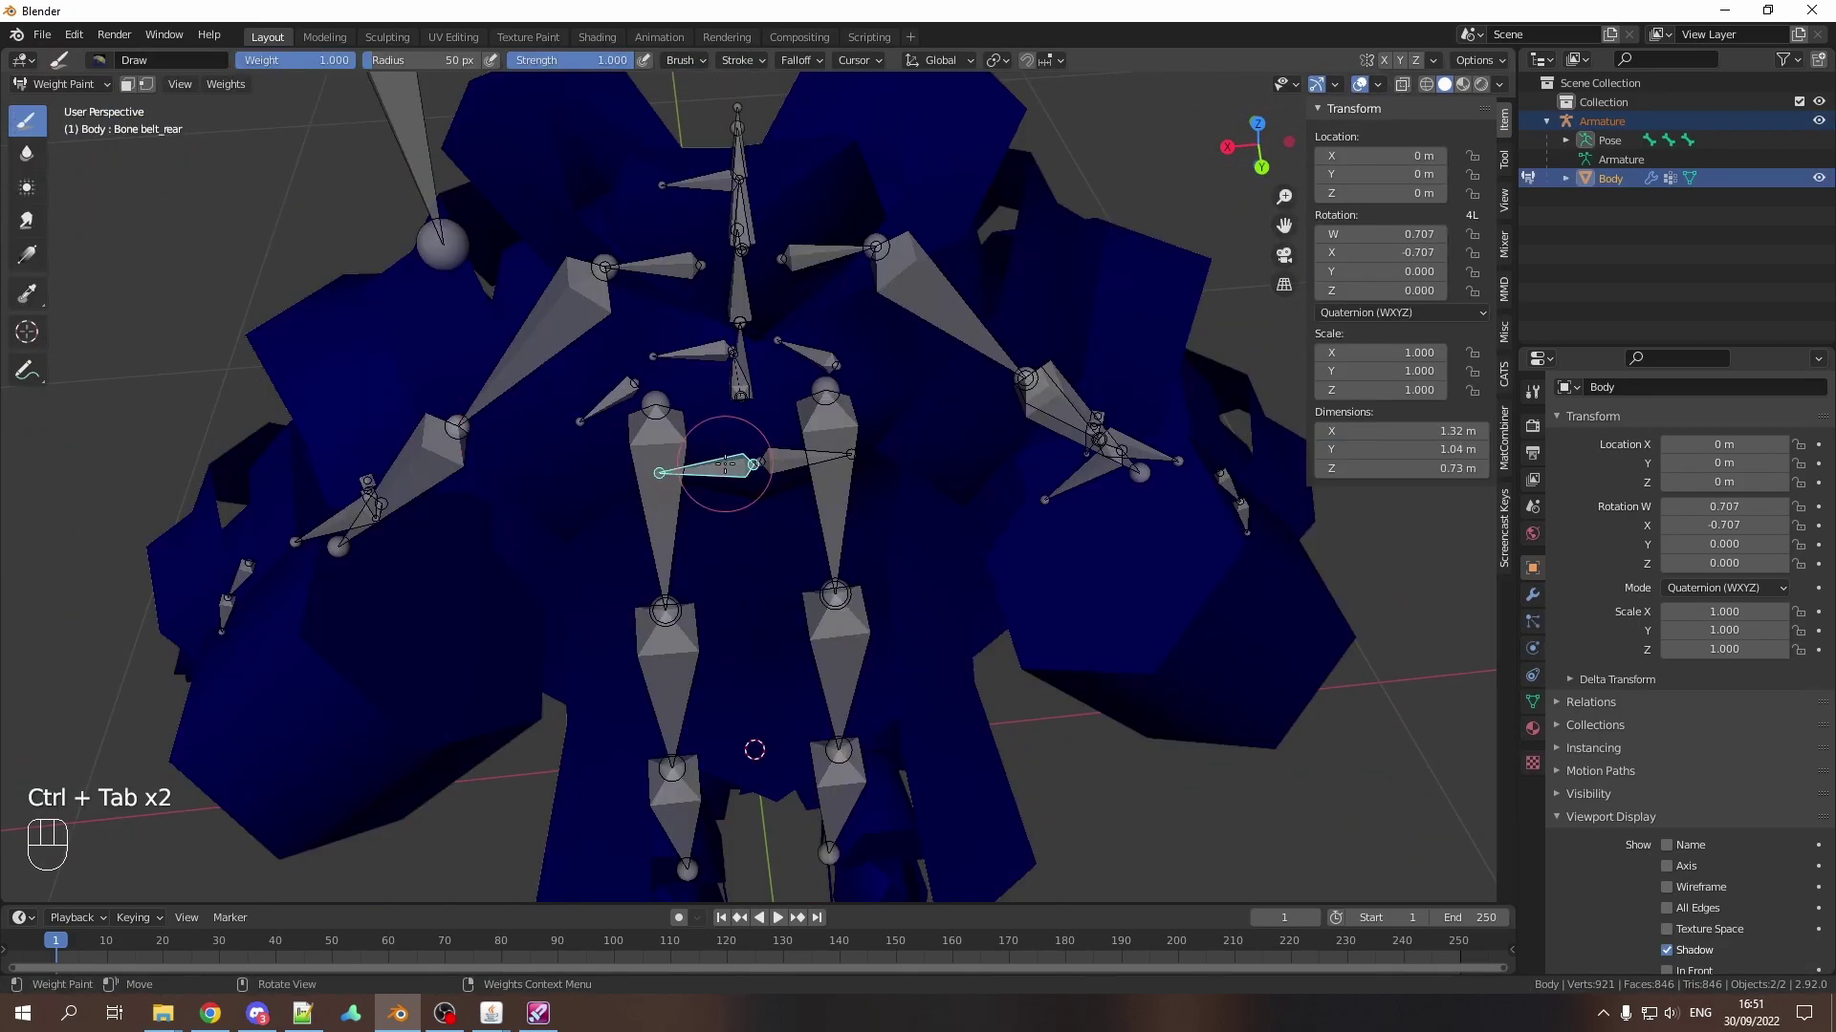
{"action": "key", "text": "g"}
{"action": "key", "text": "Escape"}
{"action": "key", "text": "g"}
{"action": "key", "text": "Escape"}
{"action": "scroll", "coordinate": [754, 330], "scroll_direction": "down", "scroll_amount": 3}
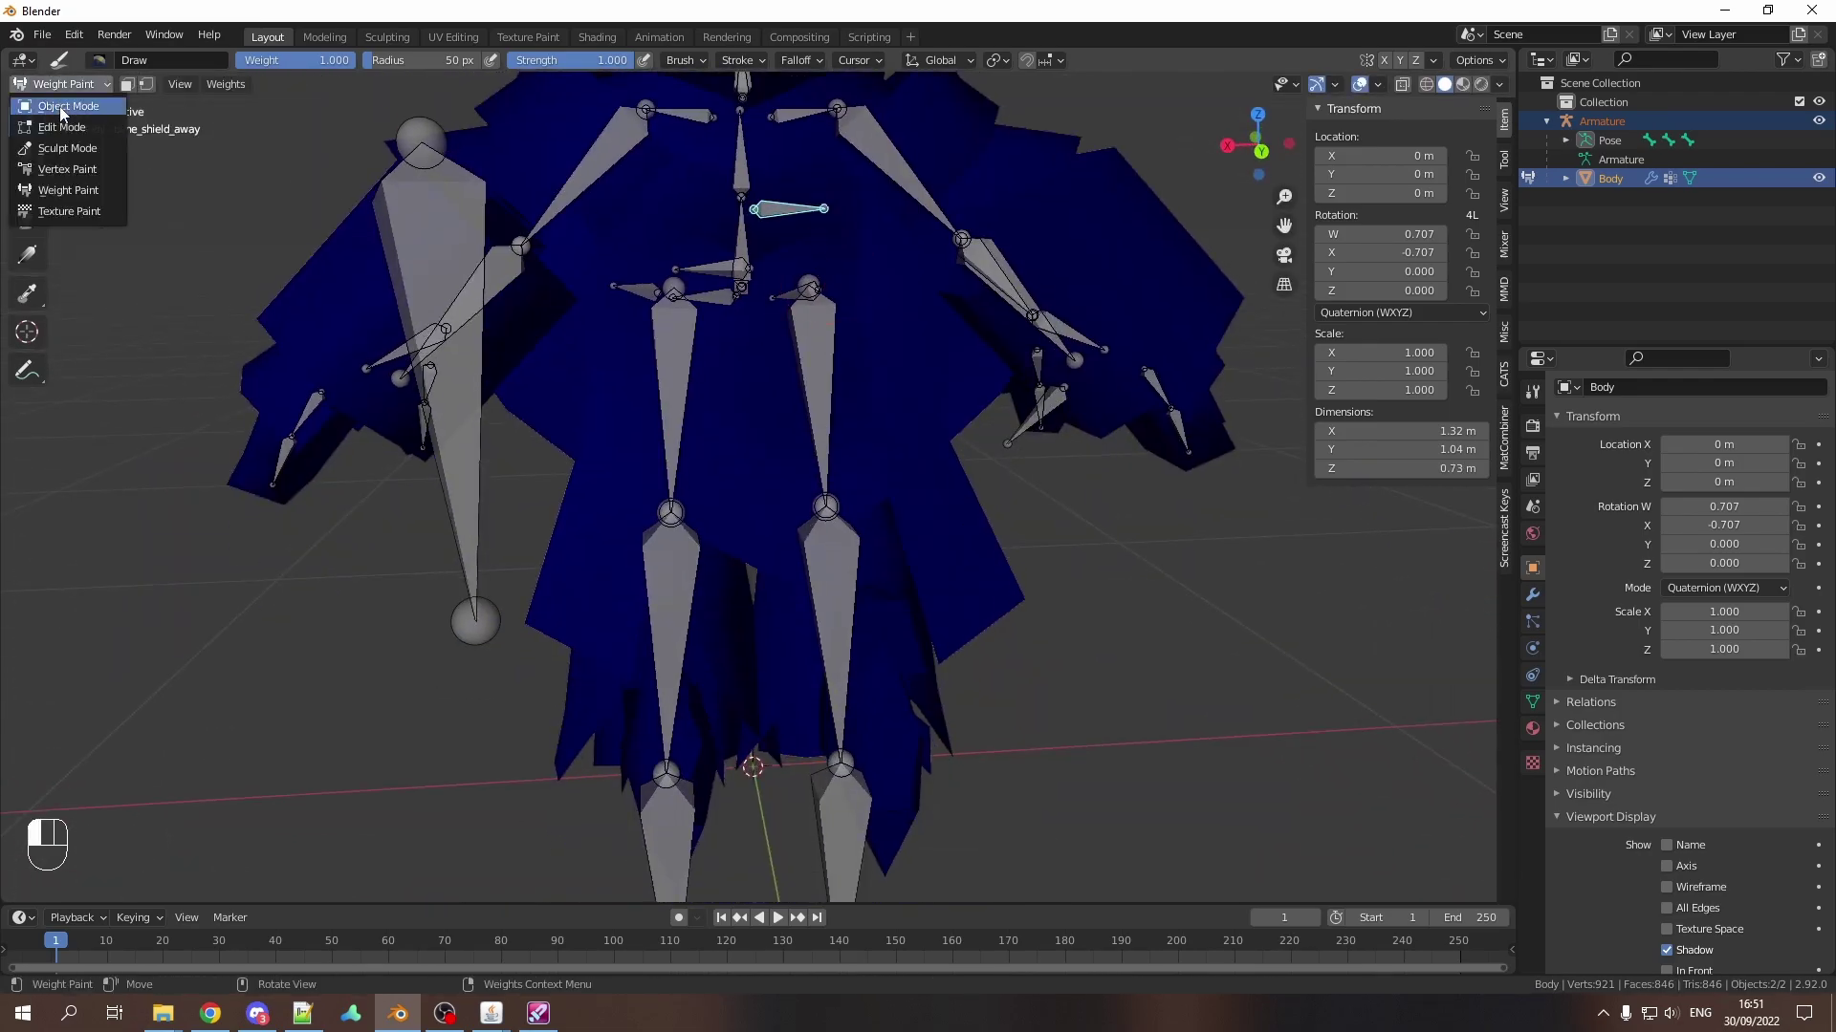
Step: Delete the remaining unneeded extra arm bones, leaving 32 bones
{"action": "key", "text": "Tab"}
{"action": "mouse_move", "coordinate": [717, 430]}
{"action": "middle_mouse_down"}
{"action": "mouse_move", "coordinate": [862, 488]}
{"action": "mouse_move", "coordinate": [754, 411]}
{"action": "mouse_move", "coordinate": [688, 431]}
{"action": "mouse_move", "coordinate": [774, 573]}
{"action": "middle_mouse_up"}
{"action": "left_click", "coordinate": [1058, 519]}
{"action": "key", "text": "Delete"}
{"action": "key", "text": "Delete"}
{"action": "left_click", "coordinate": [1091, 674]}
{"action": "key", "text": "Delete"}
{"action": "key", "text": "Delete"}
Step: Leave bone editing and switch the Armature to Pose Mode
{"action": "left_click", "coordinate": [774, 574]}
{"action": "key", "text": "ctrl+Tab"}
{"action": "key", "text": "ctrl+Tab"}
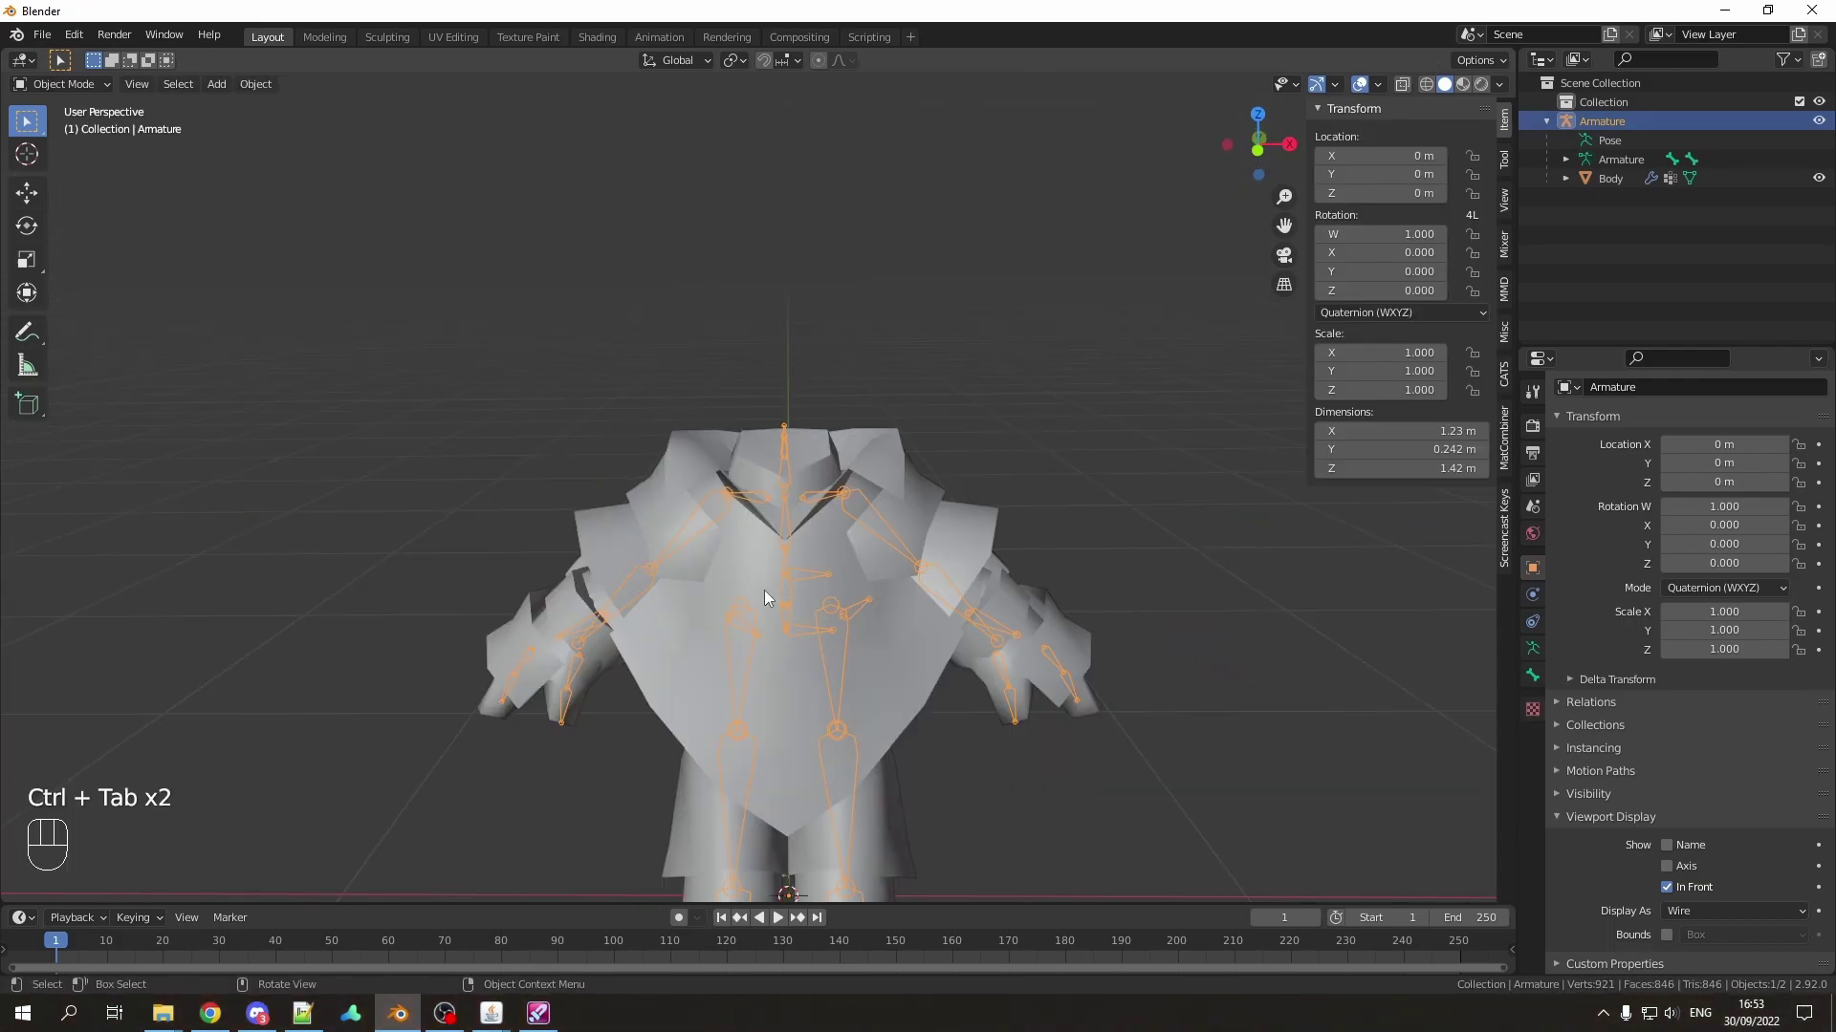
{"action": "left_click", "coordinate": [64, 149]}
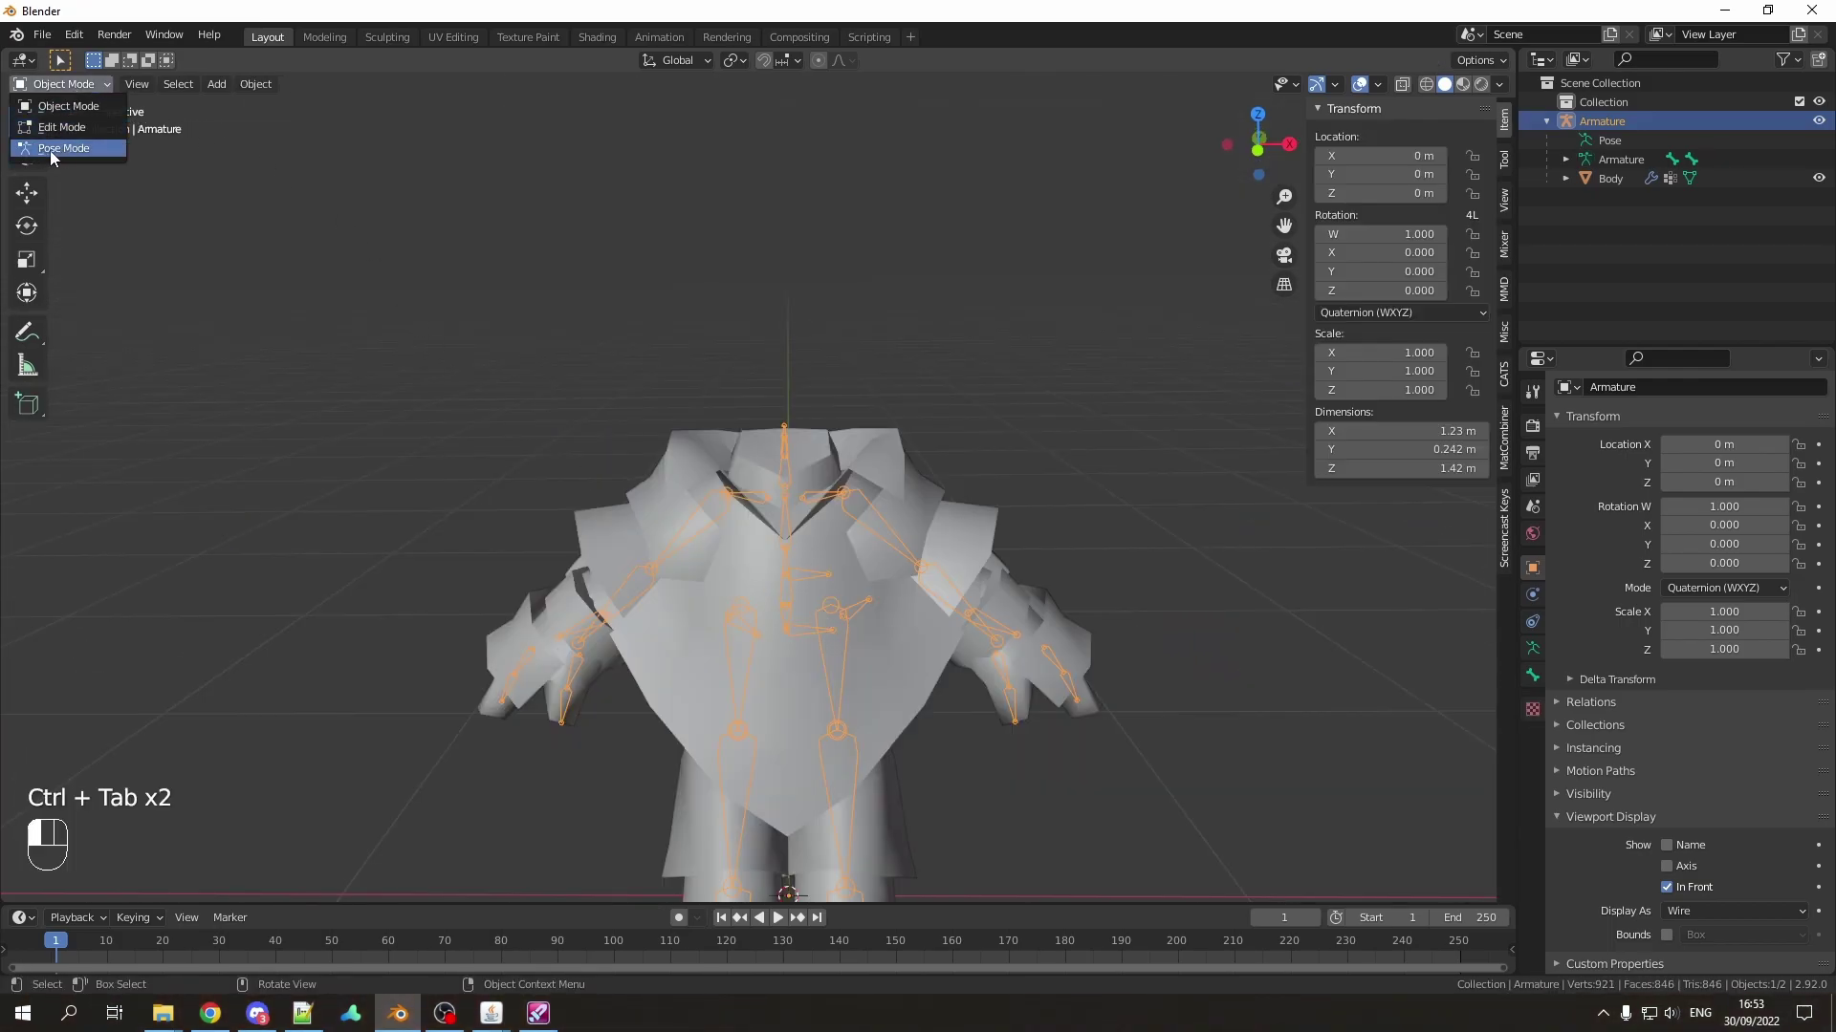
{"action": "middle_click_drag", "start_coordinate": [745, 519], "coordinate": [728, 459], "text": "shift"}
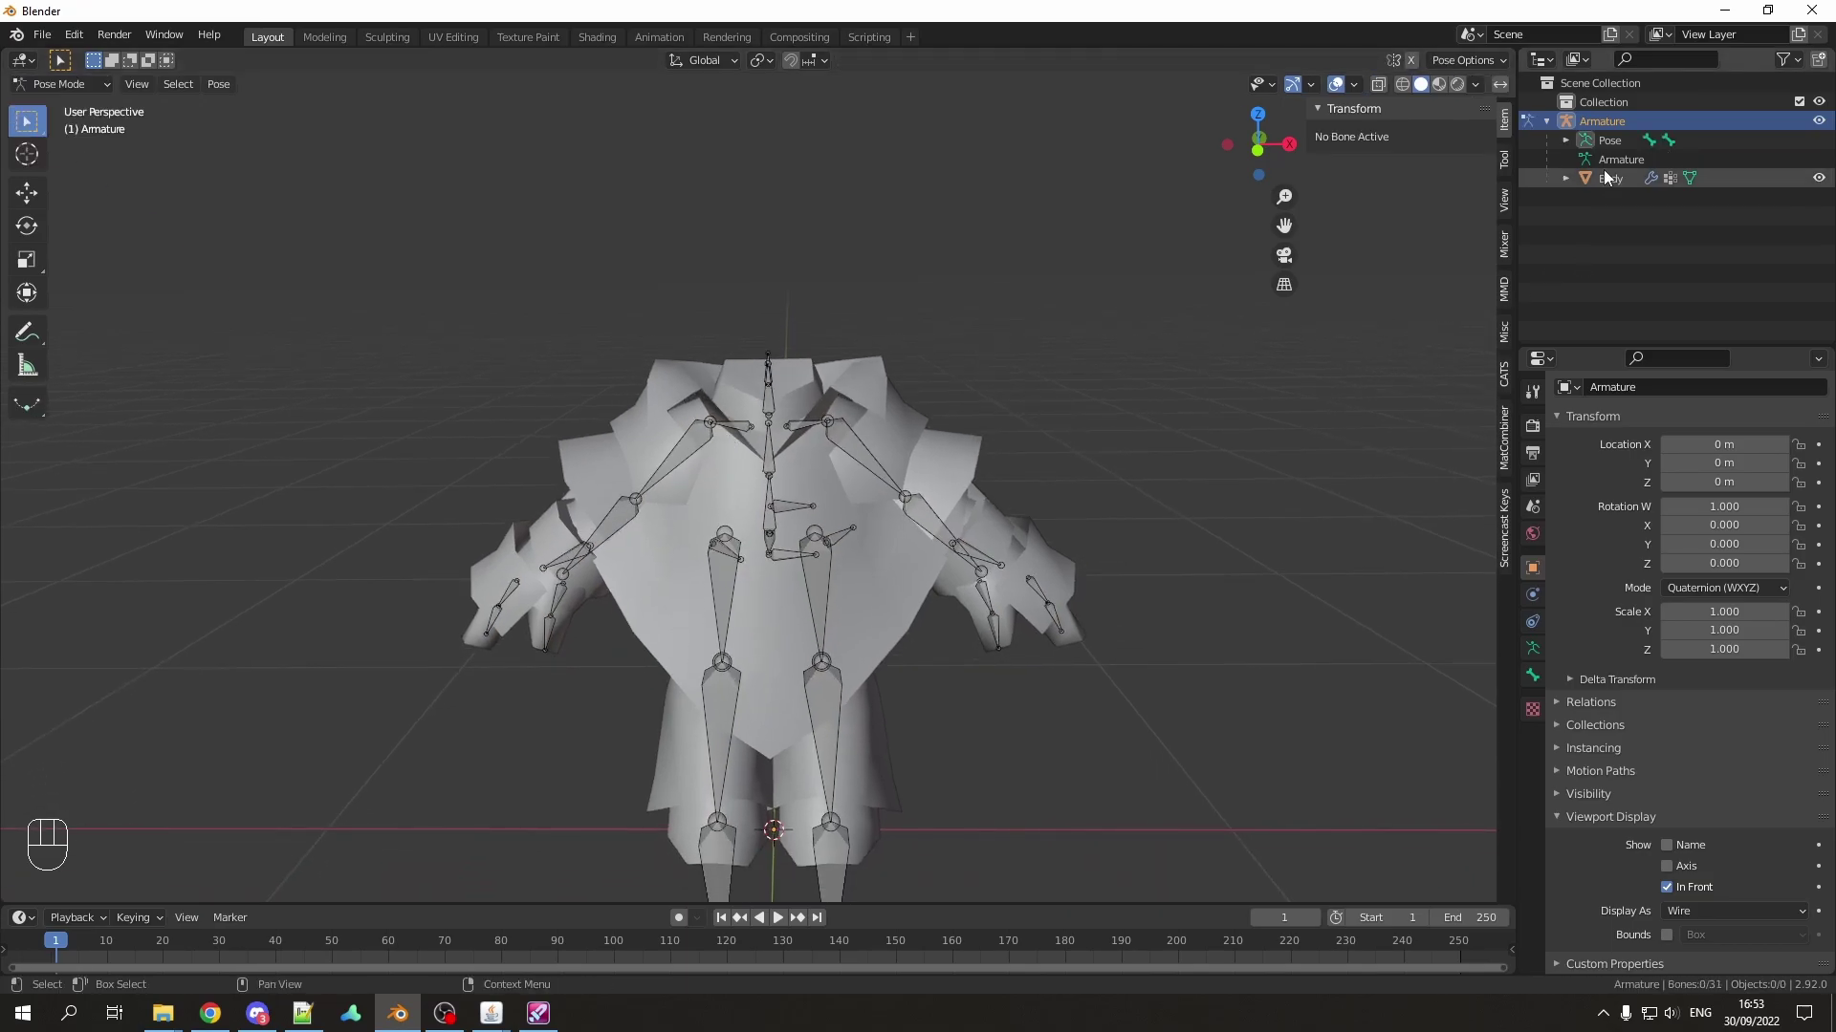
Step: Move the Bip01 Spine and Pelvis pose bones to confirm the Body mesh follows
{"action": "left_click", "coordinate": [1607, 141]}
{"action": "left_click", "coordinate": [1646, 178], "text": "shift"}
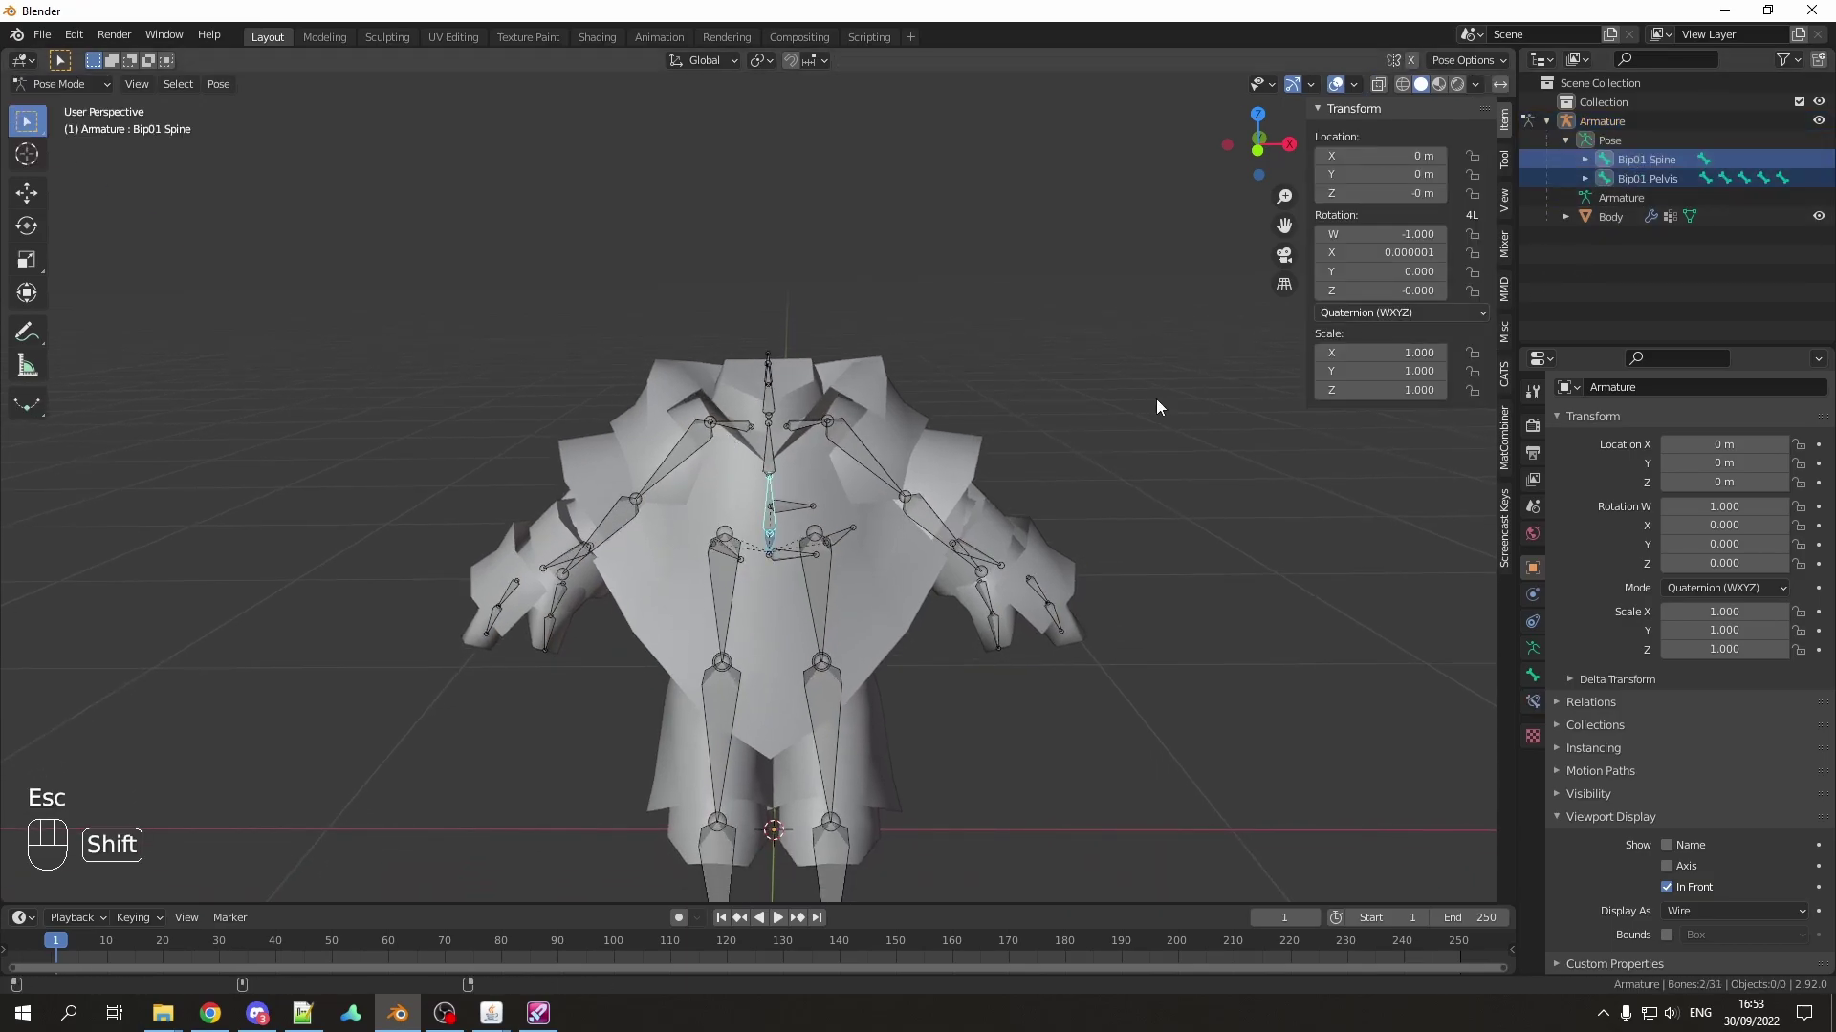
{"action": "key", "text": "g"}
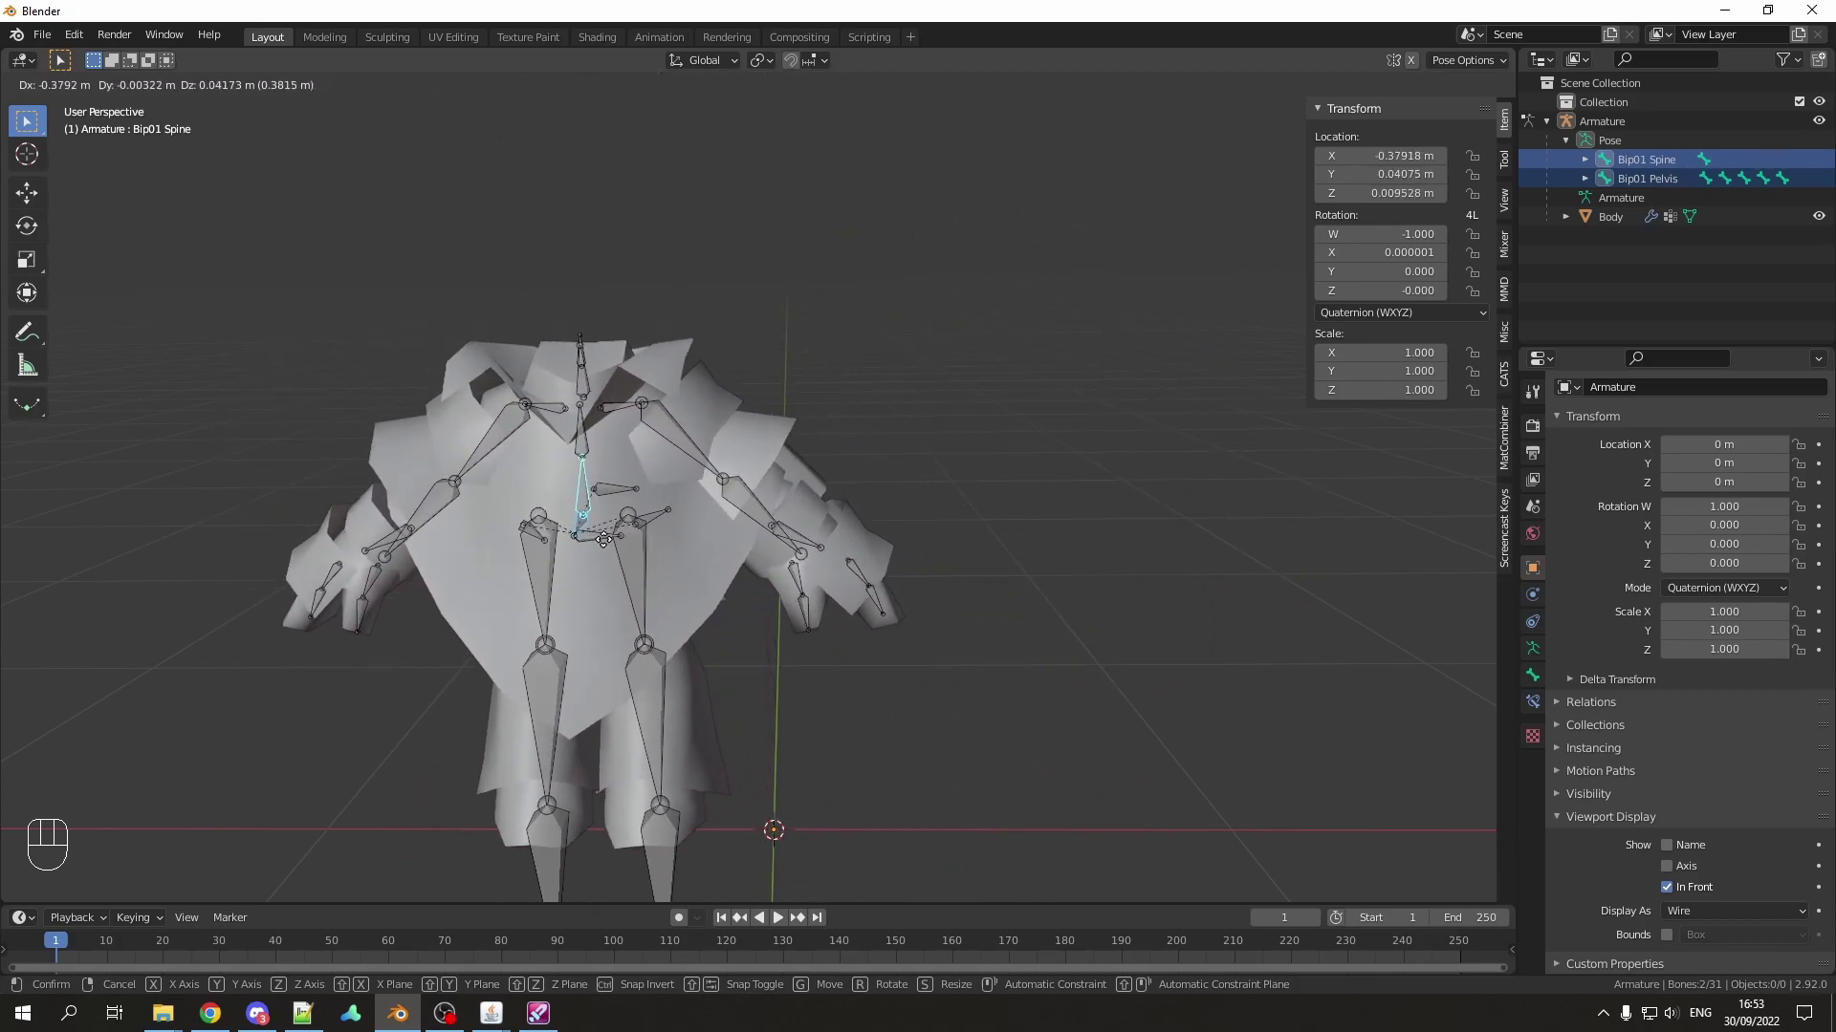
{"action": "key", "text": "Escape"}
{"action": "scroll", "coordinate": [813, 317], "scroll_direction": "up", "scroll_amount": 2}
{"action": "left_click", "coordinate": [1645, 183], "text": "shift"}
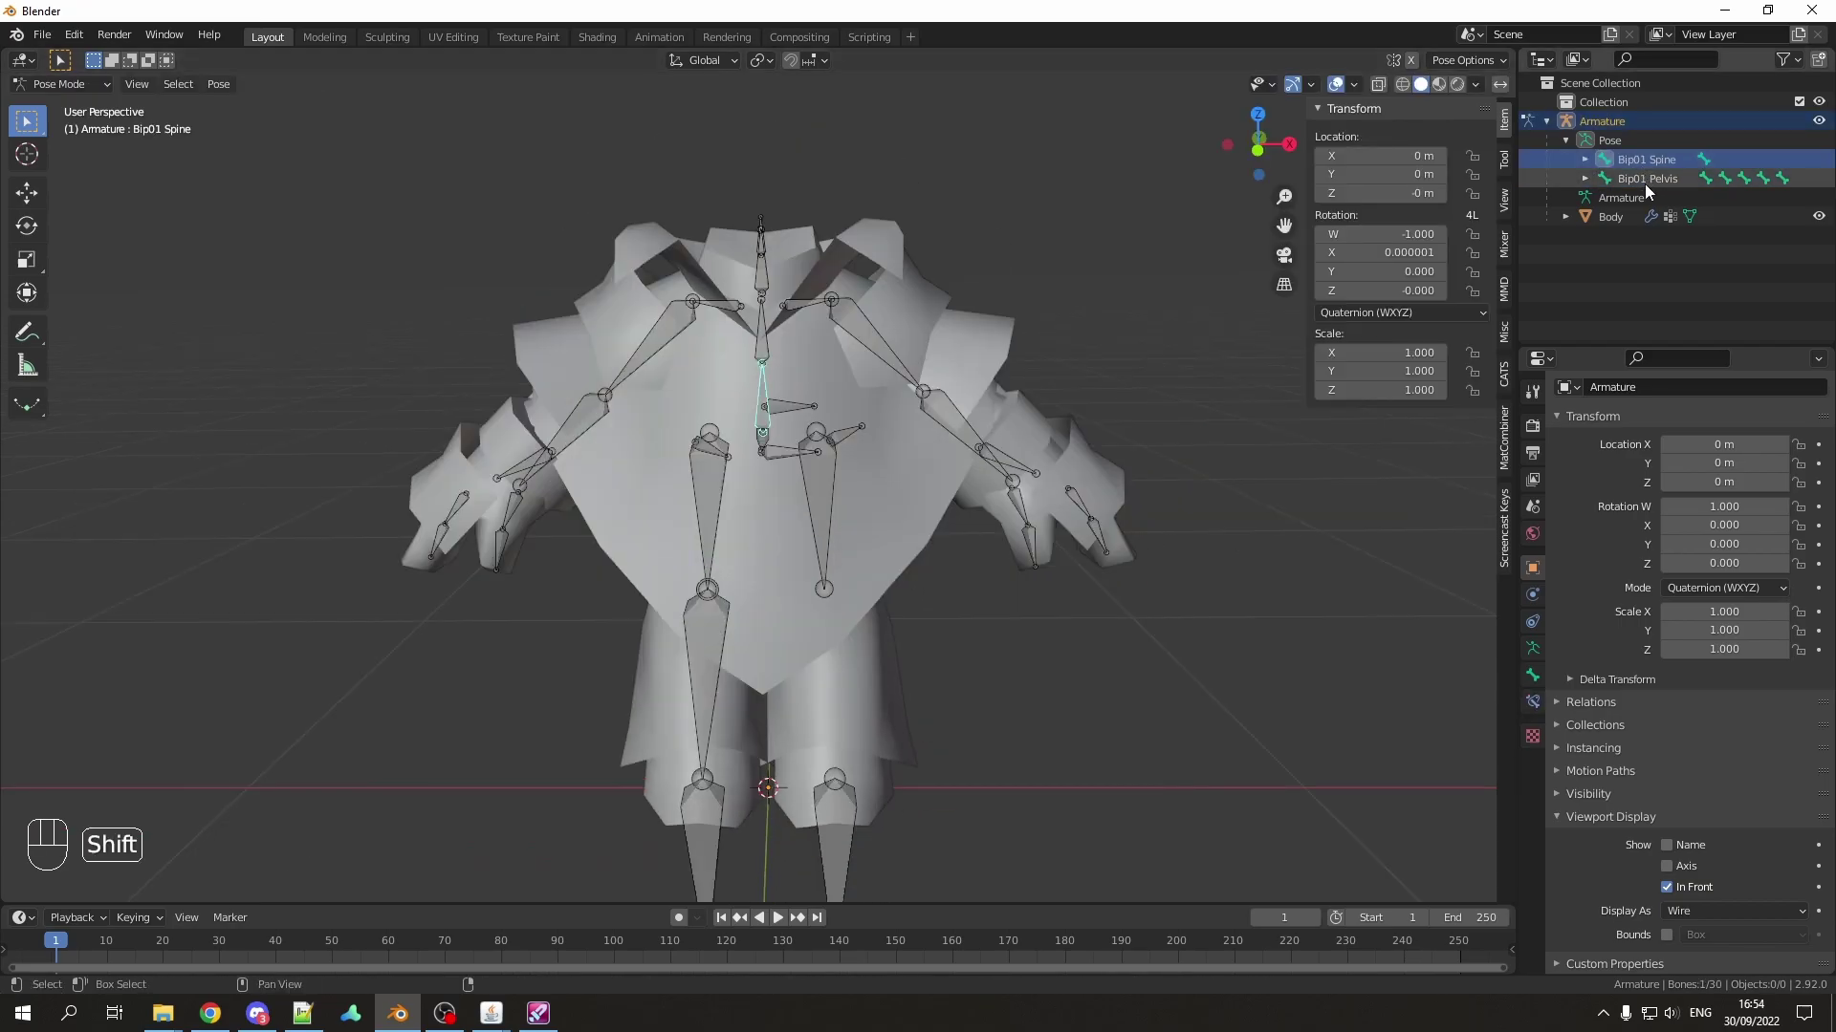
{"action": "key", "text": "g"}
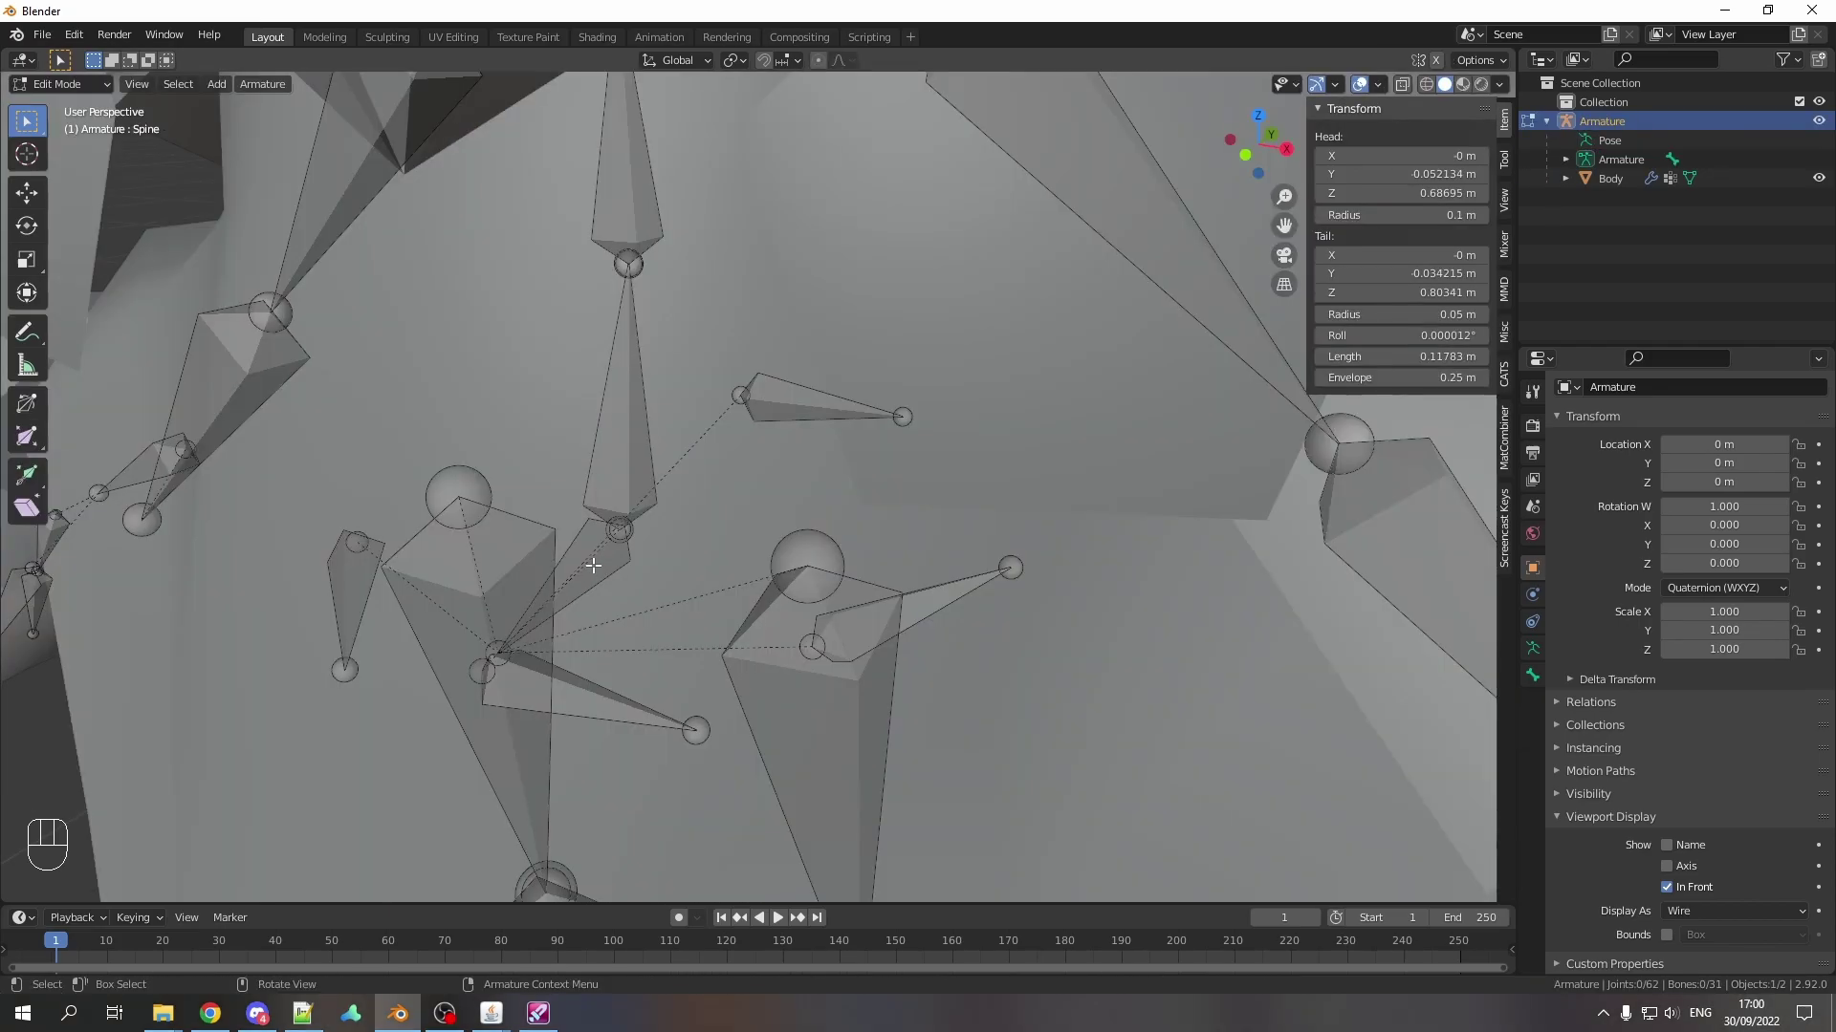
Step: Isolate the Spine and Hip bones and view them from the side
{"action": "left_click", "coordinate": [625, 458], "text": "shift"}
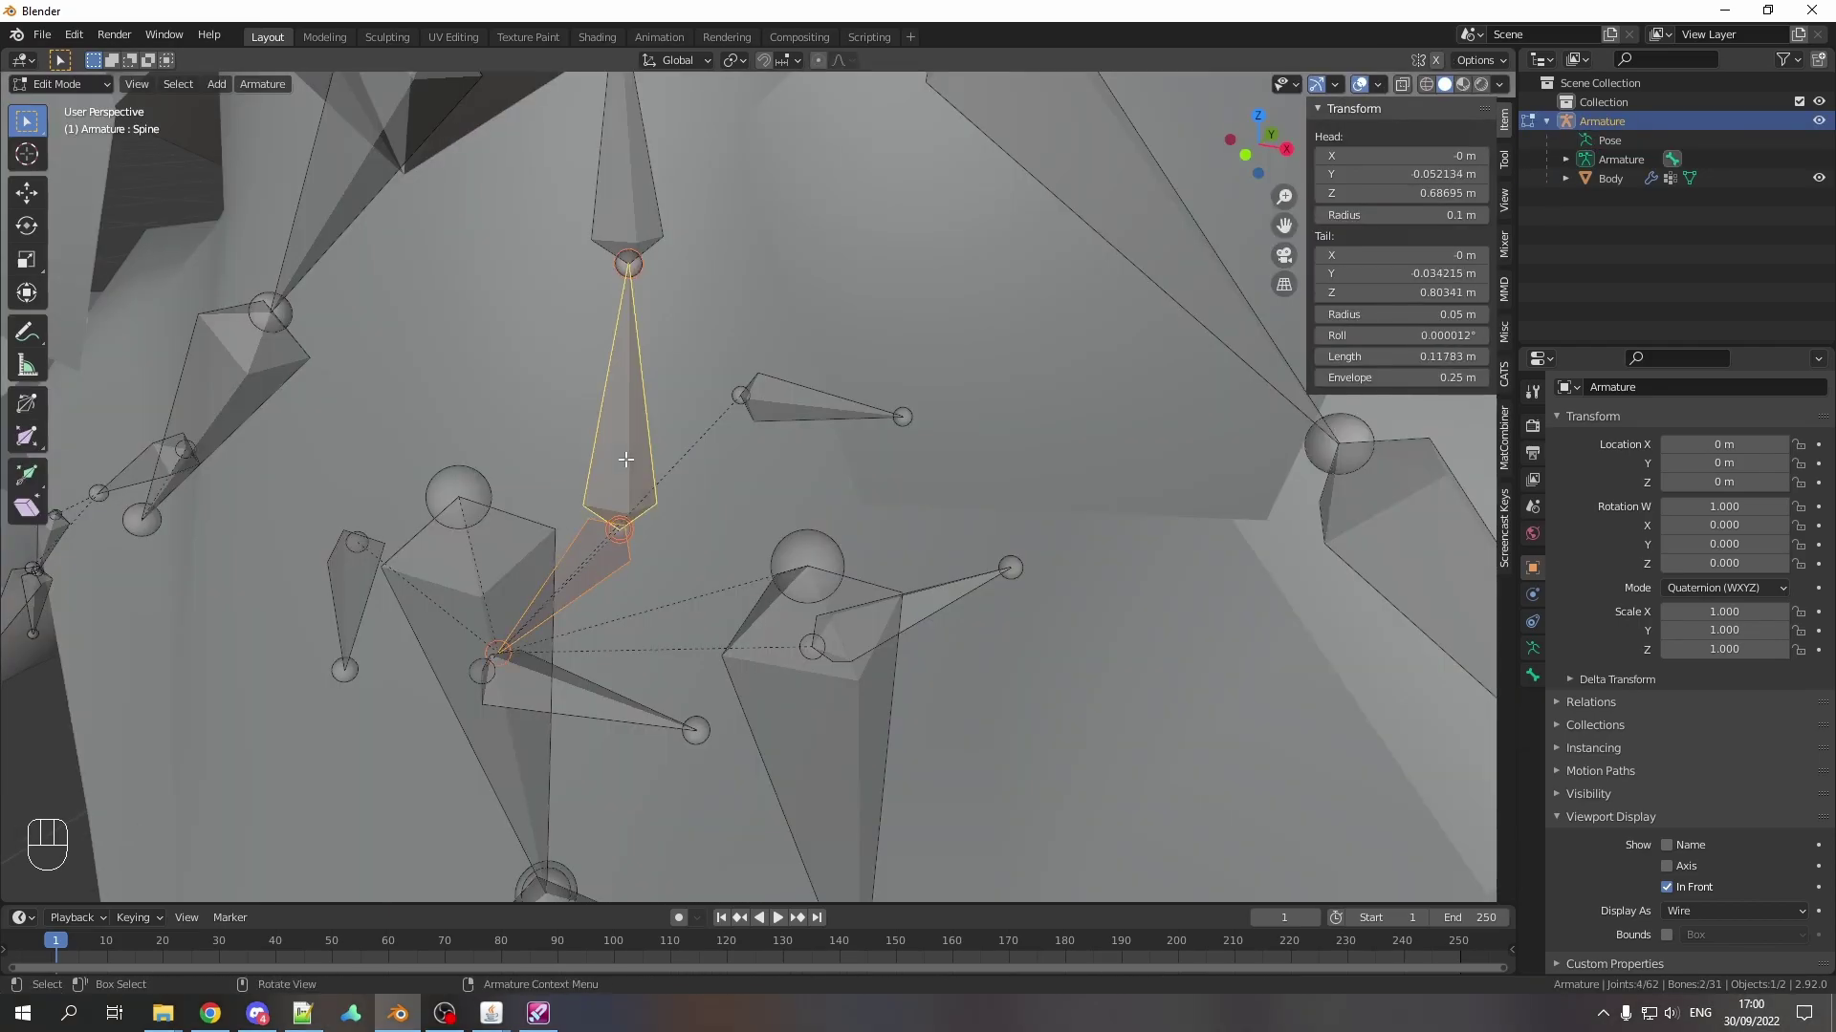
{"action": "key", "text": "shift+h"}
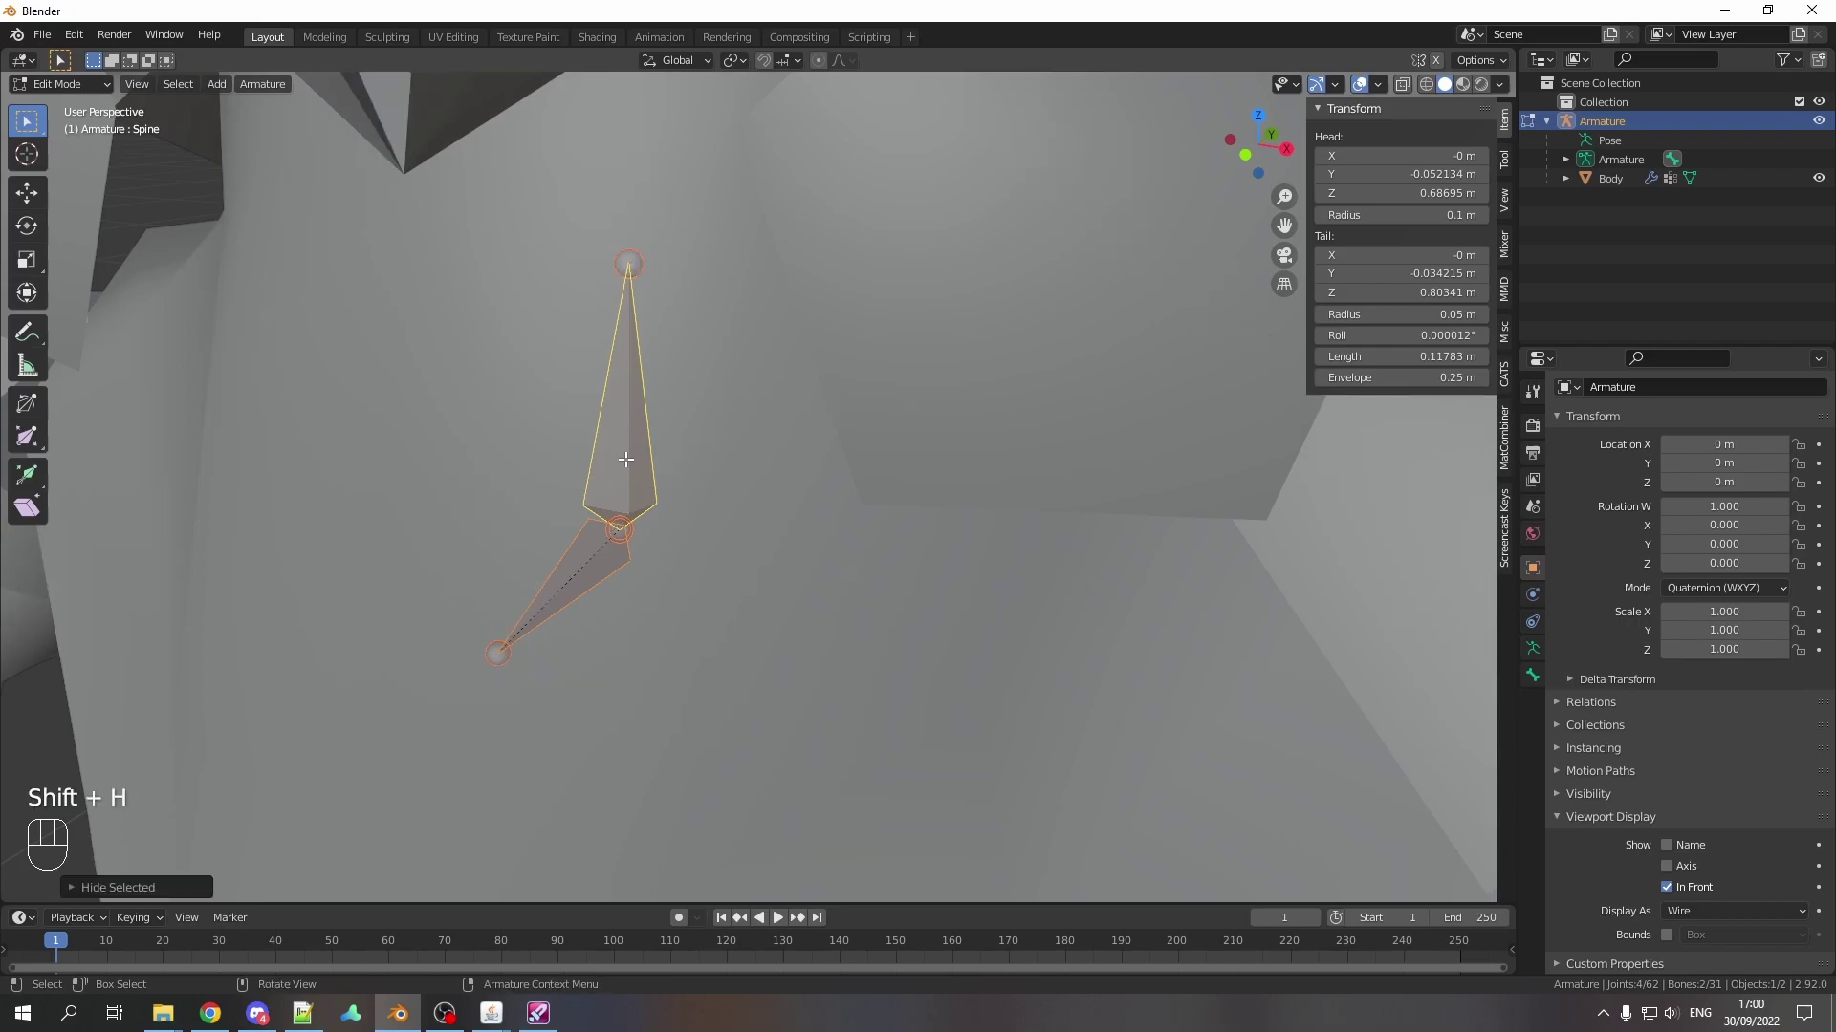
{"action": "key", "text": "KP_3"}
{"action": "scroll", "coordinate": [626, 460], "scroll_direction": "up", "scroll_amount": 3}
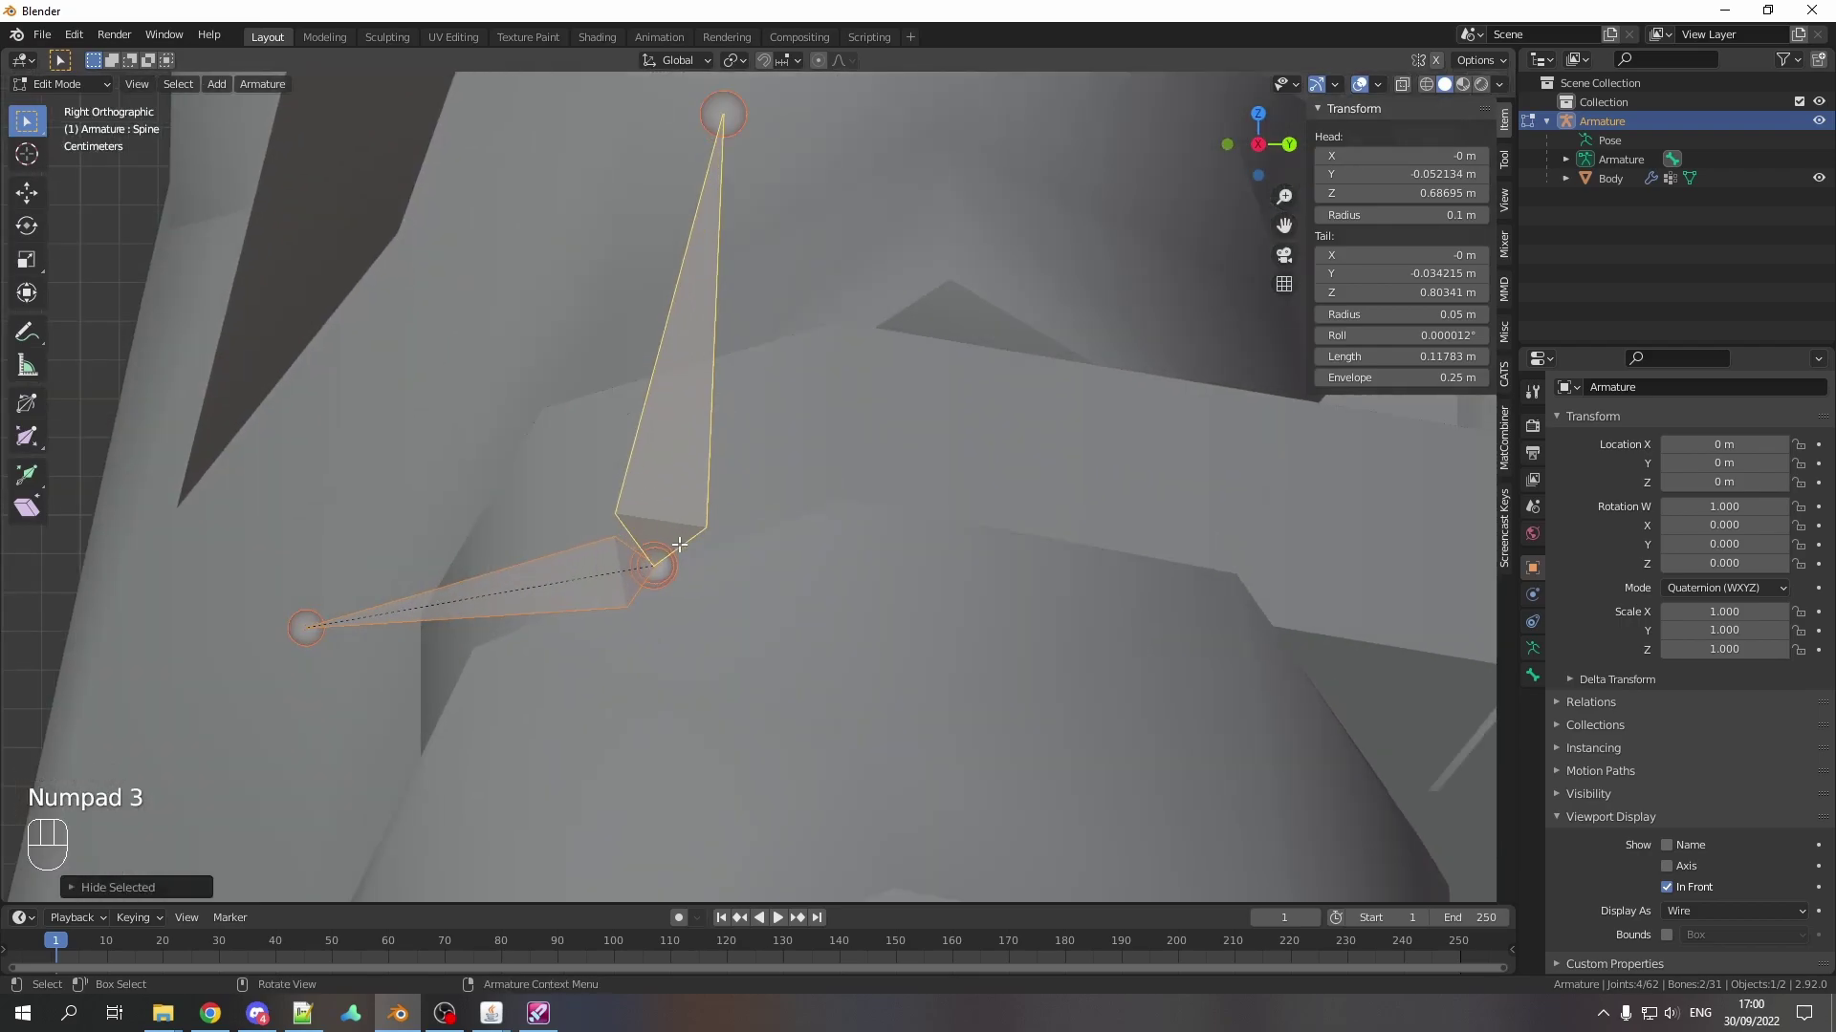
Step: Move the Spine's lower joint and both Hip joints so the short Hip bone sits end to end below Spine
{"action": "left_click", "coordinate": [635, 575]}
{"action": "key", "text": "g"}
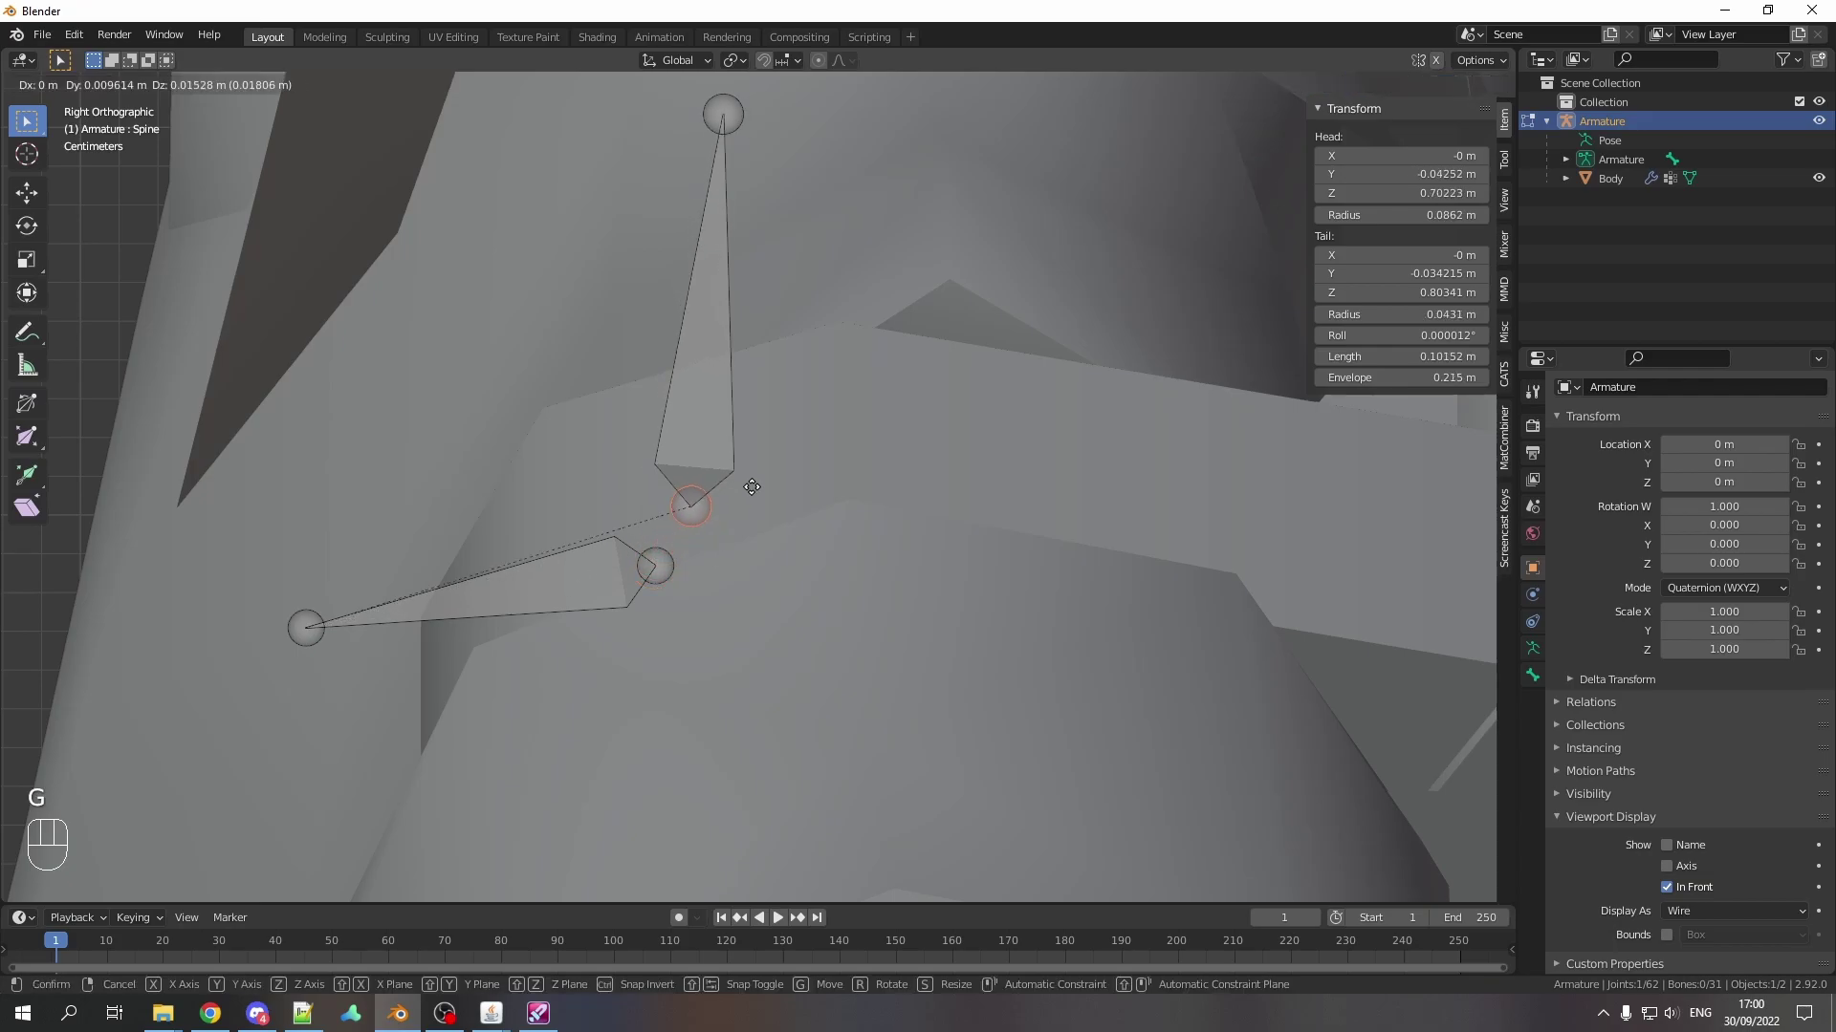
{"action": "left_click", "coordinate": [774, 462]}
{"action": "left_click", "coordinate": [305, 619]}
{"action": "key", "text": "g"}
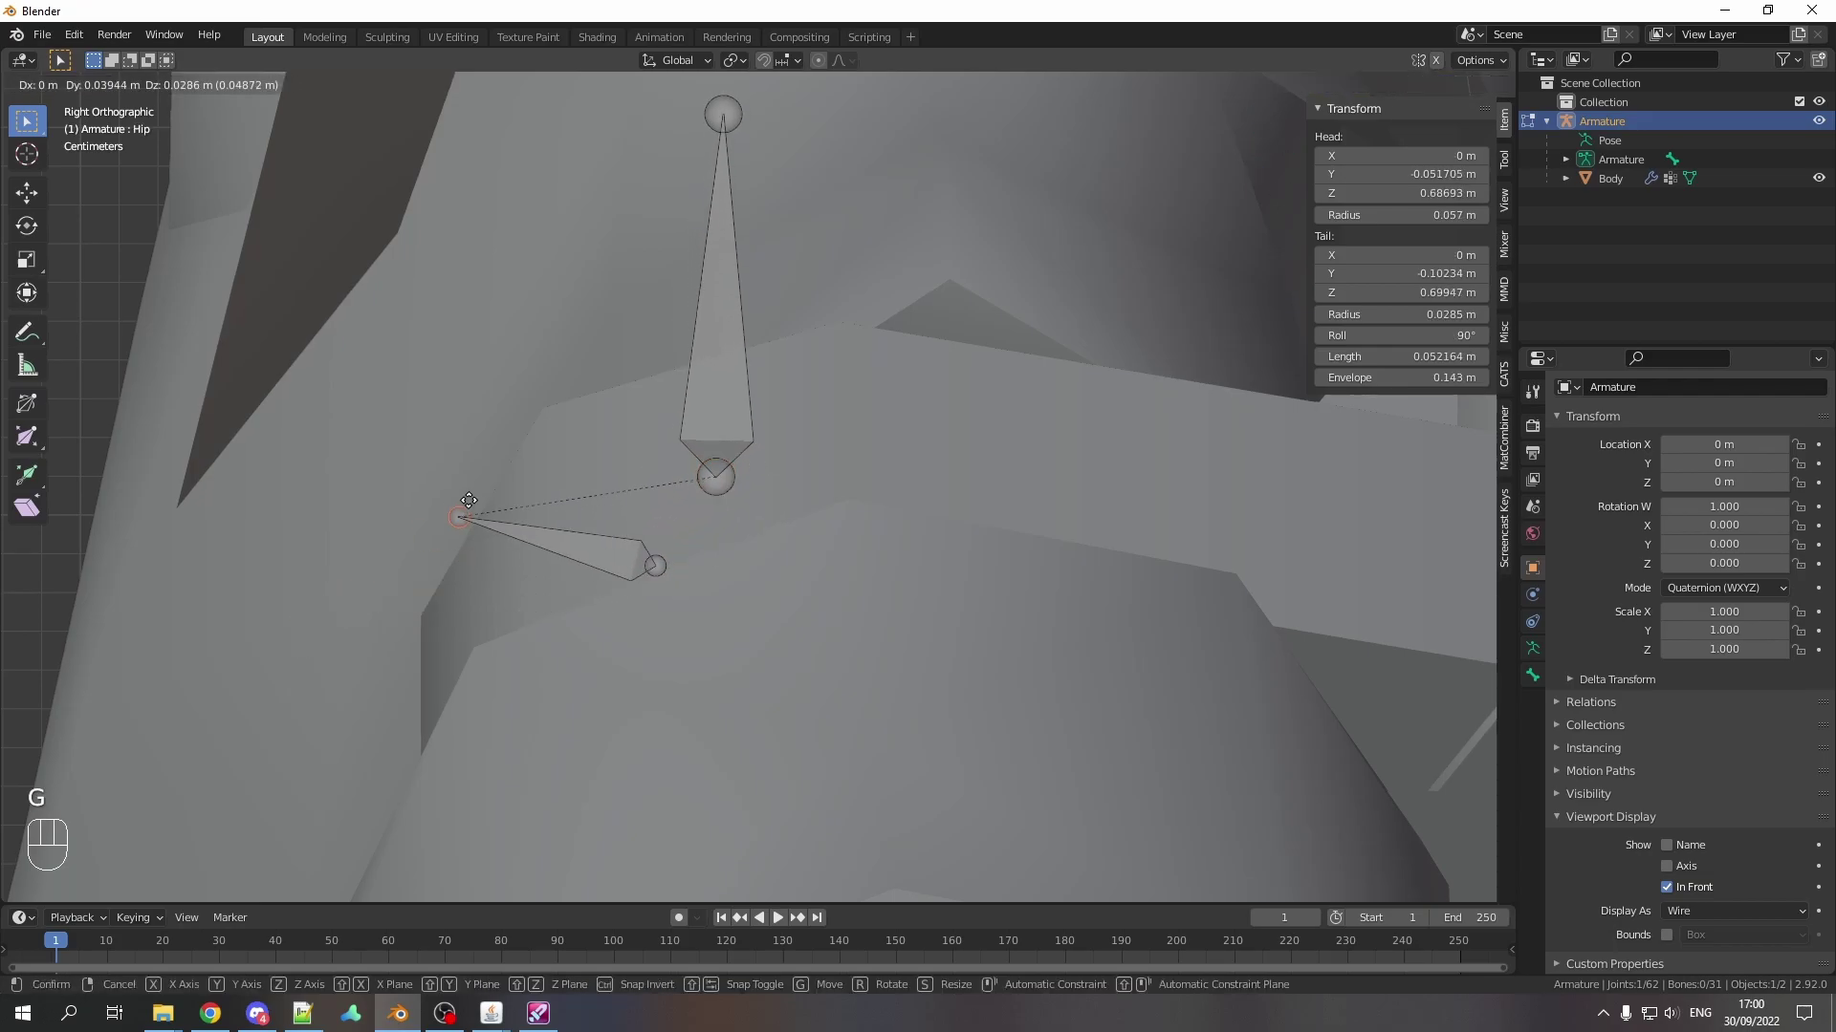
{"action": "left_click", "coordinate": [653, 470]}
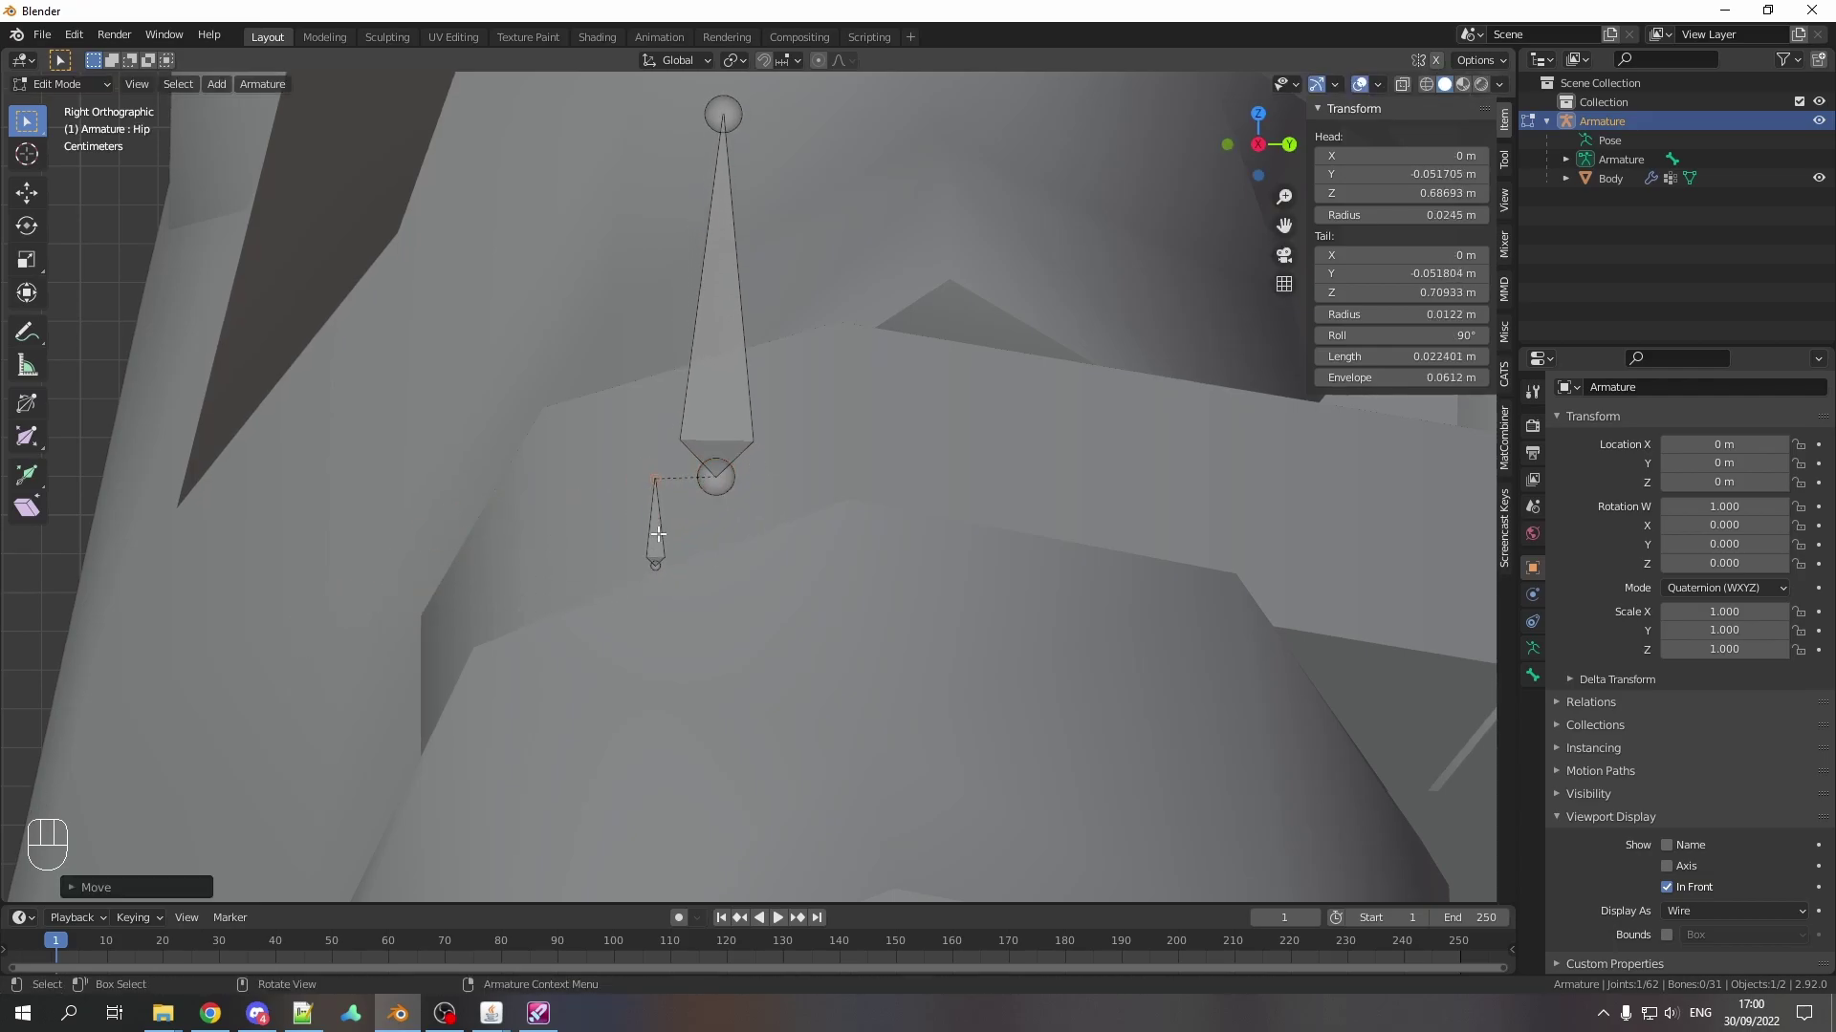
{"action": "key", "text": "g"}
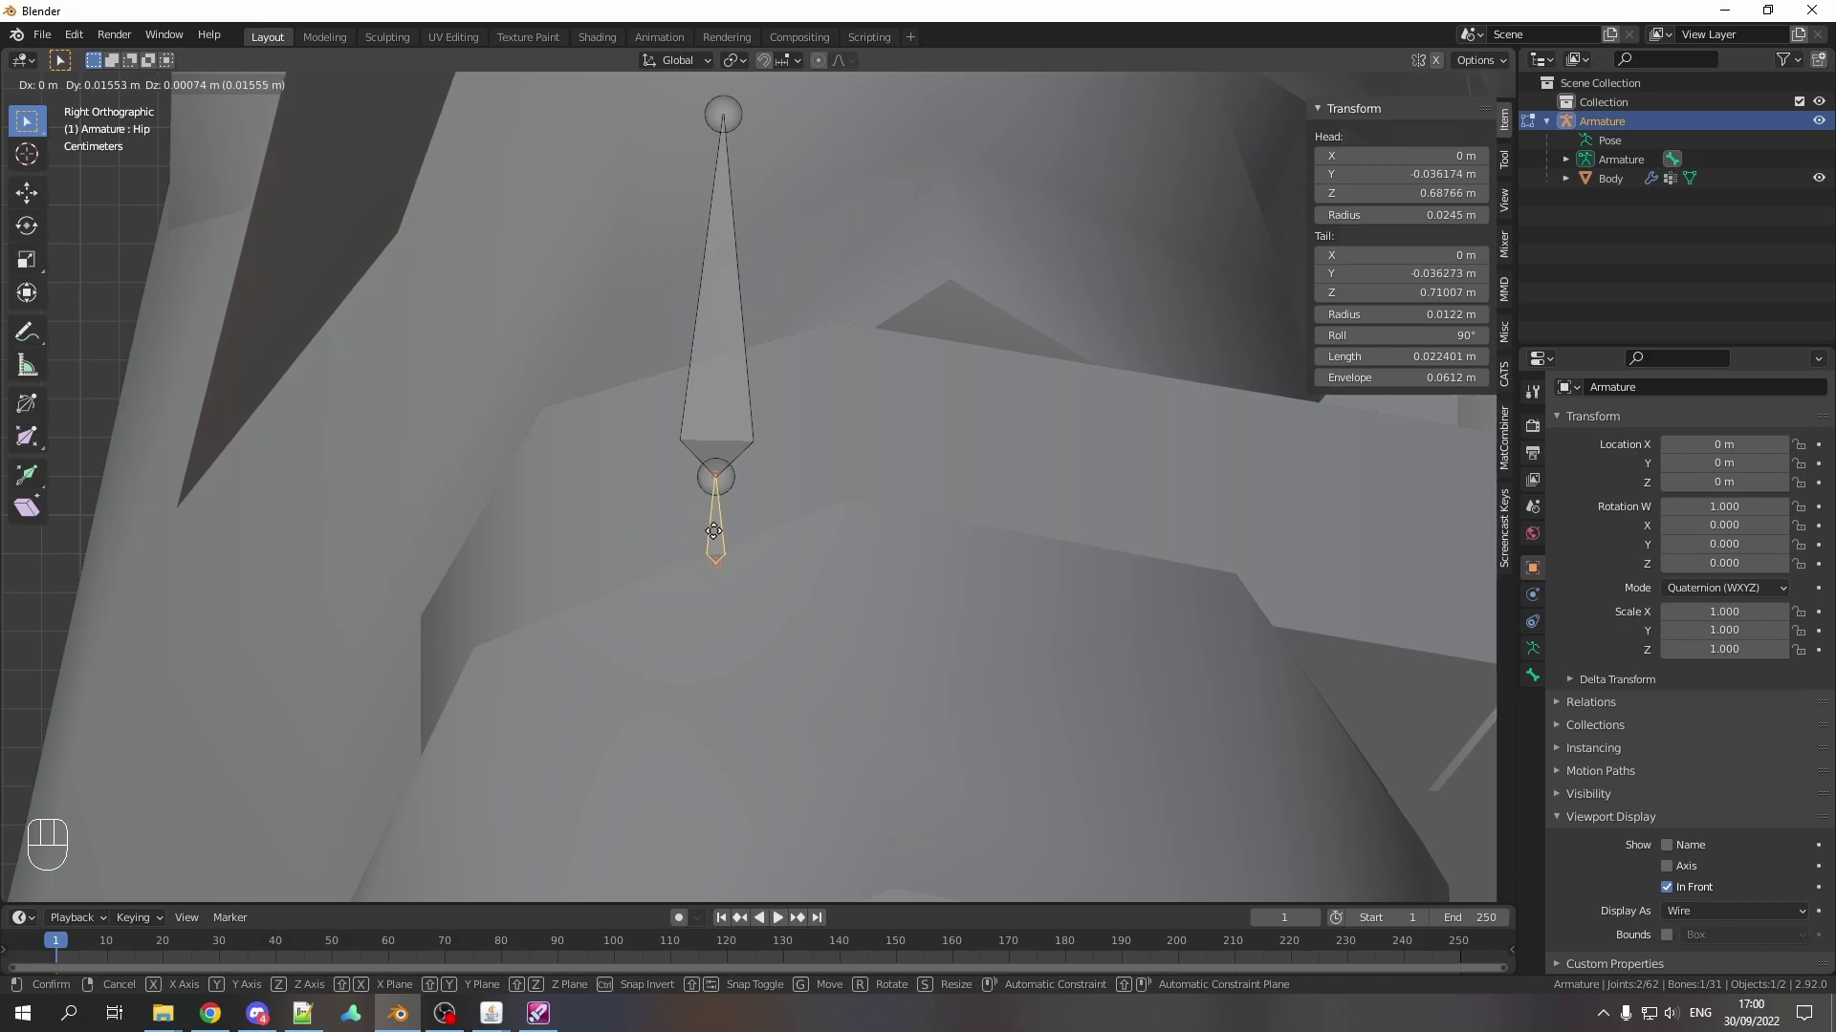
{"action": "left_click", "coordinate": [713, 532]}
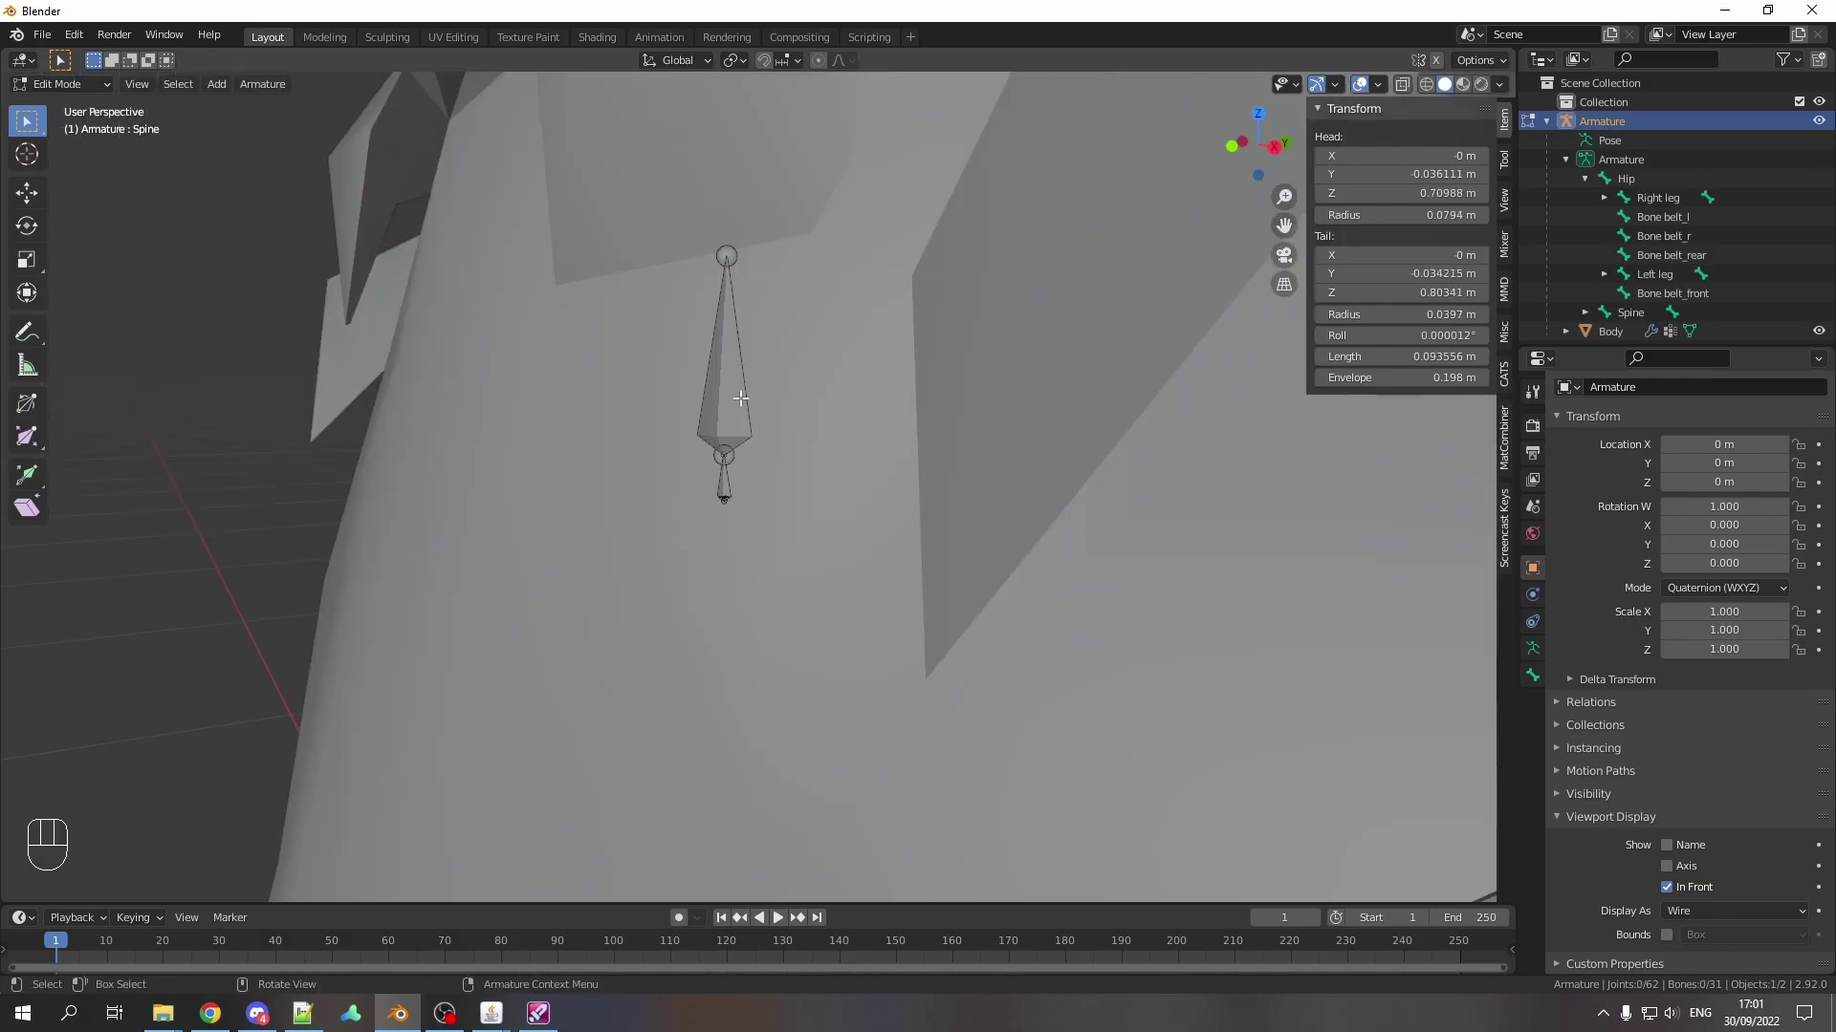
Step: Parent the Spine bone under the Hip bone with Ctrl+P
{"action": "left_click", "coordinate": [740, 431]}
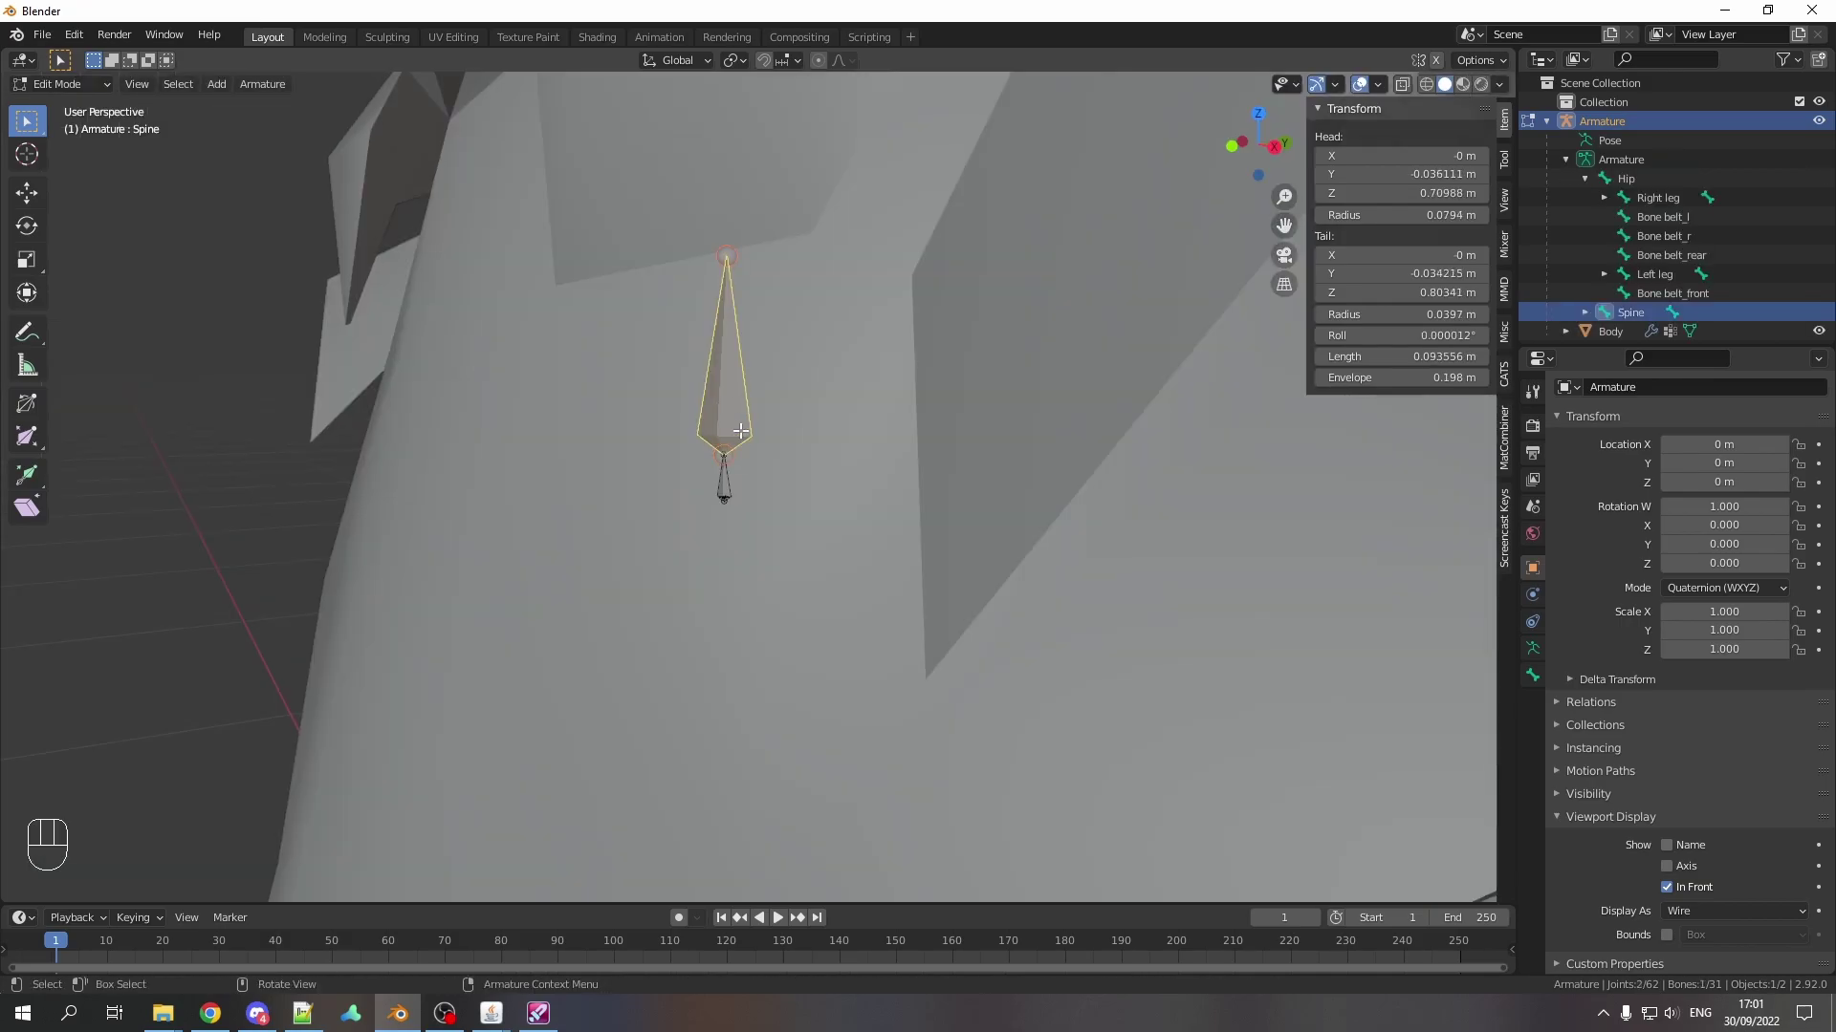
{"action": "left_click", "coordinate": [723, 487], "text": "shift"}
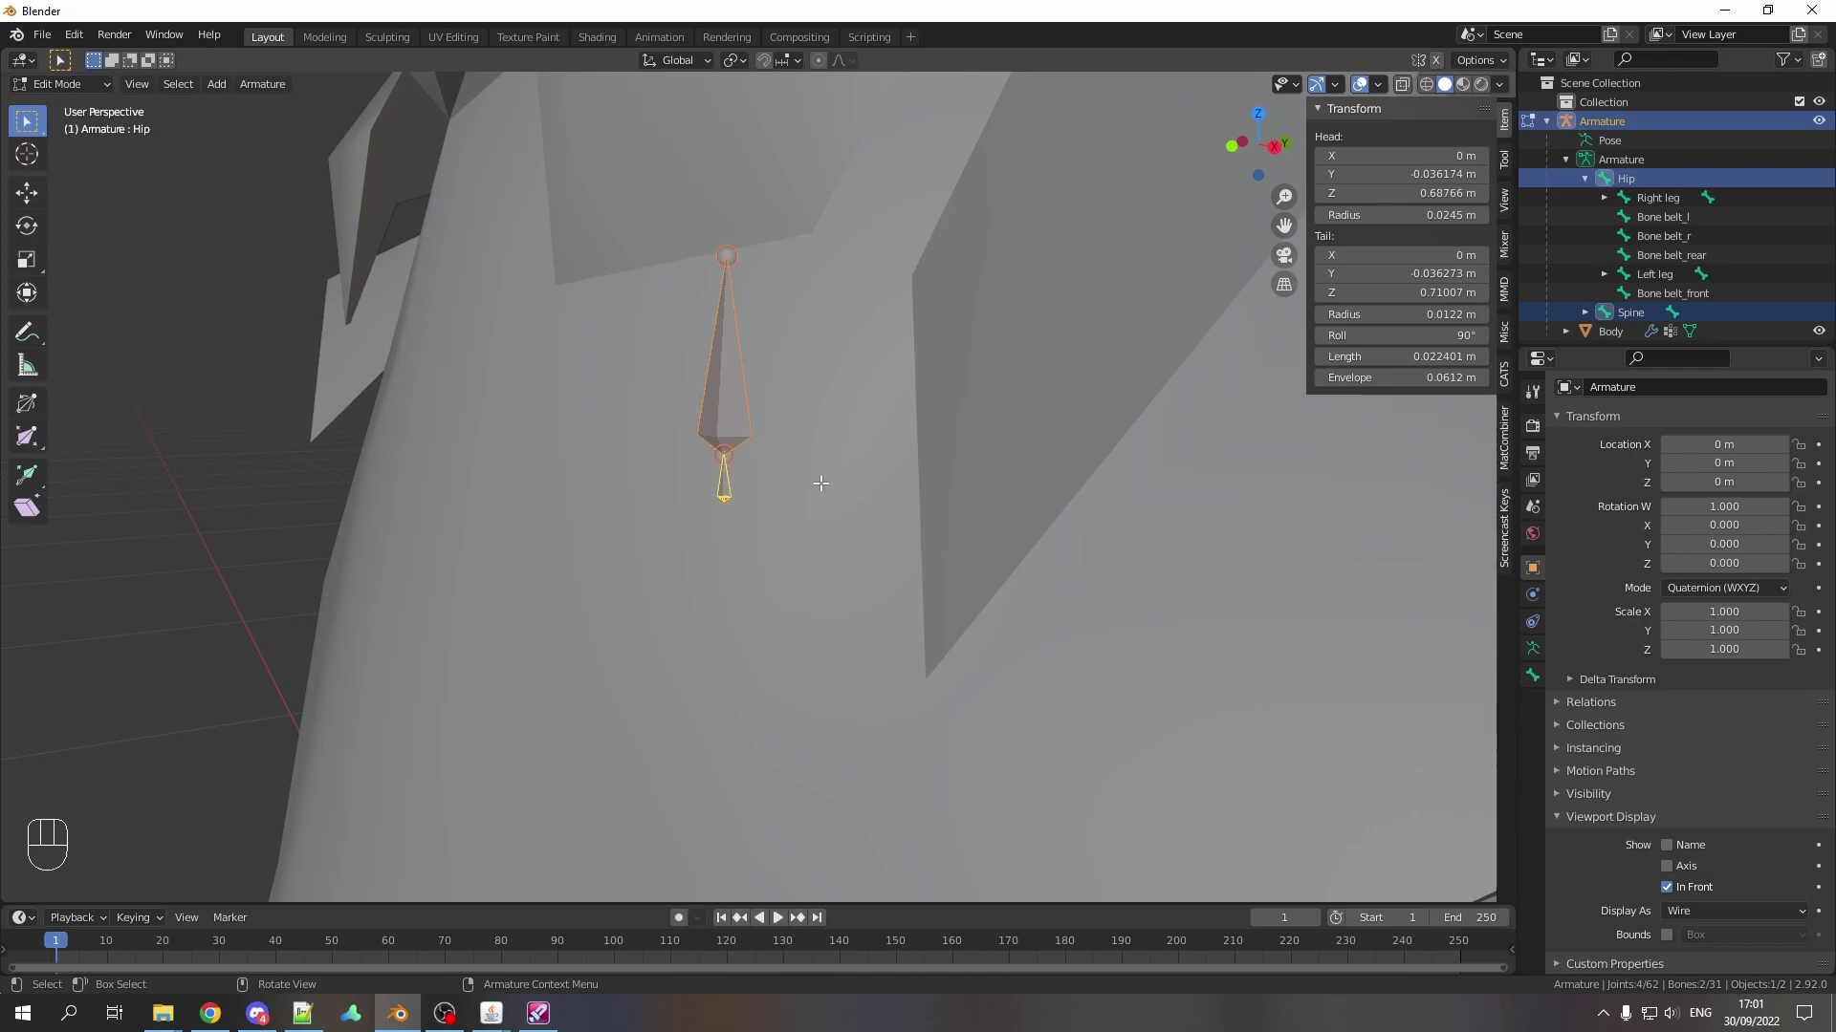
{"action": "key", "text": "ctrl+p"}
{"action": "left_click", "coordinate": [822, 488]}
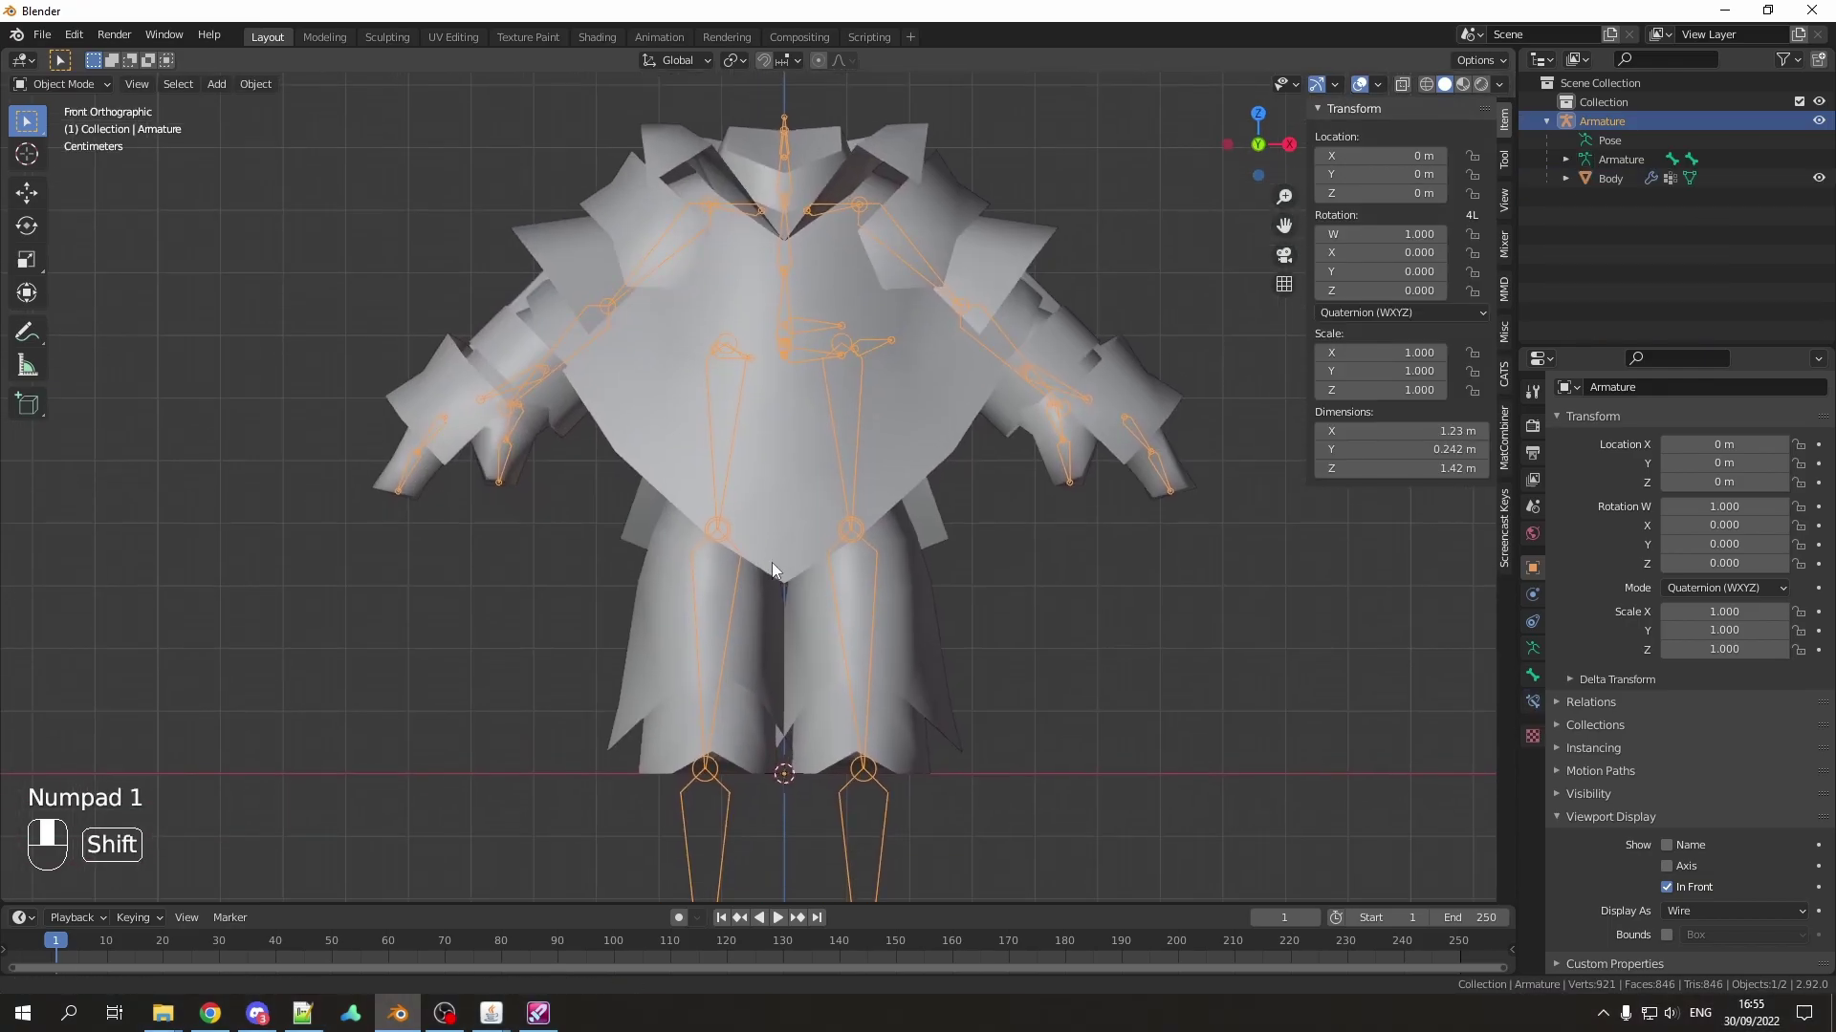
Step: In Edit Mode rename the leg and pelvis bones to plain names like Left ankle, Right knee and Hip
{"action": "key", "text": "Tab"}
{"action": "middle_click_drag", "start_coordinate": [847, 615], "coordinate": [830, 571], "text": "shift"}
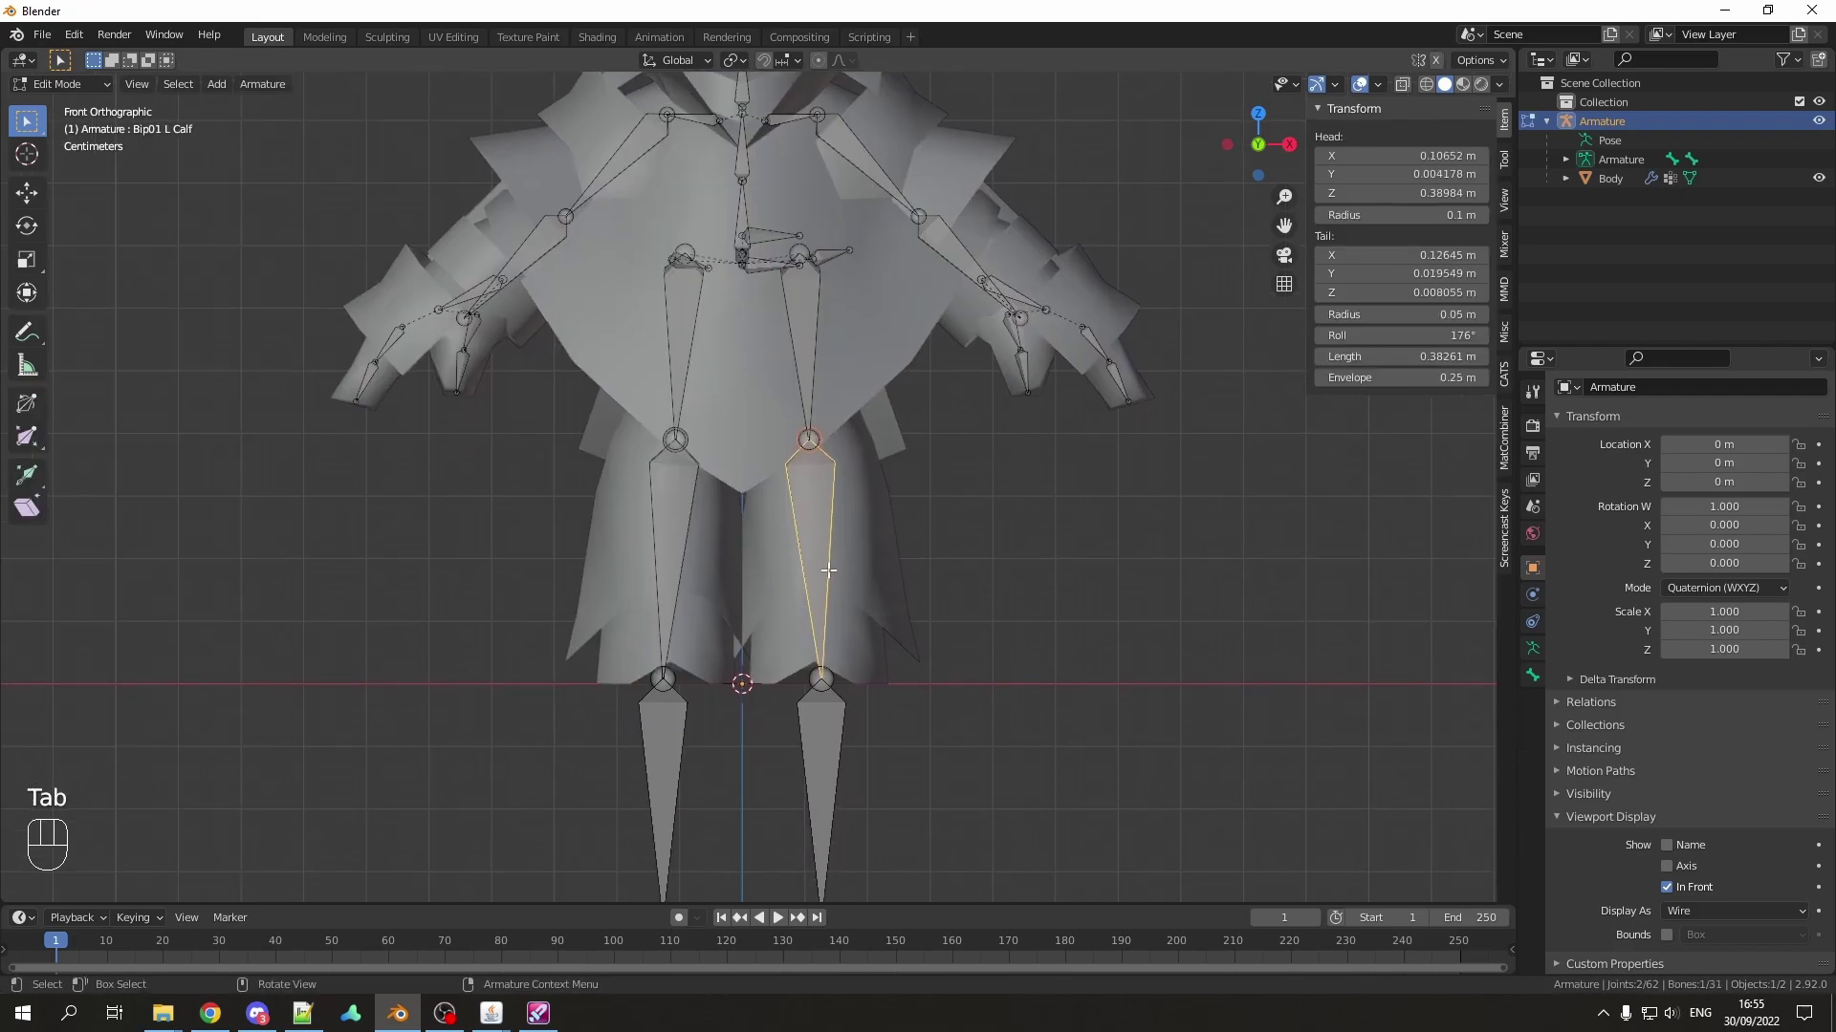
{"action": "left_click", "coordinate": [832, 750]}
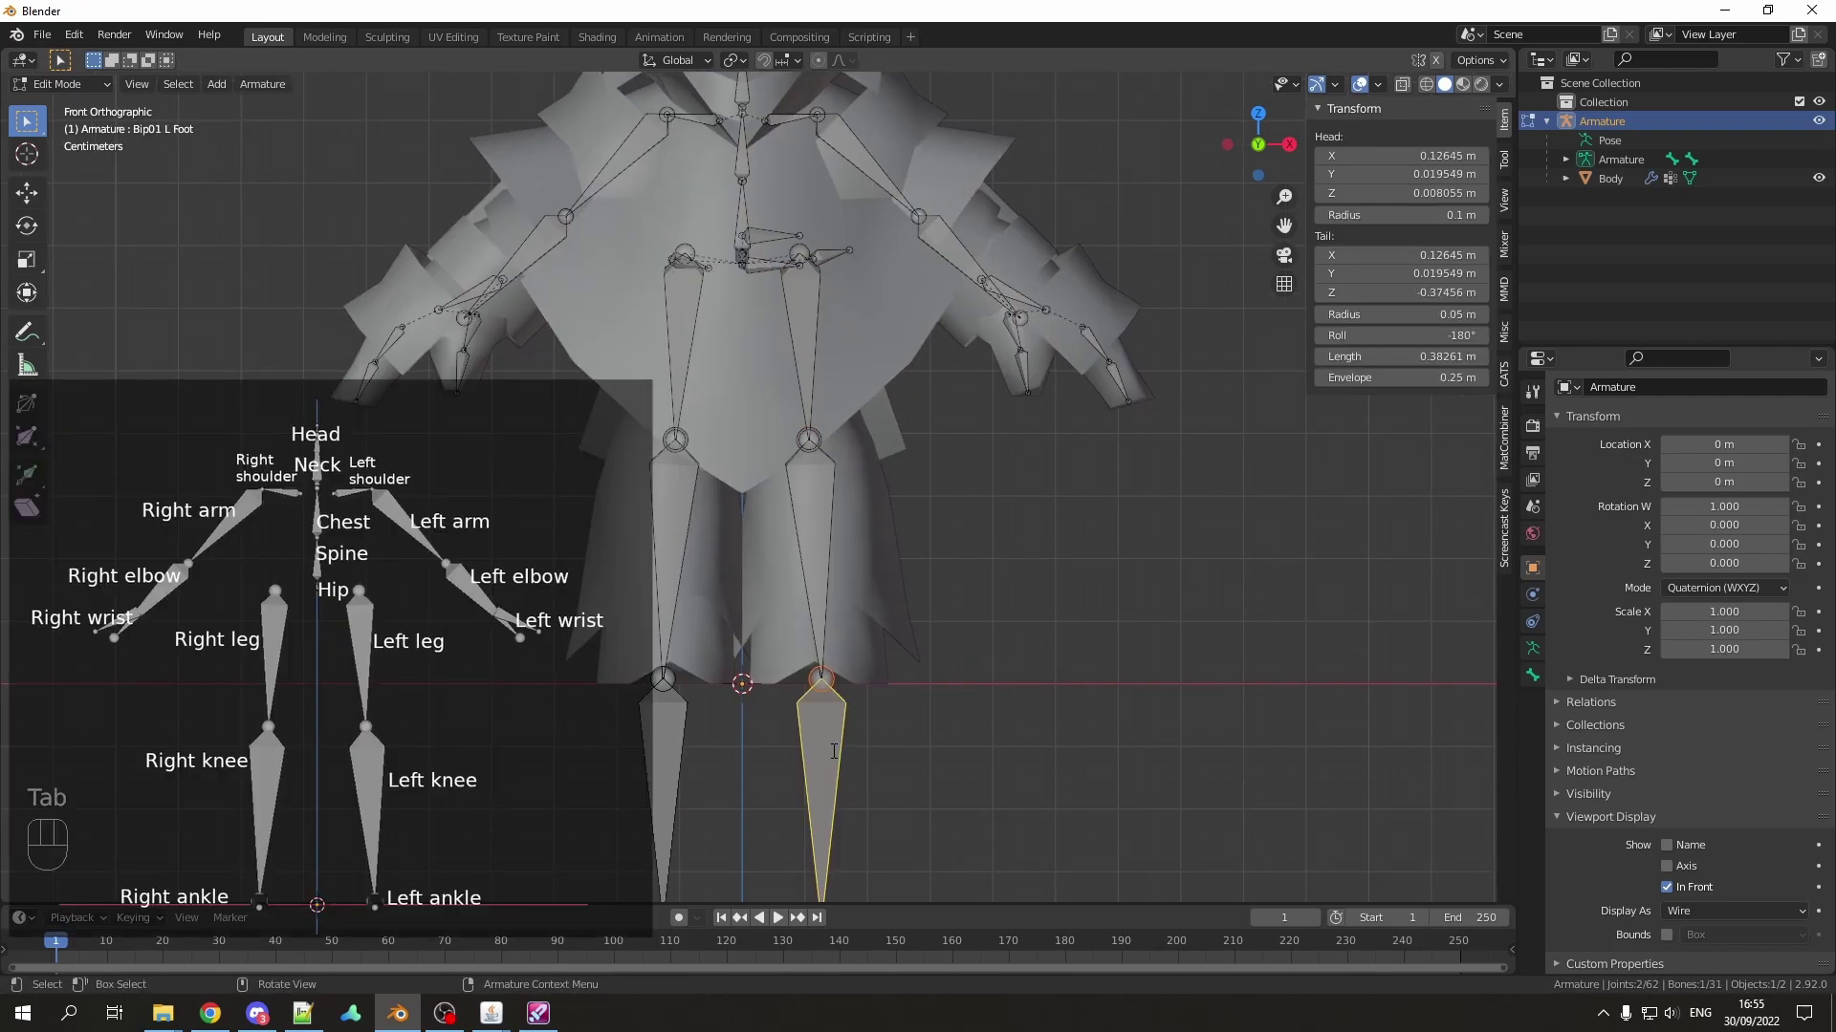
{"action": "key", "text": "F2"}
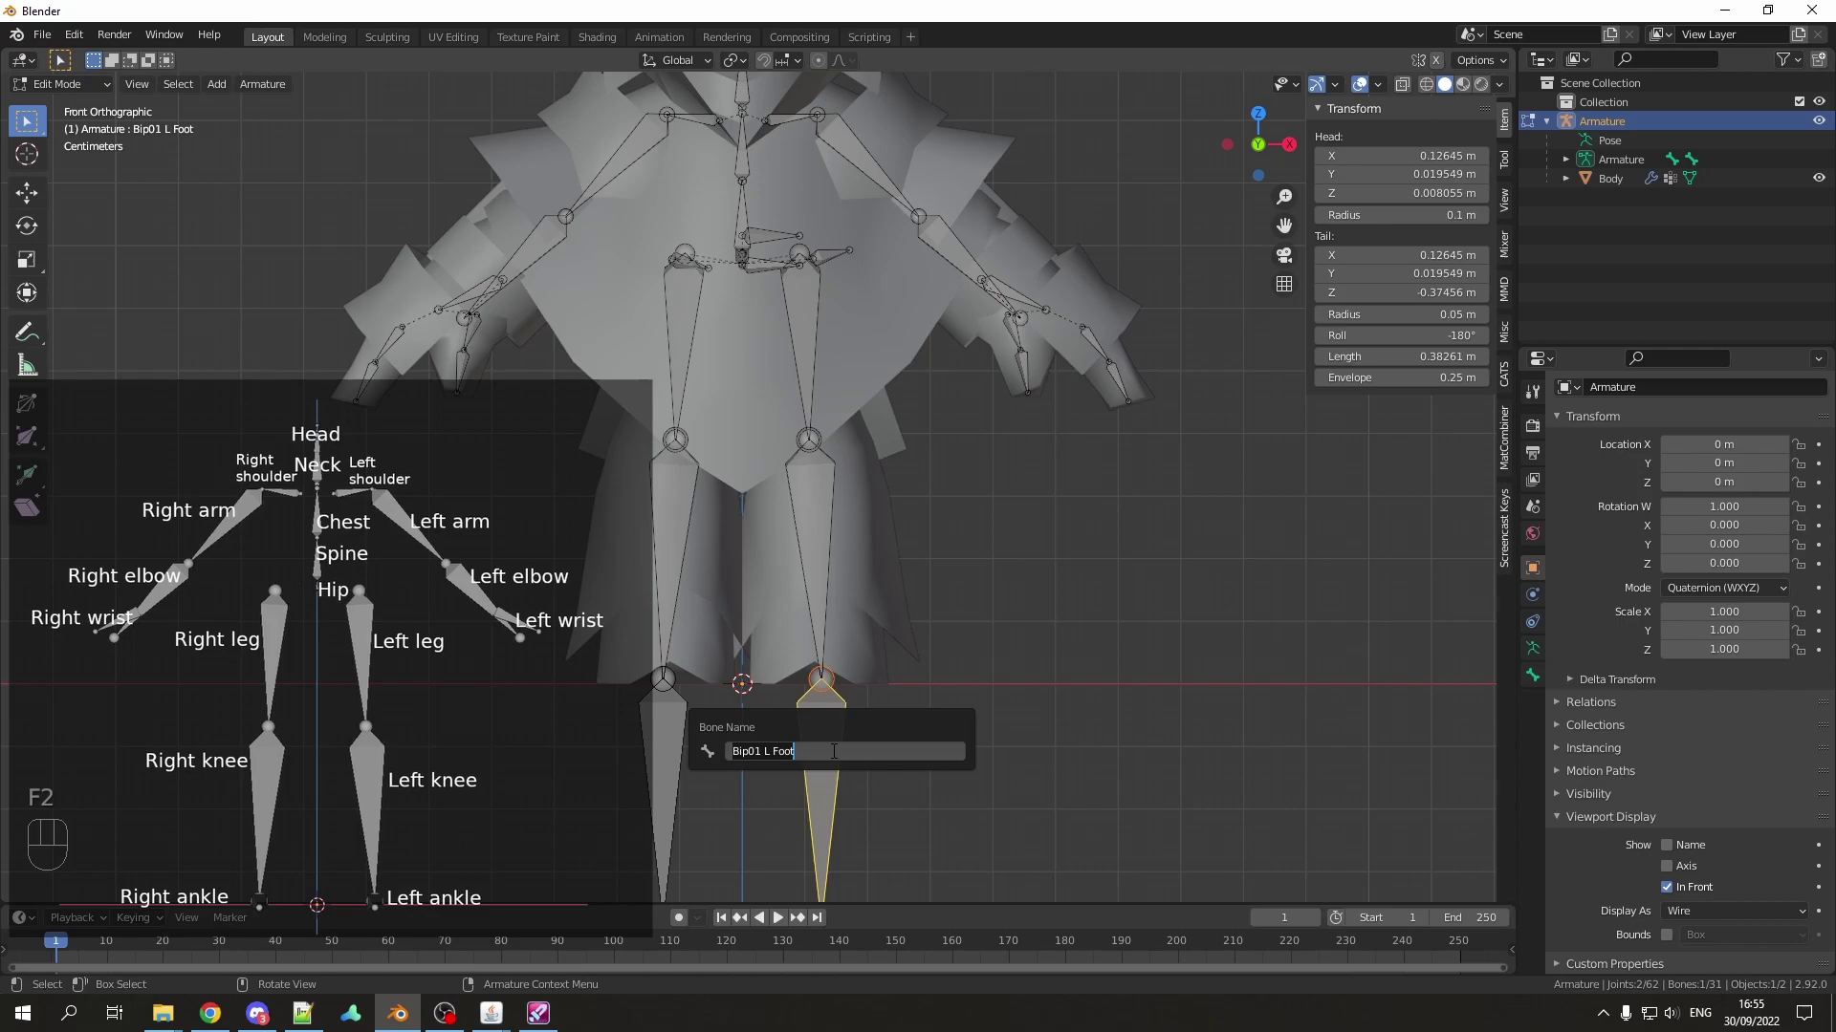
{"action": "type", "text": "nkle"}
{"action": "key", "text": "Return"}
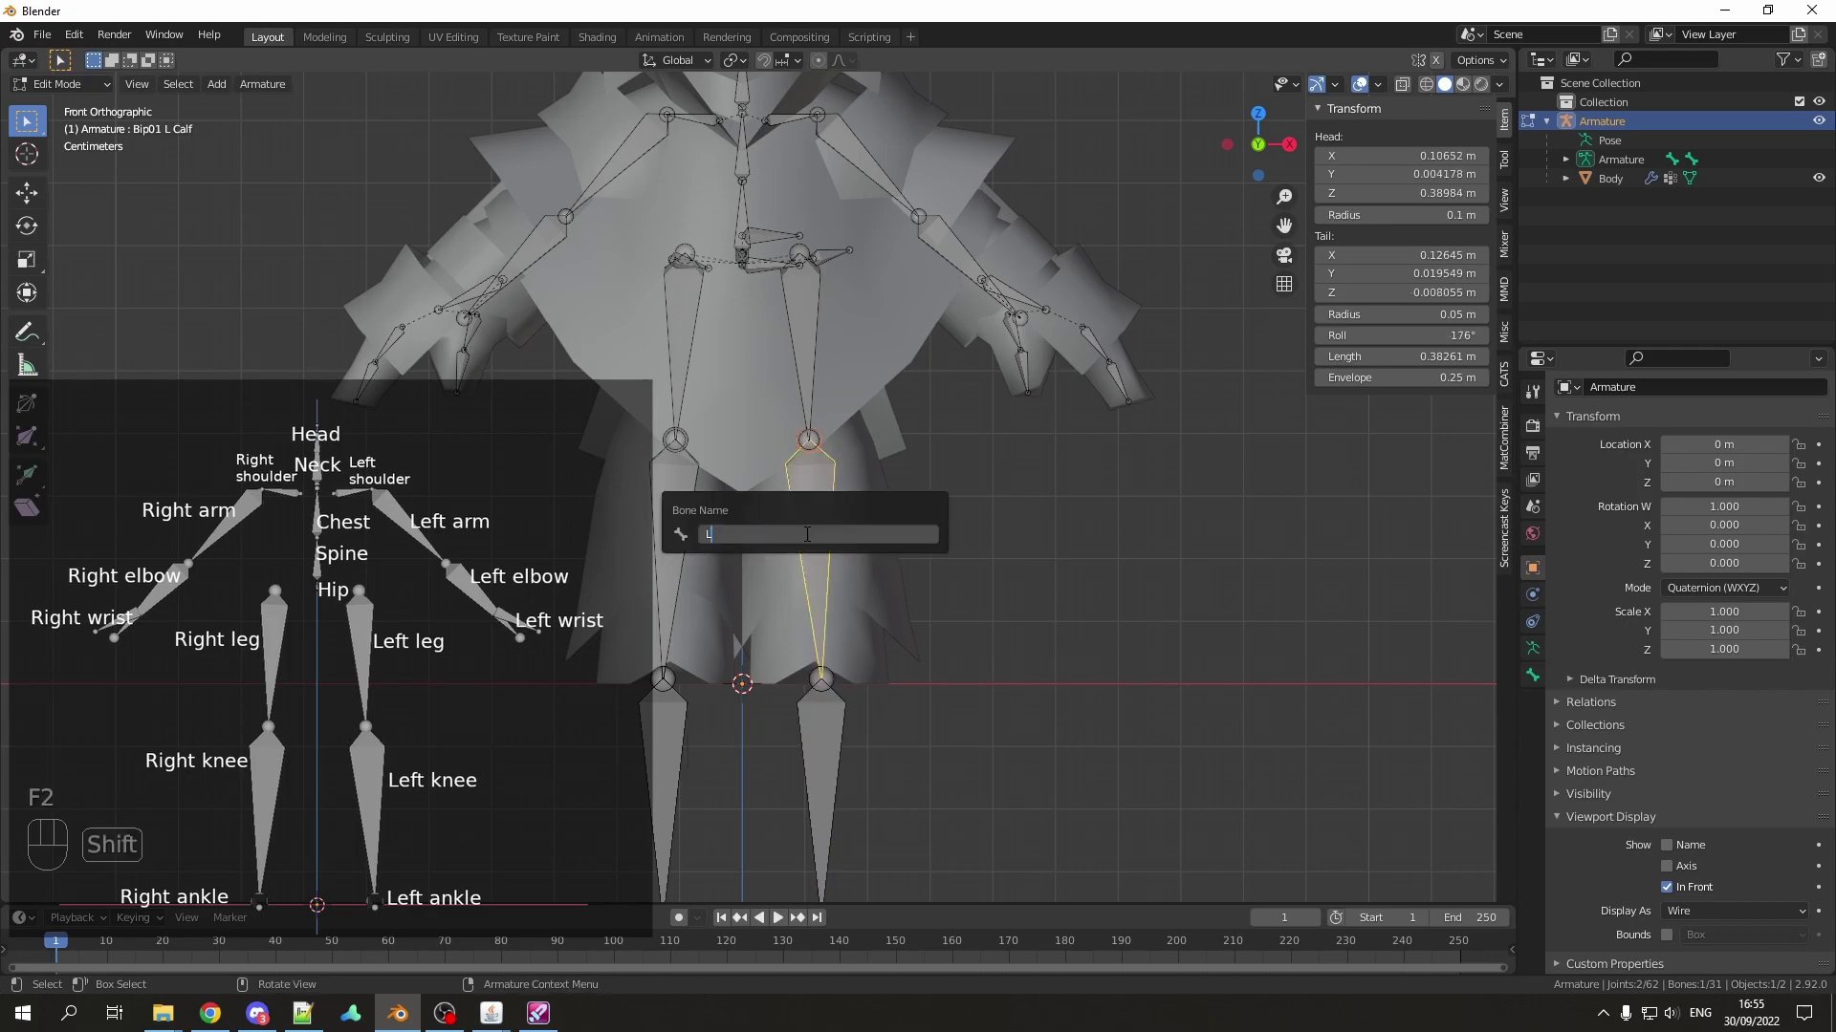
{"action": "left_click", "coordinate": [808, 544]}
{"action": "key", "text": "F2"}
{"action": "left_click", "coordinate": [674, 573]}
{"action": "key", "text": "F2"}
{"action": "key", "text": "Return"}
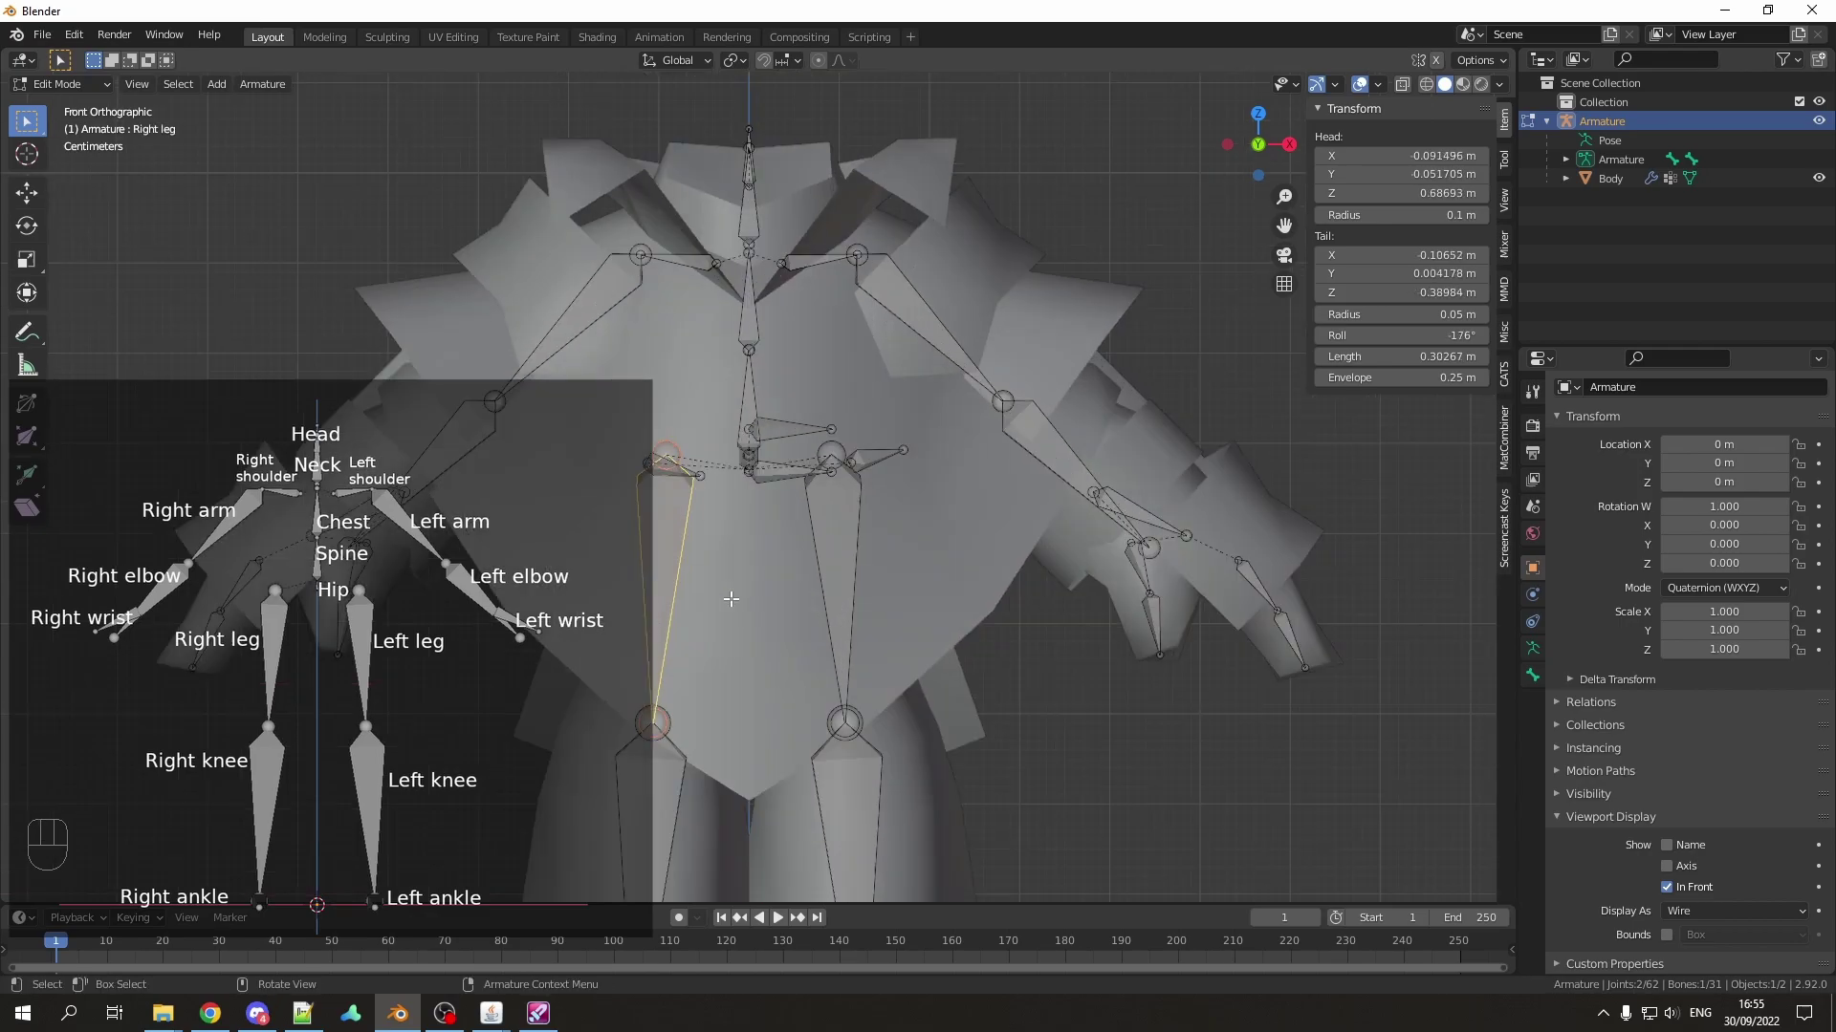
{"action": "key", "text": "F2"}
{"action": "type", "text": "Hip"}
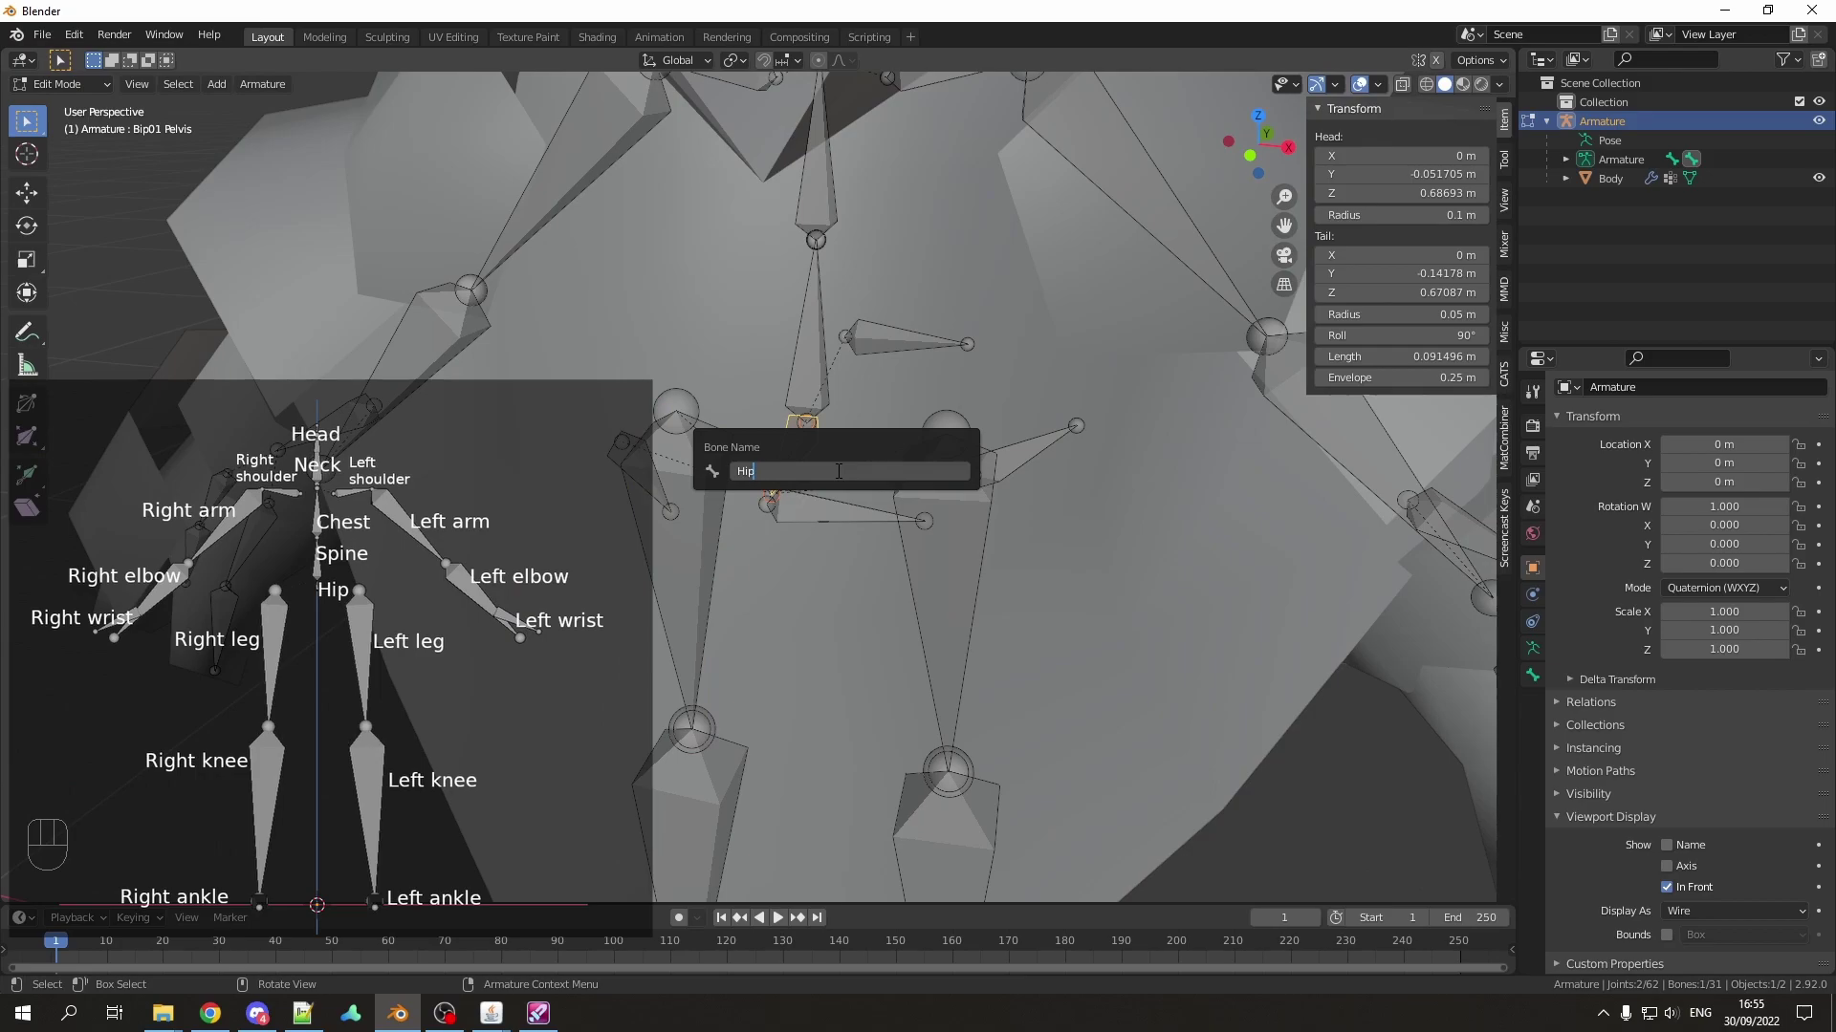
{"action": "key", "text": "Return"}
Step: Rename the arm bones to Left arm and Right elbow to match the reference skeleton
{"action": "left_click", "coordinate": [803, 216]}
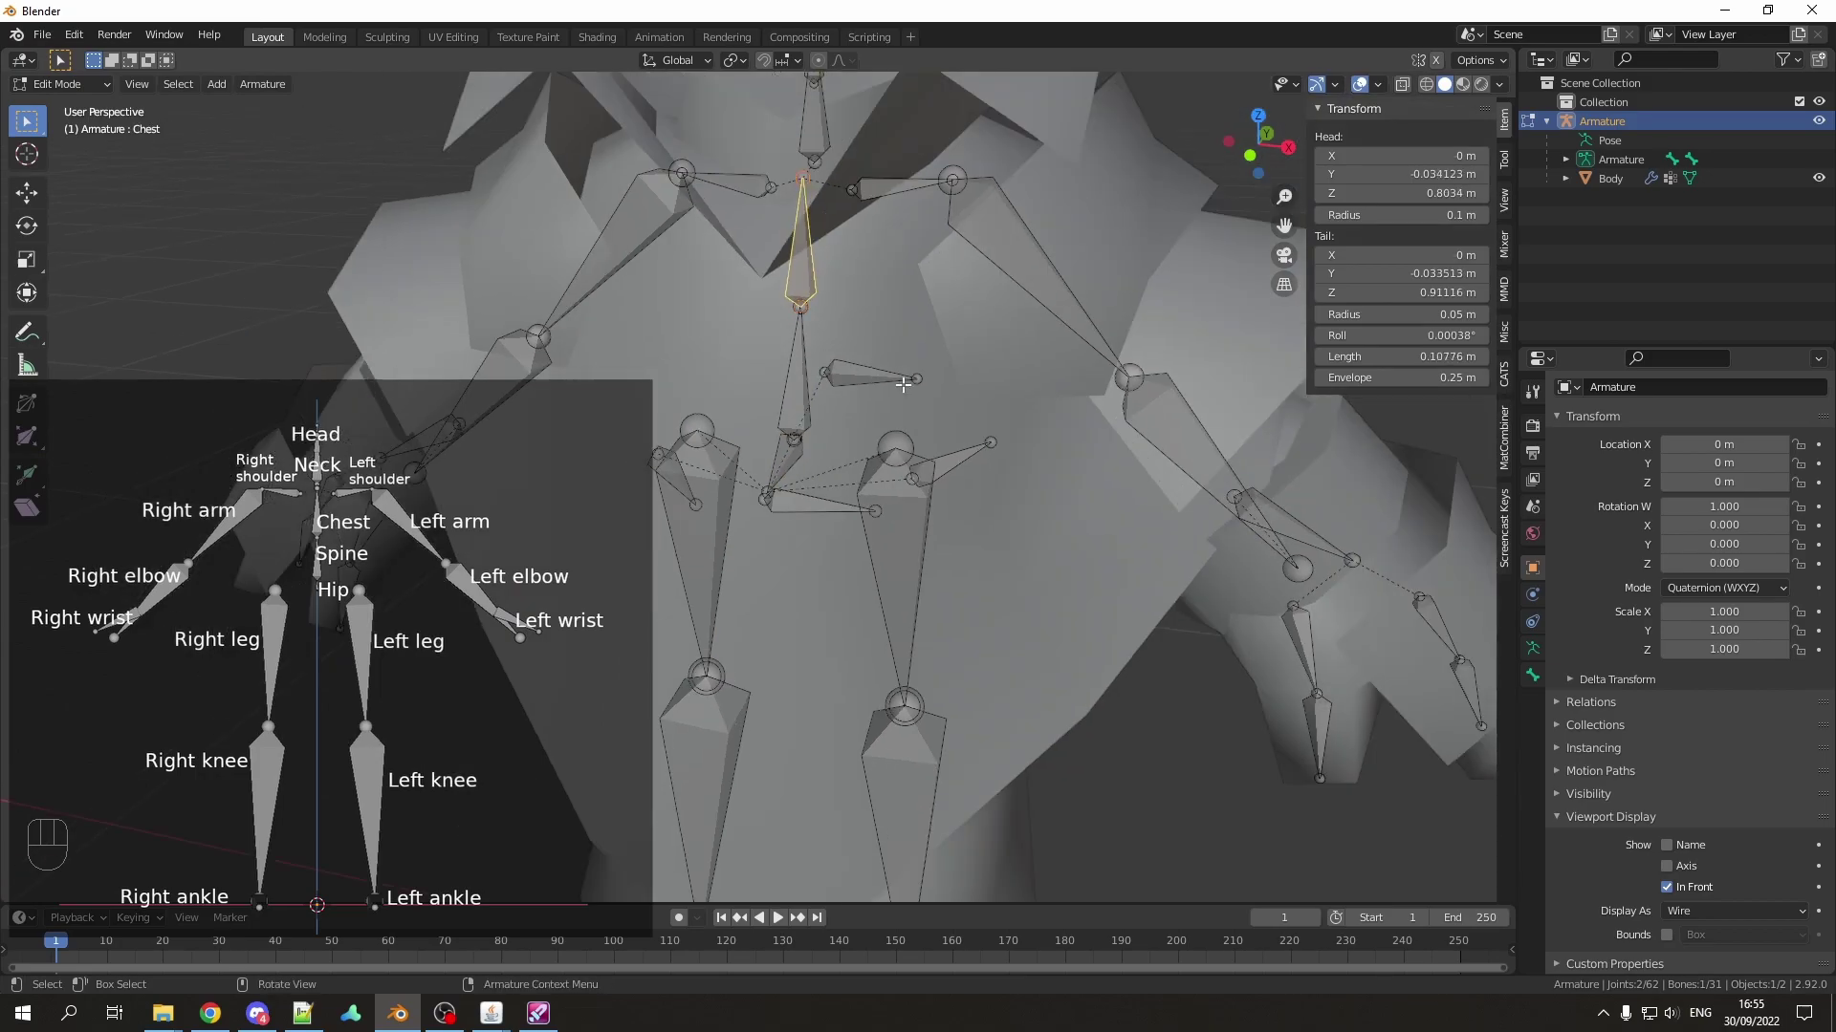
{"action": "key", "text": "KP_1"}
{"action": "left_click", "coordinate": [948, 387]}
{"action": "key", "text": "F2"}
{"action": "type", "text": "Left arm"}
{"action": "key", "text": "Return"}
{"action": "left_click", "coordinate": [1120, 545]}
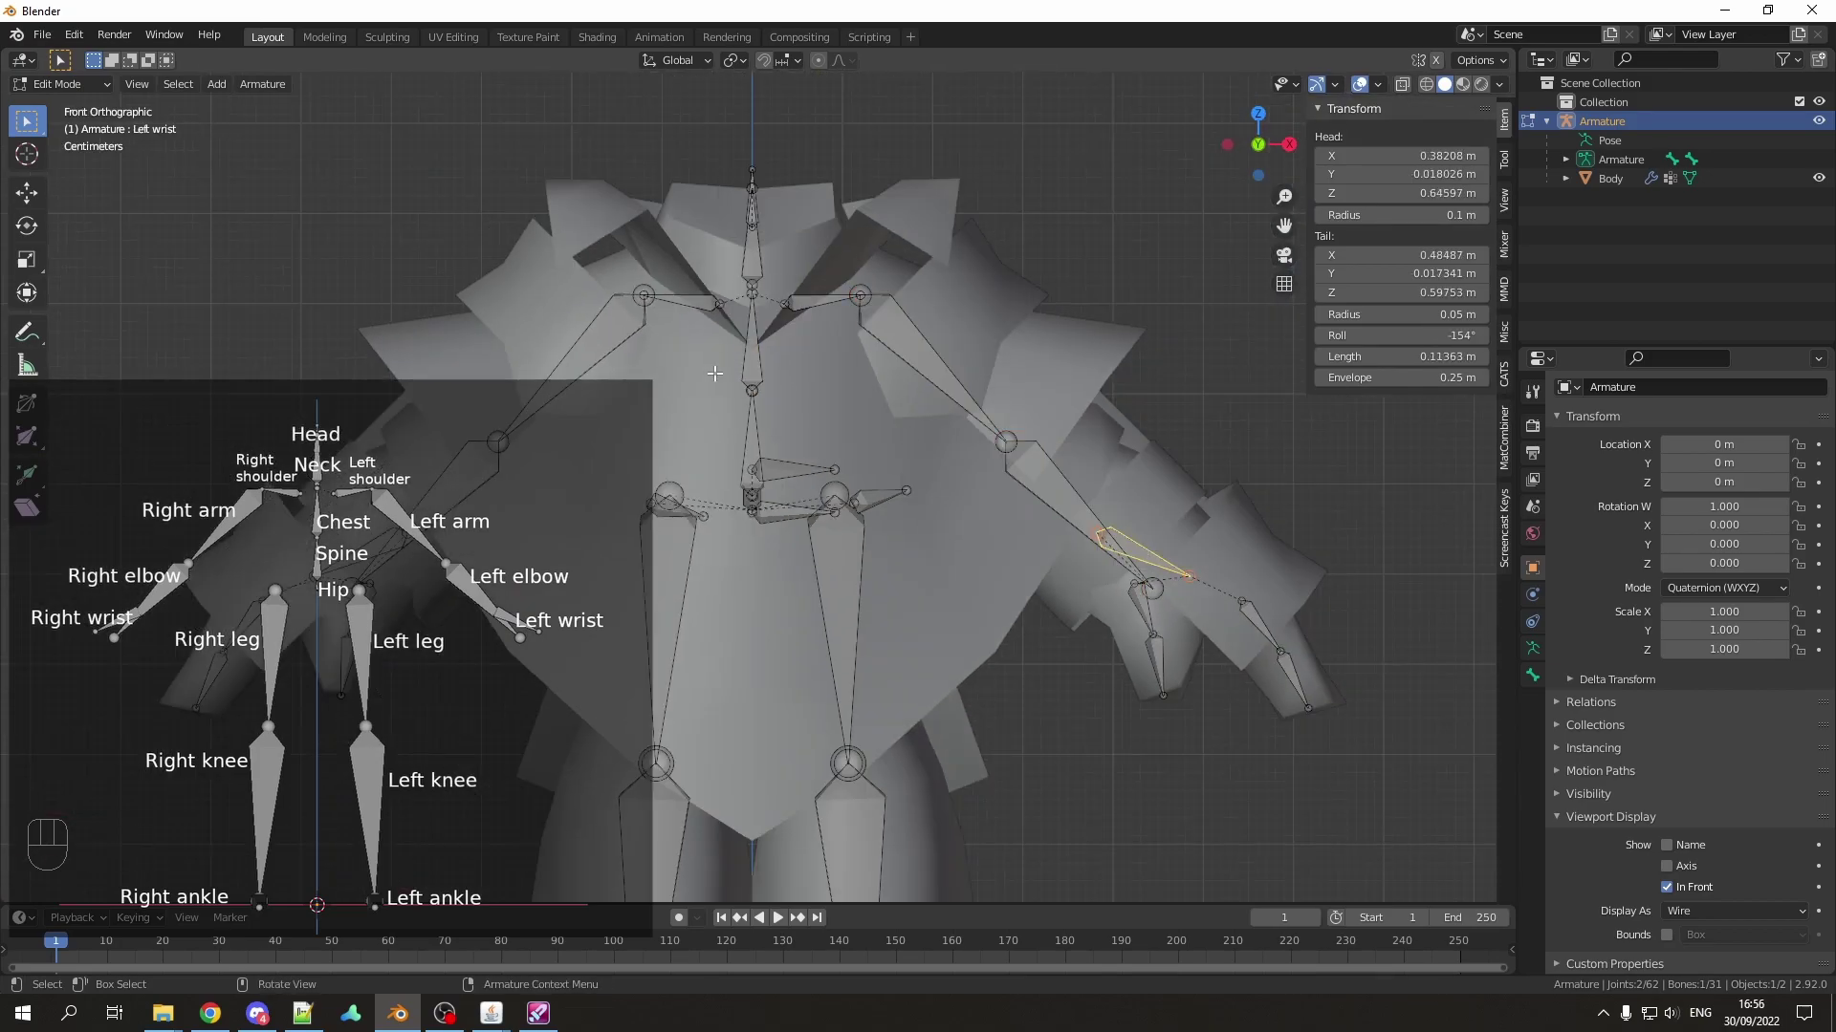
{"action": "key", "text": "F2"}
{"action": "key", "text": "Return"}
{"action": "type", "text": "Right elbow"}
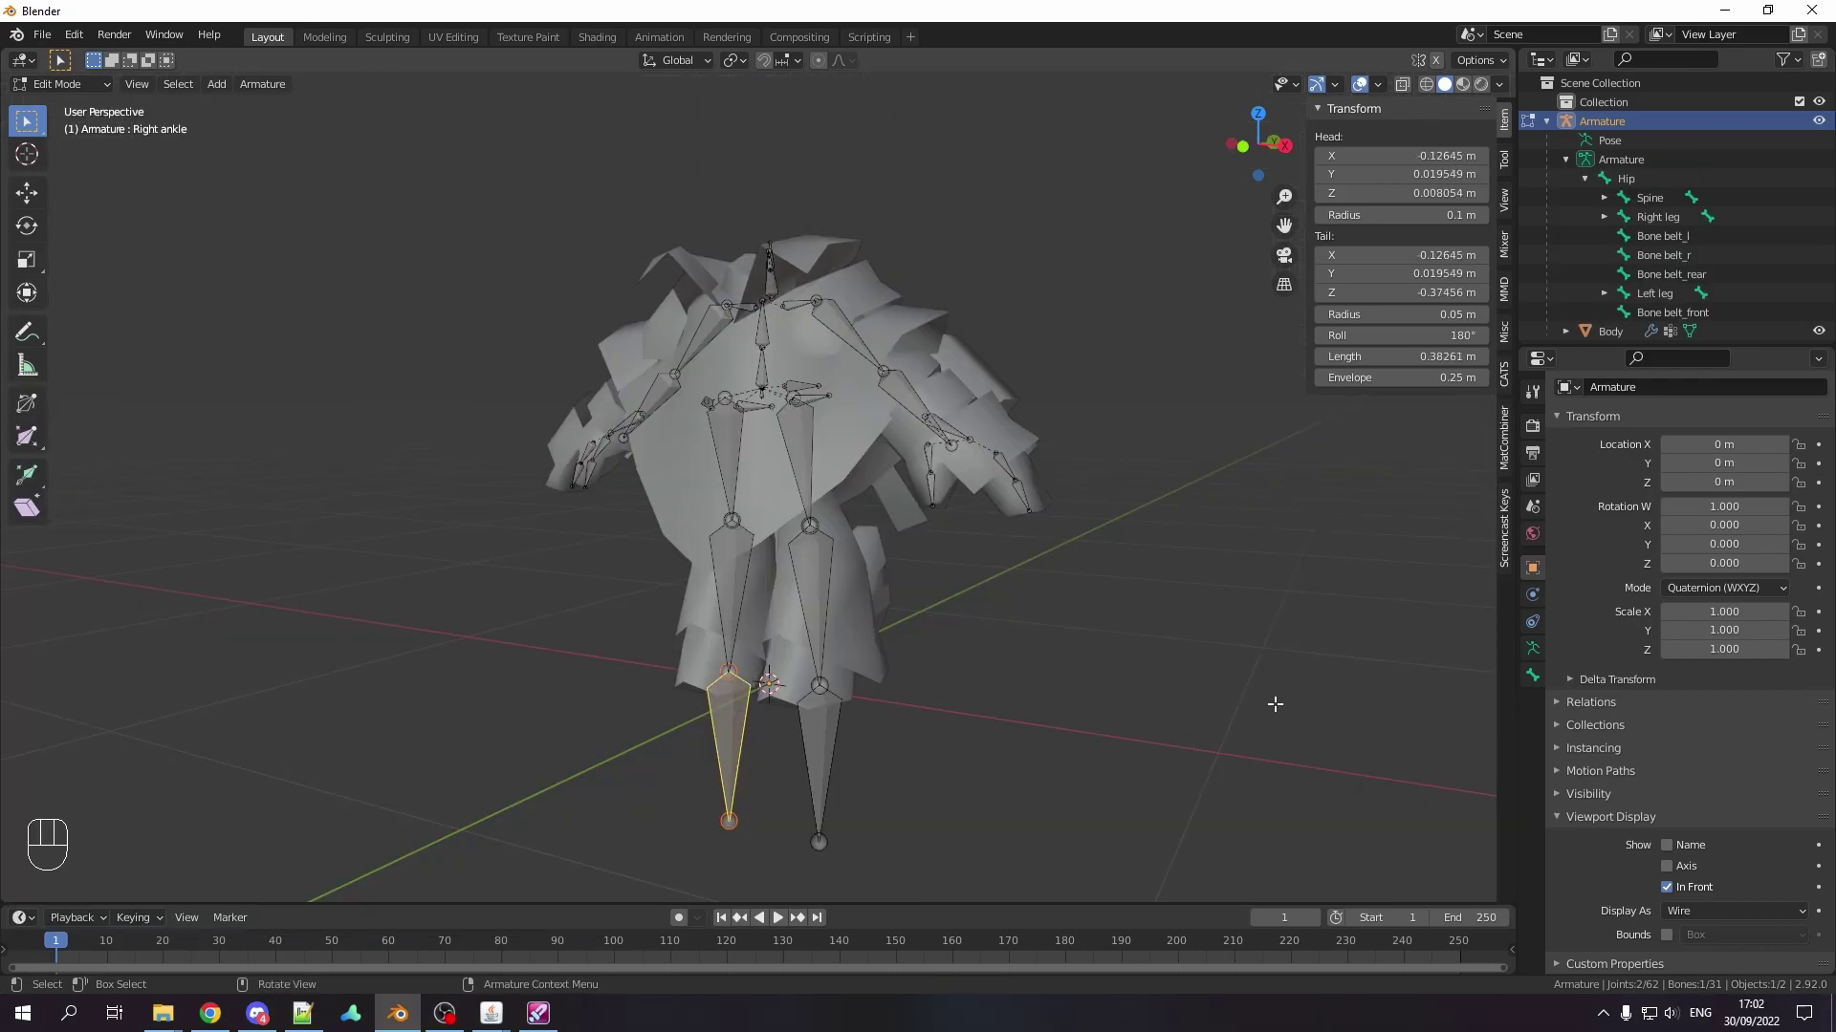
Step: Show the Bone properties Relations panel and check the parents of the ankle and knee bones
{"action": "left_click", "coordinate": [1531, 674]}
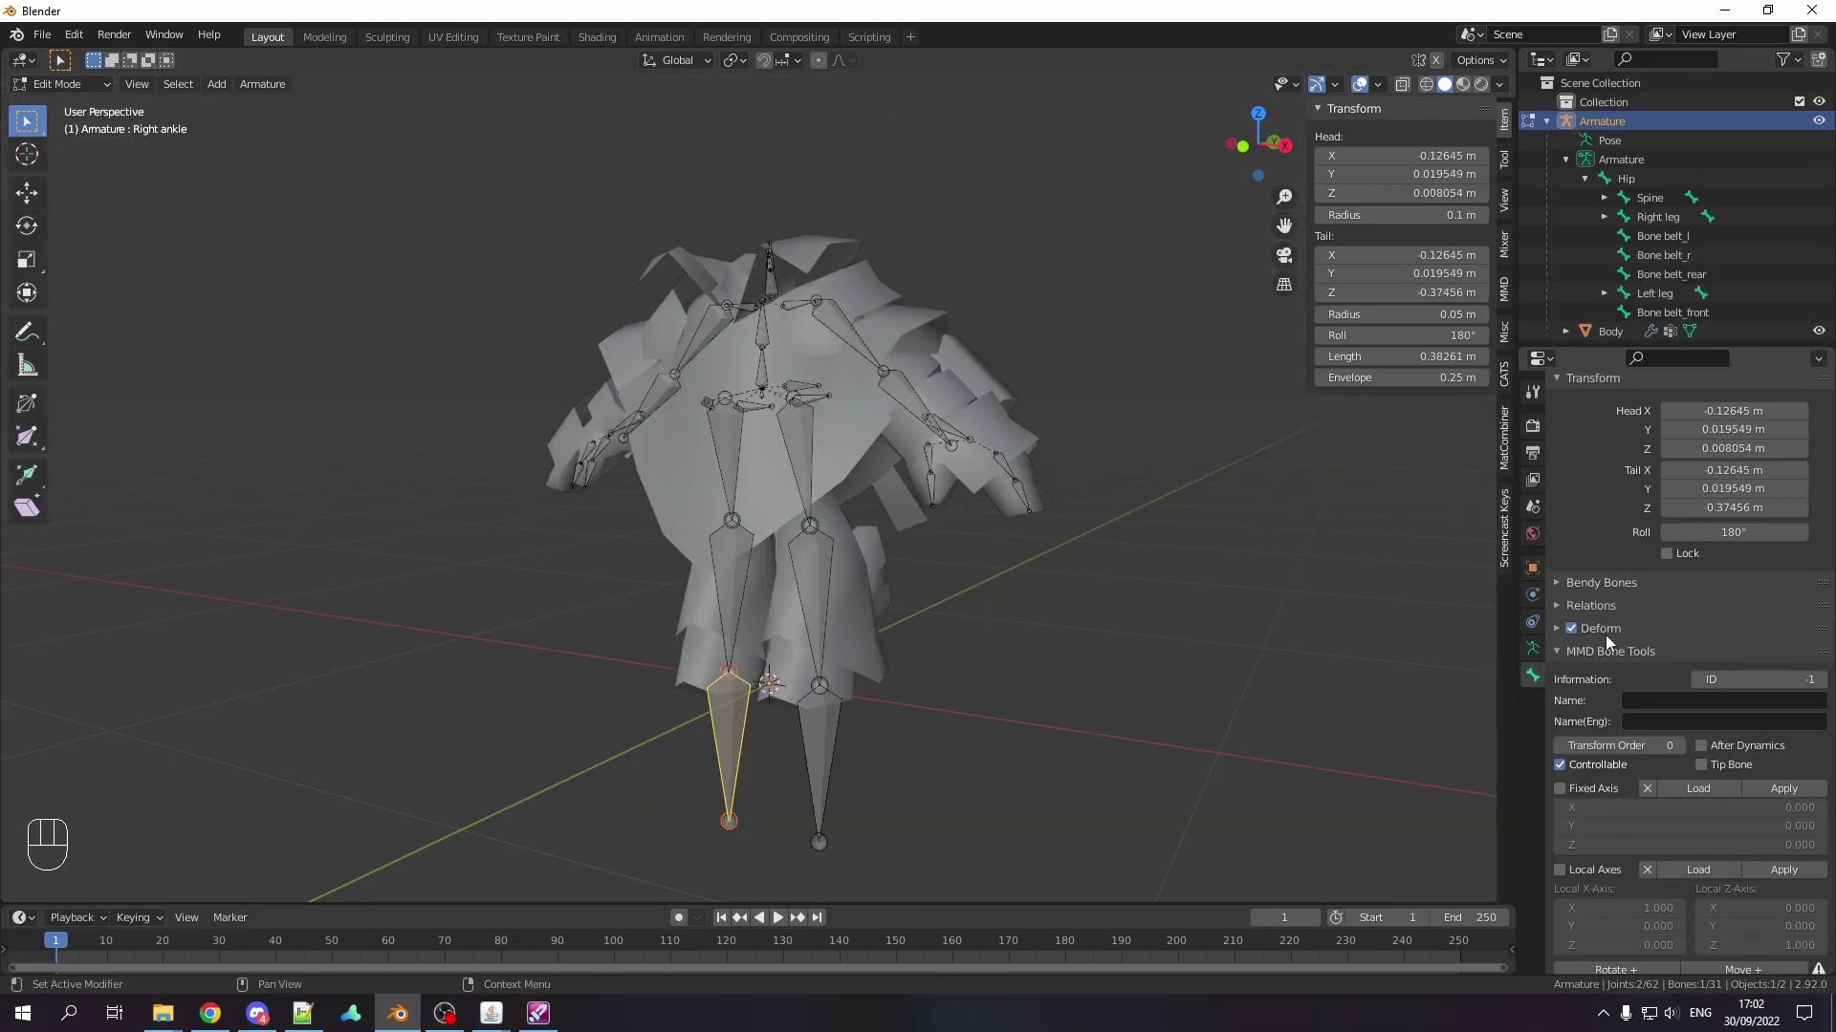
{"action": "scroll", "coordinate": [1607, 638], "scroll_direction": "down", "scroll_amount": 5}
{"action": "left_click", "coordinate": [1591, 532]}
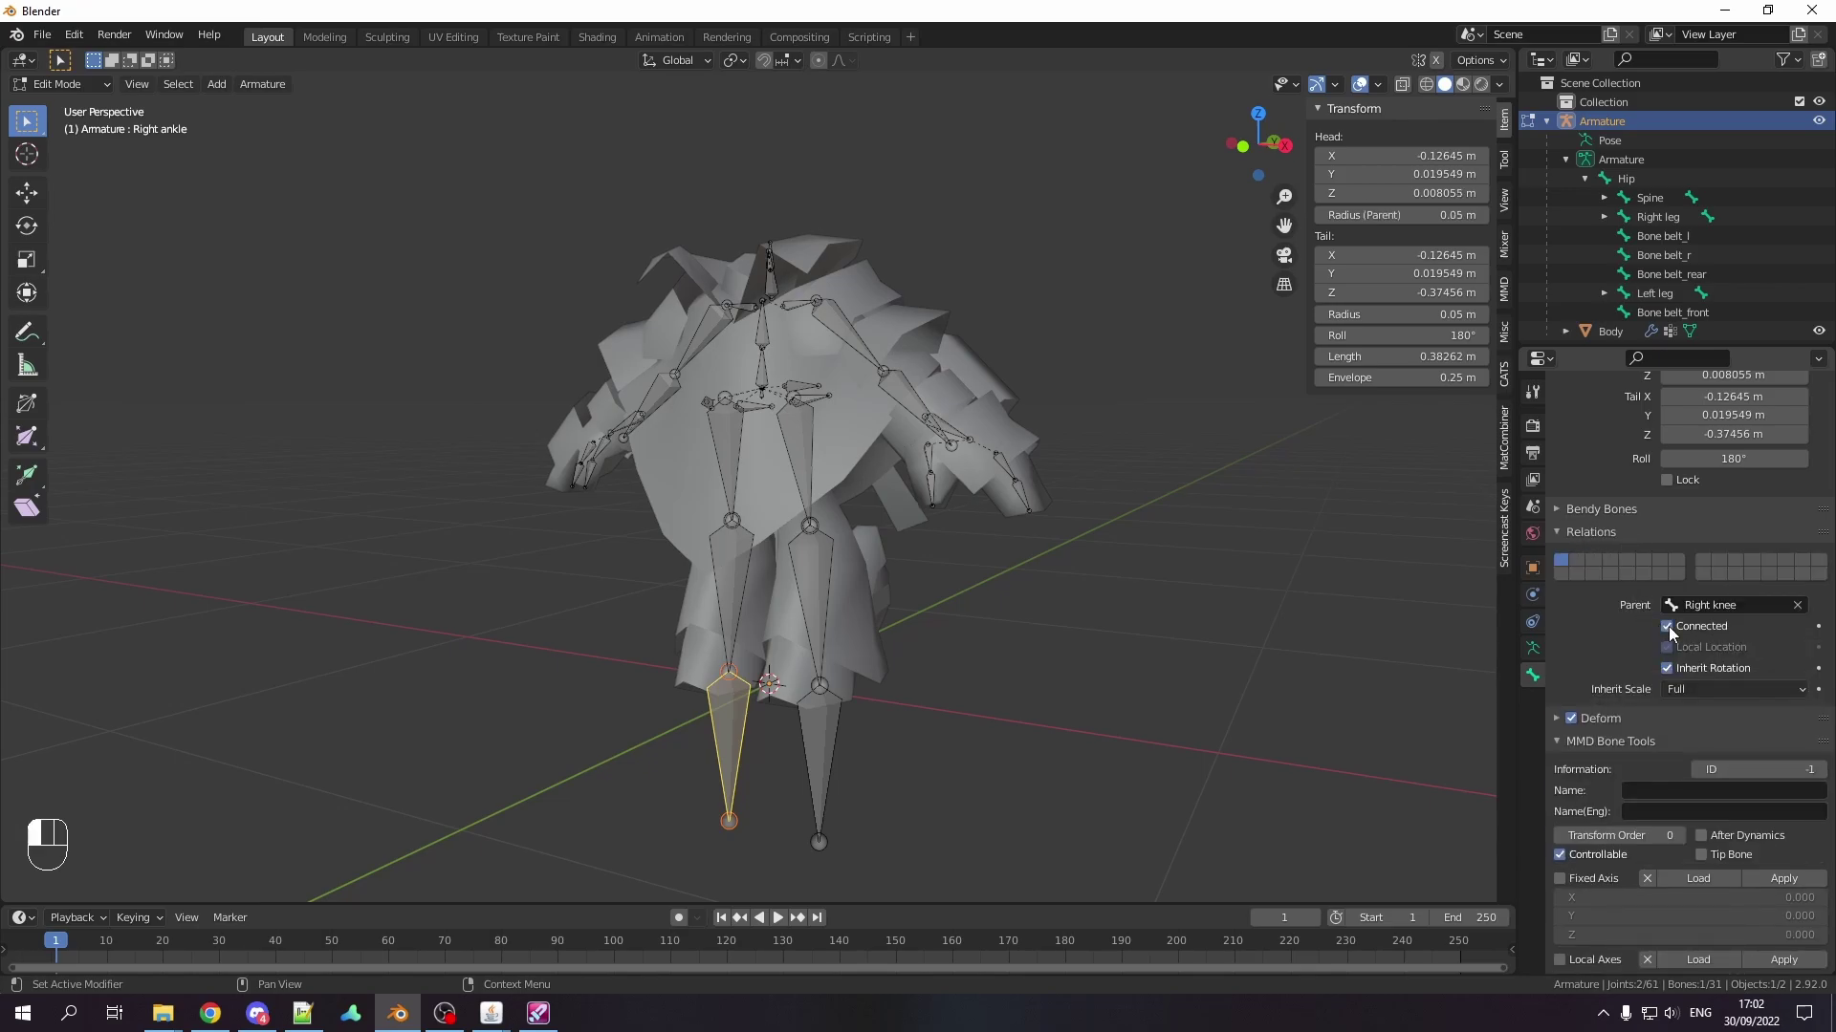
{"action": "left_click", "coordinate": [817, 745]}
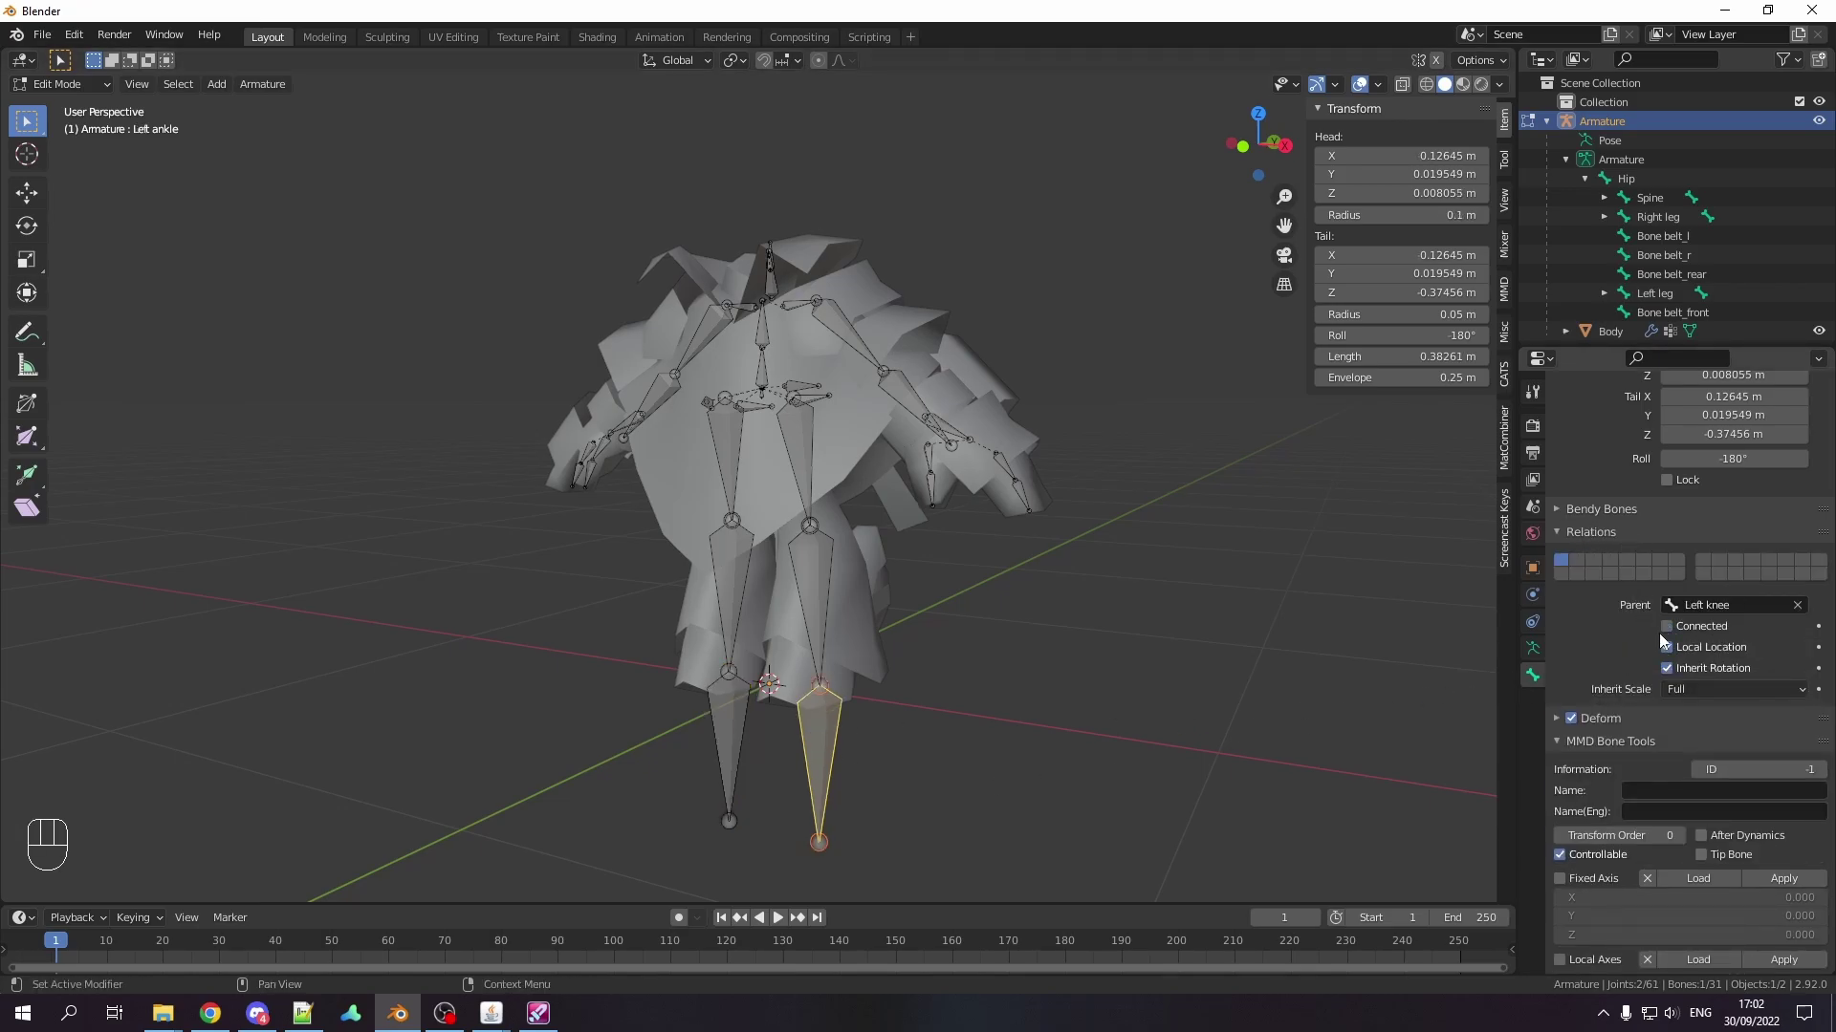
{"action": "scroll", "coordinate": [848, 606], "scroll_direction": "up", "scroll_amount": 5}
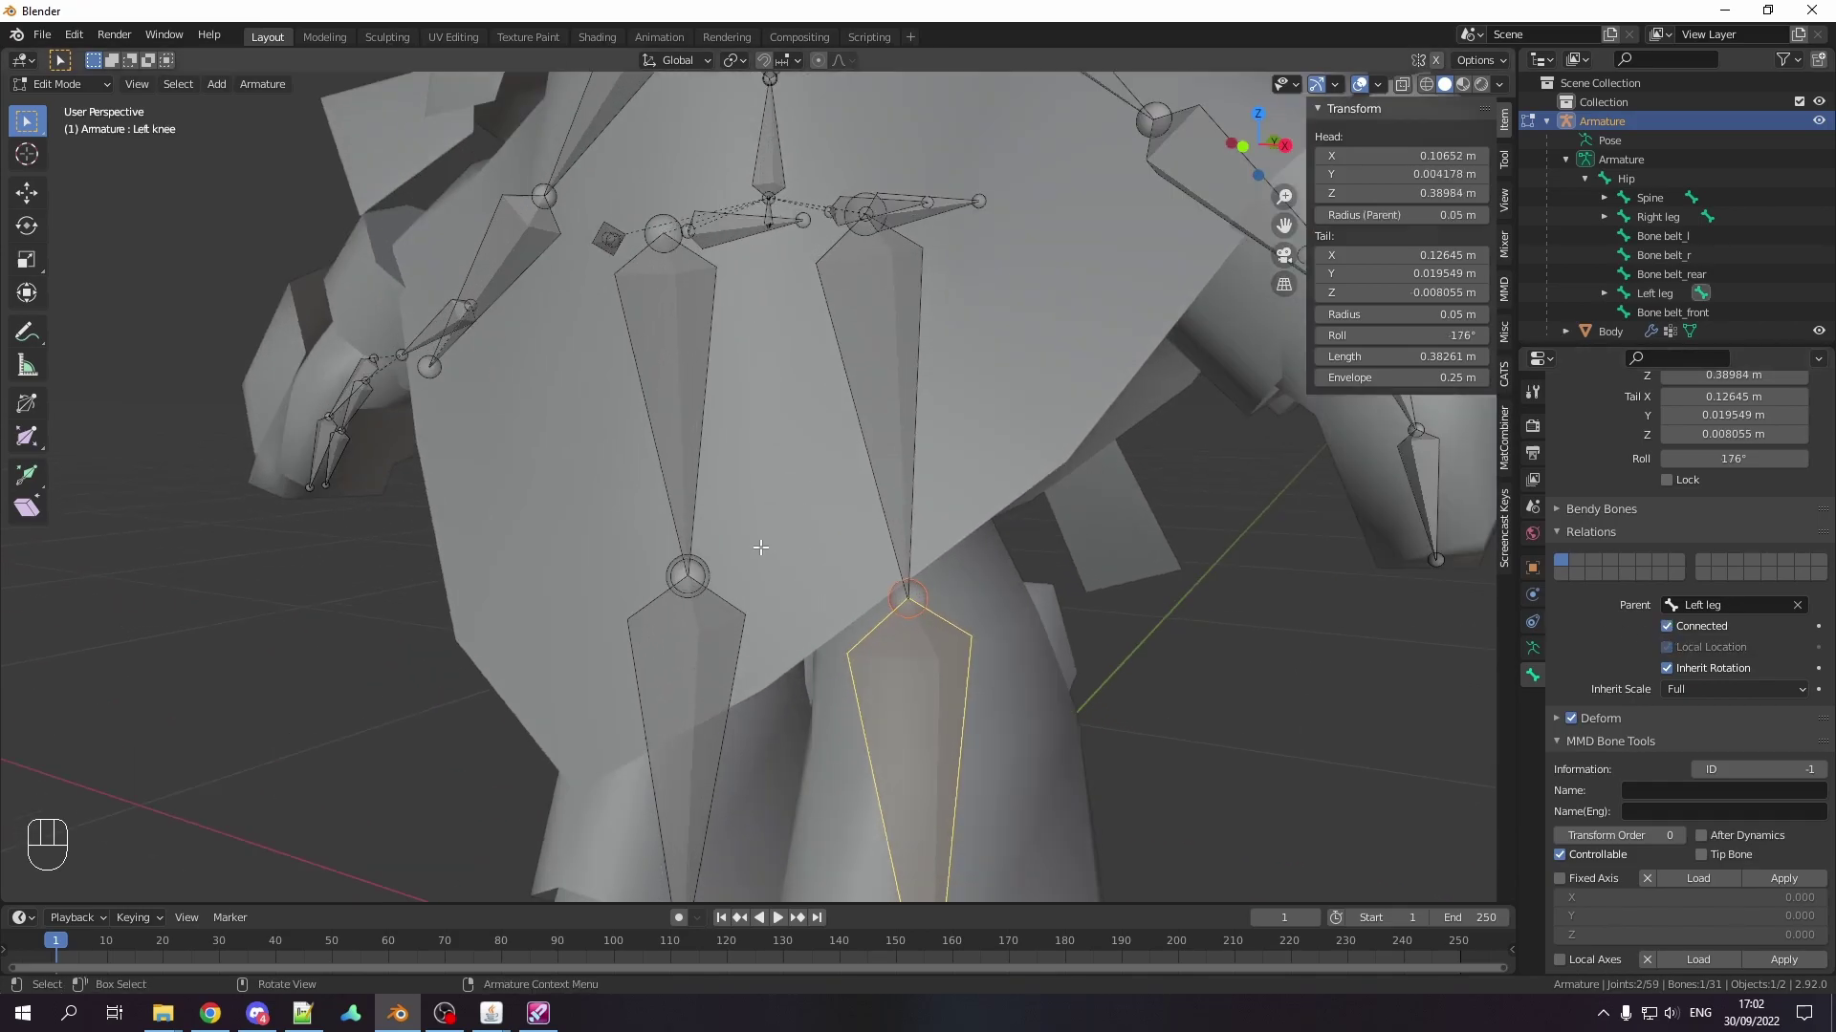
{"action": "left_click", "coordinate": [896, 645]}
{"action": "left_click", "coordinate": [674, 602]}
{"action": "middle_click_drag", "start_coordinate": [674, 602], "coordinate": [853, 673], "text": "shift"}
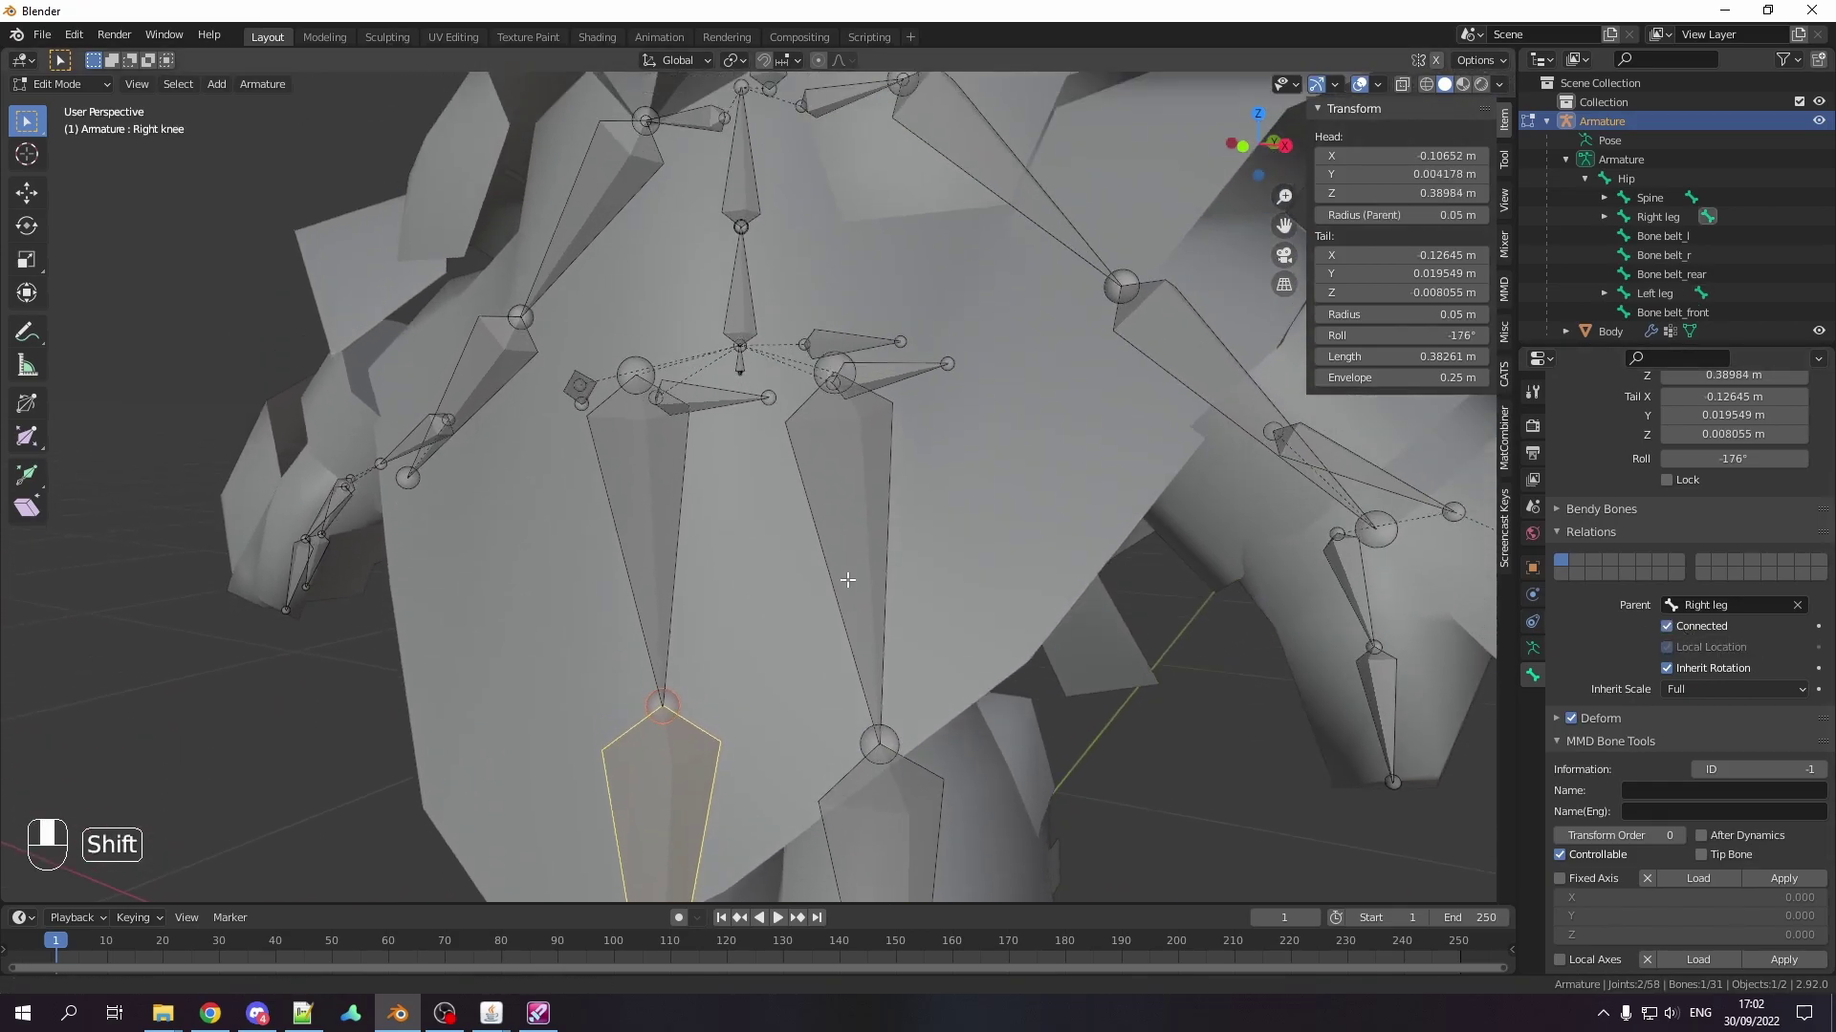
{"action": "scroll", "coordinate": [852, 672], "scroll_direction": "down", "scroll_amount": 4}
Step: Check the parents of the Chest, Left arm, Left wrist, Right arm and Right elbow bones
{"action": "left_click", "coordinate": [784, 430]}
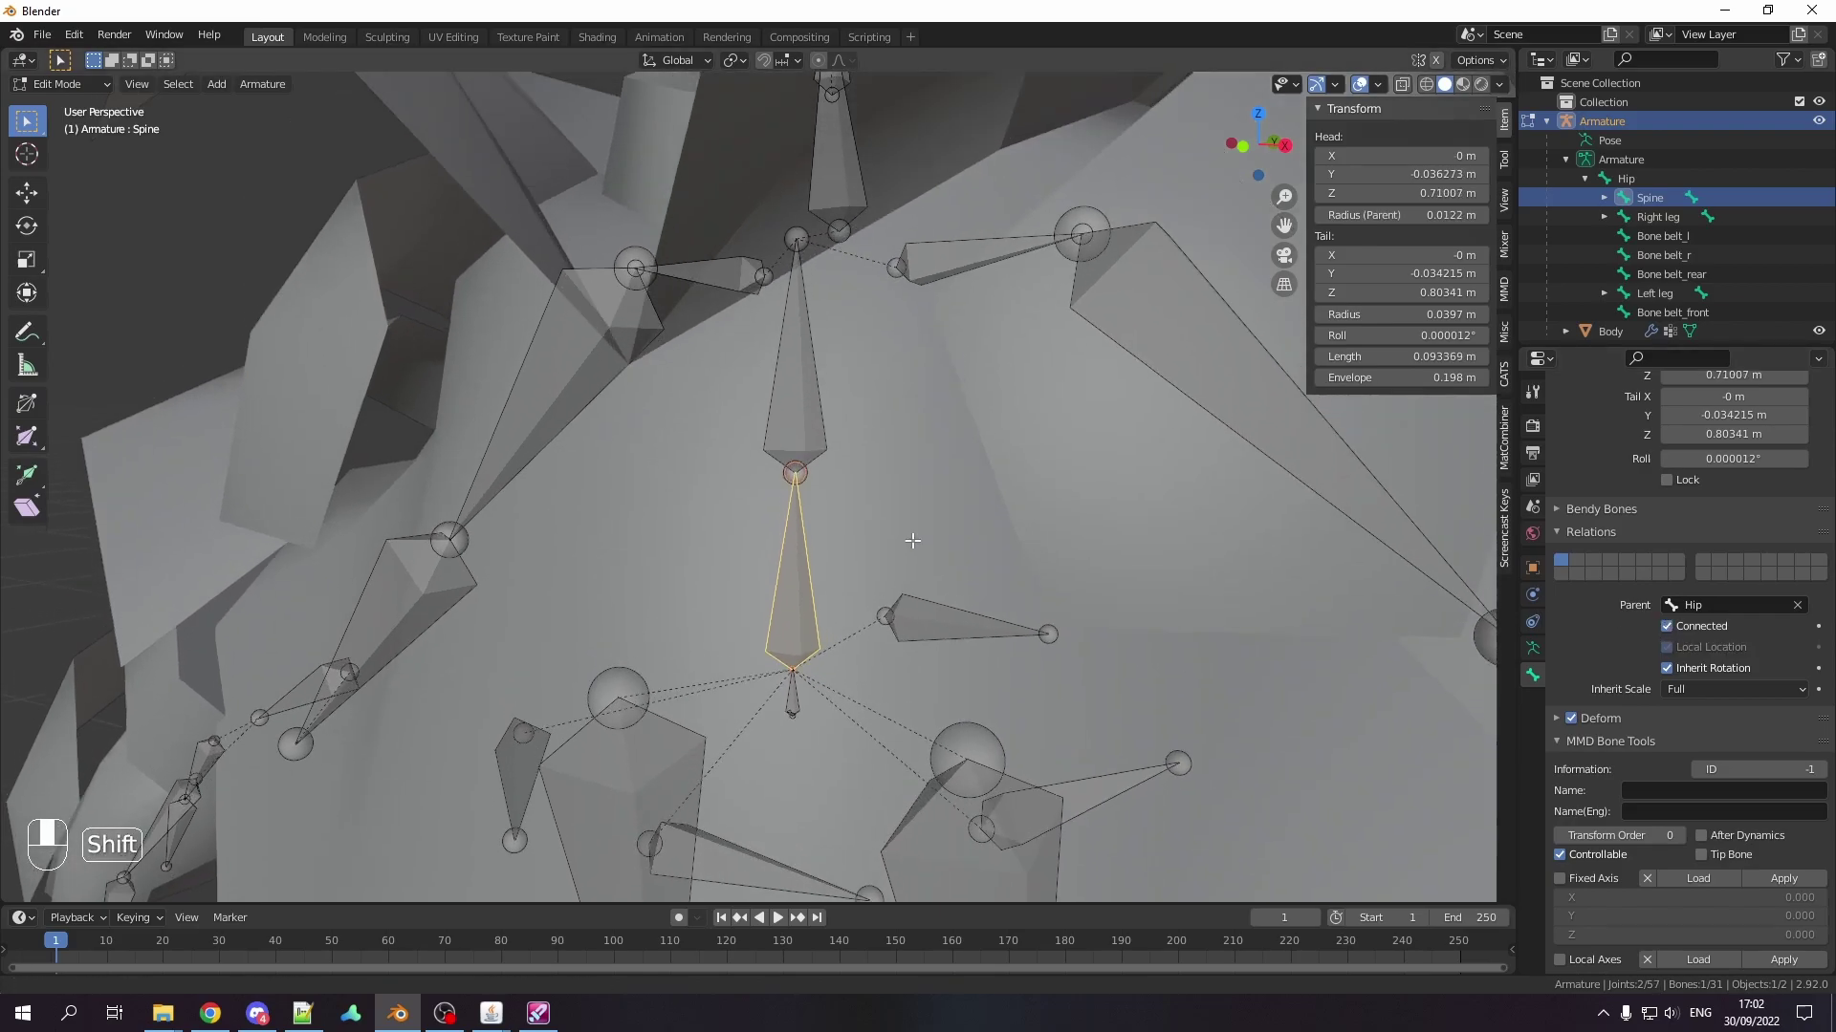
{"action": "middle_click_drag", "start_coordinate": [890, 546], "coordinate": [905, 702], "text": "shift"}
{"action": "left_click", "coordinate": [1262, 430]}
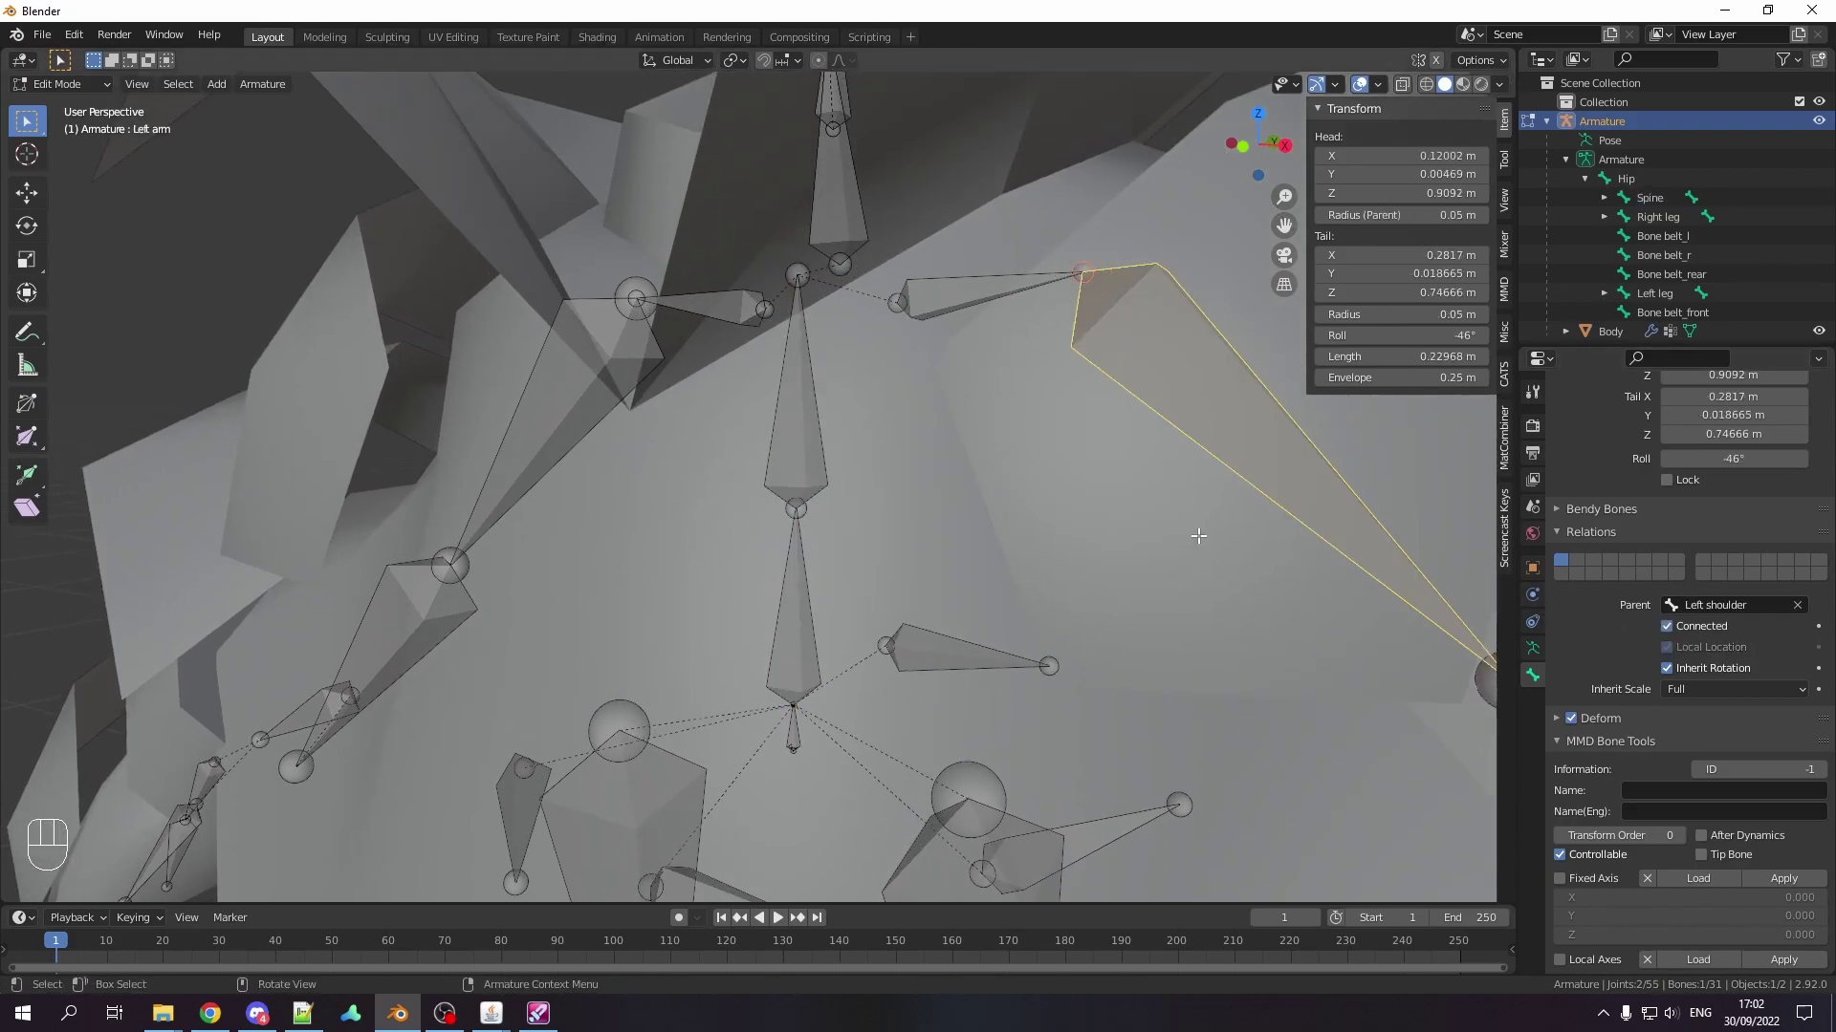
{"action": "middle_click_drag", "start_coordinate": [1190, 545], "coordinate": [1147, 603], "text": "shift"}
{"action": "left_click", "coordinate": [1148, 602]}
{"action": "middle_click_drag", "start_coordinate": [1004, 574], "coordinate": [1095, 617], "text": "shift"}
{"action": "left_click", "coordinate": [1094, 616]}
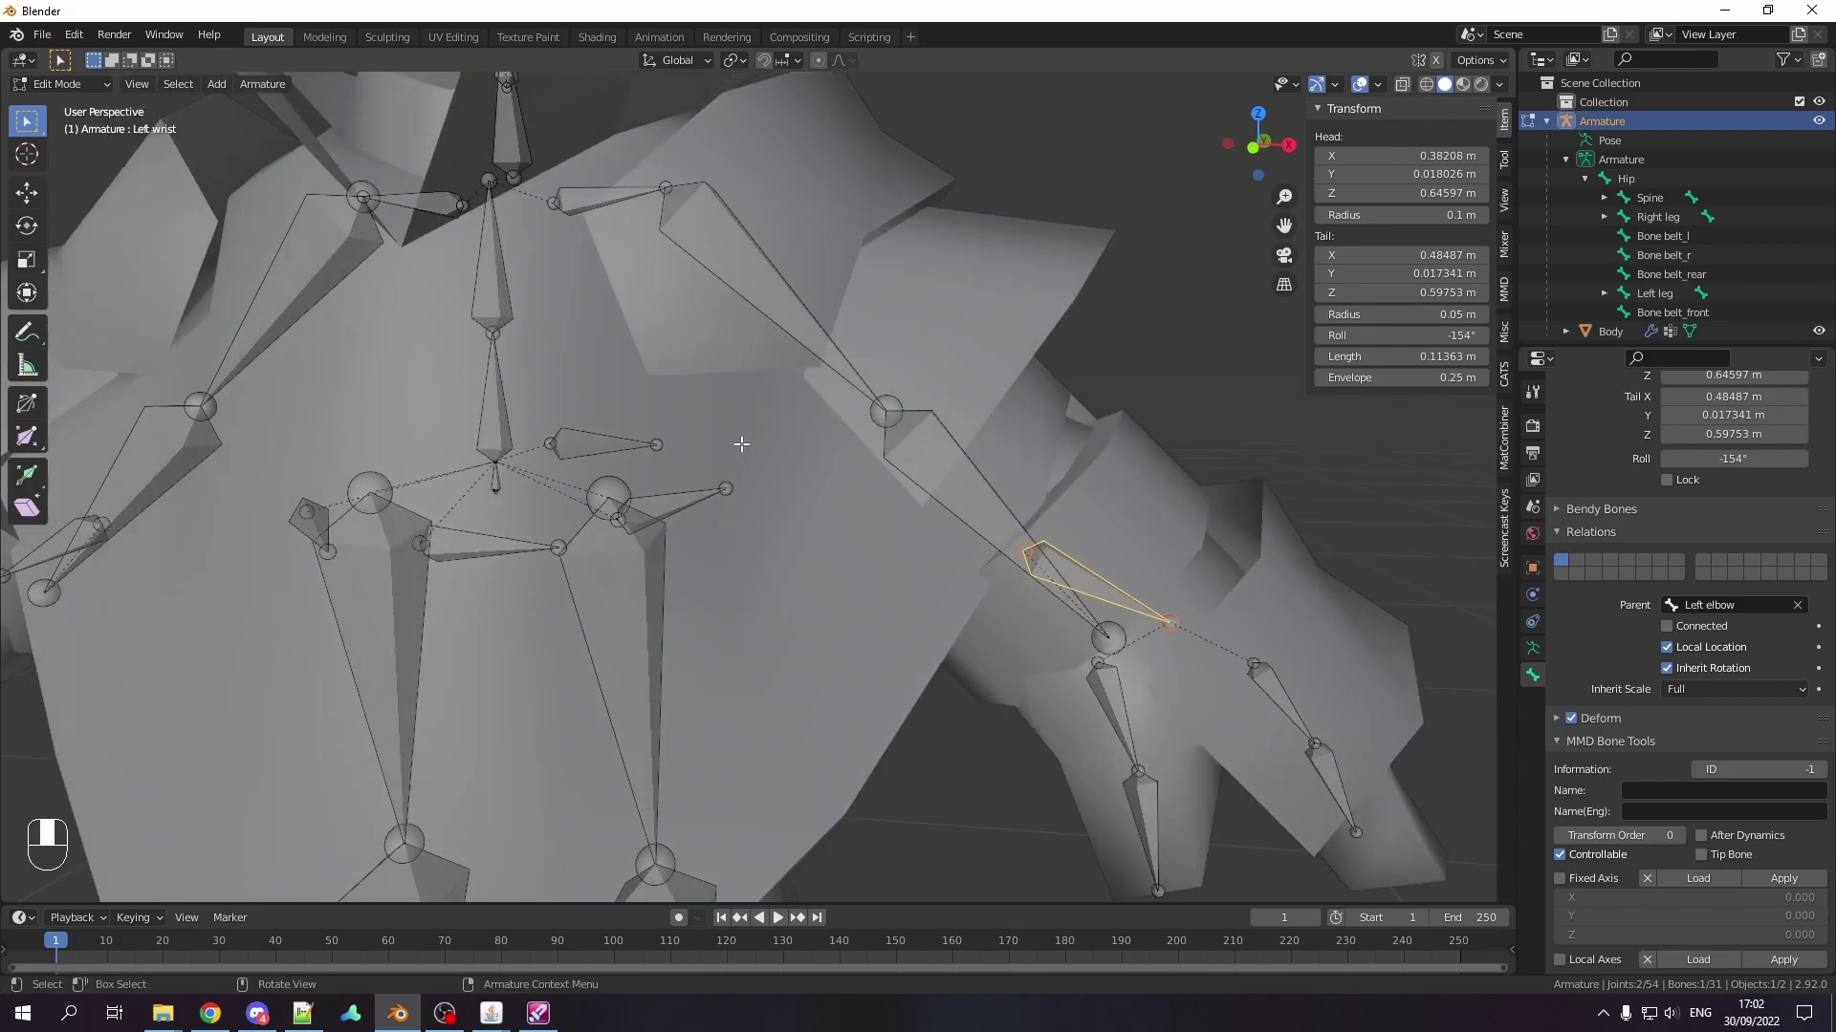
{"action": "middle_click_drag", "start_coordinate": [824, 508], "coordinate": [689, 574], "text": "shift"}
{"action": "left_click", "coordinate": [574, 331]}
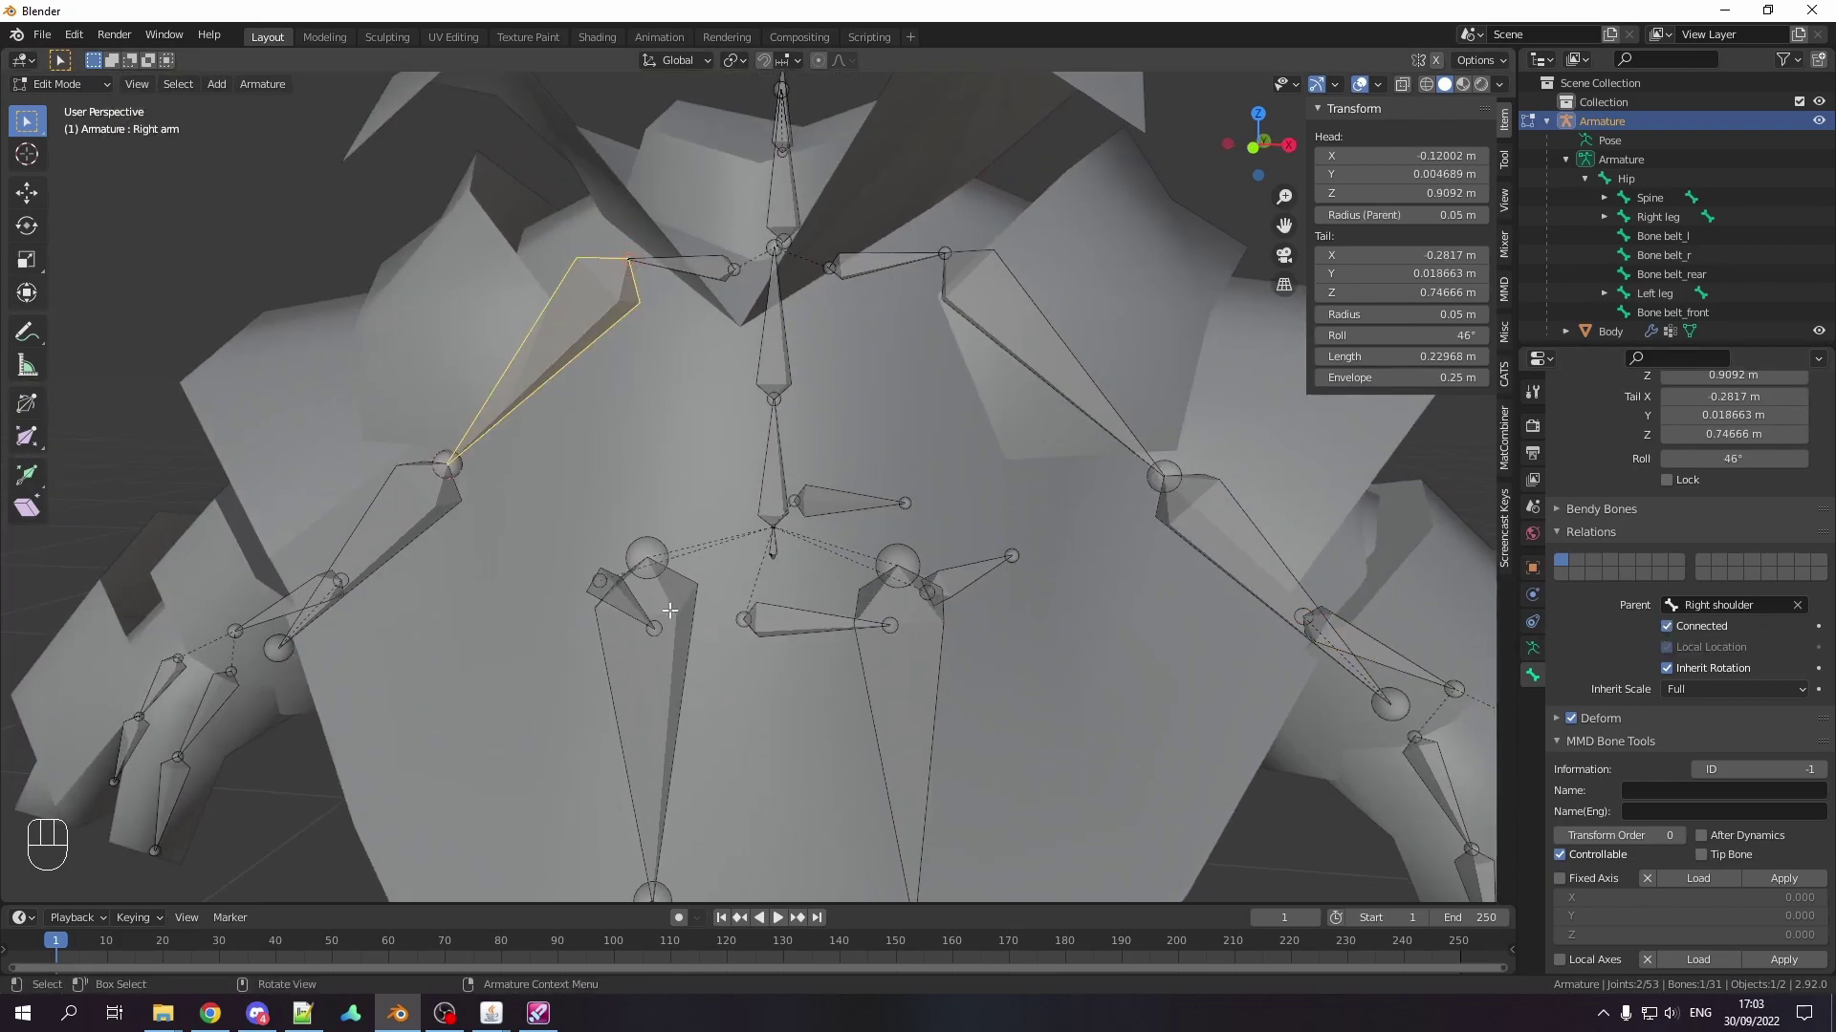
{"action": "key", "text": "bracketright"}
Step: Shift-select the Right leg, Left leg, Hip and Spine bones
{"action": "left_click", "coordinate": [645, 559]}
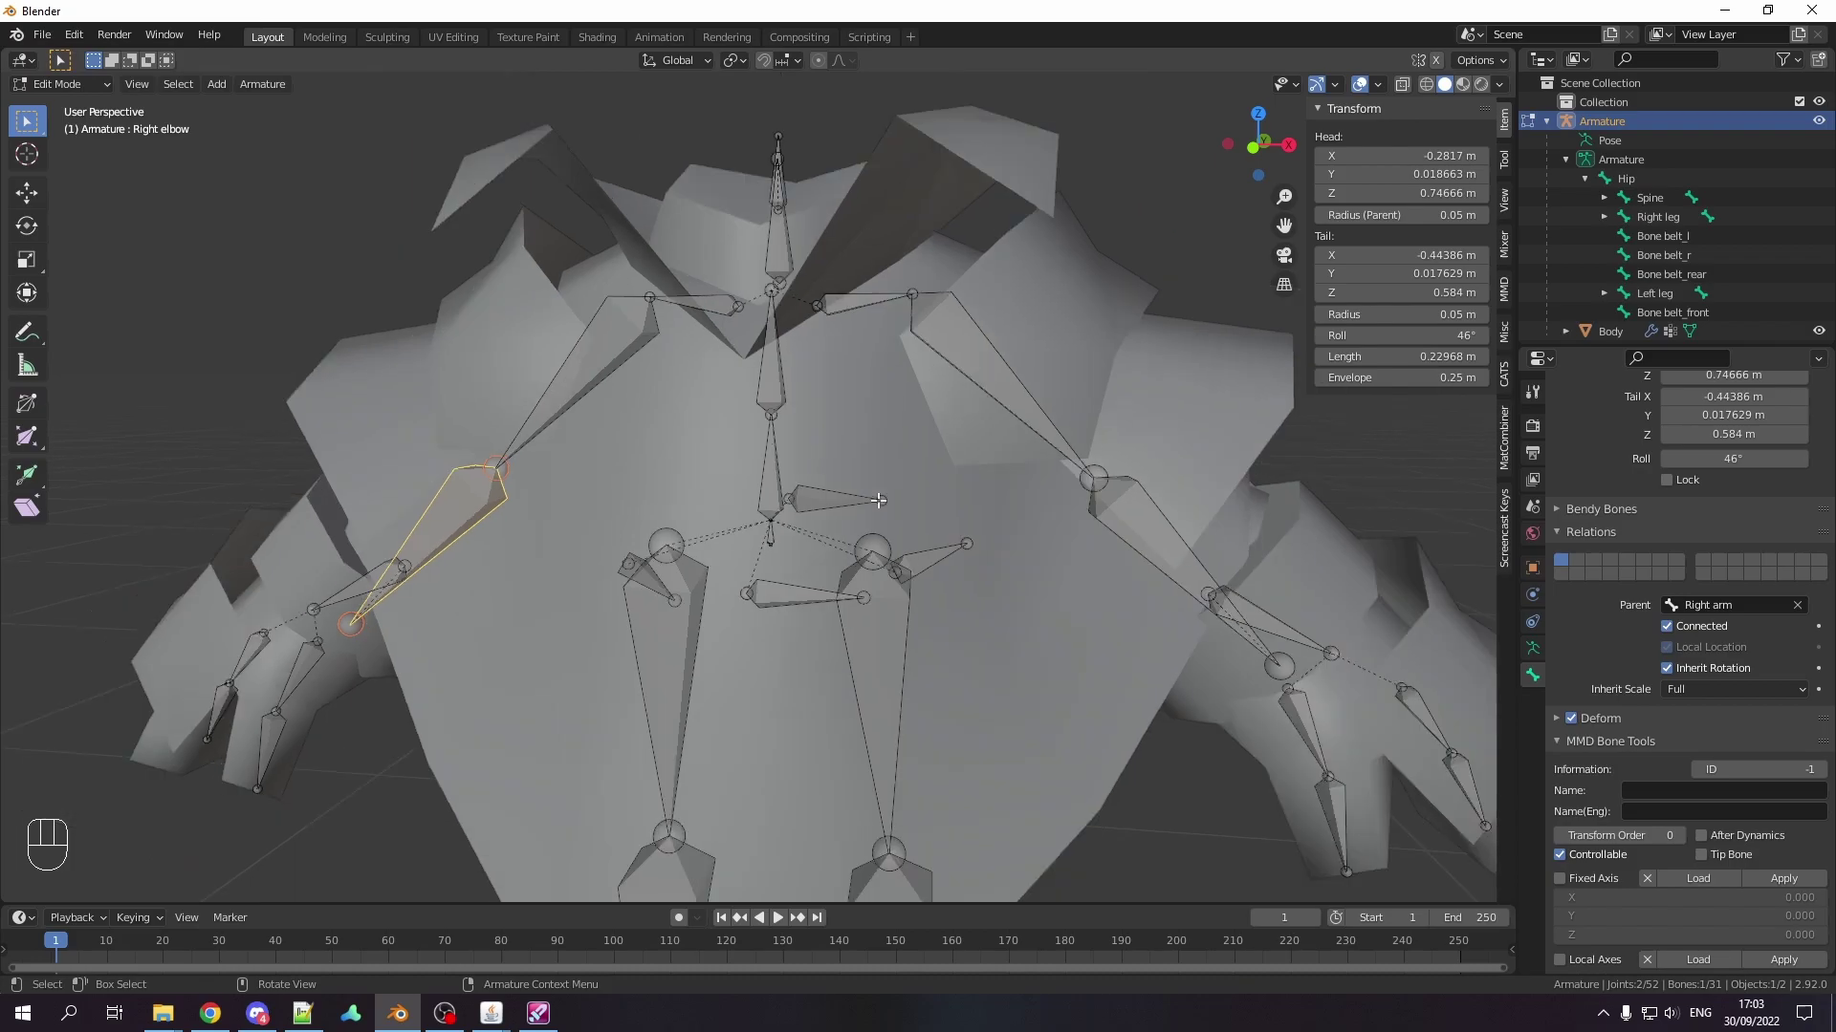
{"action": "left_click", "coordinate": [889, 559], "text": "shift"}
{"action": "left_click", "coordinate": [752, 473], "text": "shift"}
{"action": "left_click", "coordinate": [754, 415], "text": "shift"}
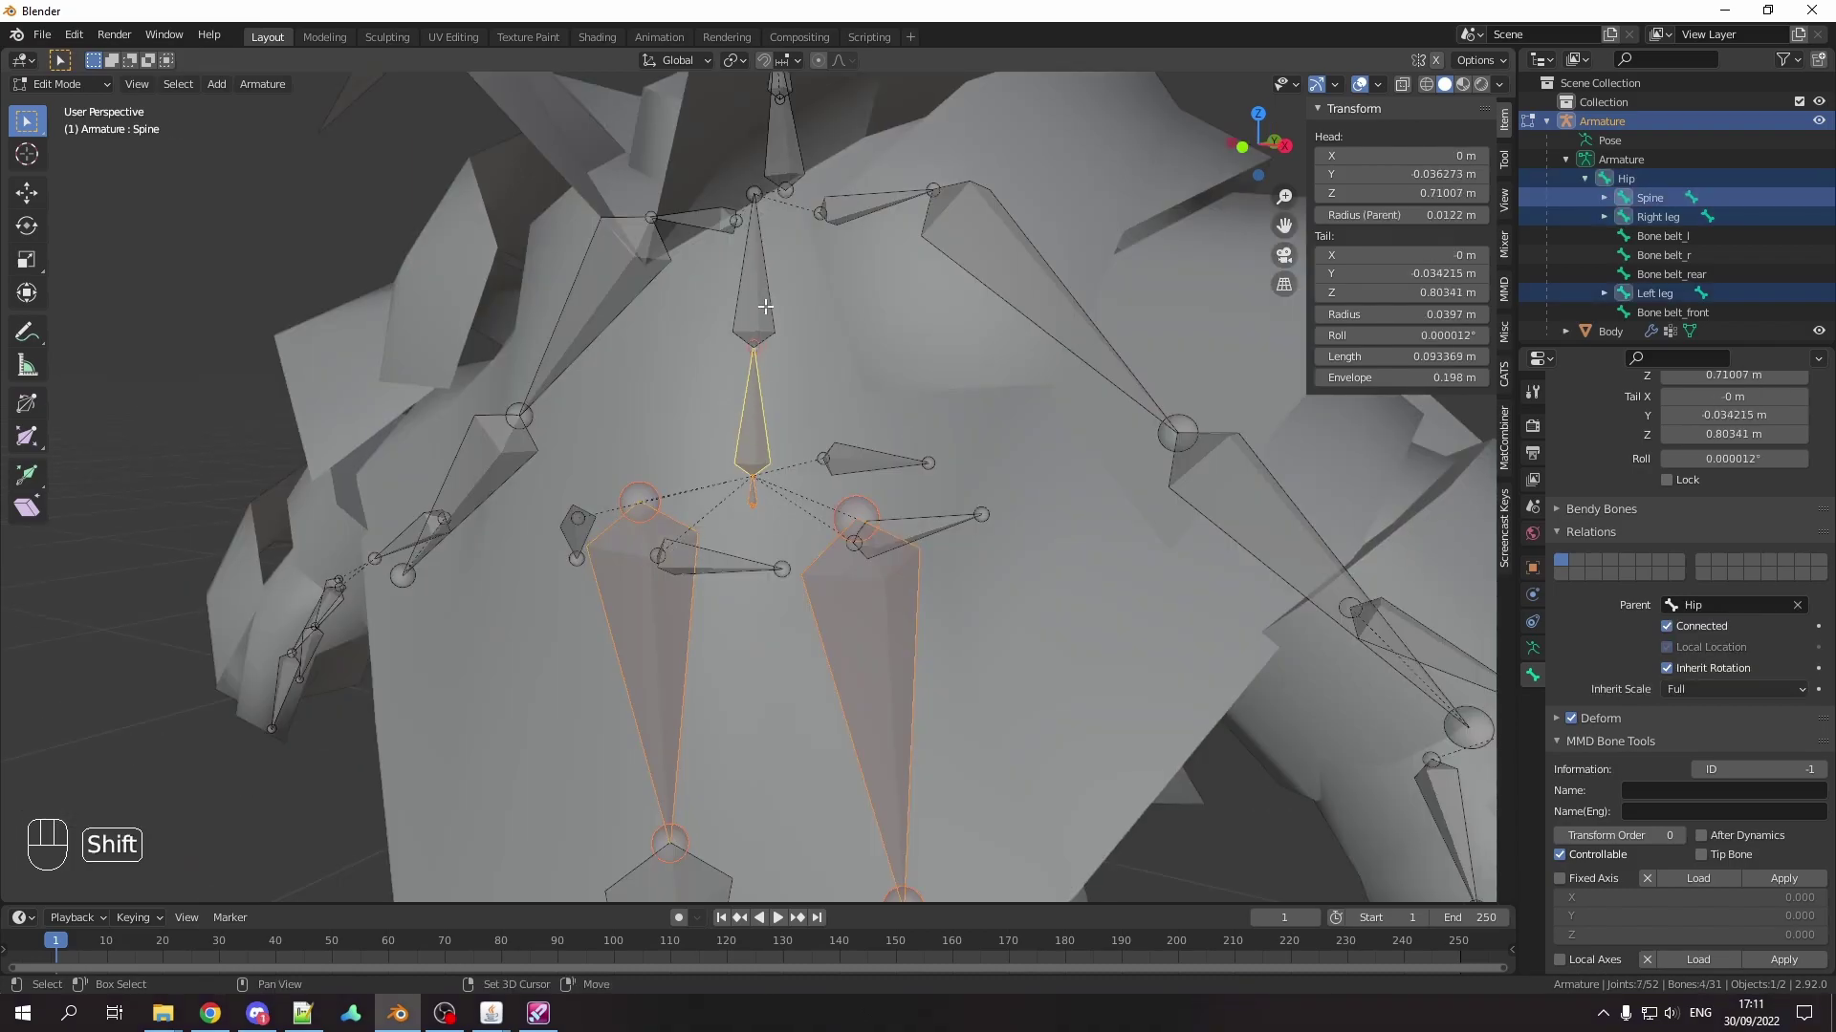
Step: Add Chest to the selection, isolate those bones and switch to the side view
{"action": "left_click", "coordinate": [760, 303], "text": "shift"}
{"action": "key", "text": "shift+h"}
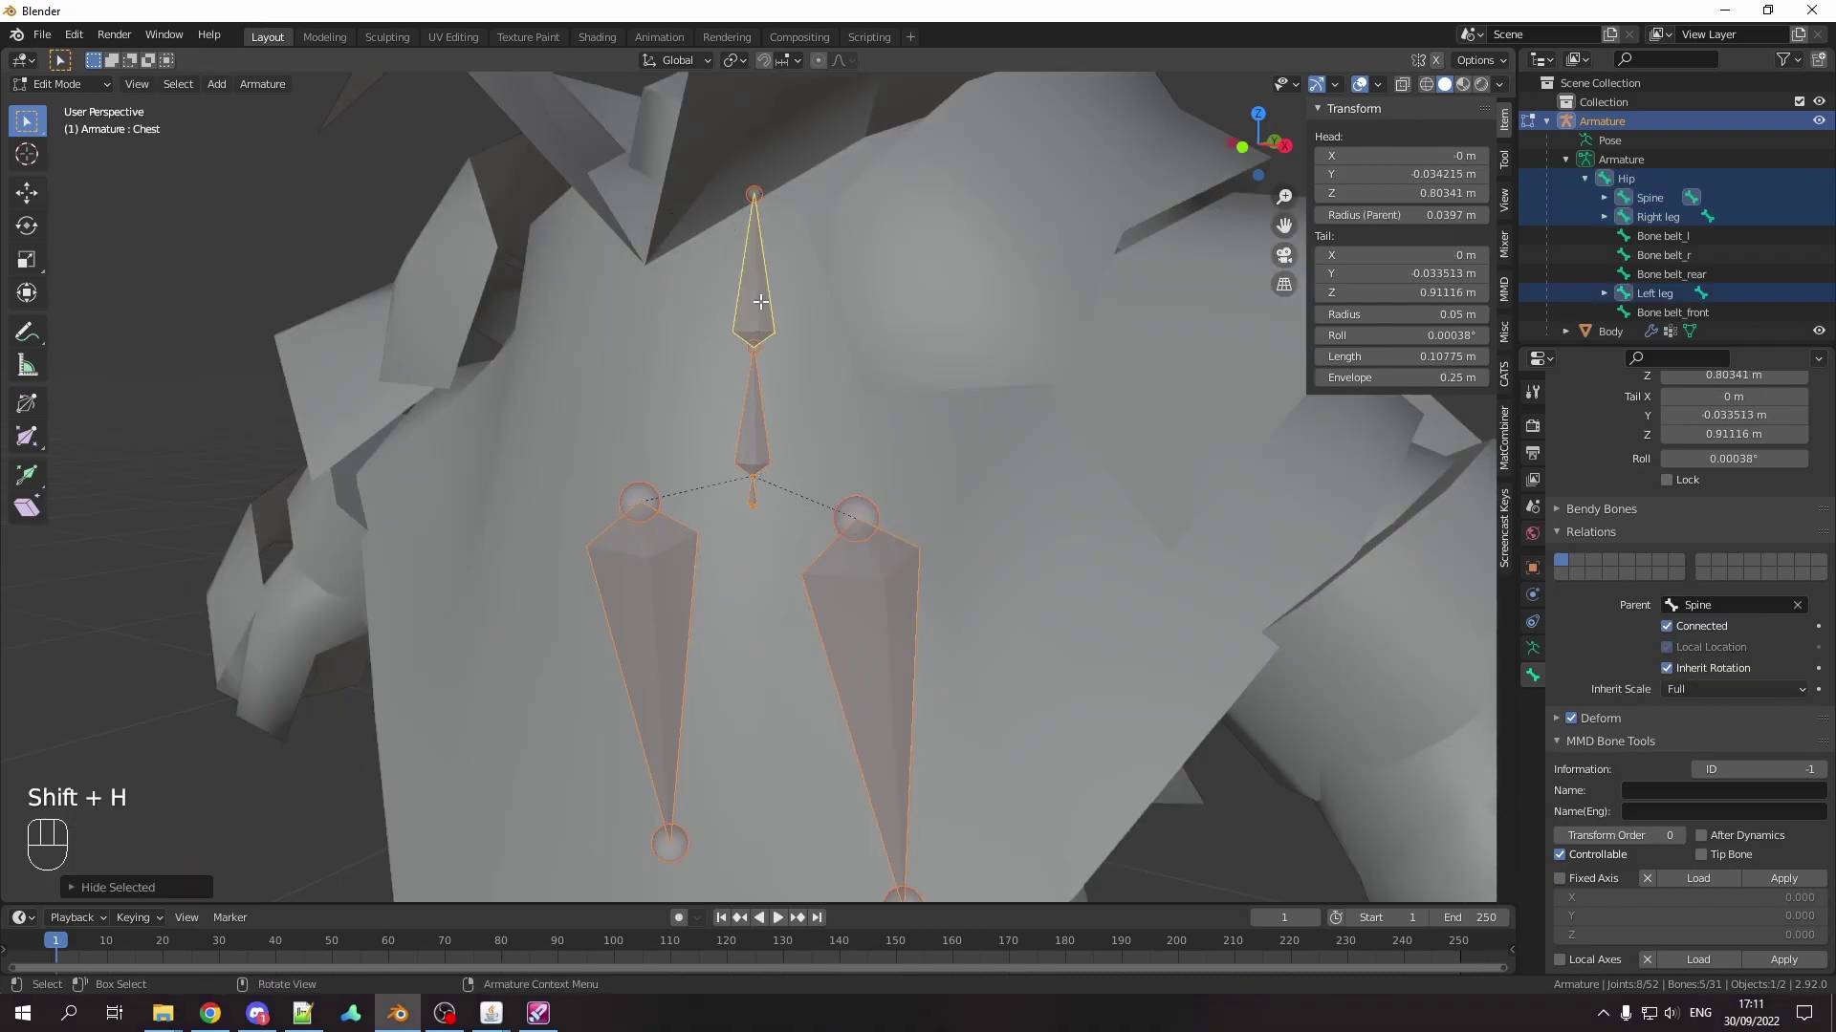
{"action": "key", "text": "KP_3"}
{"action": "scroll", "coordinate": [675, 445], "scroll_direction": "up", "scroll_amount": 5}
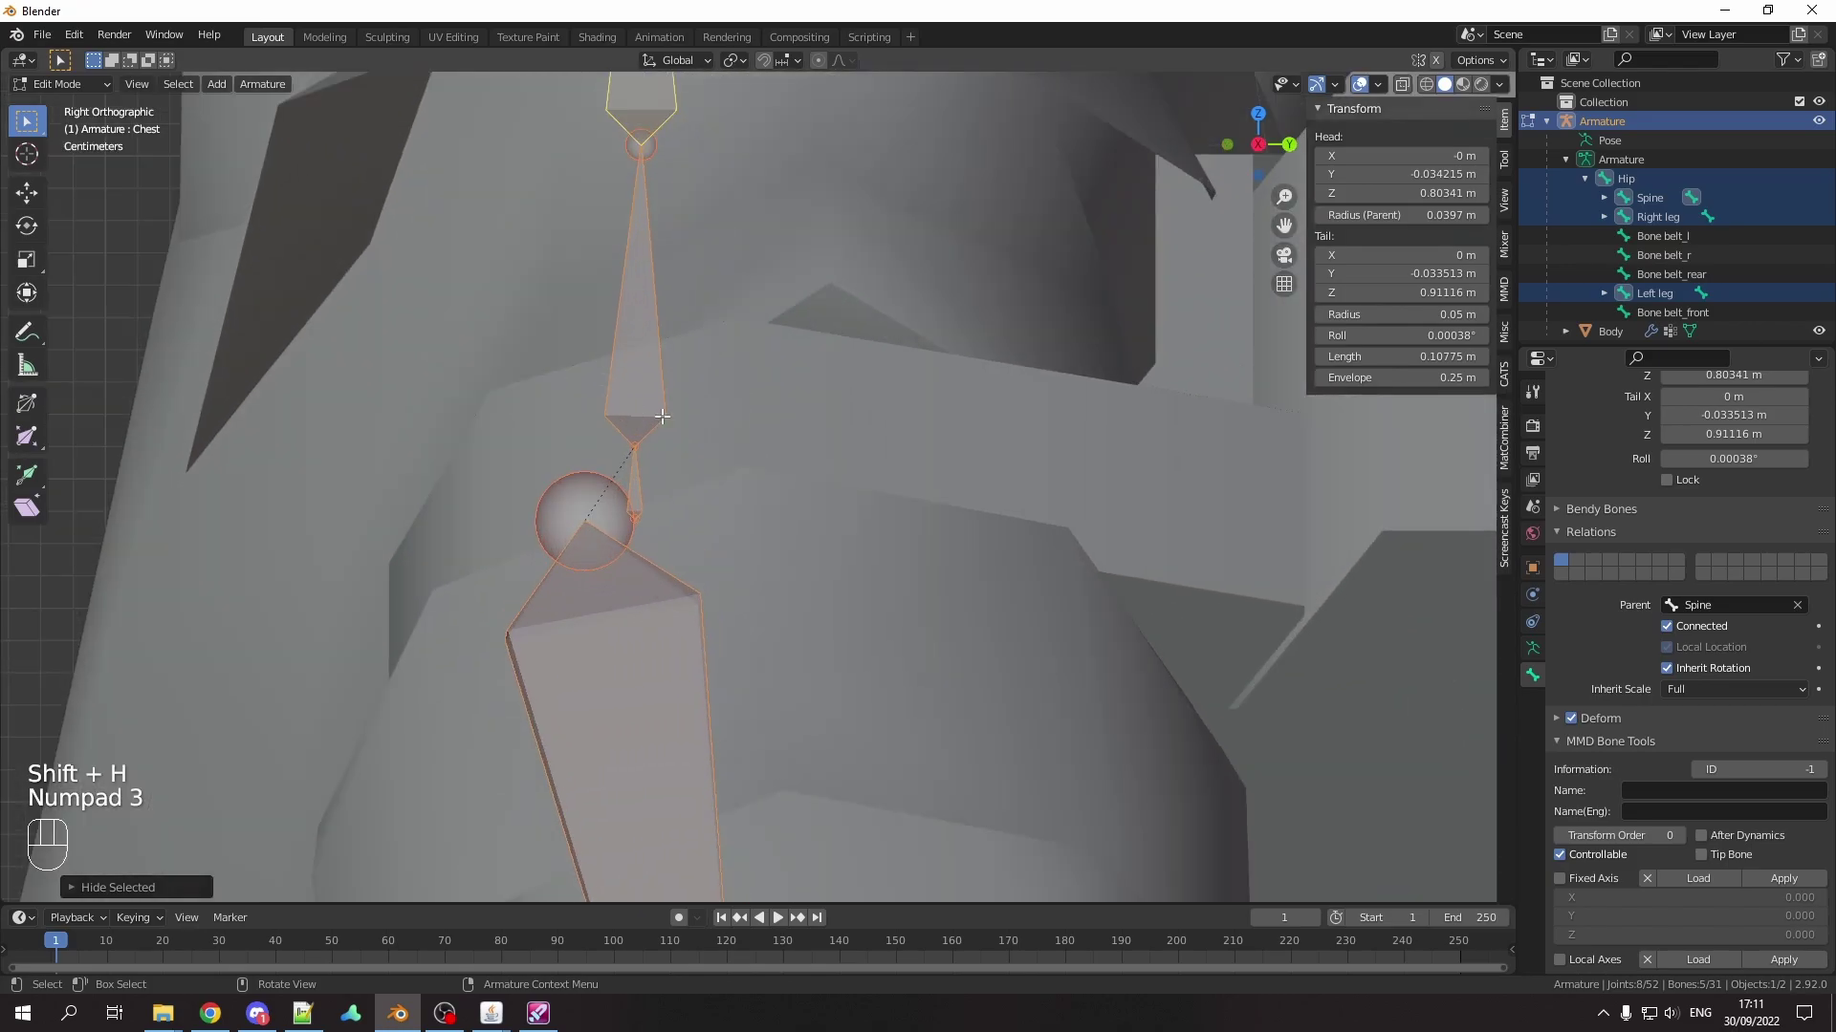
Step: Set the Hip bone's head and tail Y to -0.036174 in the N panel so it stands straight
{"action": "left_click", "coordinate": [727, 534]}
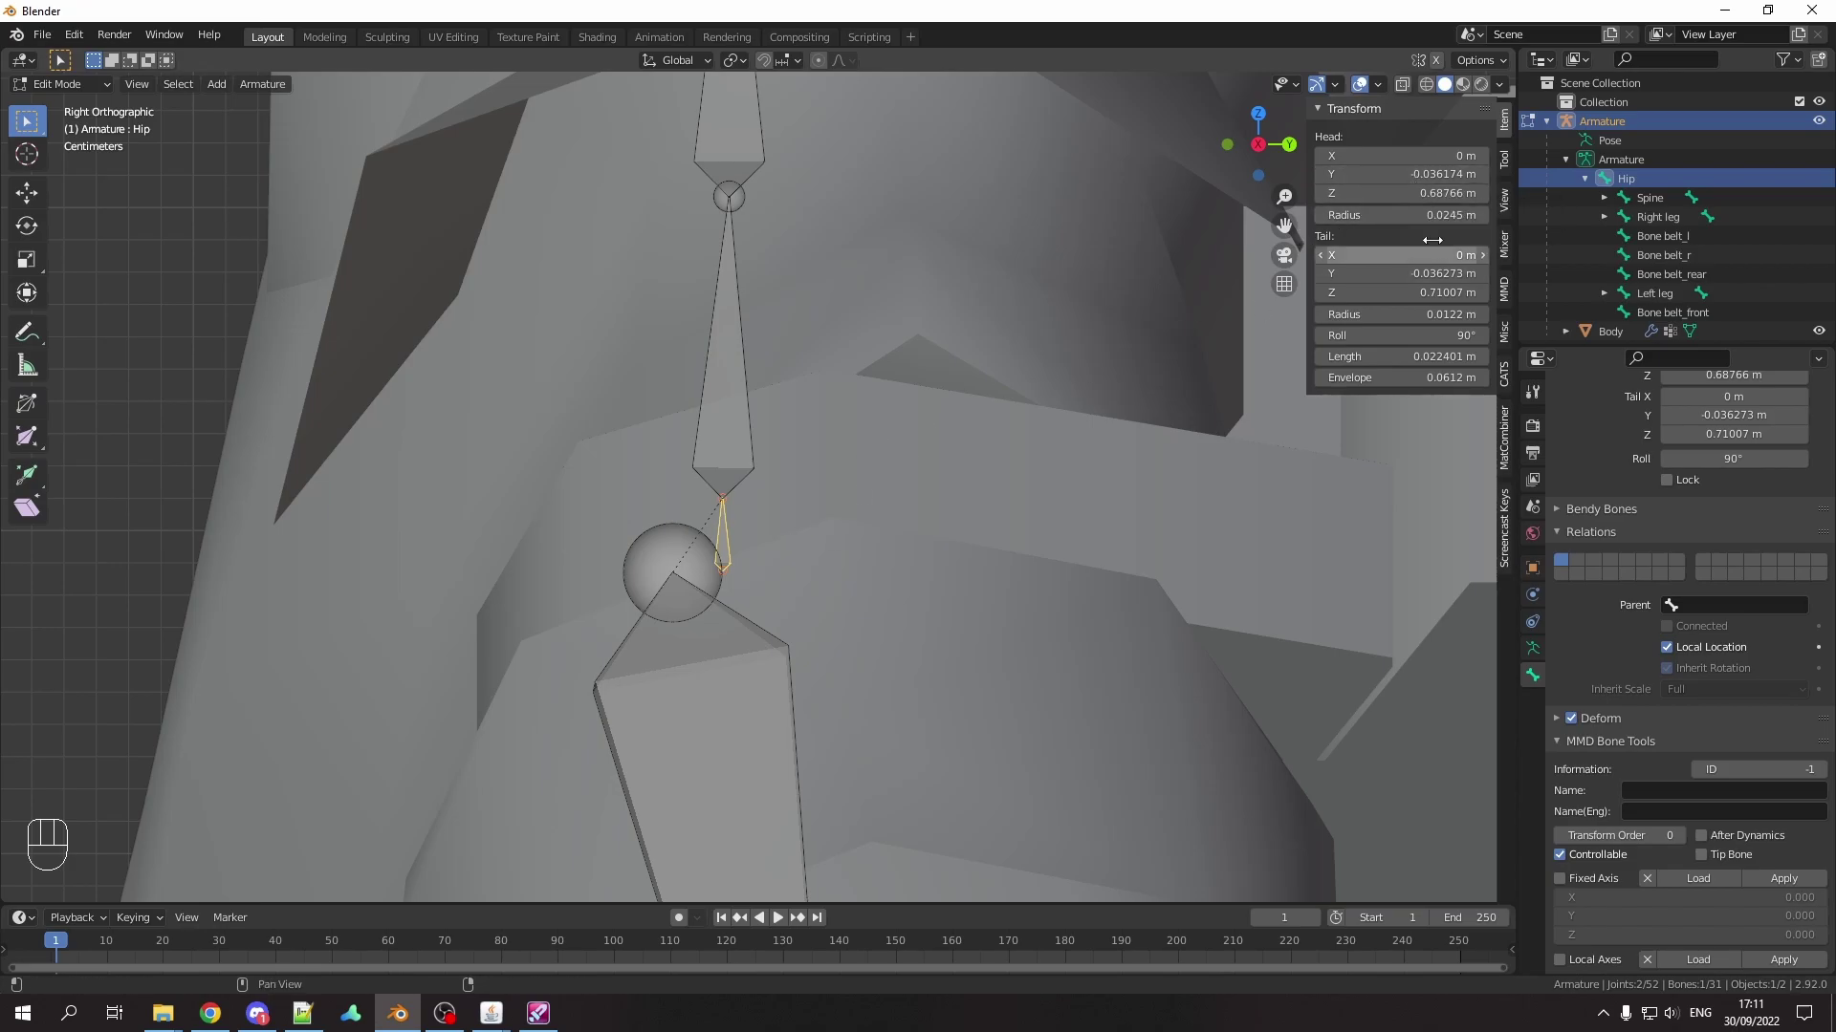
{"action": "left_click", "coordinate": [1439, 173]}
{"action": "key", "text": "Return"}
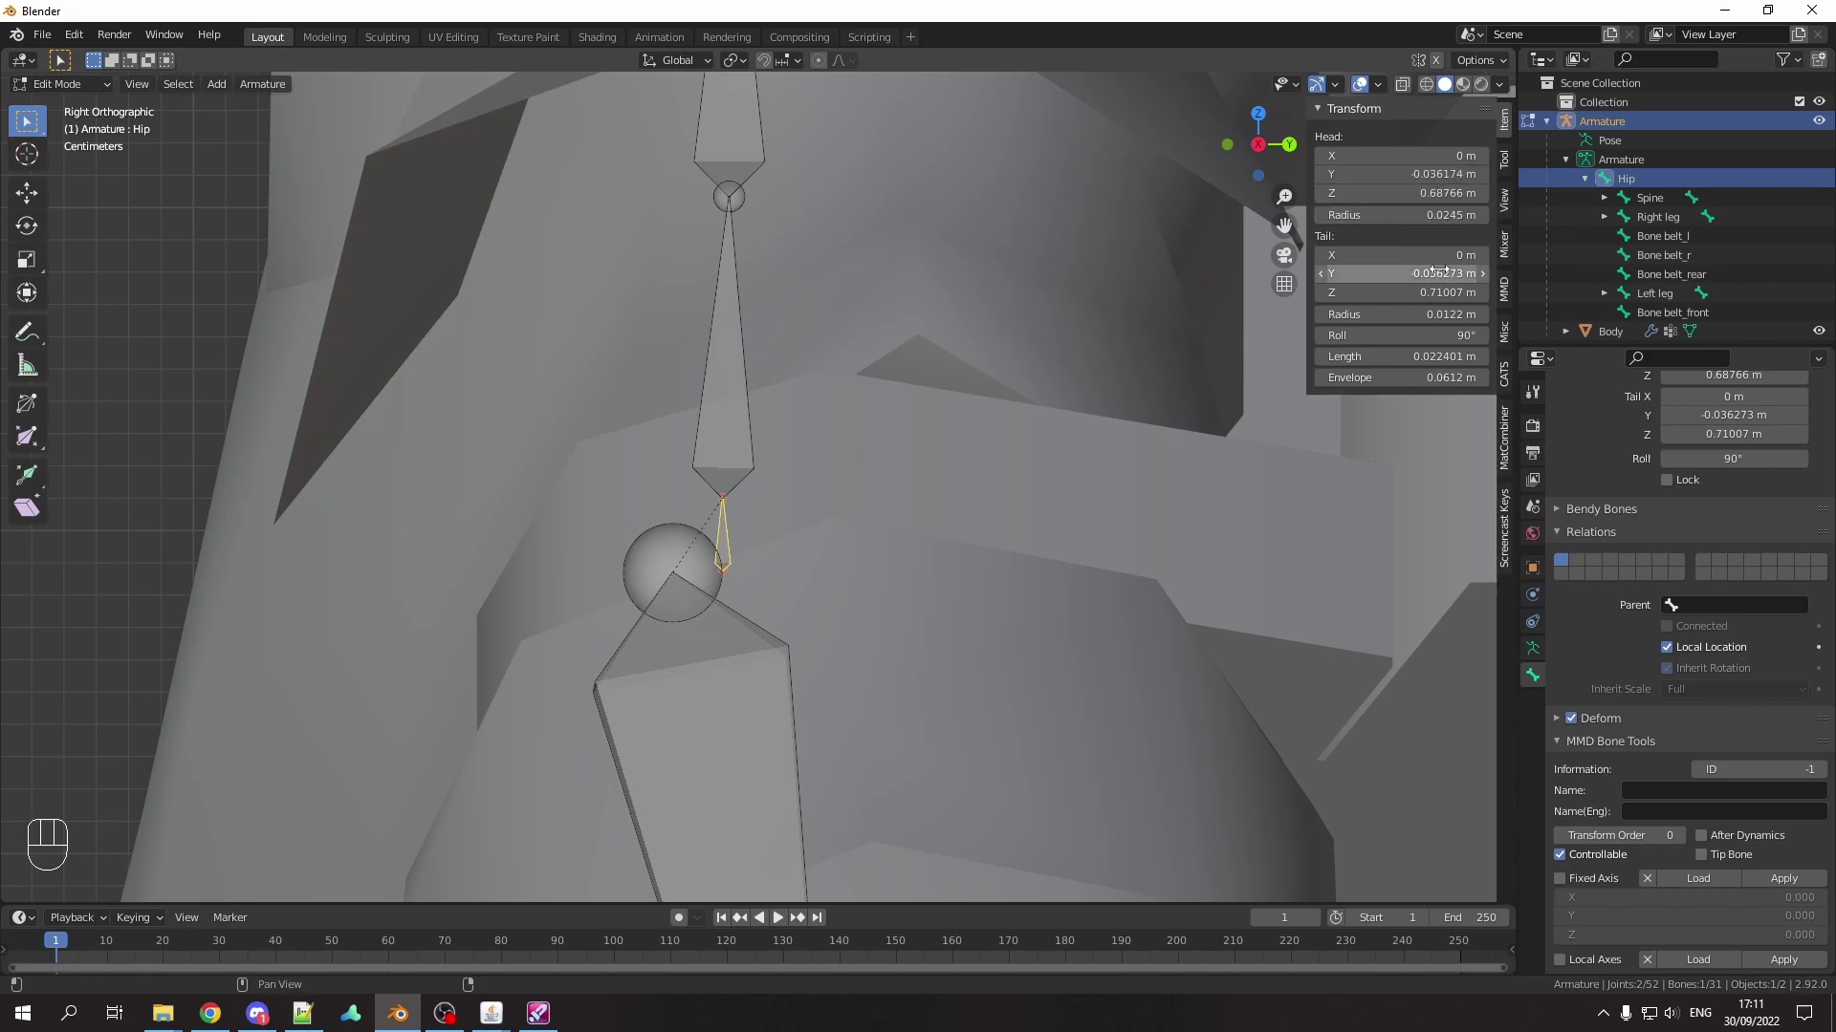
{"action": "left_click", "coordinate": [749, 300]}
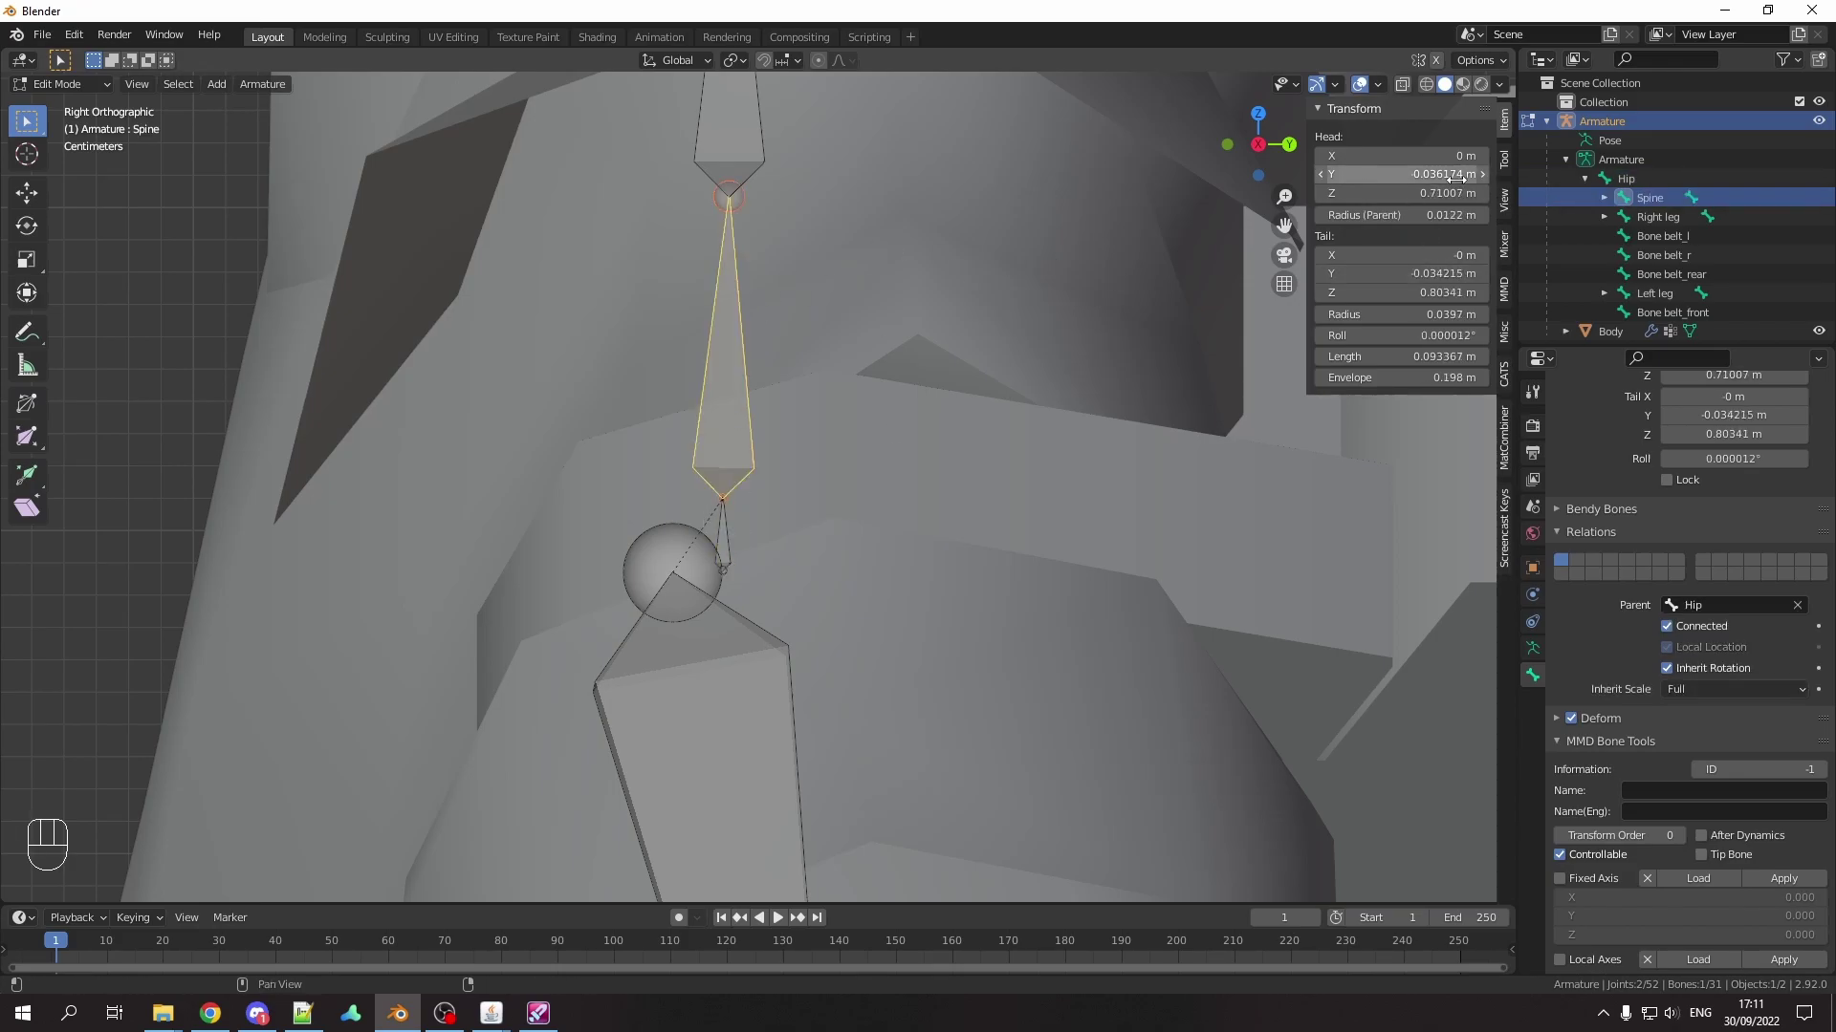
{"action": "key", "text": "Return"}
{"action": "key", "text": "Return"}
Step: Nudge the Hip bone's head slightly up along Z, then return to Object Mode
{"action": "middle_click_drag", "start_coordinate": [861, 503], "coordinate": [718, 550]}
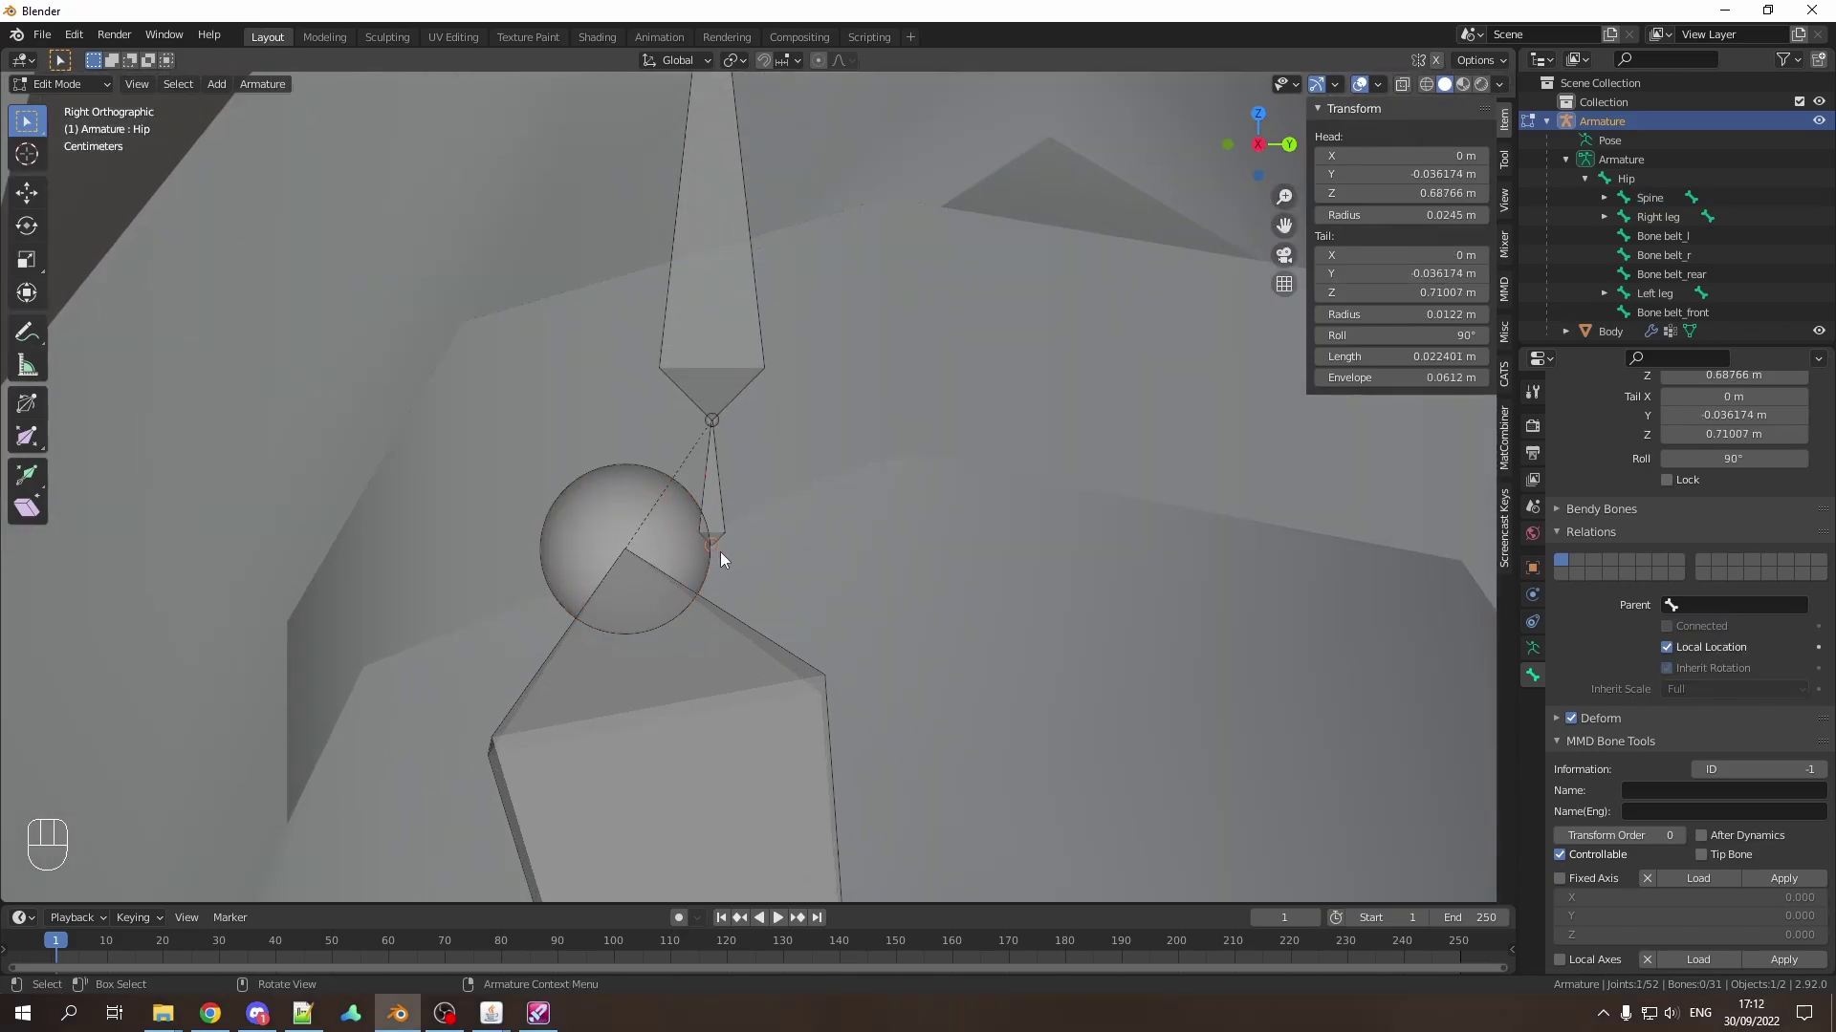
{"action": "left_click", "coordinate": [768, 468]}
{"action": "scroll", "coordinate": [768, 468], "scroll_direction": "up", "scroll_amount": 5}
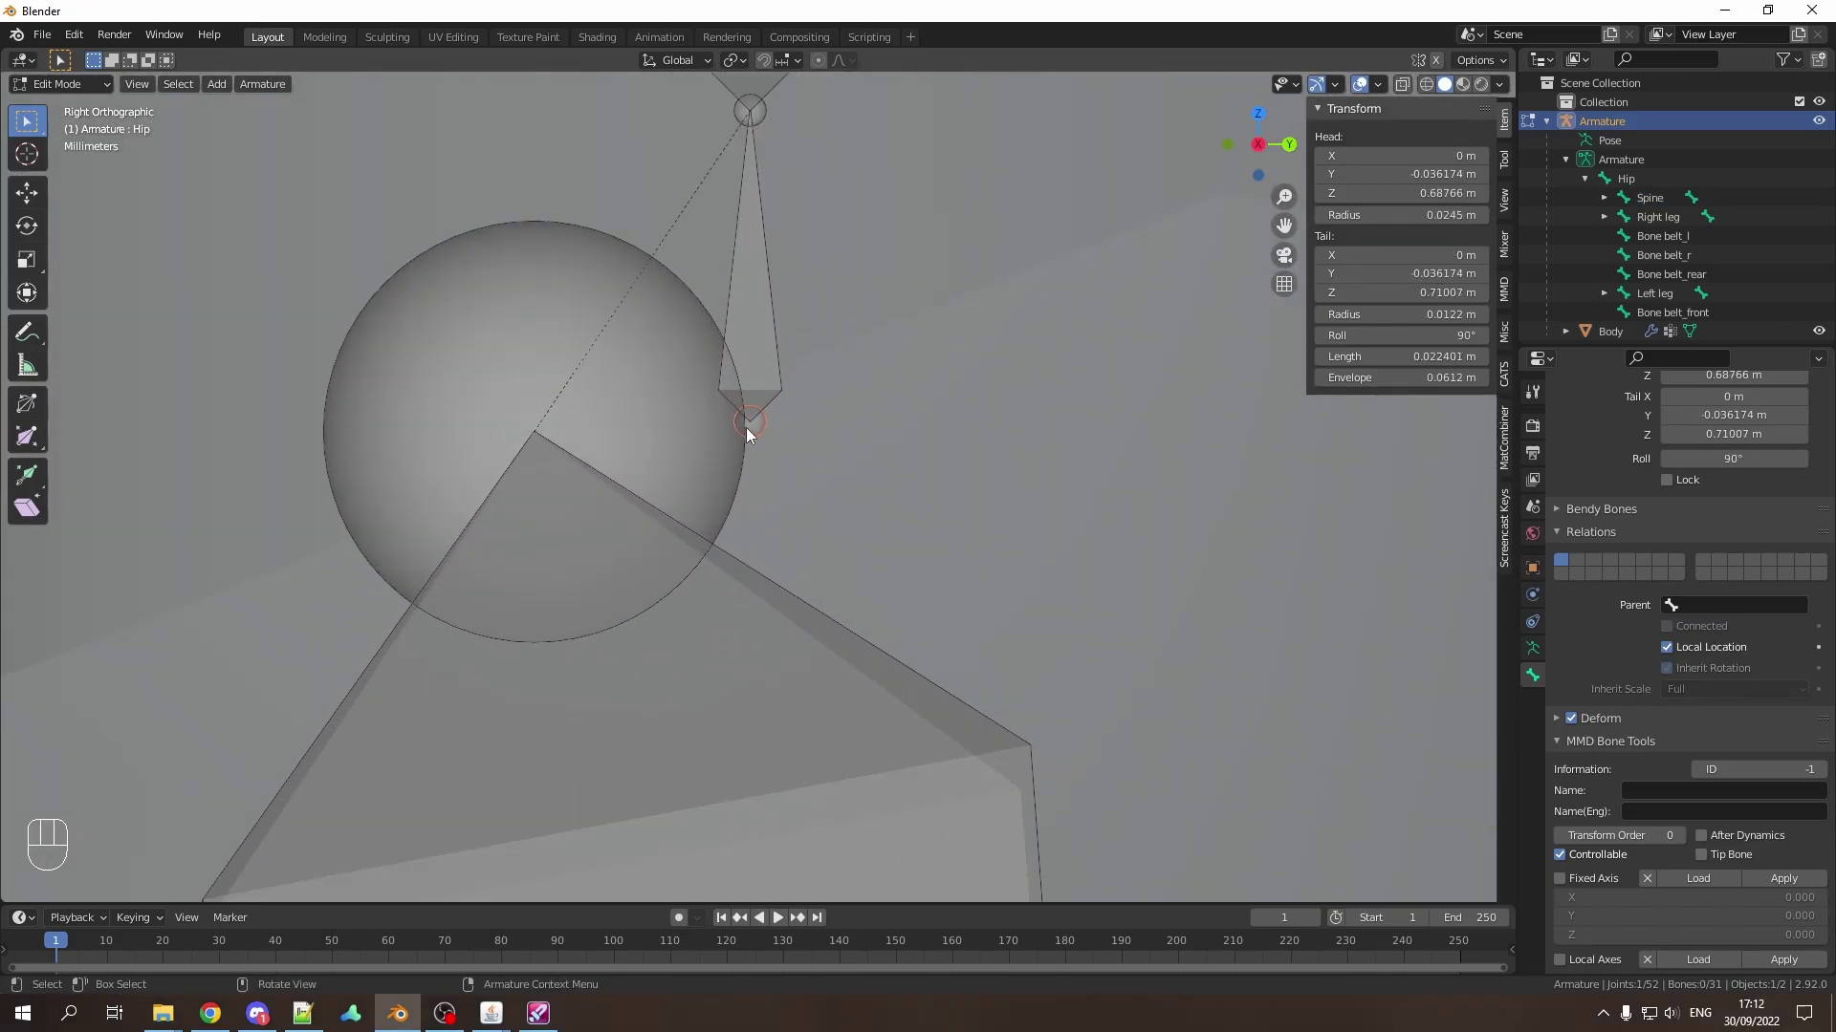
{"action": "key", "text": "g"}
{"action": "key", "text": "Escape"}
{"action": "key", "text": "g"}
{"action": "left_click", "coordinate": [742, 431]}
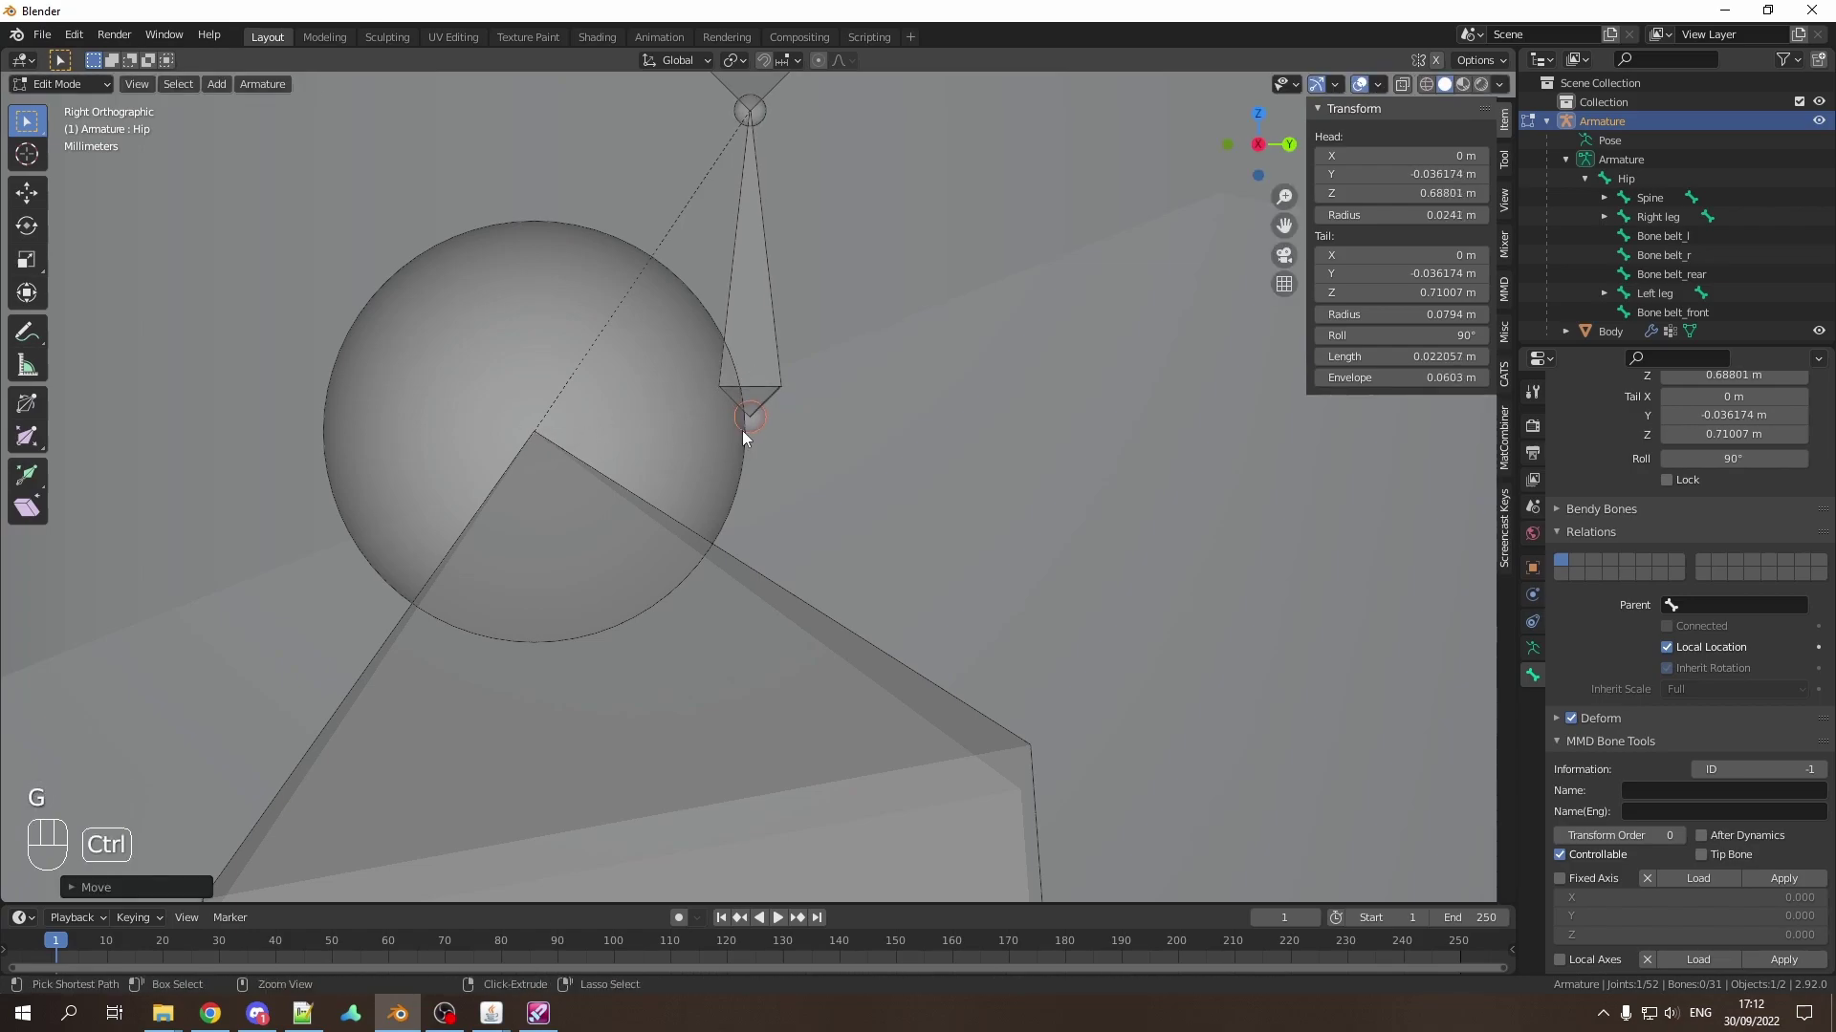
{"action": "key", "text": "ctrl+z"}
{"action": "key", "text": "g"}
{"action": "key", "text": "z"}
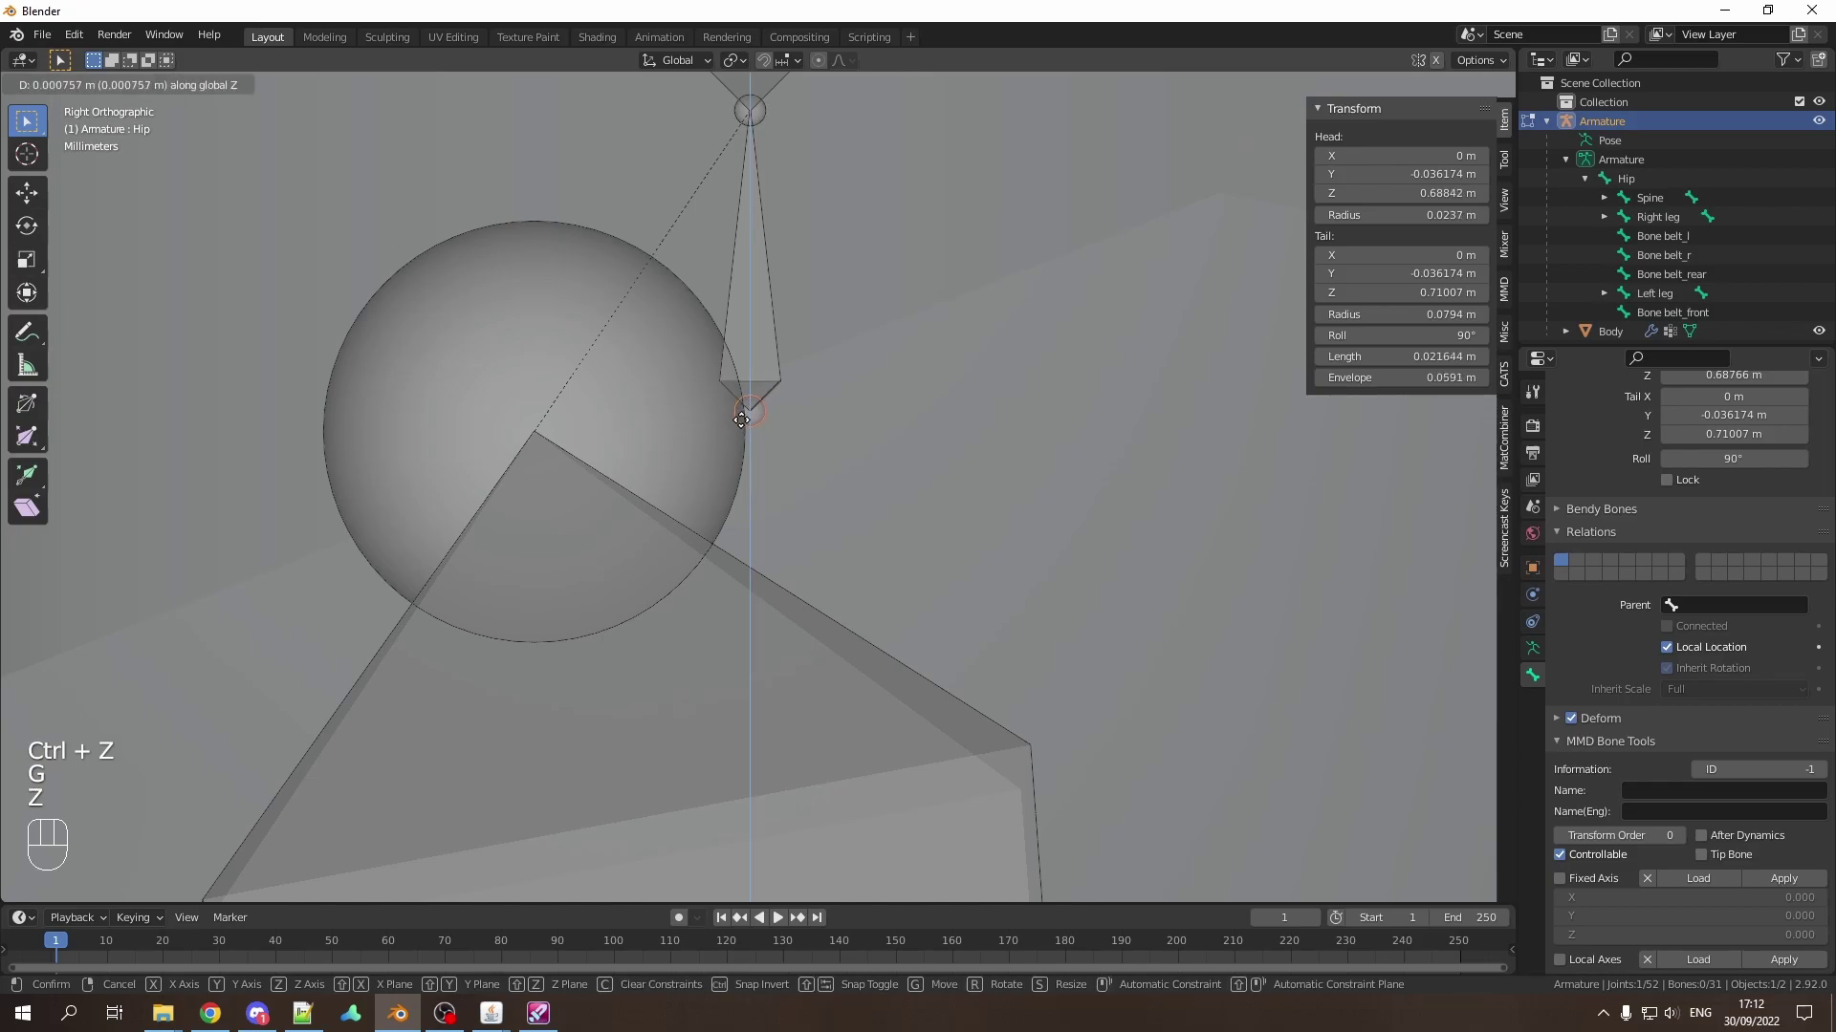
{"action": "left_click", "coordinate": [742, 420]}
{"action": "scroll", "coordinate": [740, 423], "scroll_direction": "down", "scroll_amount": 5}
{"action": "key", "text": "Tab"}
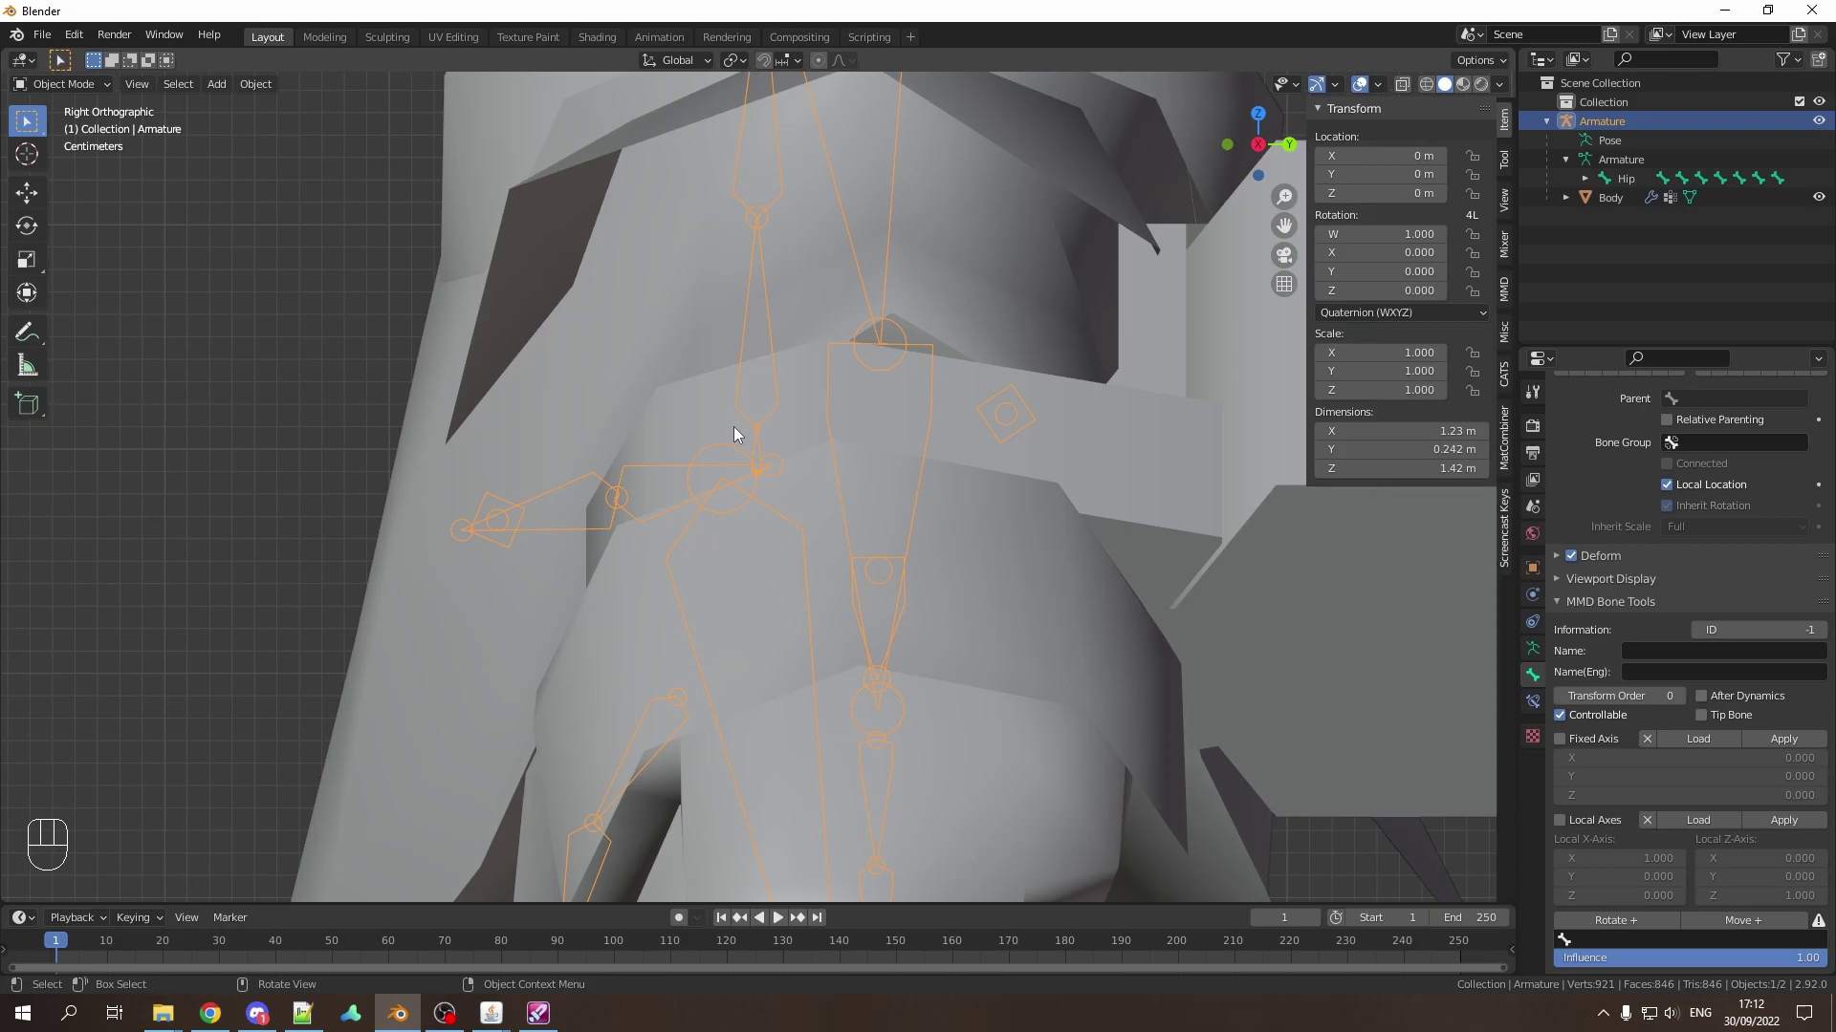
Step: Back in Edit Mode reveal all bones, deselect, and select the Left leg joint in side view
{"action": "mouse_move", "coordinate": [732, 426]}
{"action": "middle_mouse_down", "text": "shift"}
{"action": "mouse_move", "coordinate": [801, 428]}
{"action": "mouse_move", "coordinate": [776, 340]}
{"action": "middle_mouse_up", "text": "shift"}
{"action": "scroll", "coordinate": [797, 435], "scroll_direction": "down", "scroll_amount": 3}
{"action": "scroll", "coordinate": [776, 340], "scroll_direction": "up", "scroll_amount": 3}
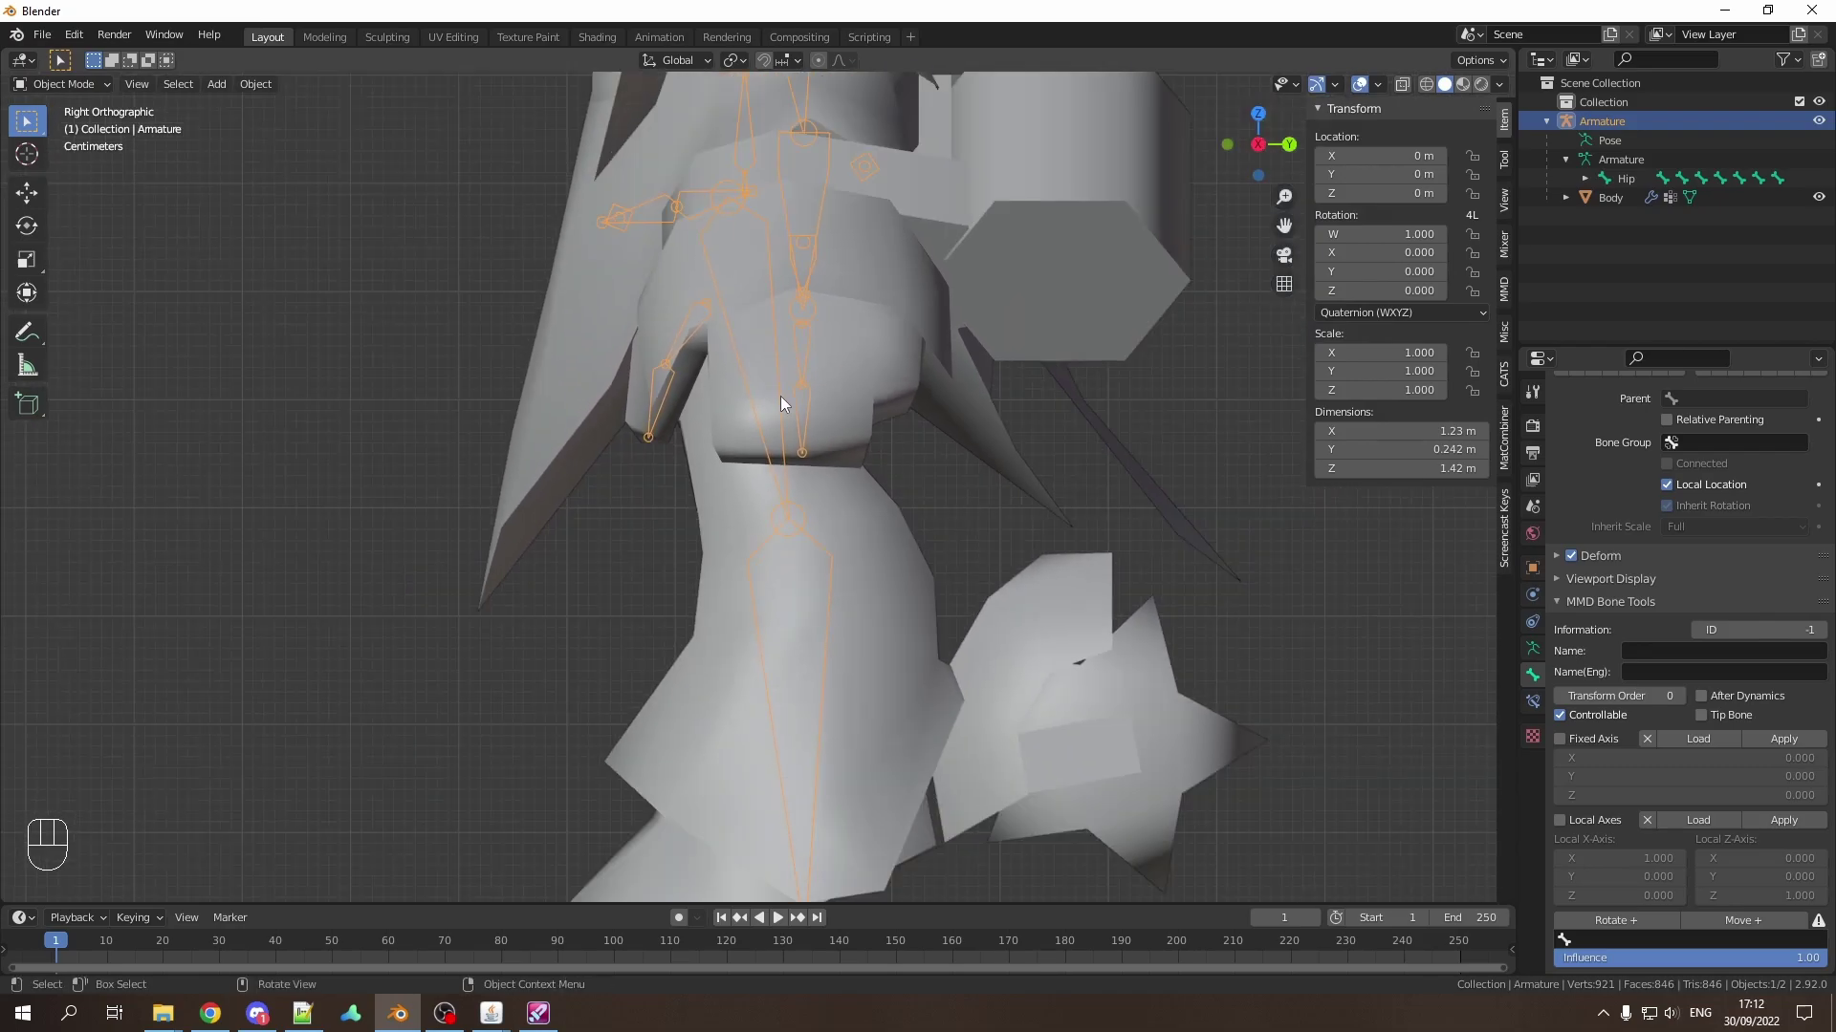
{"action": "key", "text": "Tab"}
{"action": "key", "text": "alt+h"}
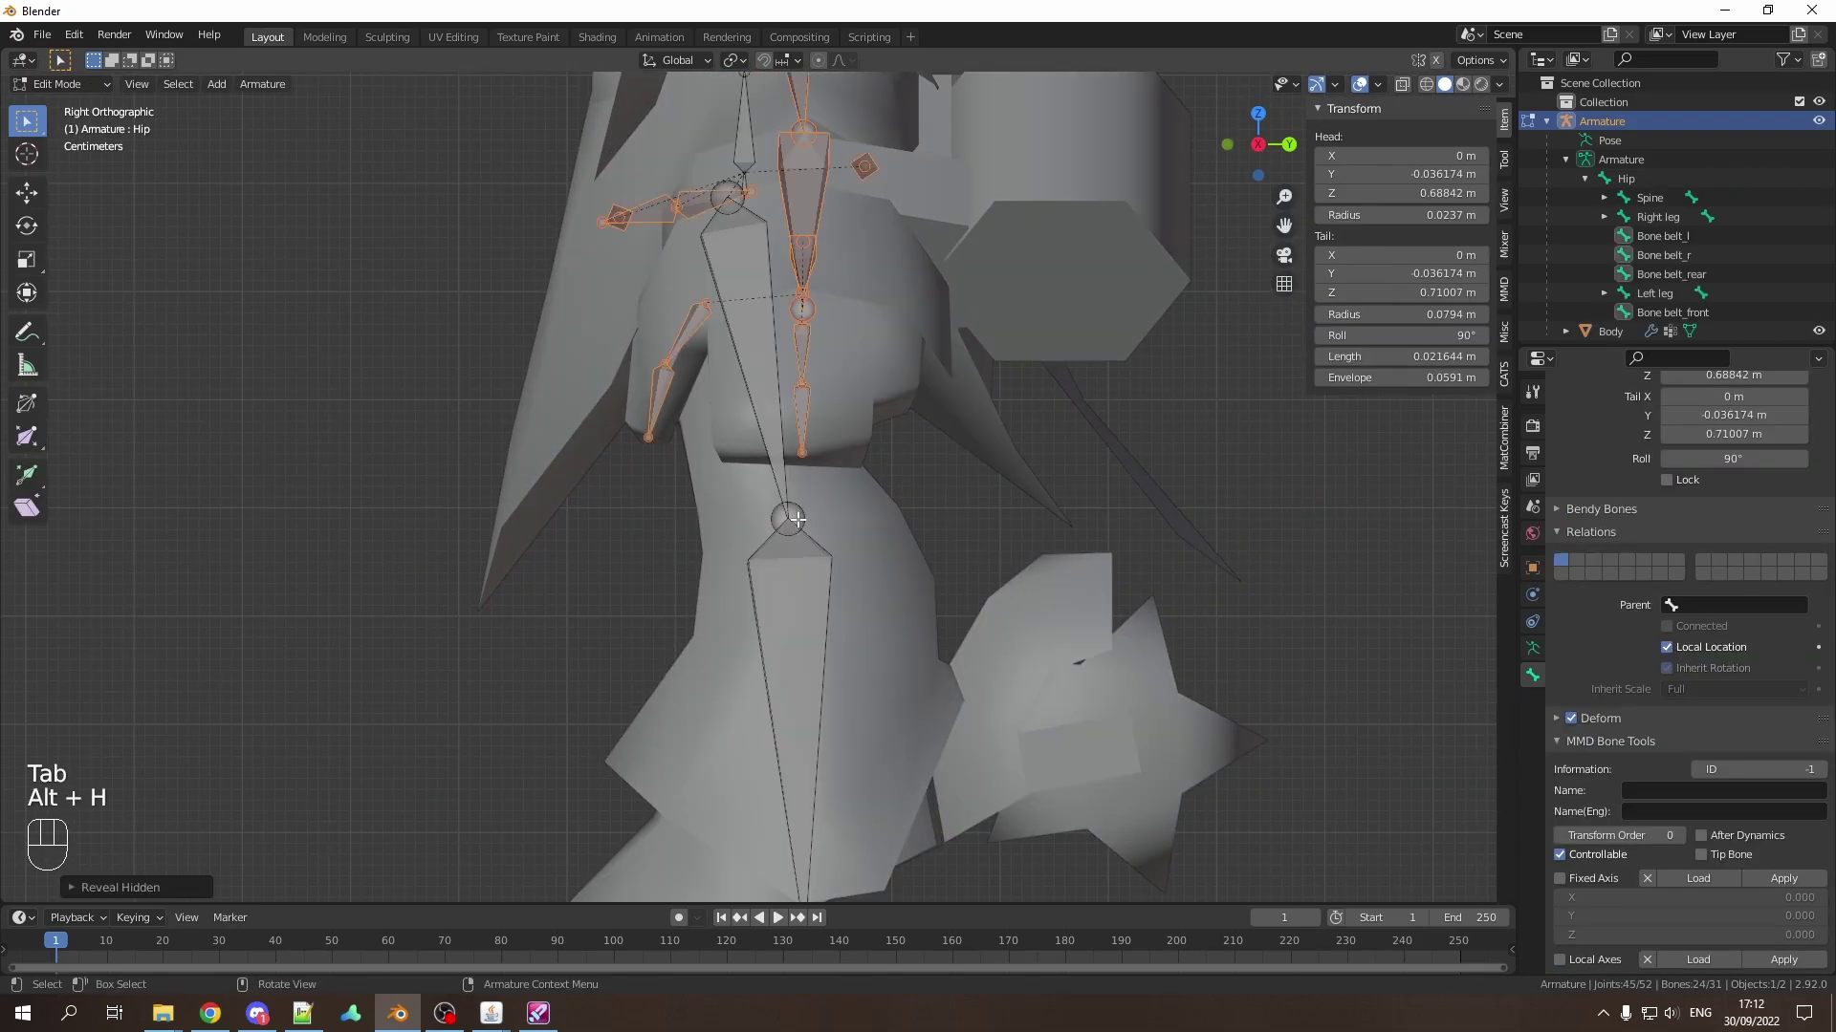
{"action": "key", "text": "alt+a"}
{"action": "middle_click_drag", "start_coordinate": [793, 517], "coordinate": [902, 513]}
{"action": "left_click", "coordinate": [880, 514]}
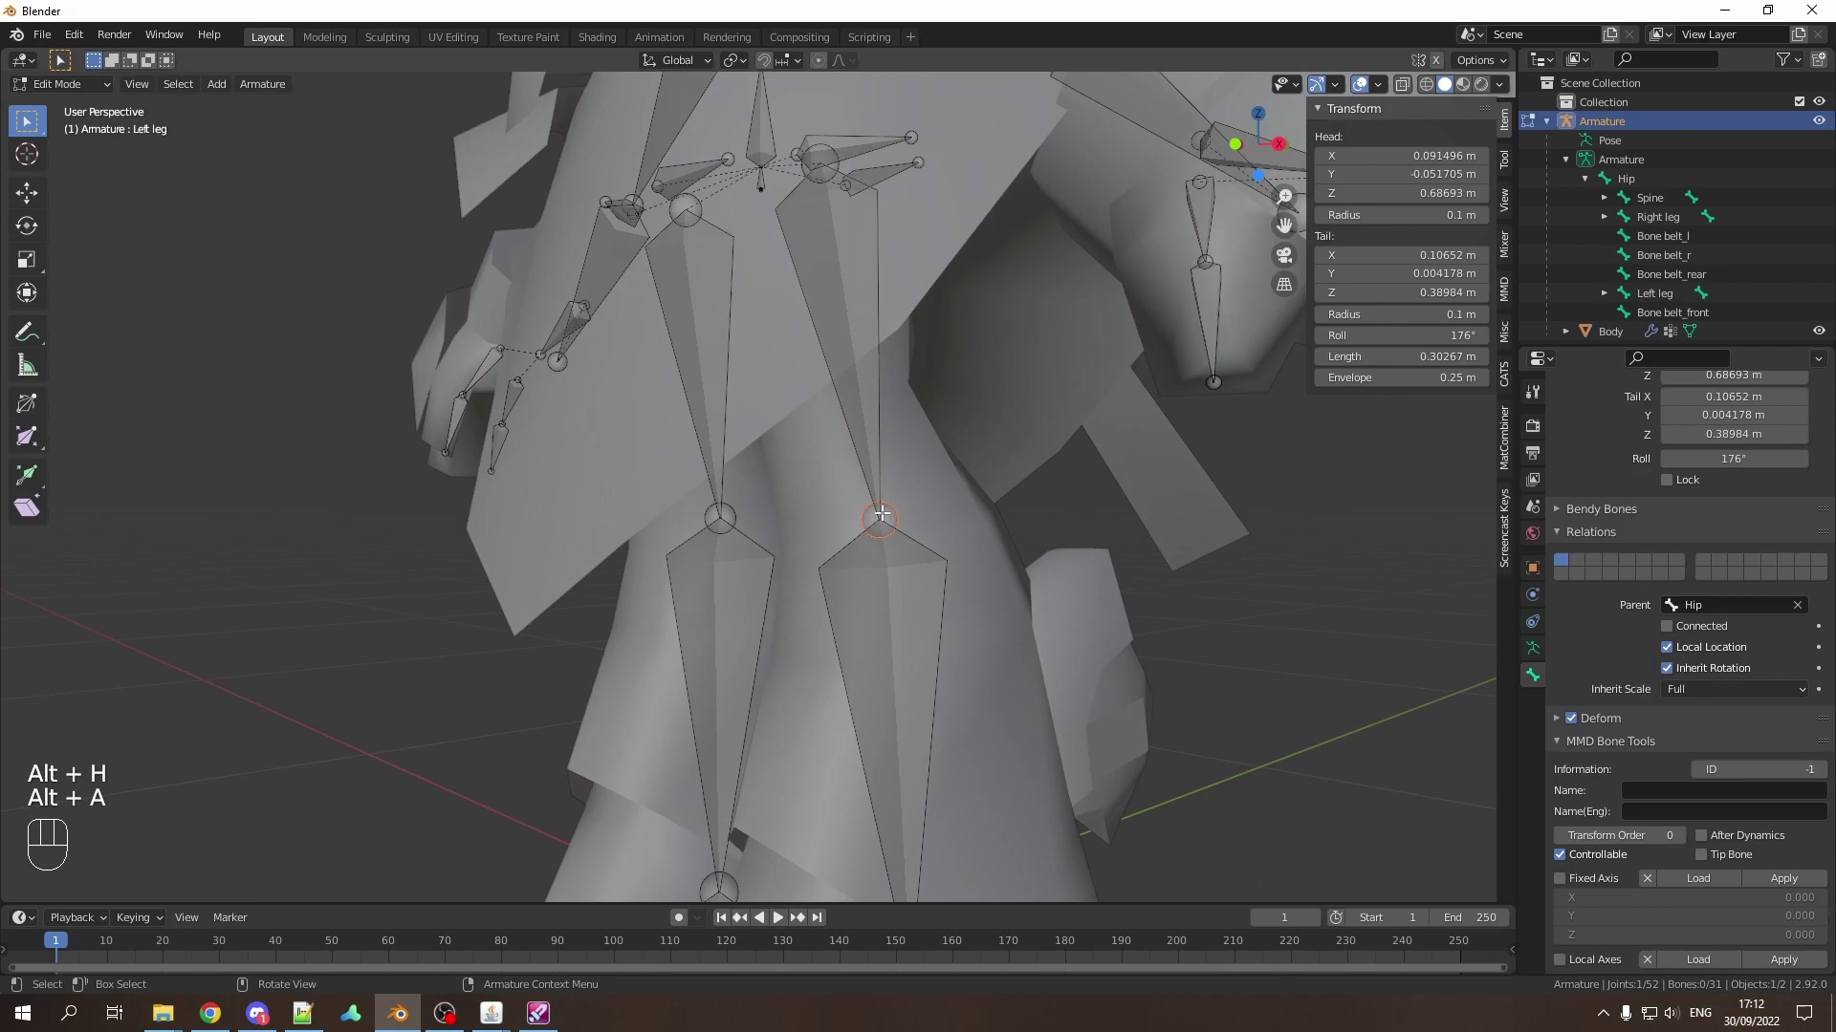
{"action": "key", "text": "KP_3"}
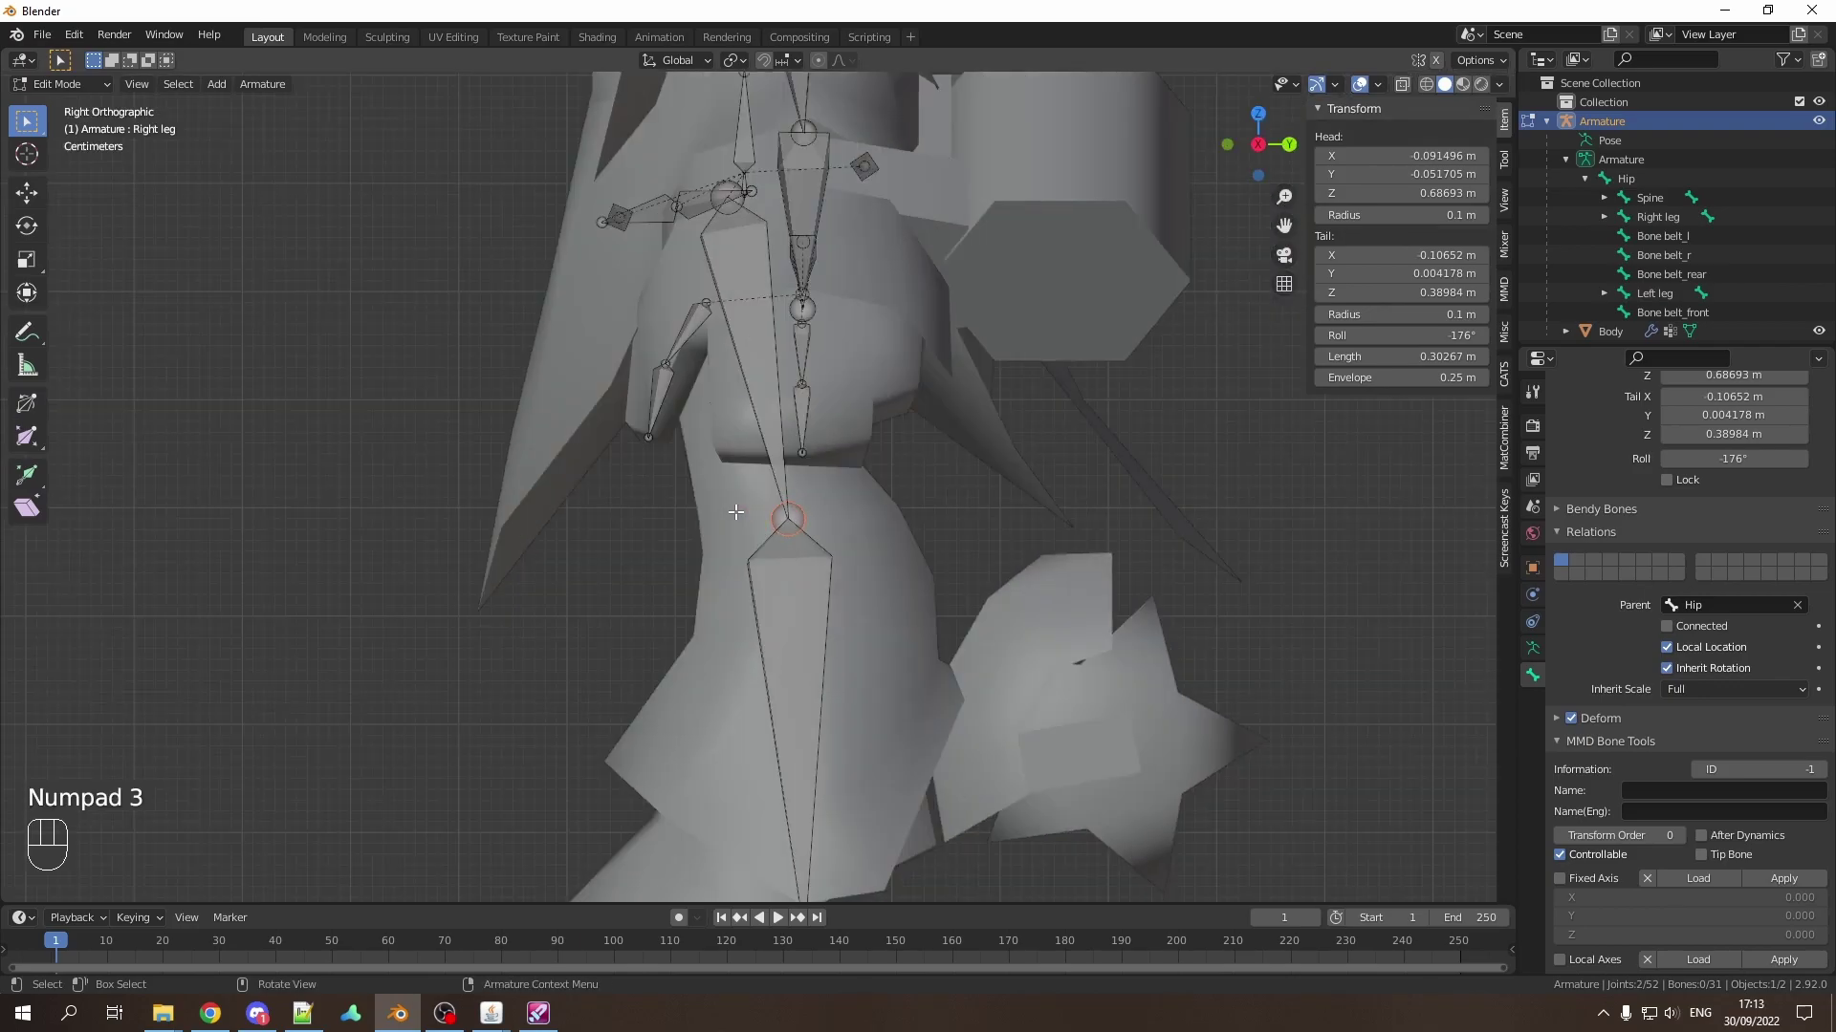
{"action": "middle_click_drag", "start_coordinate": [735, 512], "coordinate": [774, 473], "text": "shift"}
Step: Shift the leg joint back along the Y axis
{"action": "key", "text": "g"}
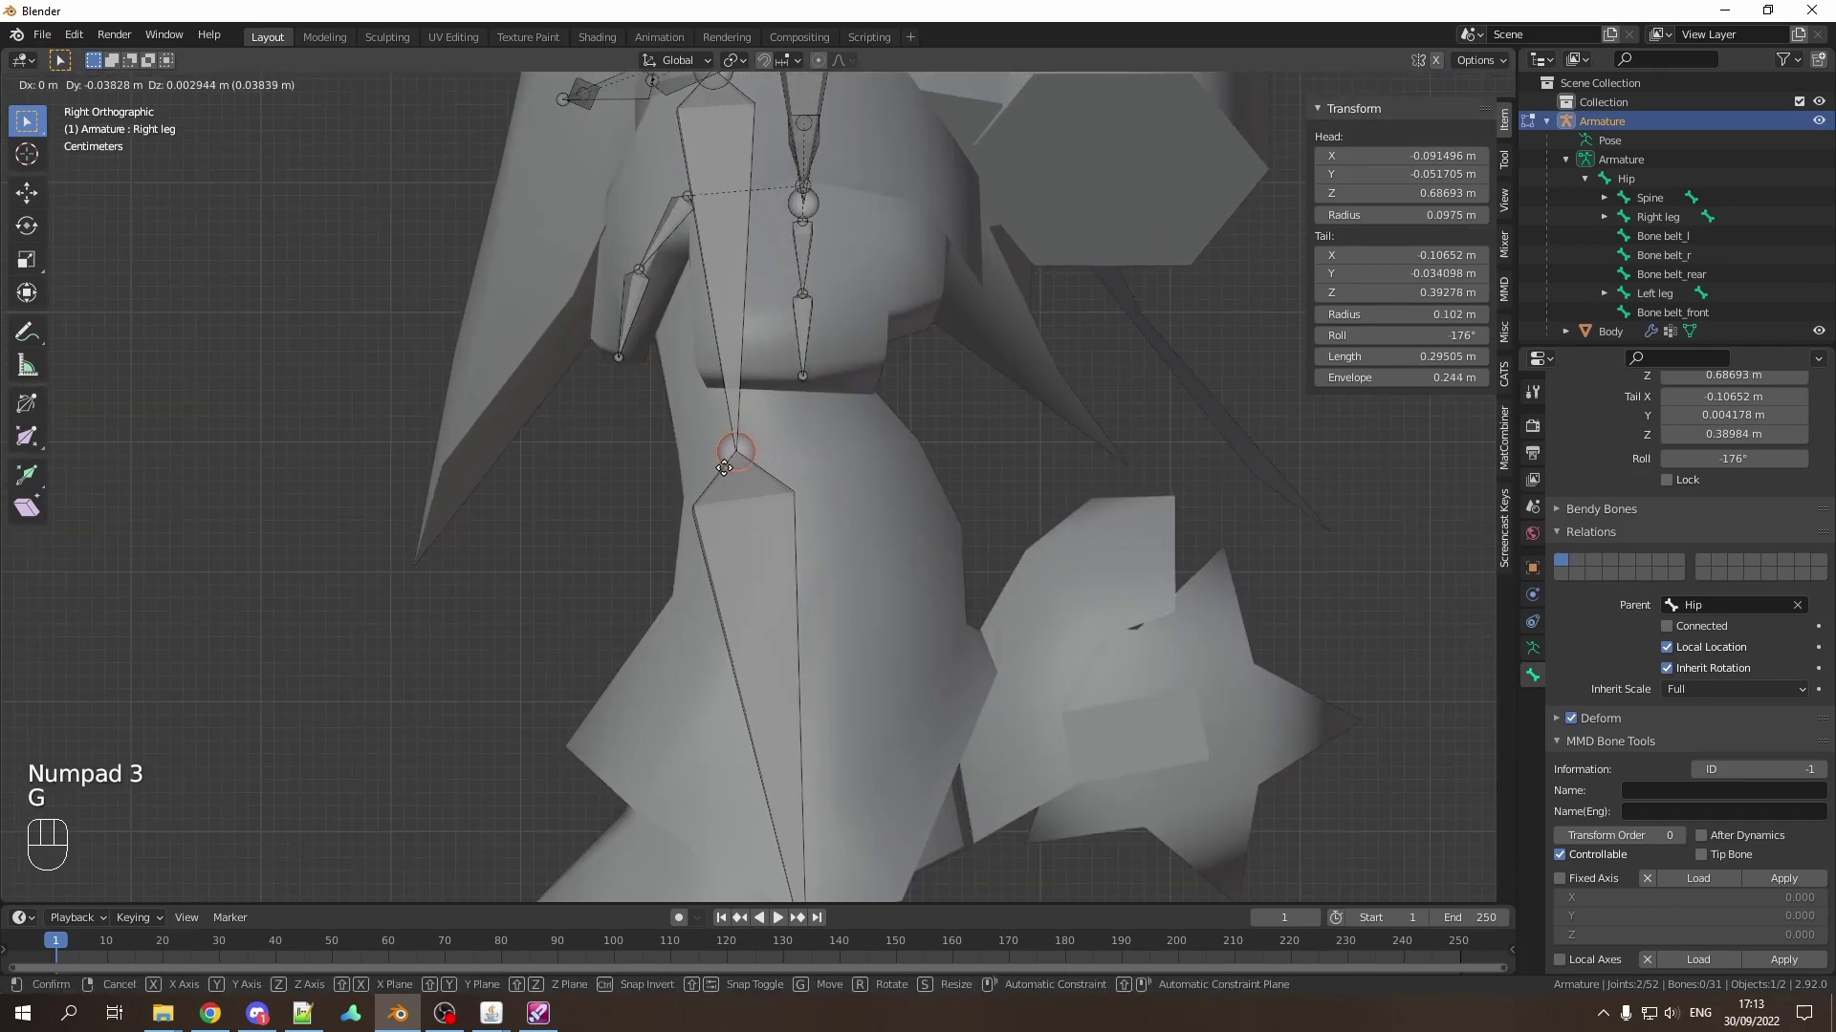
{"action": "key", "text": "Escape"}
{"action": "key", "text": "g"}
{"action": "key", "text": "y"}
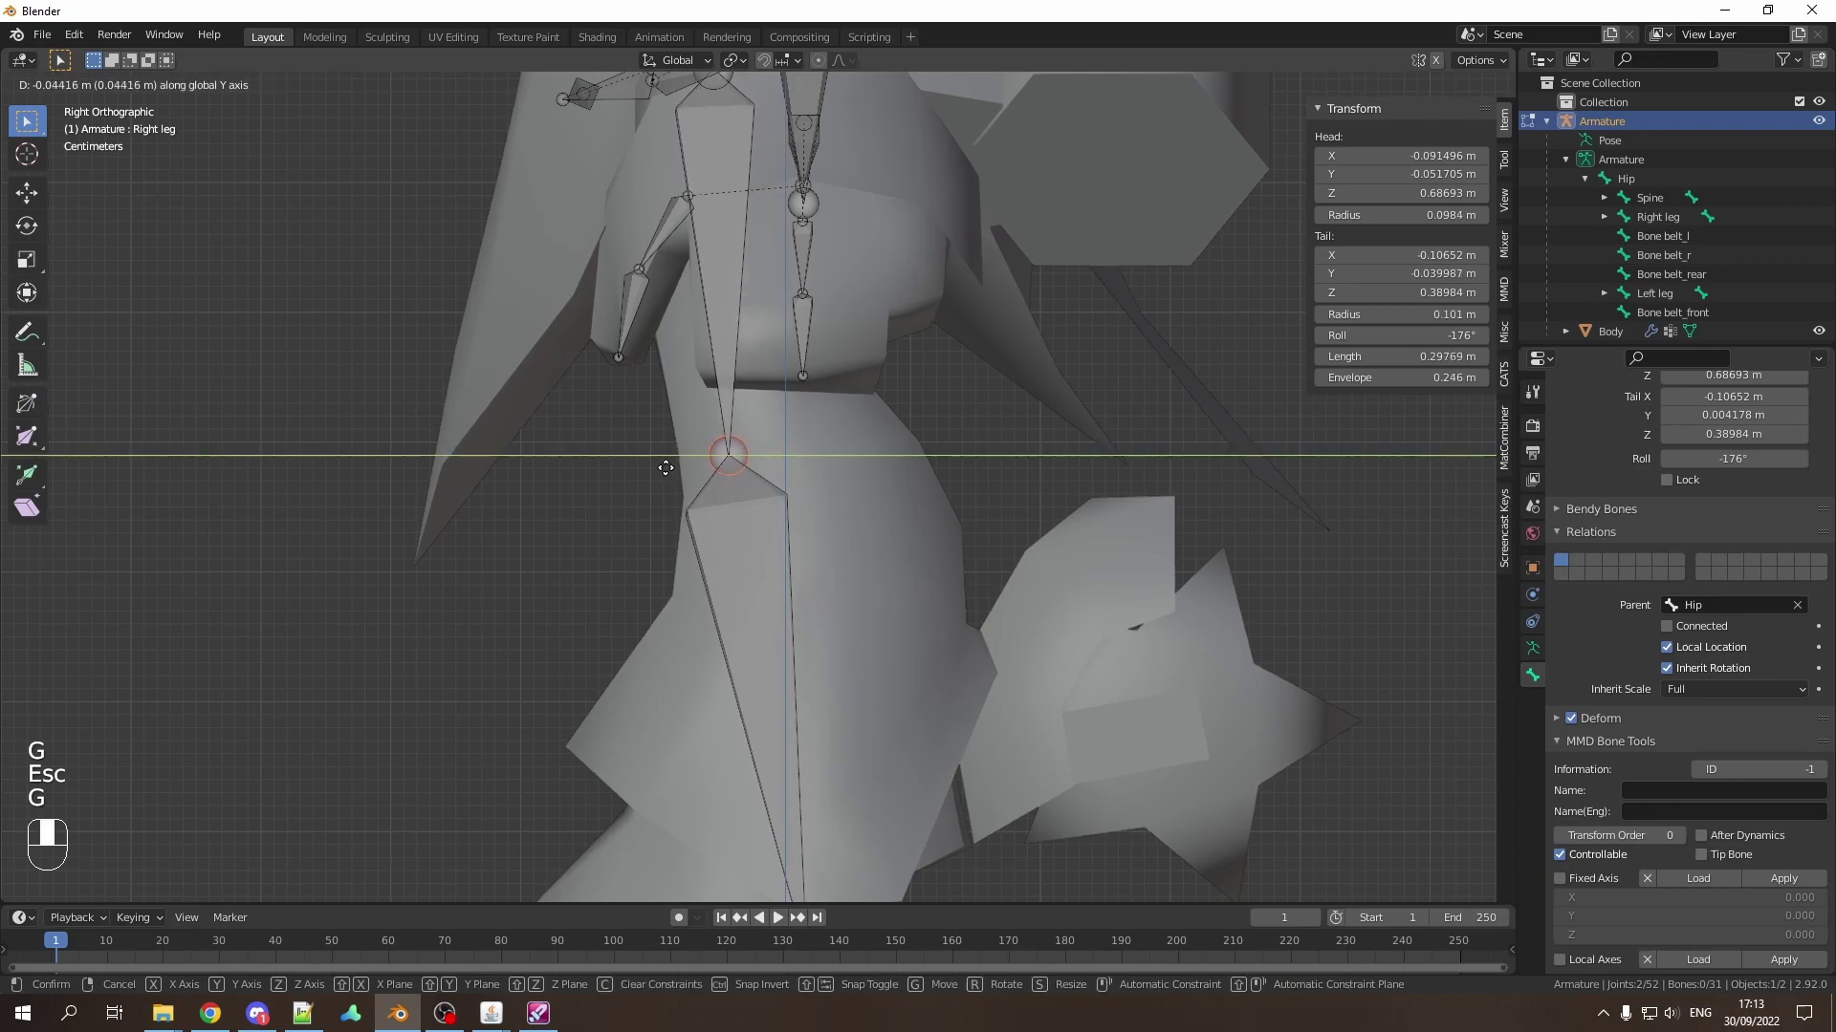
{"action": "left_click", "coordinate": [665, 469]}
{"action": "key", "text": "Tab"}
{"action": "key", "text": "Tab"}
Step: Select both ankle tips and start raising them toward the poncho's hem in side view
{"action": "middle_click_drag", "start_coordinate": [663, 469], "coordinate": [865, 688]}
{"action": "left_click", "coordinate": [769, 753]}
{"action": "left_click", "coordinate": [836, 781], "text": "shift"}
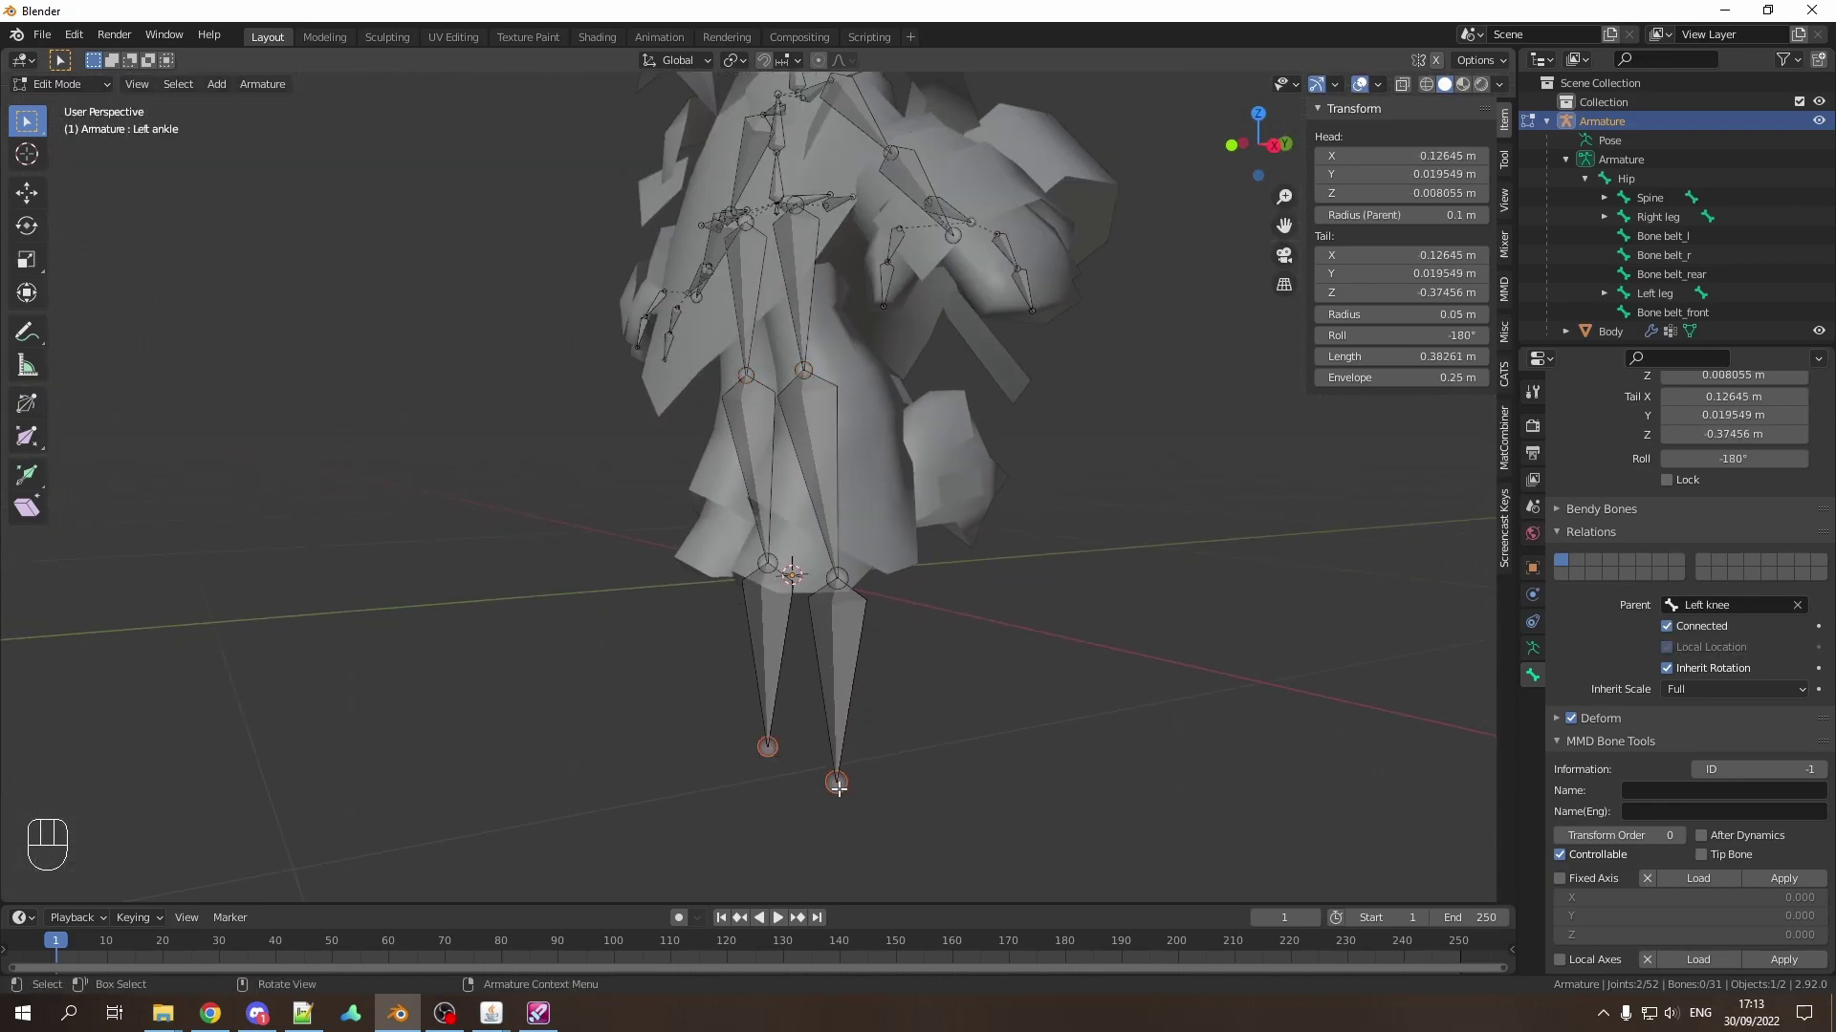
{"action": "key", "text": "KP_3"}
{"action": "scroll", "coordinate": [815, 755], "scroll_direction": "up", "scroll_amount": 3}
{"action": "key", "text": "g"}
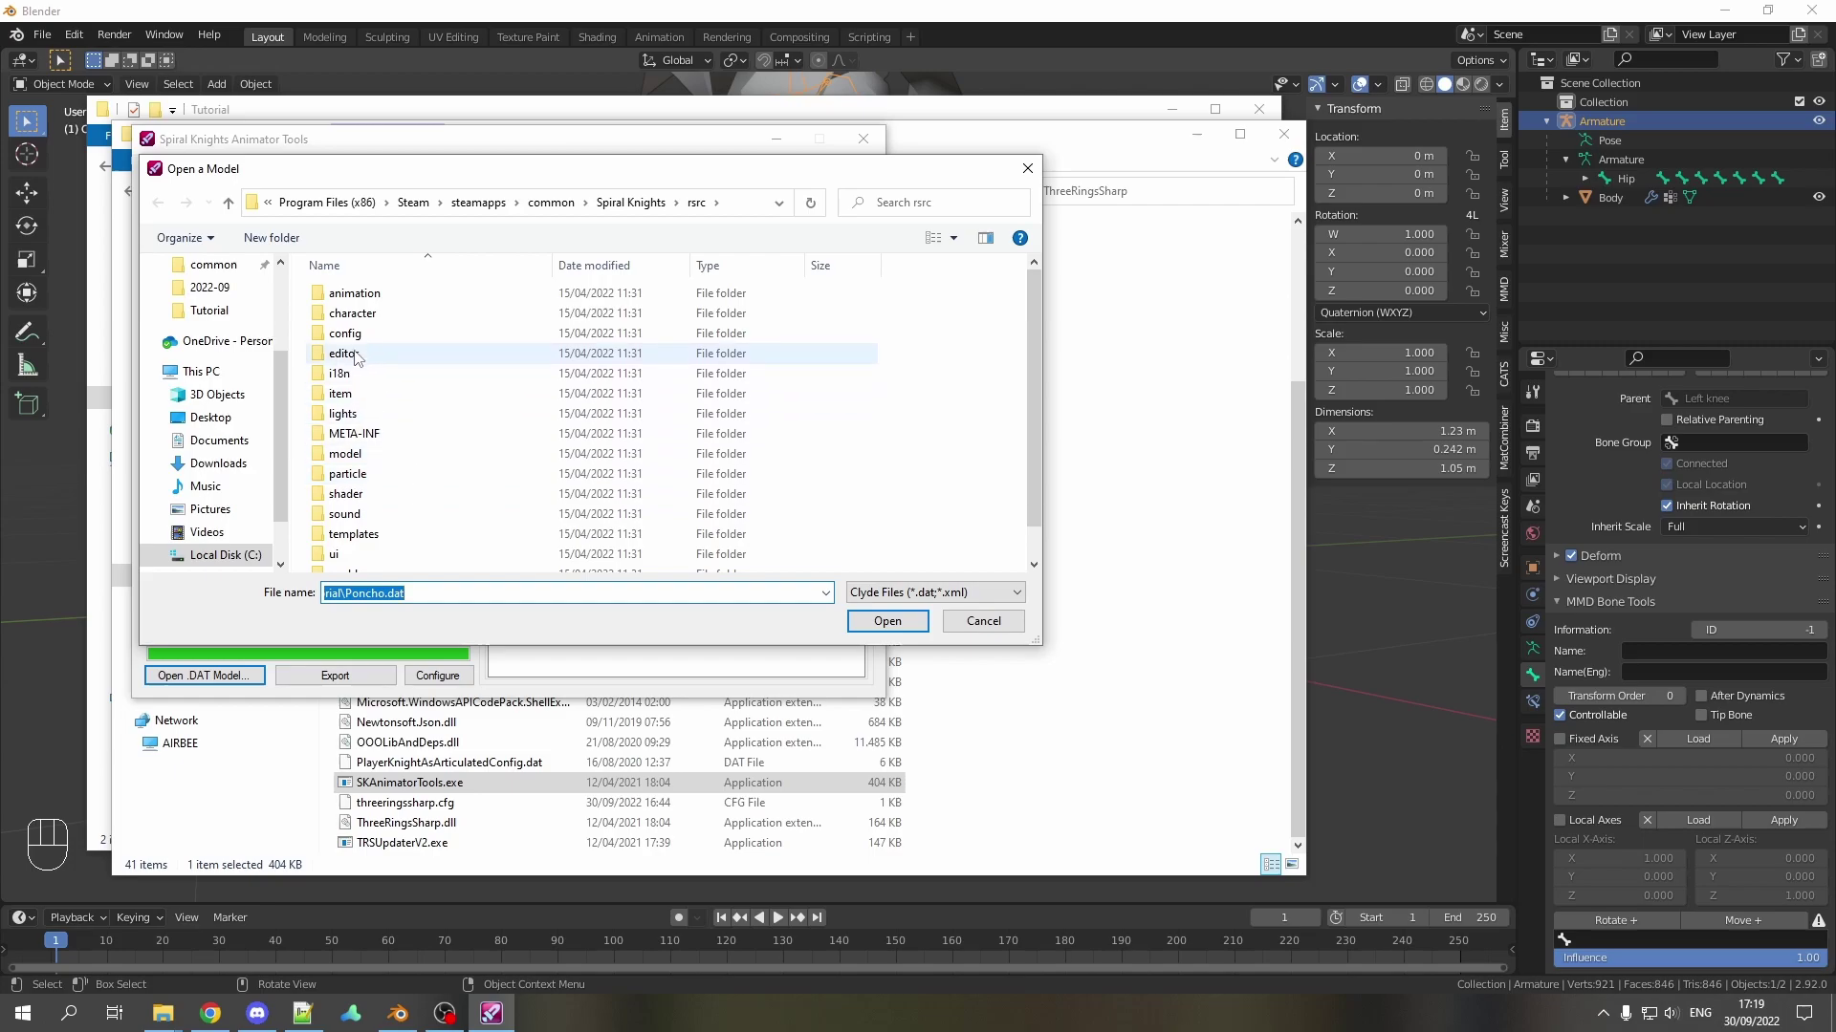
Step: Navigate the Open a Model dialog through item > gear > helm > accessory into the partyhat folder
{"action": "double_click", "coordinate": [340, 394]}
{"action": "left_click", "coordinate": [339, 353]}
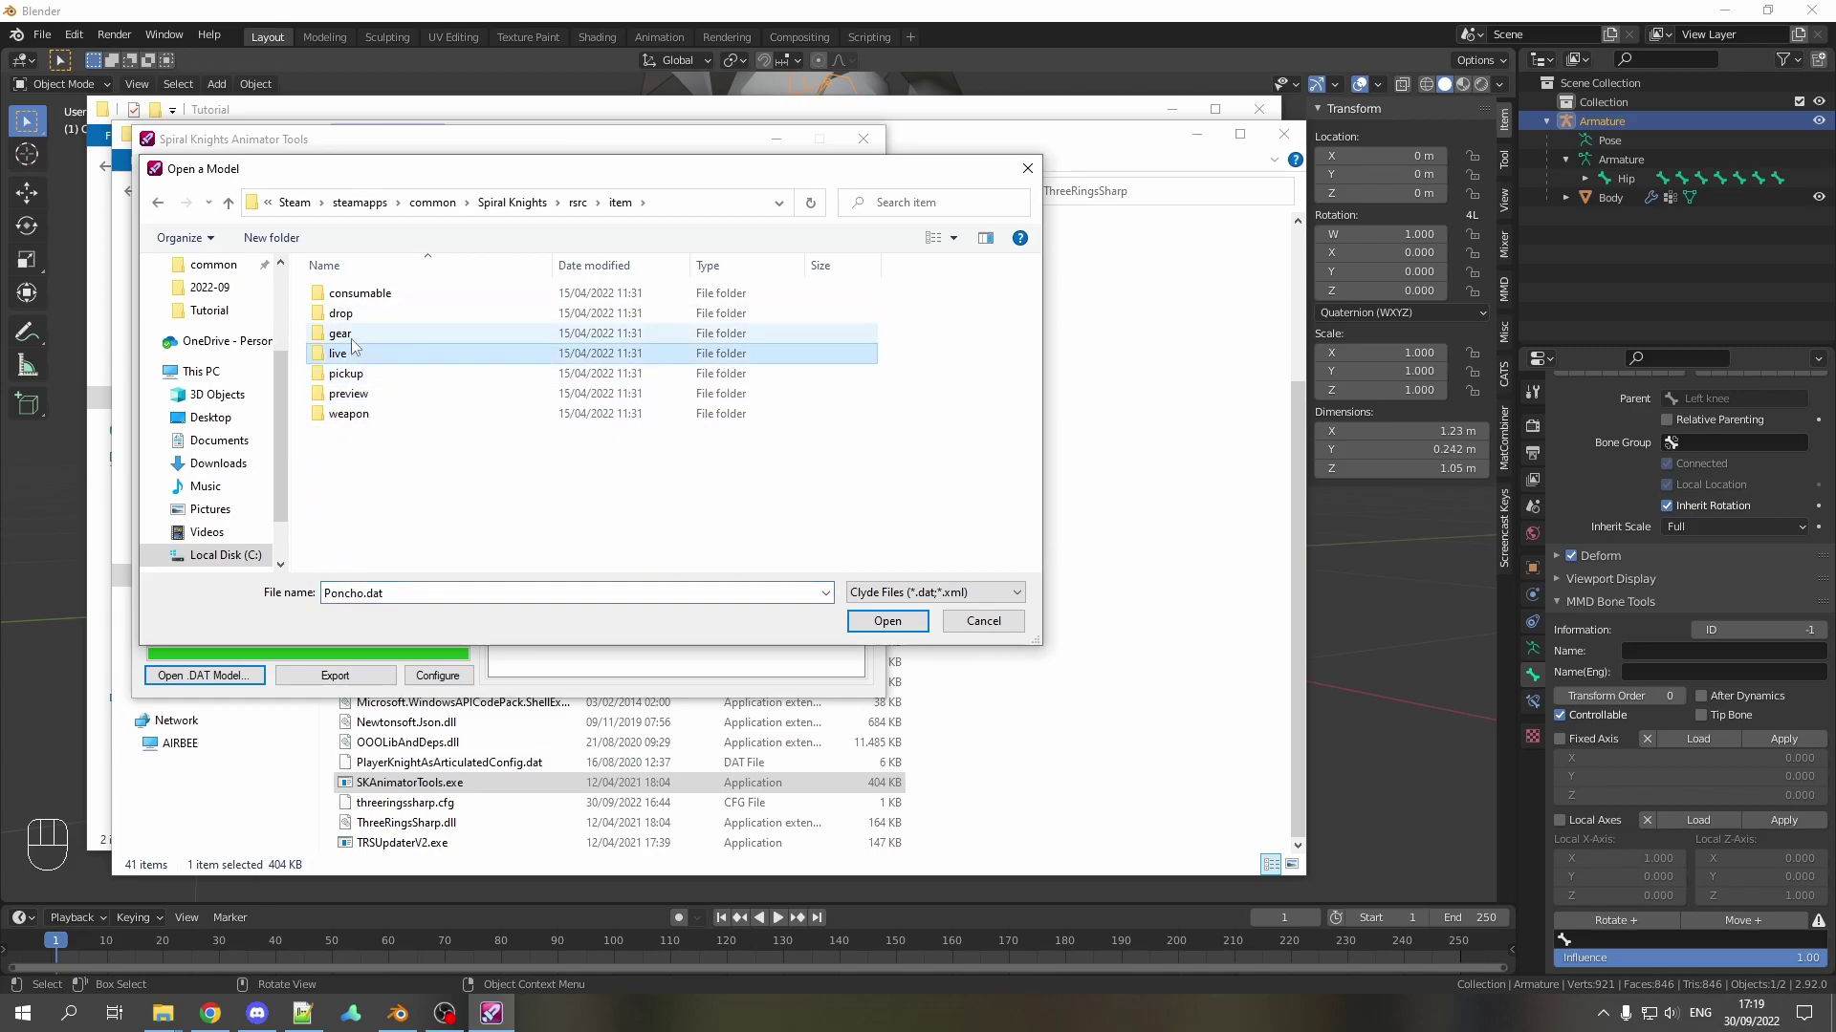
{"action": "double_click", "coordinate": [341, 333]}
{"action": "double_click", "coordinate": [356, 333]}
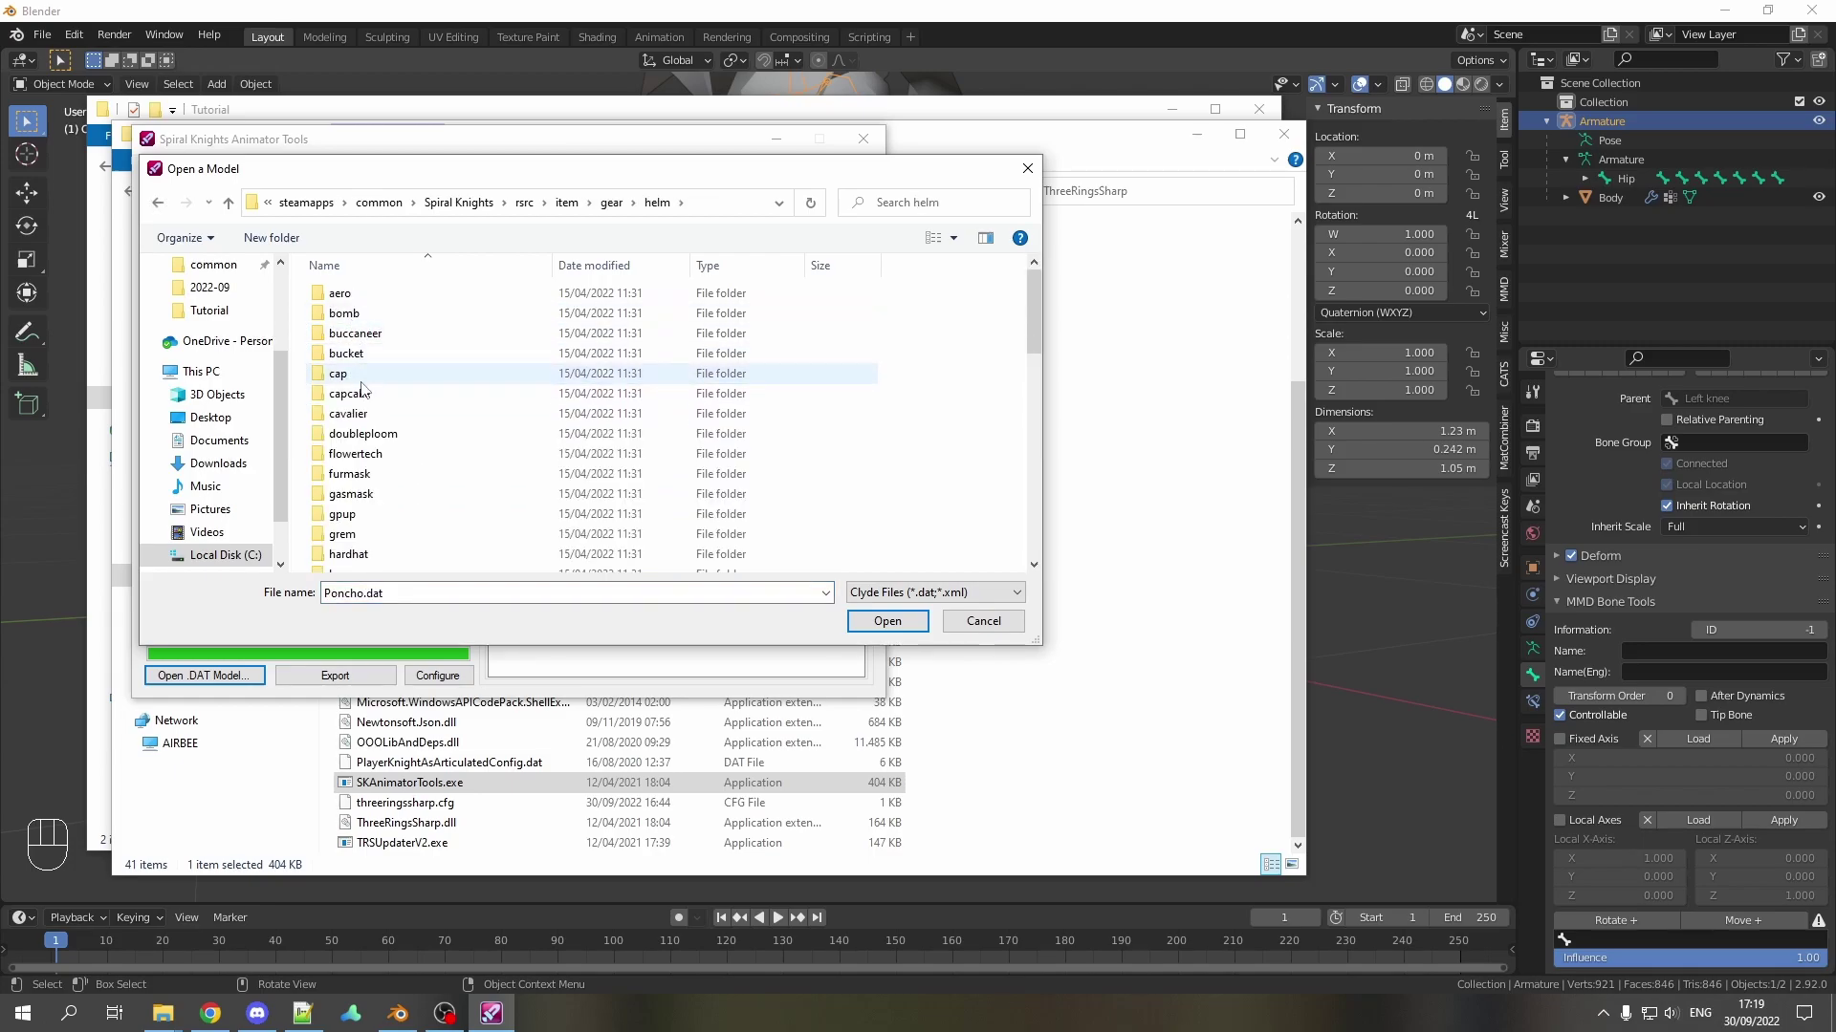
{"action": "scroll", "coordinate": [376, 431], "scroll_direction": "down", "scroll_amount": 5}
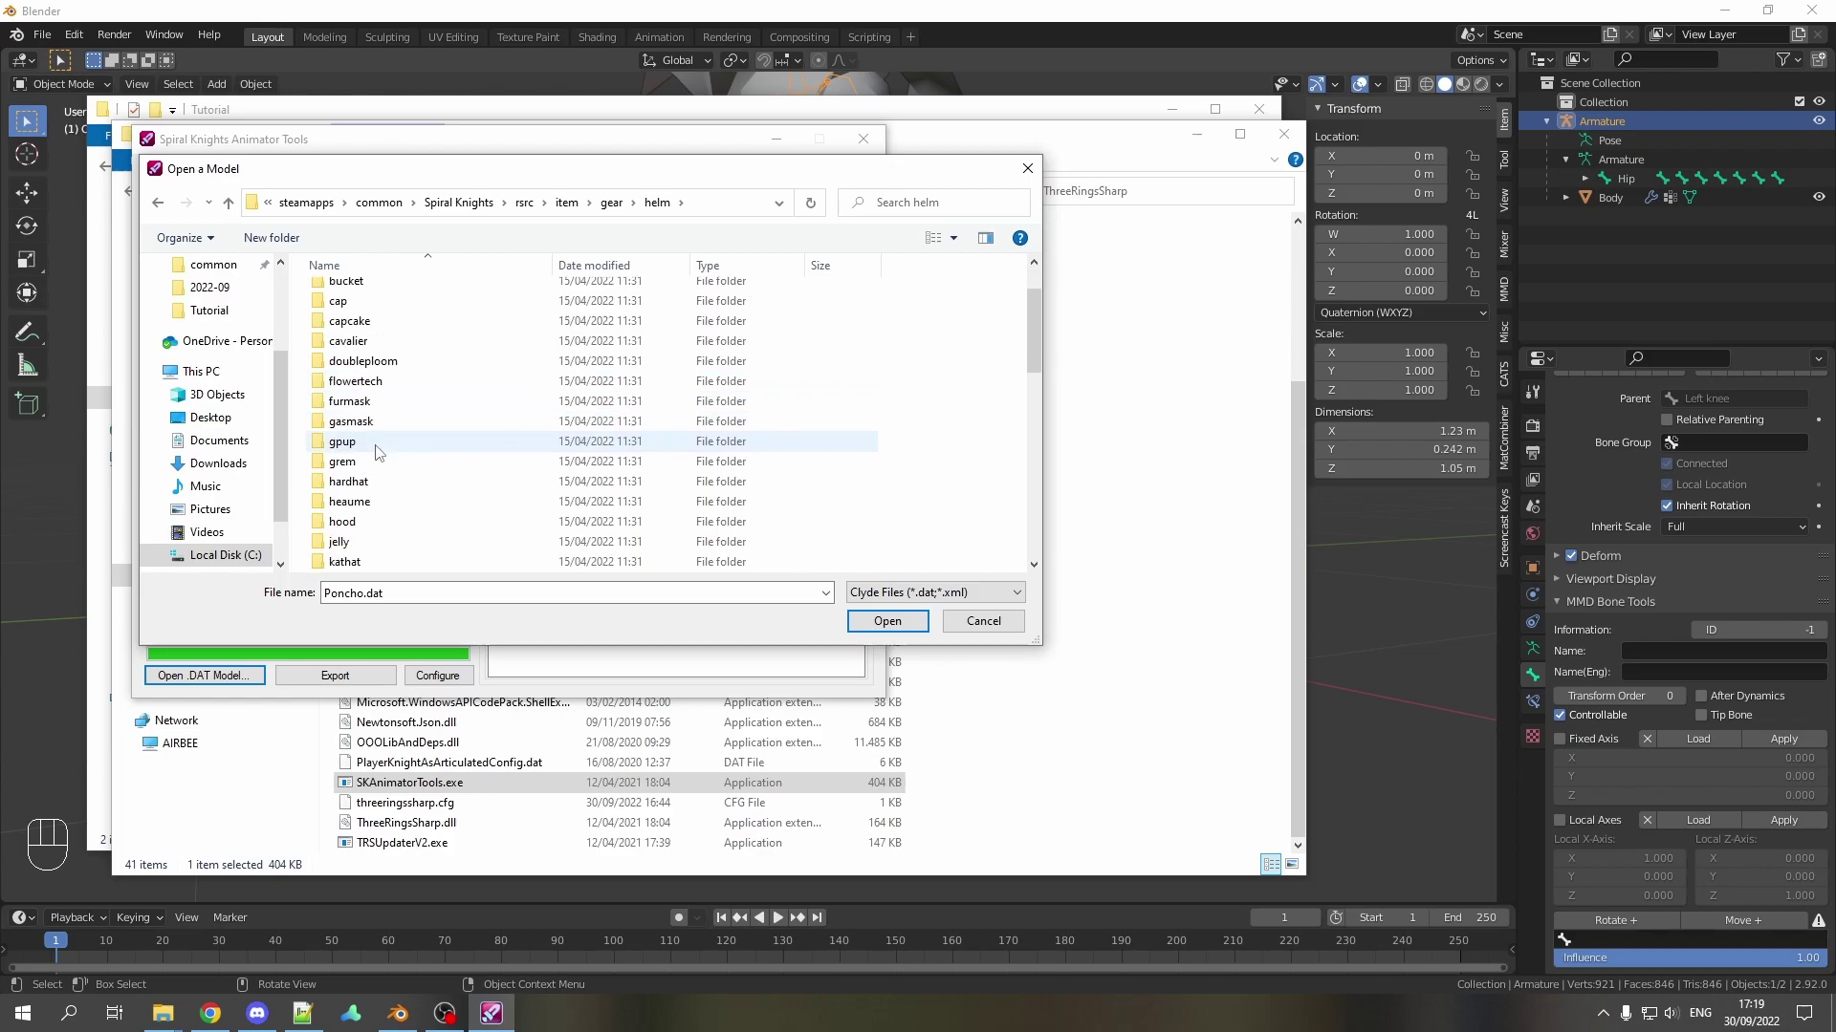
{"action": "double_click", "coordinate": [351, 521]}
{"action": "double_click", "coordinate": [364, 562]}
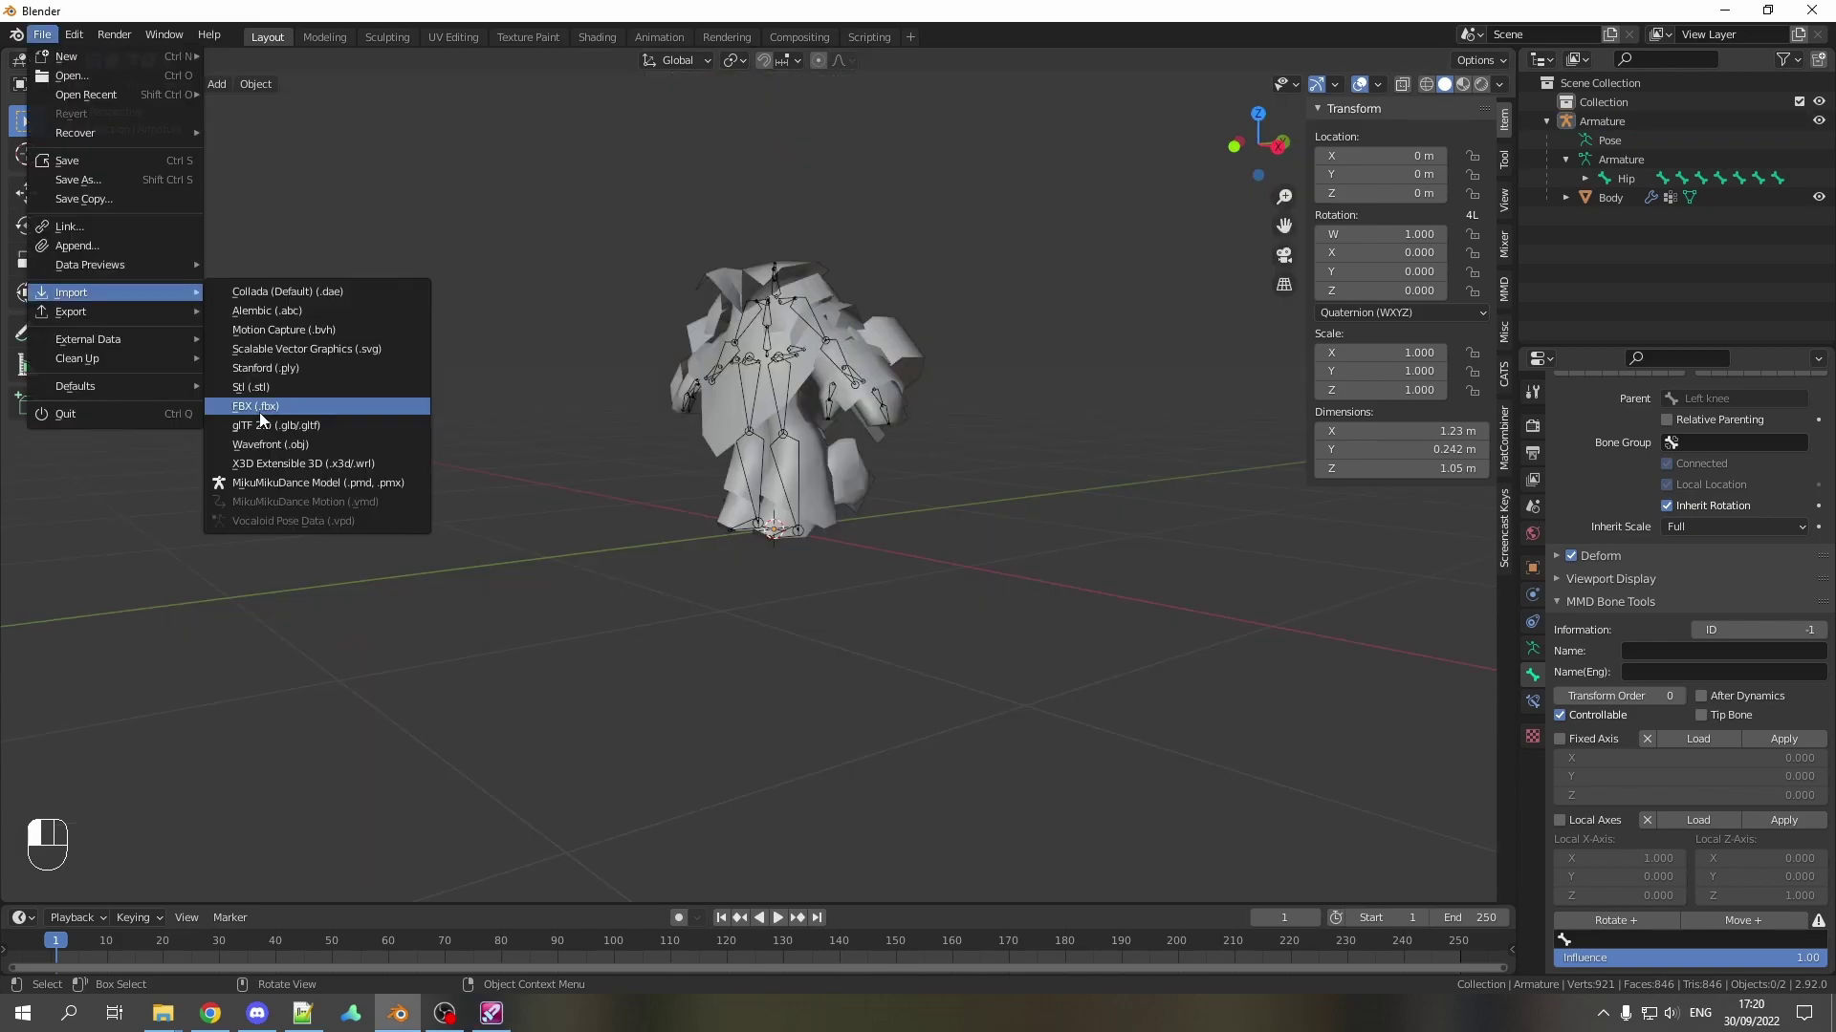
Step: Import the Hood.glb model through Blender's glTF importer
{"action": "left_click", "coordinate": [266, 416]}
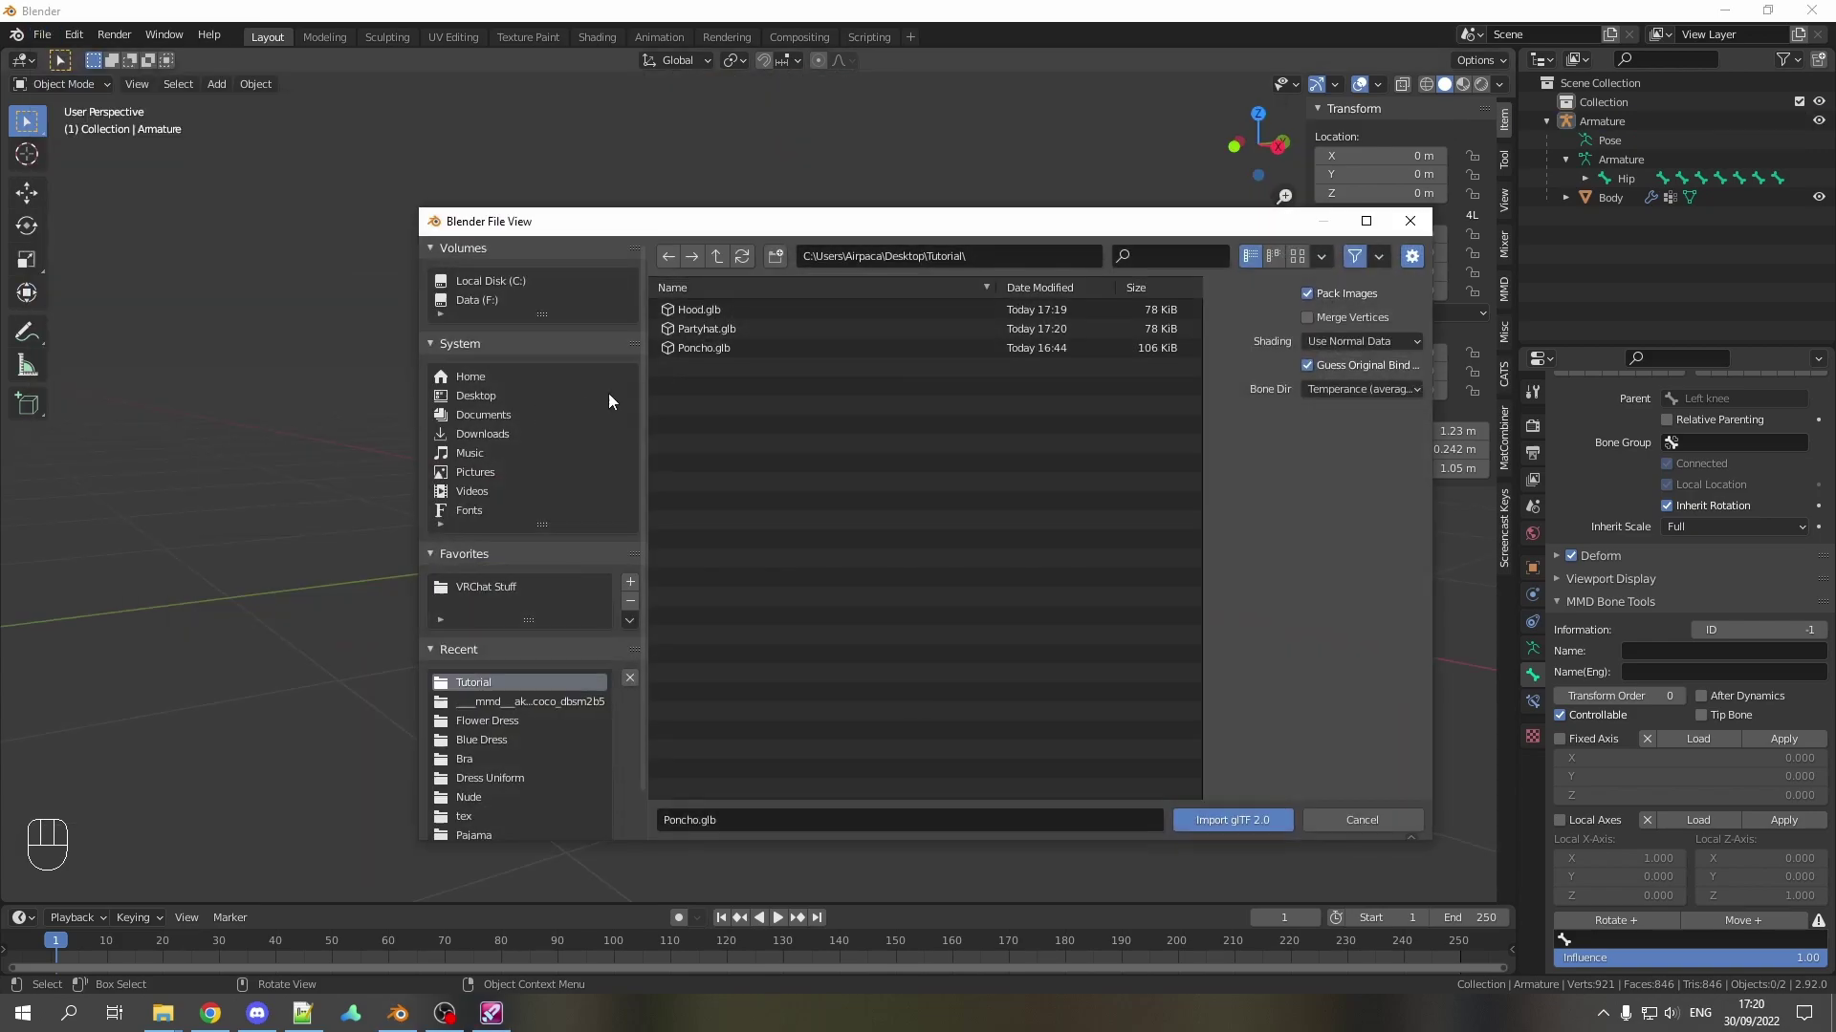
{"action": "left_click", "coordinate": [715, 313]}
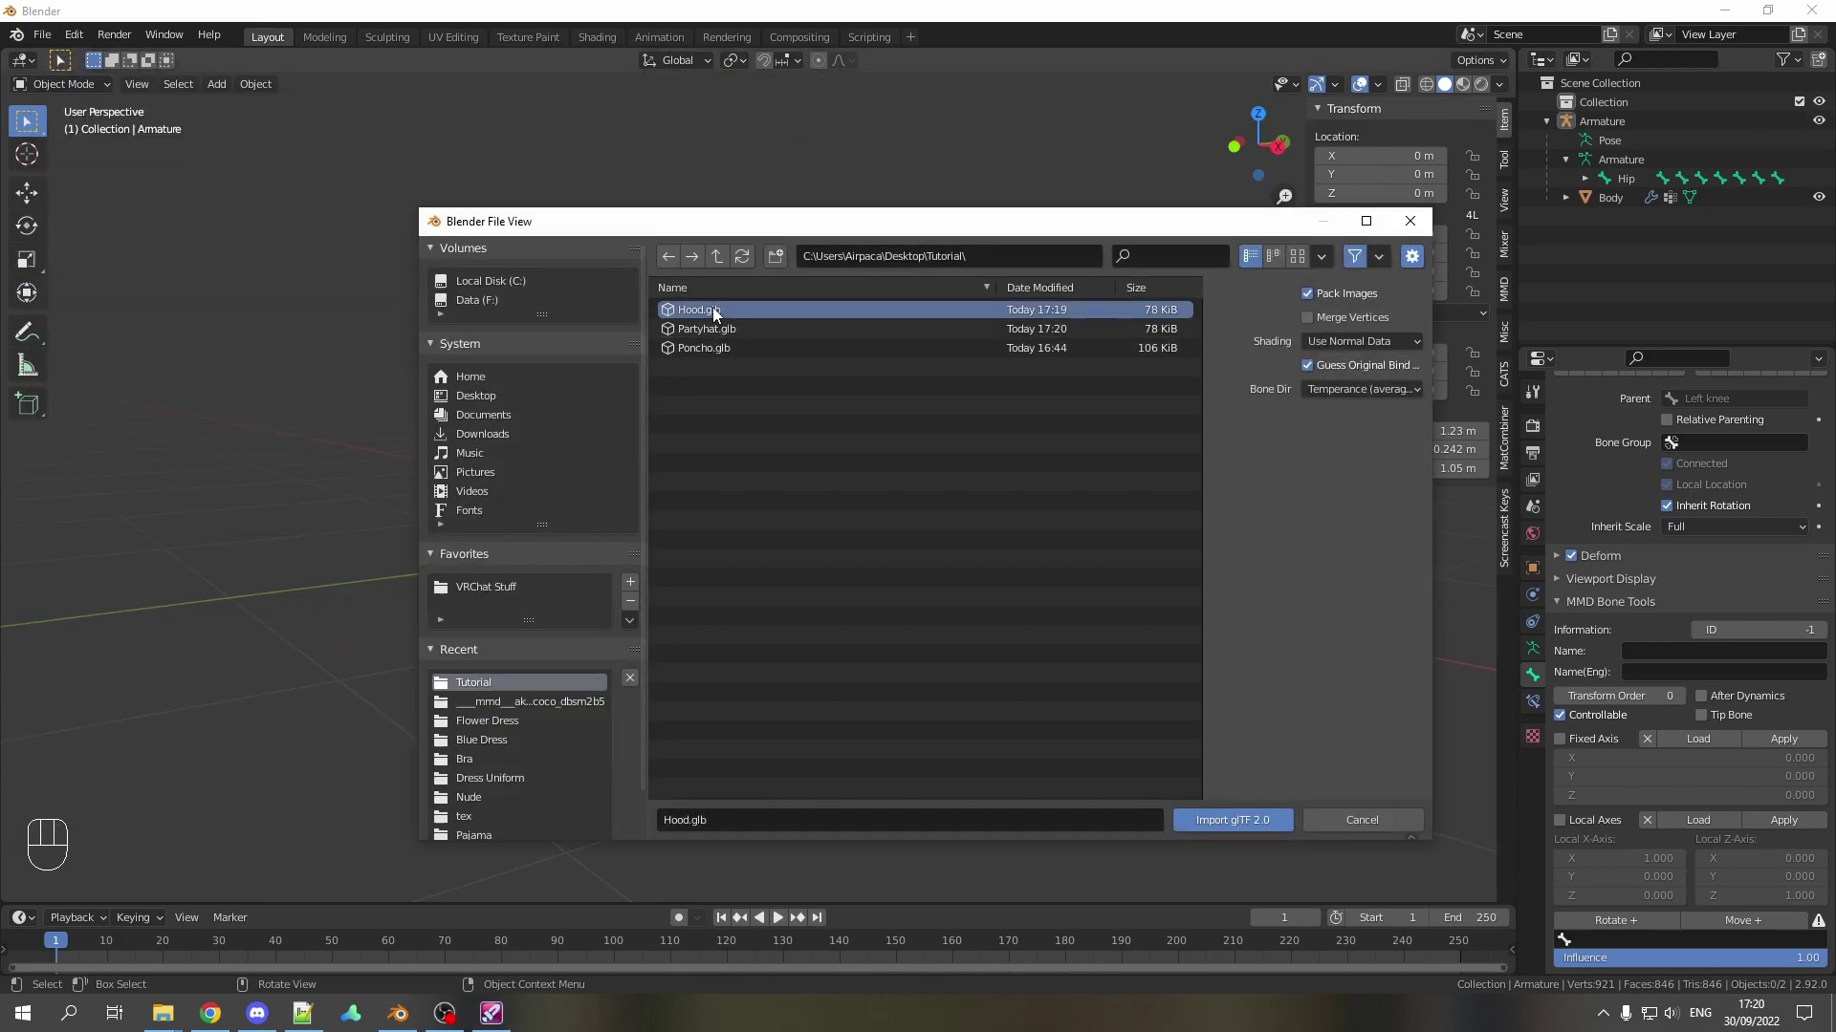
{"action": "double_click", "coordinate": [713, 310]}
{"action": "type", "text": "rx-90"}
{"action": "key", "text": "Escape"}
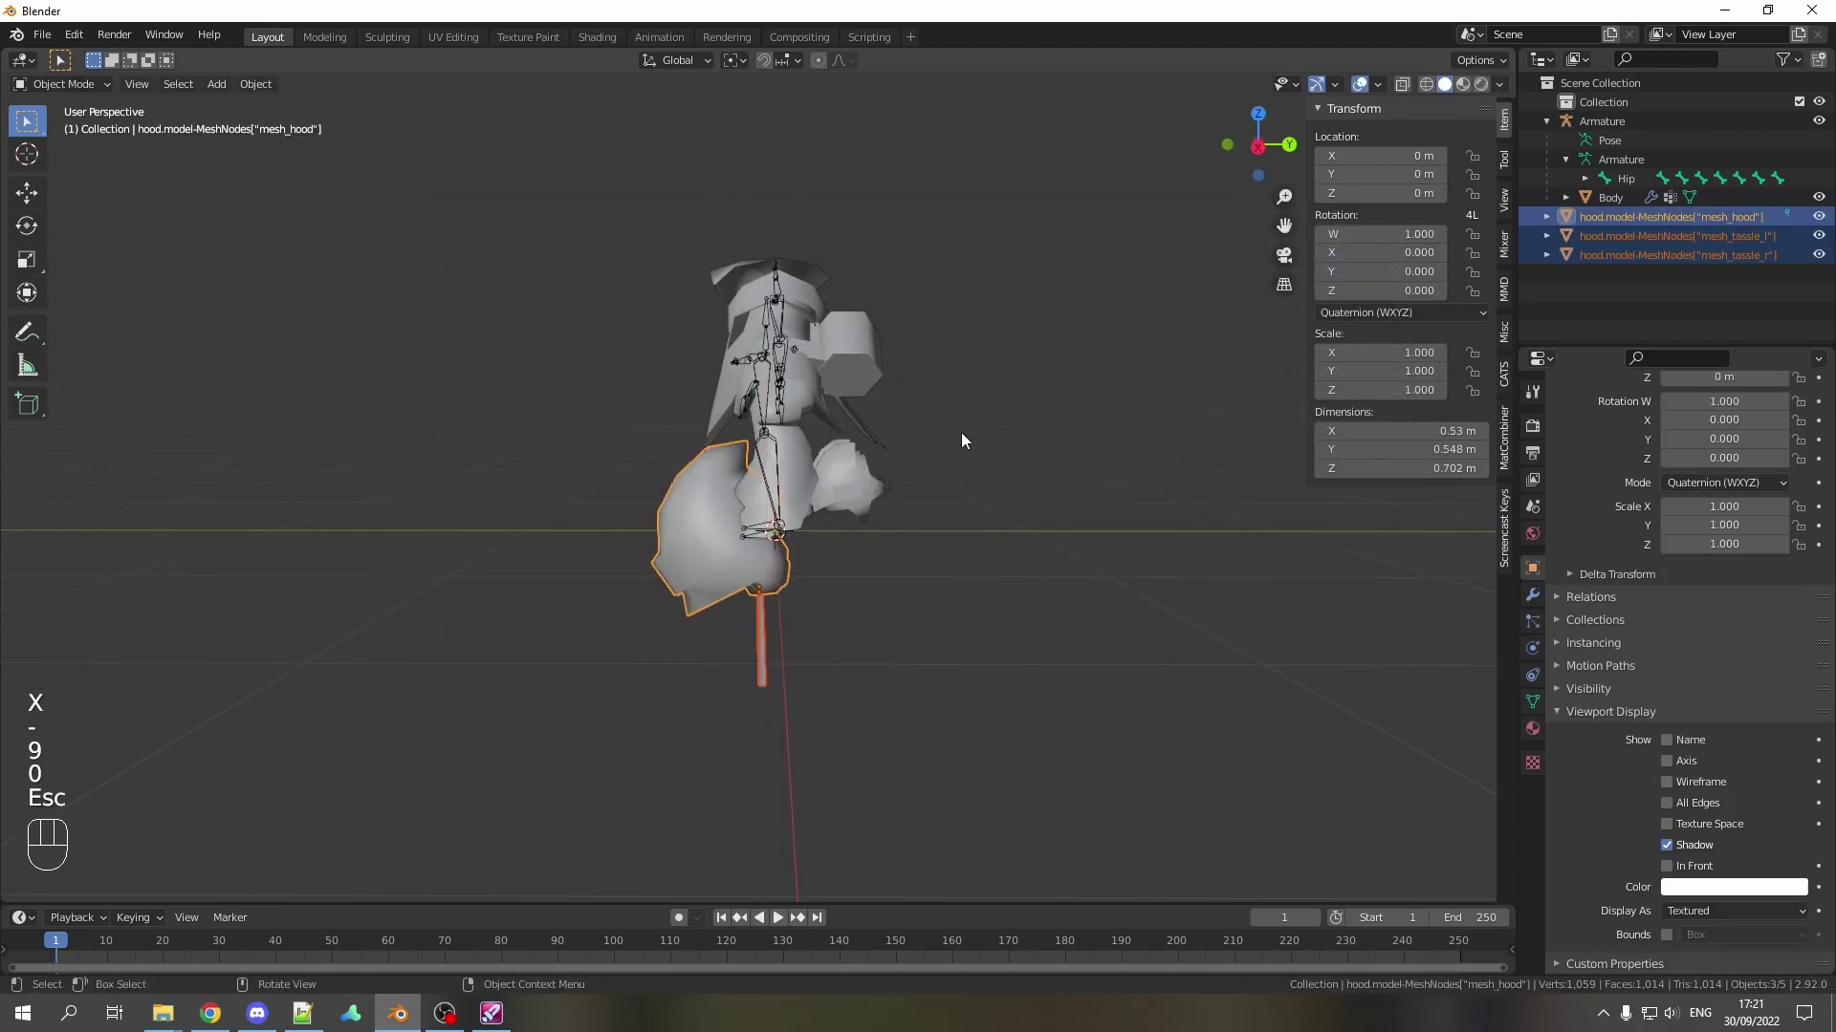
{"action": "scroll", "coordinate": [961, 441], "scroll_direction": "up", "scroll_amount": 2}
{"action": "mouse_move", "coordinate": [944, 461]}
{"action": "middle_mouse_down"}
{"action": "mouse_move", "coordinate": [758, 427]}
{"action": "mouse_move", "coordinate": [1028, 437]}
{"action": "mouse_move", "coordinate": [824, 444]}
{"action": "mouse_move", "coordinate": [996, 434]}
{"action": "mouse_move", "coordinate": [913, 451]}
{"action": "mouse_move", "coordinate": [972, 439]}
{"action": "middle_mouse_up"}
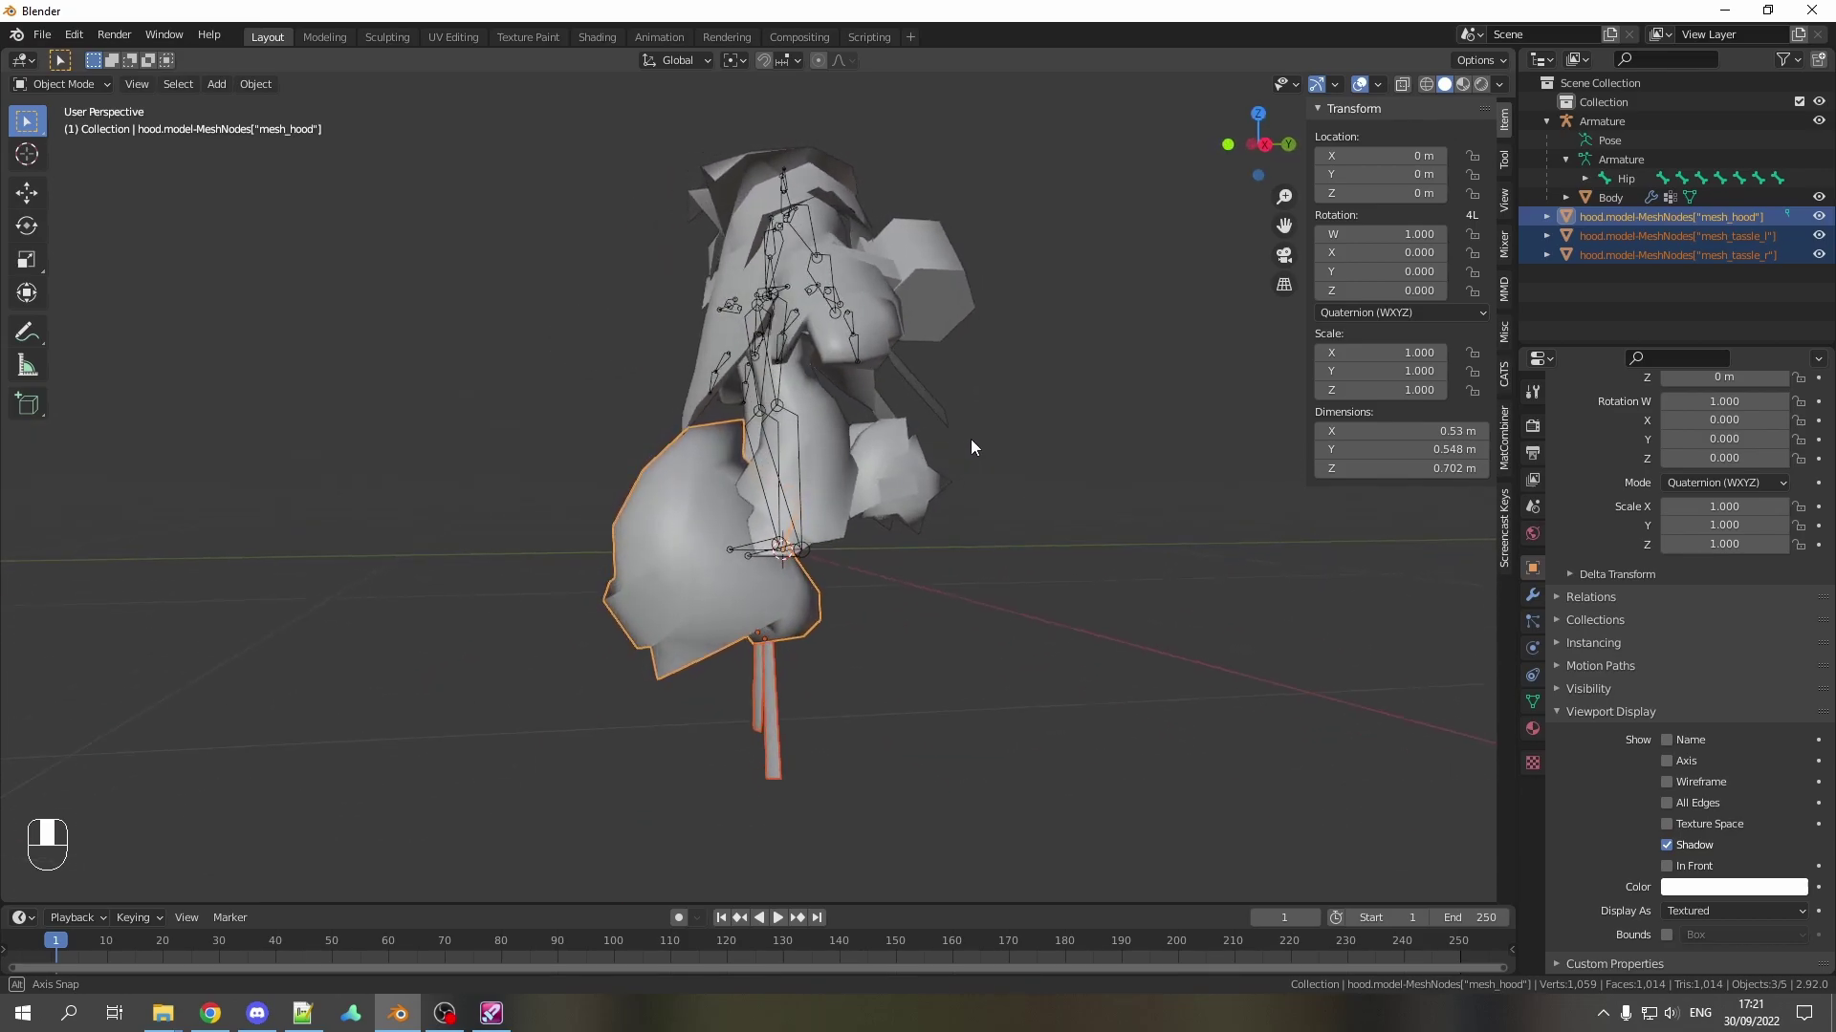
Step: Rotate the hood mesh -90° upright and raise it 1 m onto the knight's head
{"action": "left_click", "coordinate": [702, 550]}
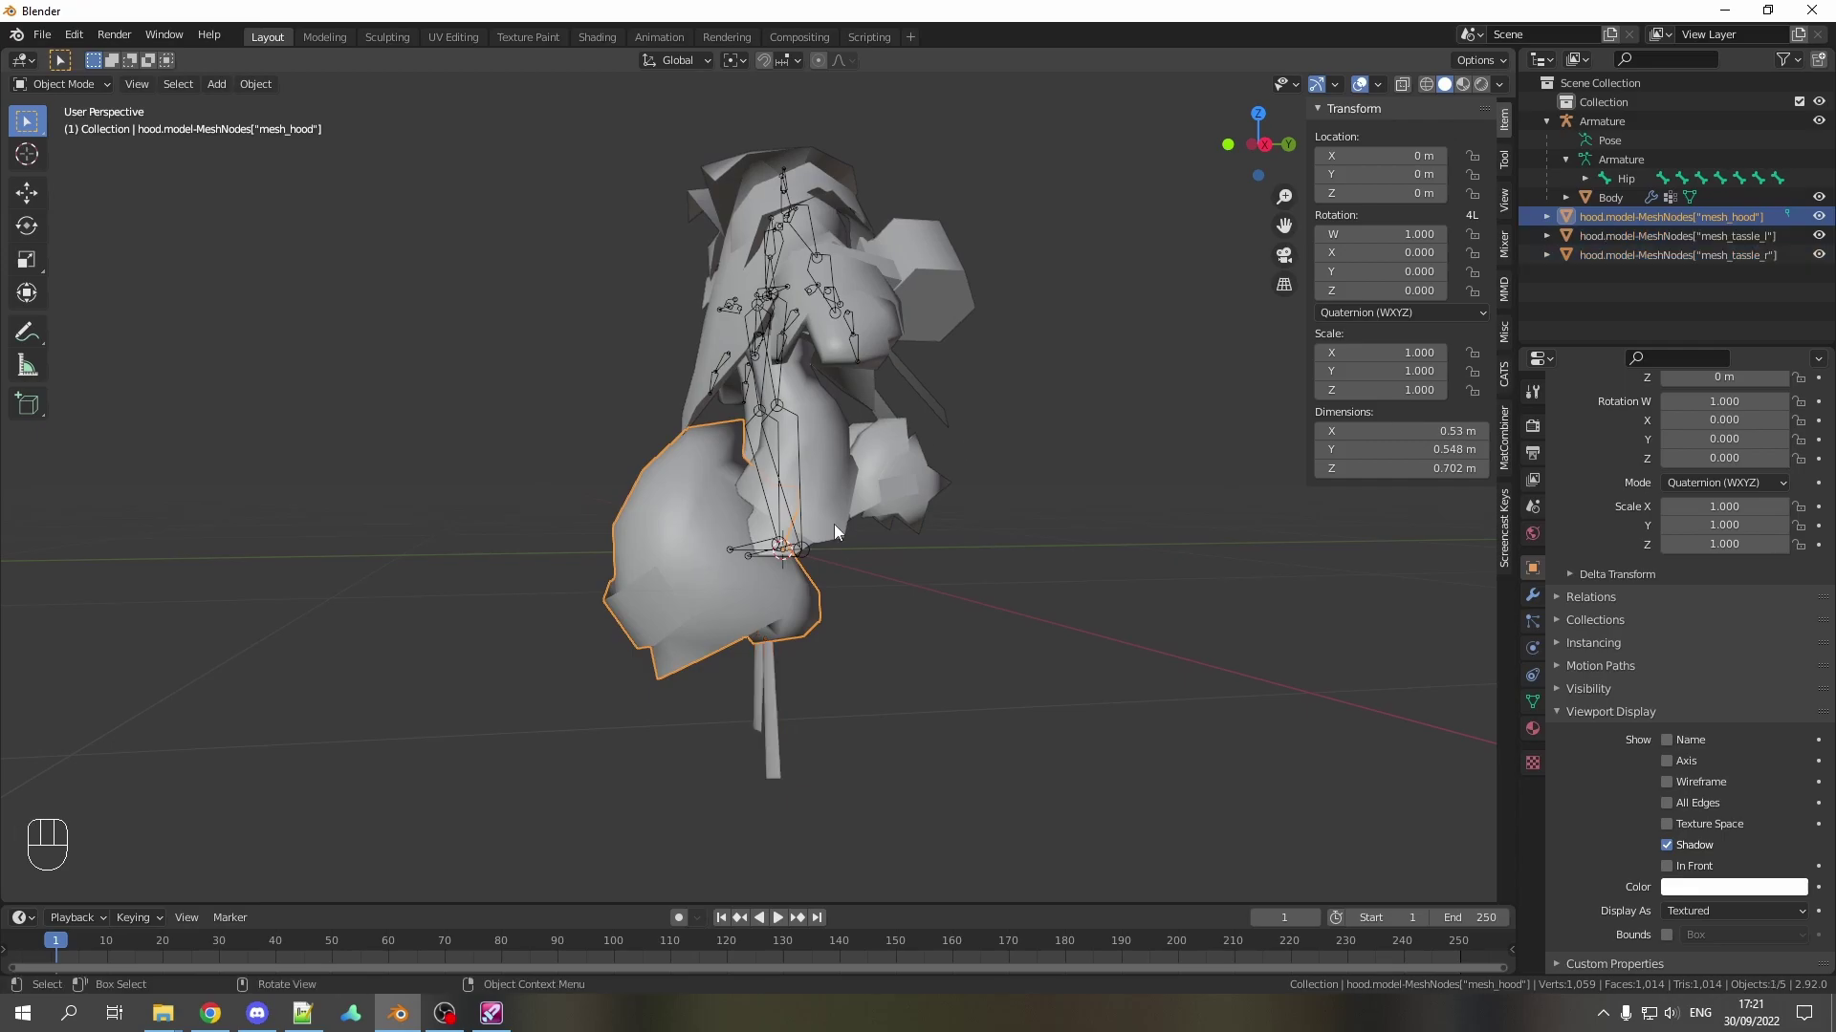
{"action": "middle_click_drag", "start_coordinate": [832, 523], "coordinate": [983, 512]}
{"action": "type", "text": "rx90"}
{"action": "key", "text": "Return"}
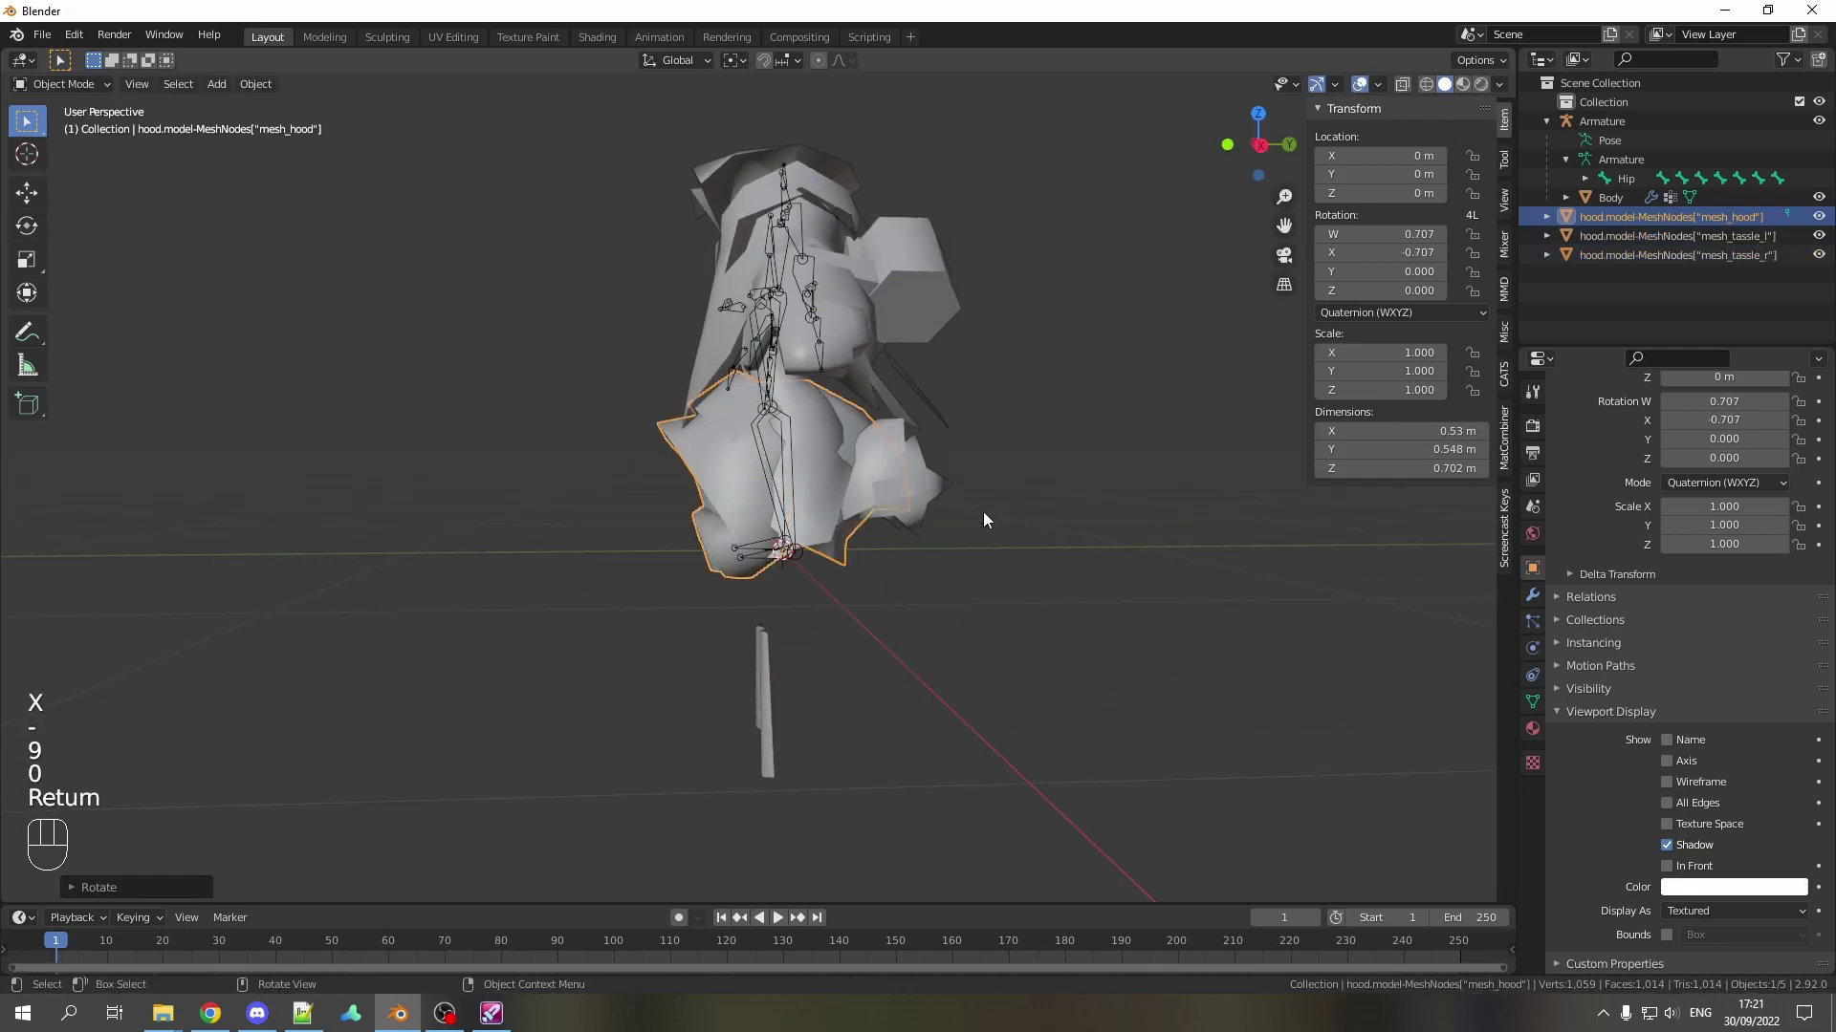
{"action": "type", "text": "gz1"}
{"action": "key", "text": "Return"}
{"action": "mouse_move", "coordinate": [983, 512]}
{"action": "middle_mouse_down"}
{"action": "mouse_move", "coordinate": [850, 489]}
{"action": "mouse_move", "coordinate": [969, 511]}
{"action": "mouse_move", "coordinate": [888, 515]}
{"action": "middle_mouse_up"}
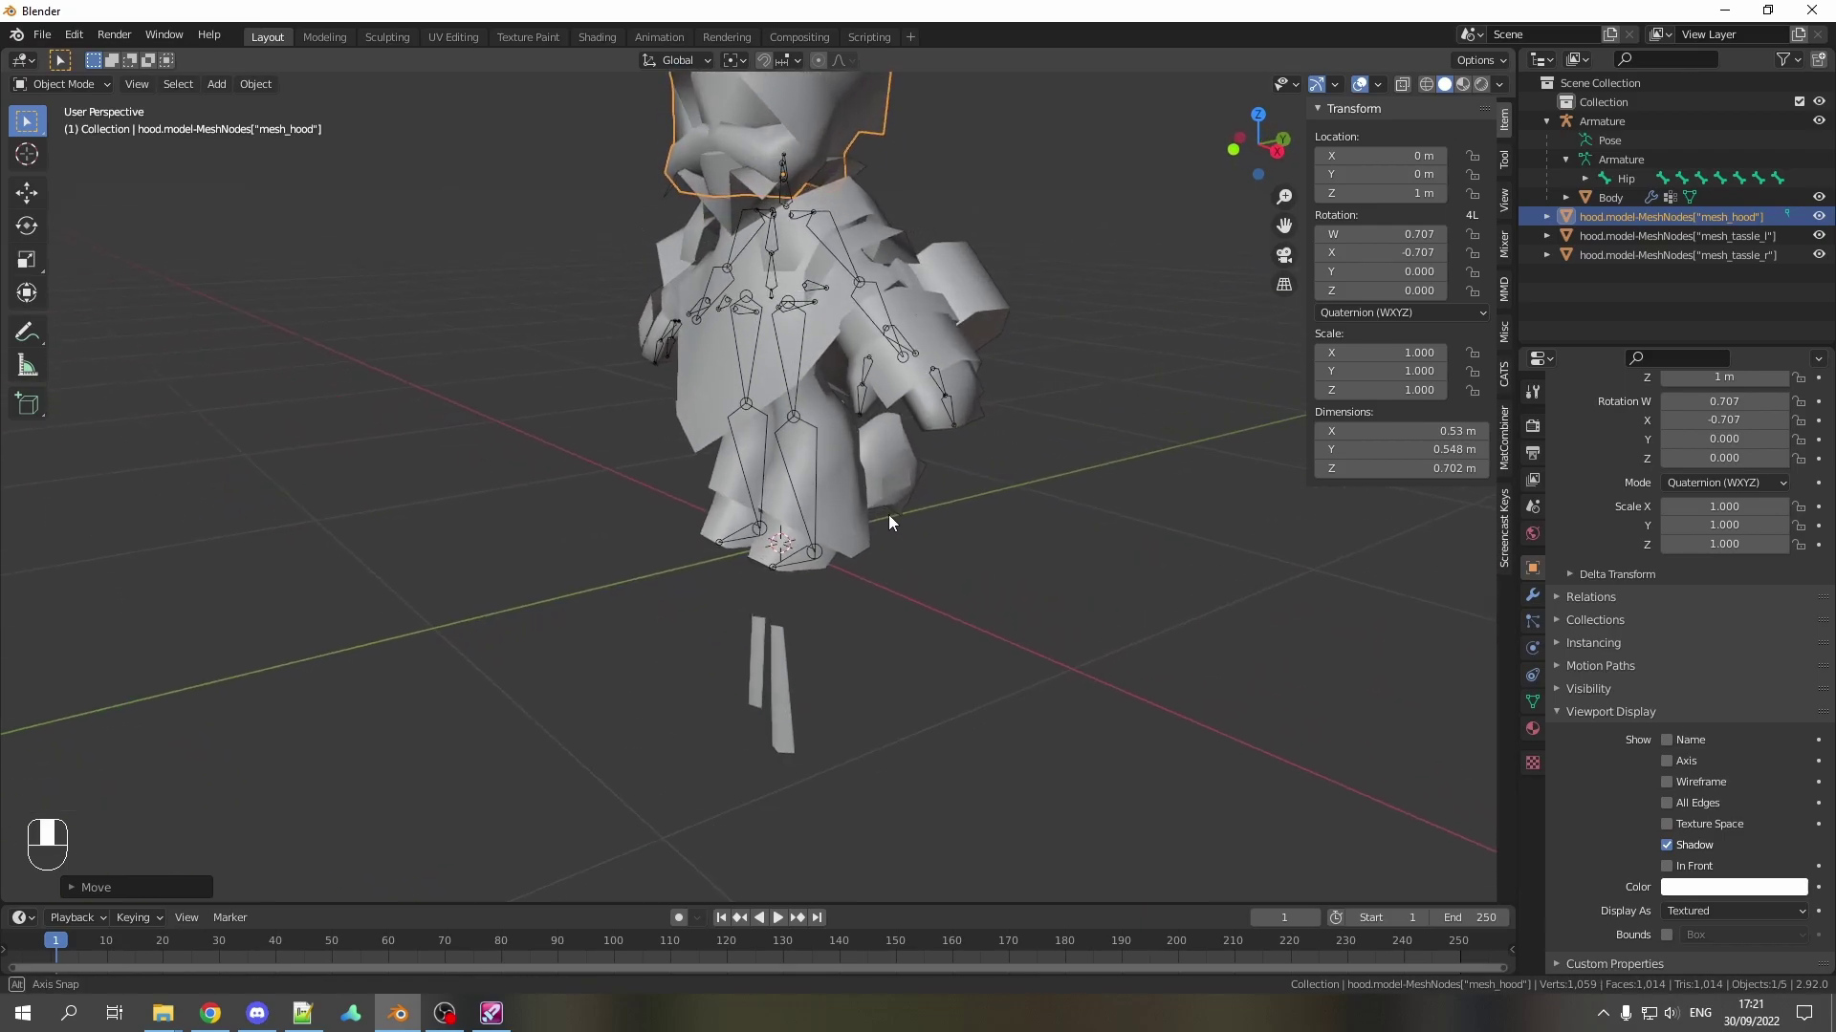
Step: Move the tassel pieces up to the front of the hood below the face, using side and front views
{"action": "key", "text": "KP_3"}
{"action": "left_click", "coordinate": [777, 739]}
{"action": "scroll", "coordinate": [777, 739], "scroll_direction": "up", "scroll_amount": 1}
{"action": "key", "text": "g"}
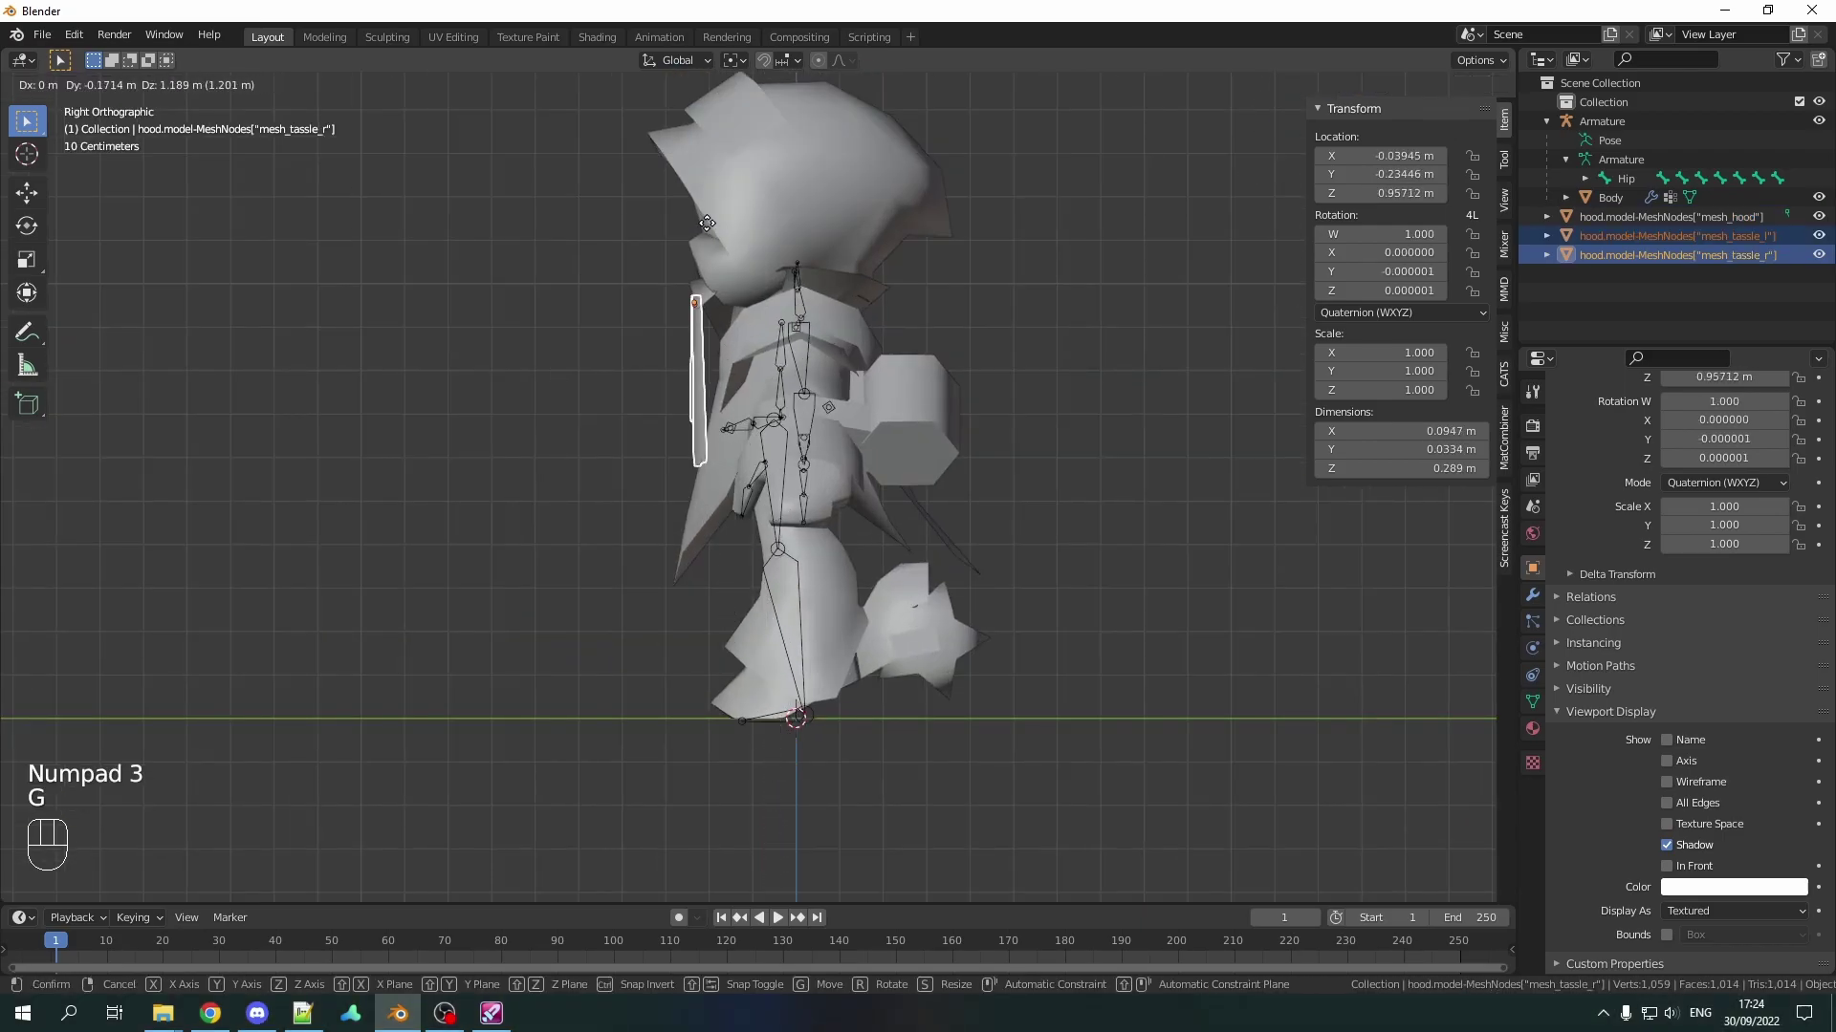
{"action": "left_click", "coordinate": [705, 196]}
{"action": "mouse_move", "coordinate": [731, 322]}
{"action": "middle_mouse_down"}
{"action": "mouse_move", "coordinate": [867, 333]}
{"action": "mouse_move", "coordinate": [853, 512]}
{"action": "middle_mouse_up"}
{"action": "key", "text": "KP_1"}
{"action": "scroll", "coordinate": [848, 344], "scroll_direction": "up", "scroll_amount": 3}
{"action": "scroll", "coordinate": [850, 477], "scroll_direction": "up", "scroll_amount": 1}
{"action": "key", "text": "g"}
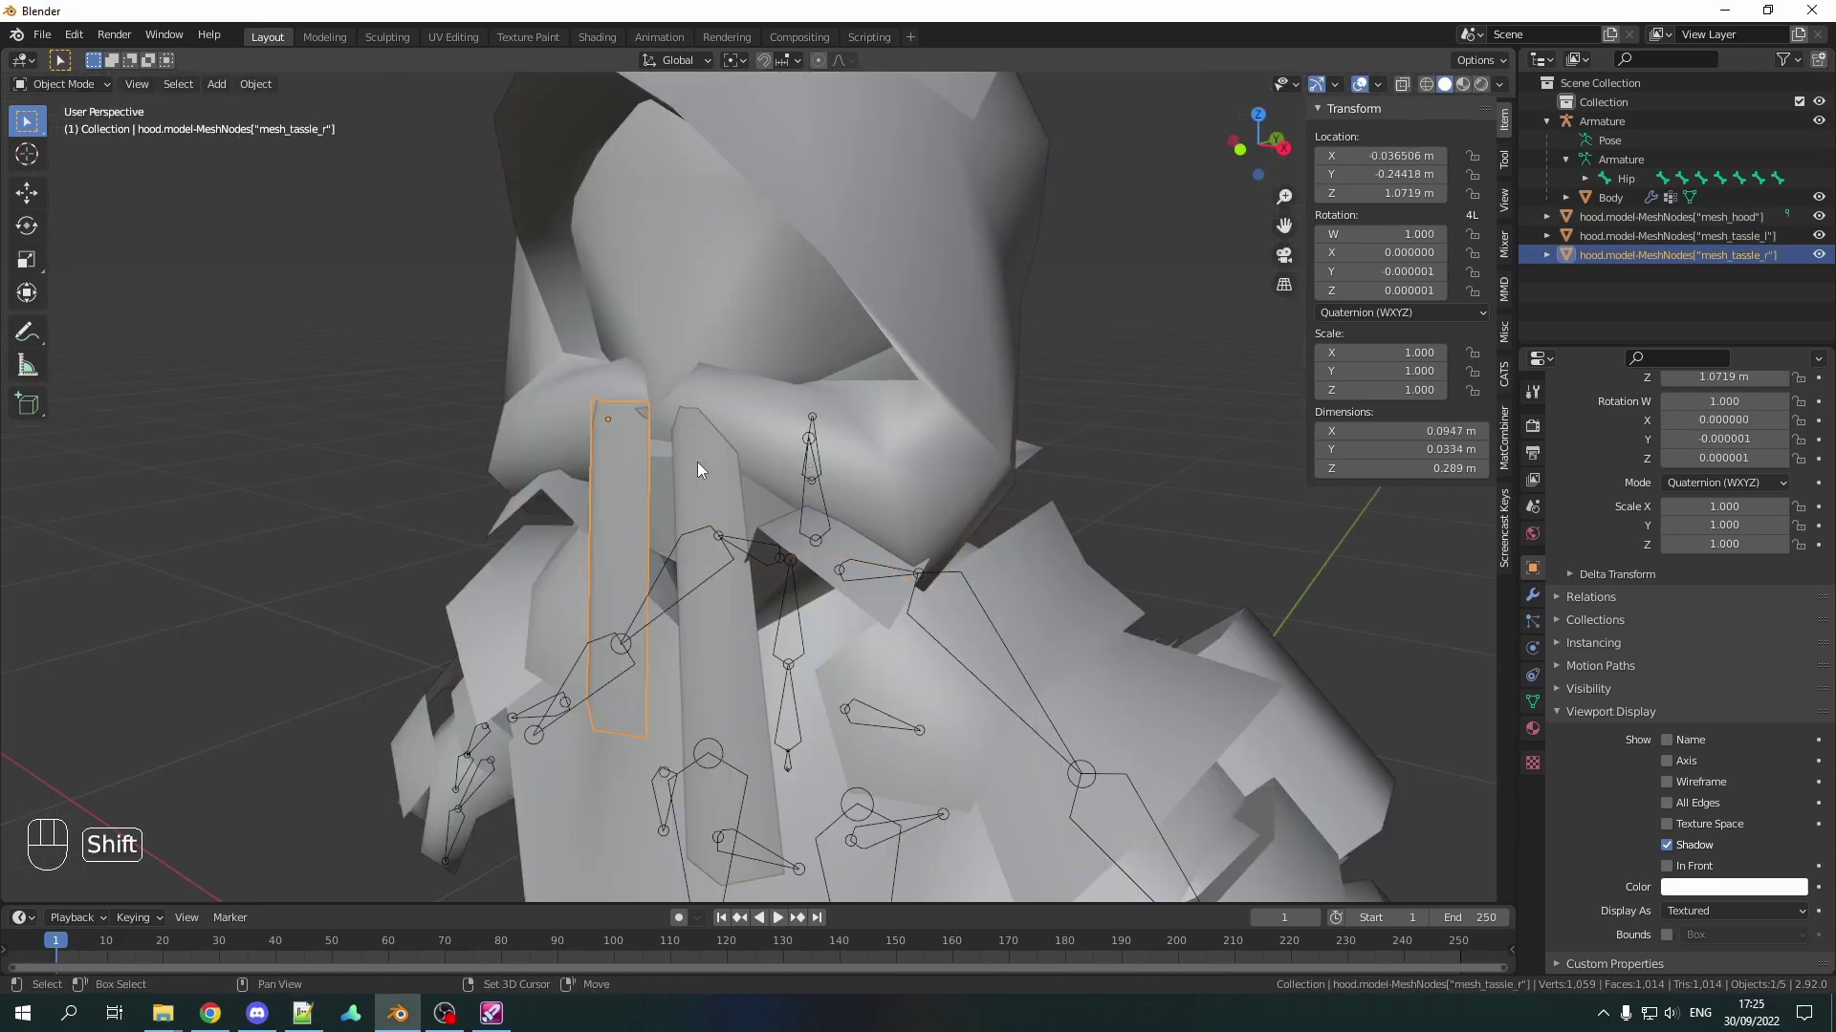
Step: Join the tassels into the hood and apply All Transforms
{"action": "left_click", "coordinate": [610, 457], "text": "shift"}
{"action": "left_click", "coordinate": [697, 462], "text": "shift"}
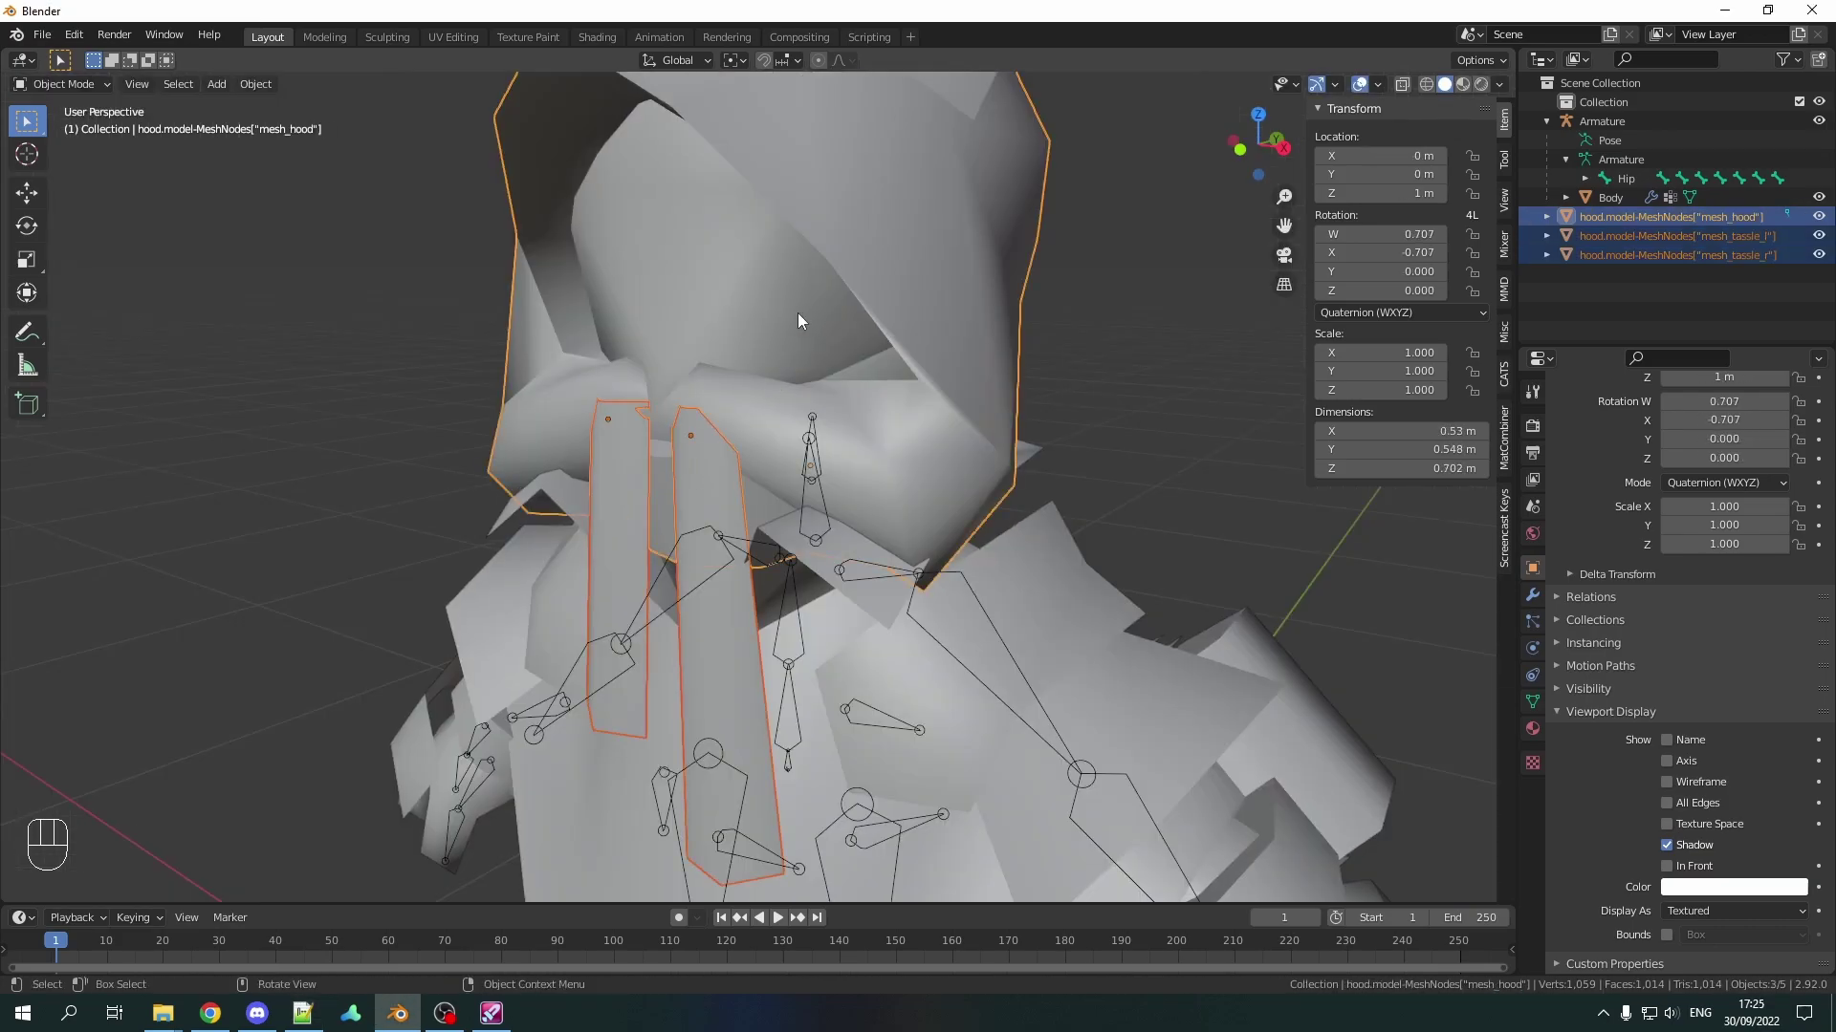
{"action": "key", "text": "ctrl+j"}
{"action": "key", "text": "ctrl+a"}
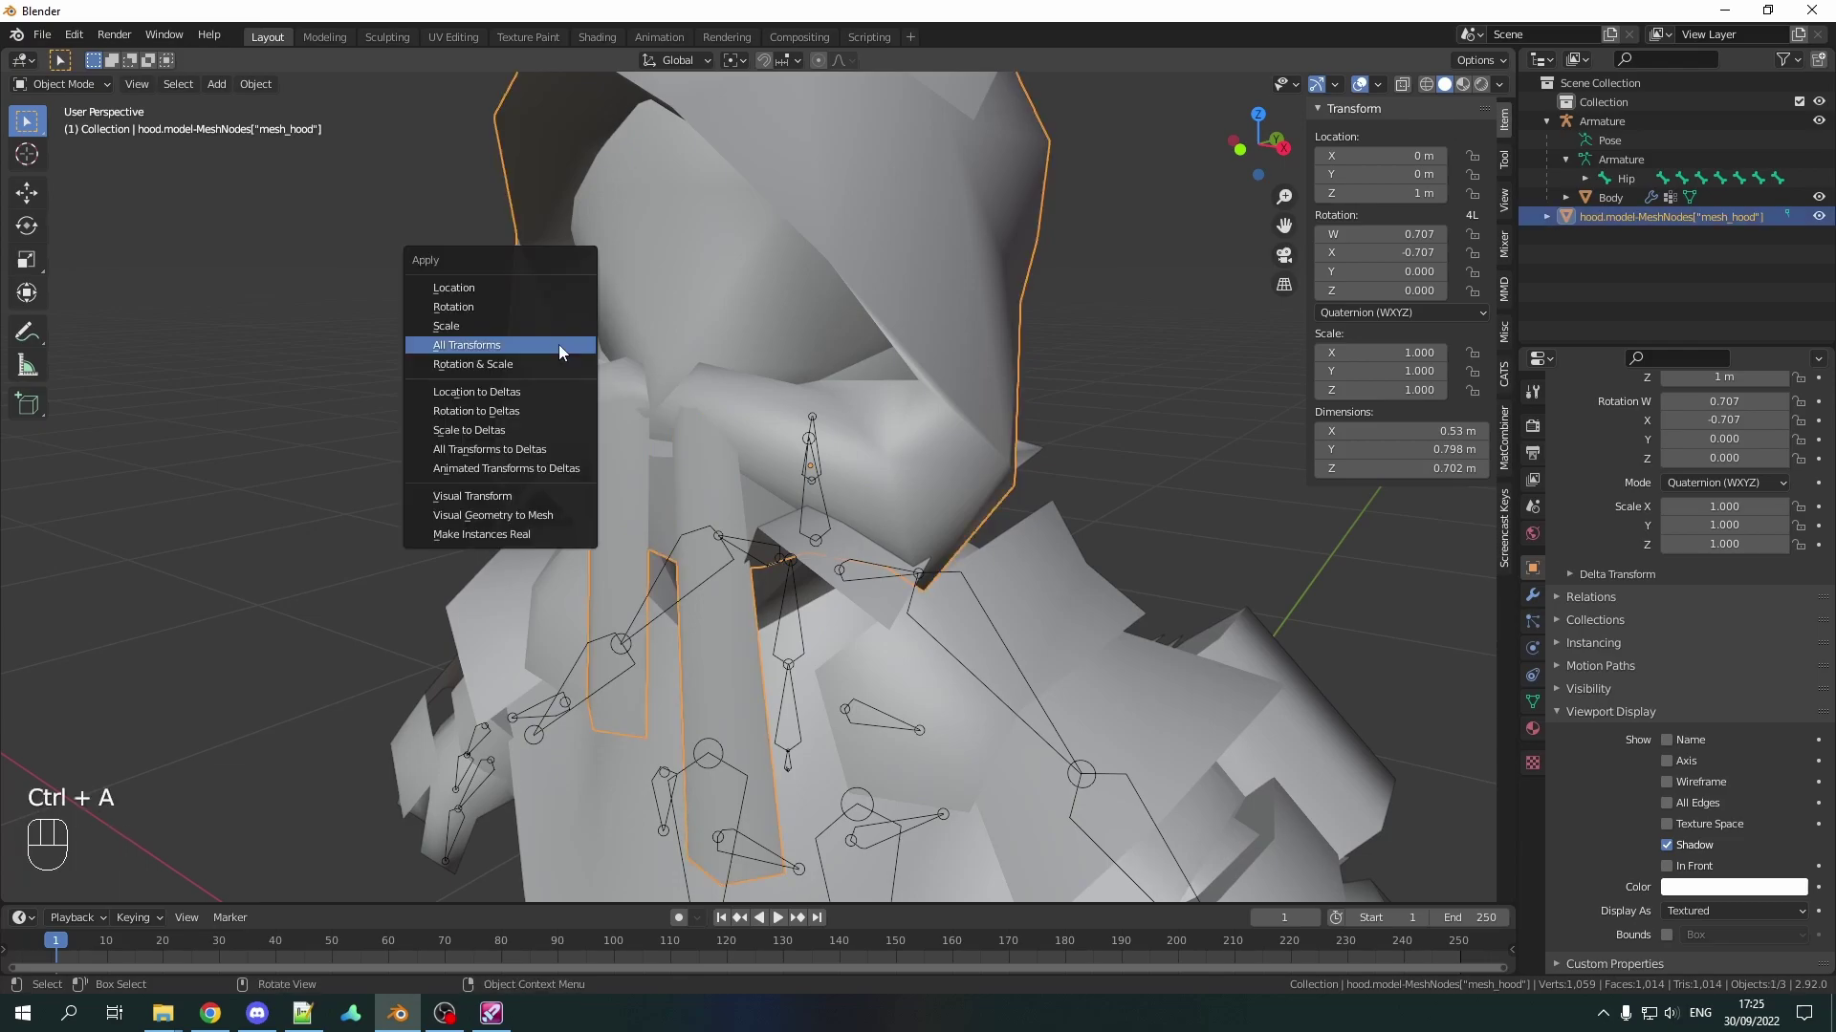
{"action": "left_click", "coordinate": [503, 344]}
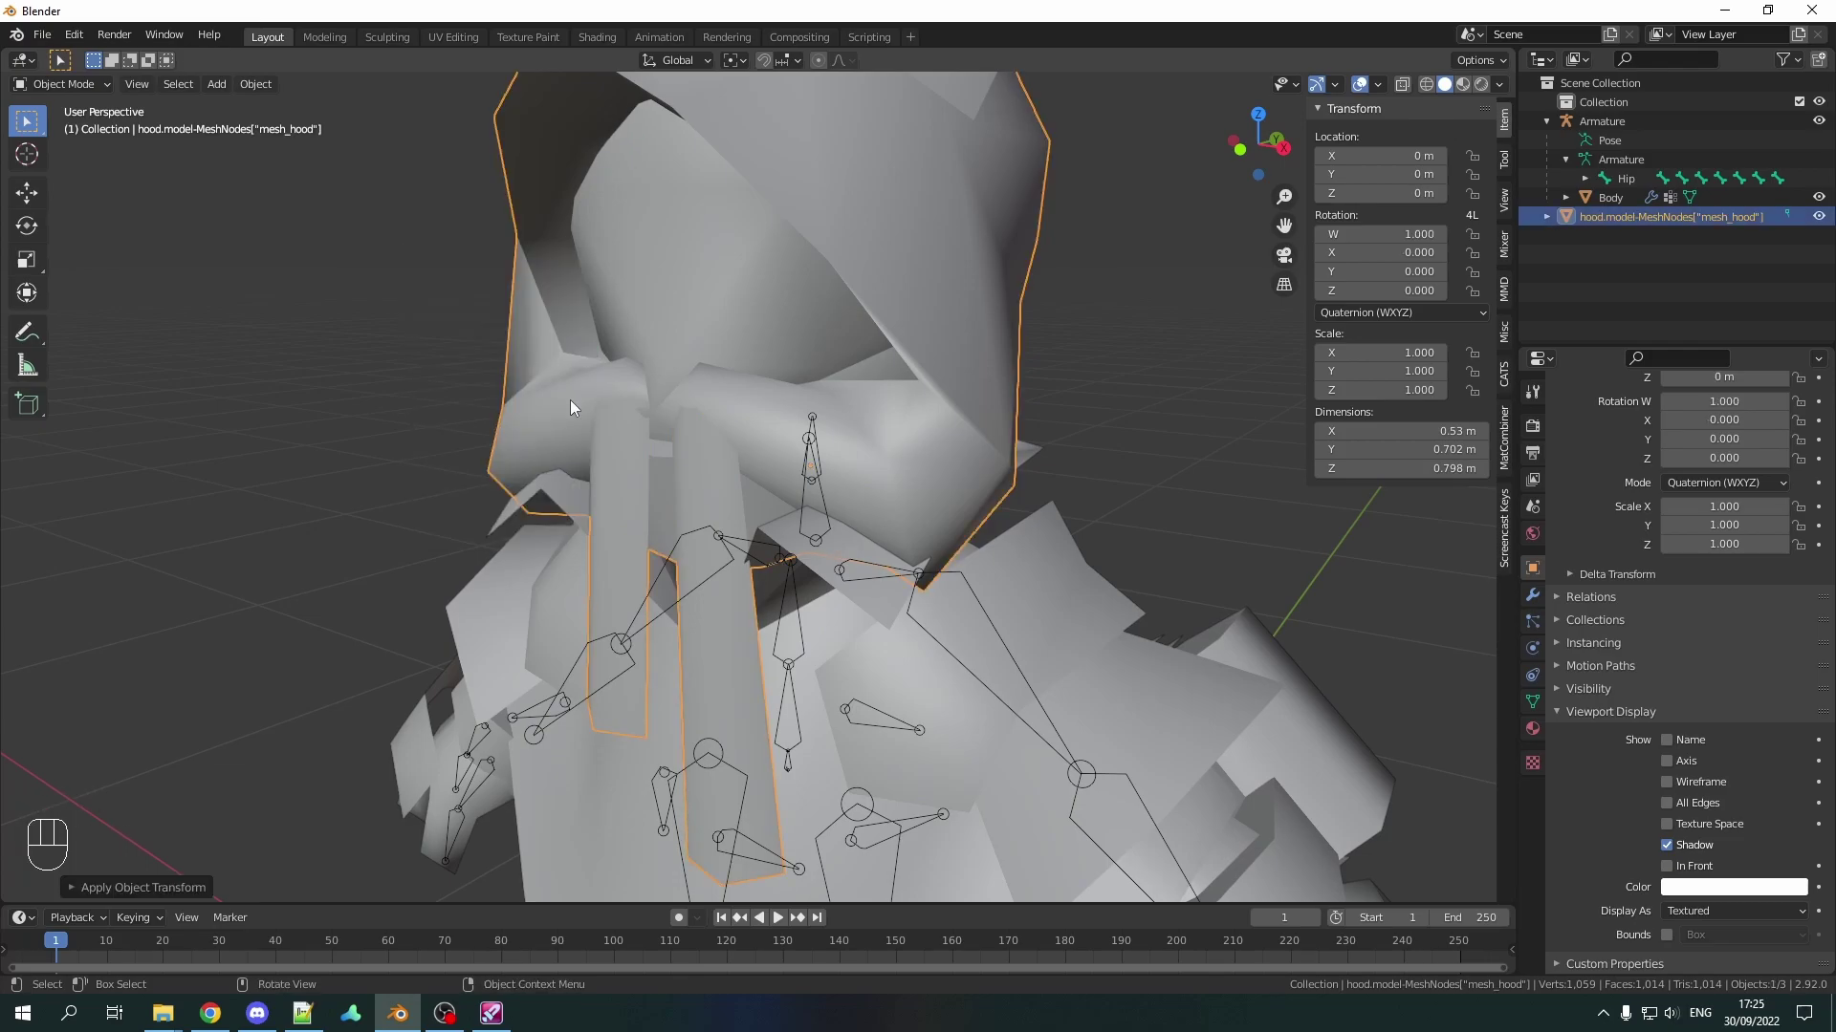
Step: Add a 'Head' vertex group to the hood and assign all its vertices in Edit Mode
{"action": "left_click", "coordinate": [1533, 703]}
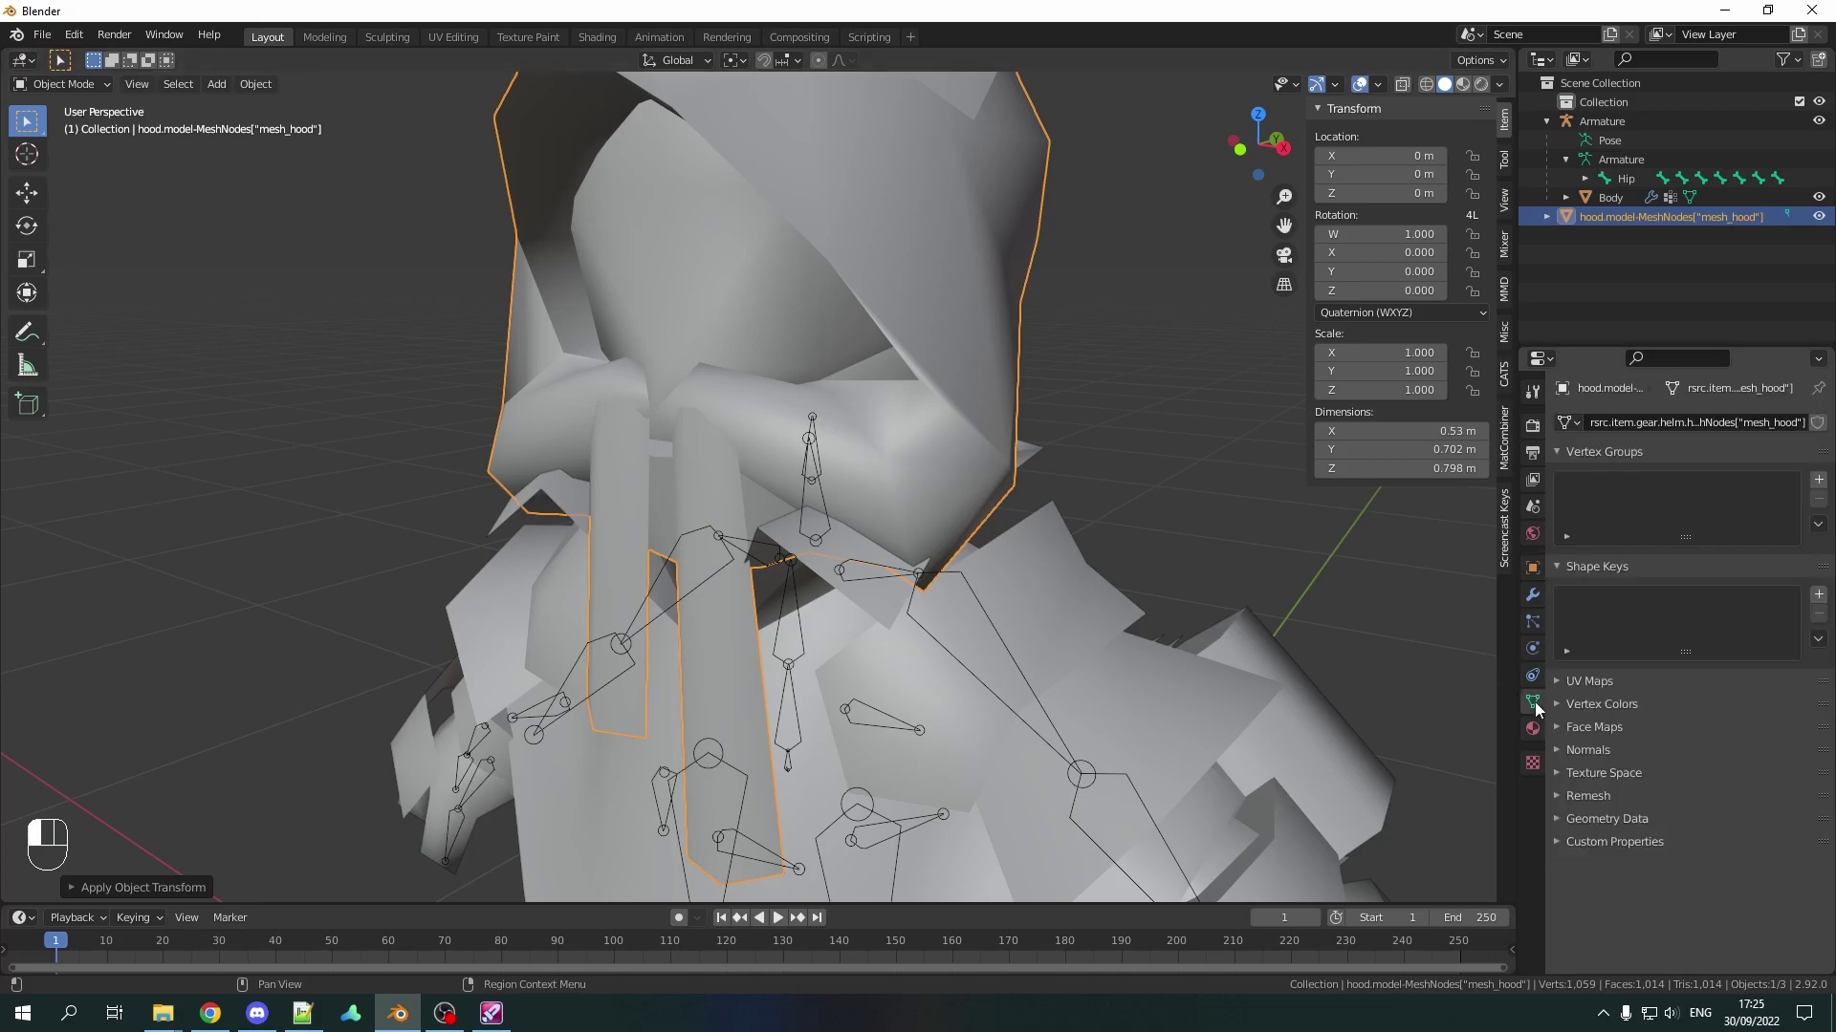
{"action": "left_click", "coordinate": [1819, 481]}
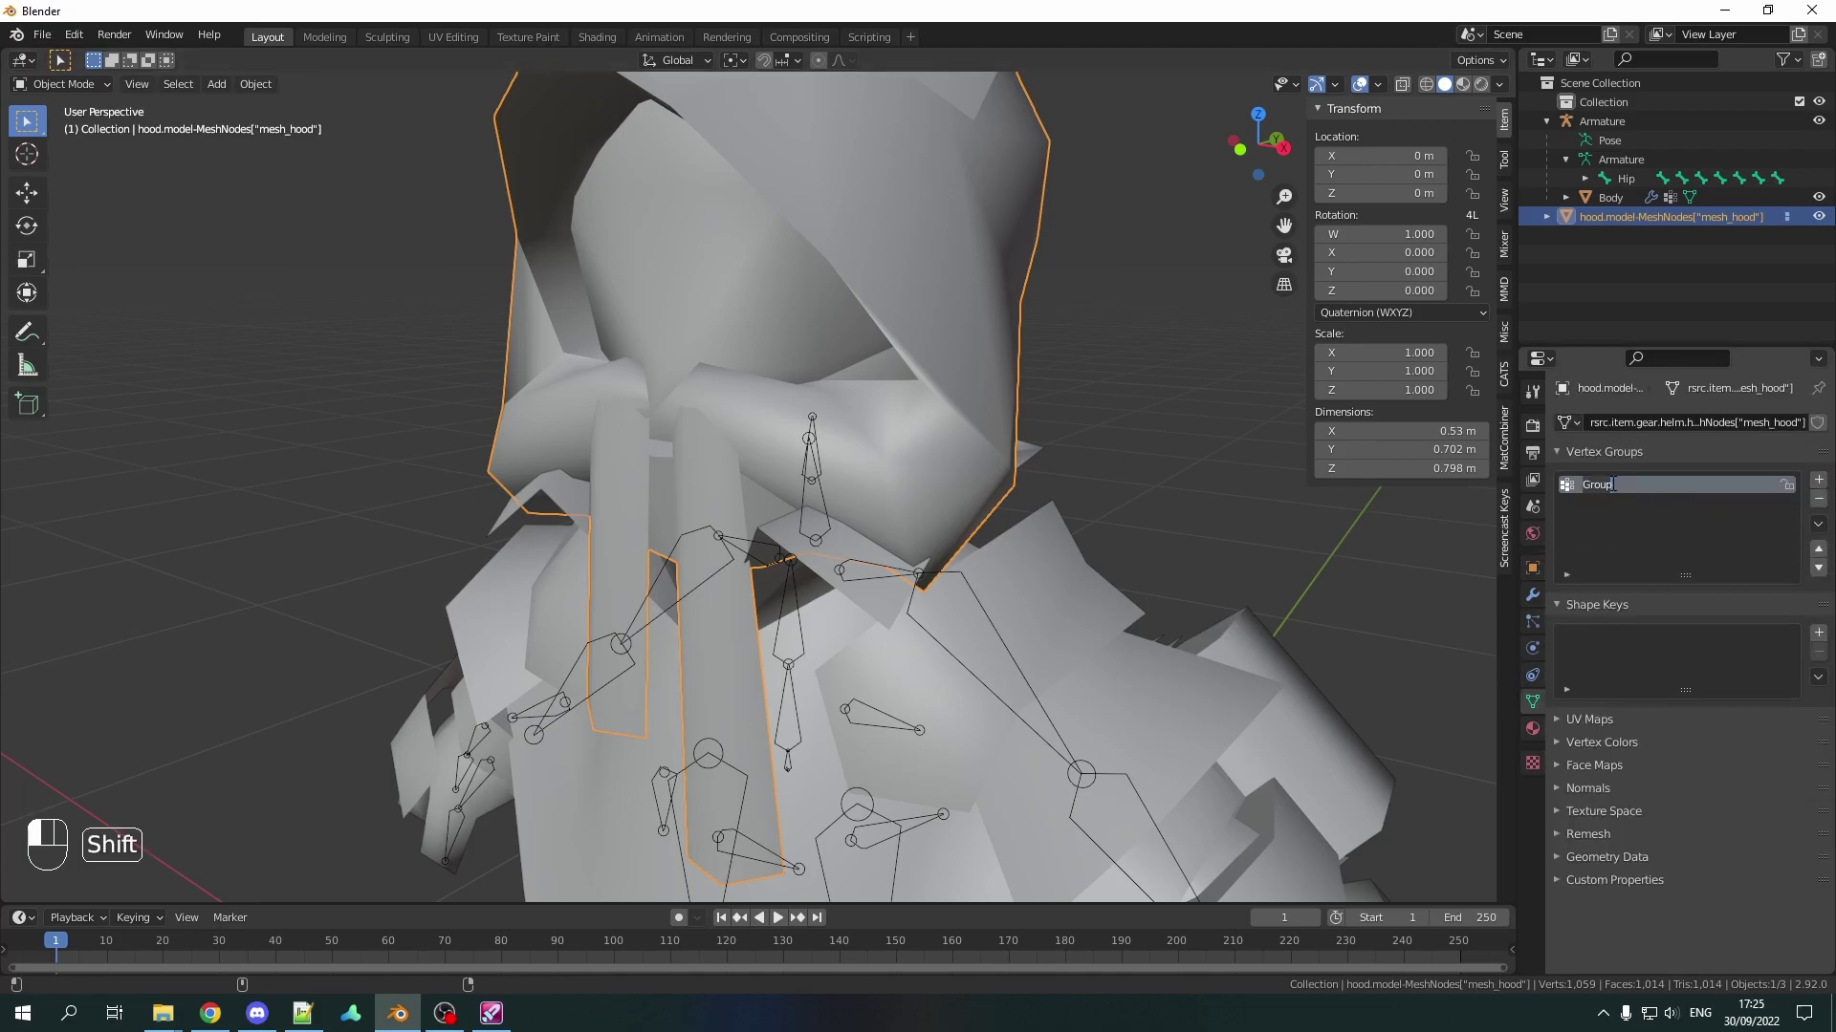
{"action": "type", "text": "Head"}
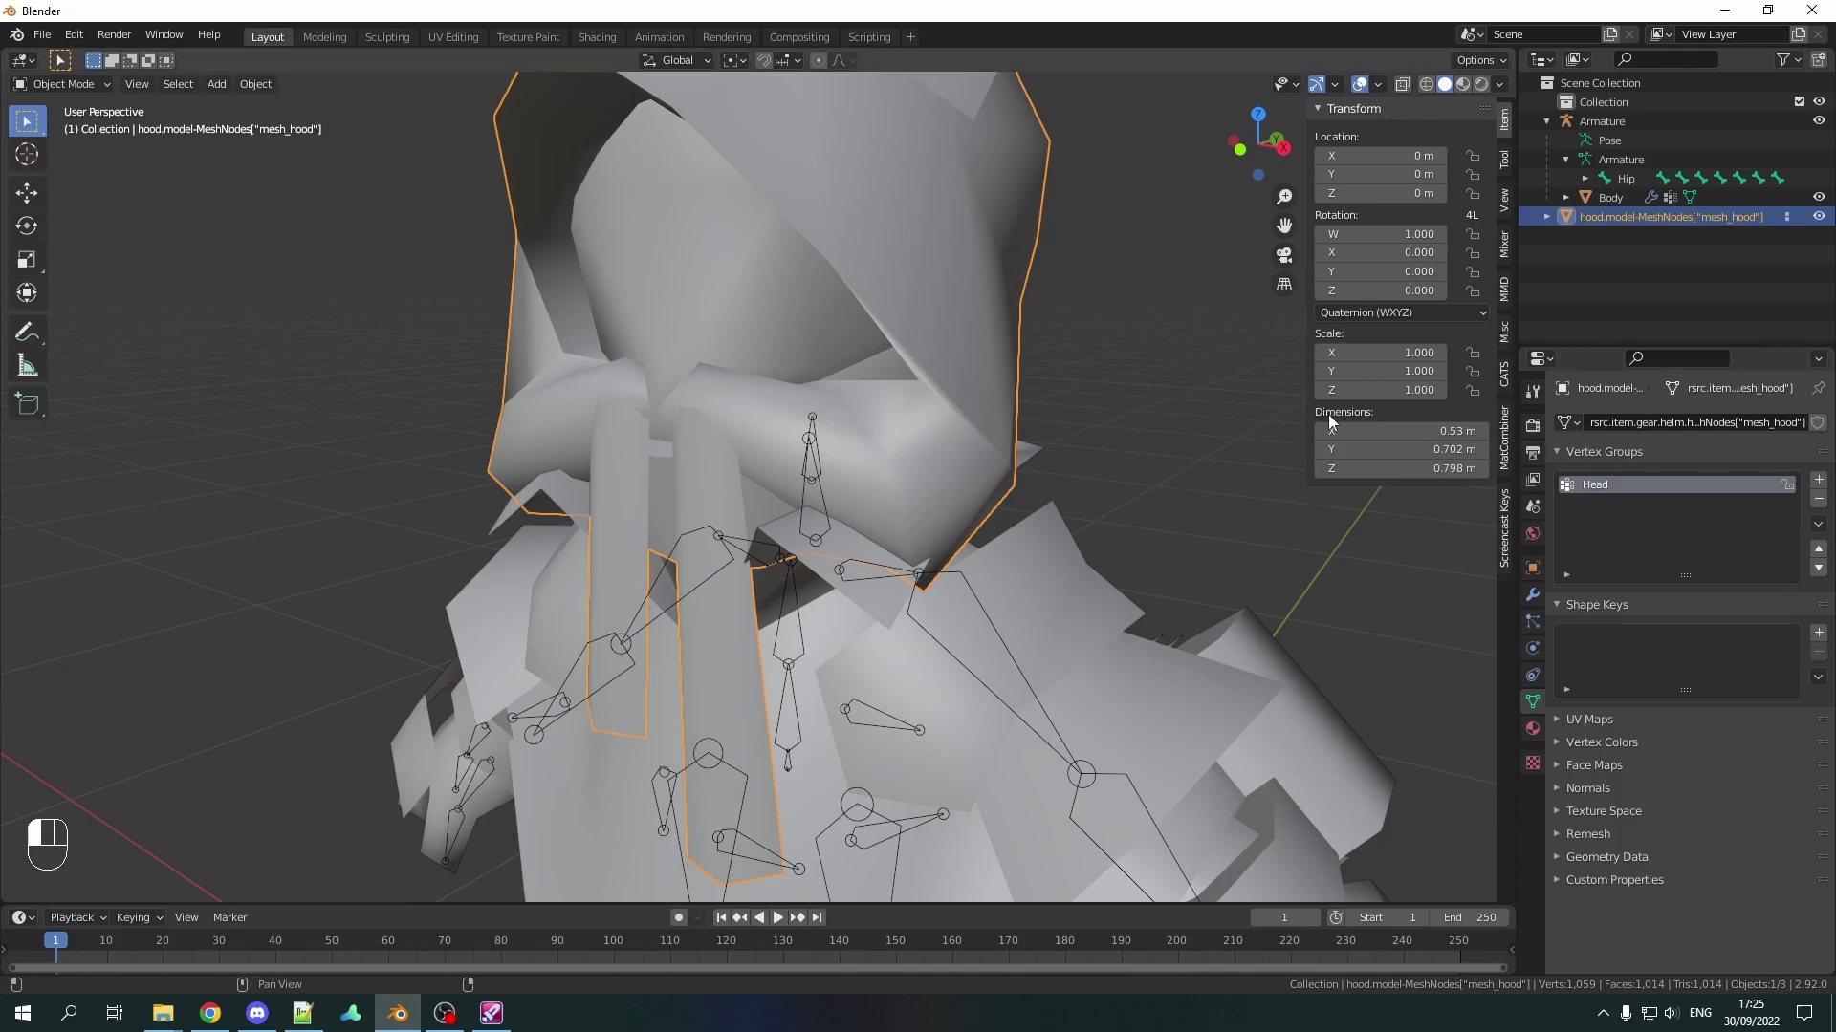
{"action": "left_click", "coordinate": [89, 88]}
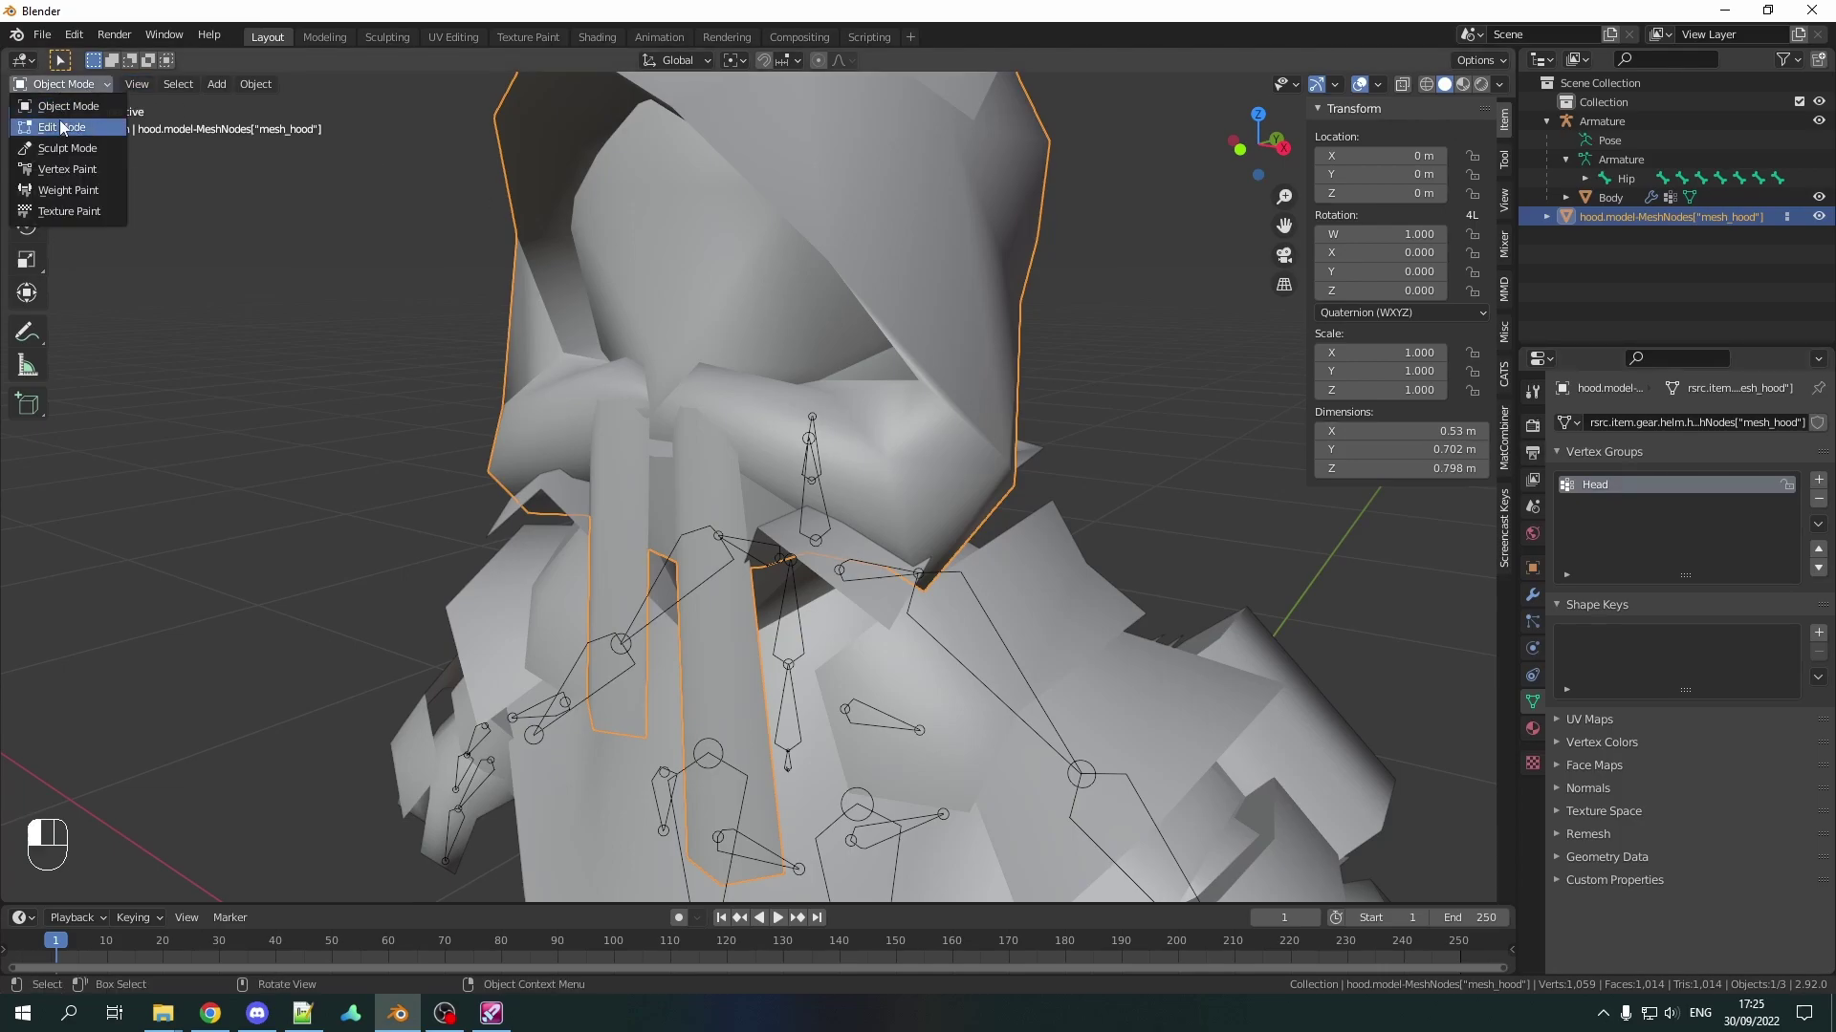
{"action": "left_click", "coordinate": [59, 127]}
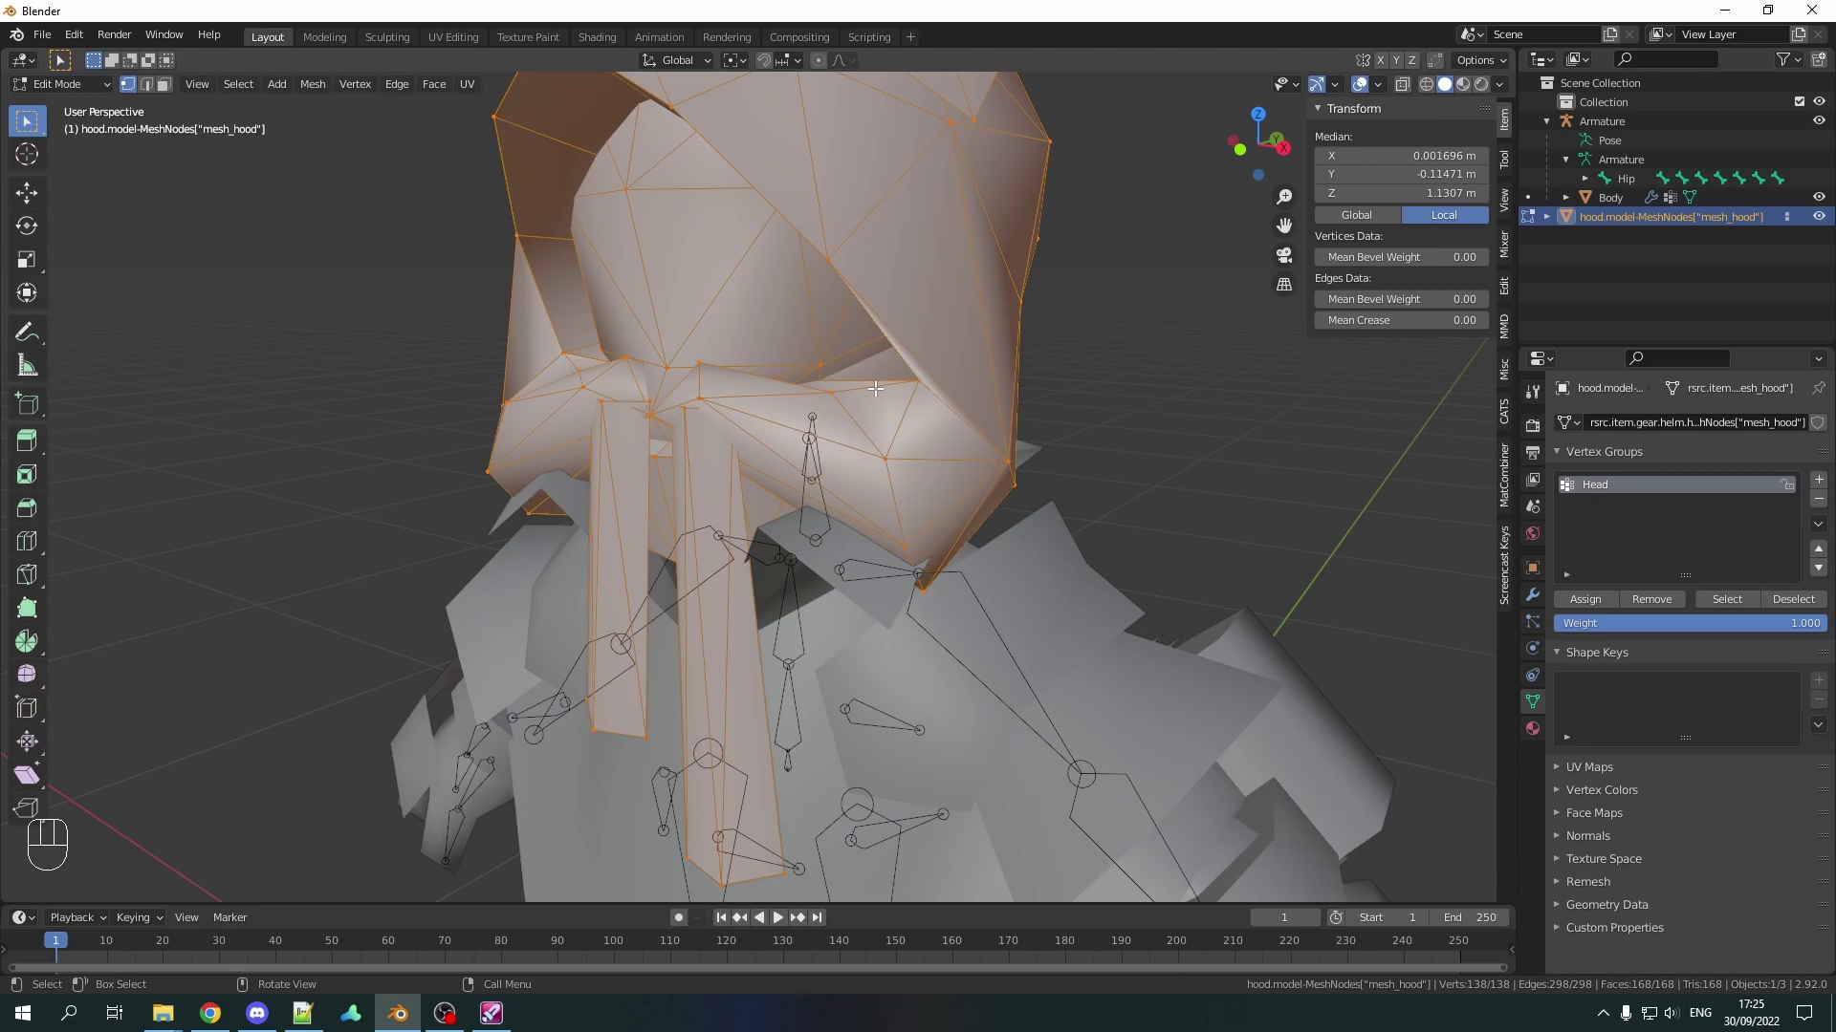
{"action": "key", "text": "alt+a"}
{"action": "scroll", "coordinate": [875, 389], "scroll_direction": "down", "scroll_amount": 1}
{"action": "middle_click_drag", "start_coordinate": [789, 412], "coordinate": [1133, 488]}
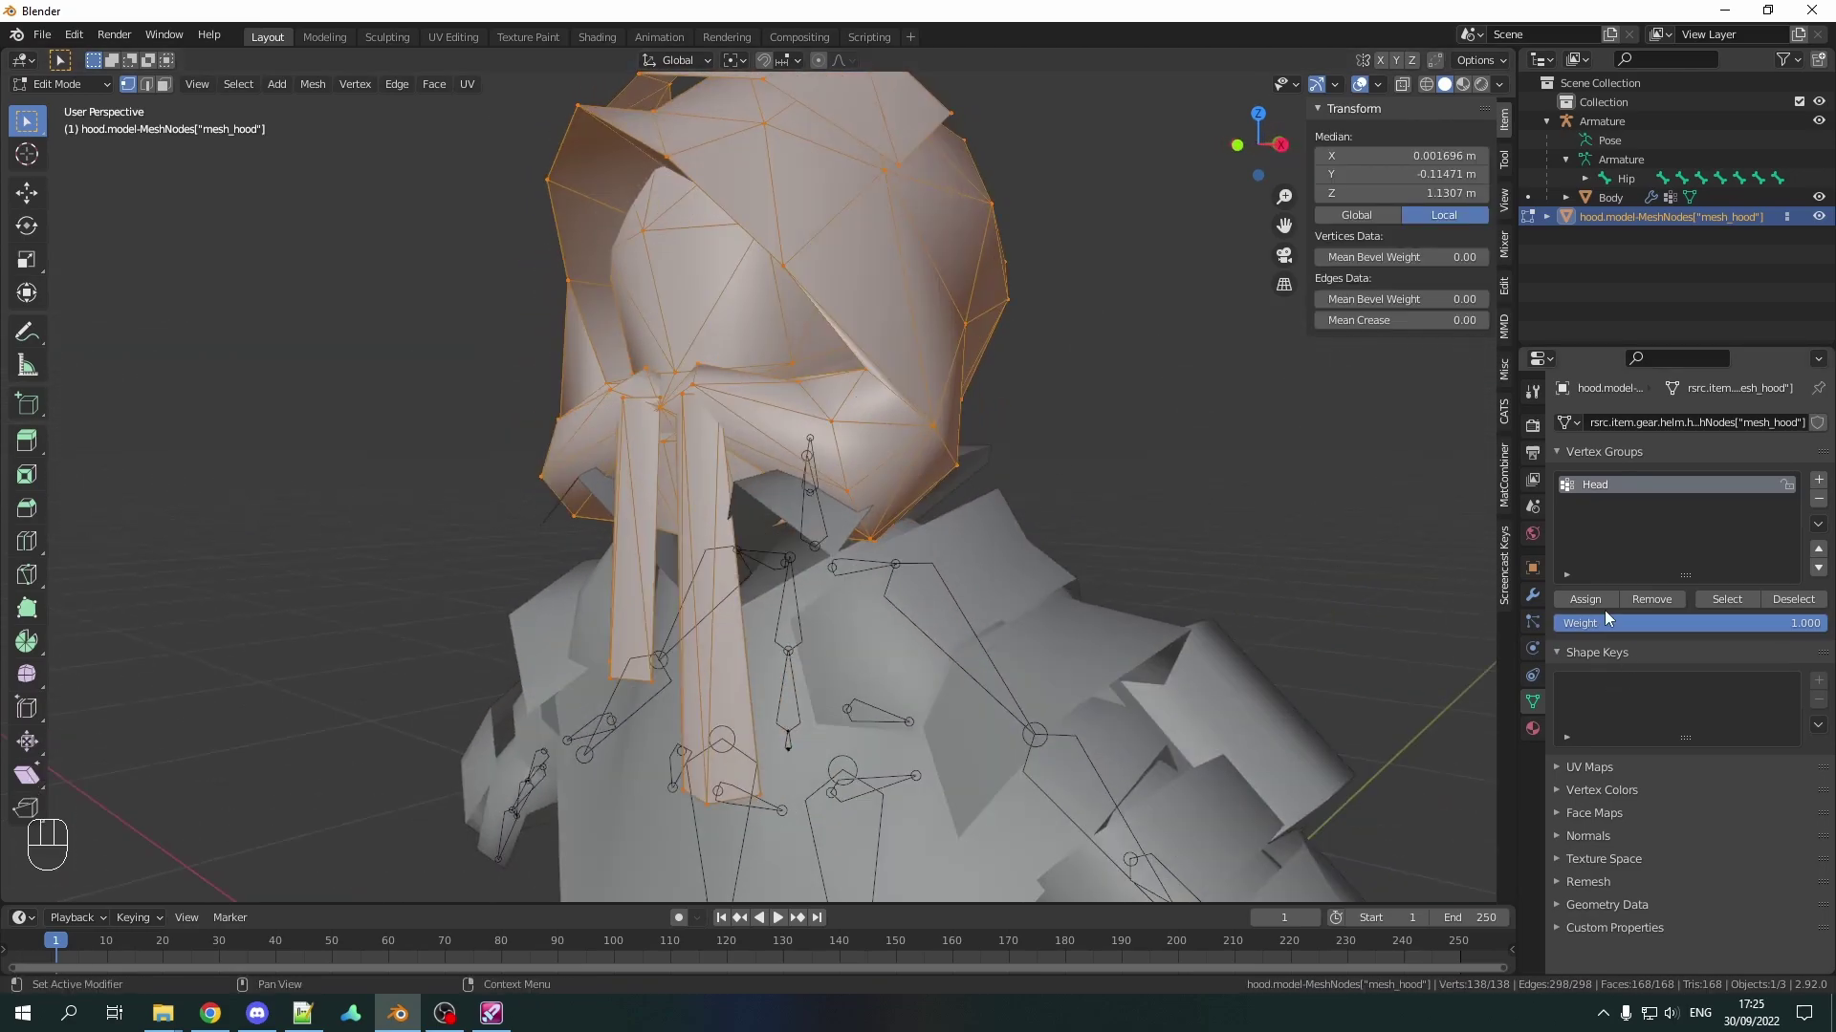
{"action": "left_click", "coordinate": [1590, 600]}
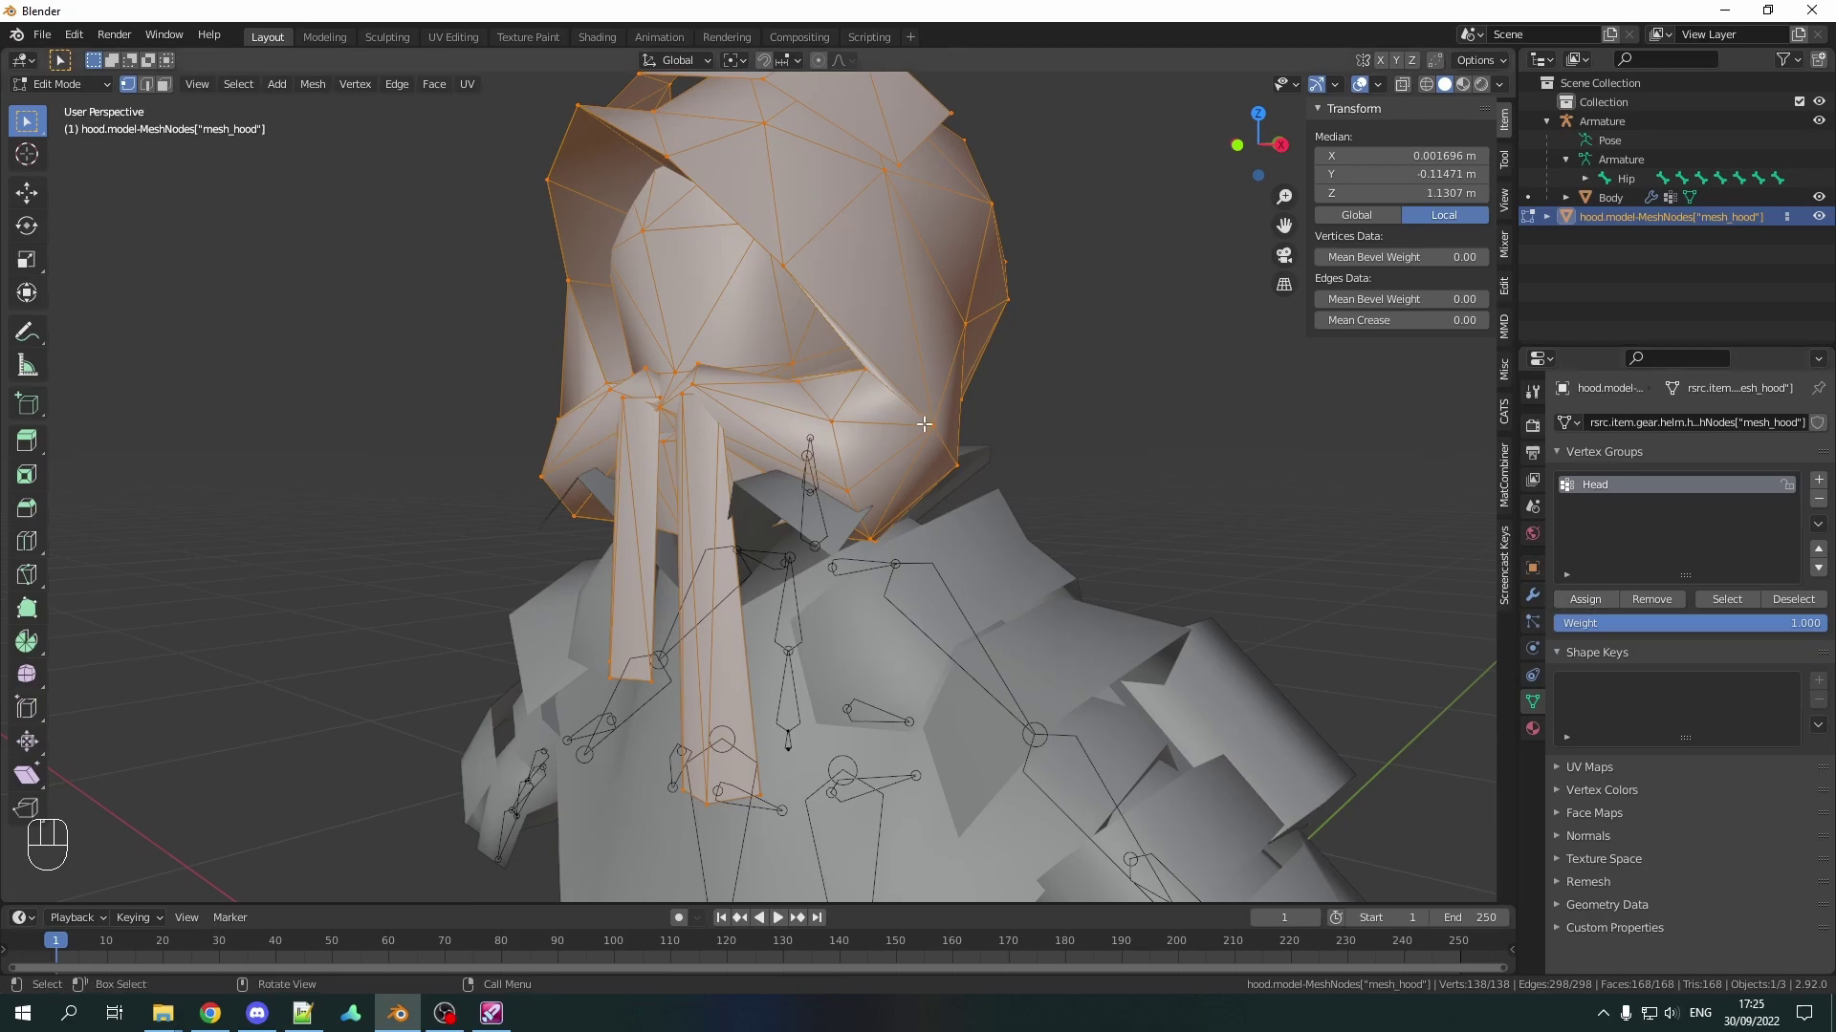
{"action": "scroll", "coordinate": [924, 422], "scroll_direction": "down", "scroll_amount": 2}
{"action": "key", "text": "Tab"}
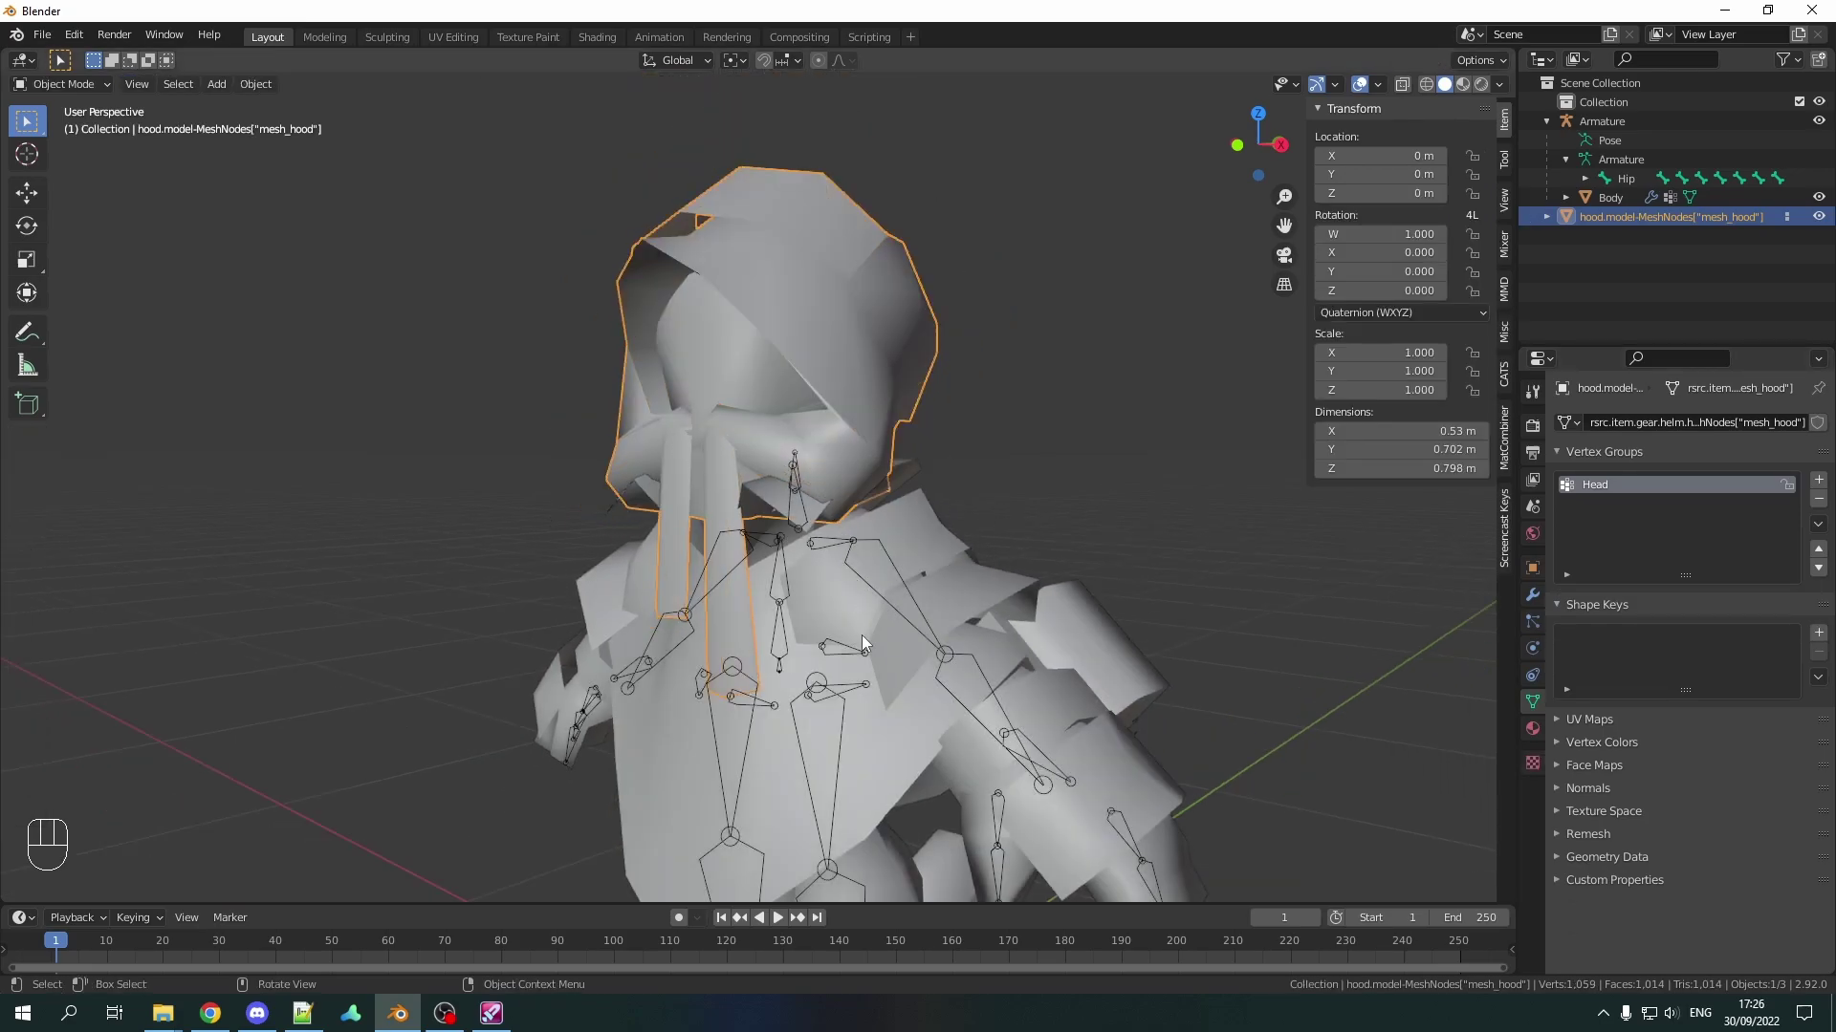
Step: Join the hood into the Body mesh
{"action": "left_click", "coordinate": [888, 715], "text": "shift"}
{"action": "key", "text": "ctrl+j"}
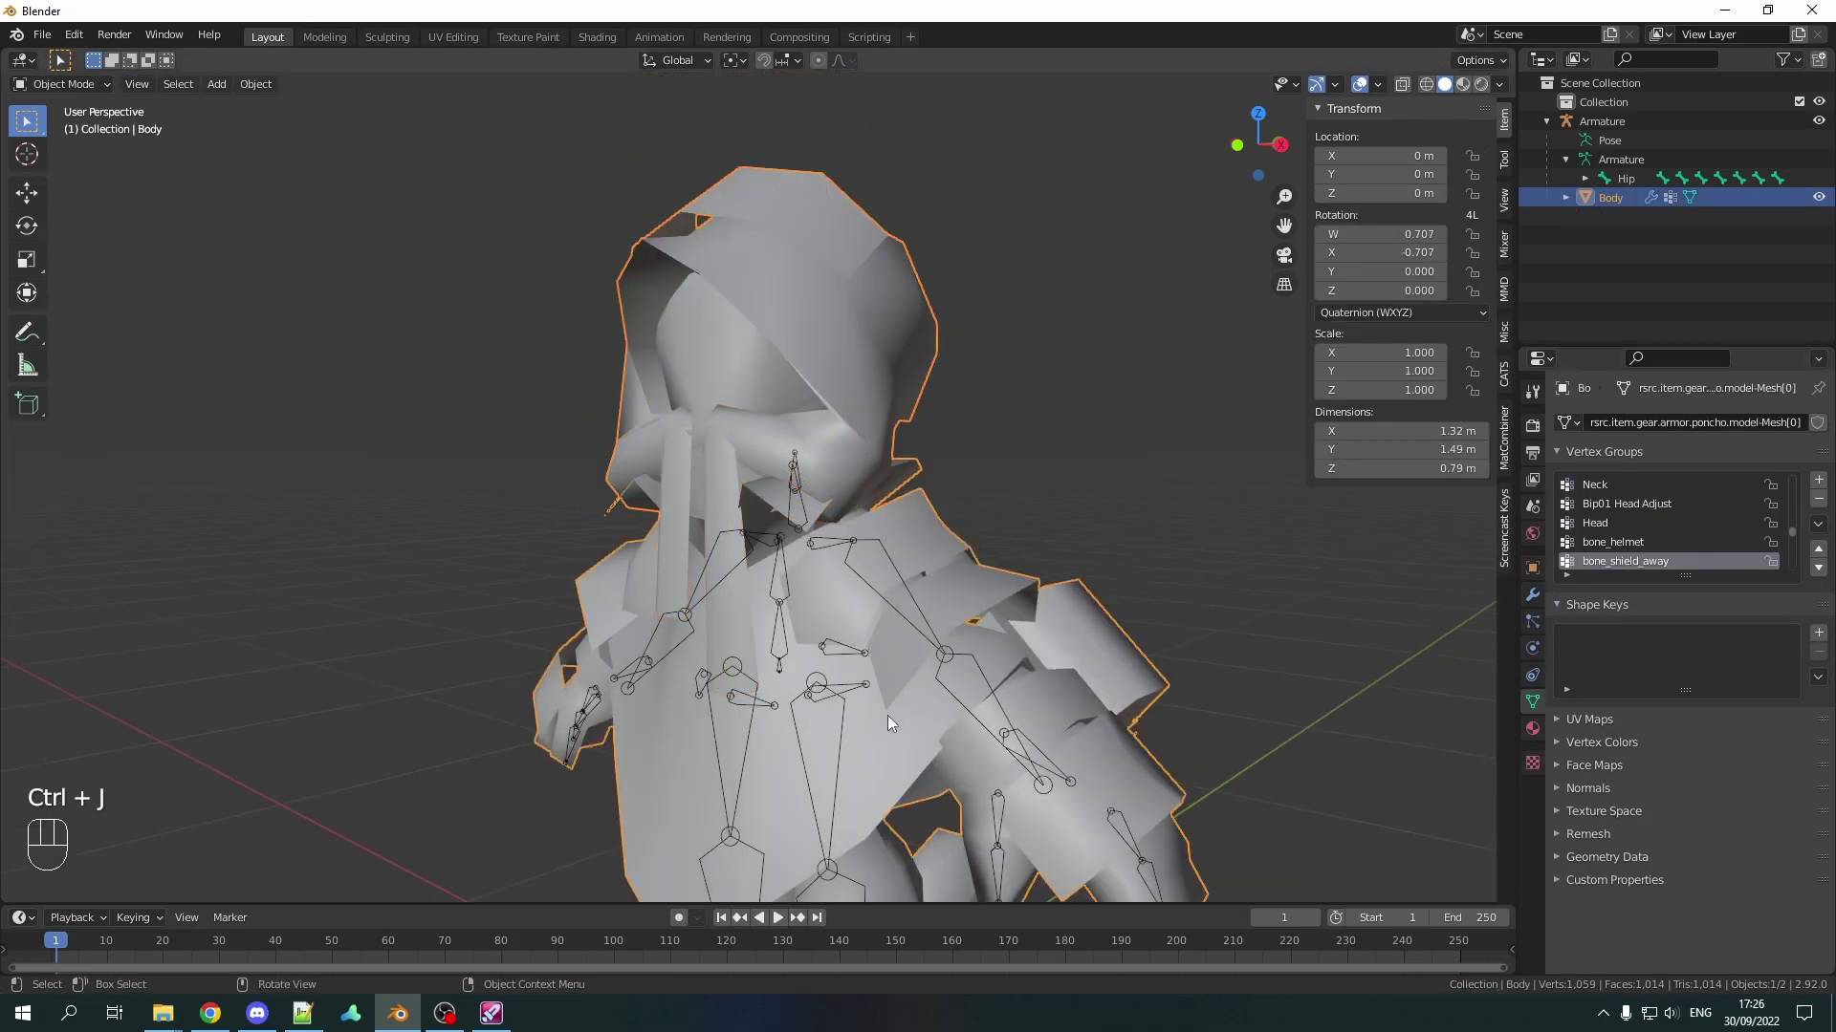
Step: Test the rig by moving the Hip bone in Pose Mode, then return to Object Mode
{"action": "left_click", "coordinate": [781, 672]}
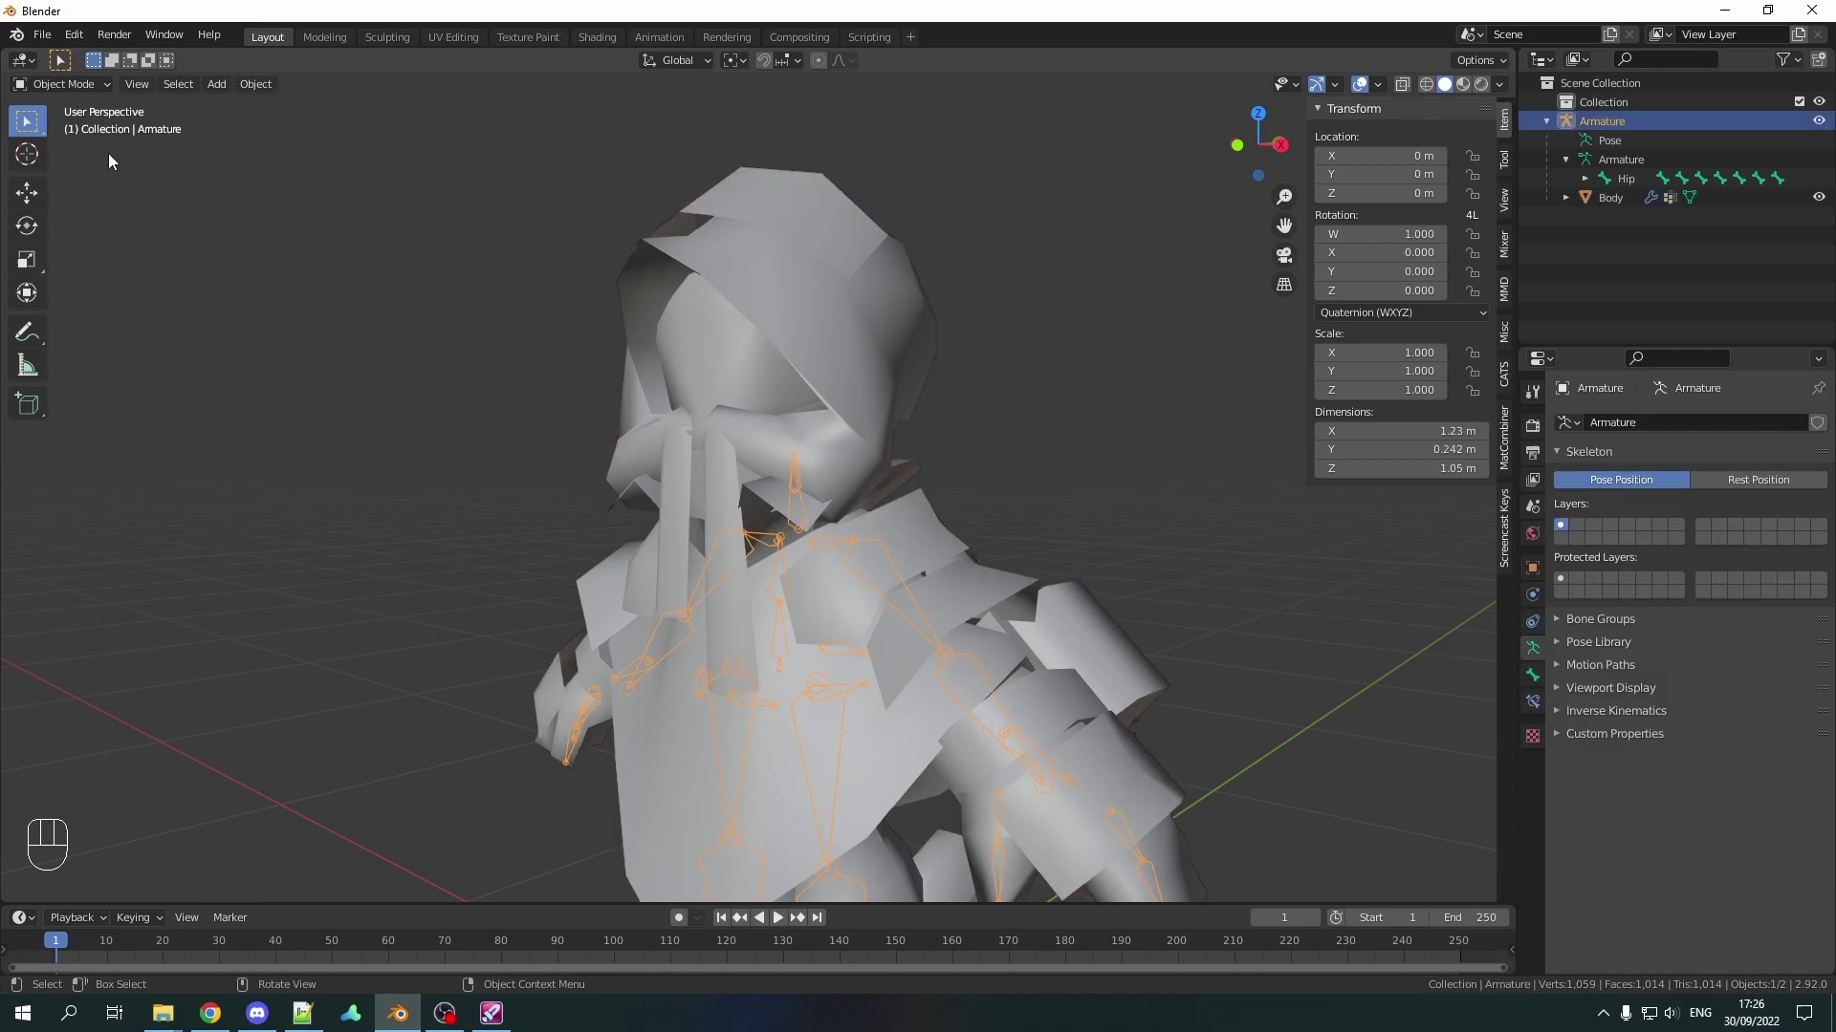
{"action": "left_click", "coordinate": [64, 84]}
{"action": "left_click", "coordinate": [63, 129]}
{"action": "left_click", "coordinate": [779, 668]}
{"action": "key", "text": "g"}
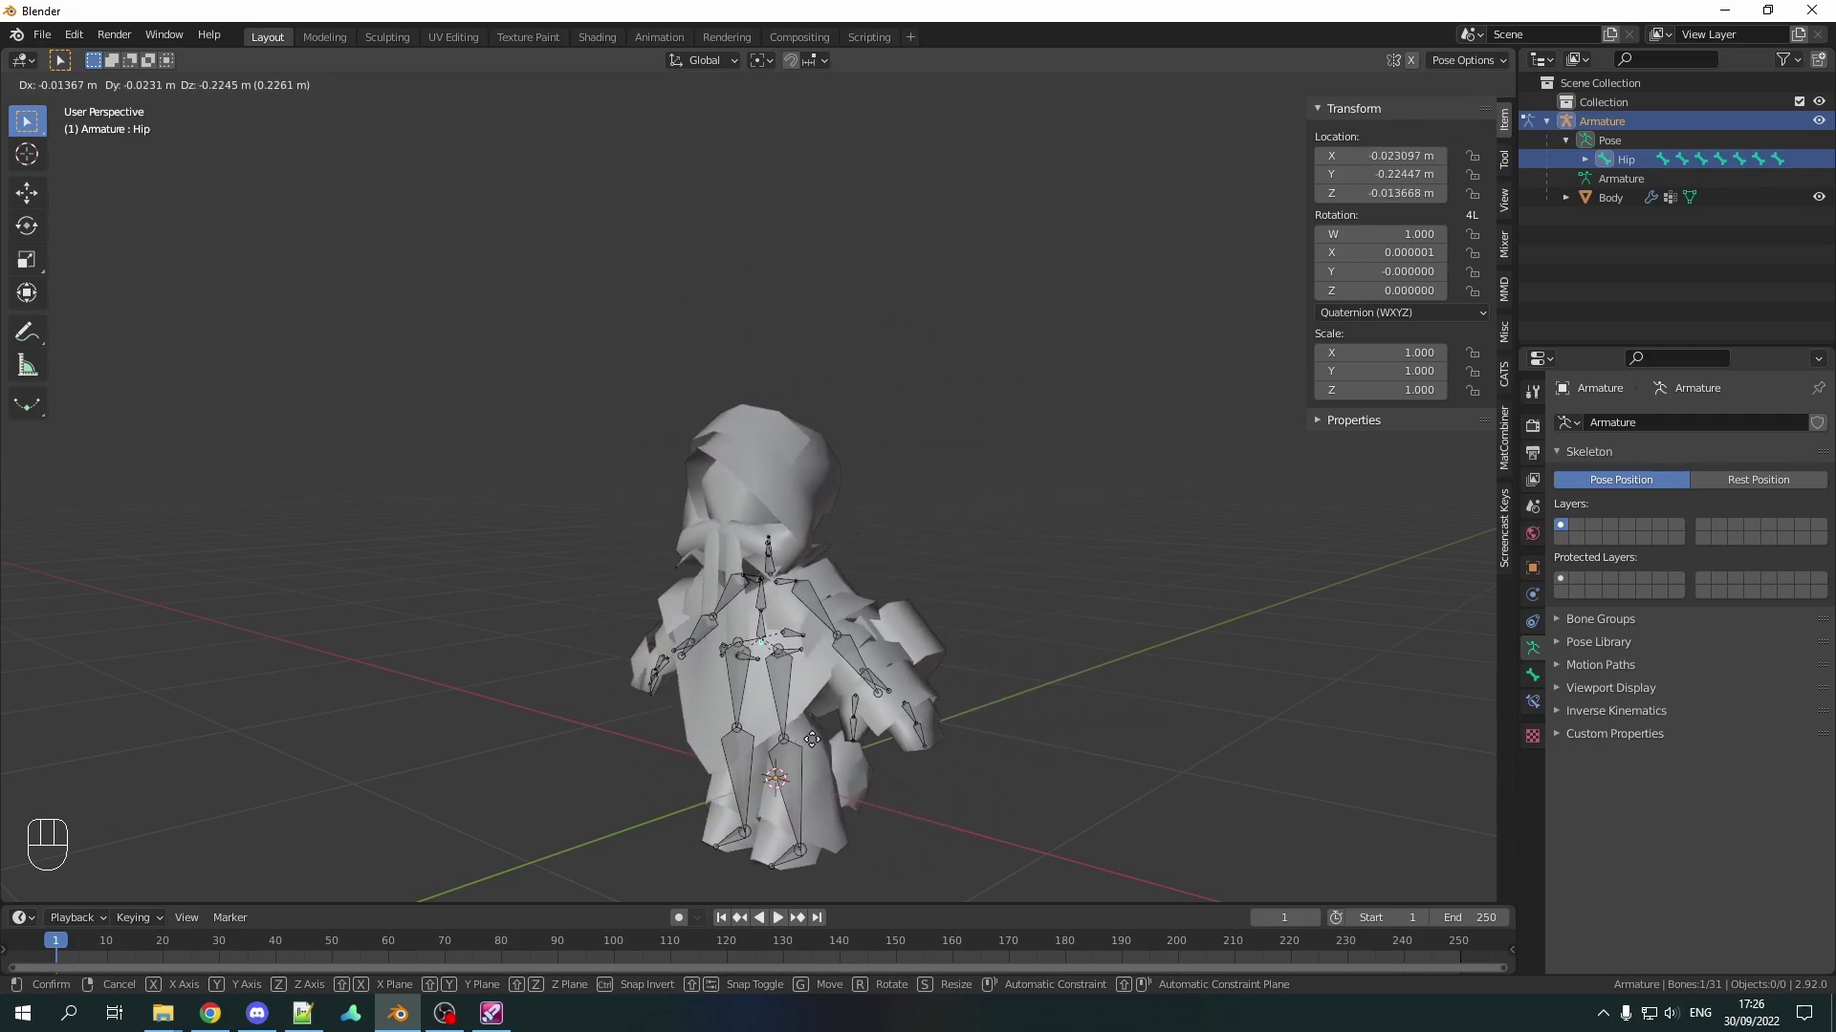
{"action": "key", "text": "Escape"}
{"action": "left_click", "coordinate": [63, 84]}
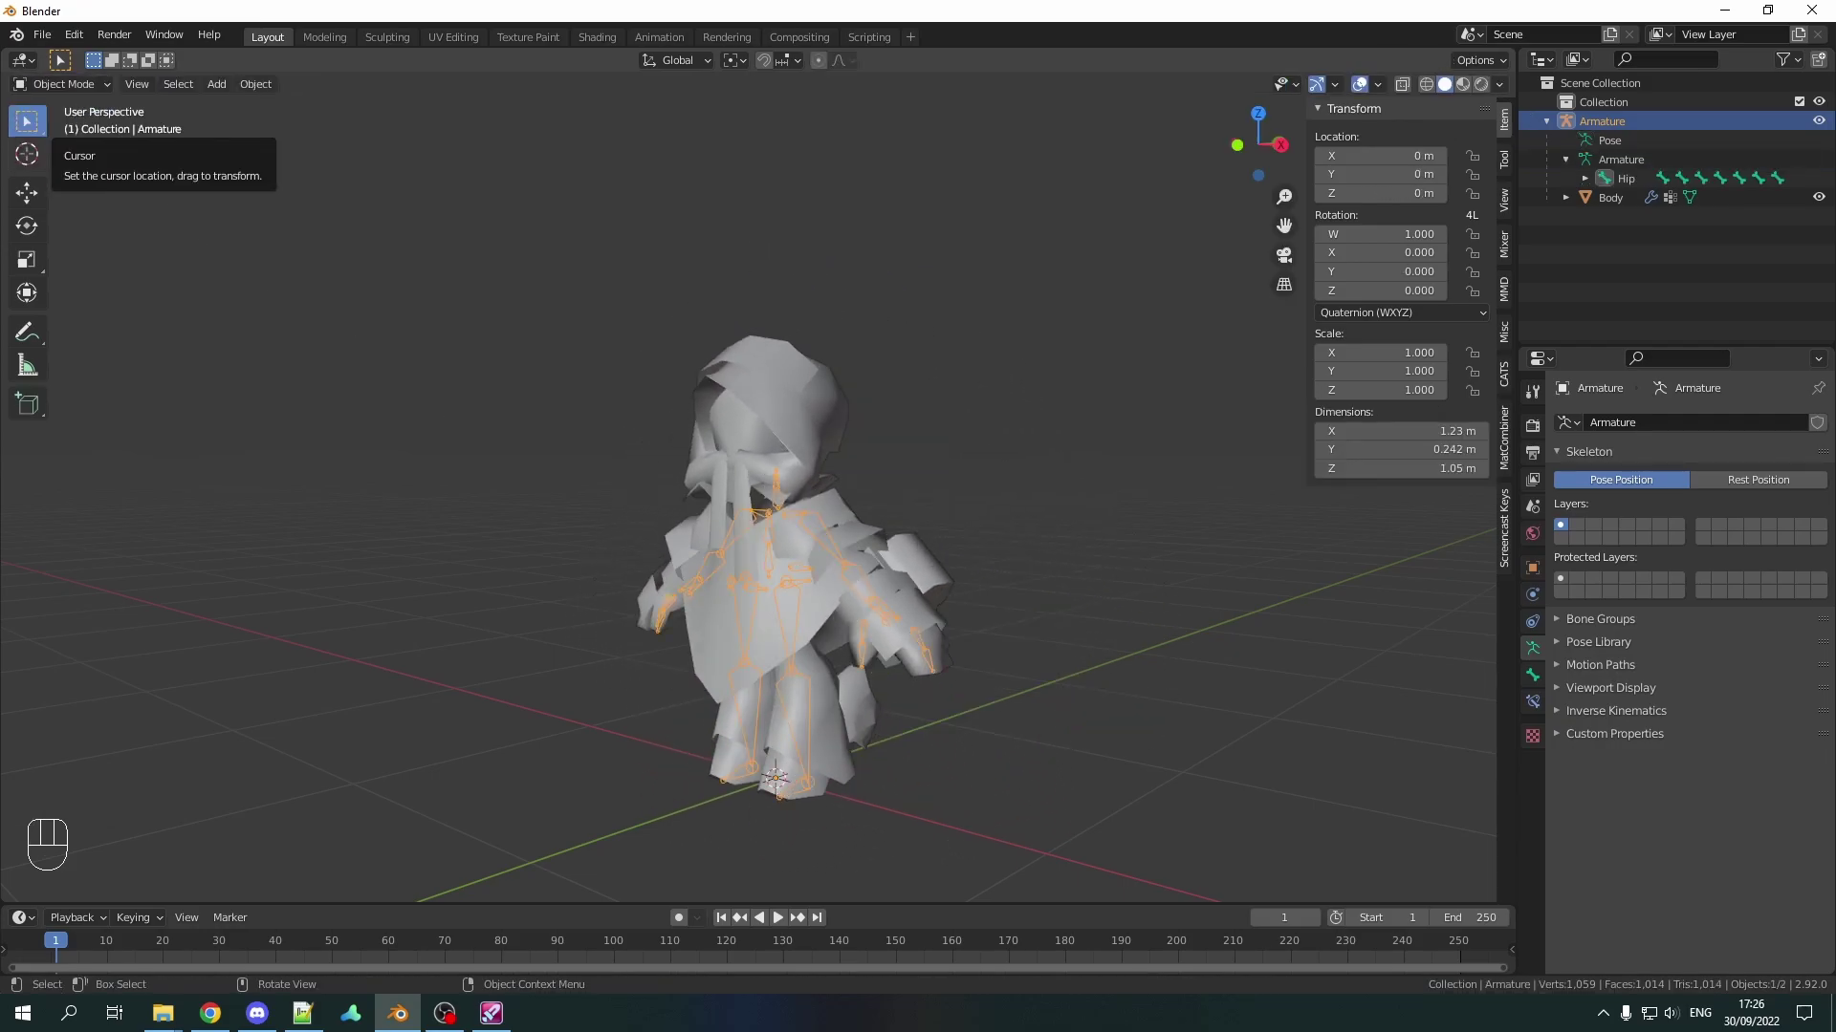
Step: Import Partyhat.glb into the scene as a glTF model
{"action": "left_click", "coordinate": [42, 34]}
{"action": "left_click", "coordinate": [294, 407]}
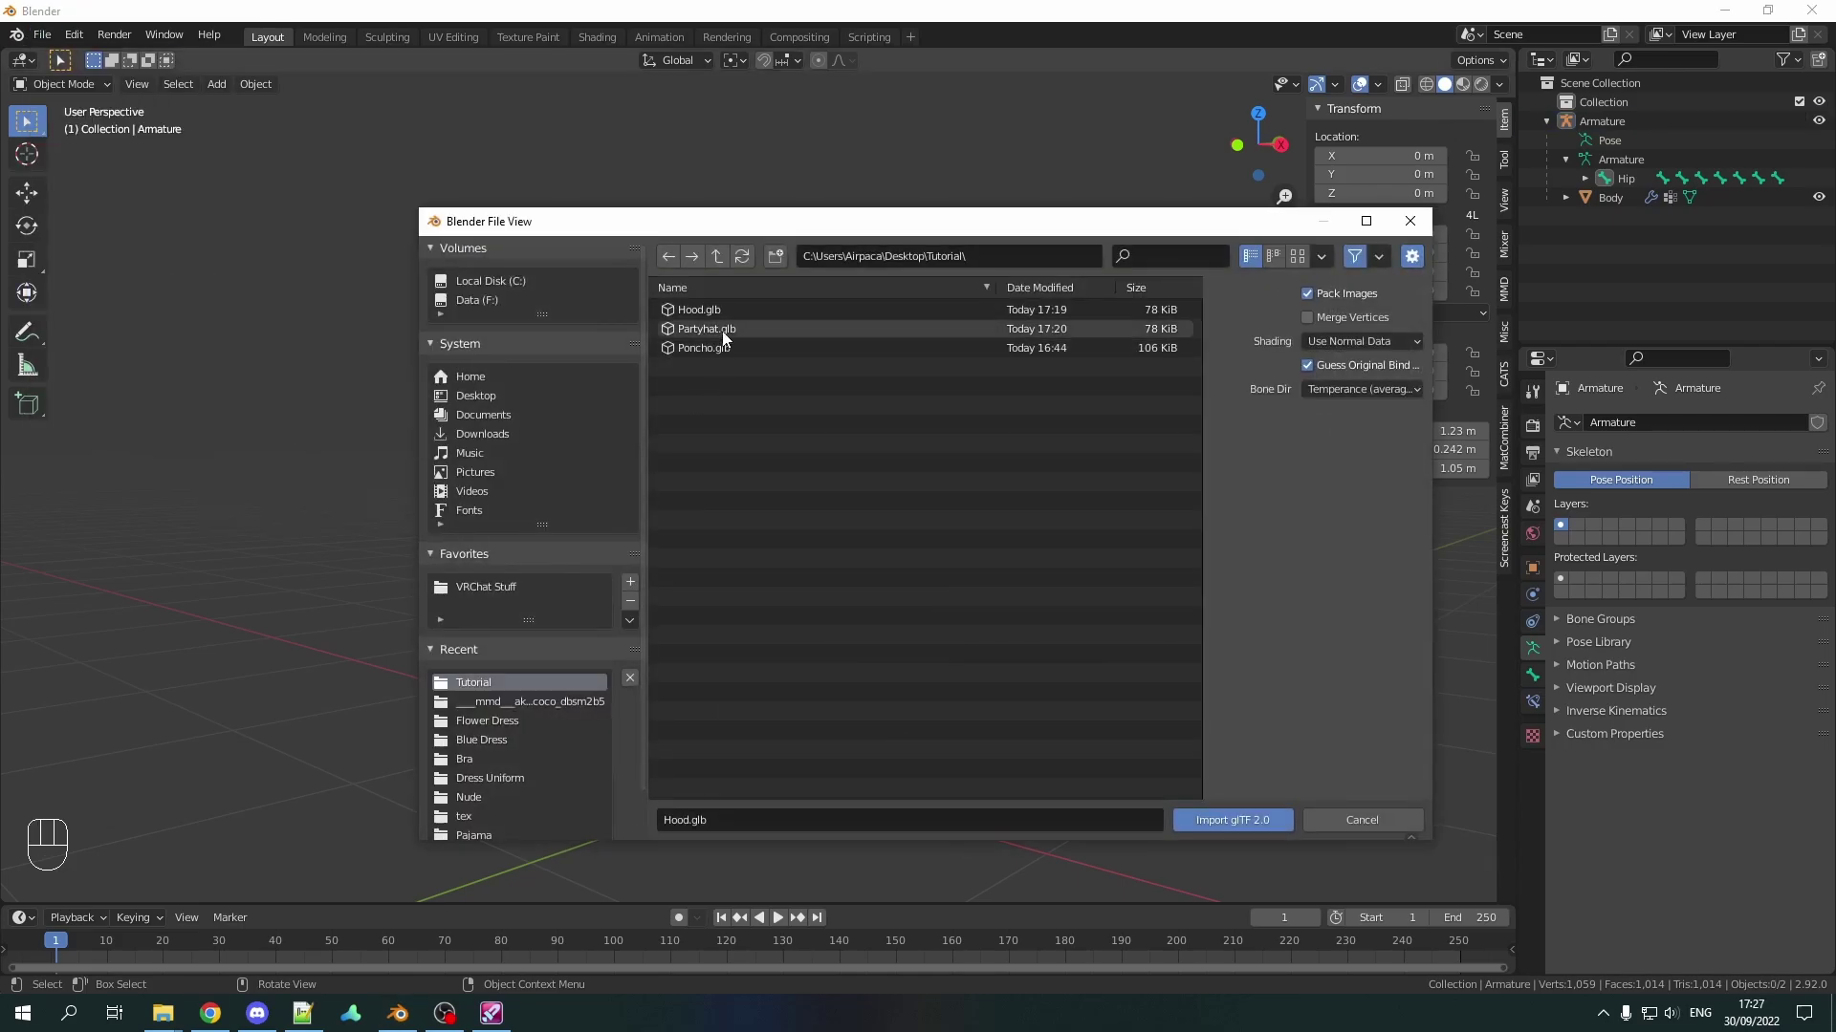
{"action": "double_click", "coordinate": [760, 333]}
Step: Rotate the party hat 90° about X and move it onto the character's head
{"action": "key", "text": "KP_3"}
{"action": "type", "text": "rx"}
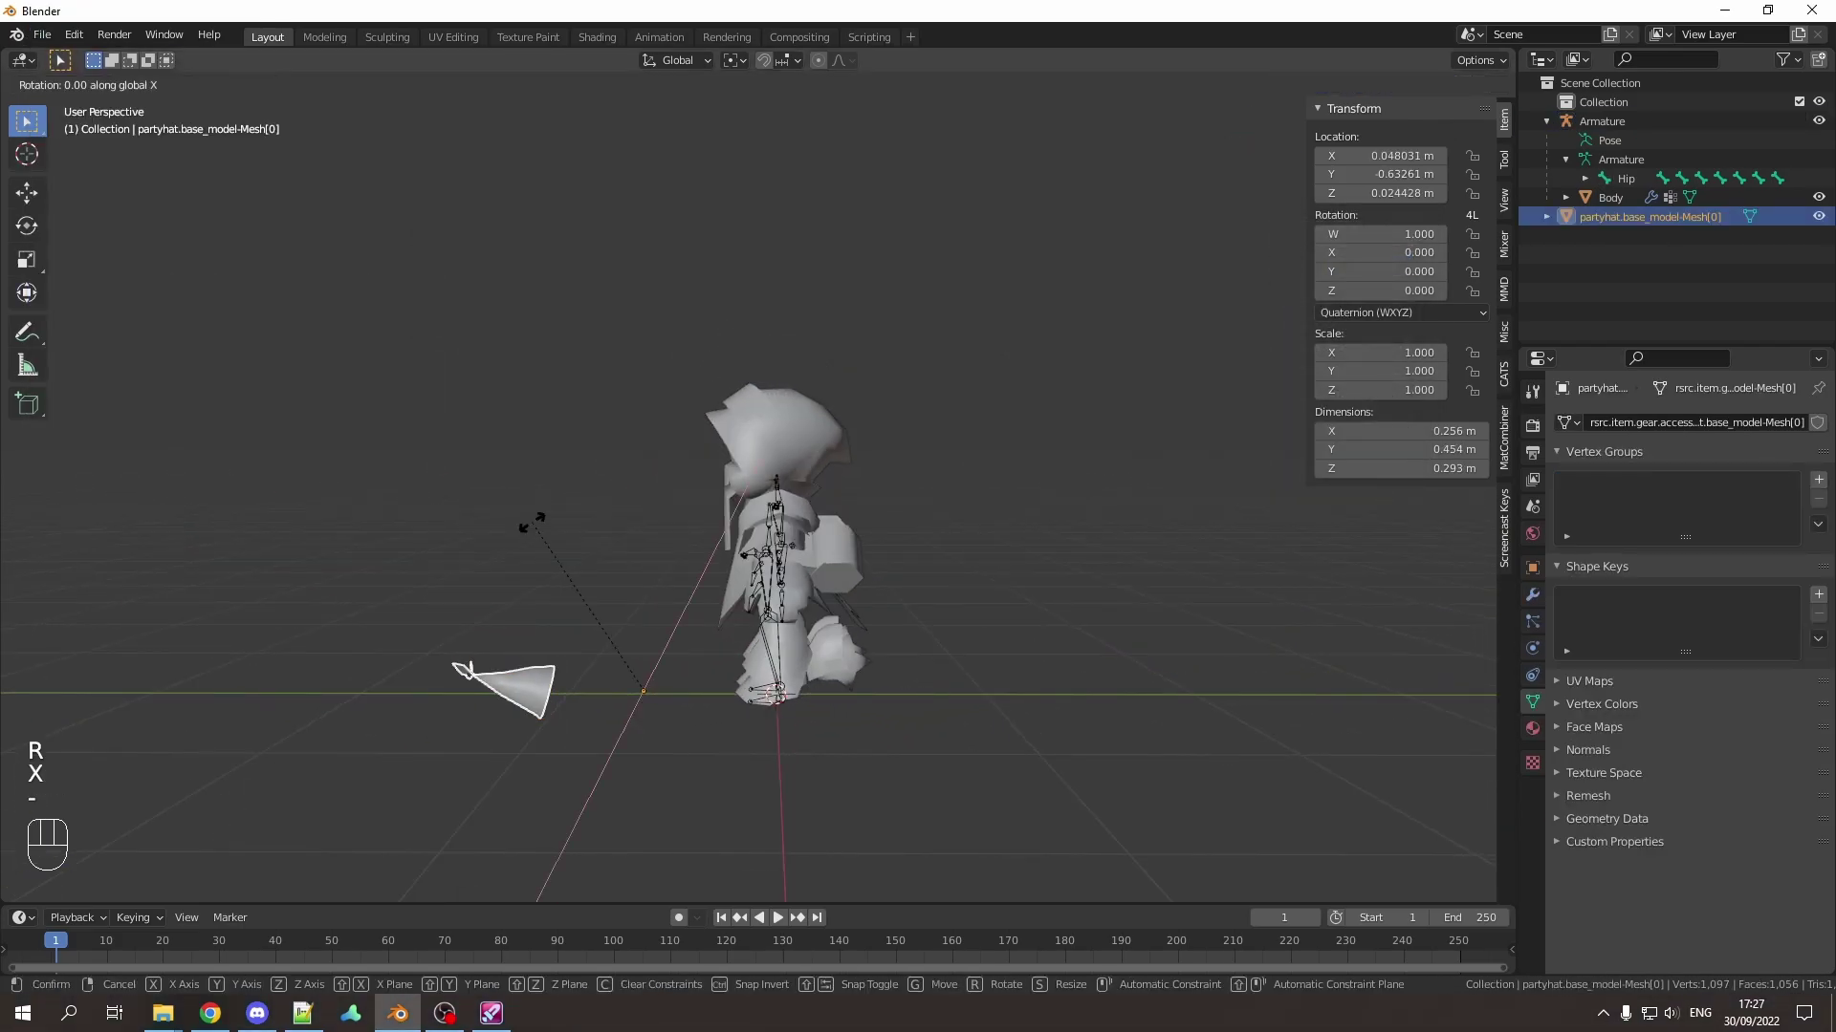
{"action": "type", "text": "90"}
{"action": "key", "text": "Return"}
{"action": "key", "text": "KP_3"}
{"action": "key", "text": "g"}
{"action": "left_click", "coordinate": [791, 338]}
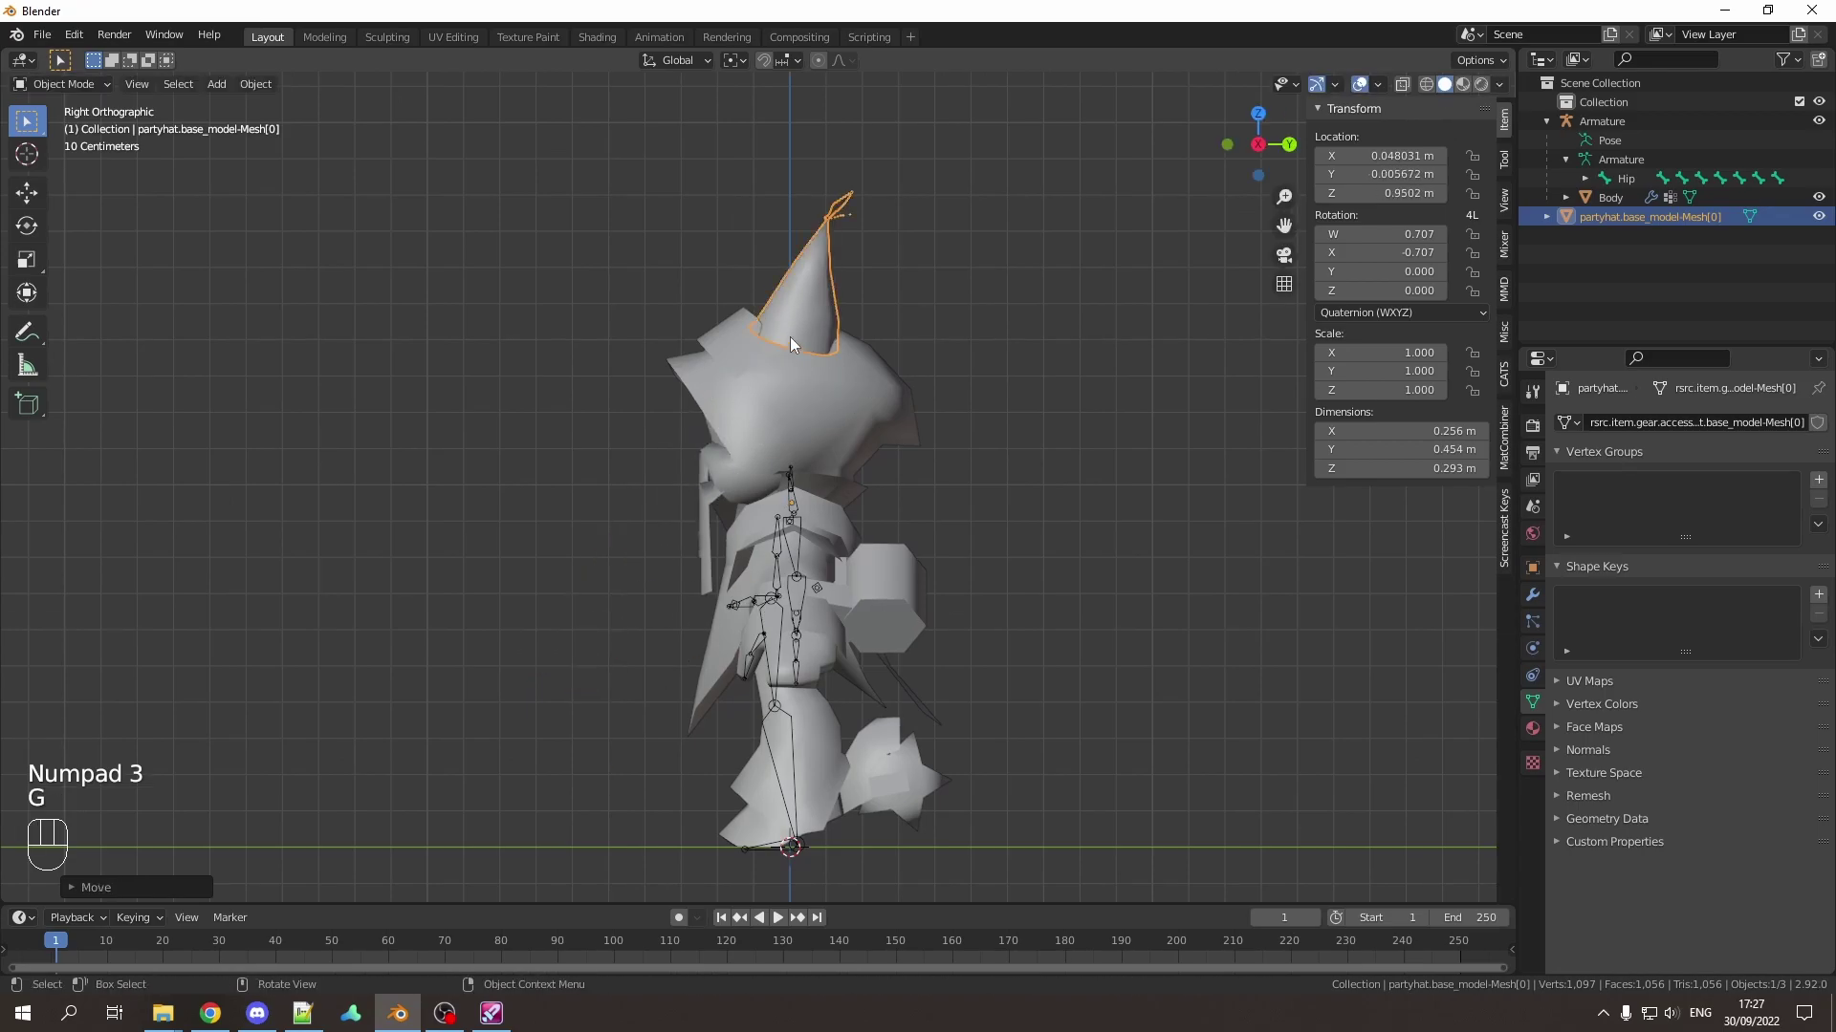
{"action": "key", "text": "KP_1"}
{"action": "mouse_move", "coordinate": [943, 323]}
{"action": "middle_mouse_down"}
{"action": "mouse_move", "coordinate": [699, 350]}
{"action": "mouse_move", "coordinate": [1072, 402]}
{"action": "mouse_move", "coordinate": [532, 368]}
{"action": "mouse_move", "coordinate": [882, 352]}
{"action": "middle_mouse_up"}
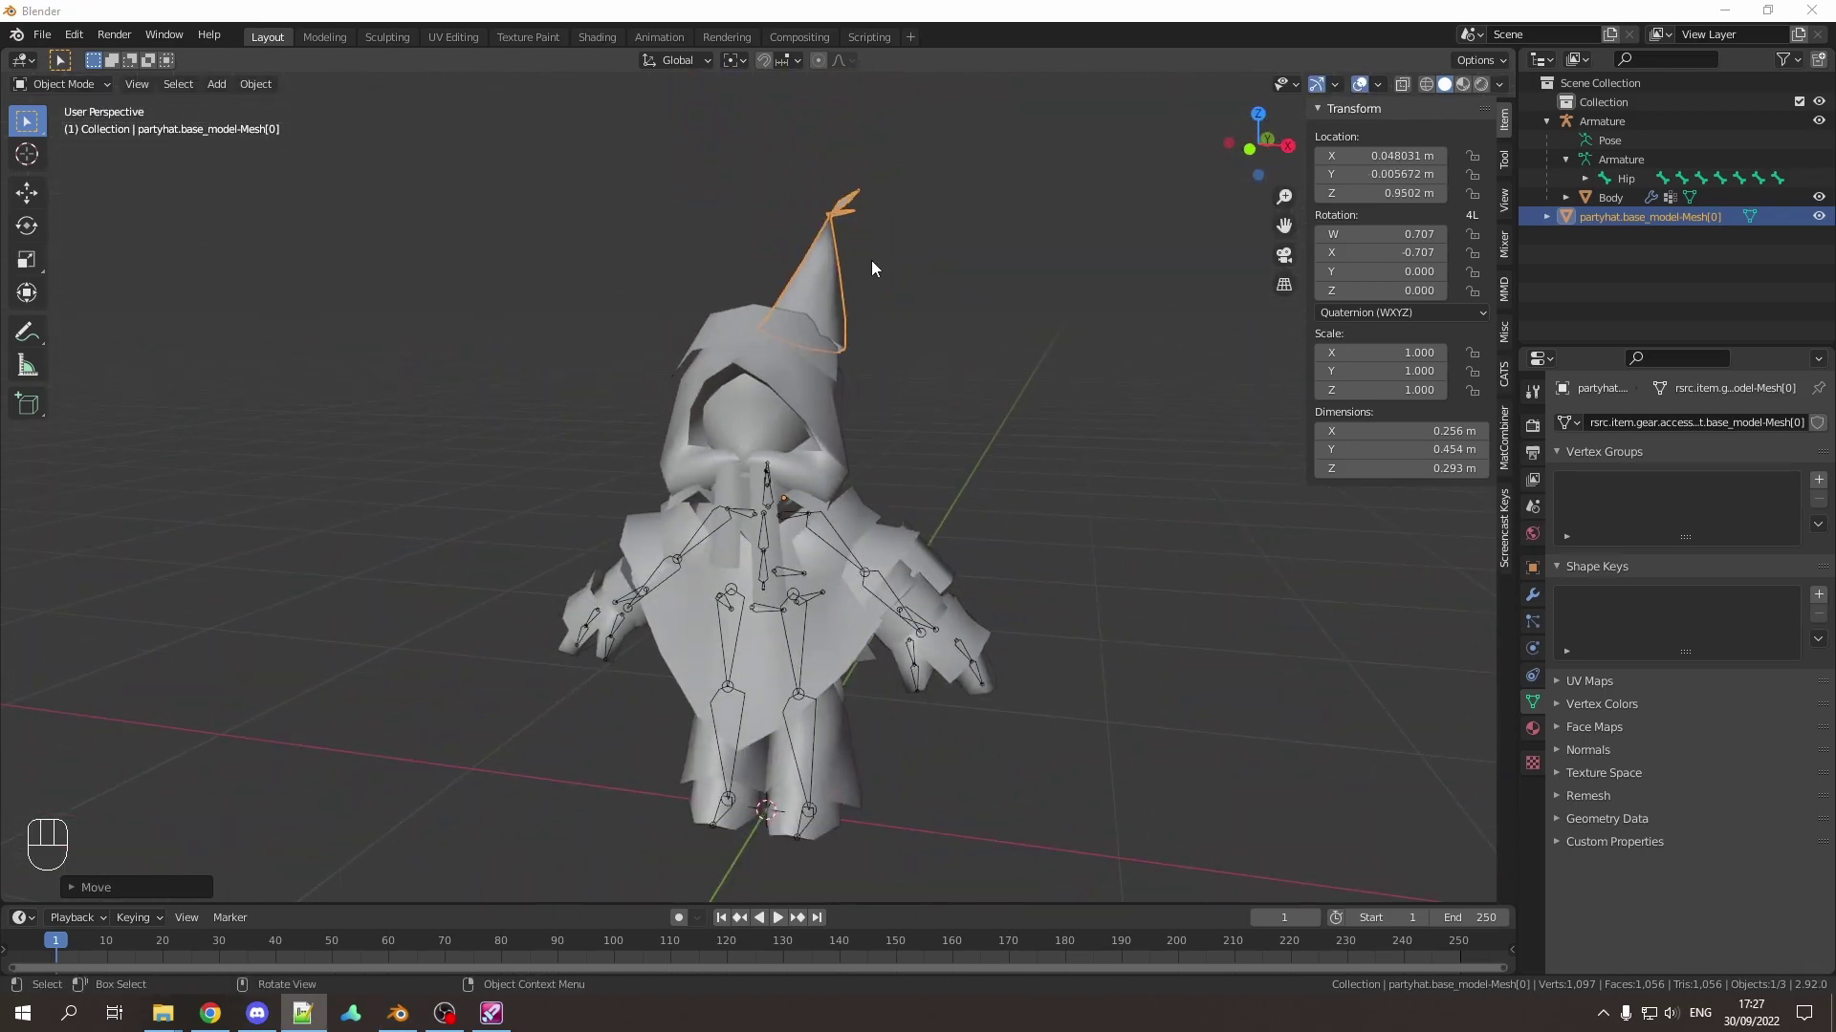
Step: Join the party hat into the Body mesh with Ctrl+J
{"action": "key", "text": "Tab"}
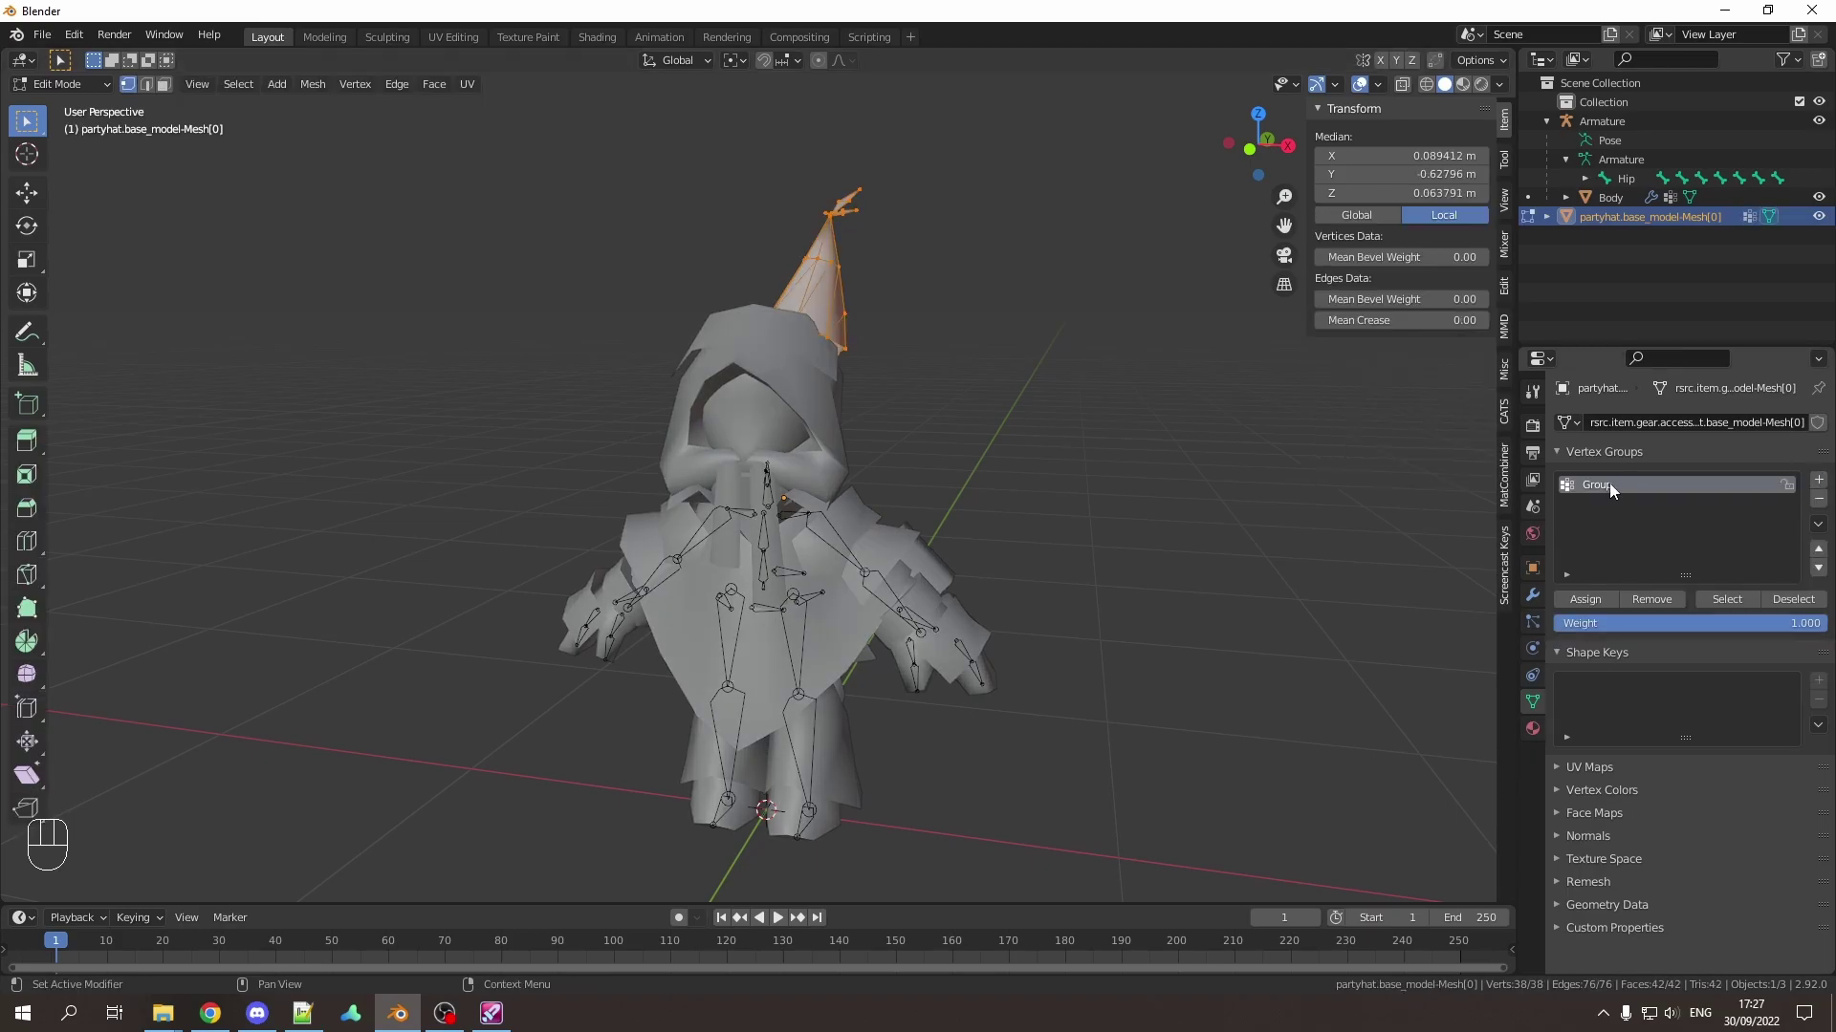
{"action": "key", "text": "Tab"}
{"action": "left_click", "coordinate": [799, 380], "text": "shift"}
{"action": "key", "text": "ctrl+j"}
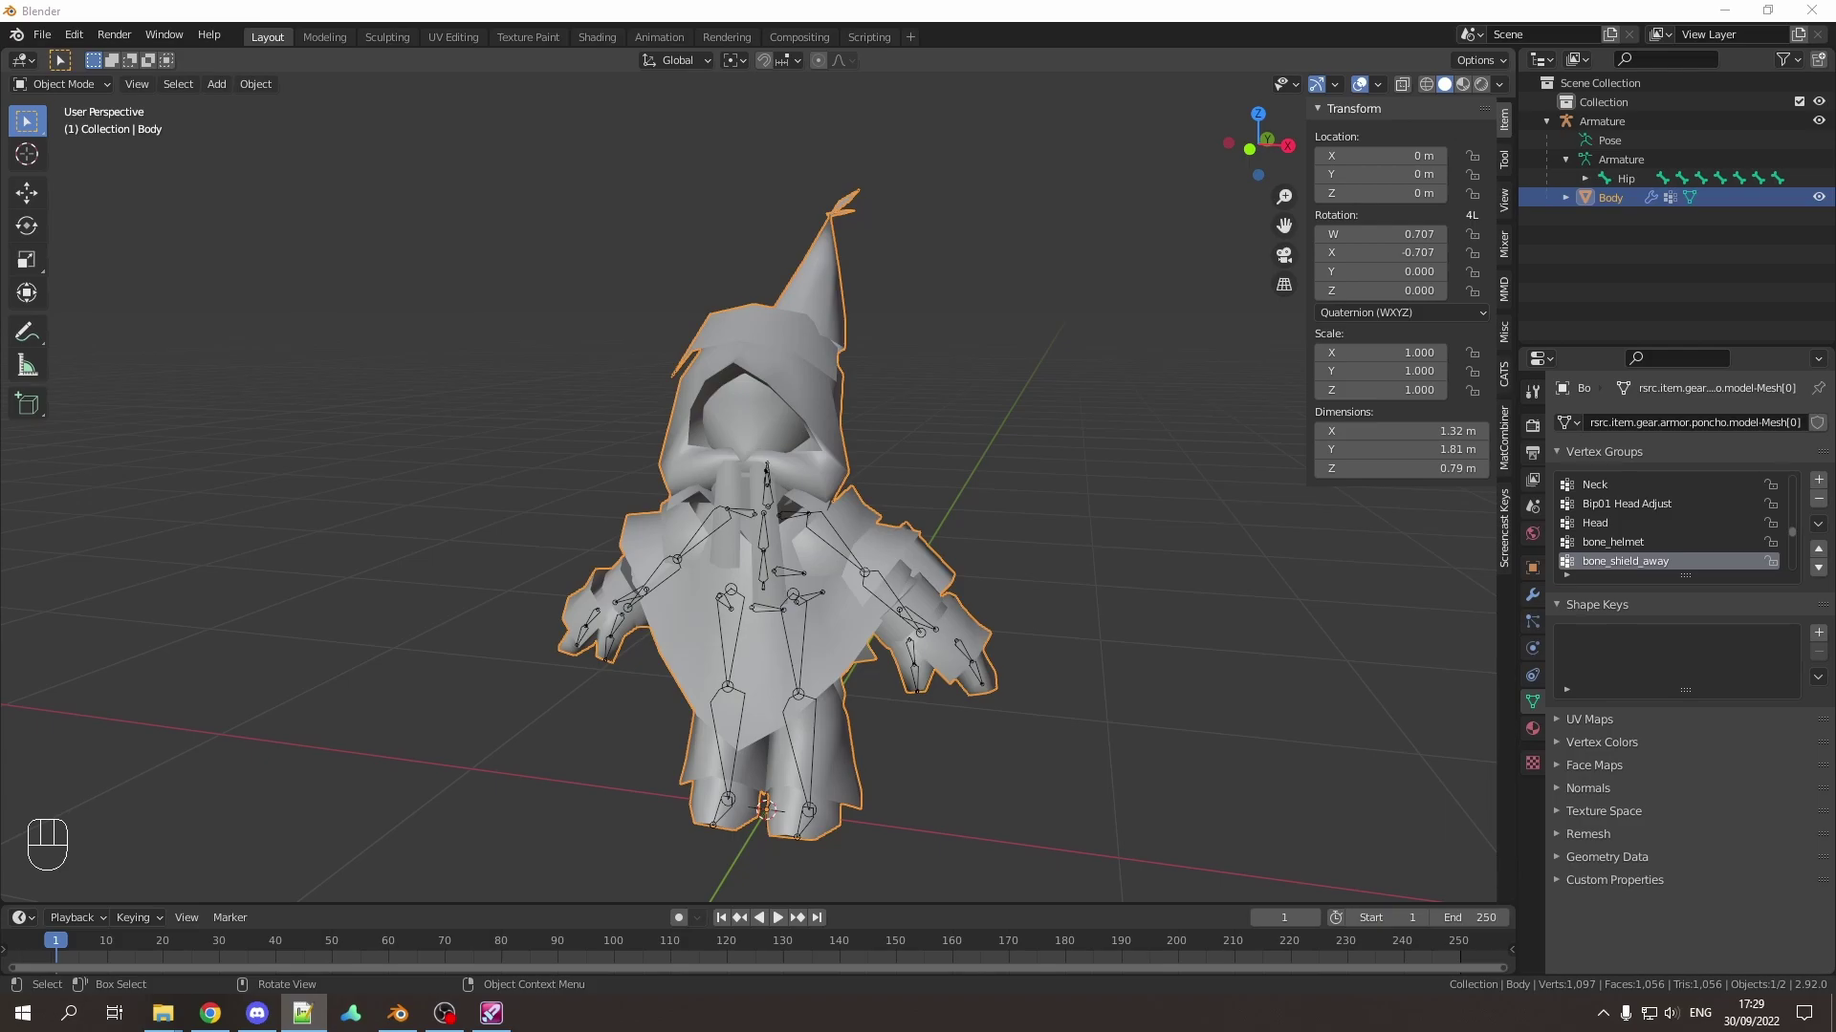
Step: Browse Open .DAT Model to the rsrc/character/pc/face folder
{"action": "left_click", "coordinate": [491, 1014]}
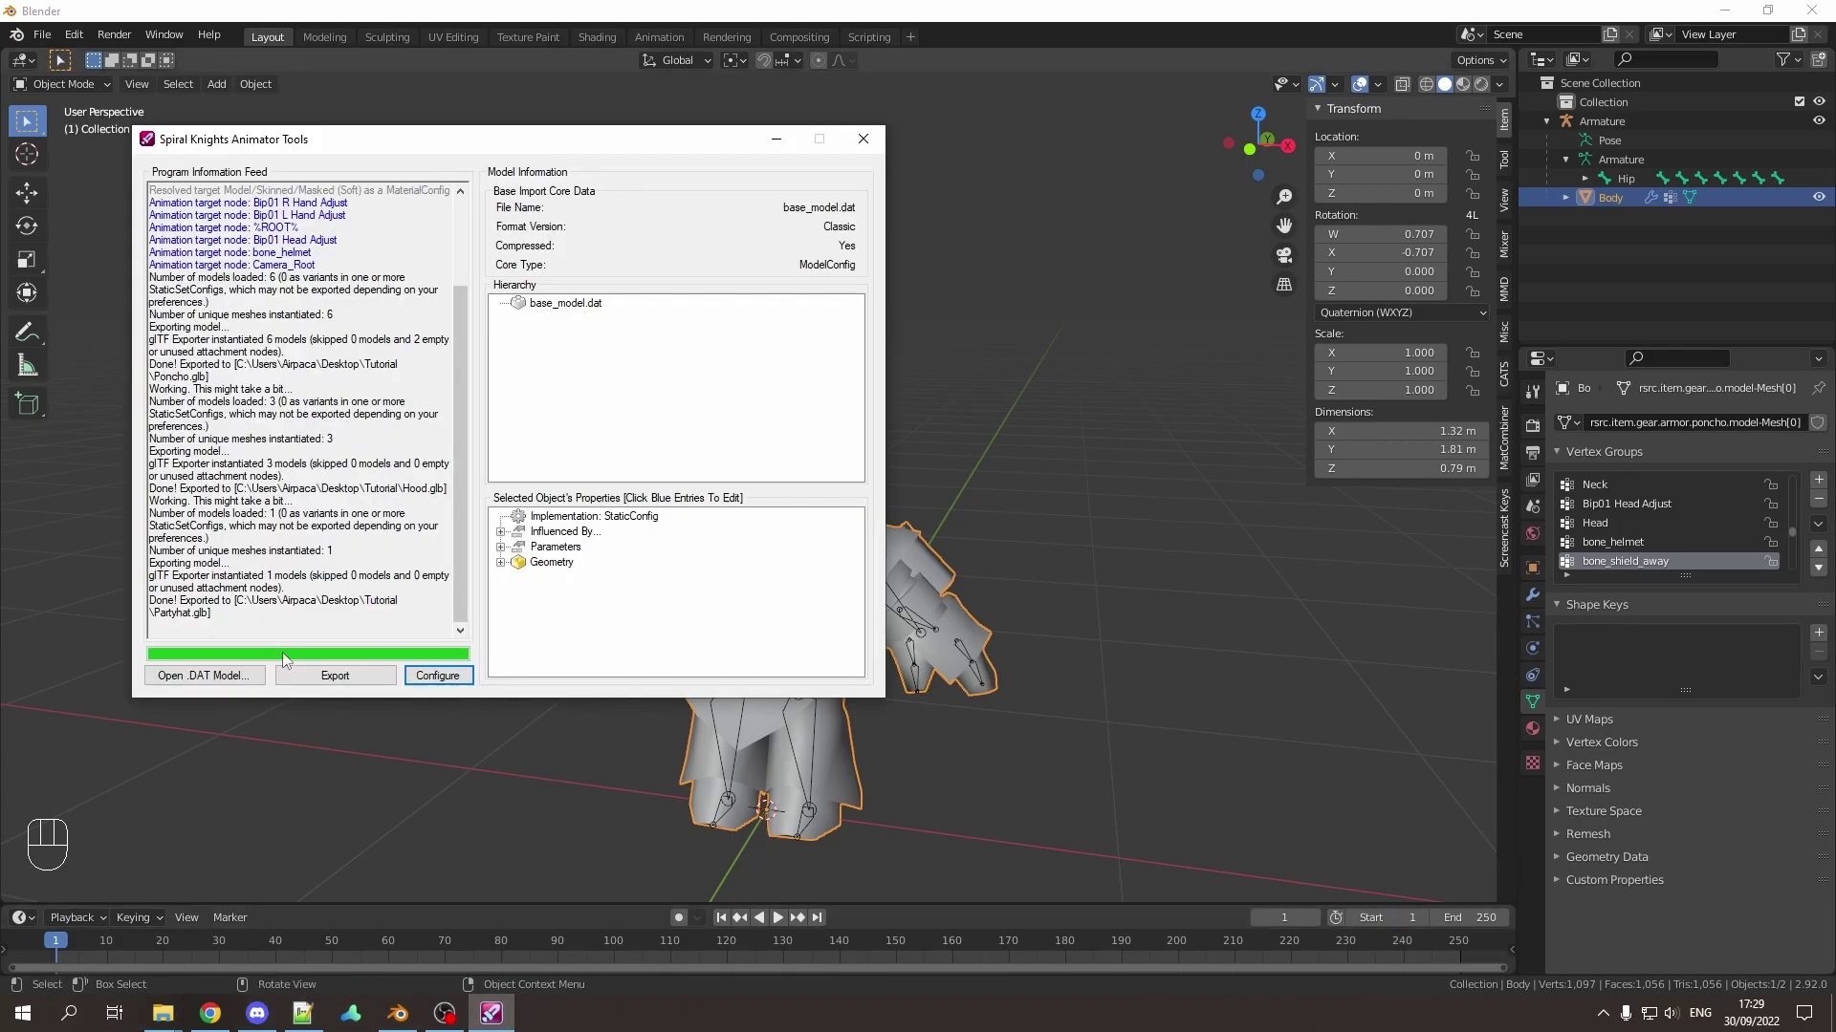
{"action": "left_click", "coordinate": [201, 675]}
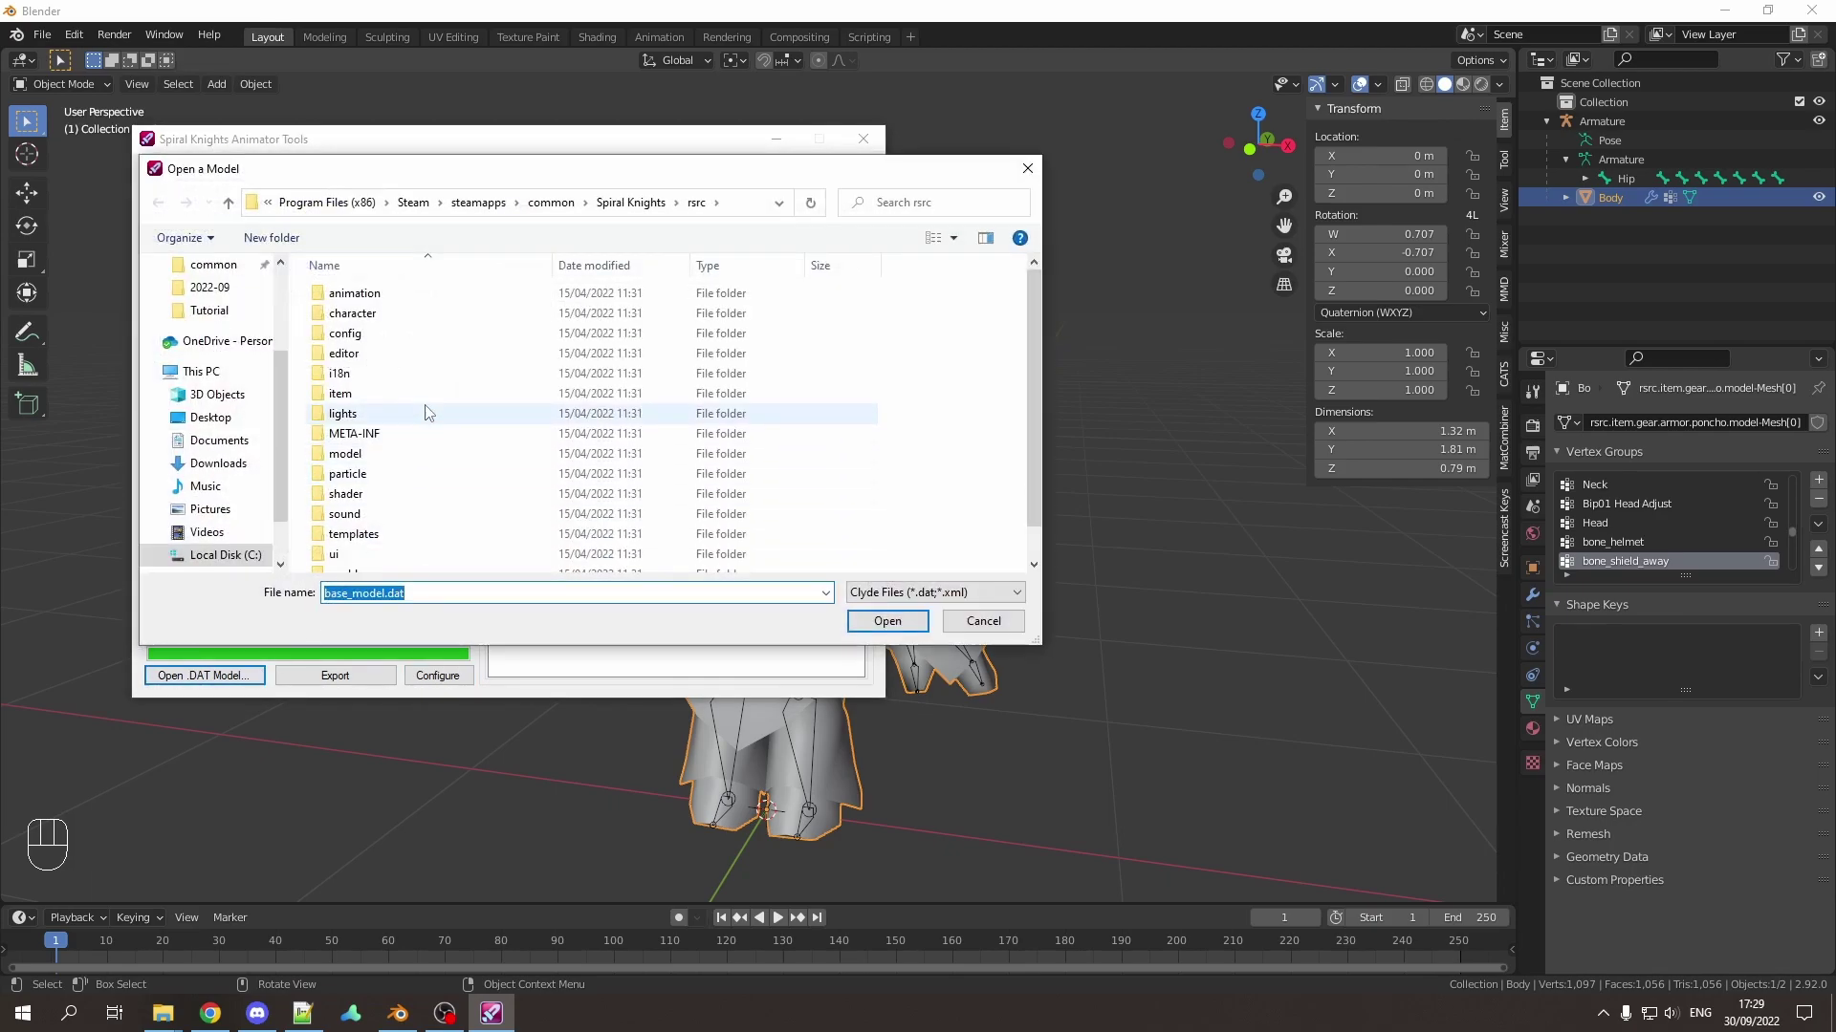
{"action": "double_click", "coordinate": [370, 312]}
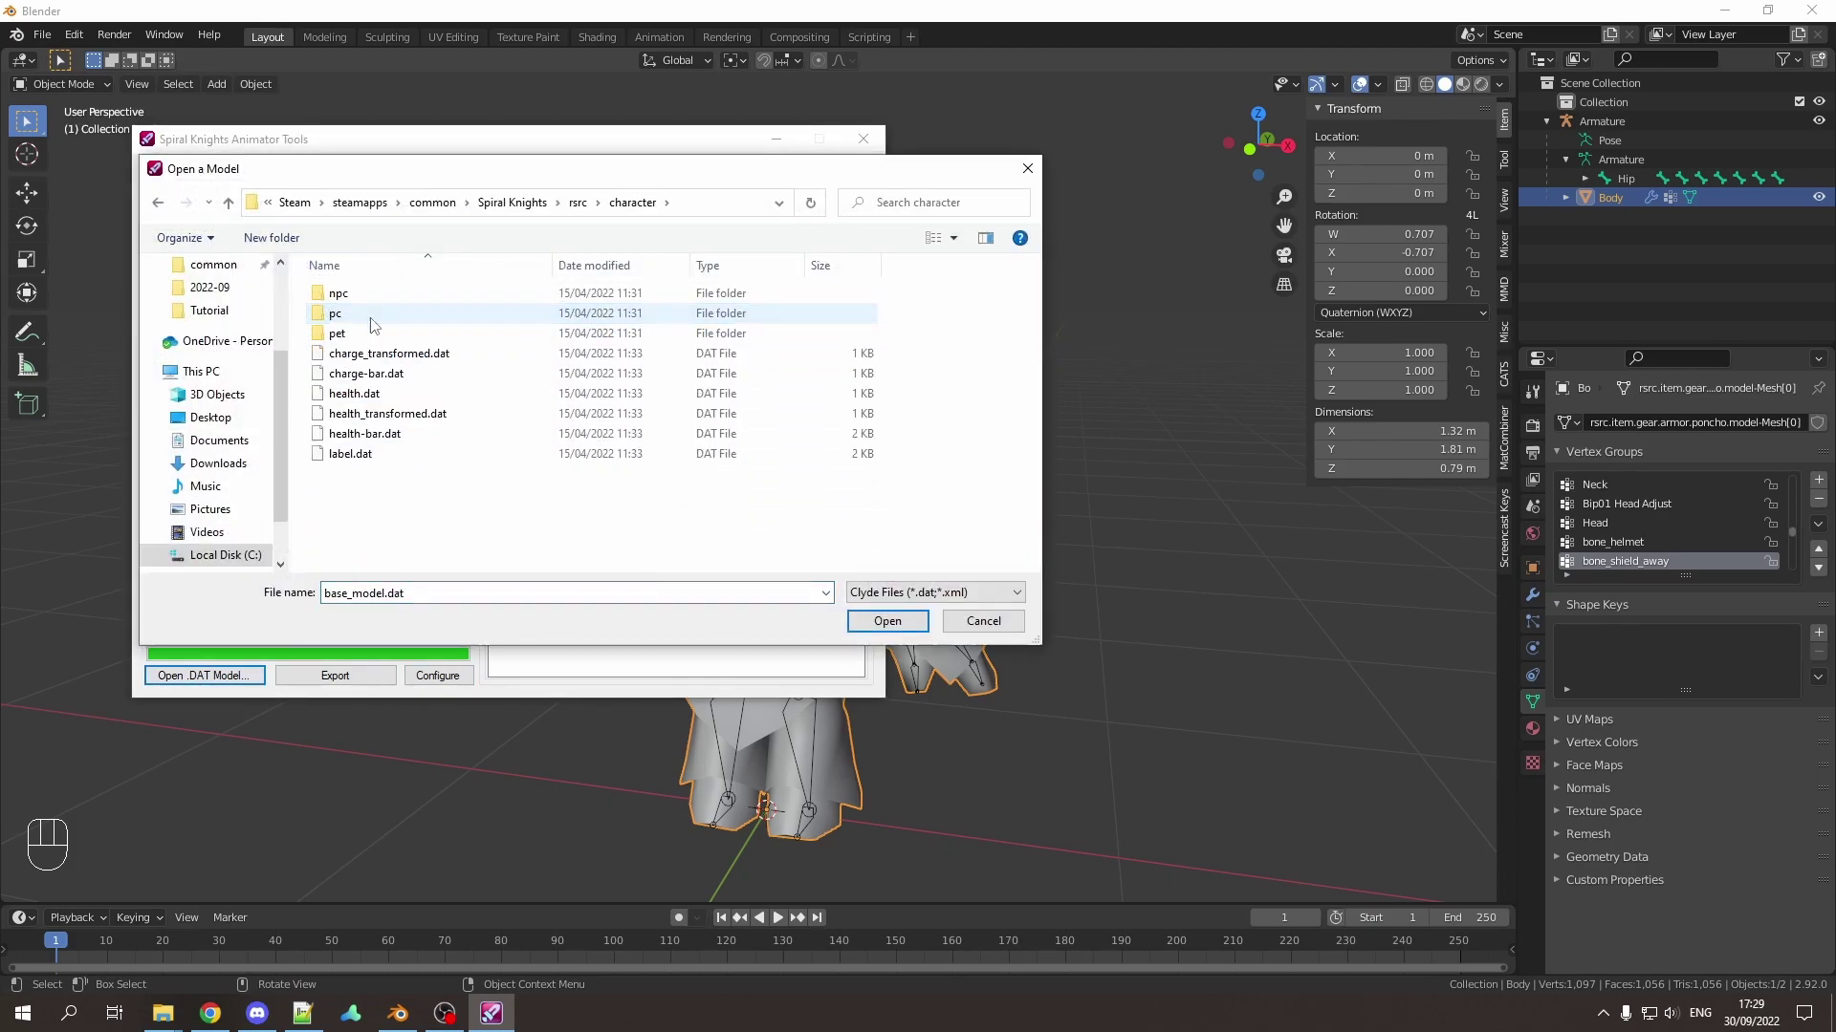
{"action": "double_click", "coordinate": [372, 315]}
{"action": "scroll", "coordinate": [370, 327], "scroll_direction": "down", "scroll_amount": 3}
{"action": "scroll", "coordinate": [370, 346], "scroll_direction": "down", "scroll_amount": 3}
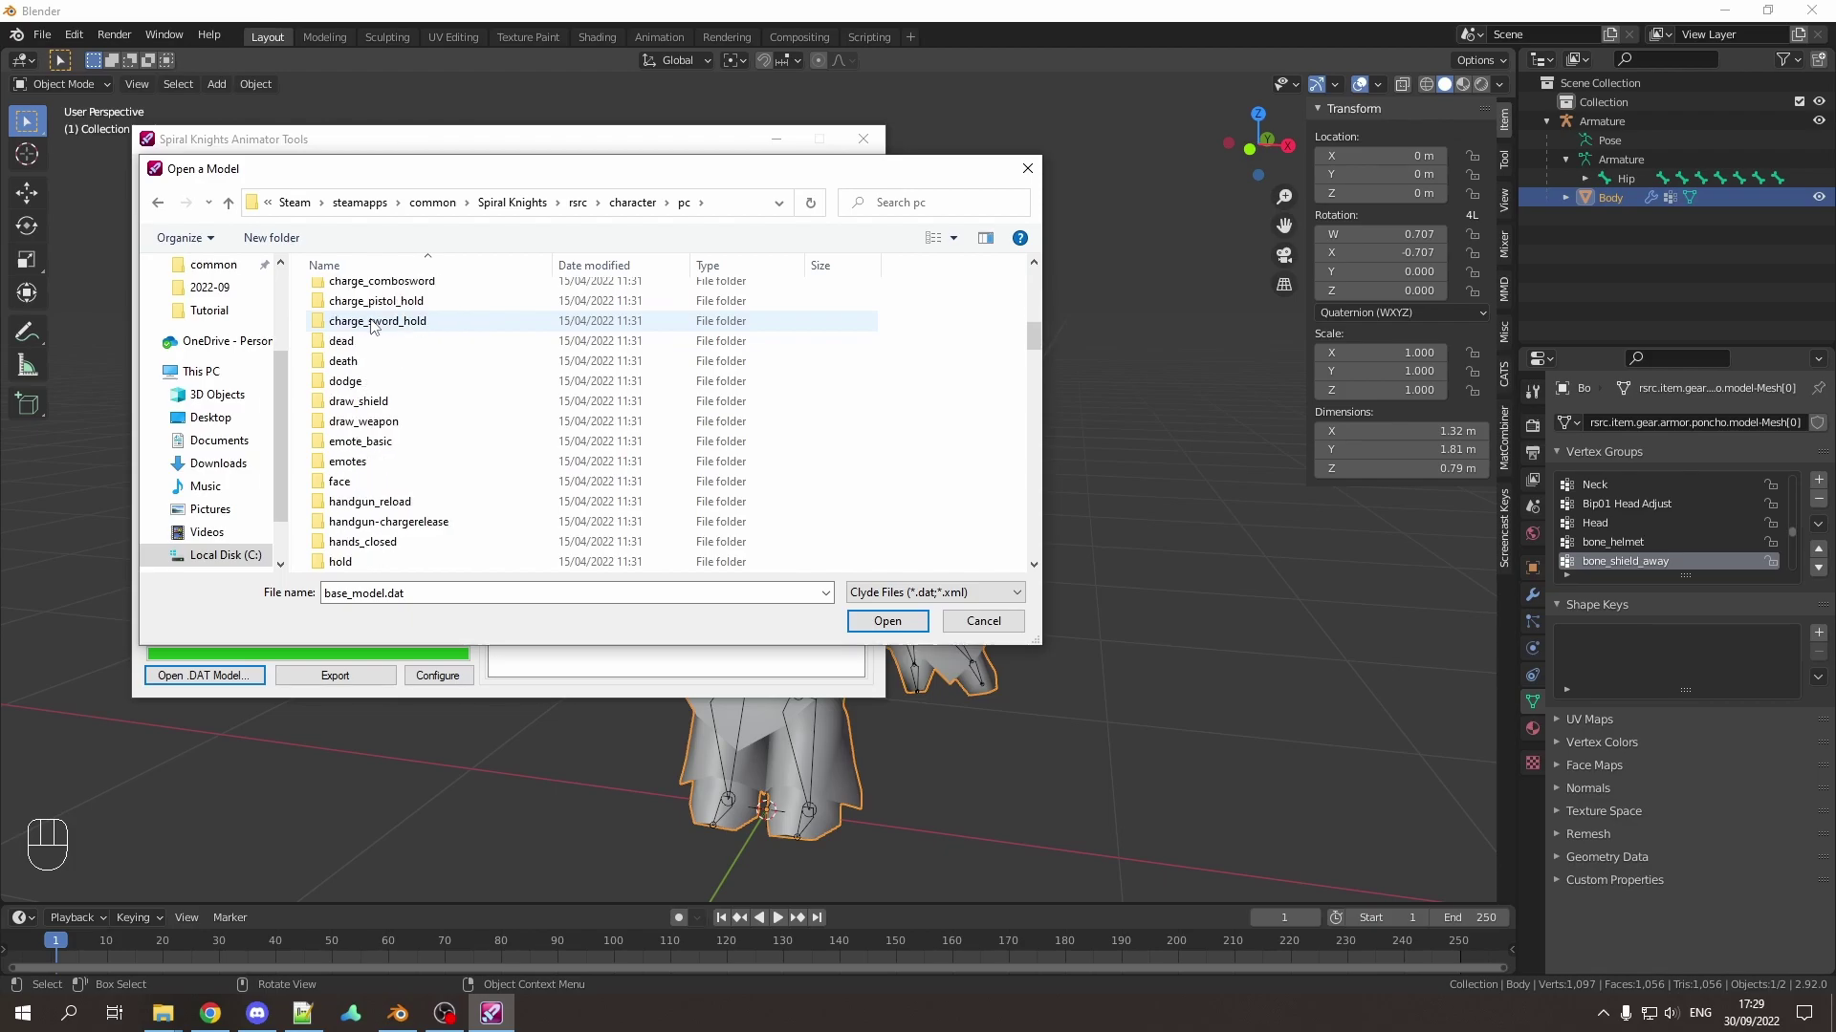
{"action": "left_click", "coordinate": [345, 484]}
{"action": "double_click", "coordinate": [347, 484]}
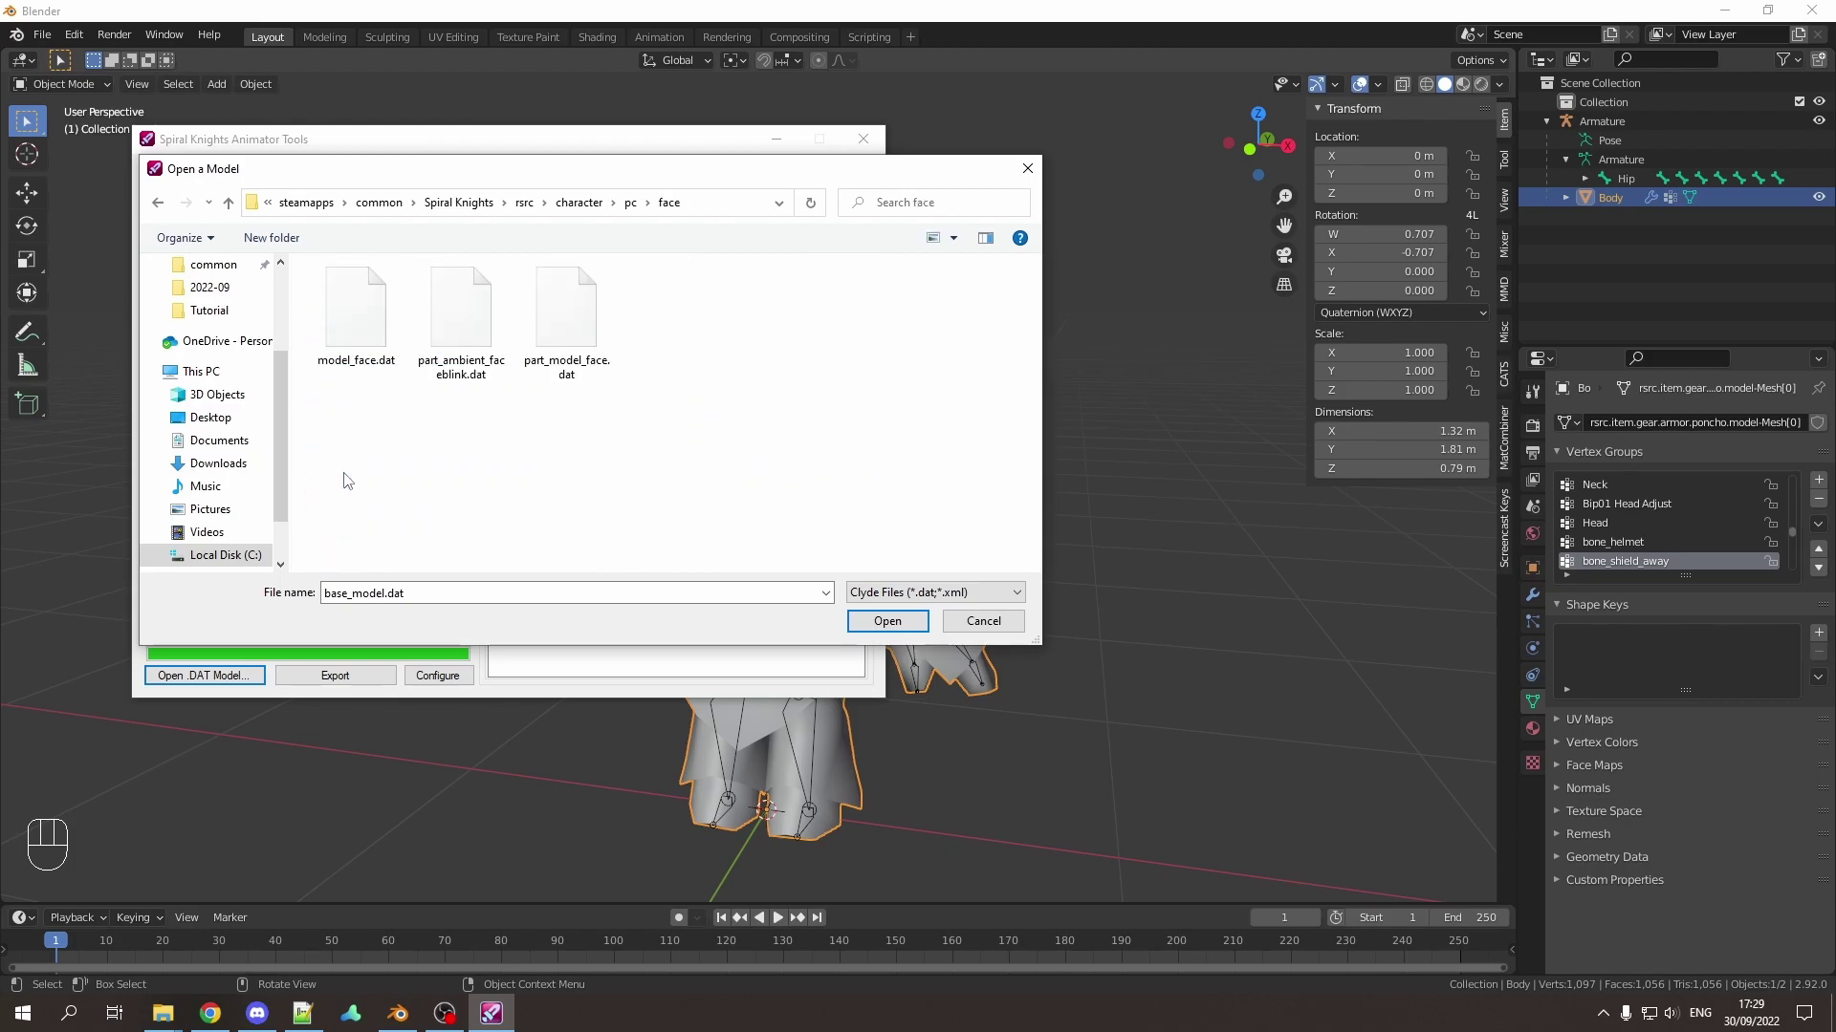
Step: Load model_face.dat into Spiral Knights Animator Tools
{"action": "left_click", "coordinate": [356, 316]}
{"action": "left_click", "coordinate": [889, 622]}
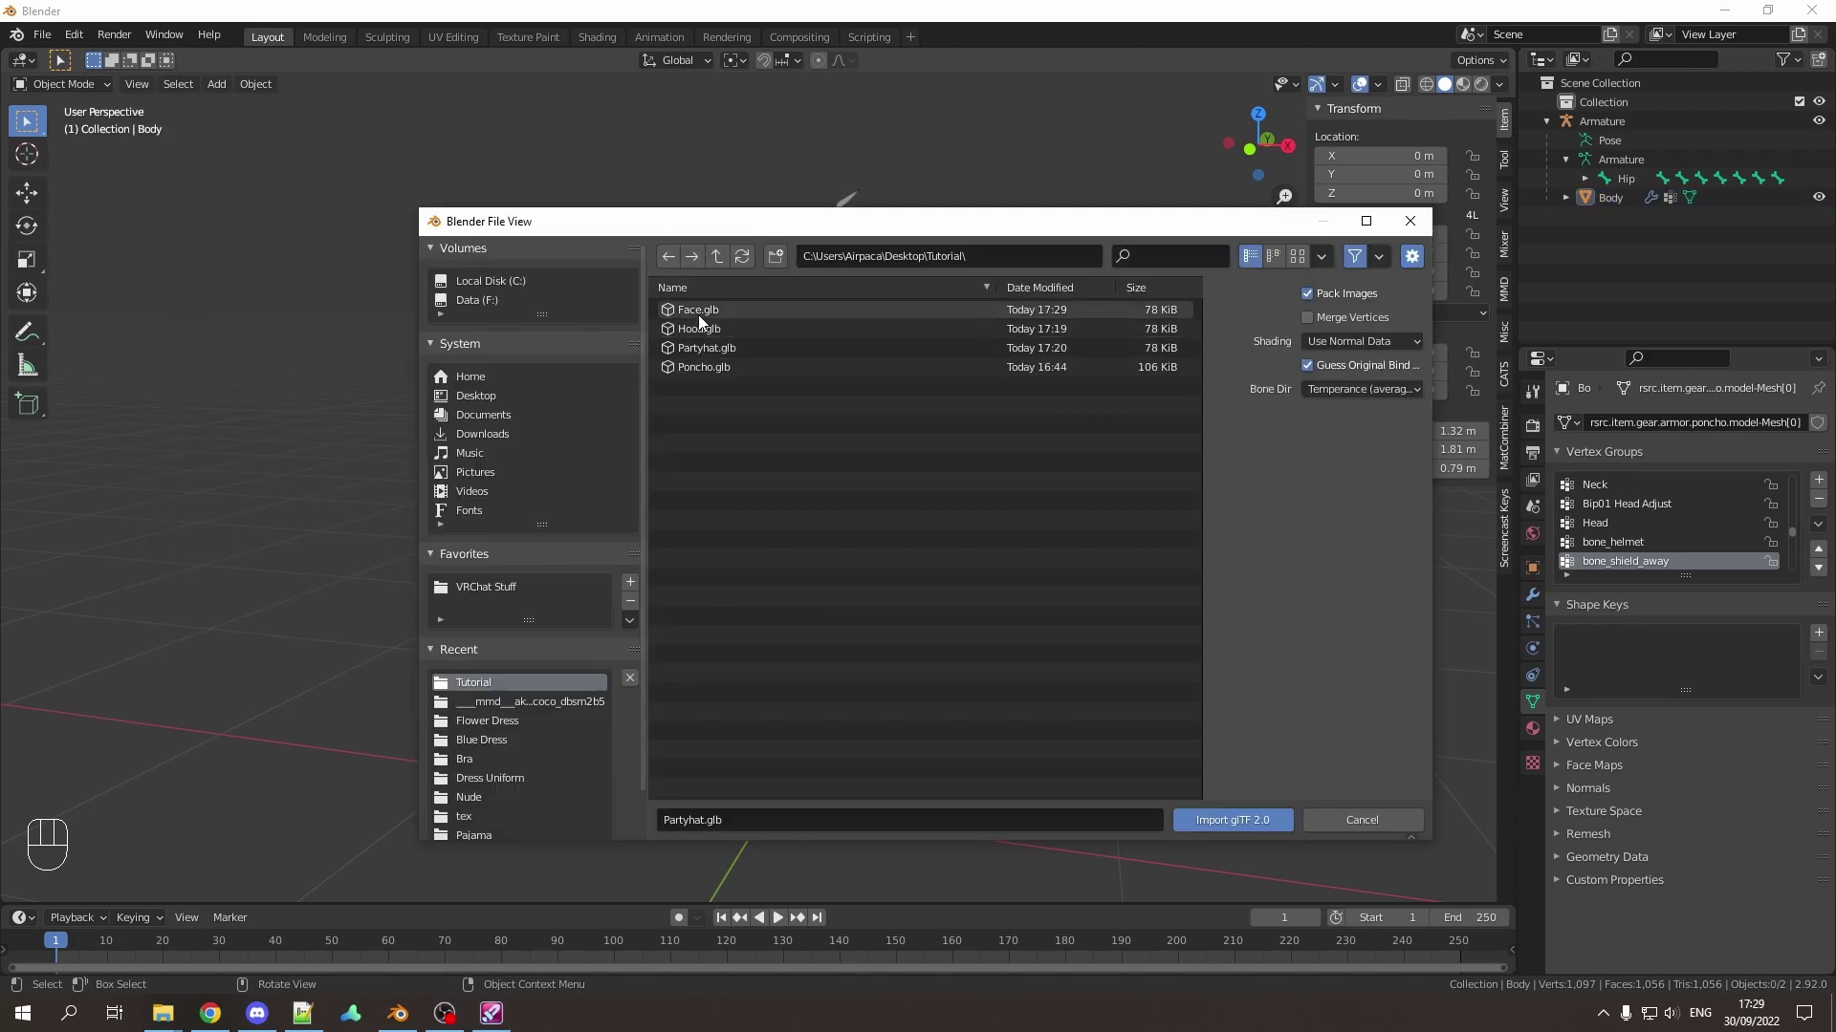
{"action": "left_click", "coordinate": [698, 312]}
Step: Import Face.glb and zero the second face copy's location
{"action": "double_click", "coordinate": [698, 313]}
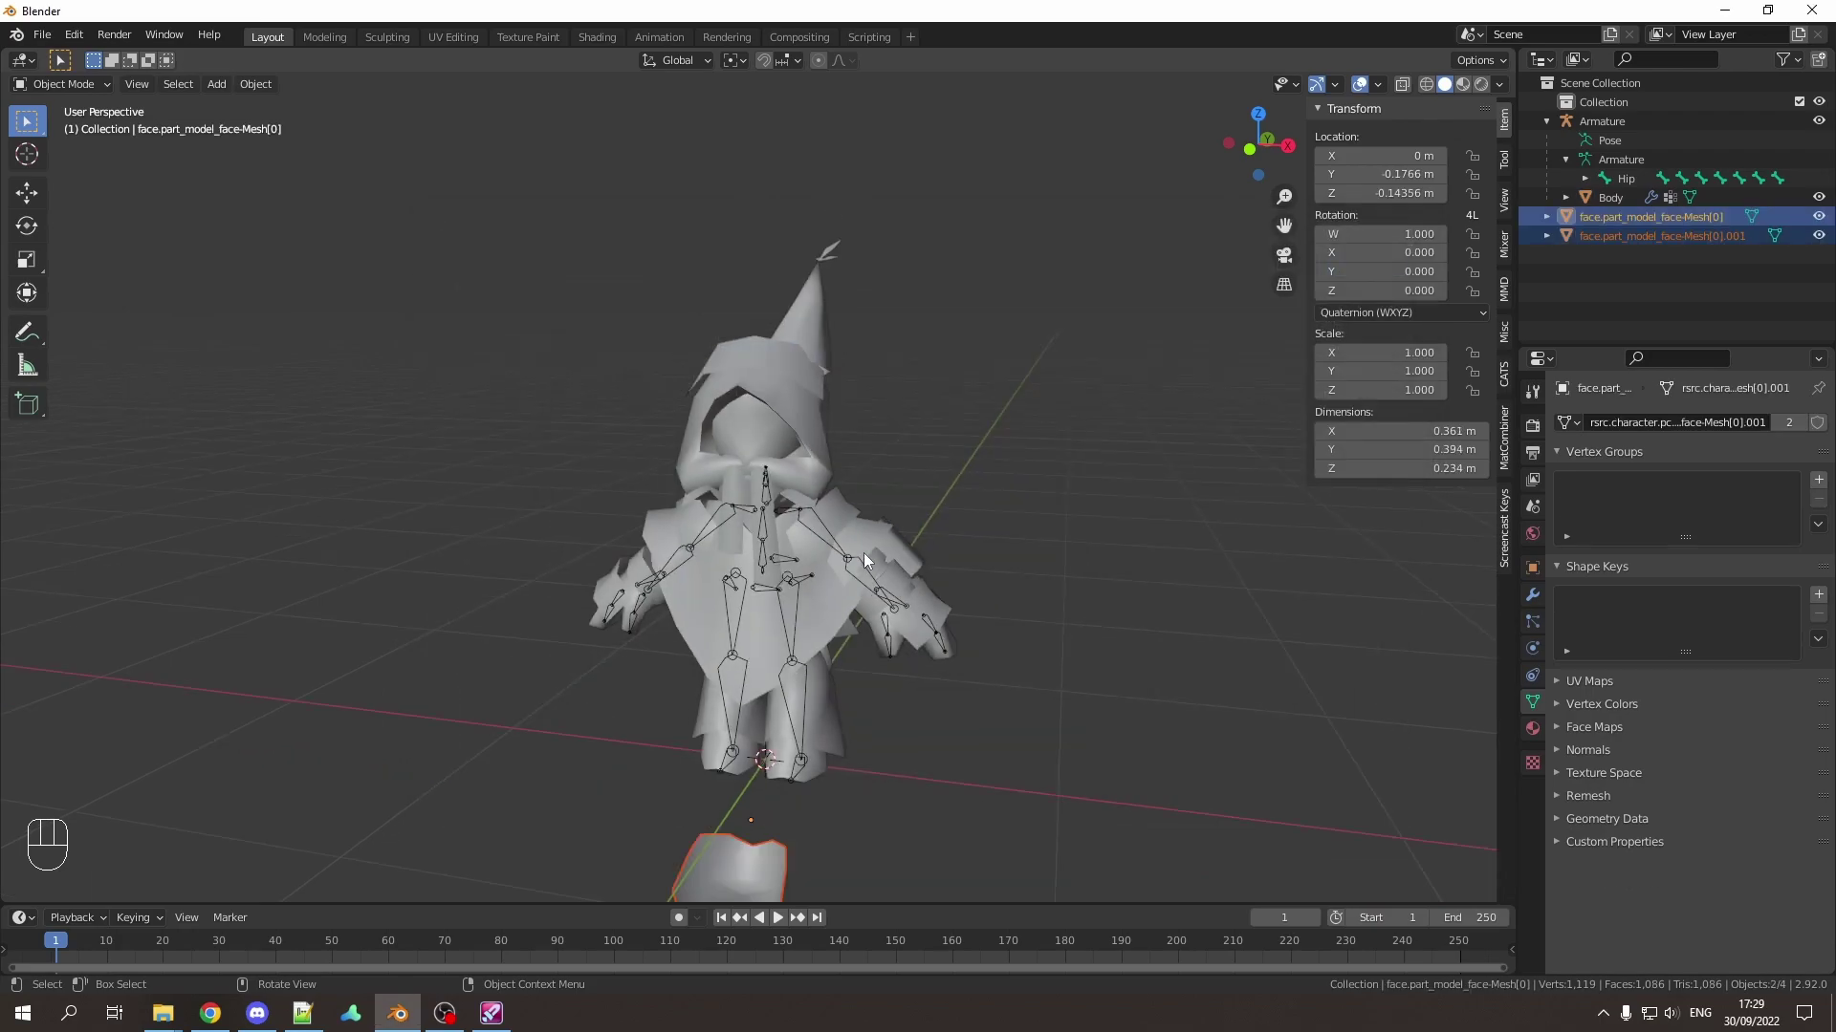
{"action": "middle_click_drag", "start_coordinate": [733, 380], "coordinate": [676, 549]}
{"action": "key", "text": "KP_3"}
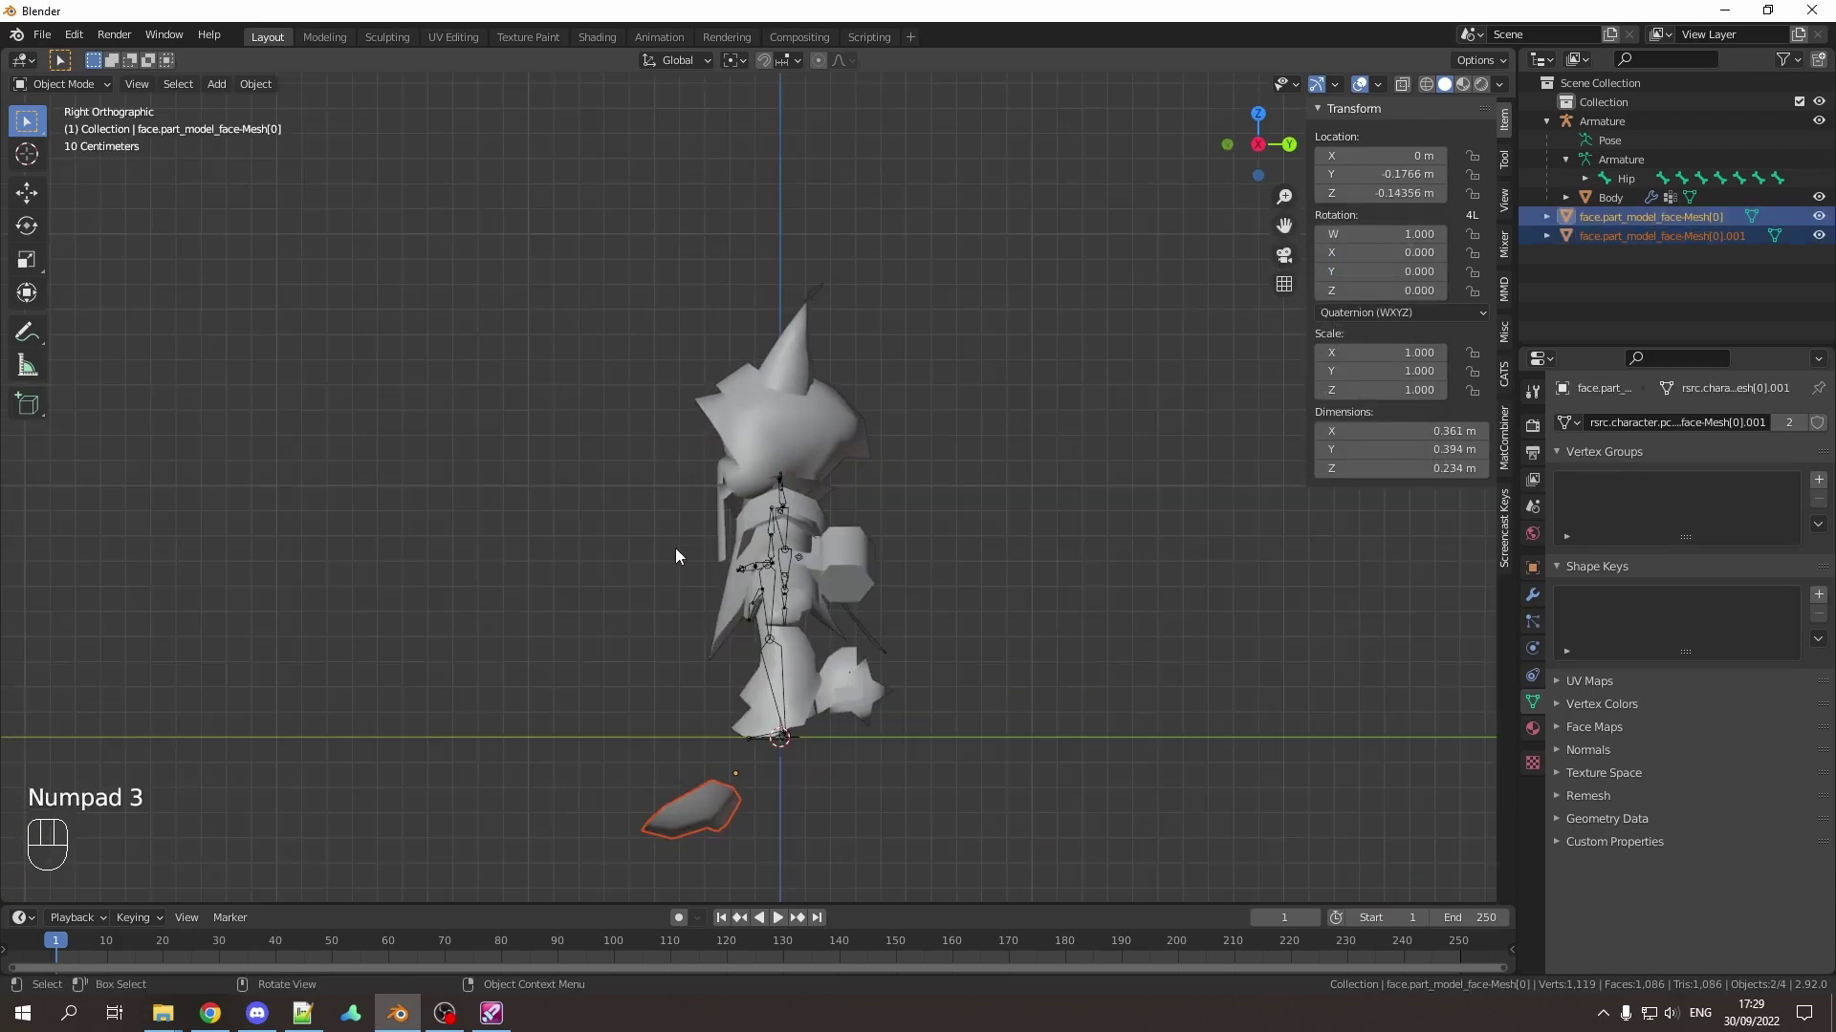
{"action": "left_click", "coordinate": [715, 819]}
{"action": "double_click", "coordinate": [1378, 174]}
{"action": "type", "text": "0"}
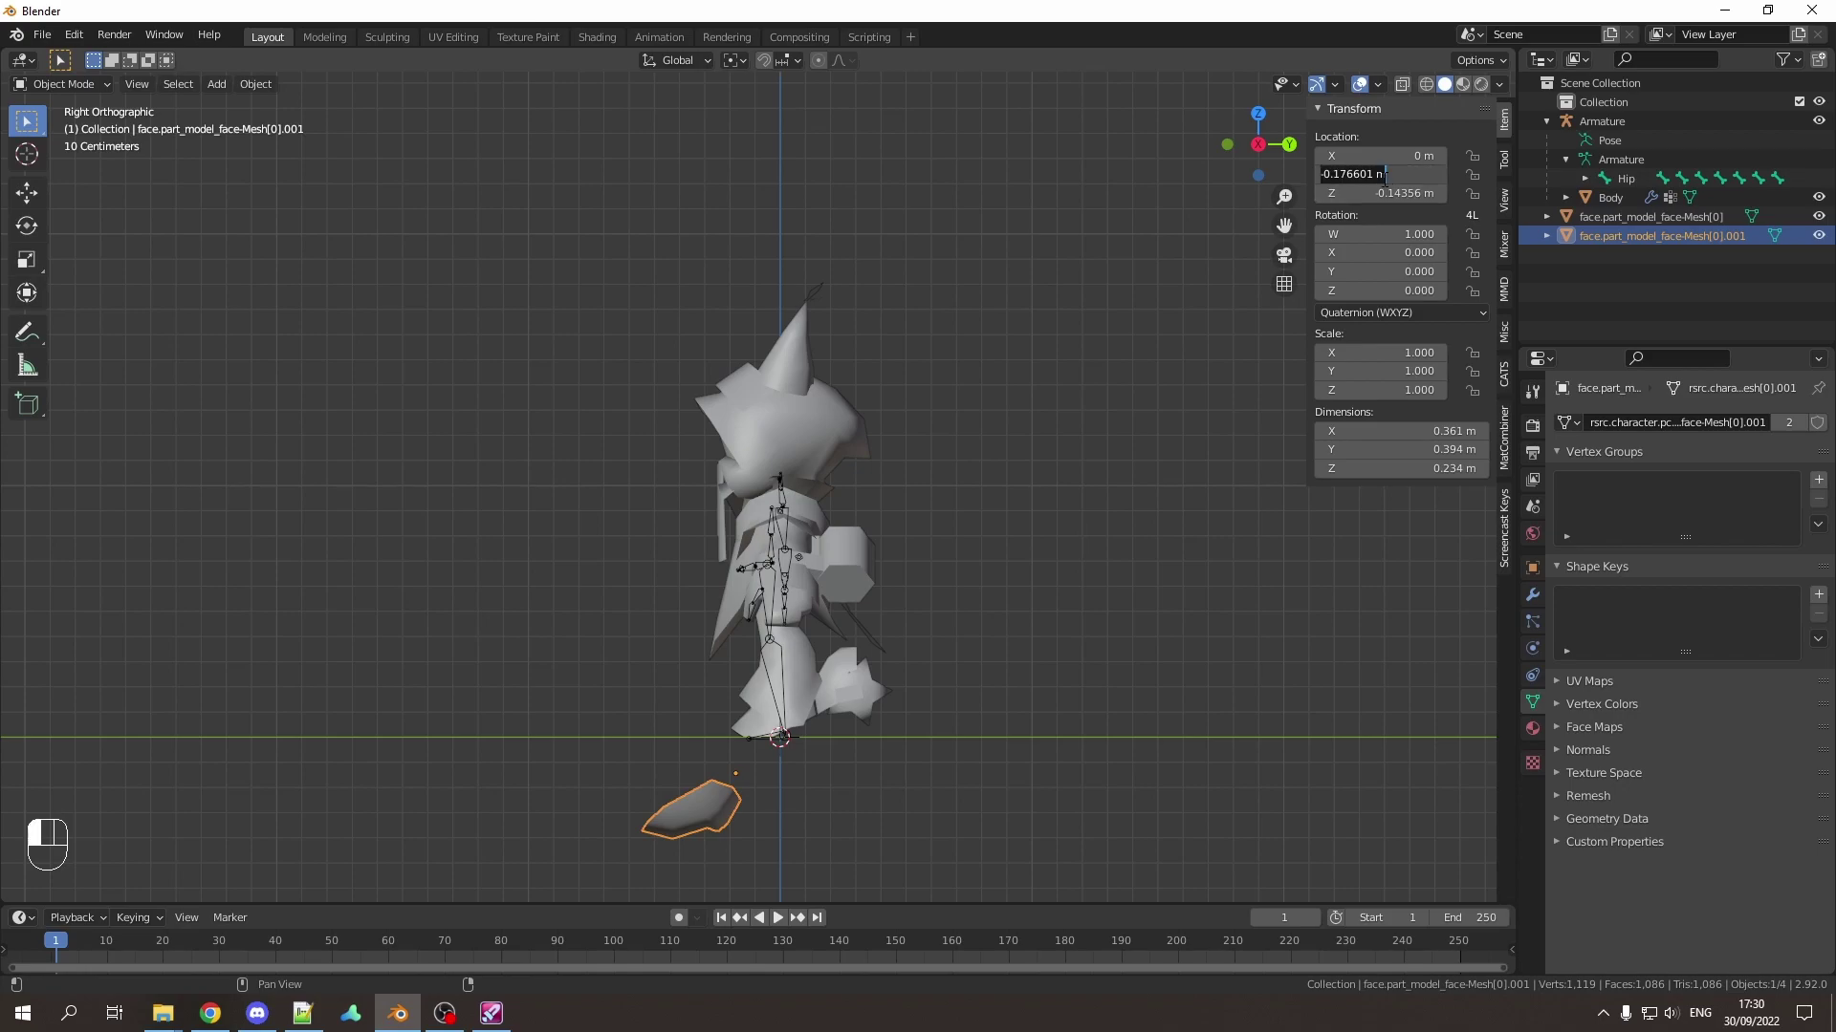
{"action": "key", "text": "Tab"}
{"action": "type", "text": "0"}
{"action": "key", "text": "Tab"}
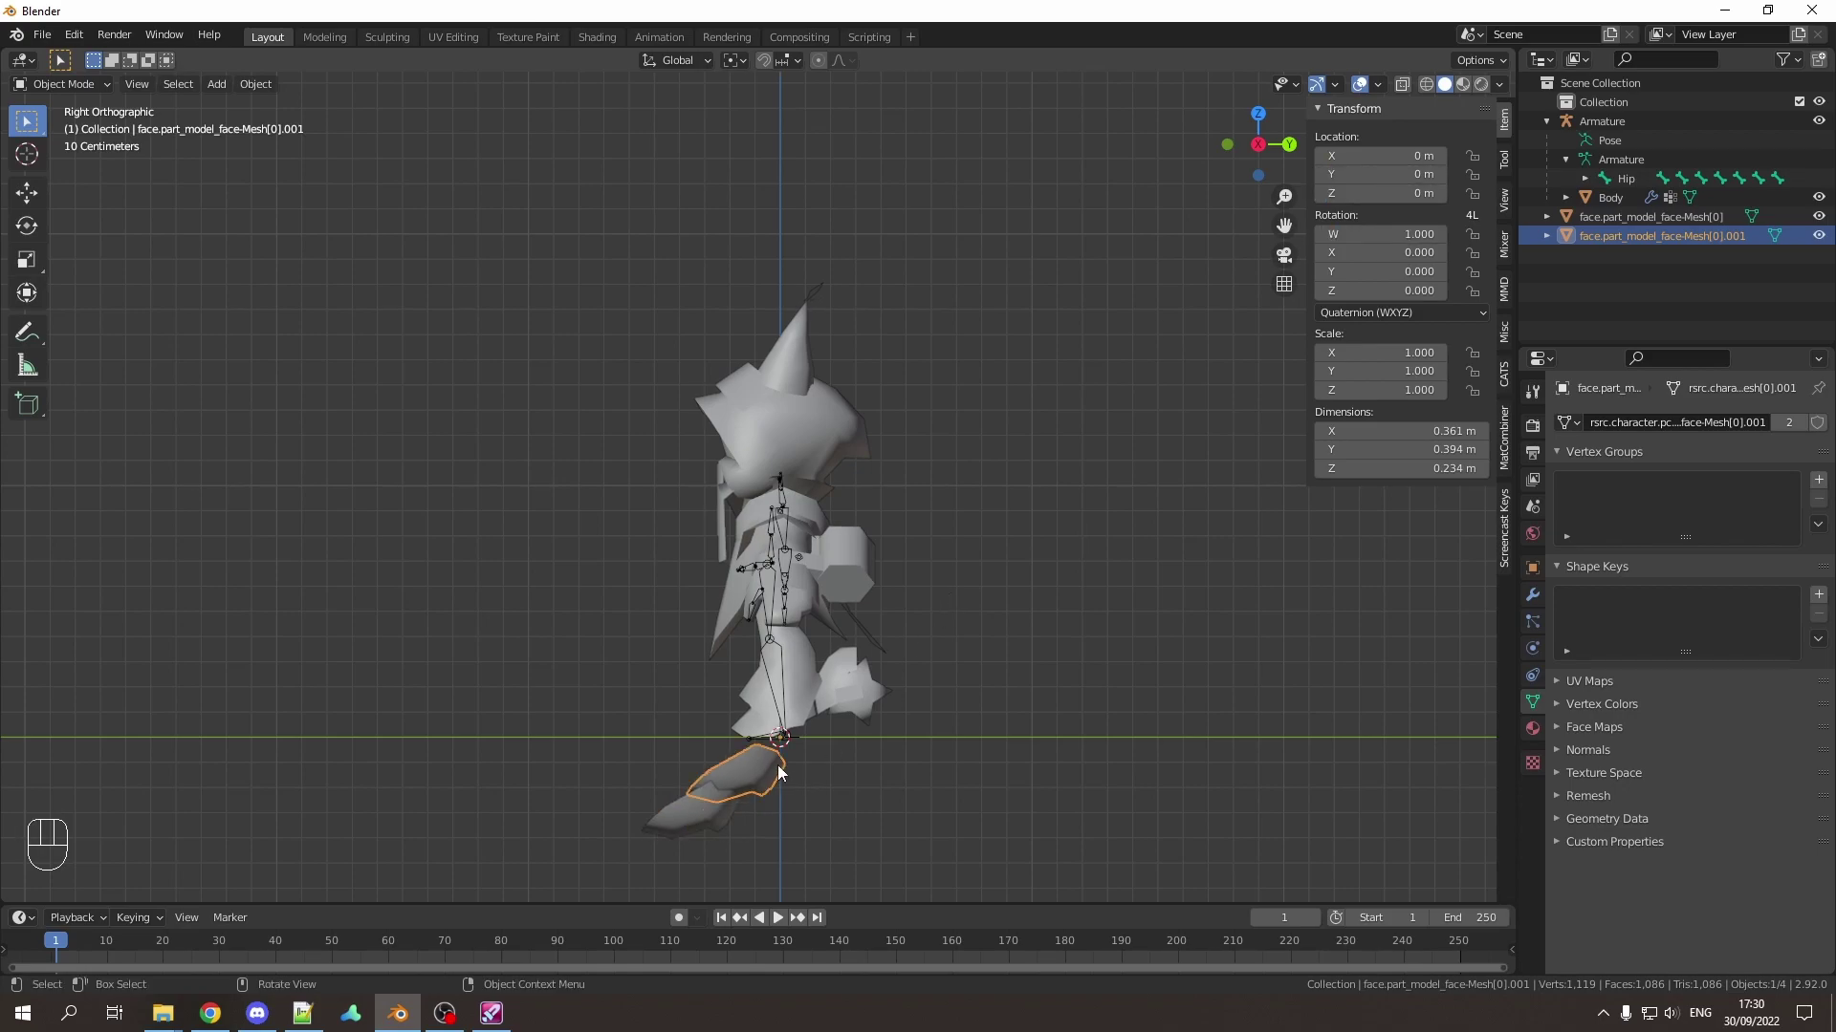
{"action": "type", "text": "rx"}
{"action": "type", "text": "-90"}
Step: Rotate the face -90° about X and raise it 1 m into the hood
{"action": "key", "text": "Return"}
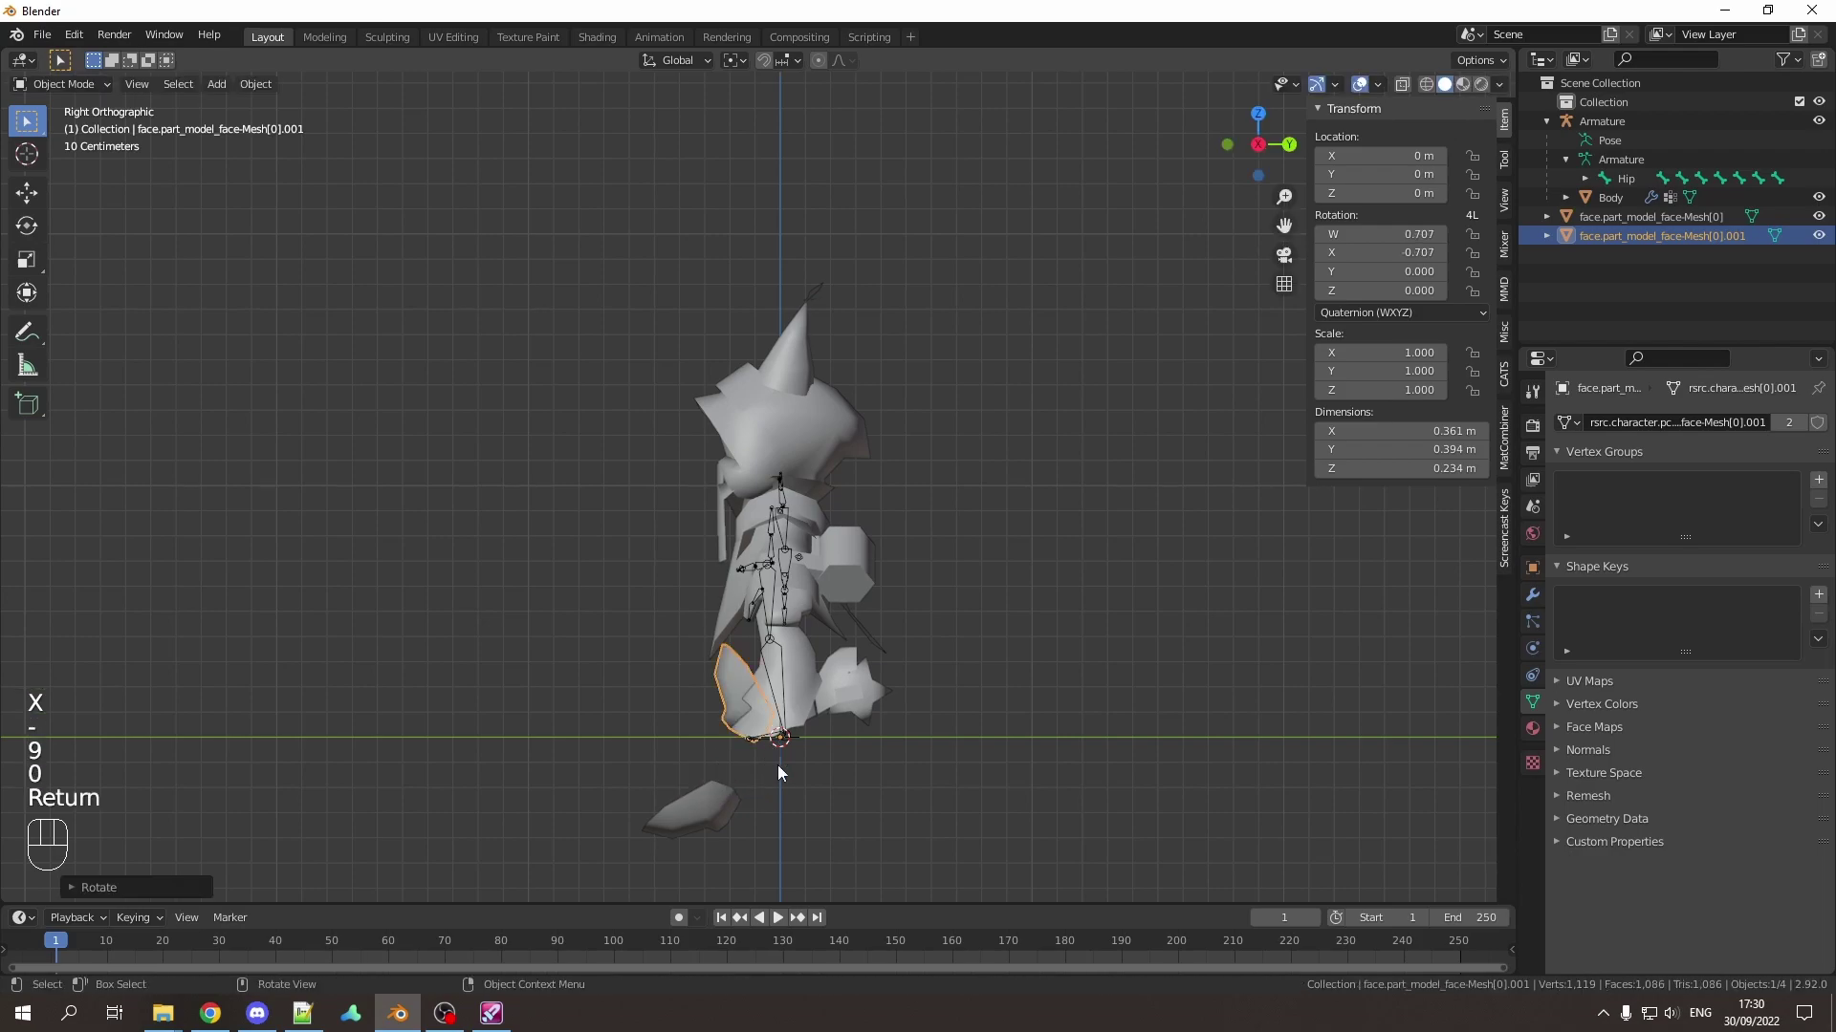
{"action": "type", "text": "gz1"}
{"action": "key", "text": "Return"}
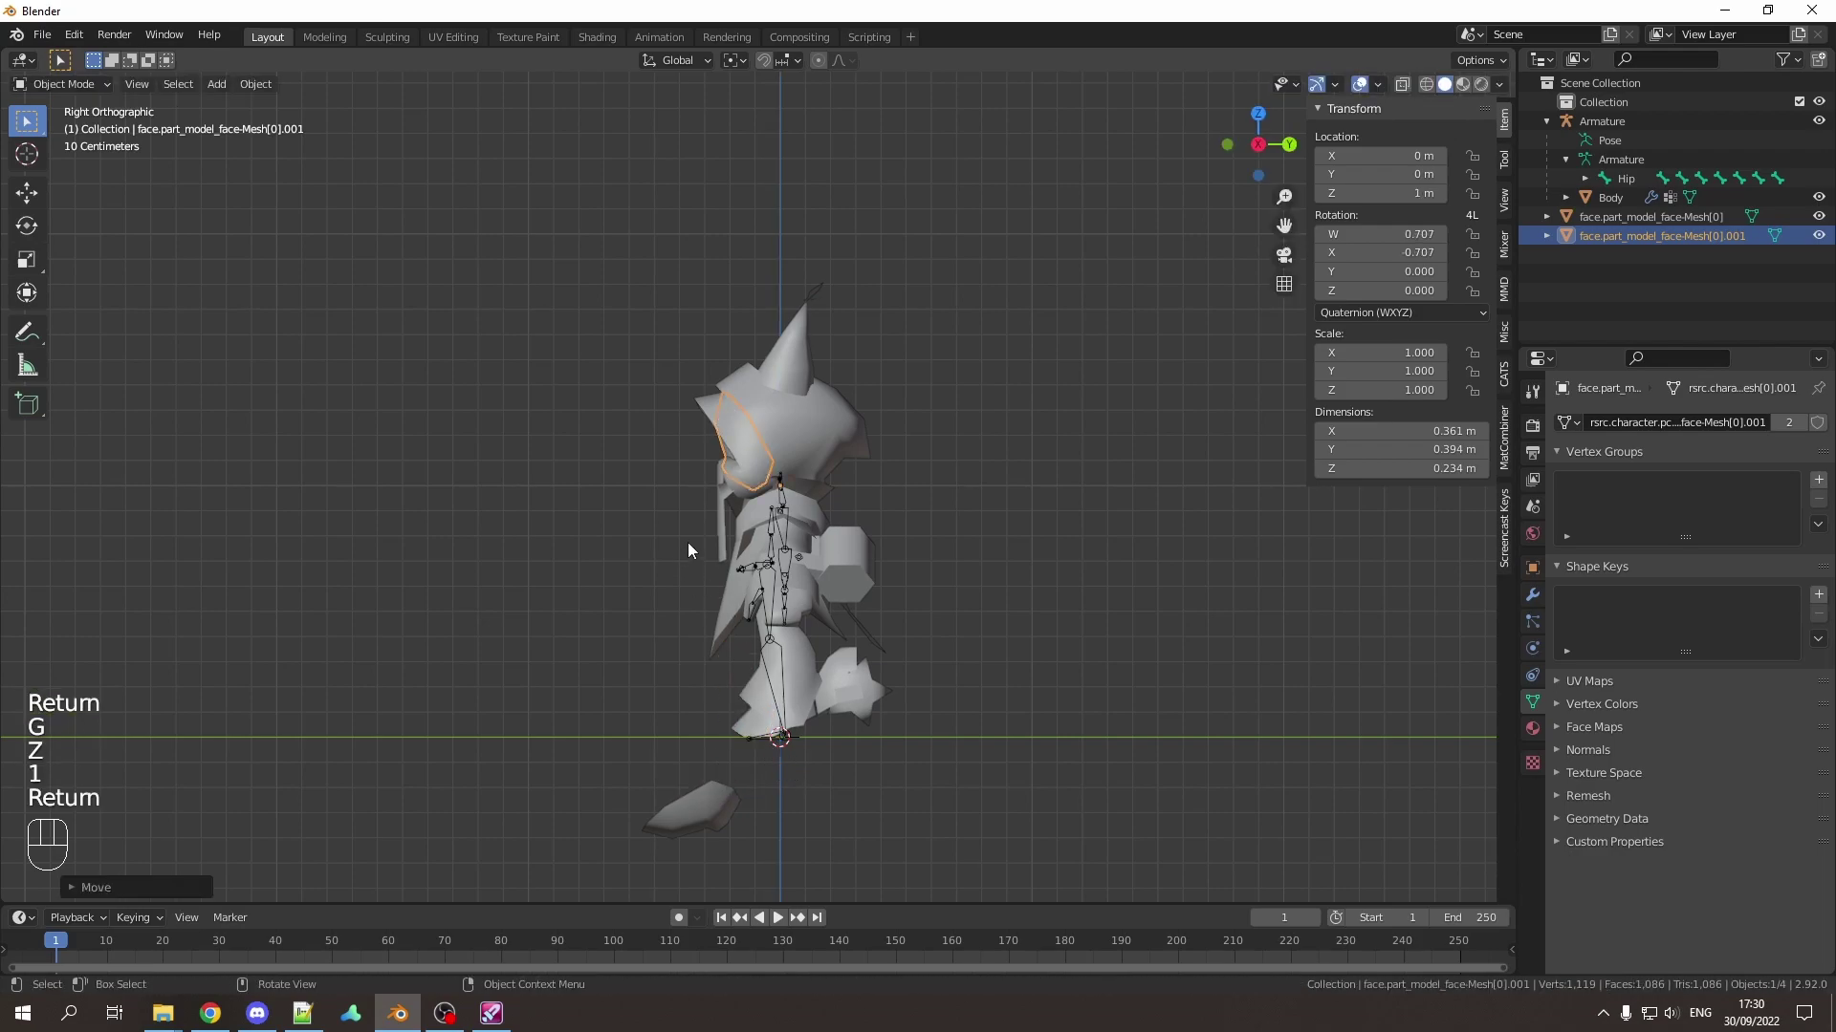
{"action": "scroll", "coordinate": [686, 542], "scroll_direction": "up", "scroll_amount": 4}
{"action": "mouse_move", "coordinate": [687, 542]}
{"action": "middle_mouse_down"}
{"action": "mouse_move", "coordinate": [1008, 488]}
{"action": "mouse_move", "coordinate": [901, 497]}
{"action": "mouse_move", "coordinate": [704, 699]}
{"action": "middle_mouse_up"}
{"action": "scroll", "coordinate": [901, 497], "scroll_direction": "down", "scroll_amount": 4}
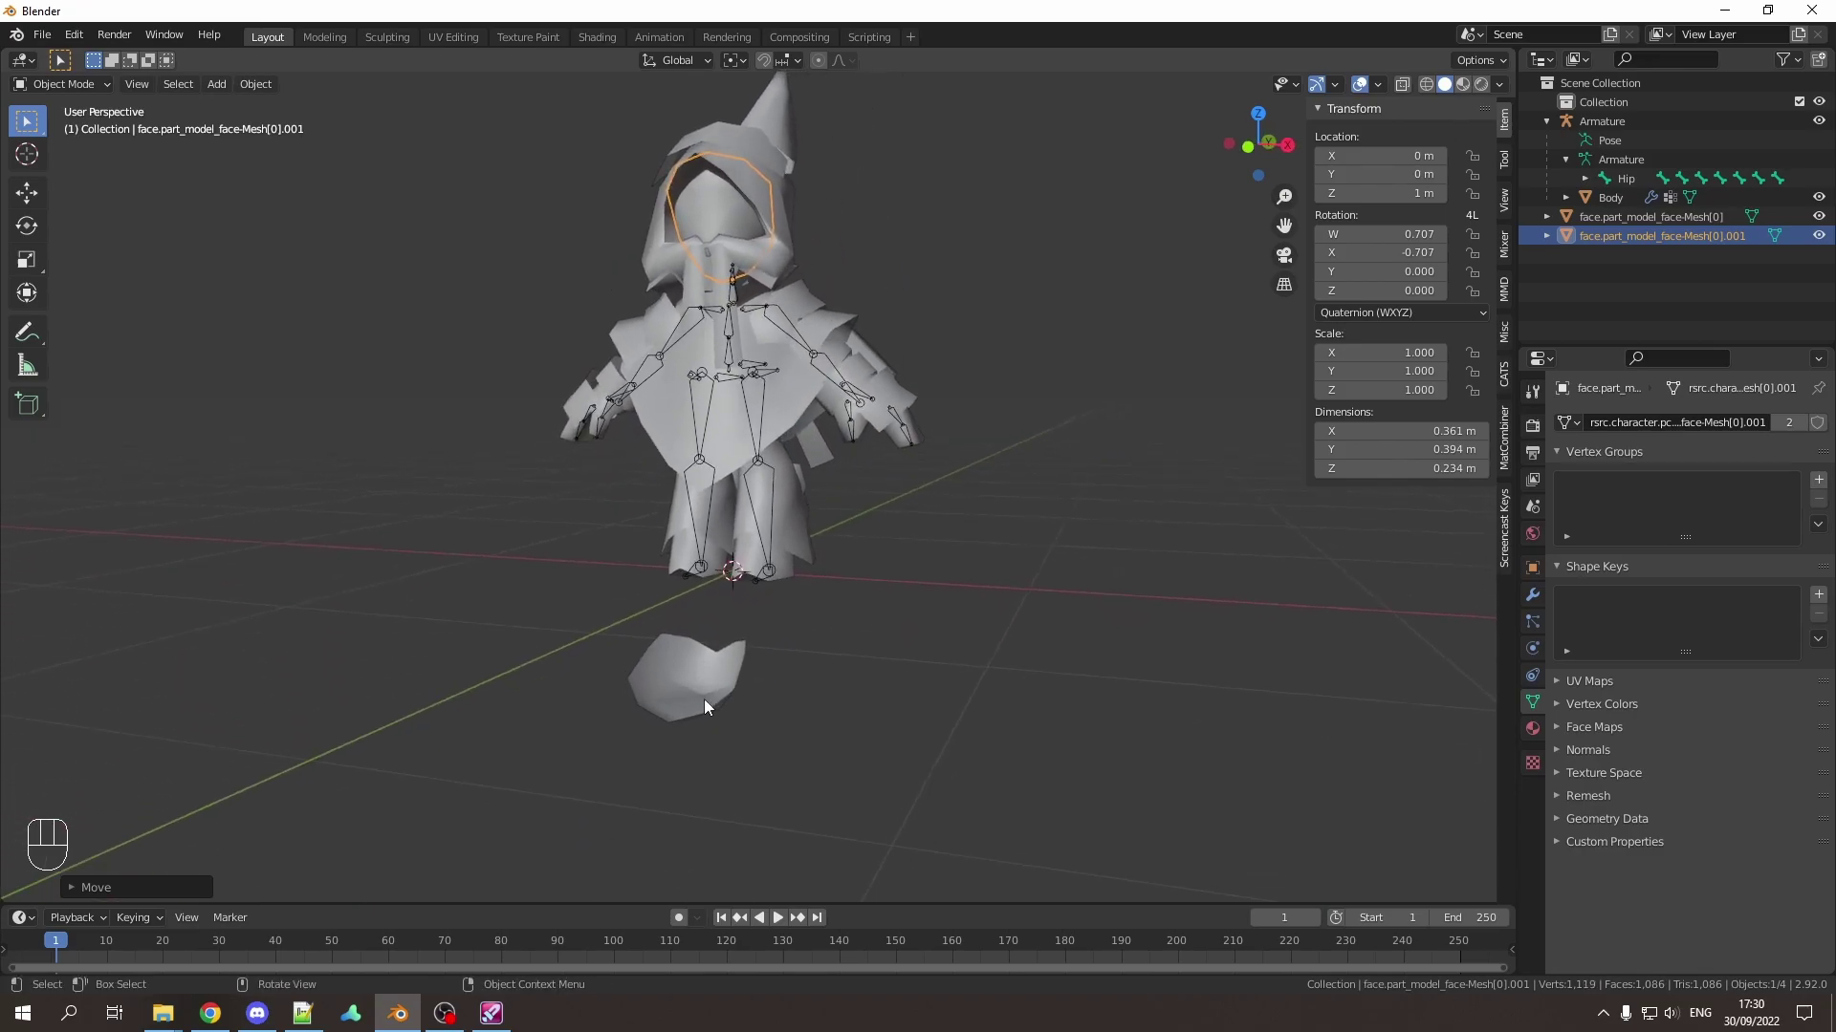
Step: Delete the stray face piece below the character
{"action": "left_click", "coordinate": [704, 699]}
{"action": "key", "text": "g"}
{"action": "key", "text": "Escape"}
{"action": "key", "text": "Delete"}
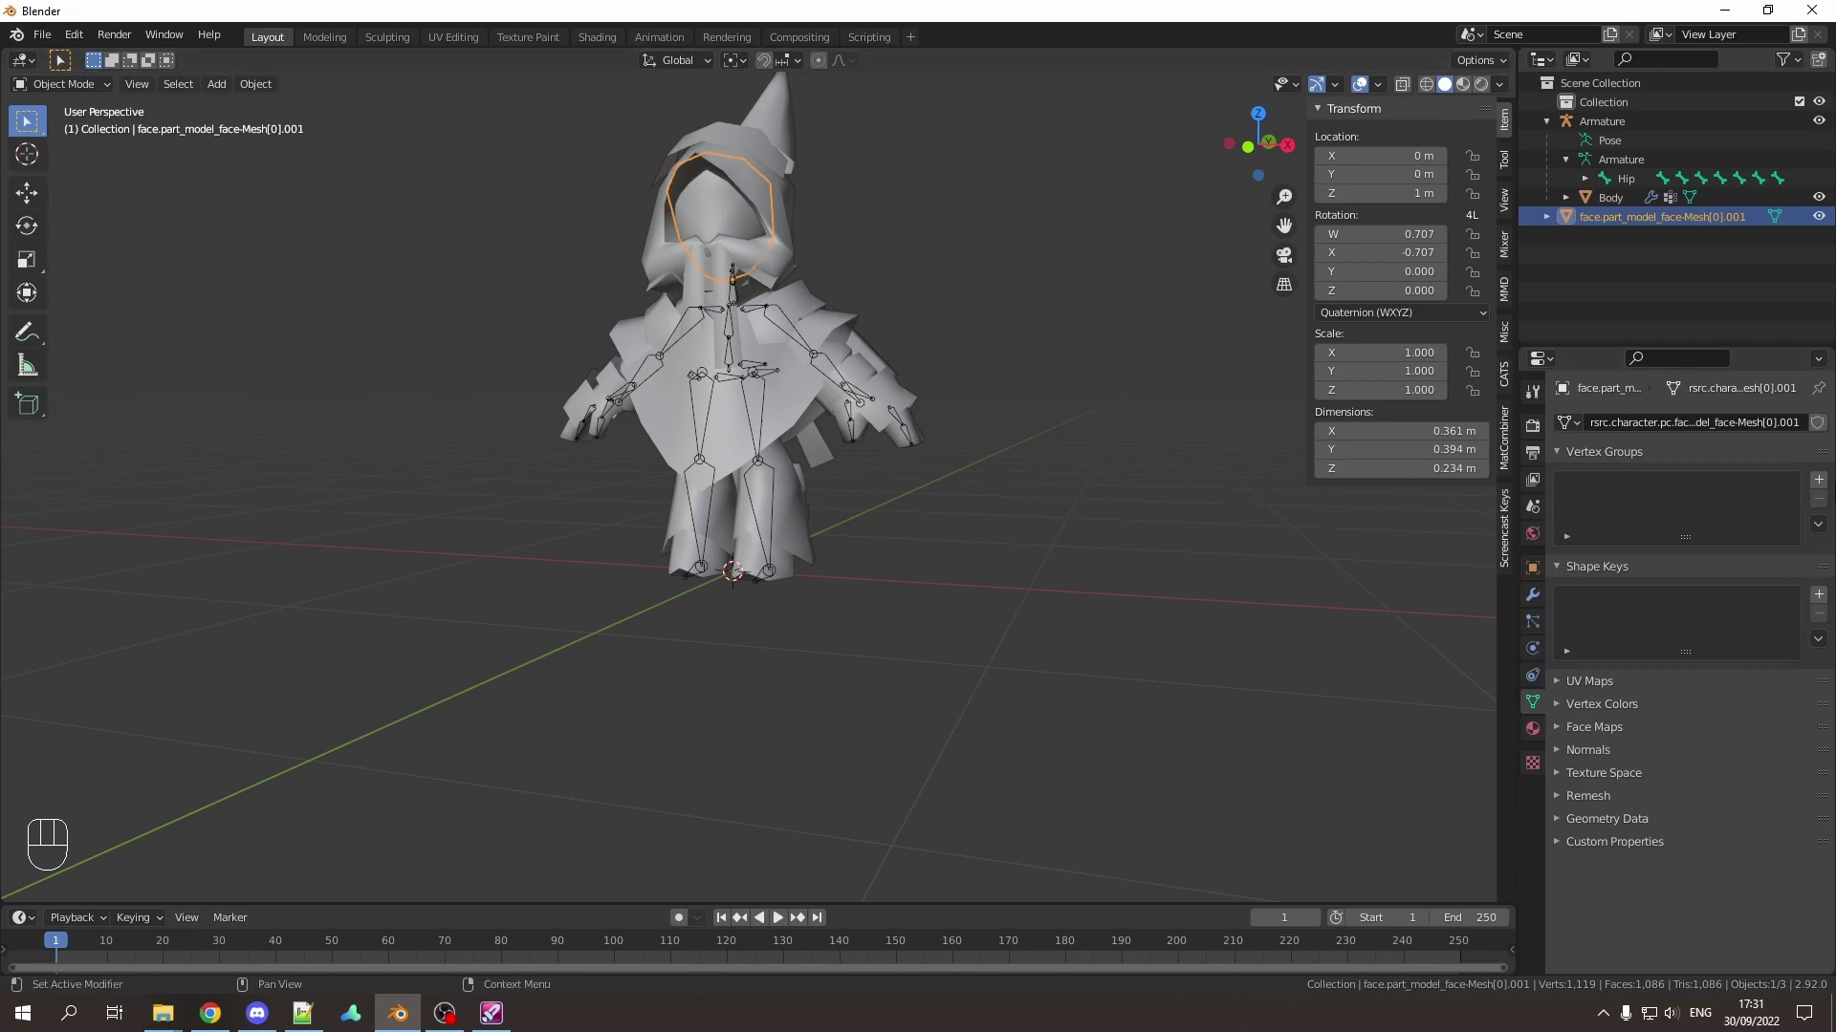
Step: Add a vertex group named Head to the face and enter Edit Mode
{"action": "left_click", "coordinate": [1819, 480]}
{"action": "type", "text": "Head"}
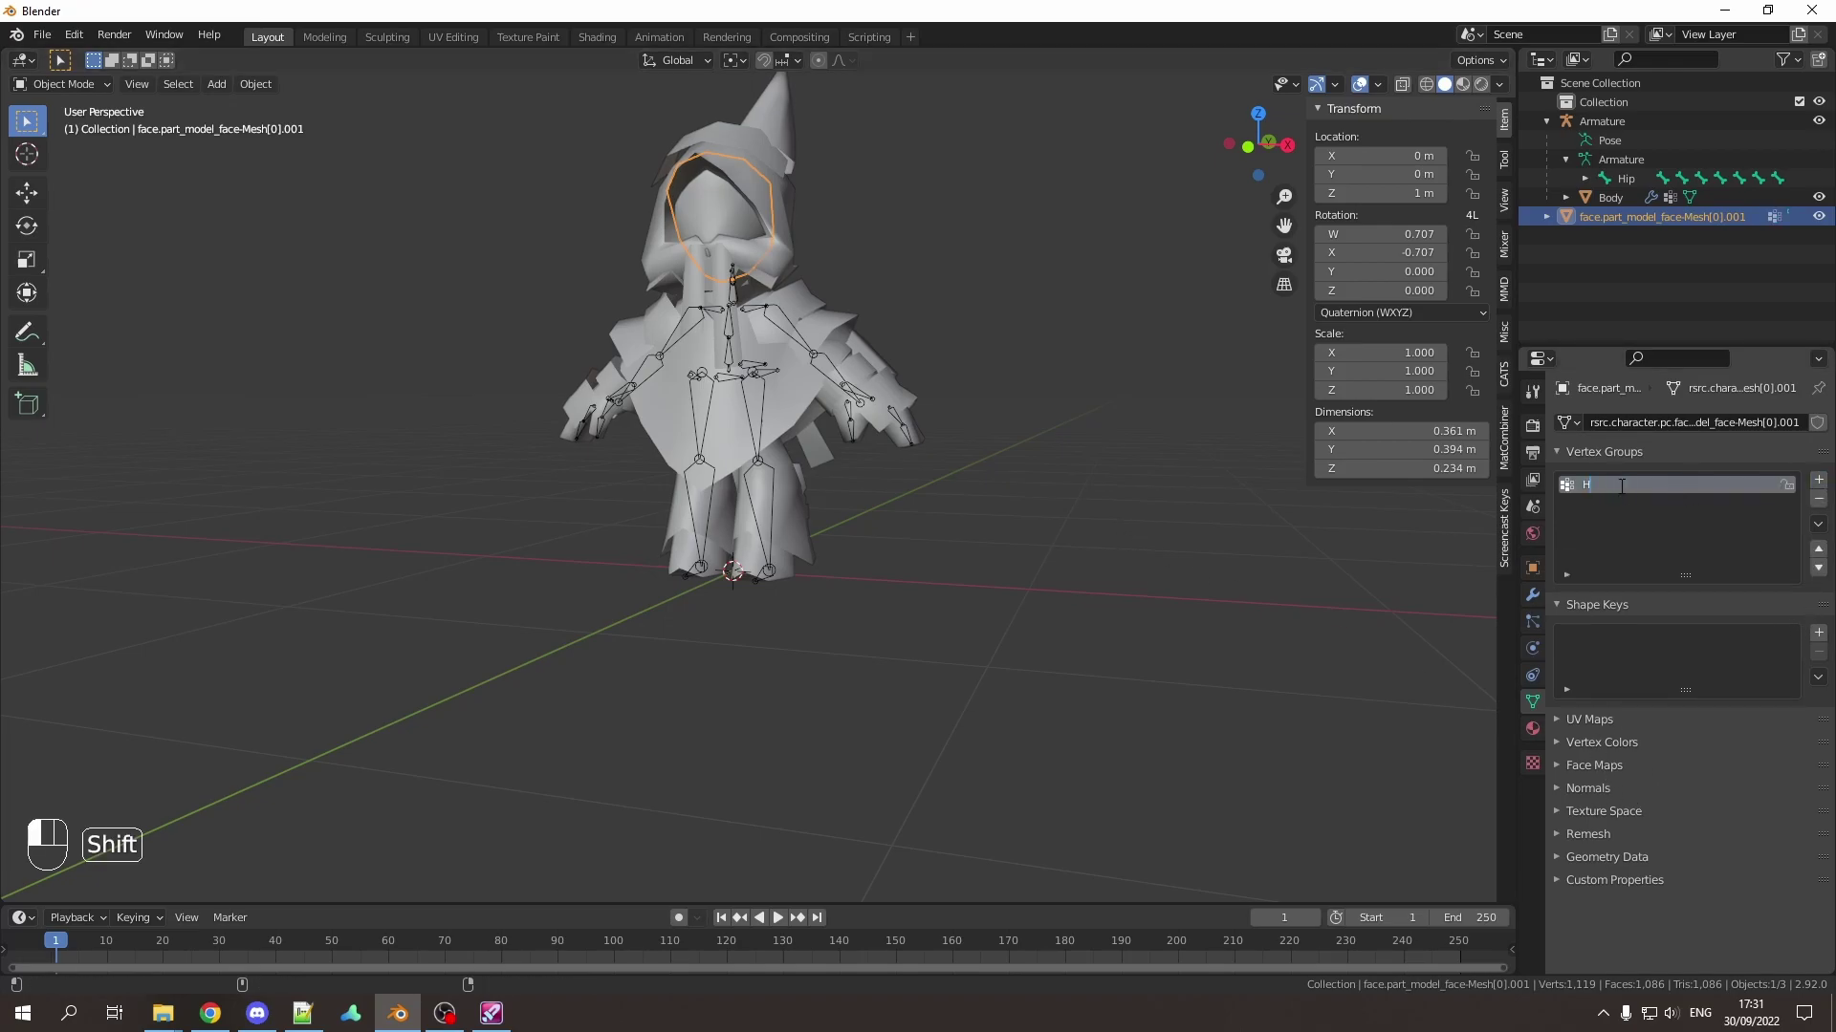
{"action": "key", "text": "Return"}
{"action": "key", "text": "Tab"}
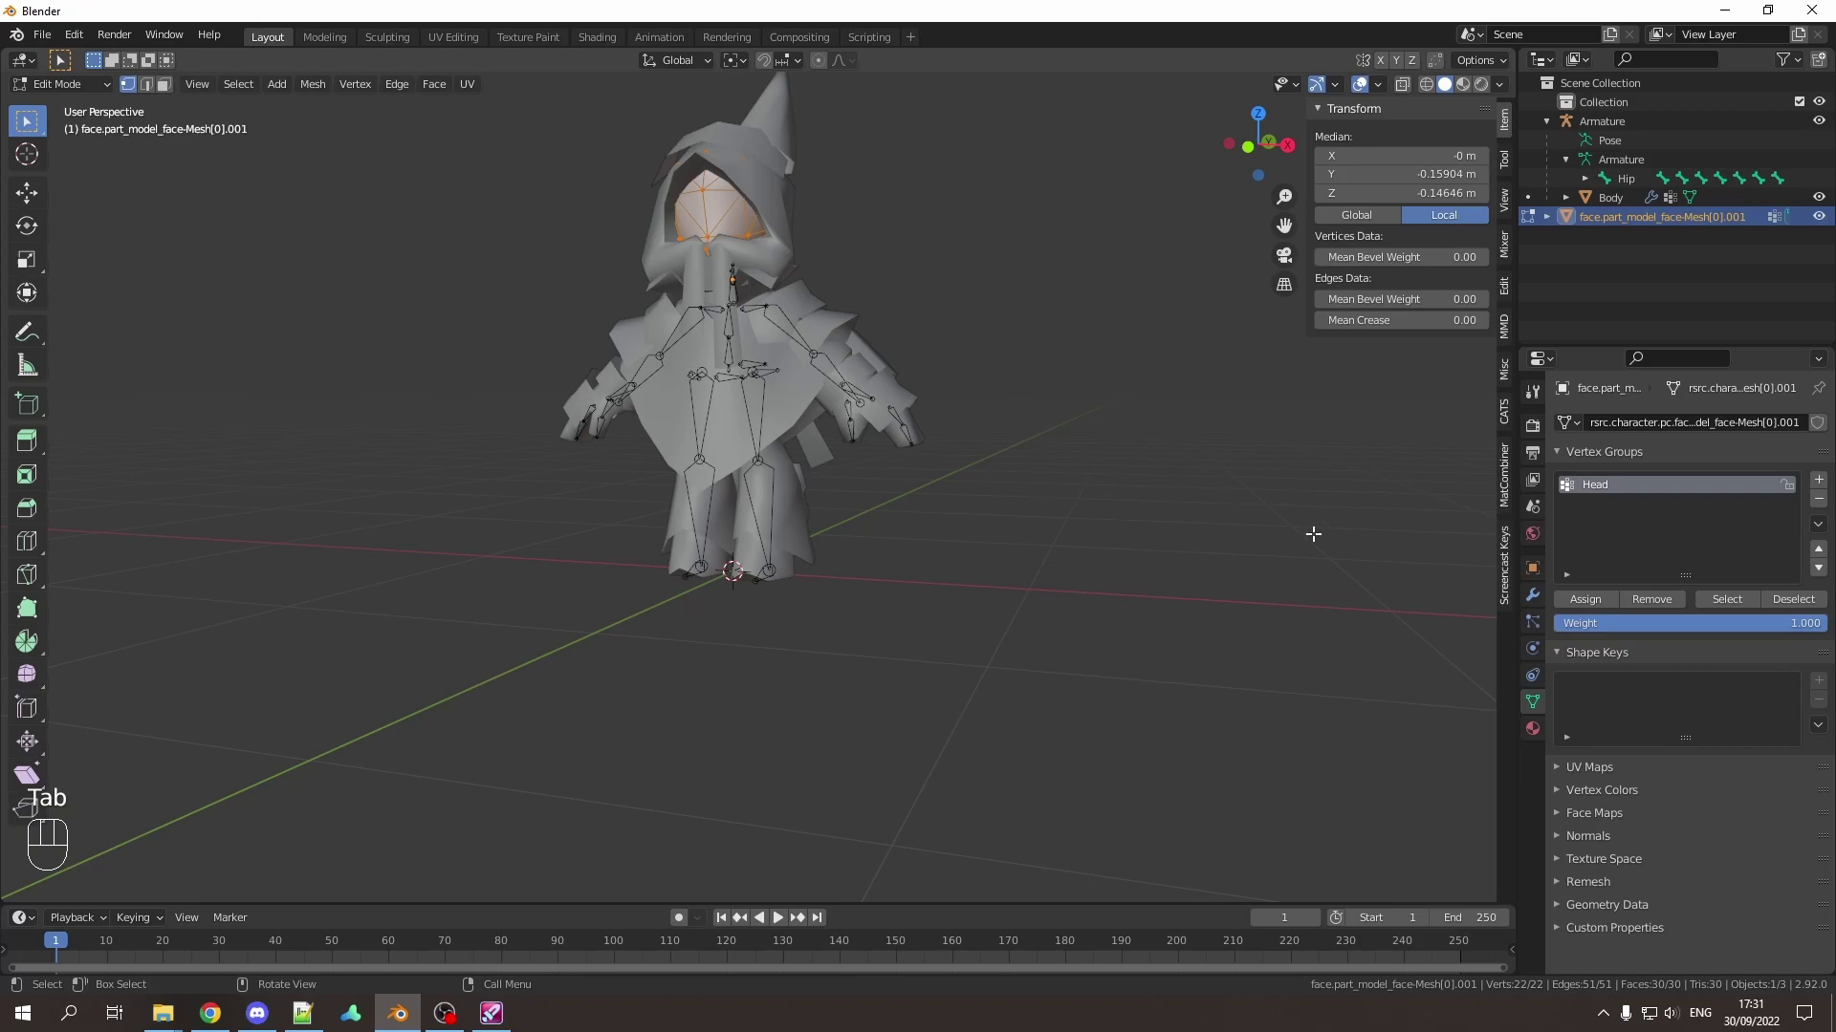
Step: Assign the face vertices to Head and join the face into the Body mesh
{"action": "left_click", "coordinate": [1592, 598]}
{"action": "key", "text": "Tab"}
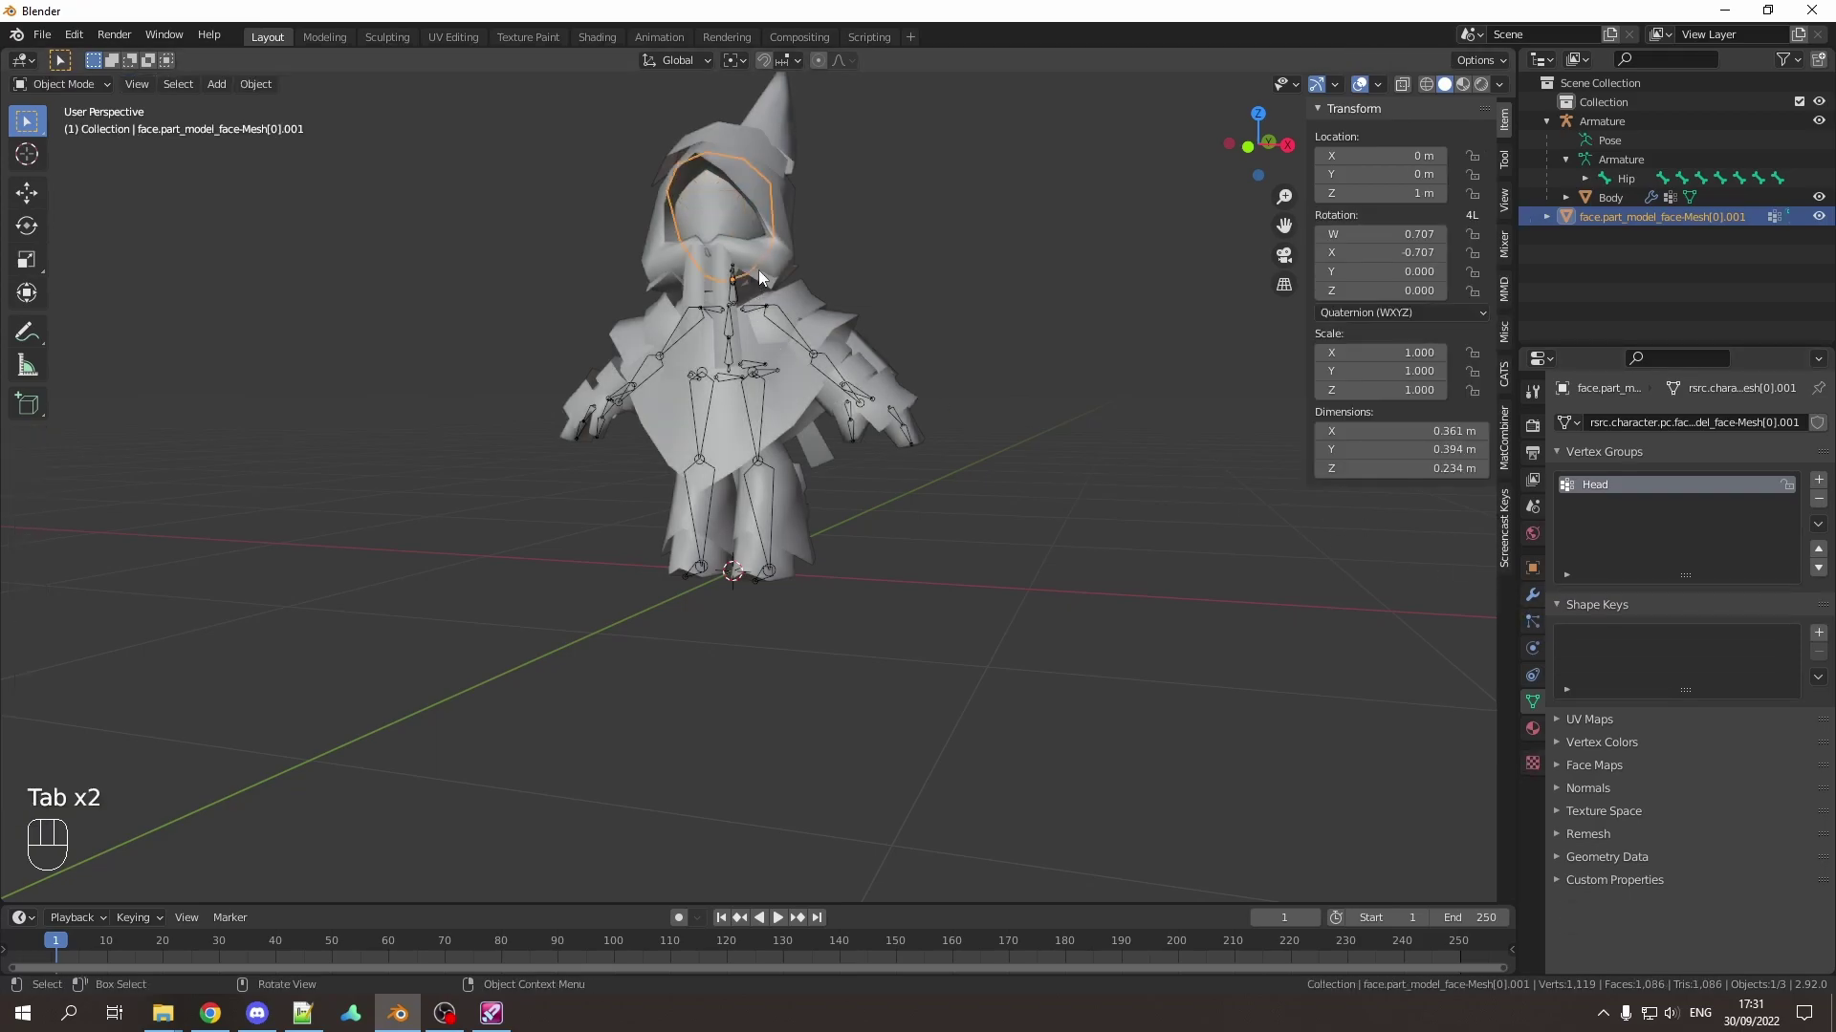
{"action": "left_click", "coordinate": [759, 269], "text": "shift"}
{"action": "key", "text": "ctrl+j"}
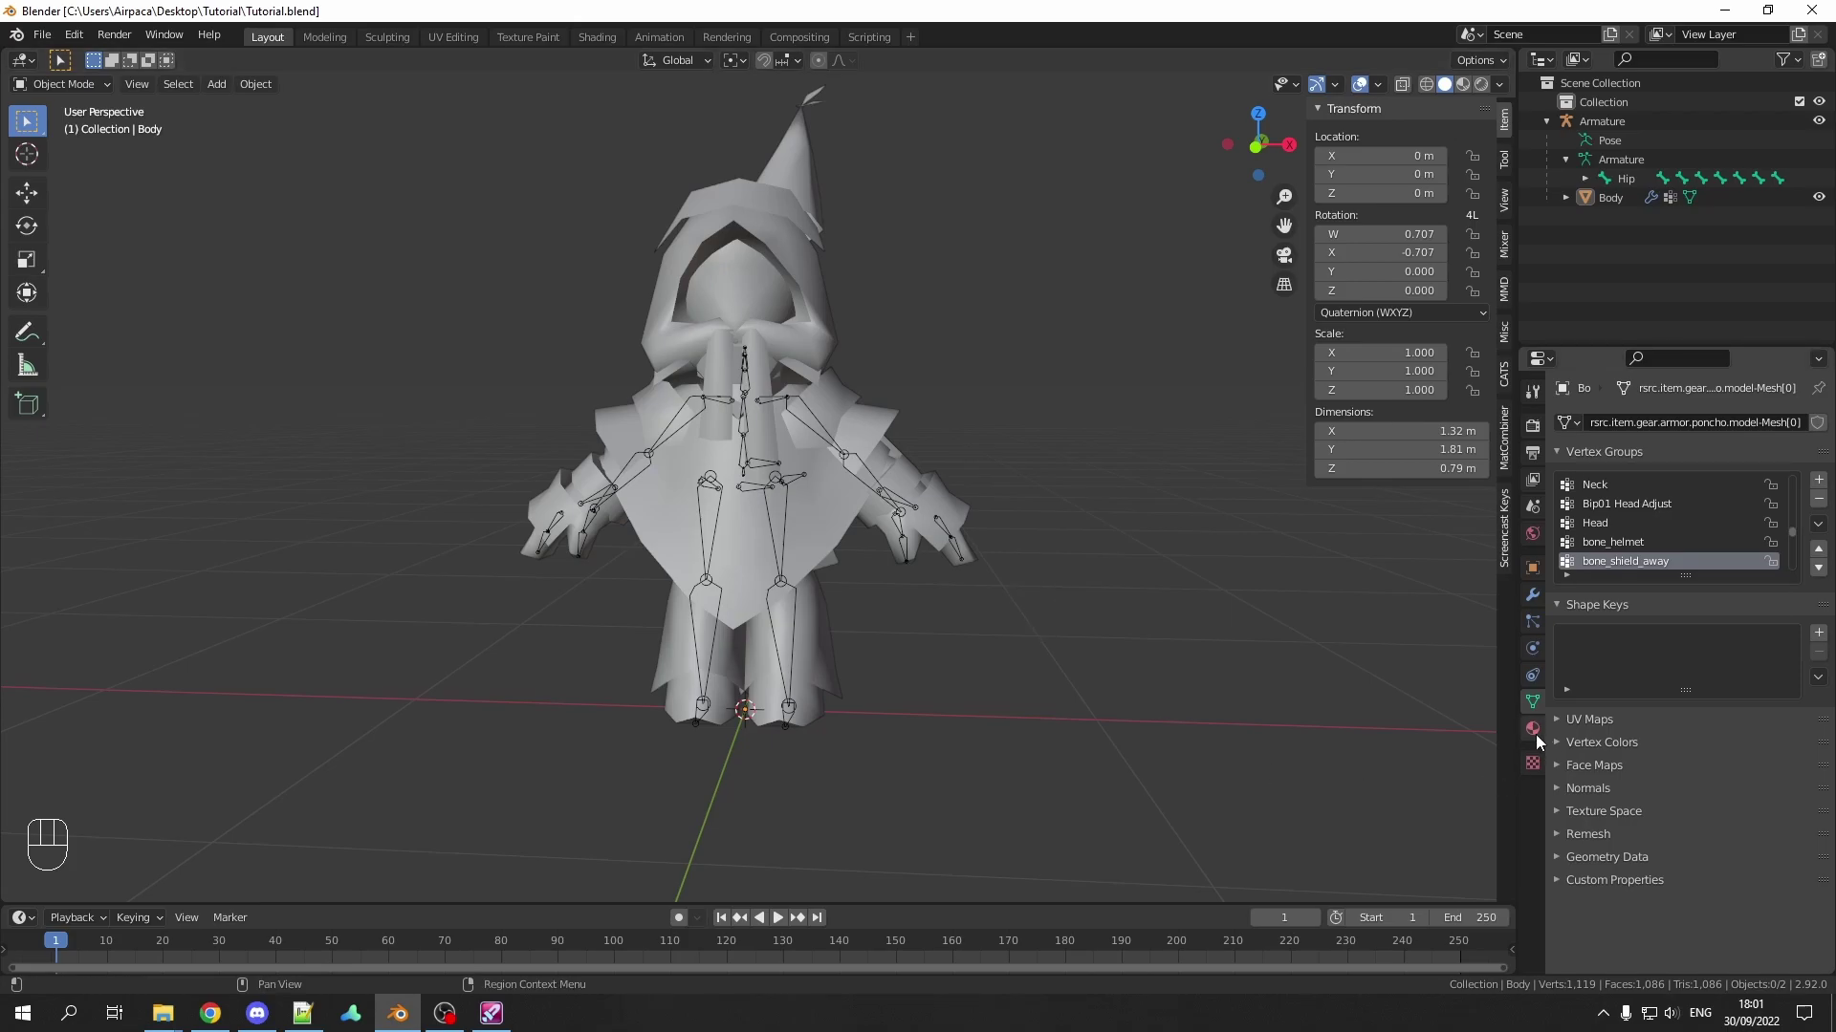
Step: Rename the skin_mage-star material slot to Armor and select the hood slot
{"action": "left_click", "coordinate": [1533, 731]}
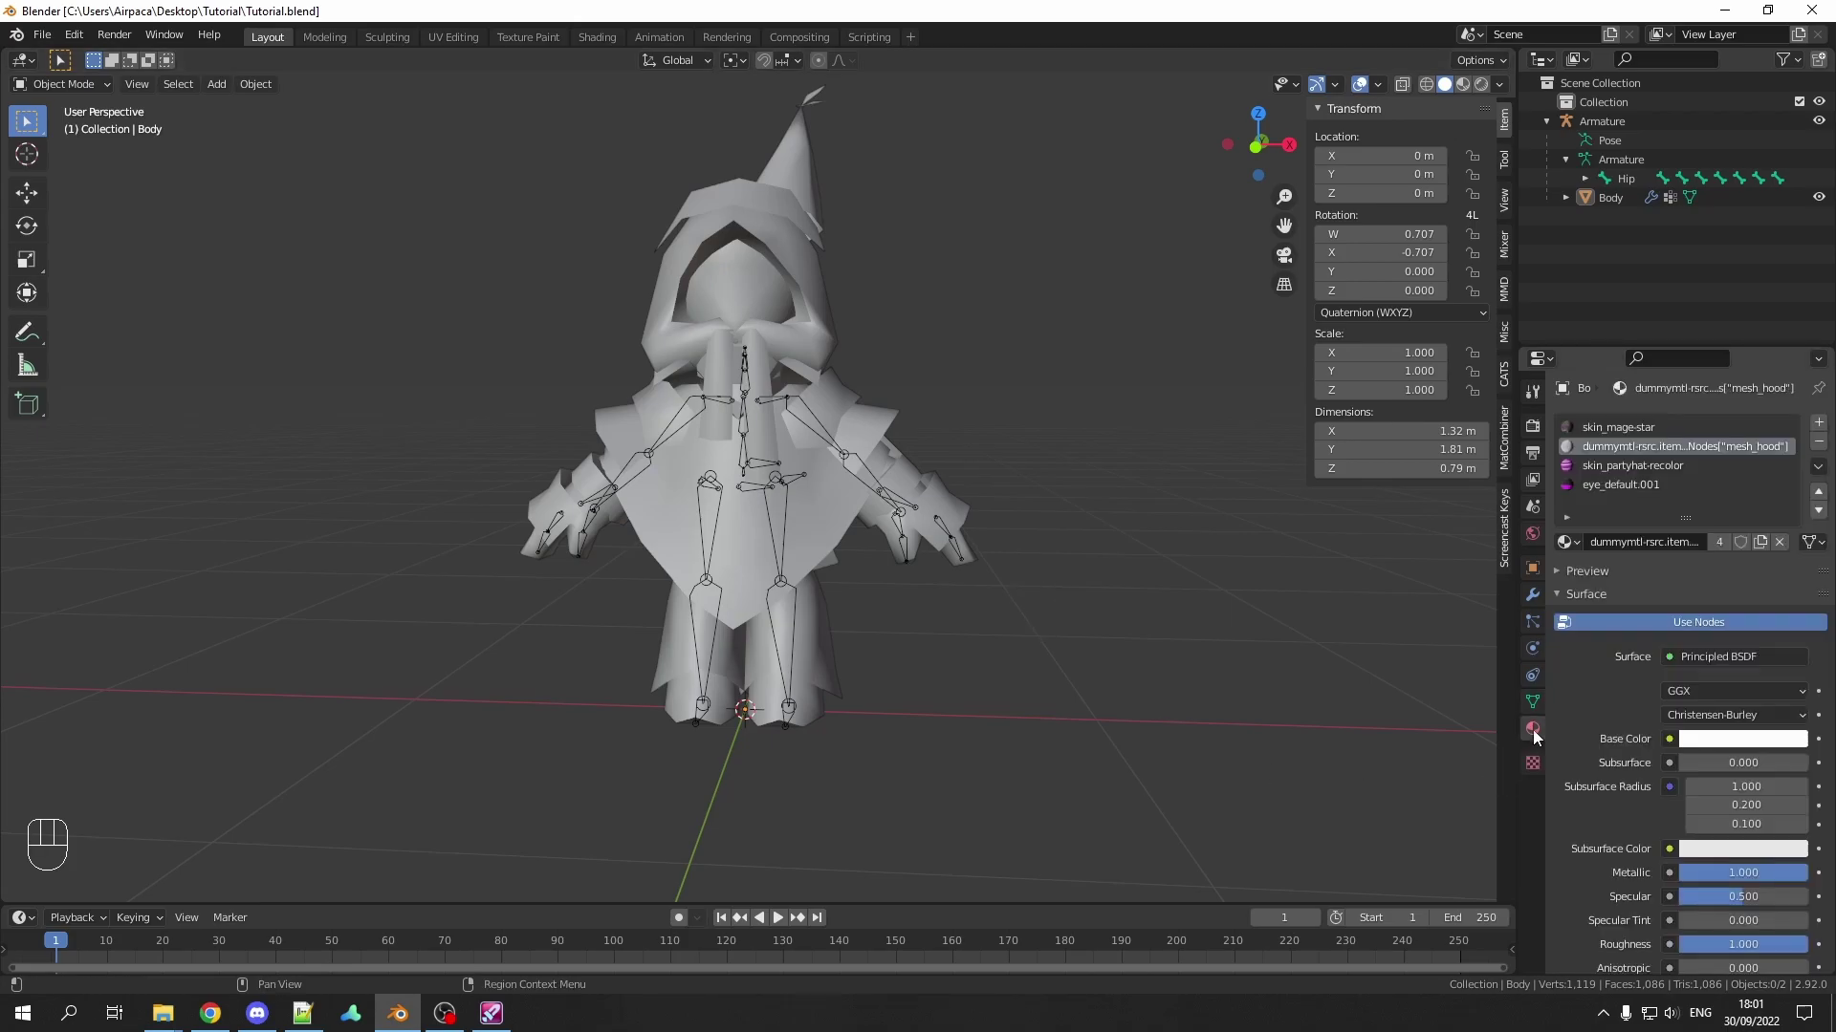
{"action": "left_click", "coordinate": [1610, 429]}
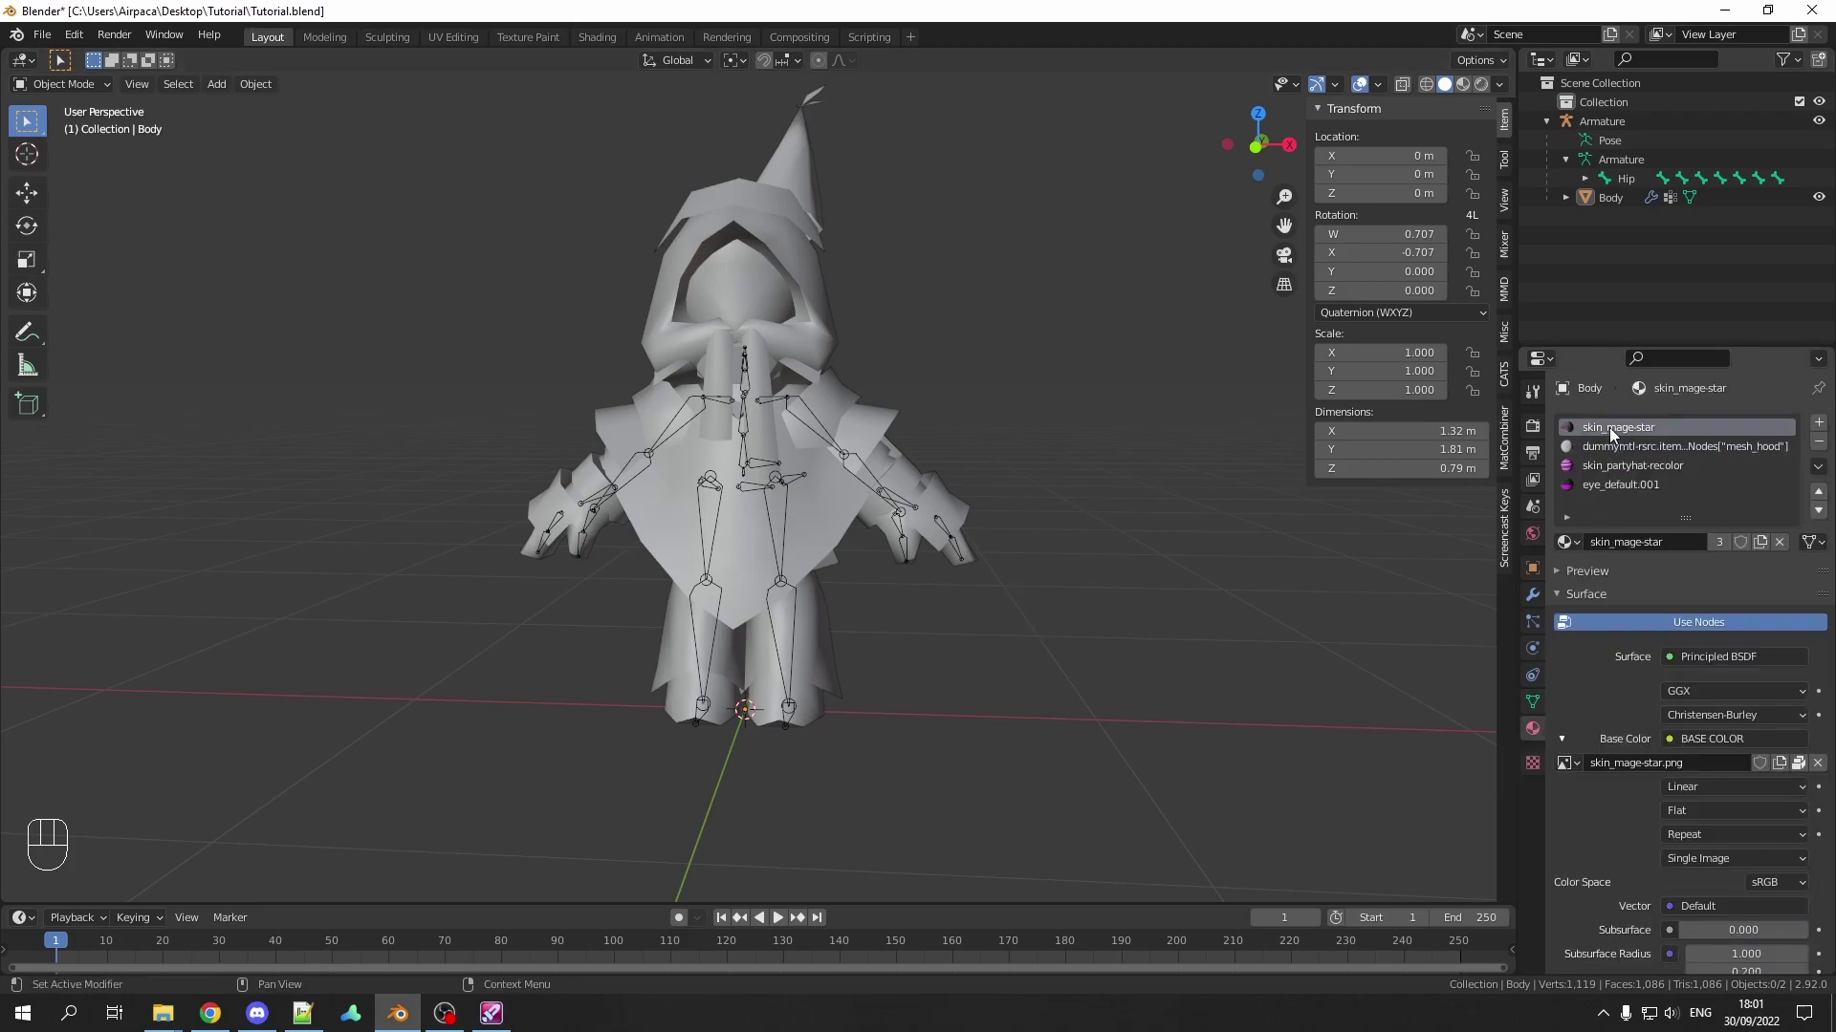
{"action": "key", "text": "F2"}
{"action": "type", "text": "Armor"}
{"action": "left_click", "coordinate": [1602, 450]}
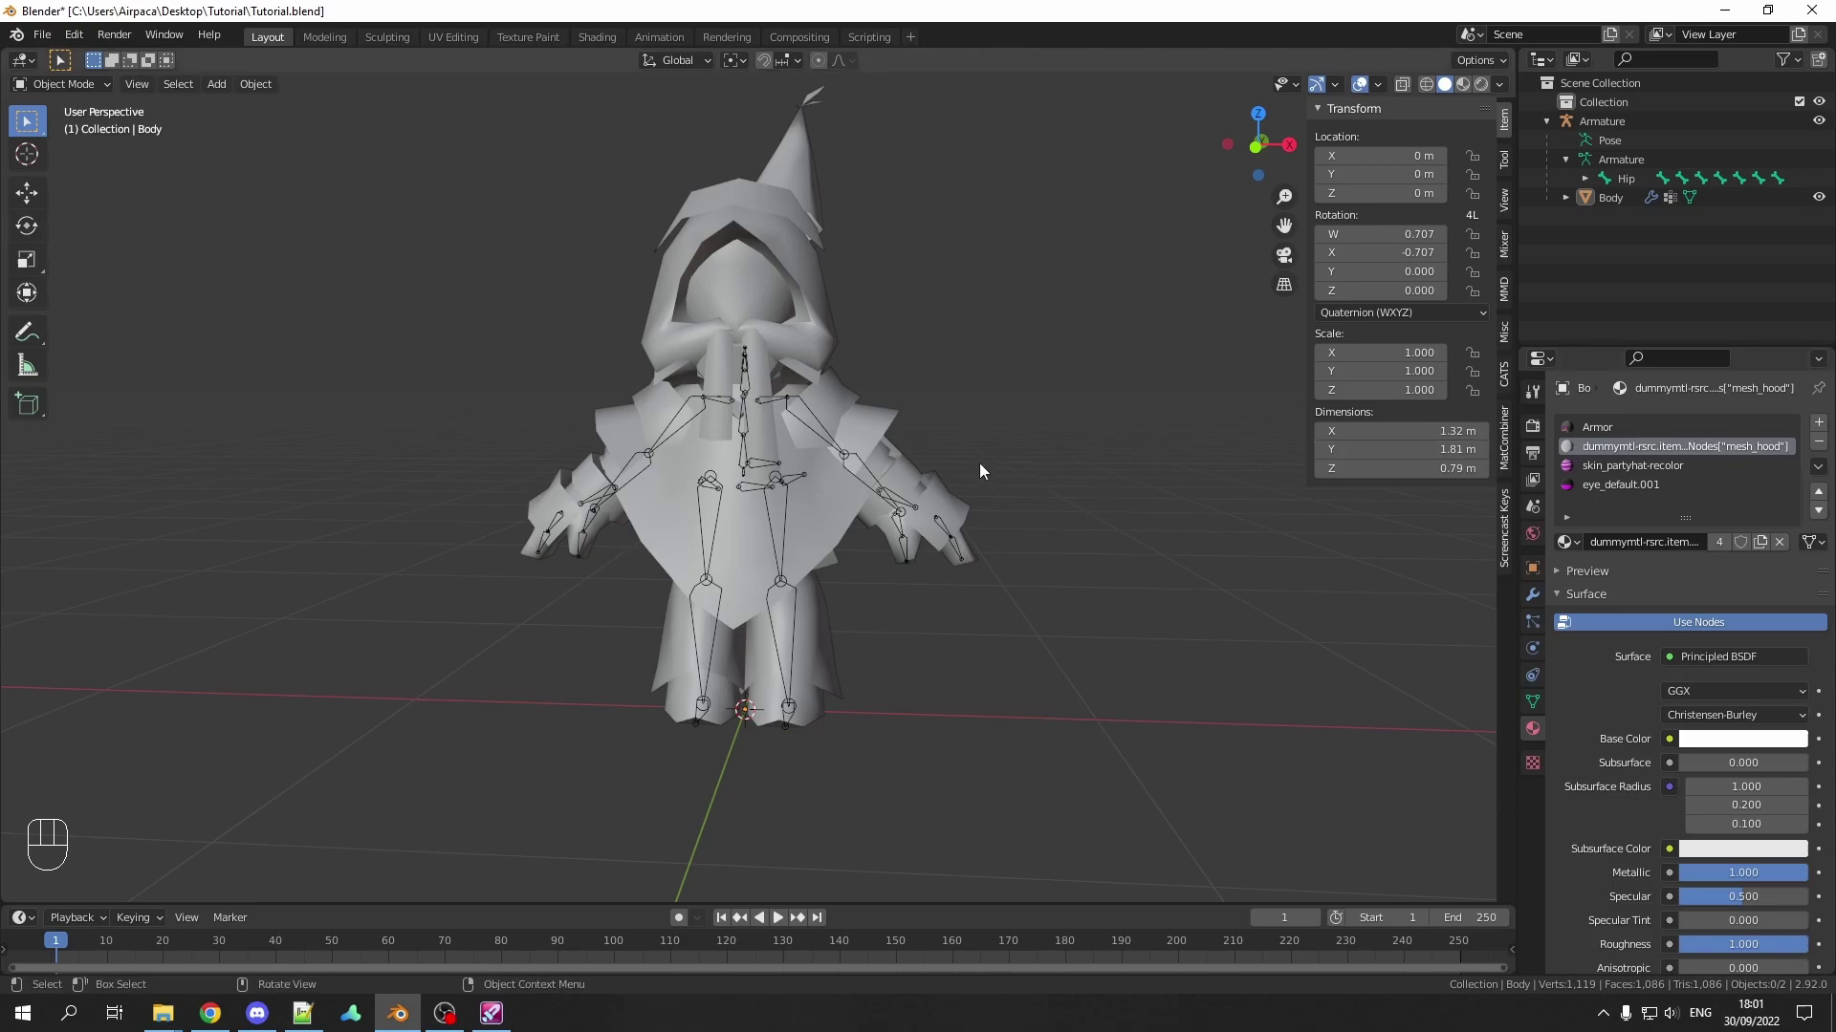
Step: Check which faces use the hood material, then name the Helmet and Hat slots
{"action": "key", "text": "Tab"}
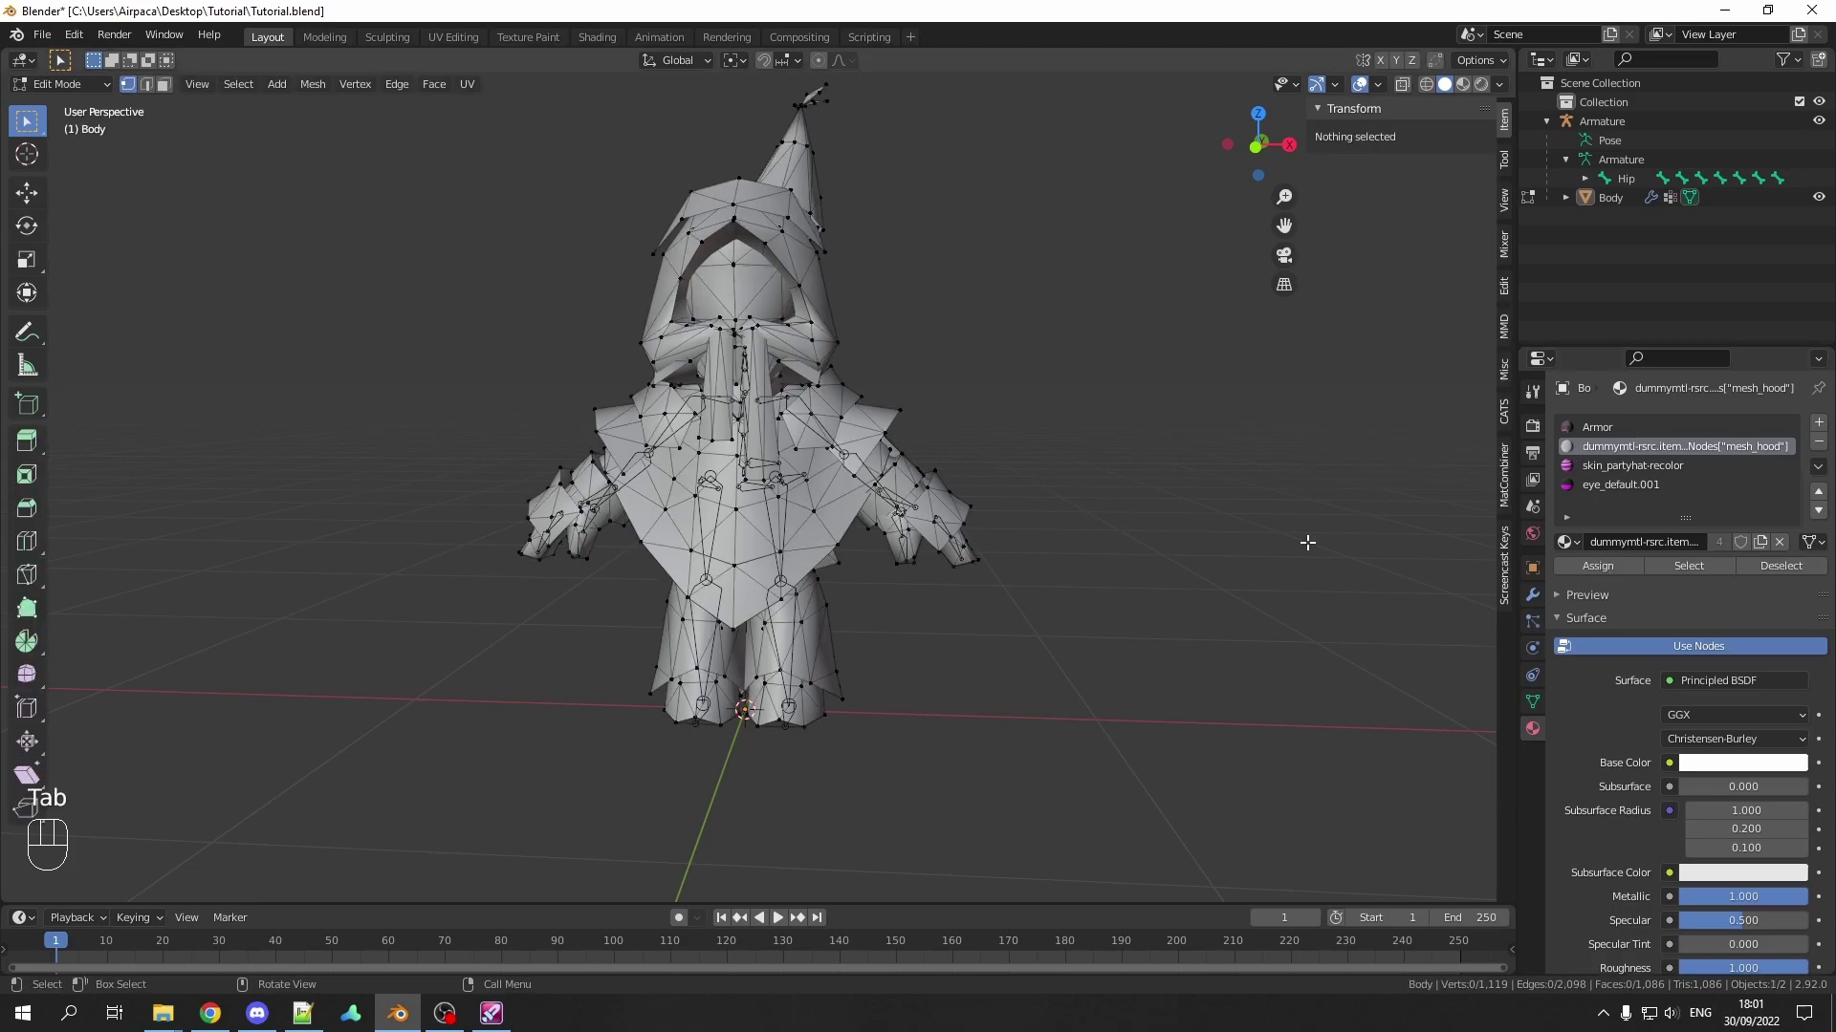
{"action": "key", "text": "alt+a"}
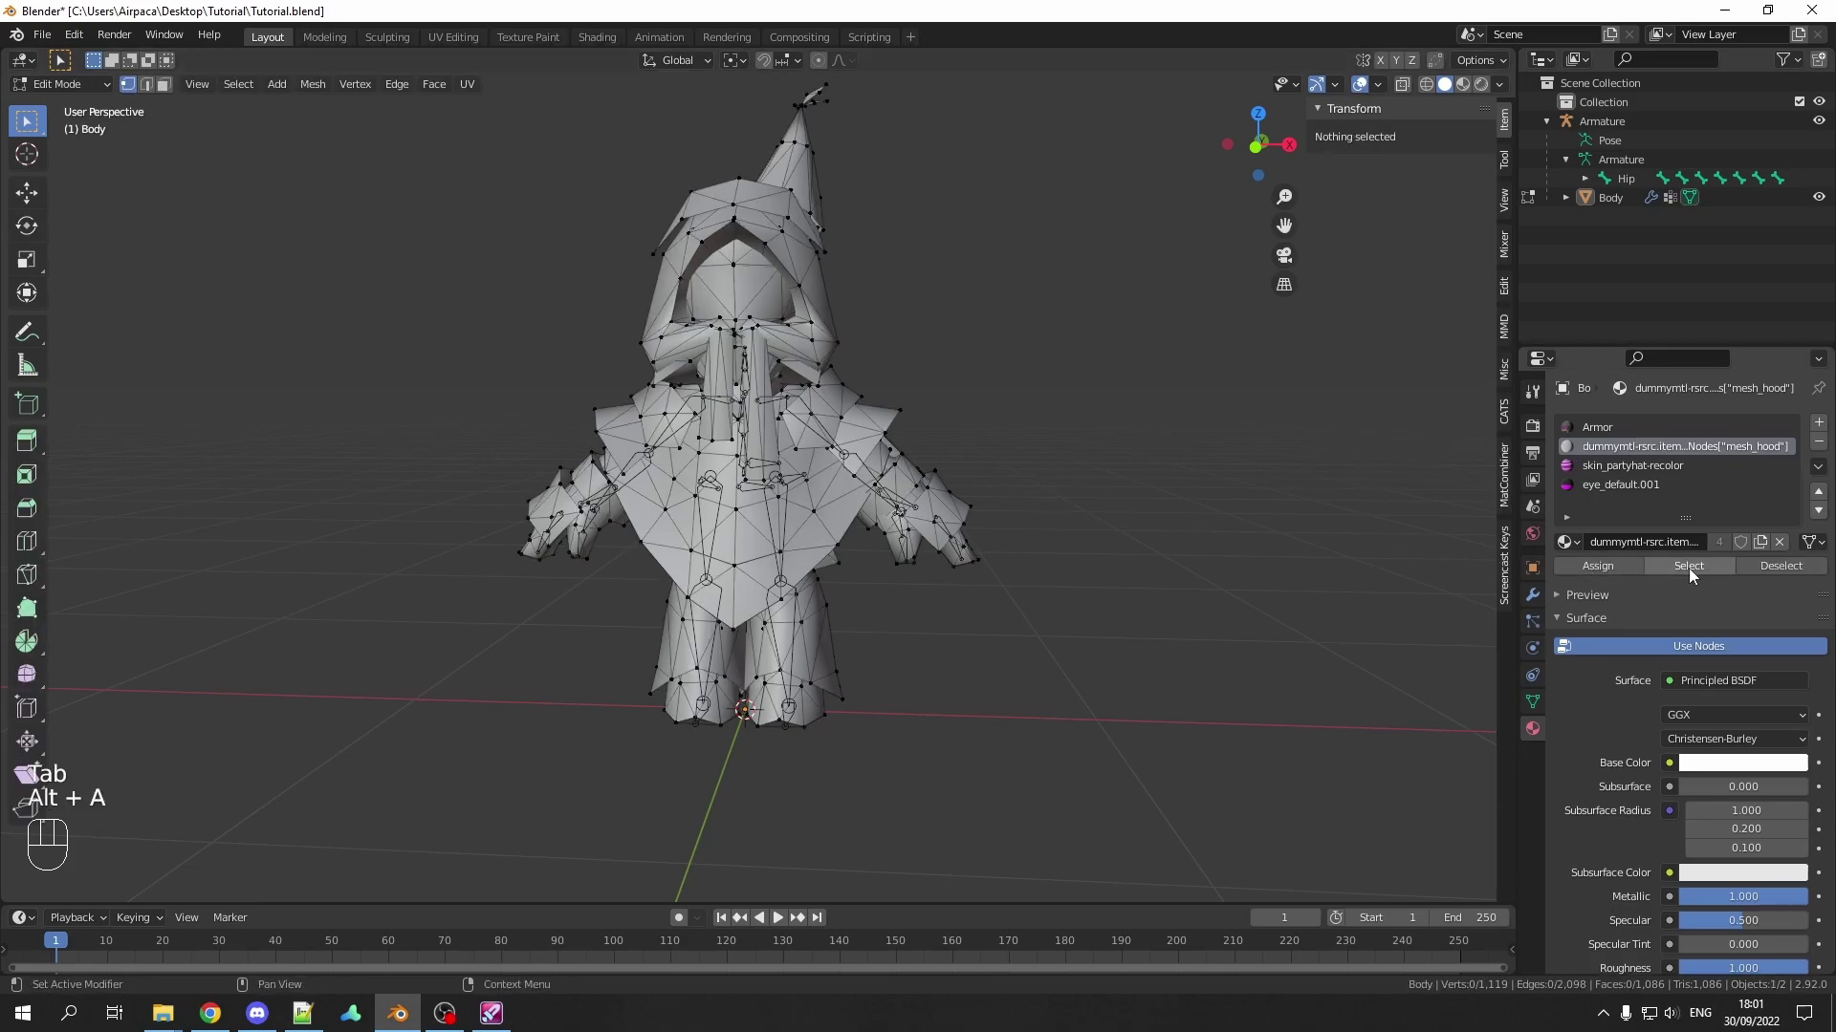
{"action": "left_click", "coordinate": [1688, 568]}
{"action": "middle_click_drag", "start_coordinate": [862, 359], "coordinate": [837, 381]}
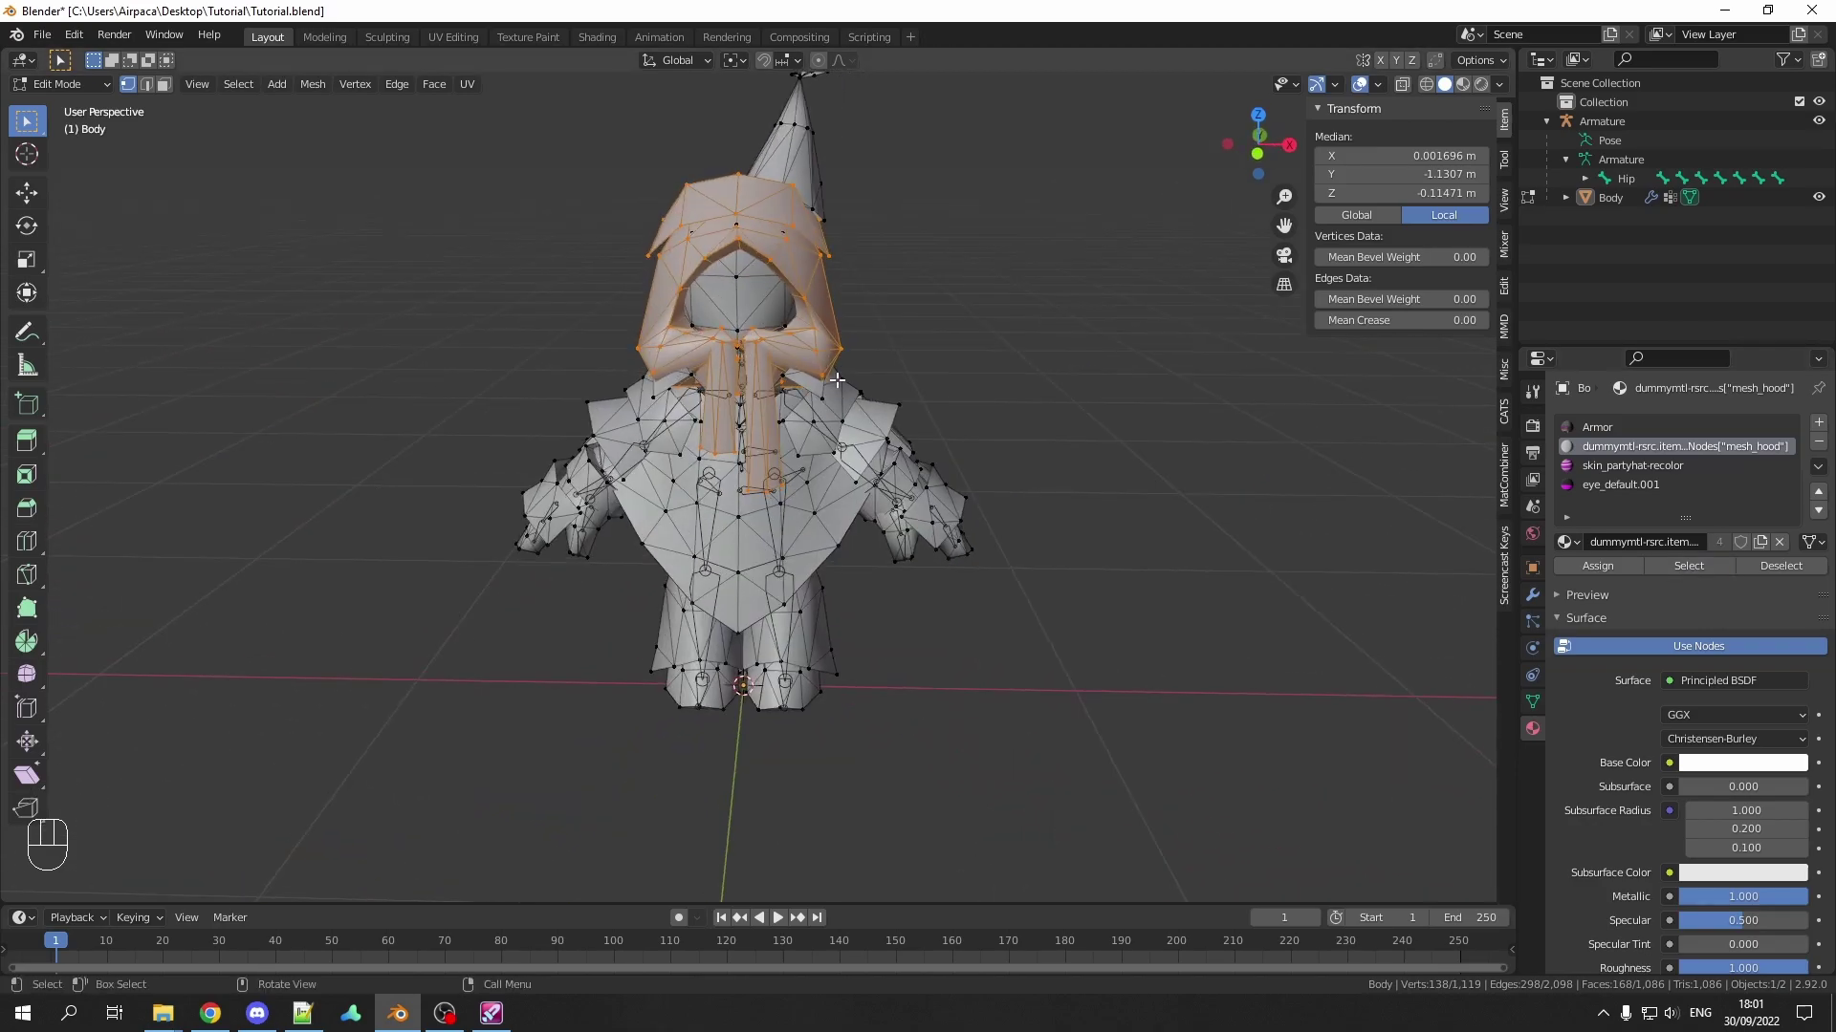
{"action": "key", "text": "Tab"}
{"action": "left_click", "coordinate": [1627, 445]}
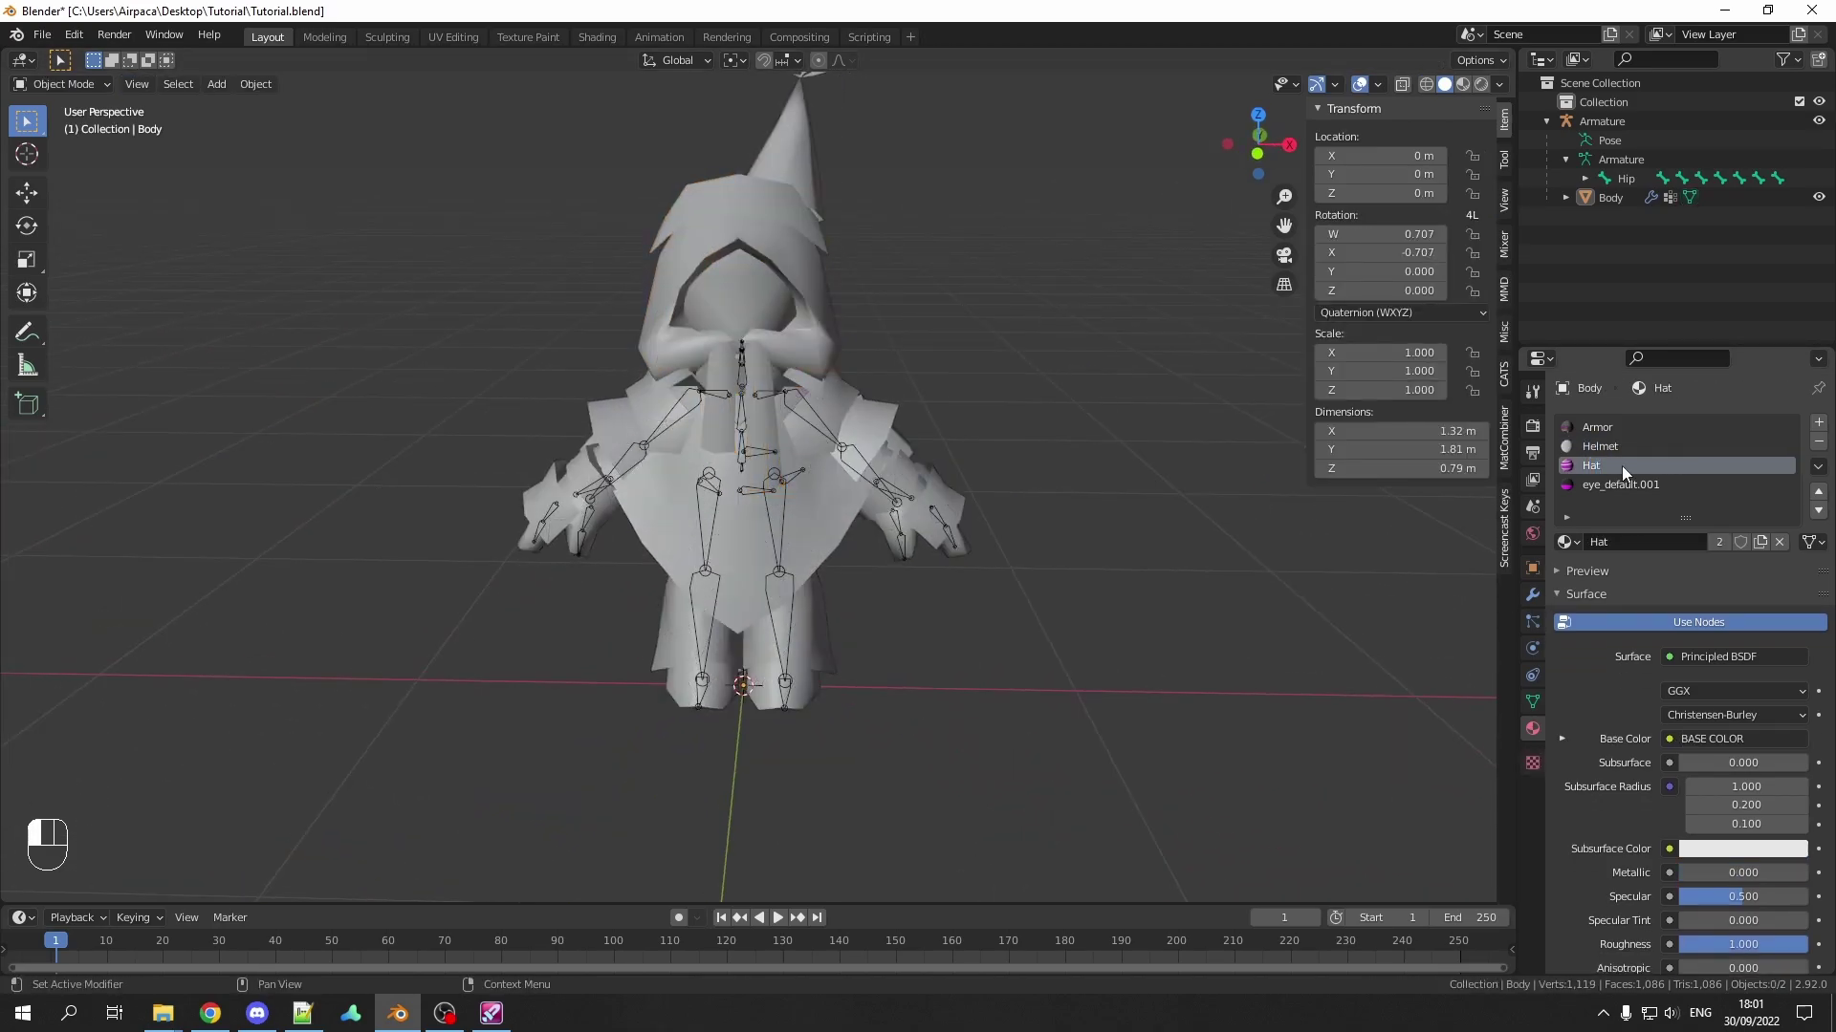
Step: Copy hood_simple.png from gear/helm/hood into the Tutorial folder
{"action": "left_click", "coordinate": [1620, 486]}
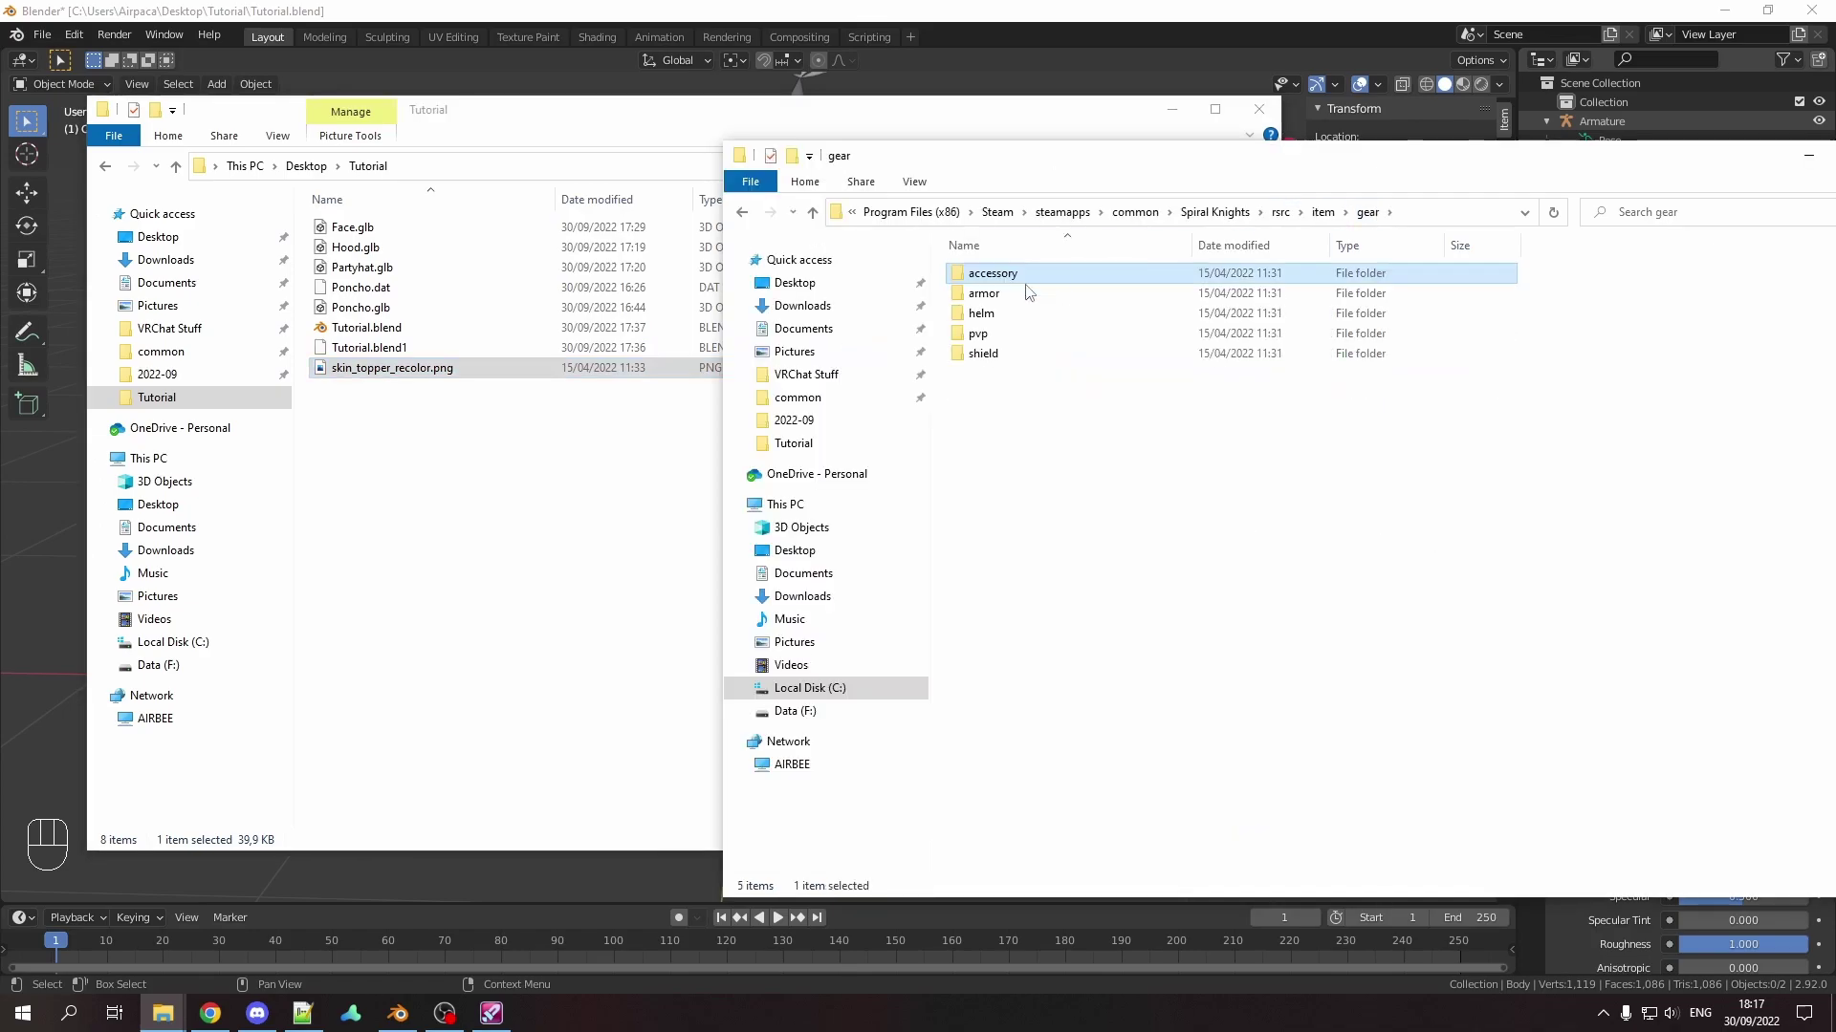
{"action": "double_click", "coordinate": [982, 312]}
{"action": "scroll", "coordinate": [1004, 431], "scroll_direction": "down", "scroll_amount": 5}
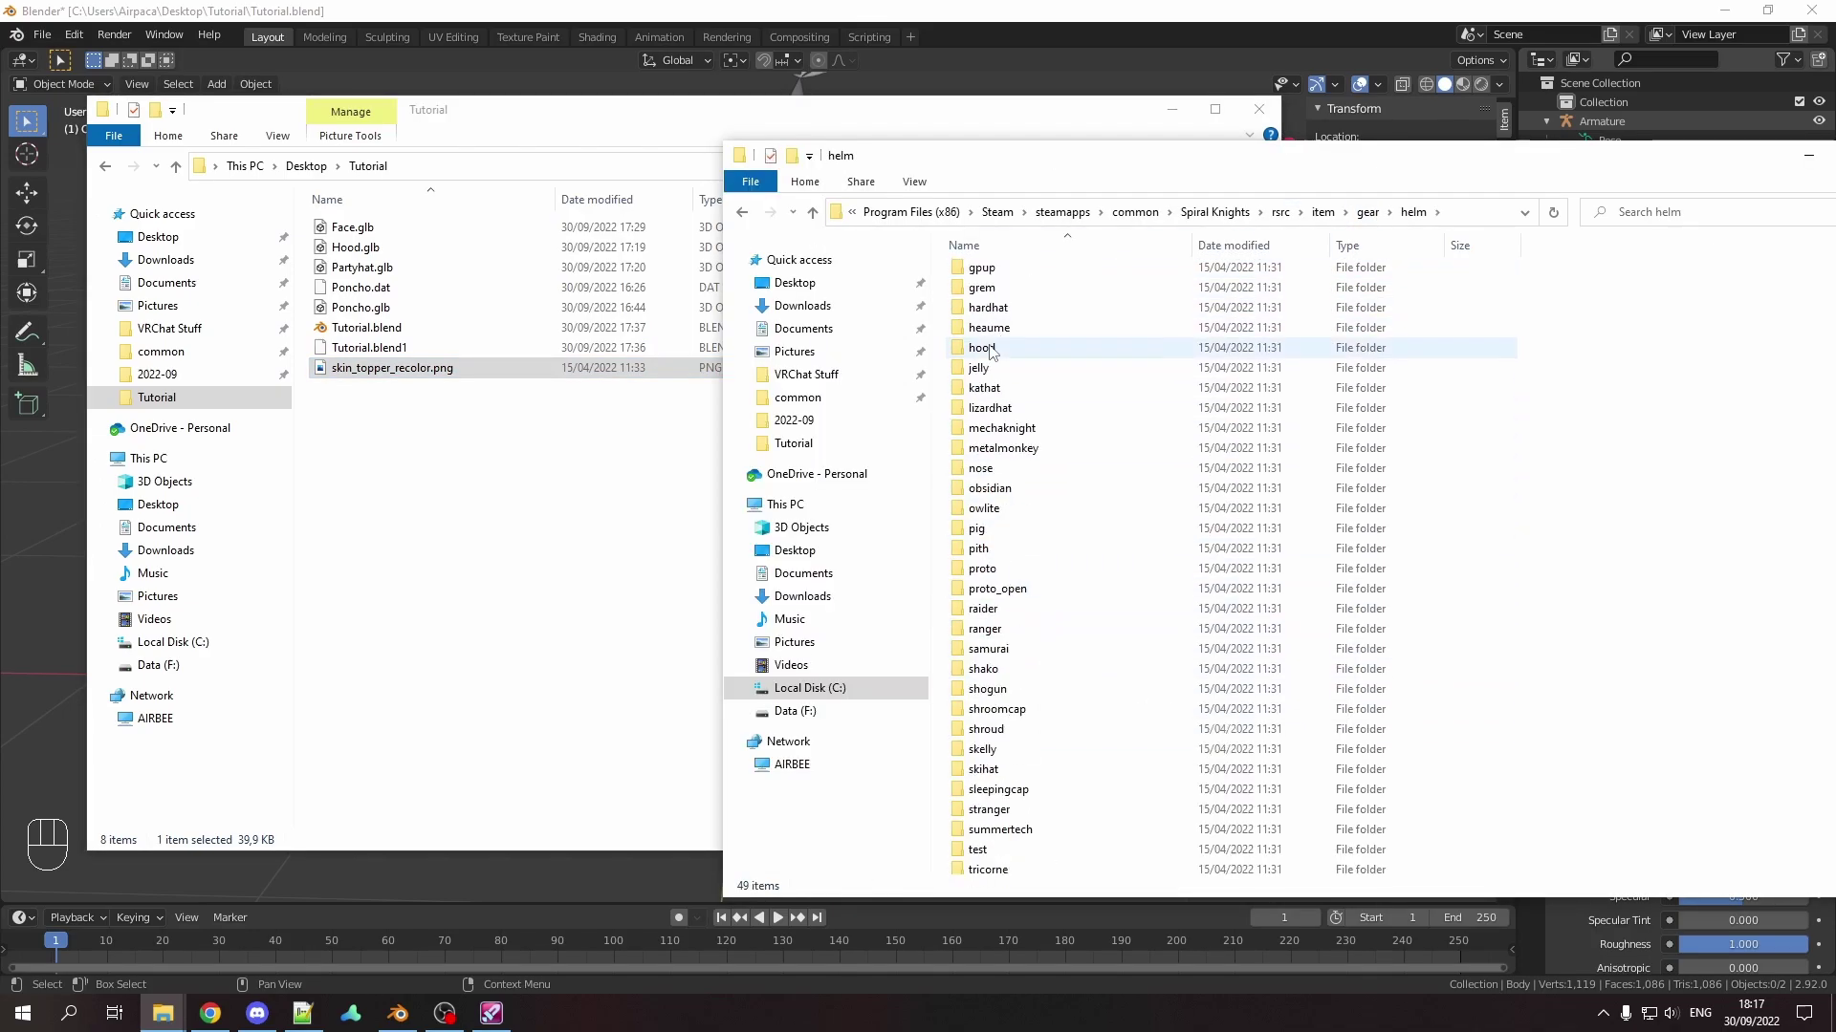
{"action": "double_click", "coordinate": [990, 348]}
{"action": "left_click_drag", "start_coordinate": [1202, 444], "coordinate": [574, 430]}
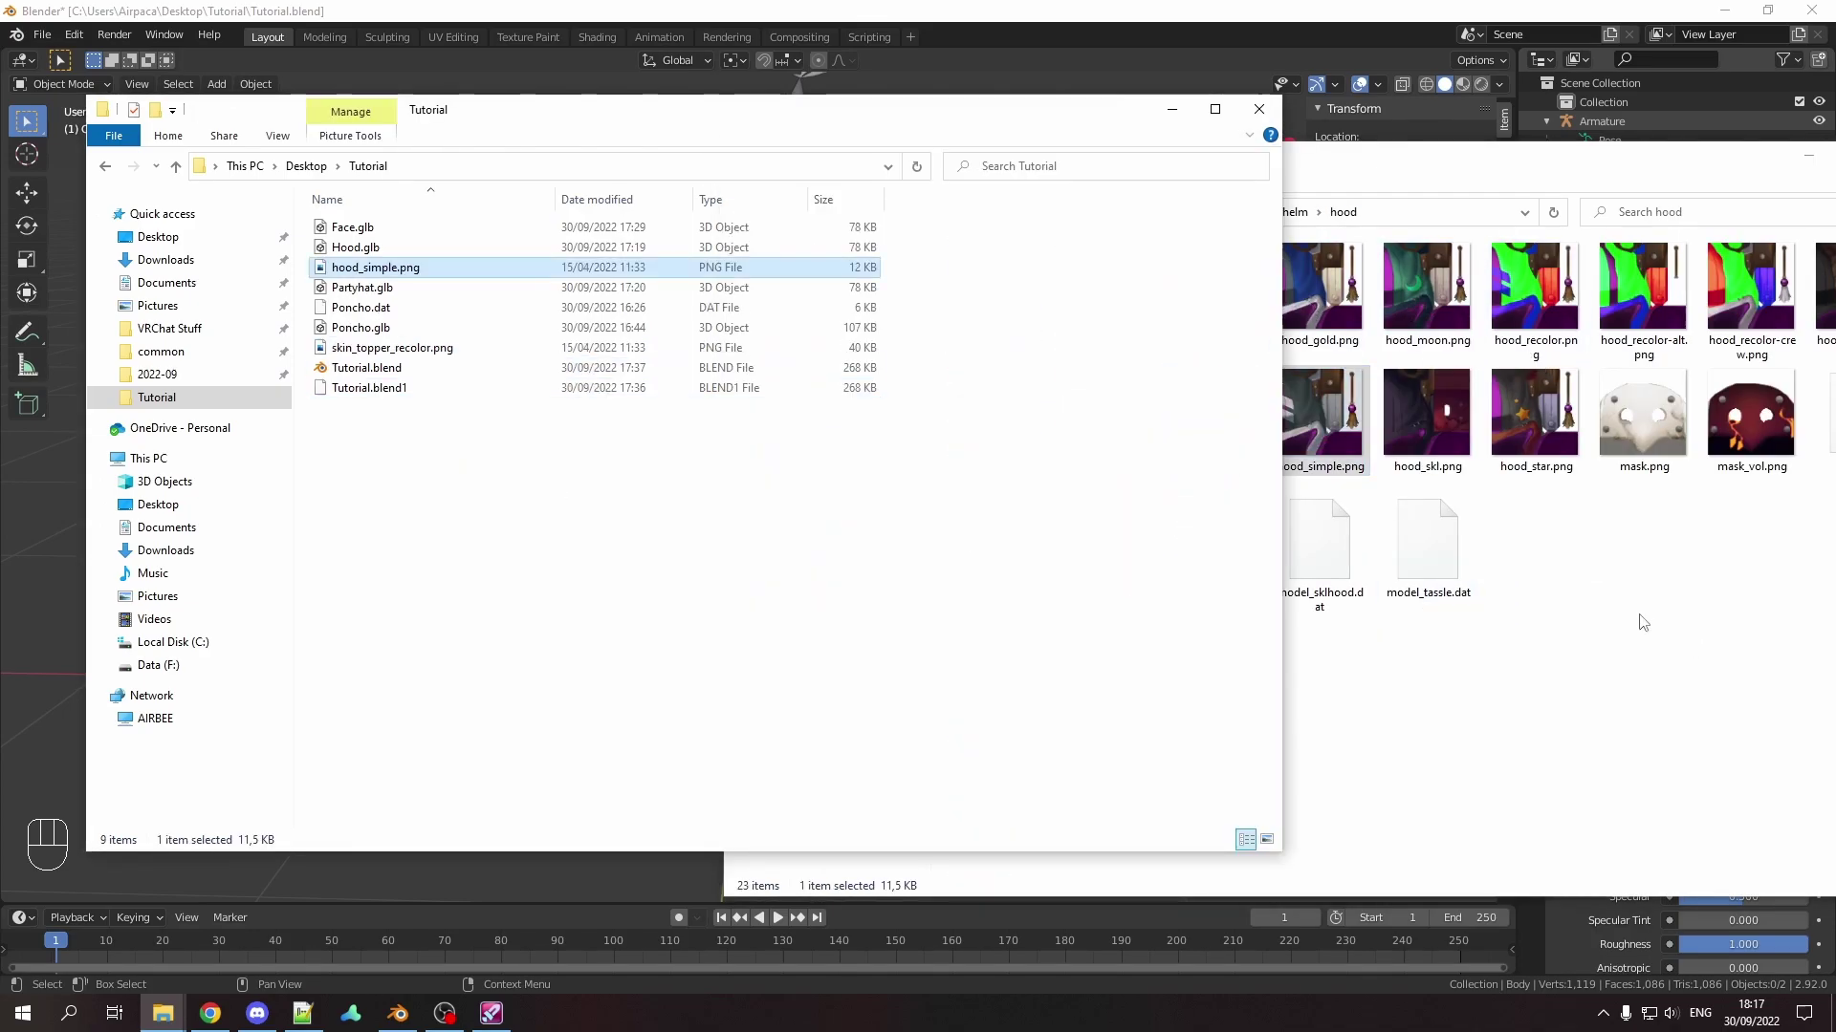
Step: Copy skin_mage-arrow.png from gear/armor/poncho into the Tutorial folder
{"action": "left_click", "coordinate": [1297, 211]}
{"action": "double_click", "coordinate": [1004, 338]}
{"action": "double_click", "coordinate": [989, 660]}
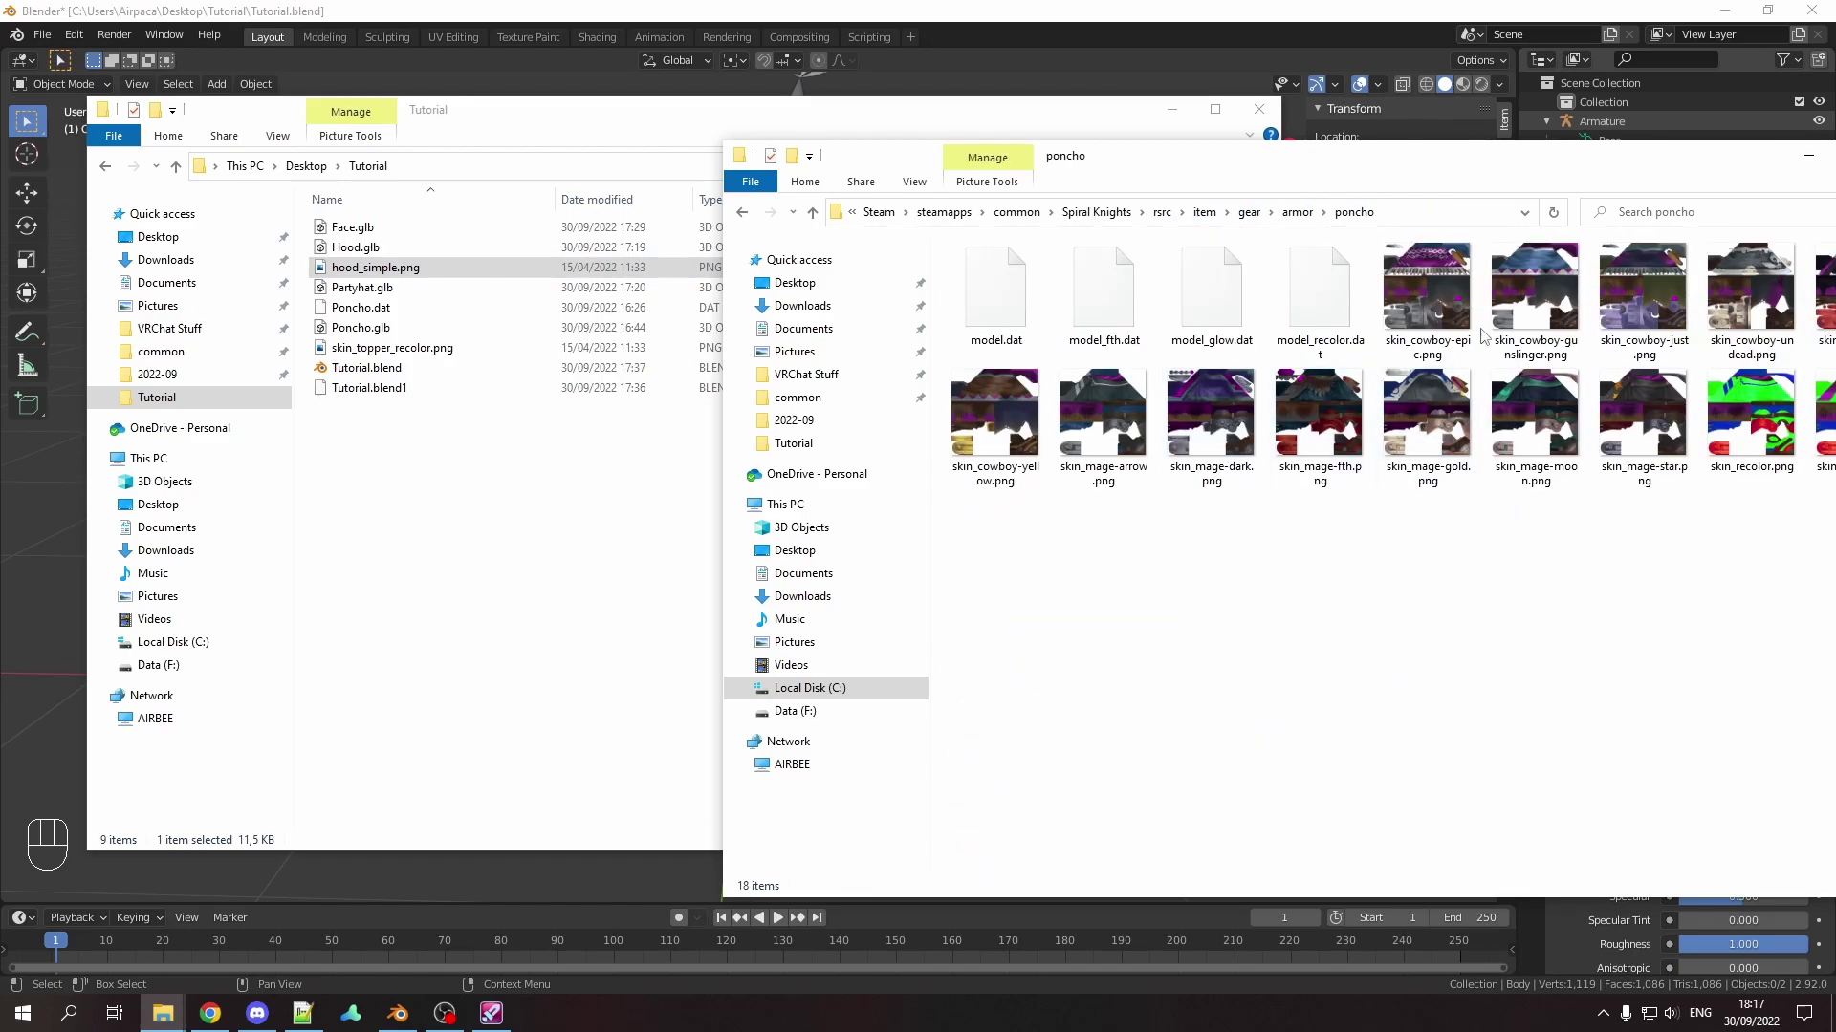
{"action": "left_click_drag", "start_coordinate": [1588, 160], "coordinate": [1485, 166]}
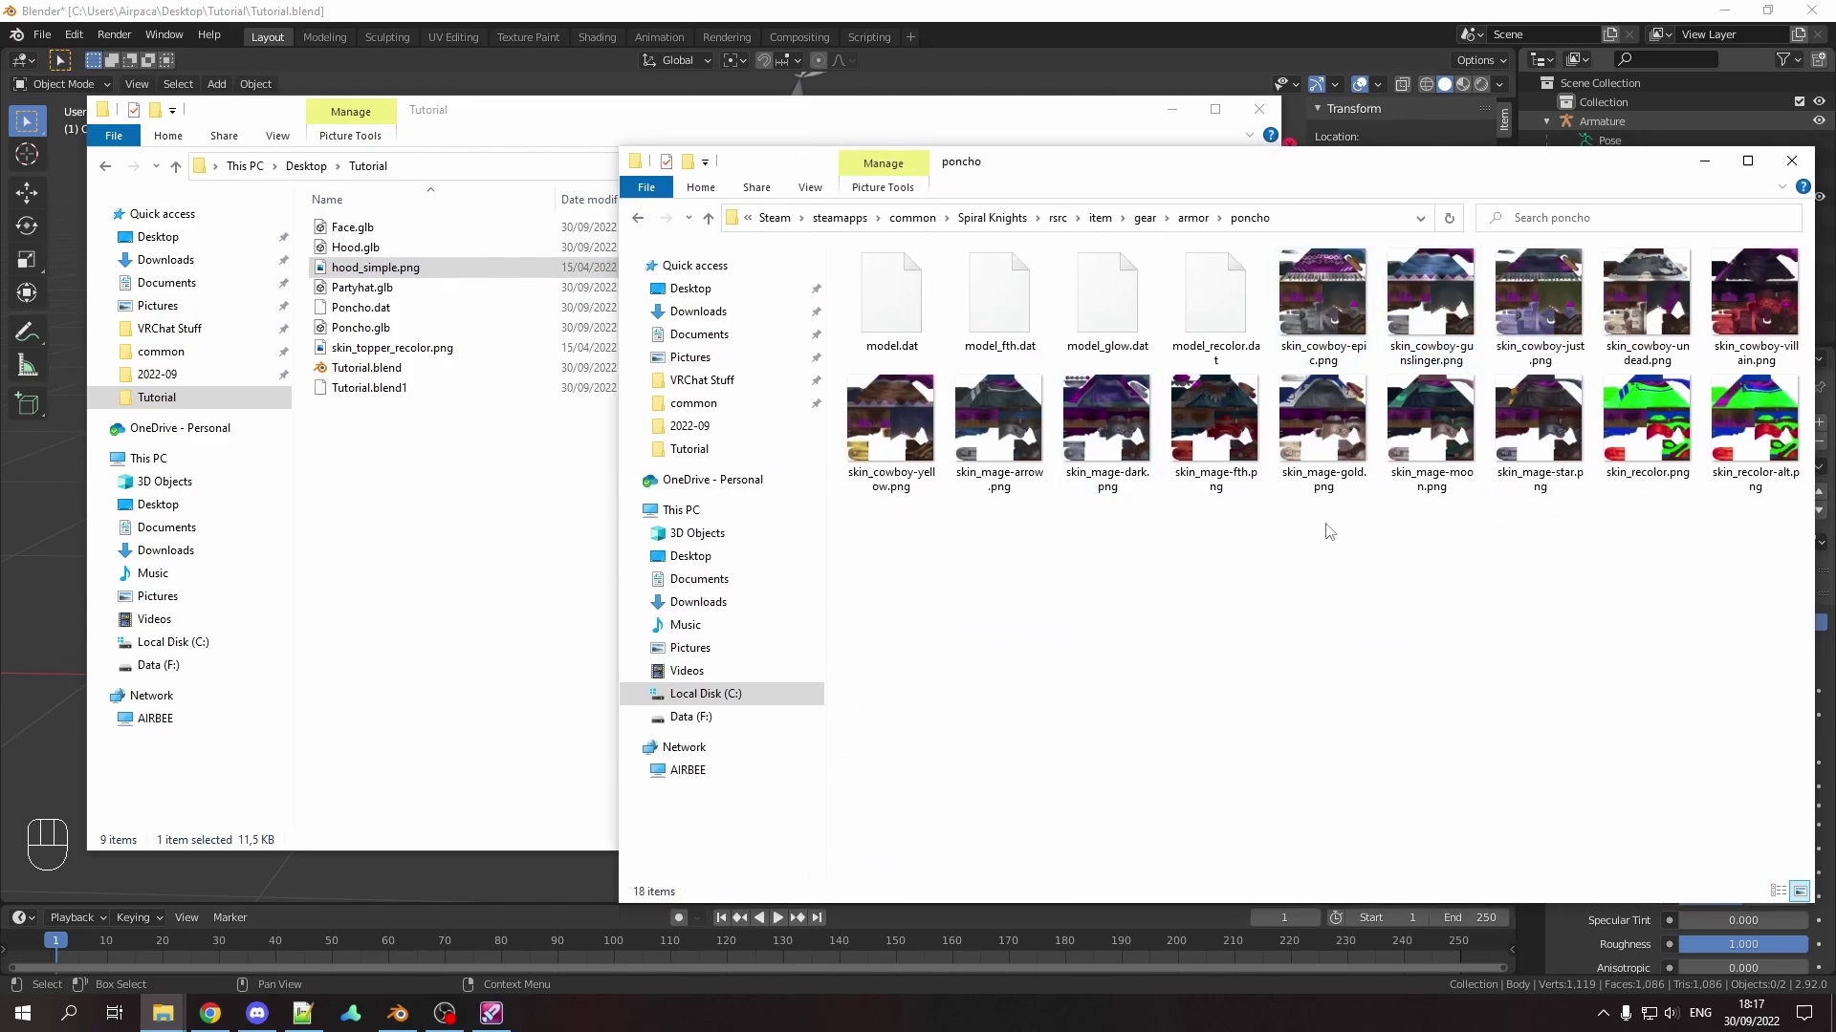
{"action": "left_click_drag", "start_coordinate": [999, 431], "coordinate": [431, 460]}
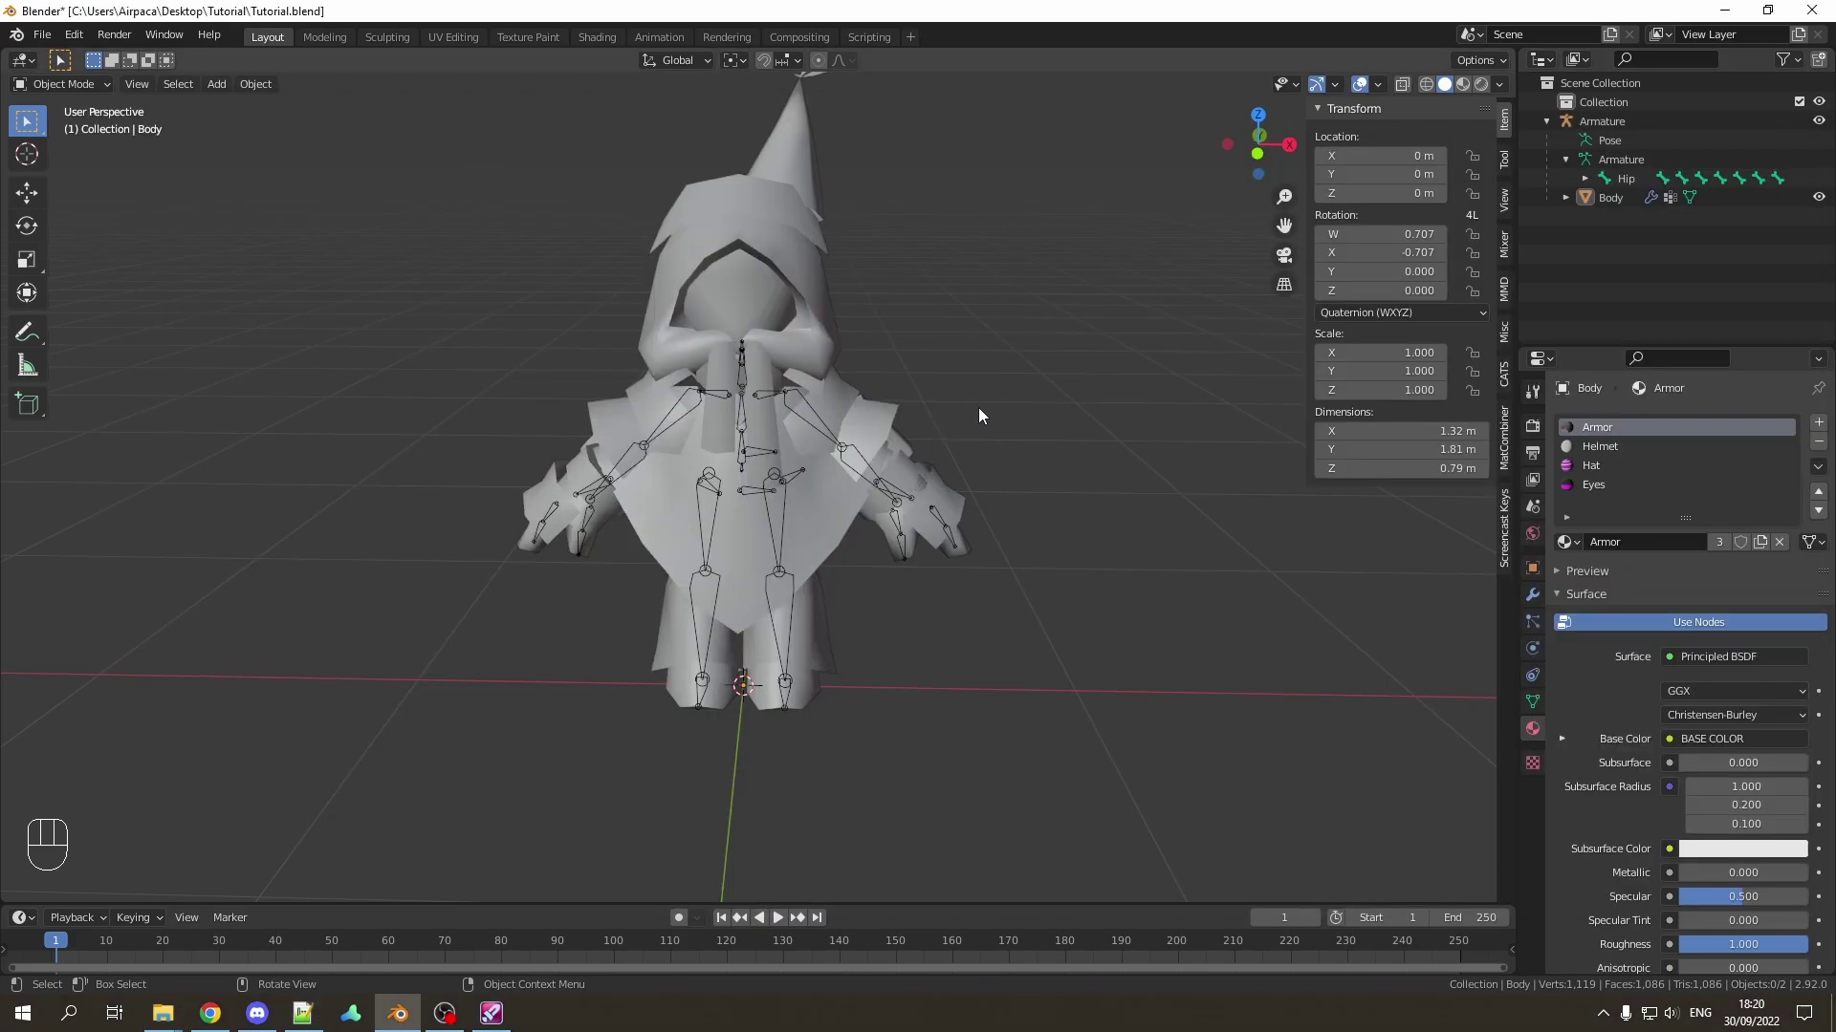
Step: Set viewport shading to flat lighting with image textures shown
{"action": "left_click", "coordinate": [1502, 87]}
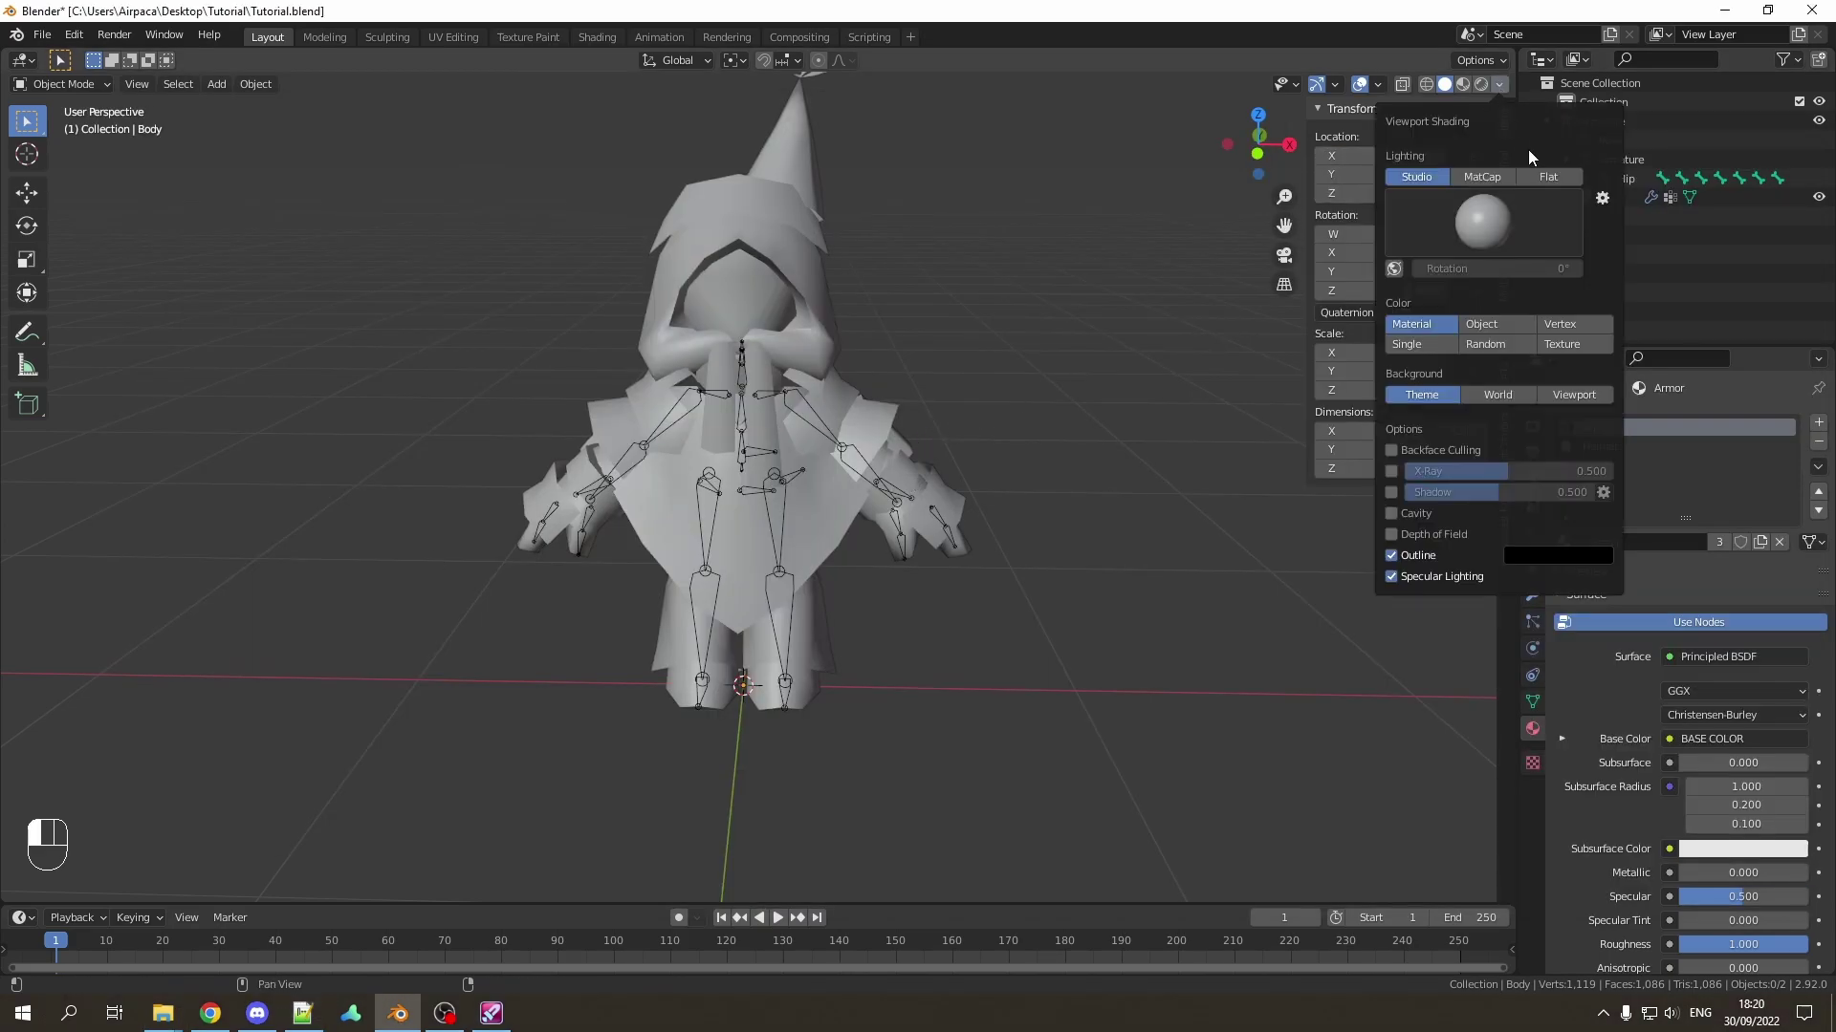
{"action": "left_click", "coordinate": [1549, 177]}
{"action": "left_click", "coordinate": [1564, 253]}
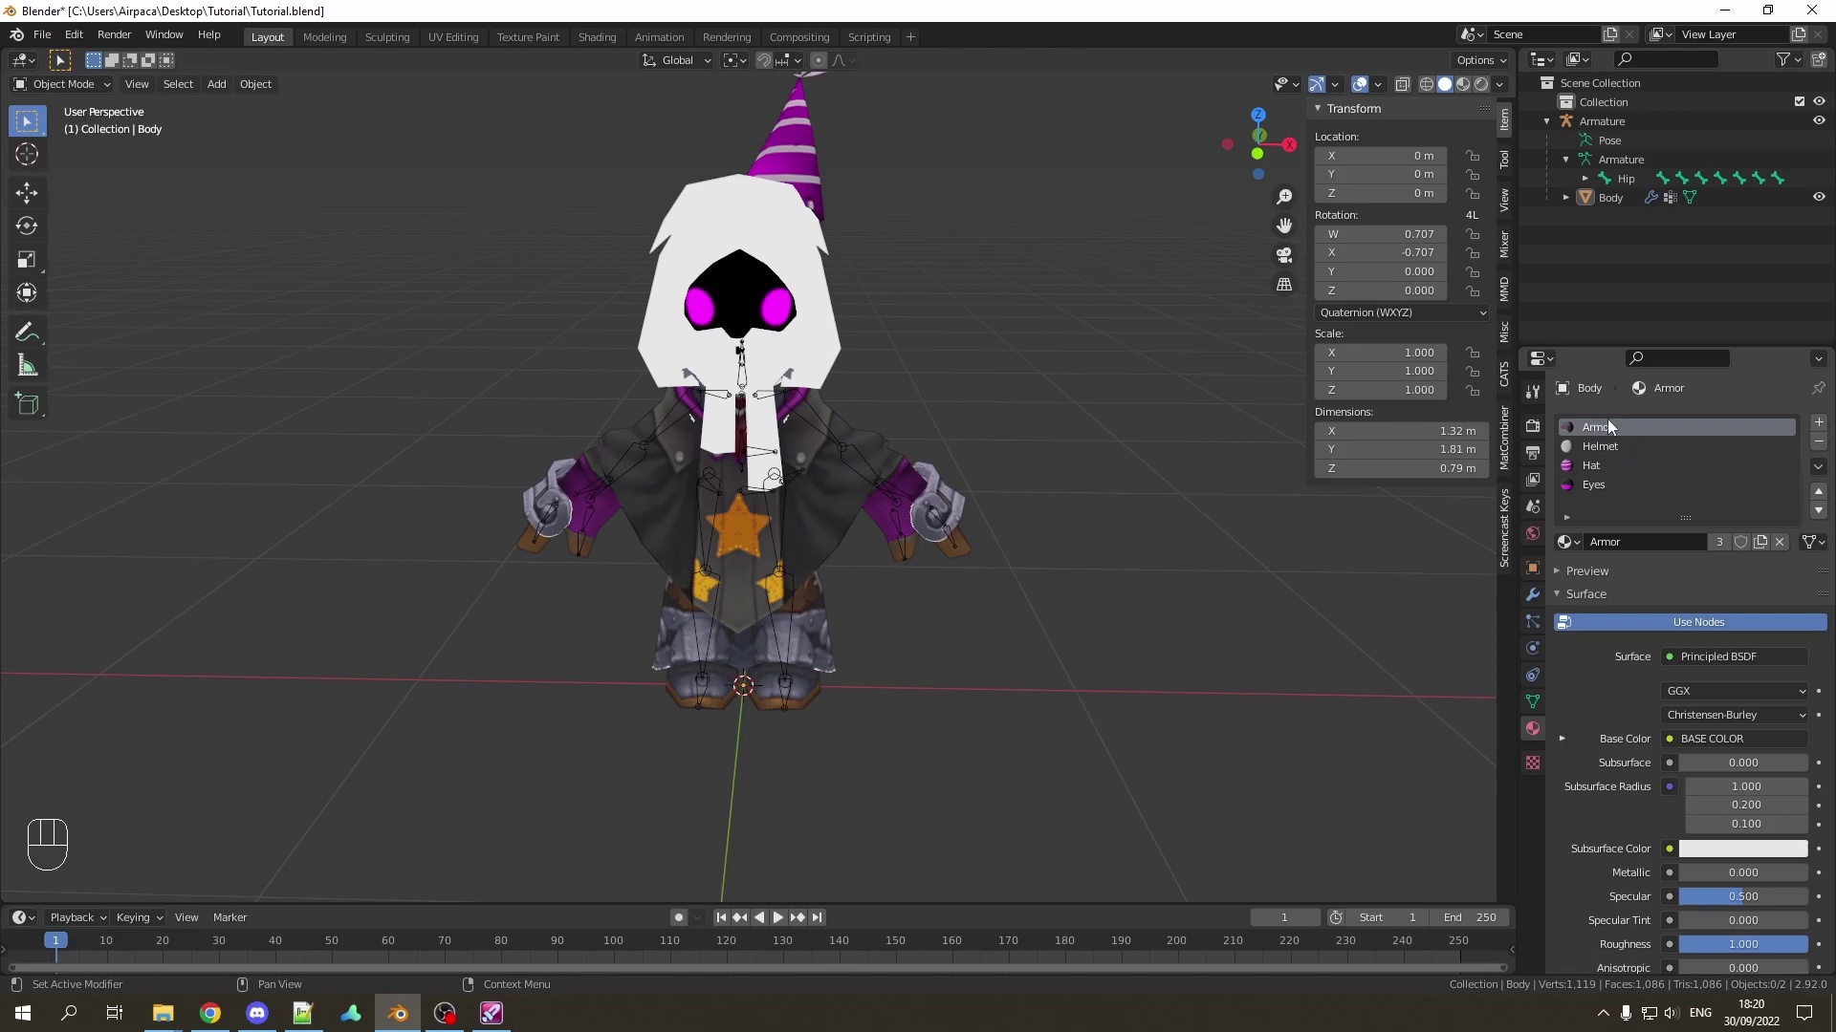
Step: Replace the Armor material's texture with skin_mage-arrow.png
{"action": "left_click", "coordinate": [1562, 739]}
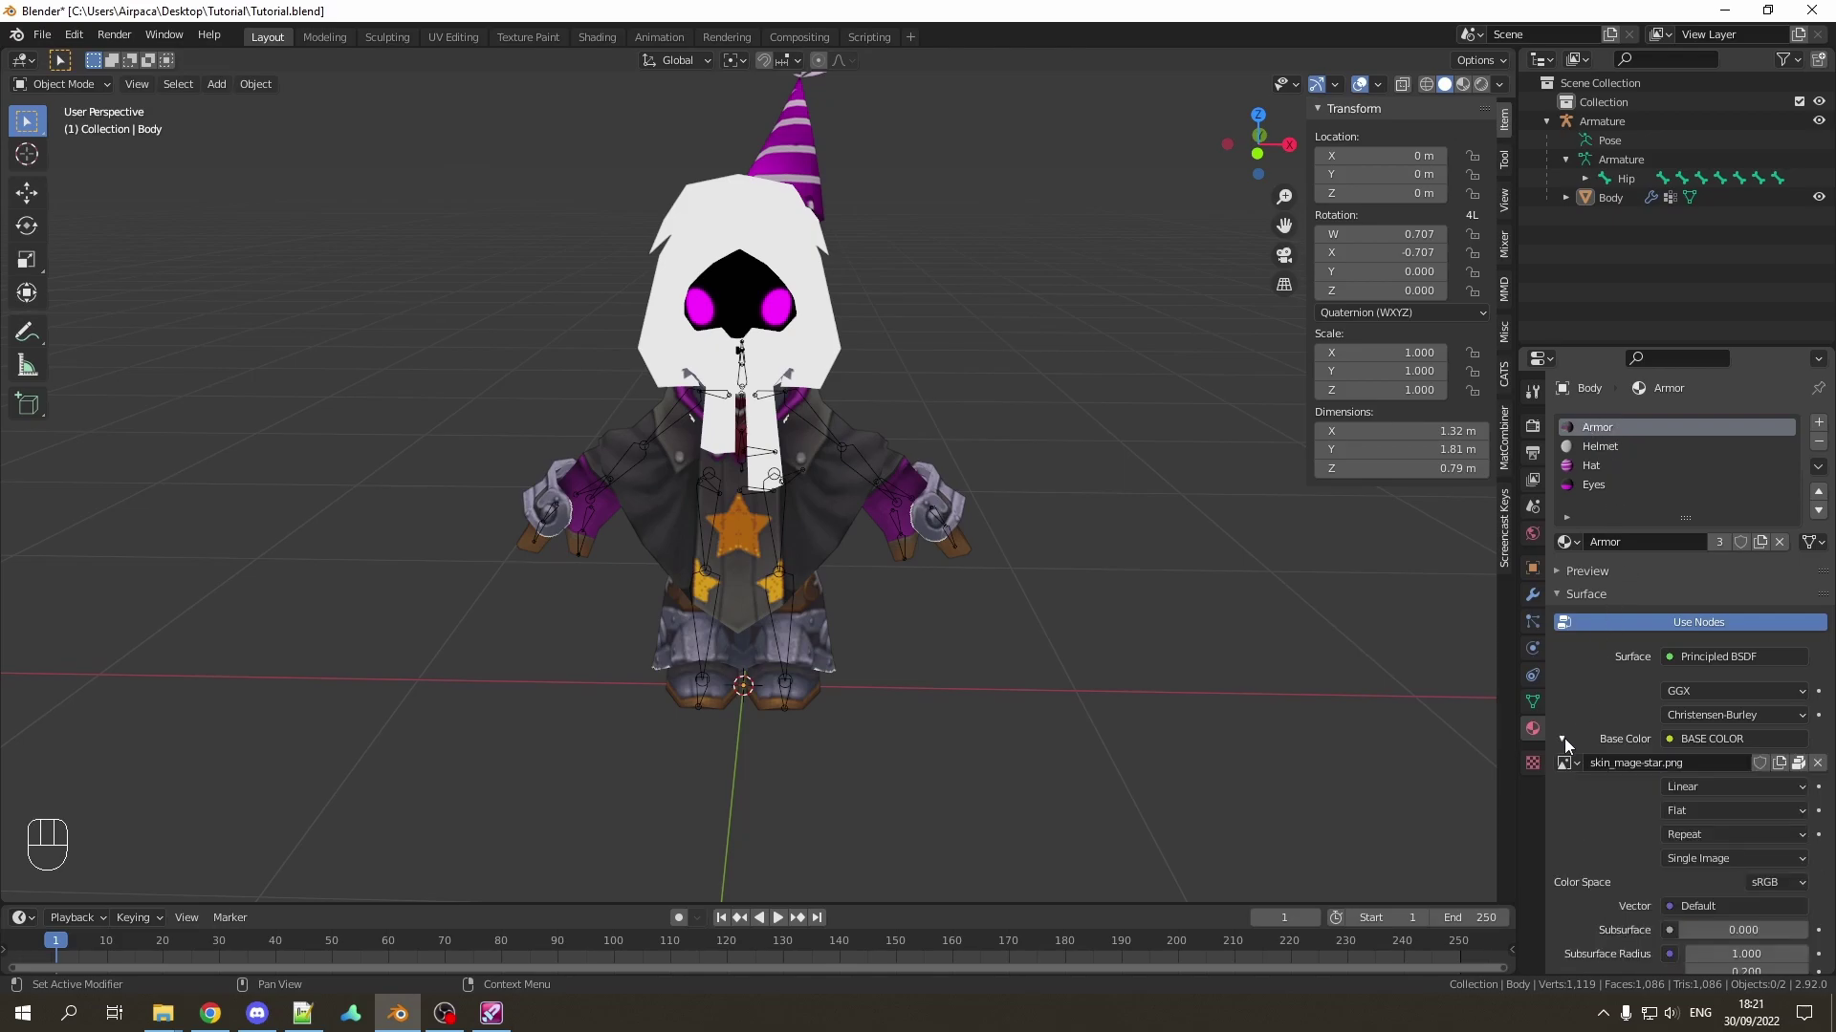
{"action": "left_click", "coordinate": [1821, 764]}
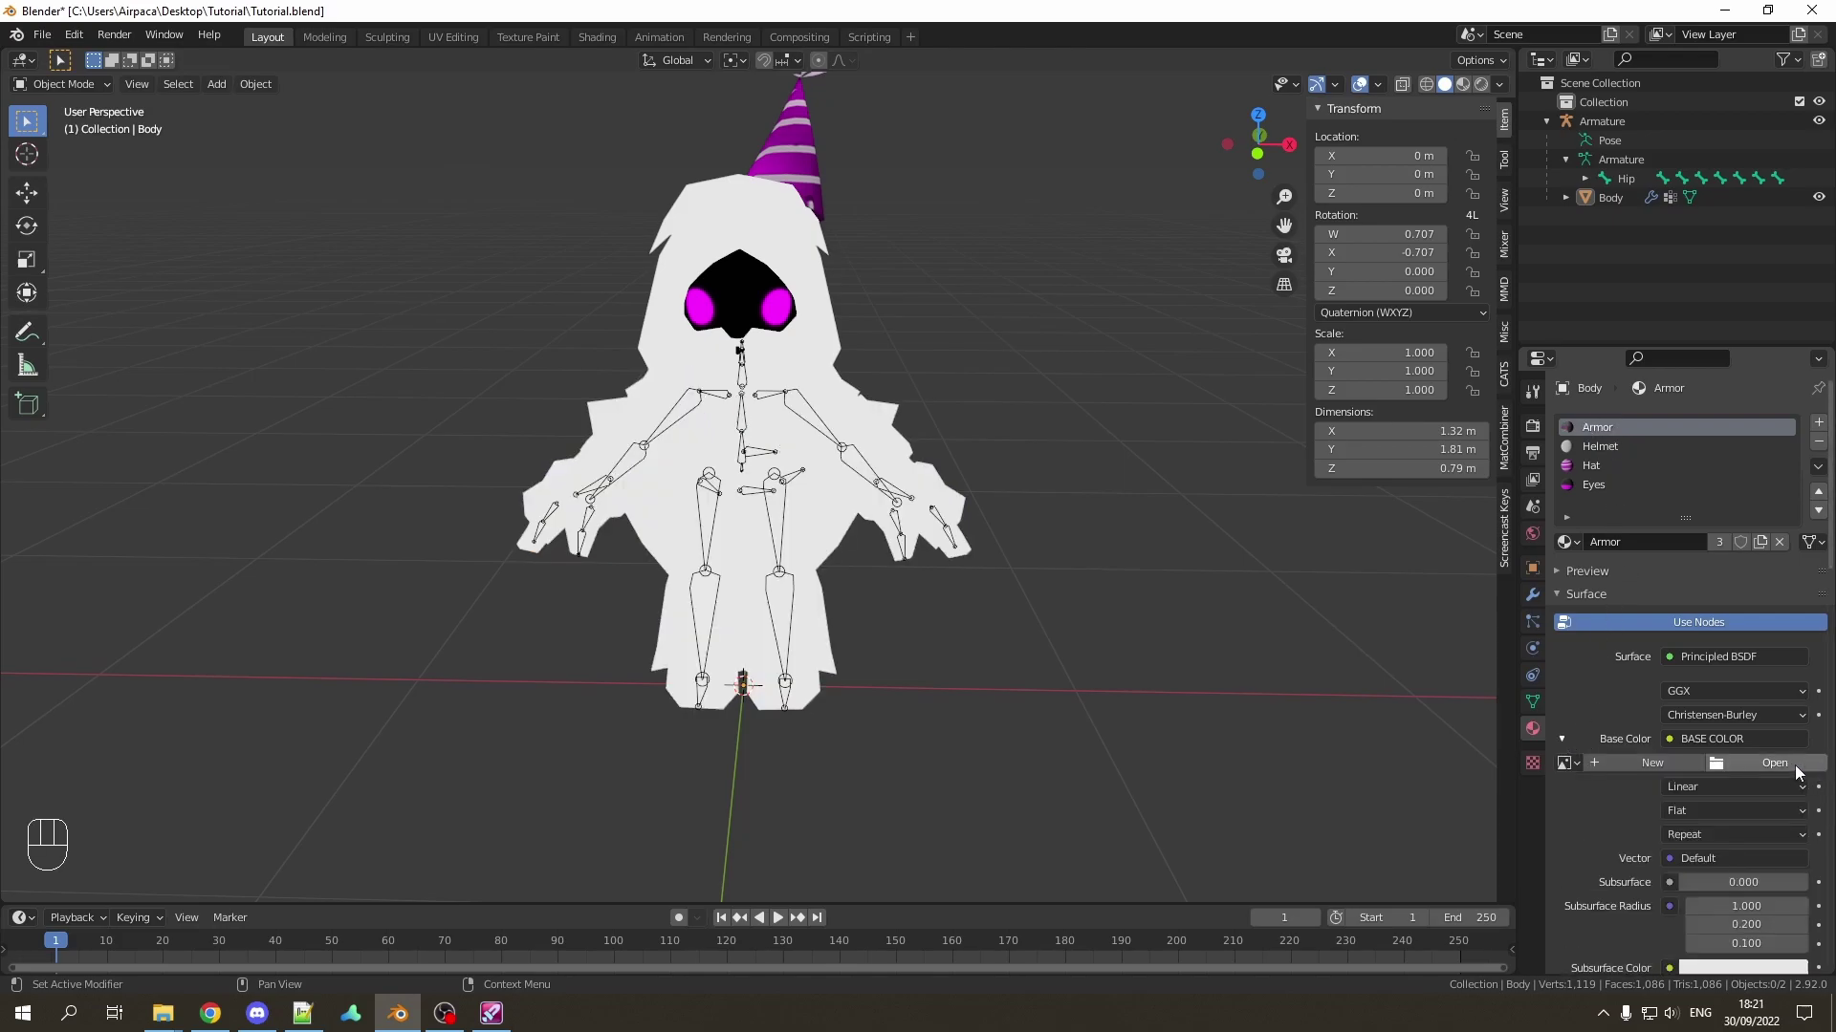
{"action": "left_click", "coordinate": [1781, 761]}
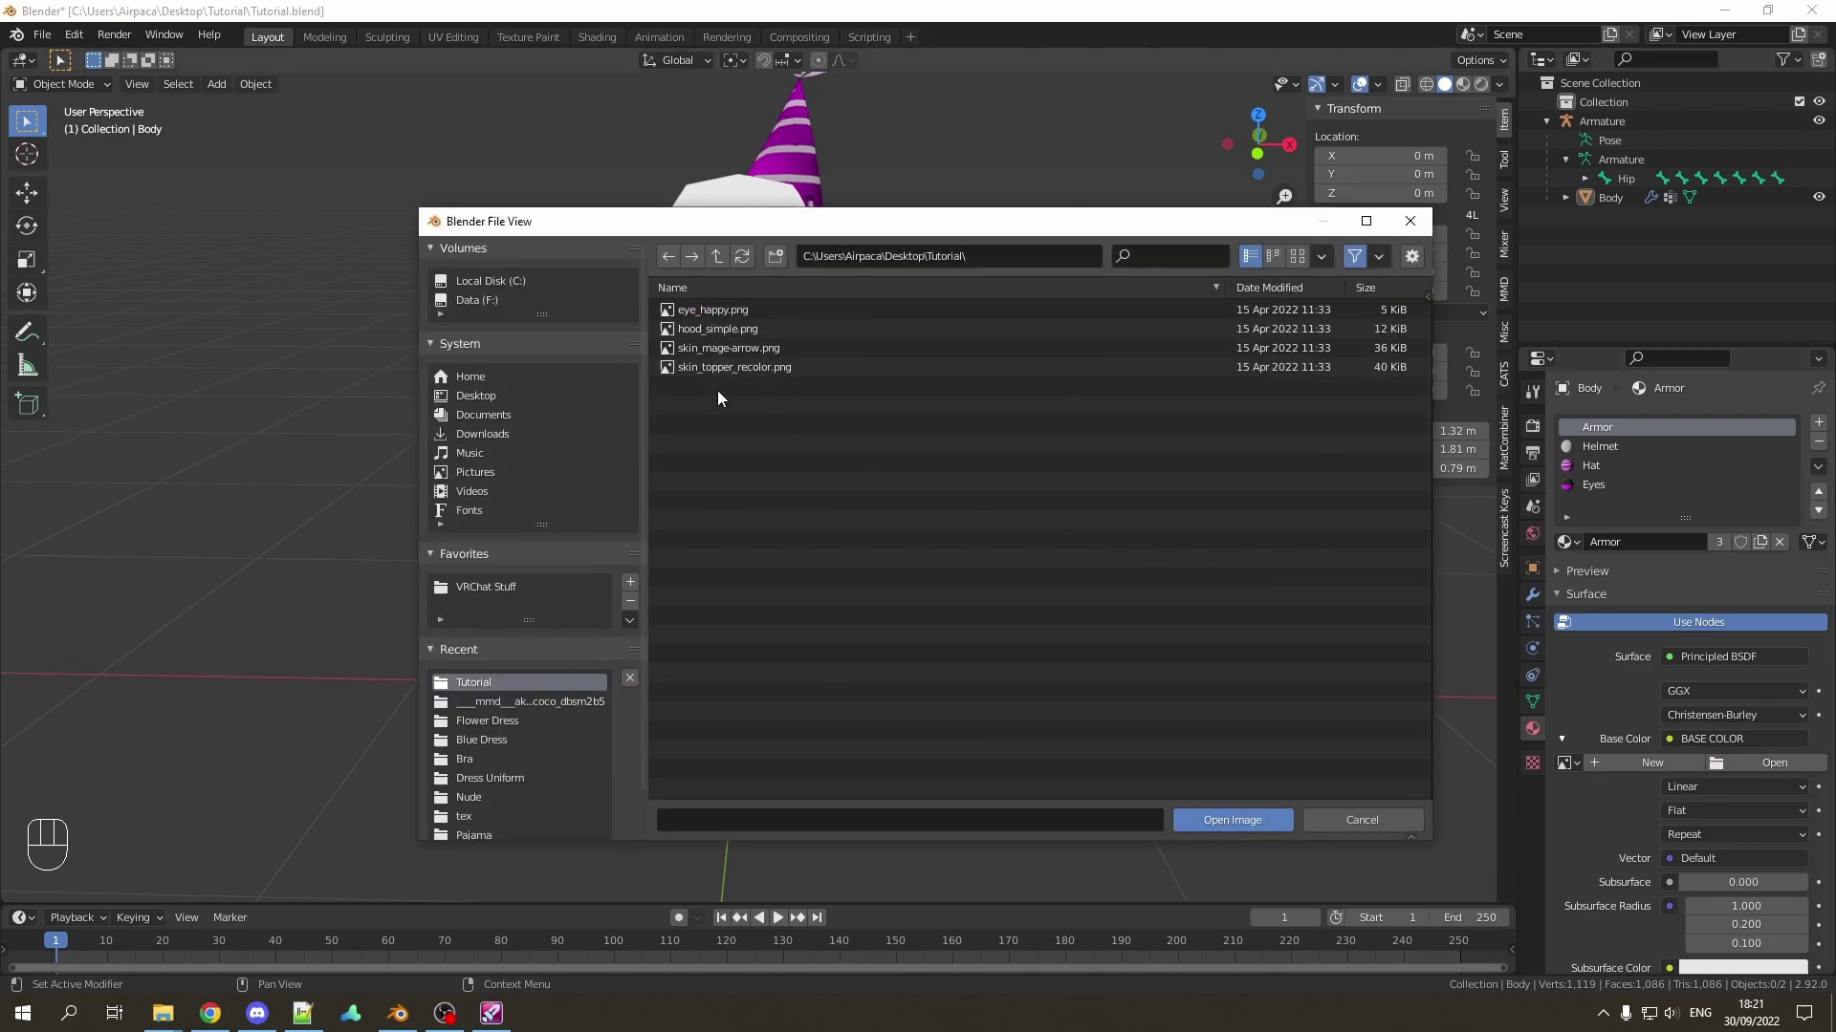
{"action": "double_click", "coordinate": [723, 348]}
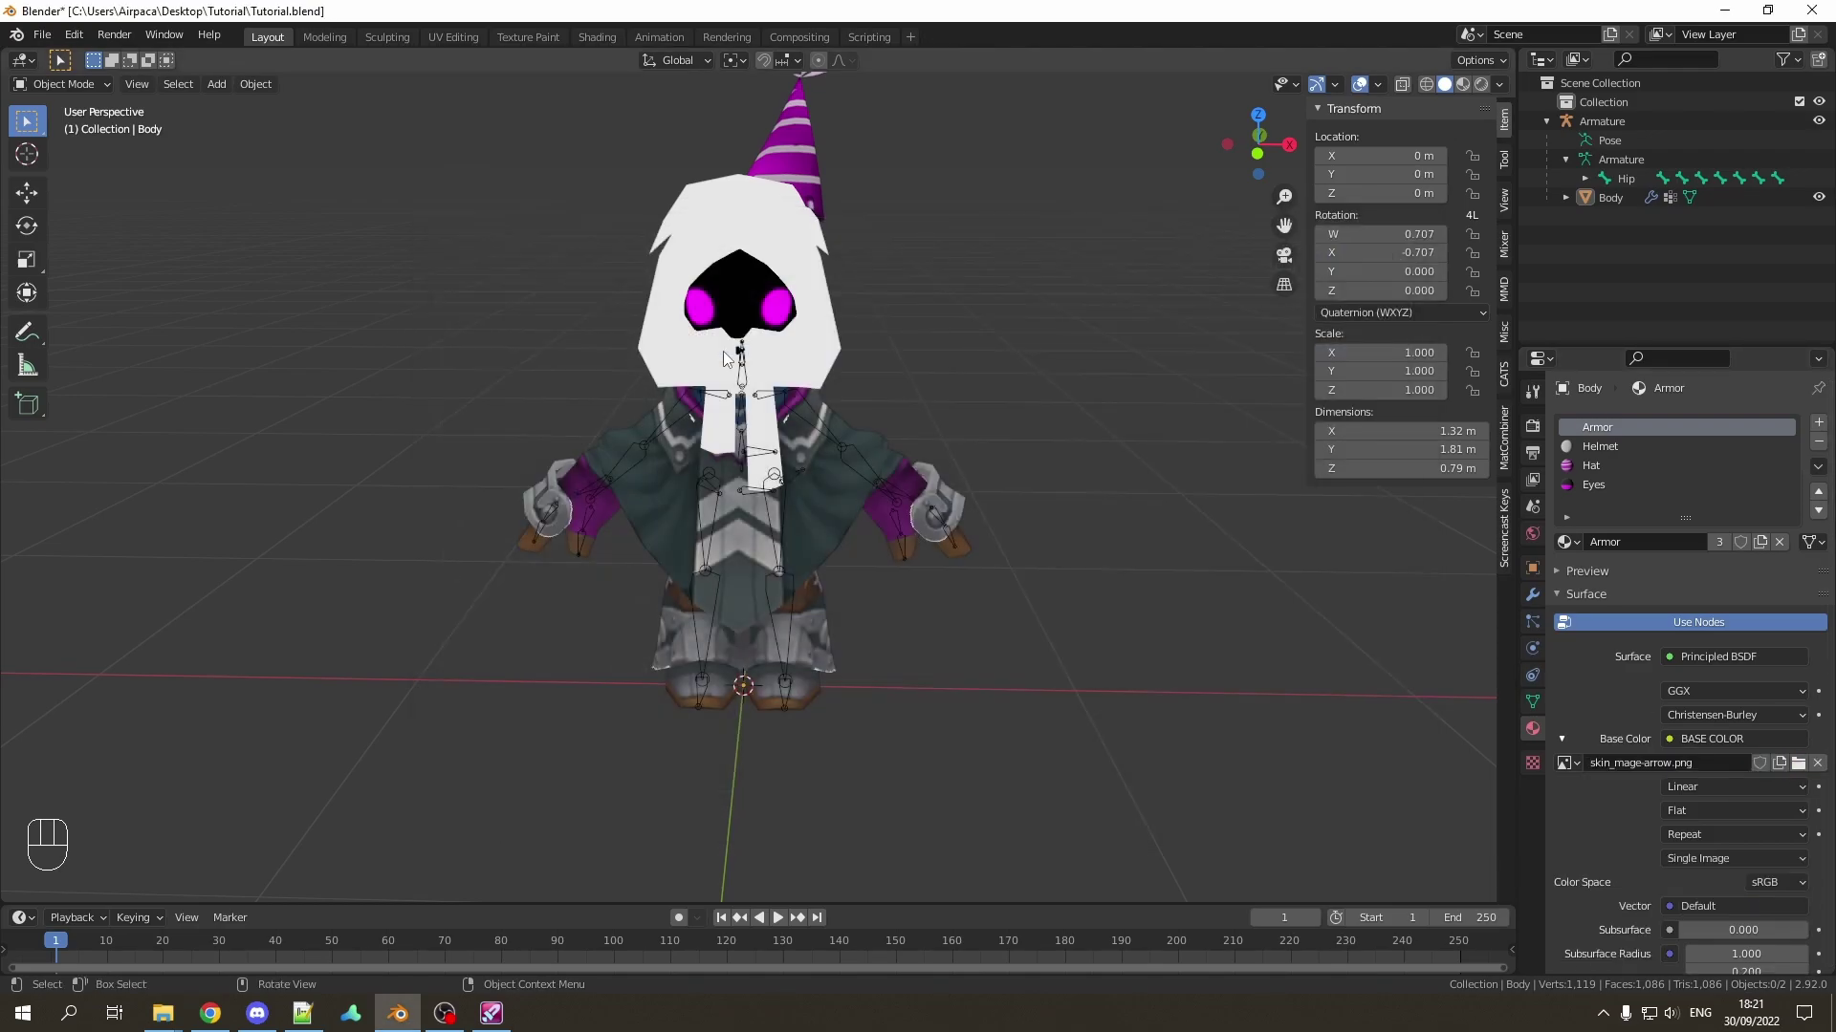
Step: Drive the Helmet material's base colour from a loaded image texture file
{"action": "left_click", "coordinate": [1607, 447]}
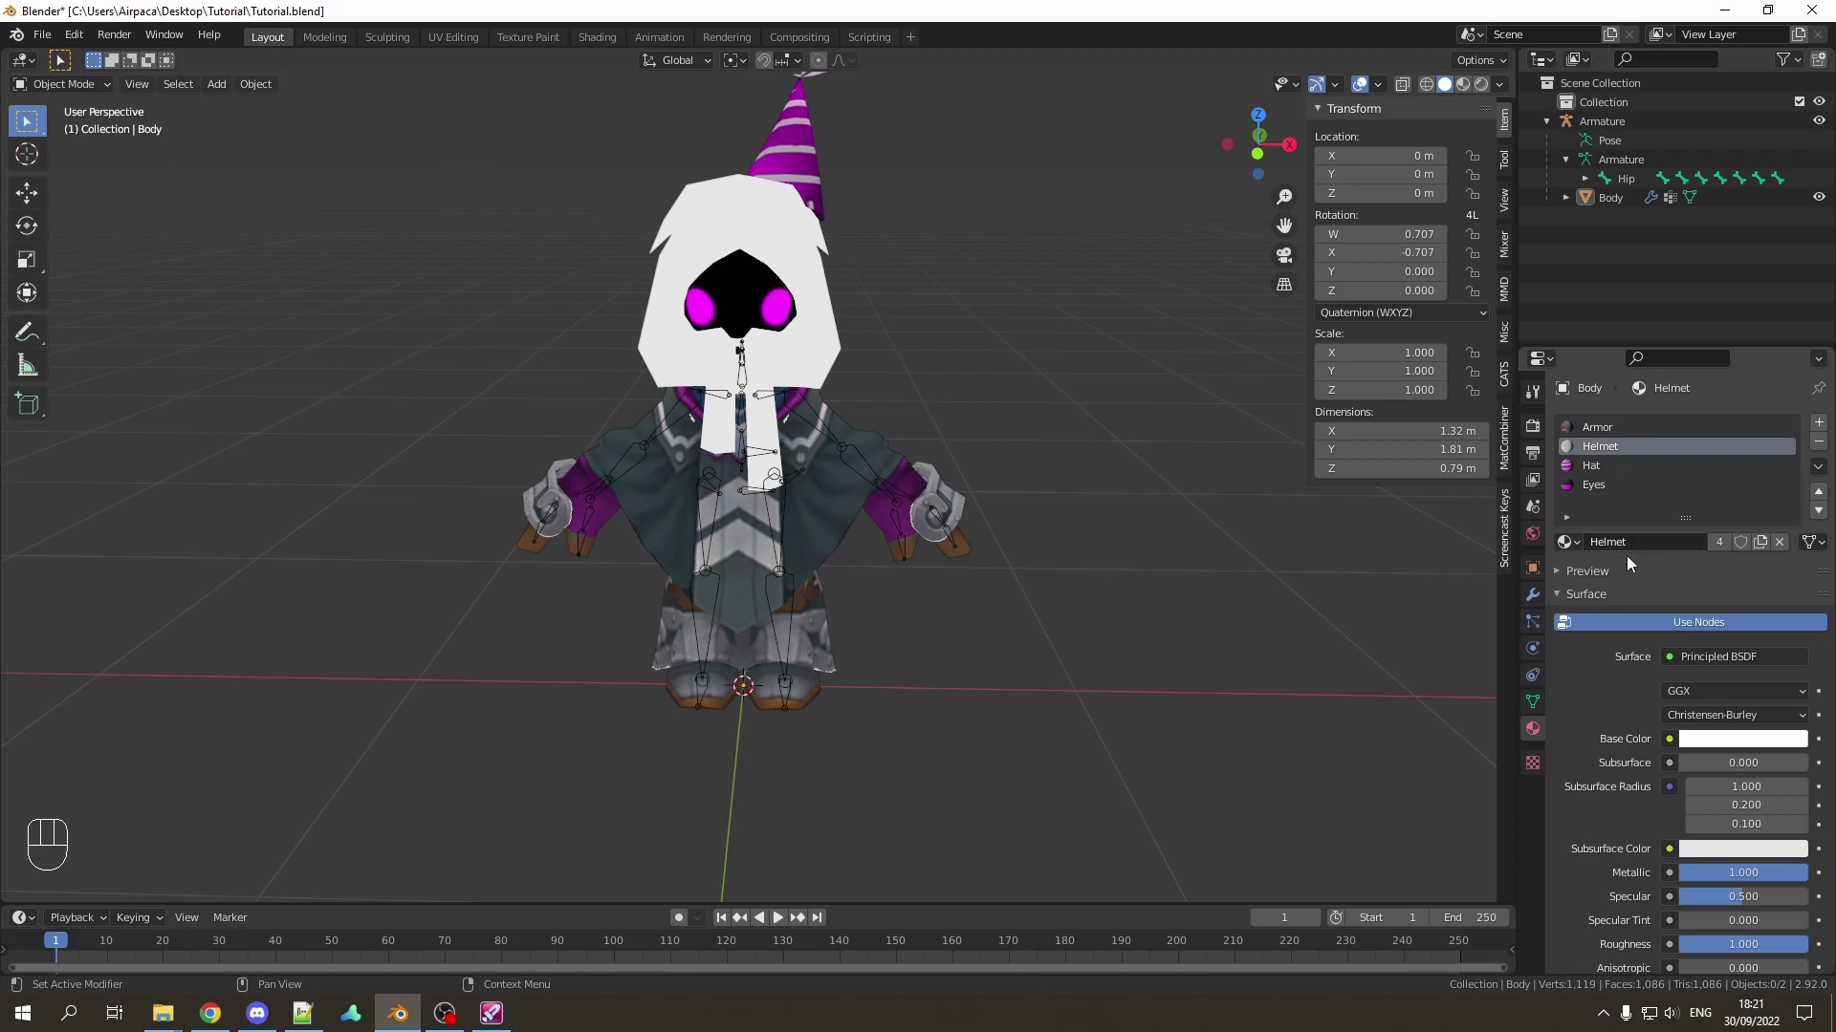
{"action": "left_click", "coordinate": [1668, 739]}
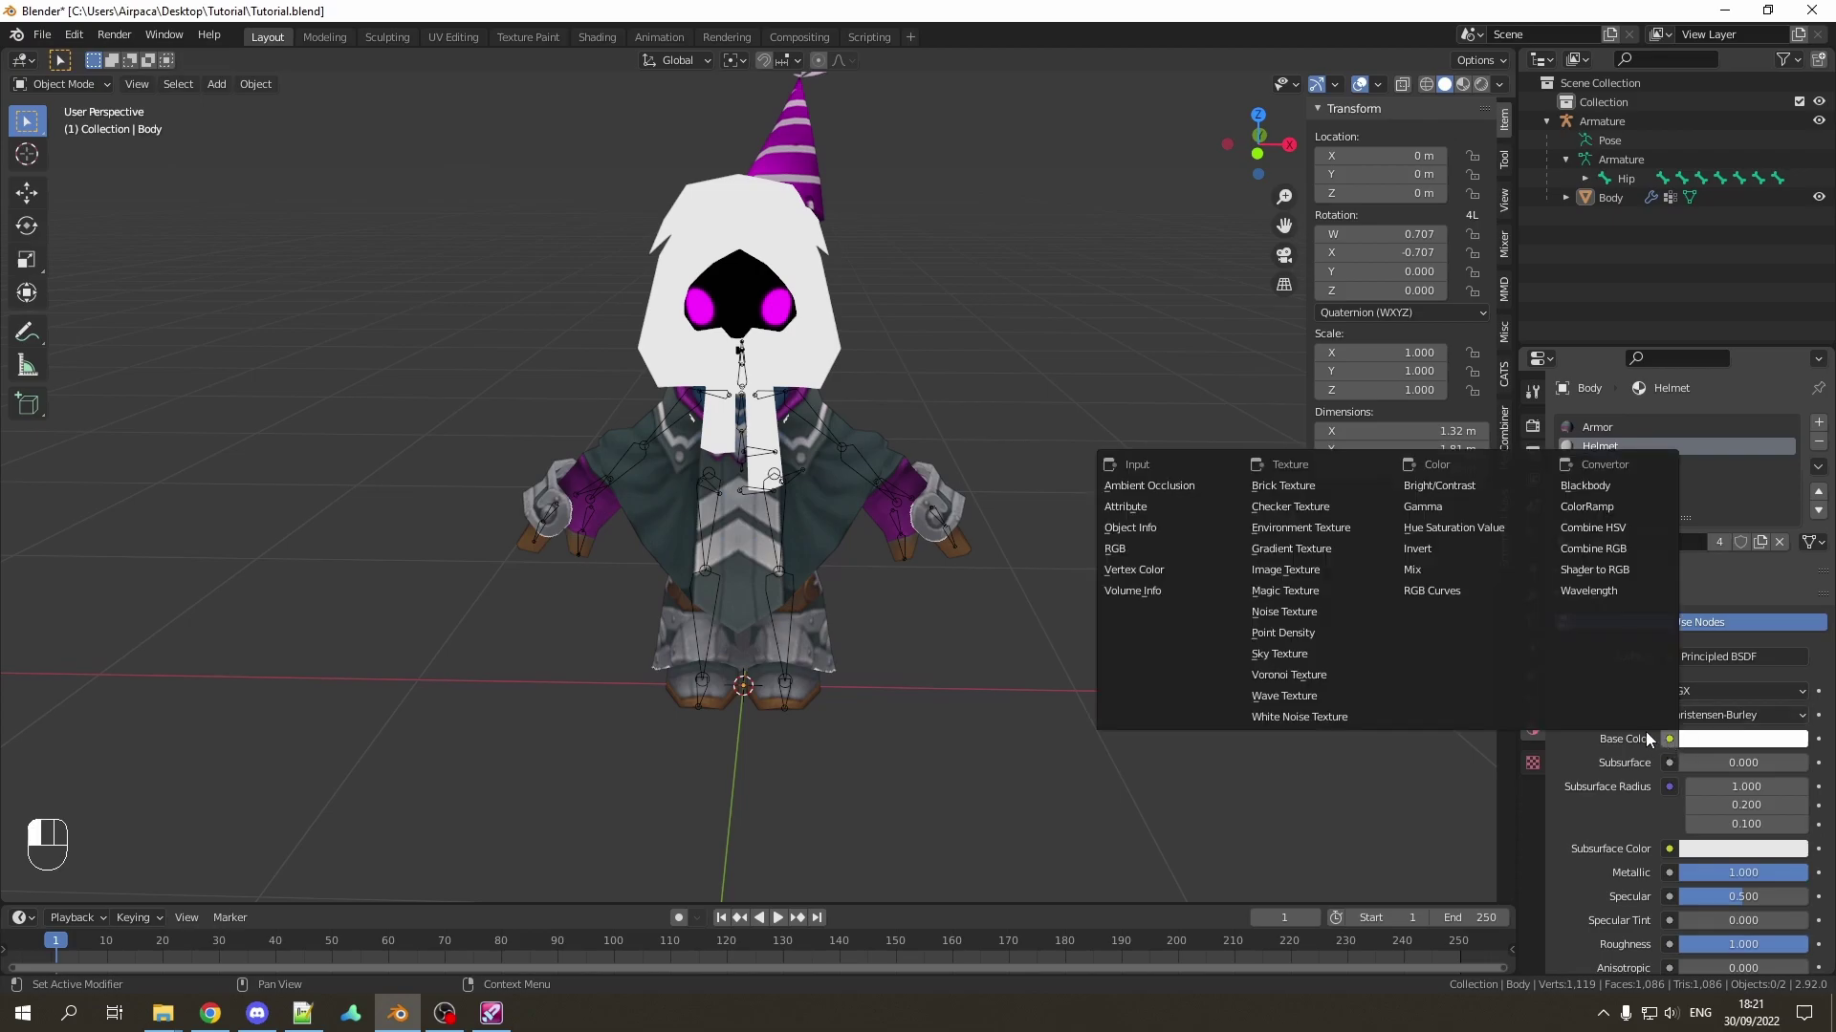
{"action": "left_click", "coordinate": [1312, 570]}
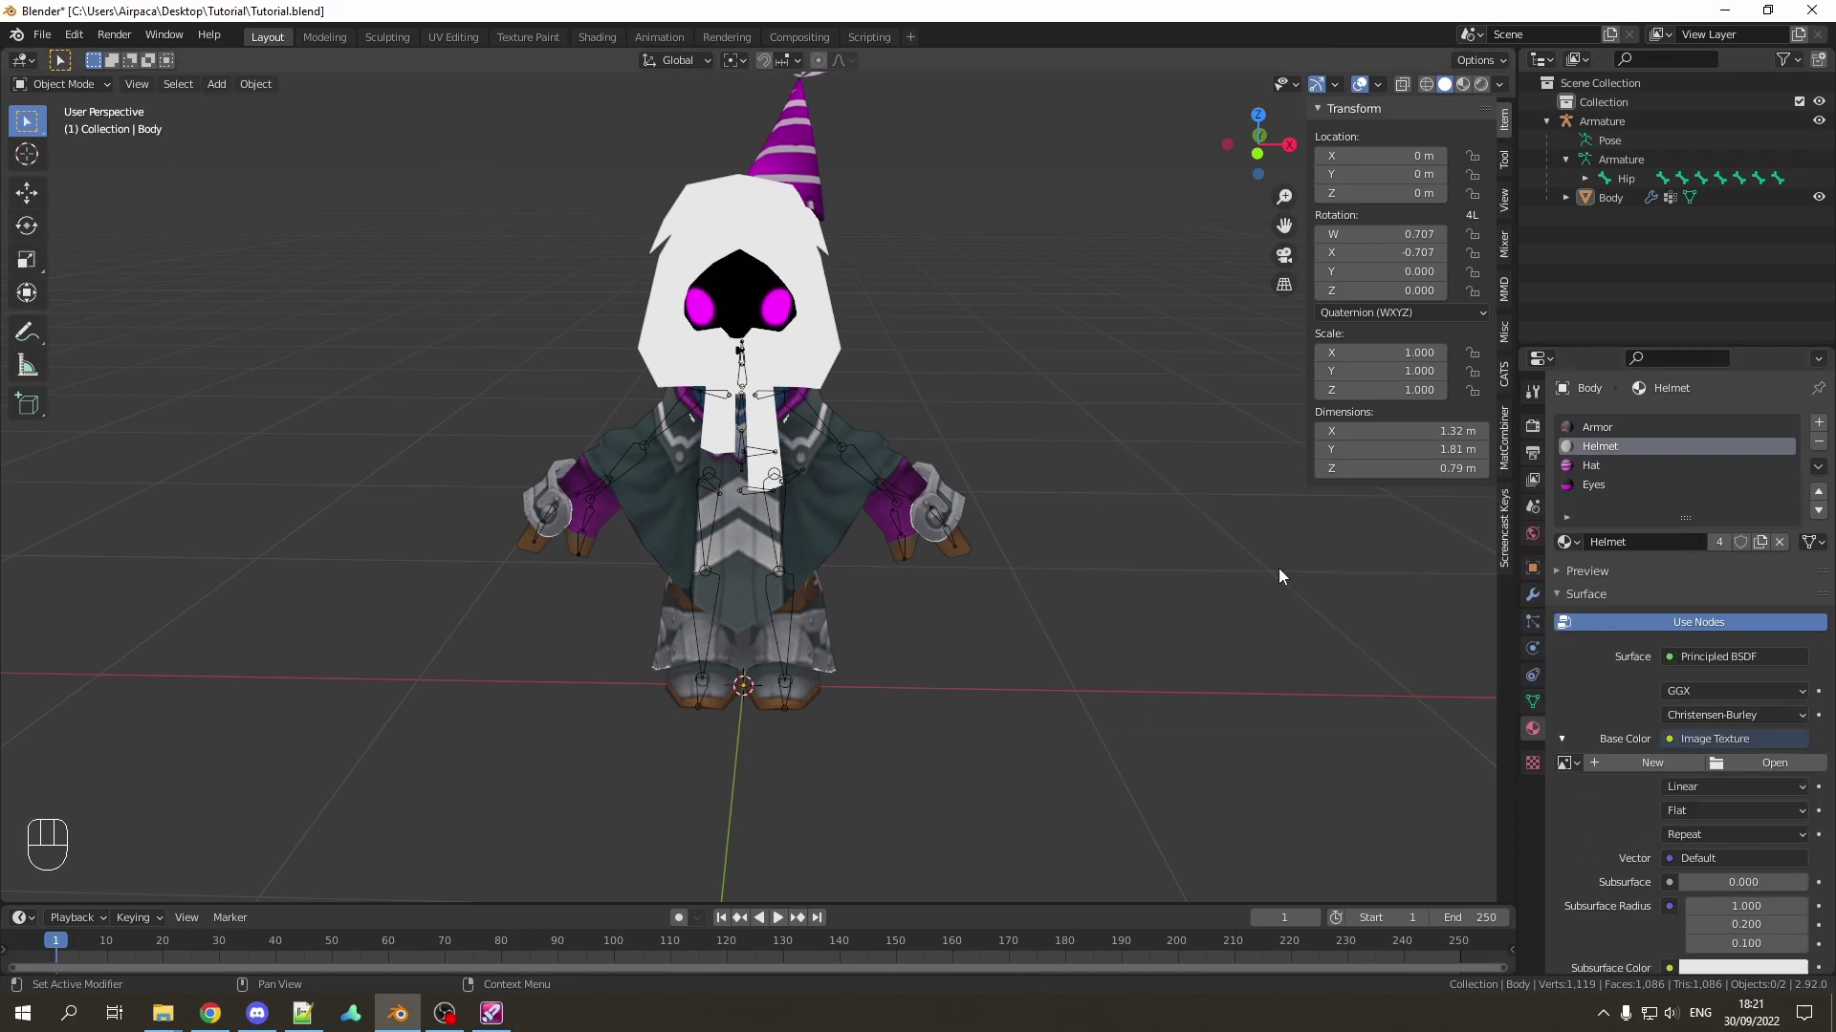
{"action": "left_click", "coordinate": [1749, 761]}
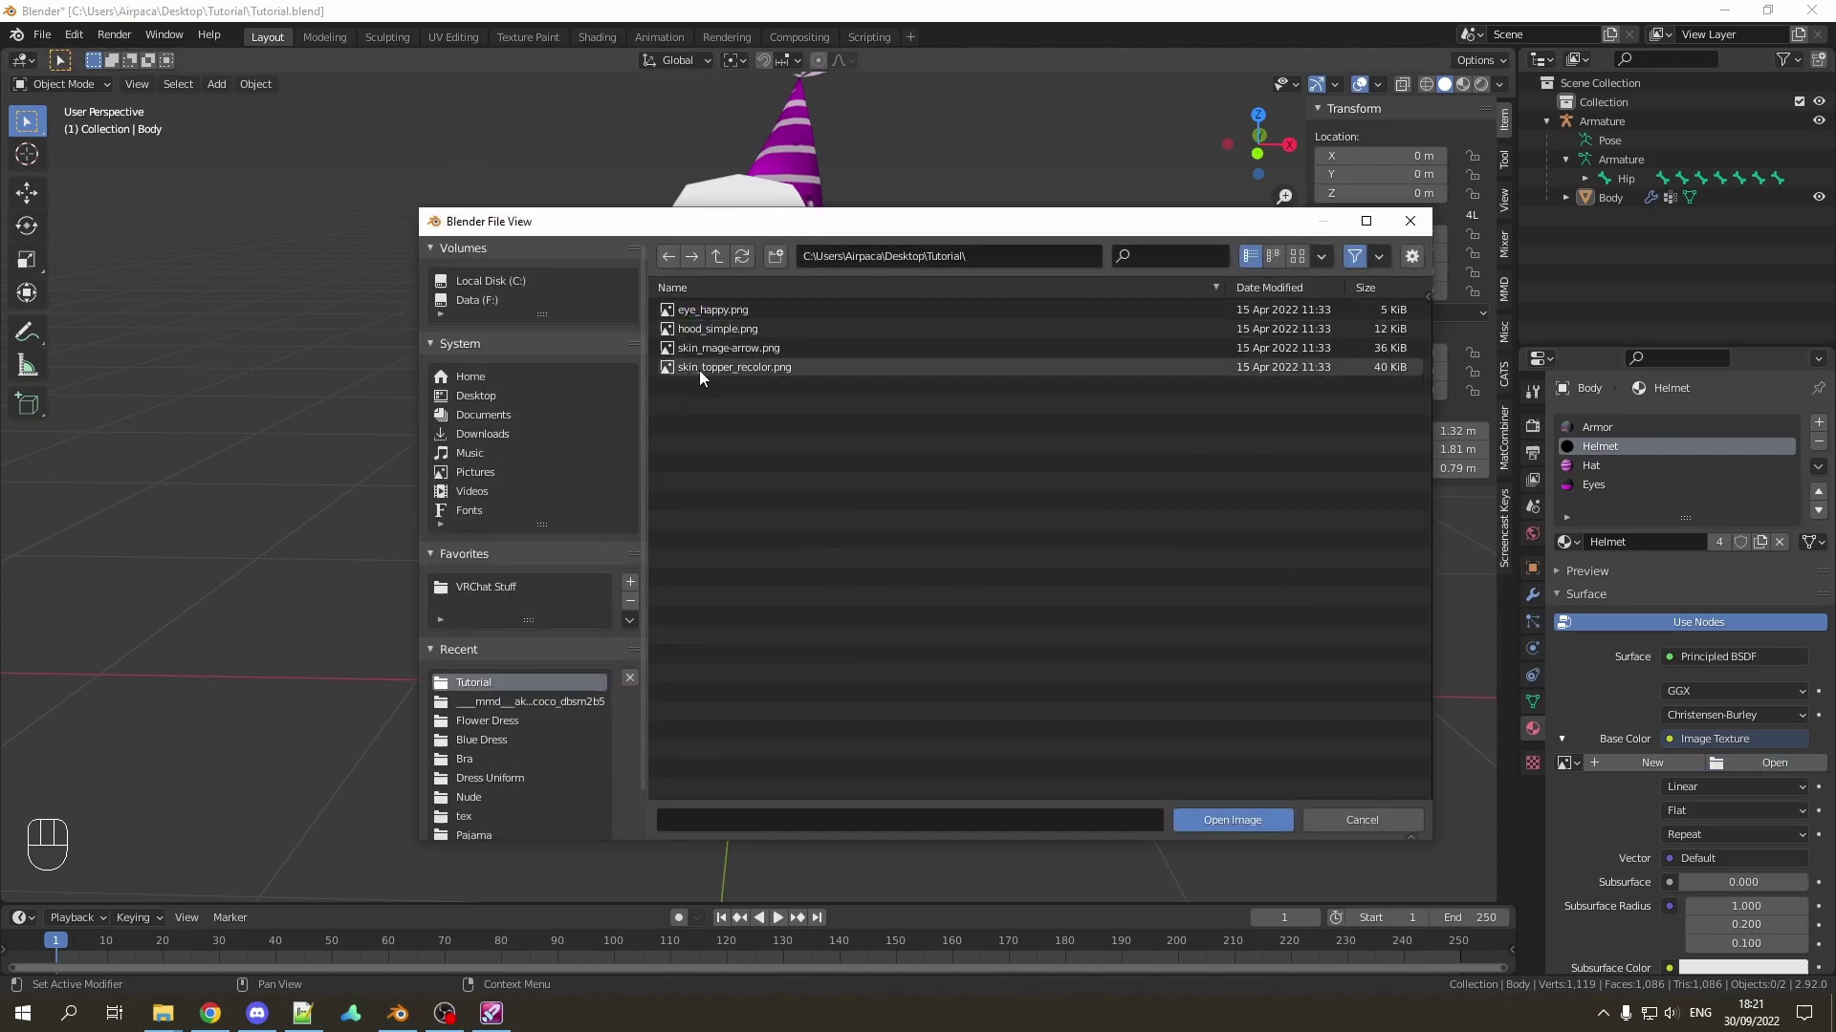
{"action": "double_click", "coordinate": [712, 336]}
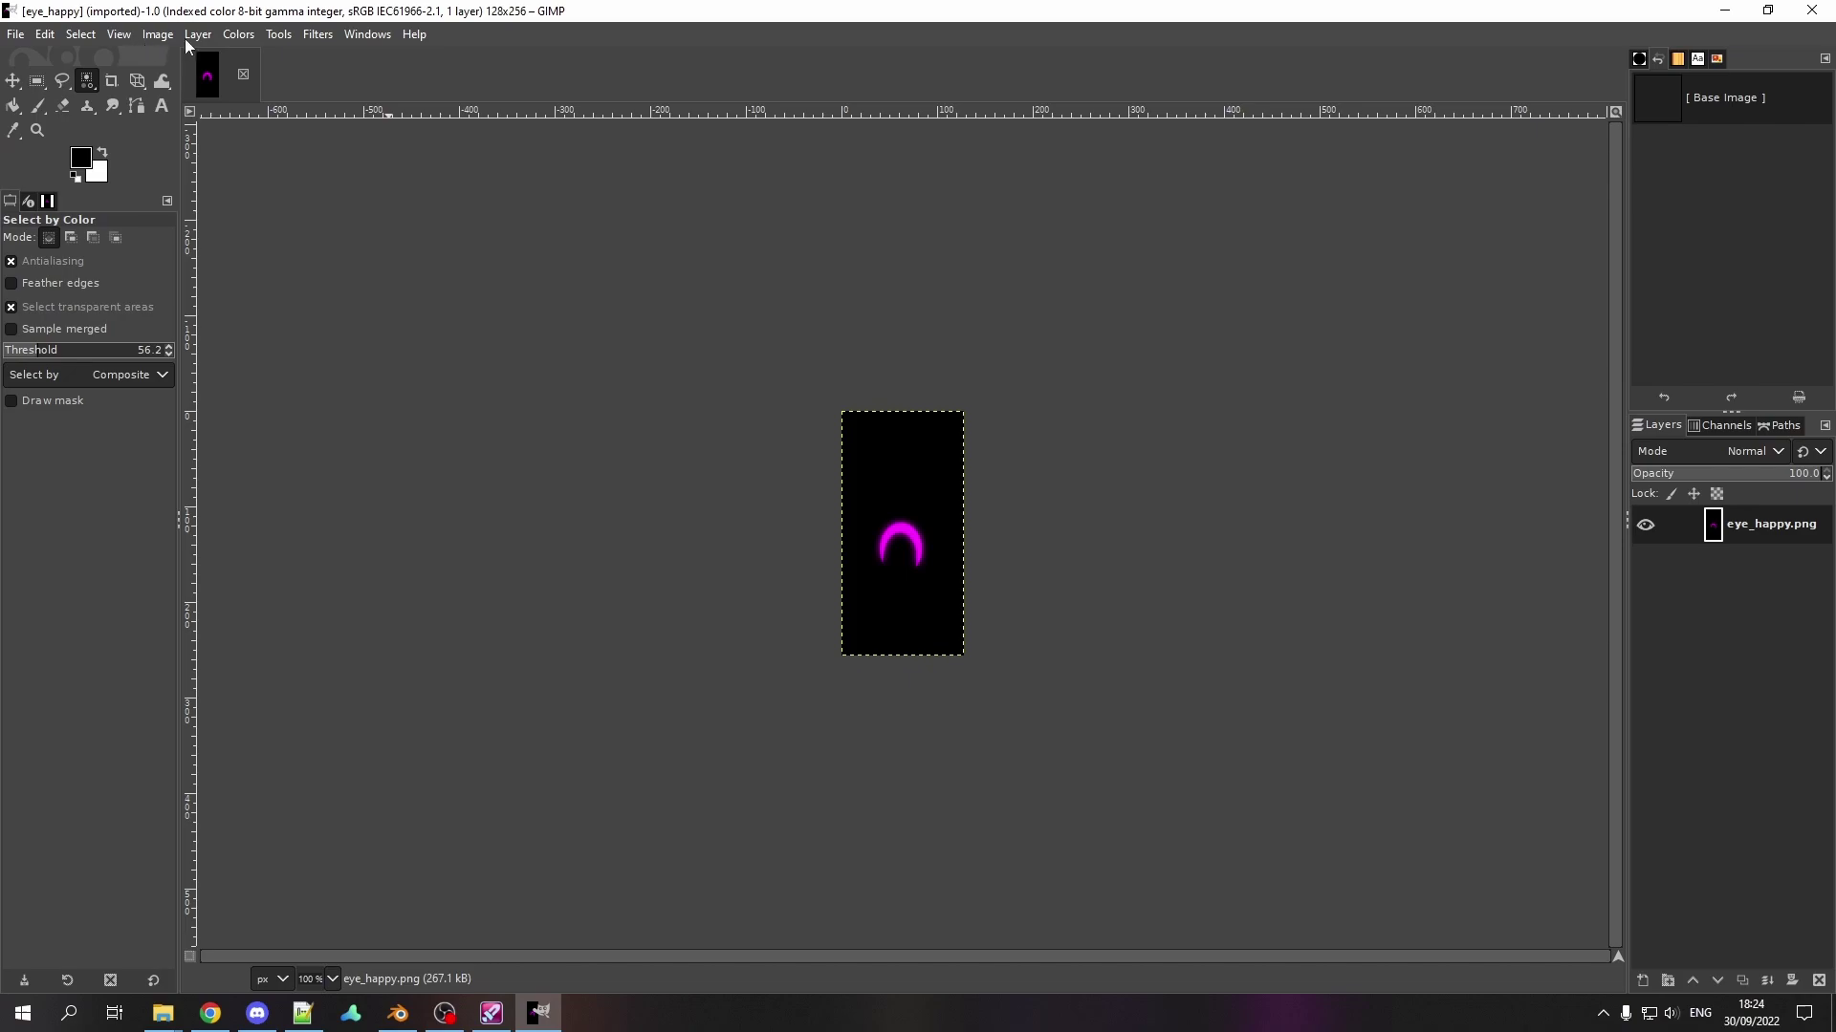
Step: Convert eye_happy.png to RGB mode
{"action": "left_click", "coordinate": [160, 35]}
{"action": "mouse_move", "coordinate": [180, 97]}
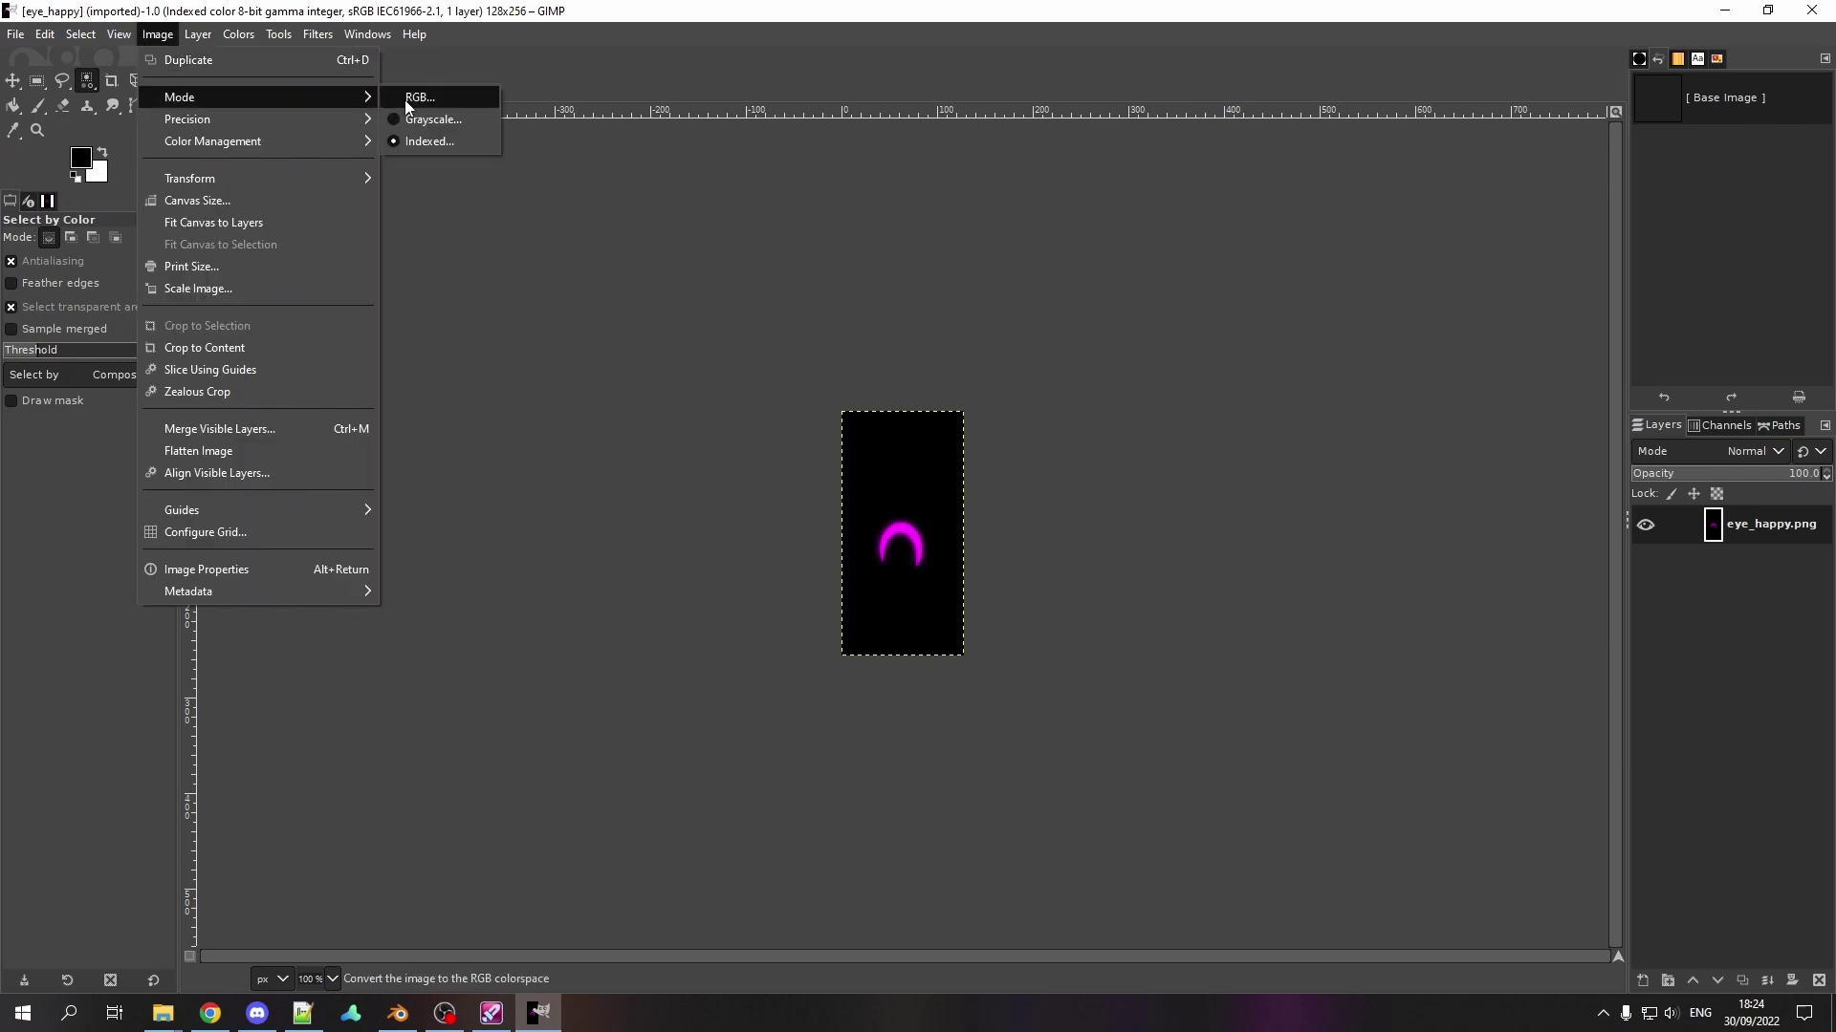
{"action": "left_click", "coordinate": [408, 98]}
{"action": "left_click", "coordinate": [954, 619]}
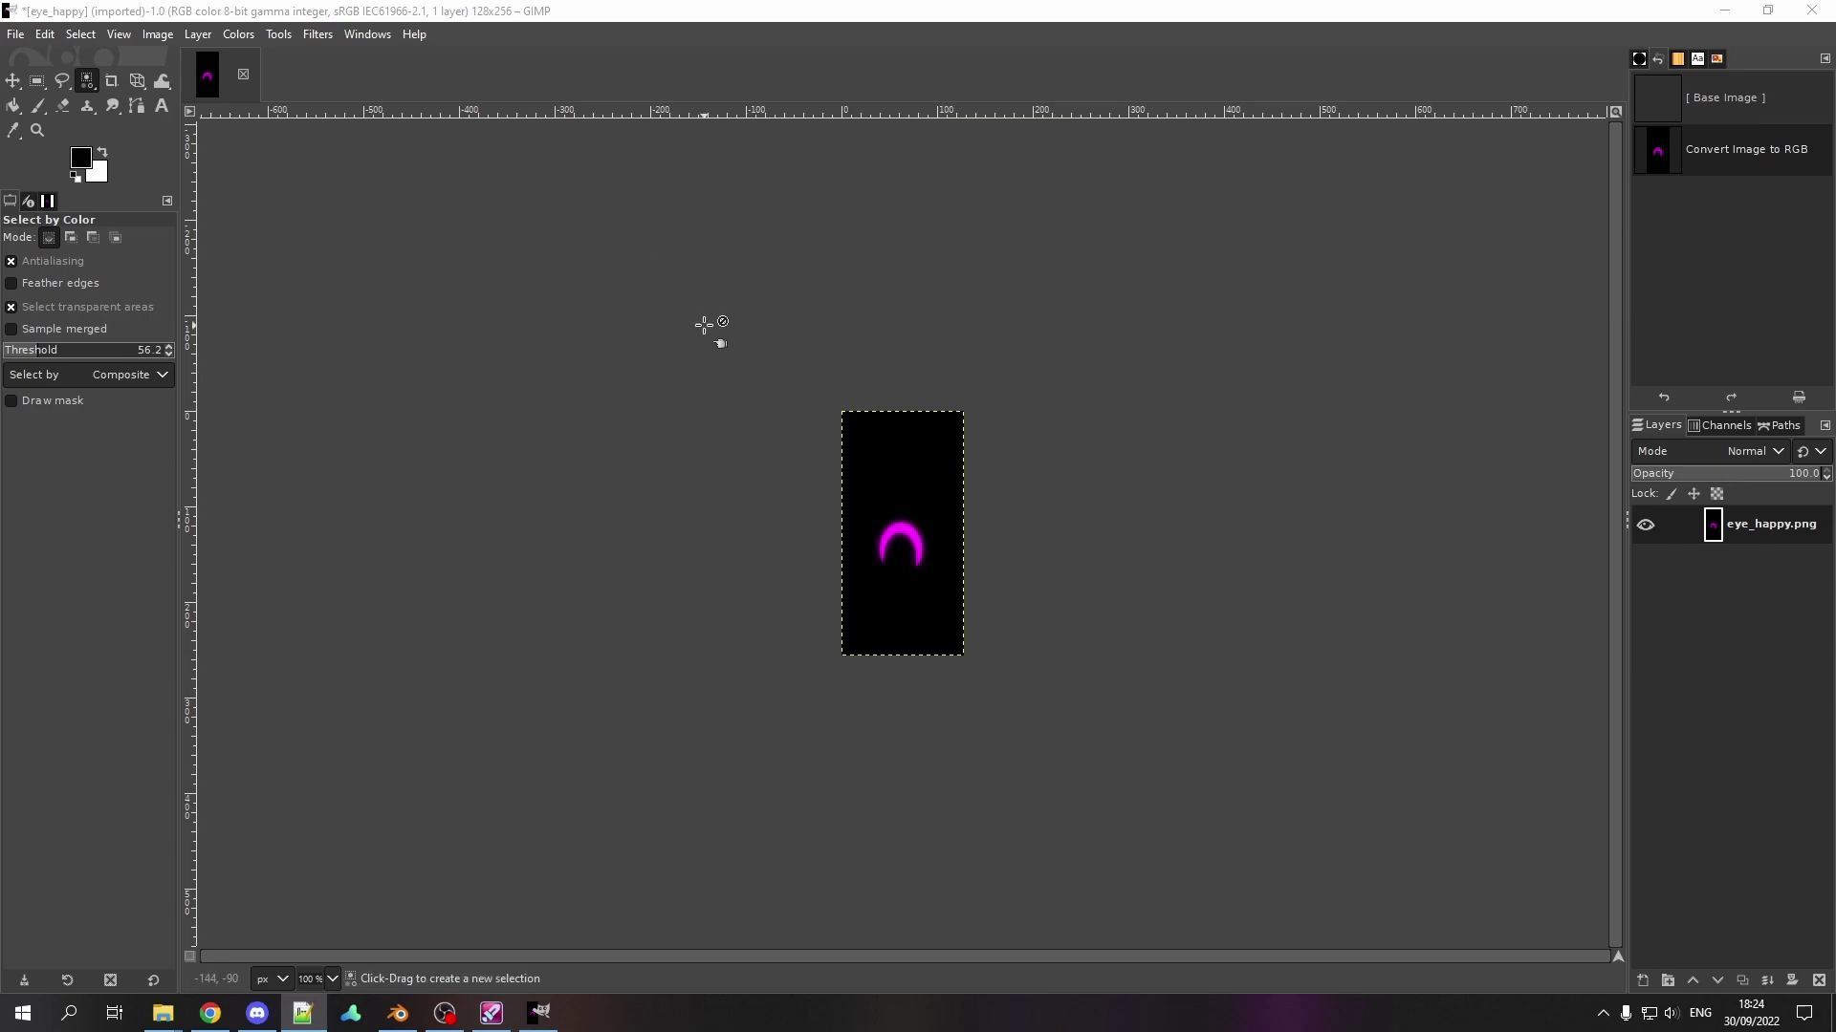
Step: Make the black background transparent with Color to Alpha
{"action": "left_click", "coordinate": [240, 35]}
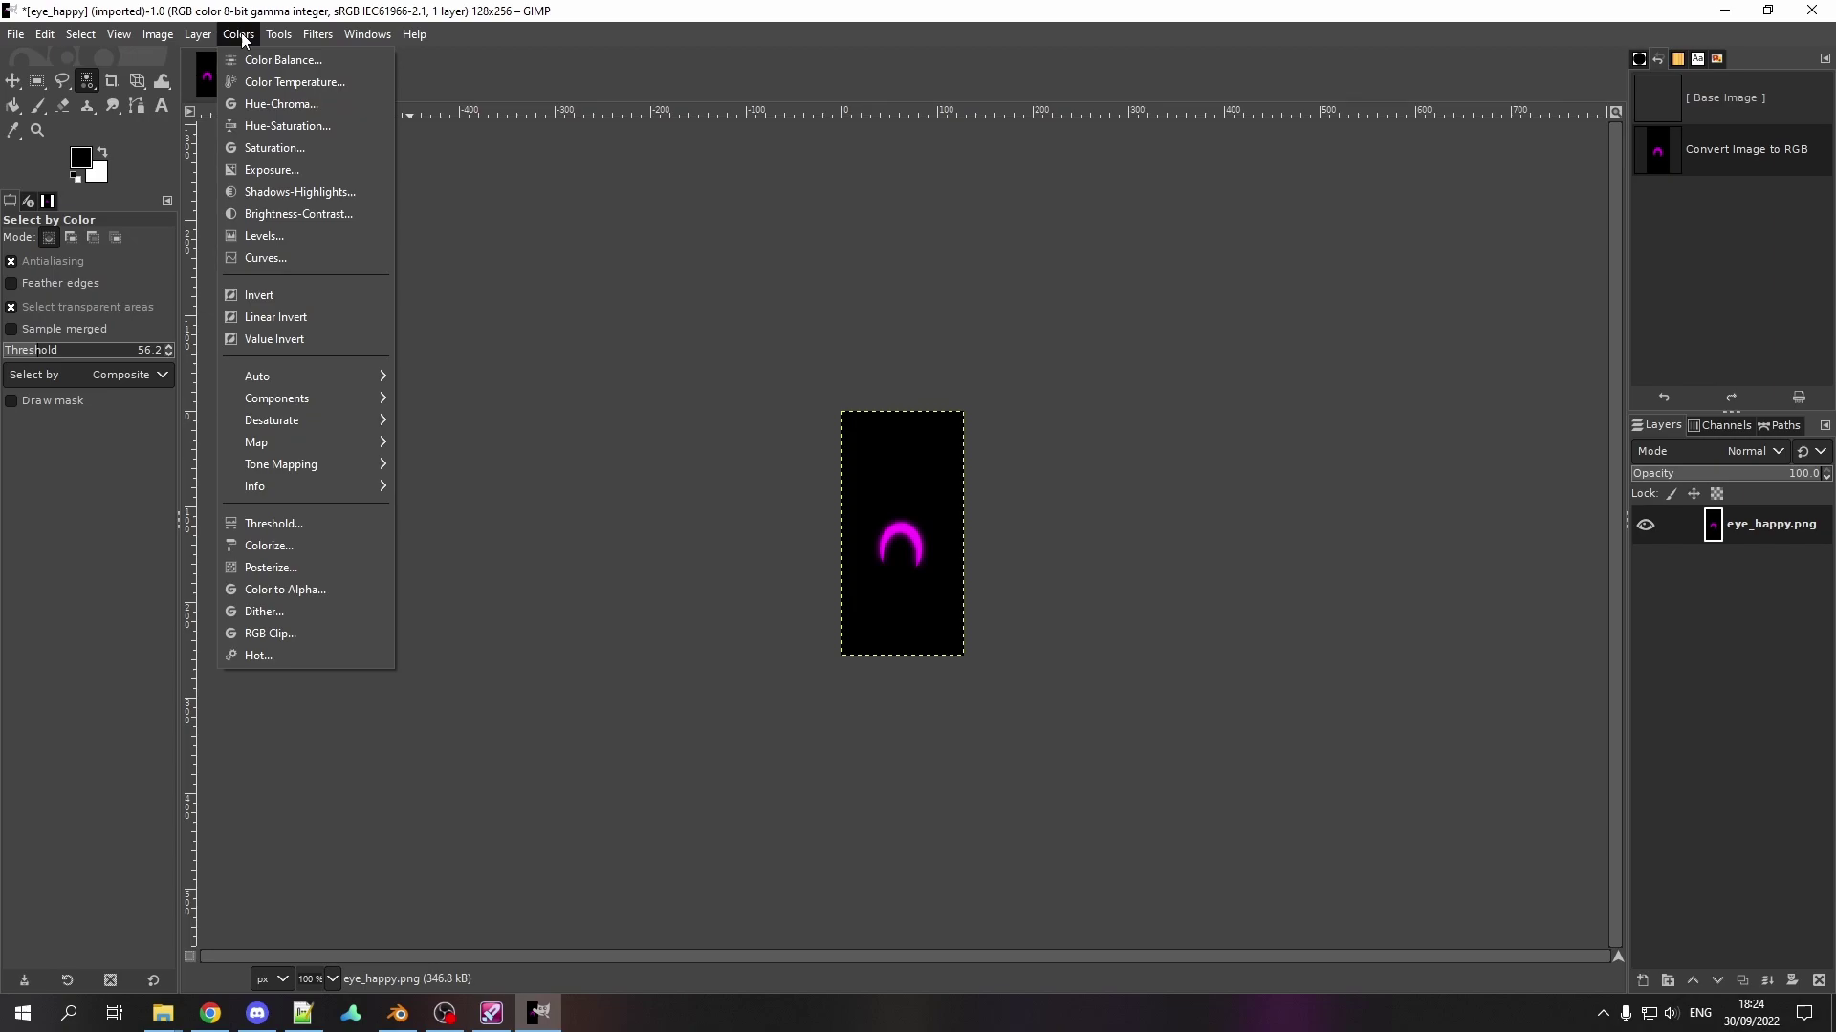
{"action": "left_click", "coordinate": [284, 590]}
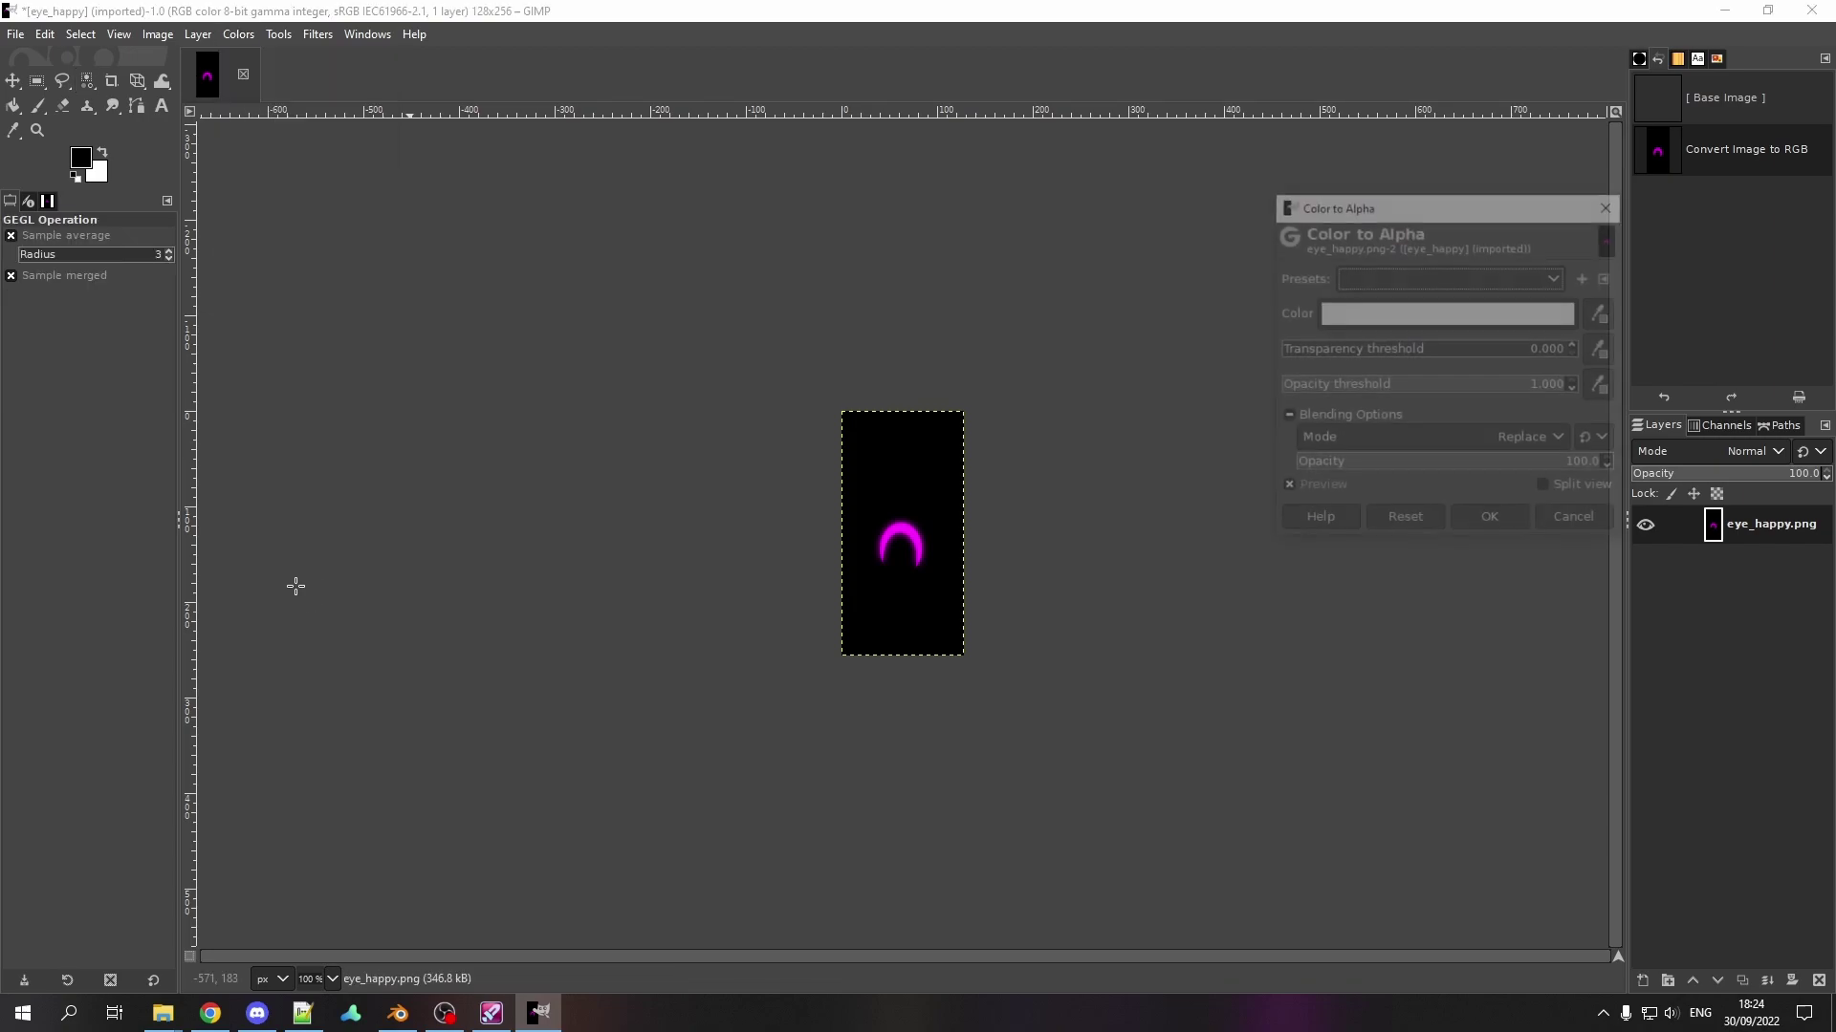
{"action": "left_click", "coordinate": [1448, 313]}
{"action": "left_click", "coordinate": [1231, 403]}
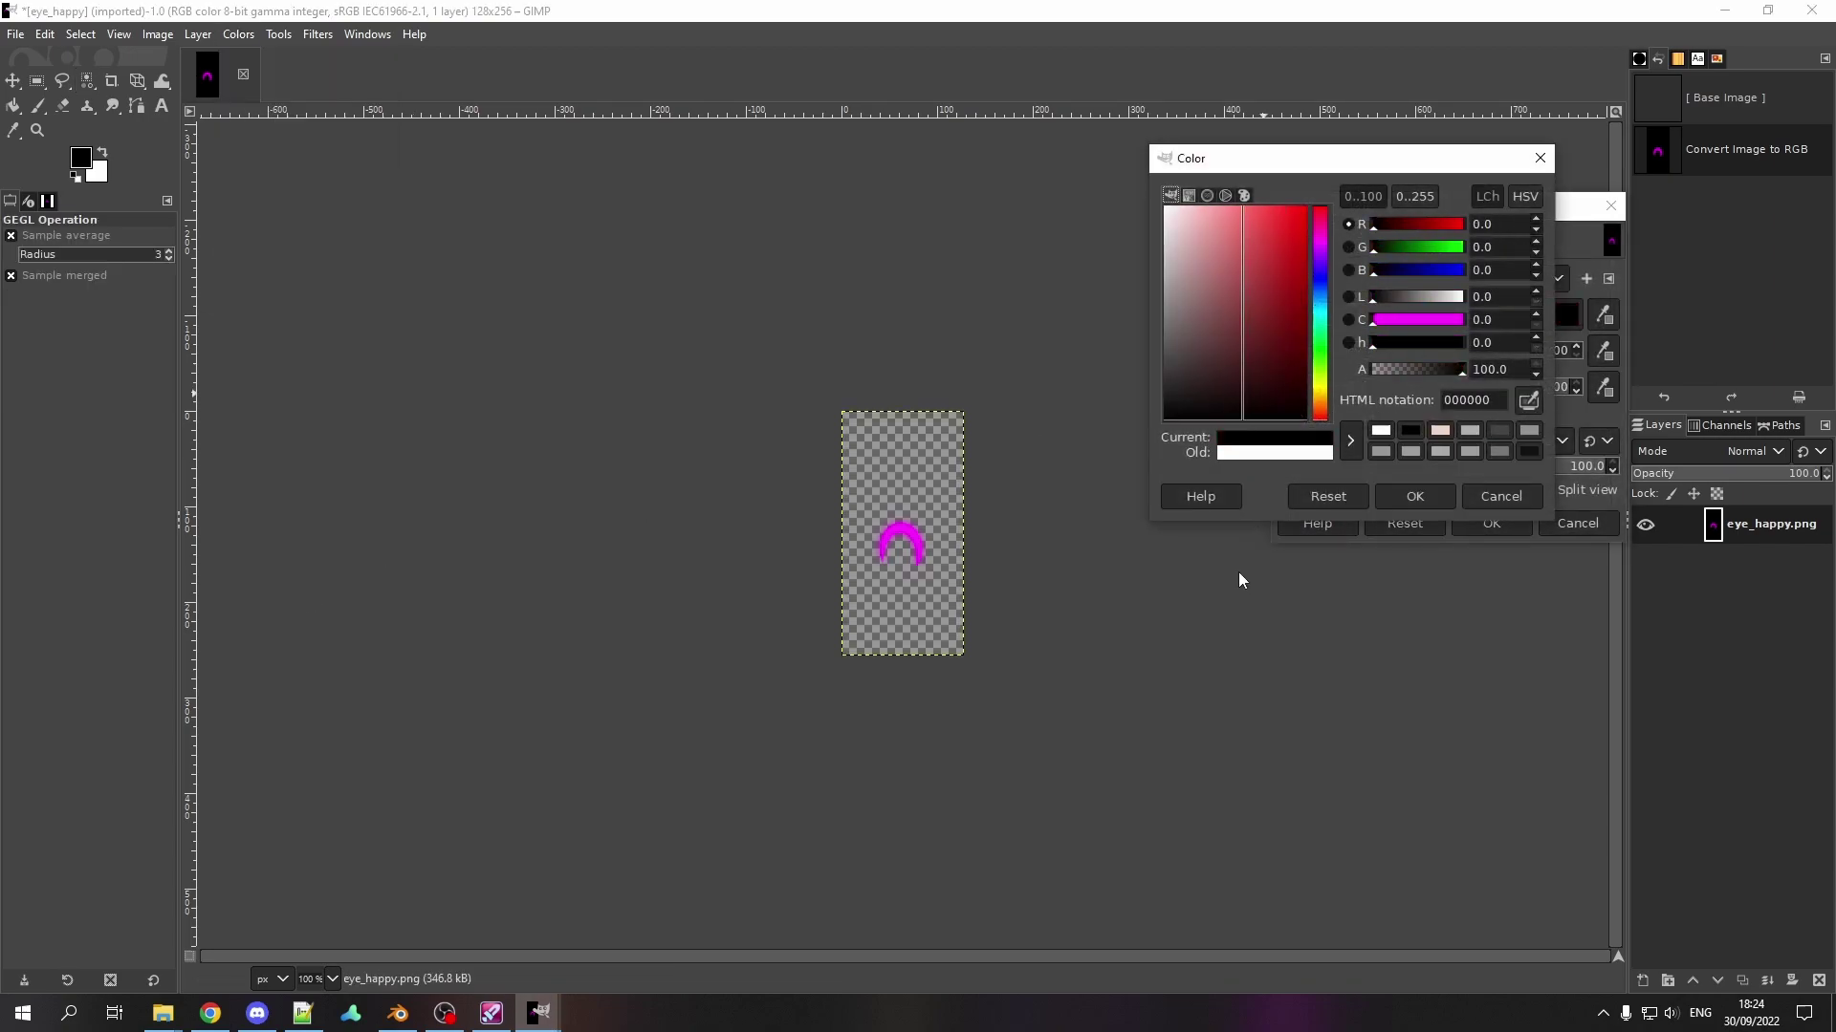
{"action": "left_click", "coordinate": [1438, 496]}
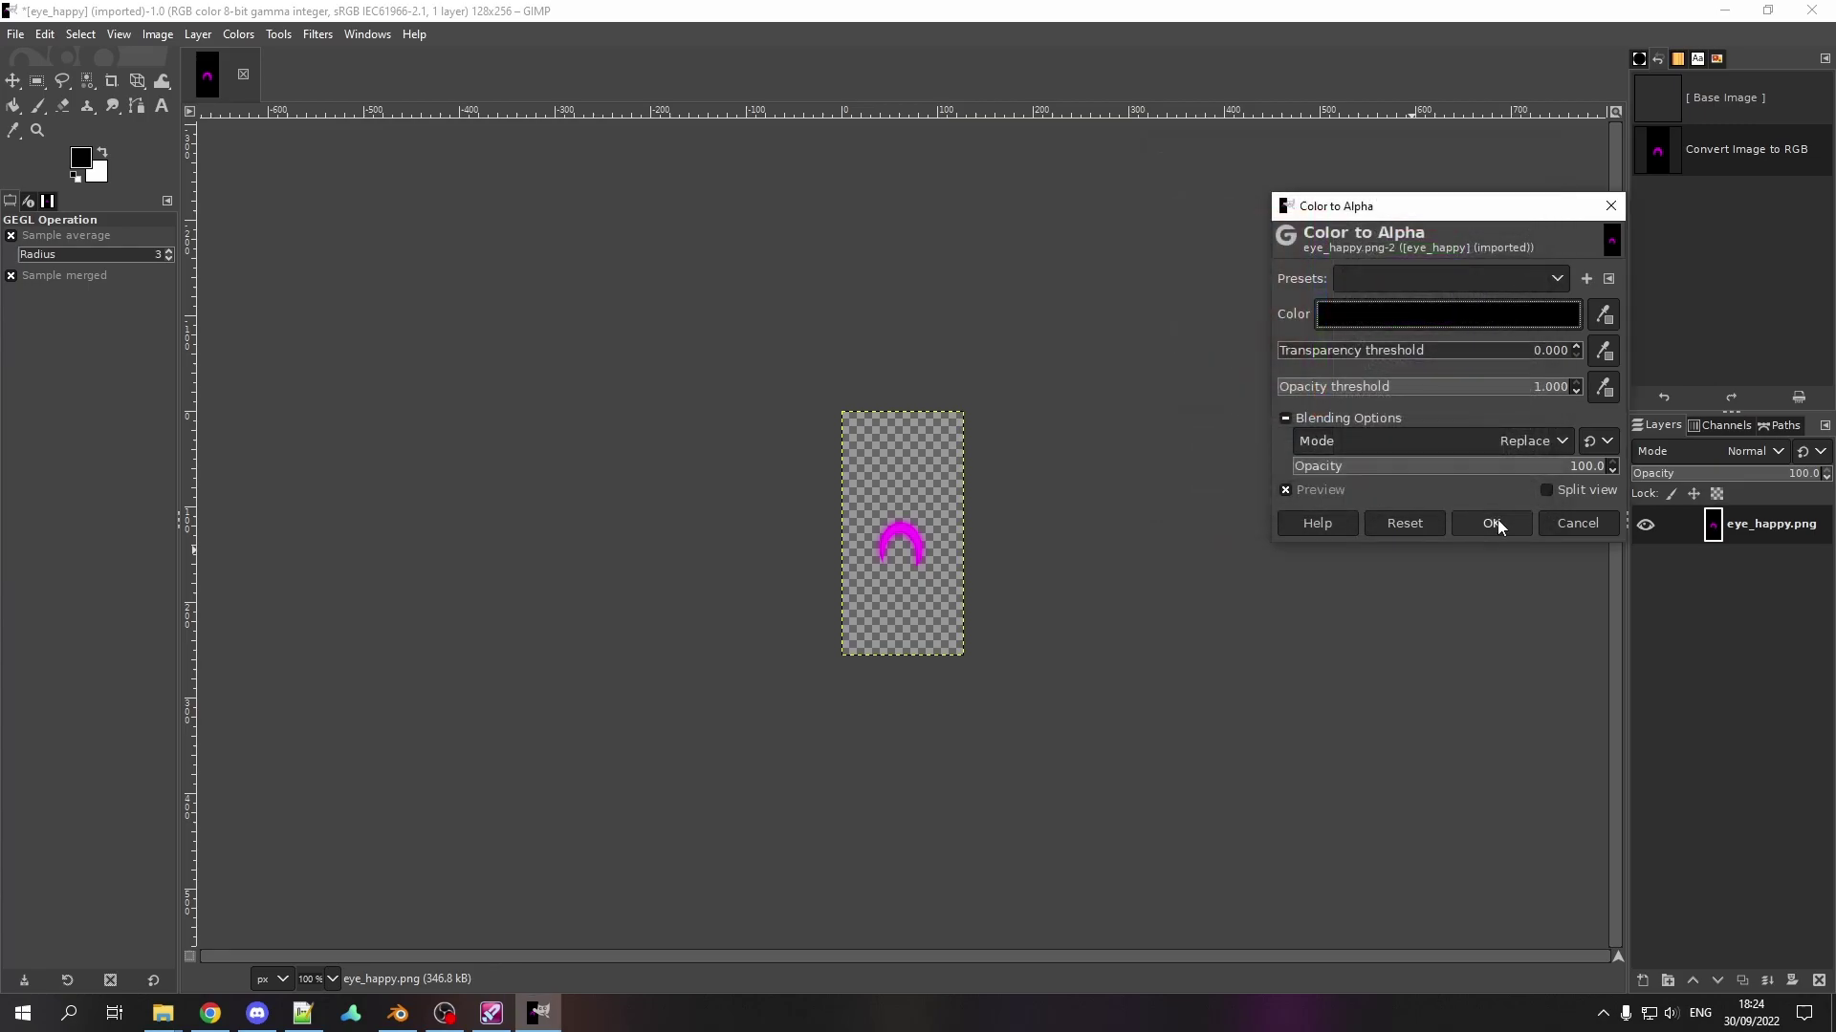
{"action": "left_click", "coordinate": [1496, 525]}
{"action": "scroll", "coordinate": [902, 539], "scroll_direction": "up", "scroll_amount": 3, "text": "ctrl"}
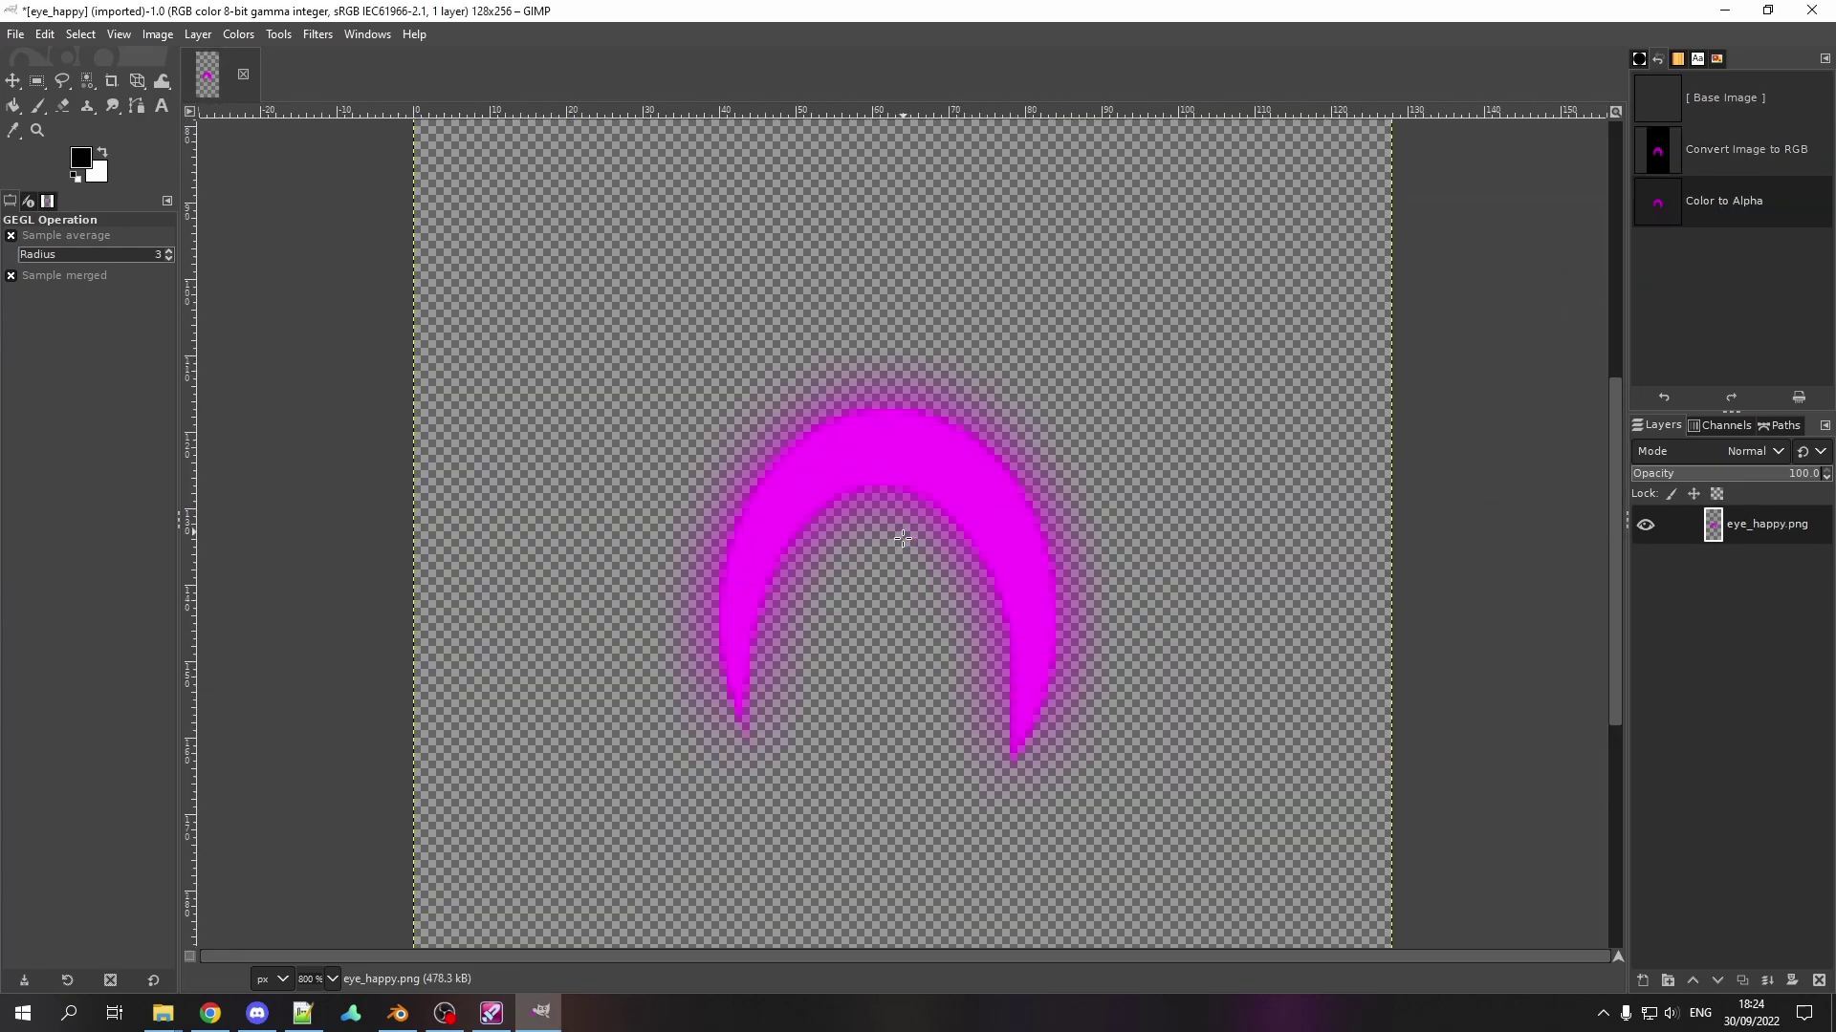
{"action": "scroll", "coordinate": [901, 540], "scroll_direction": "up", "scroll_amount": 1, "text": "ctrl"}
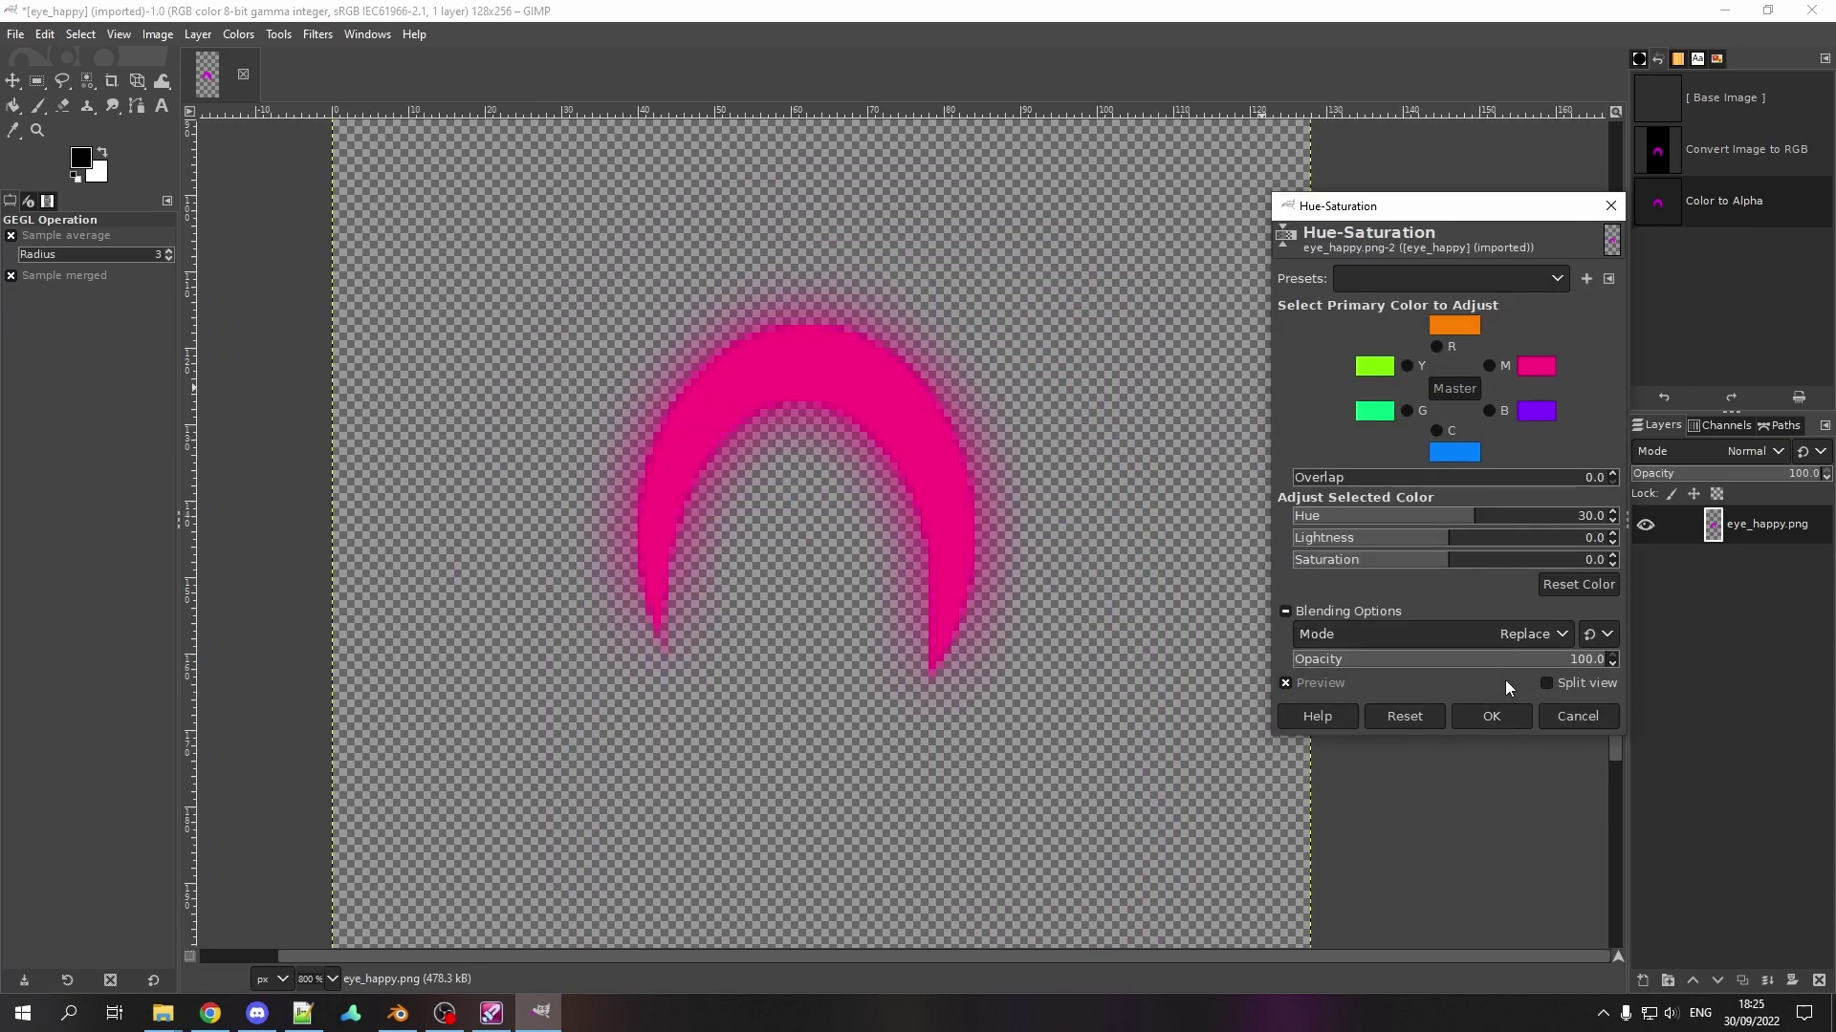
Step: Shift the arc's hue pinker and overwrite eye_happy.png, then hide GIMP
{"action": "left_click", "coordinate": [1491, 715]}
{"action": "left_click", "coordinate": [15, 36]}
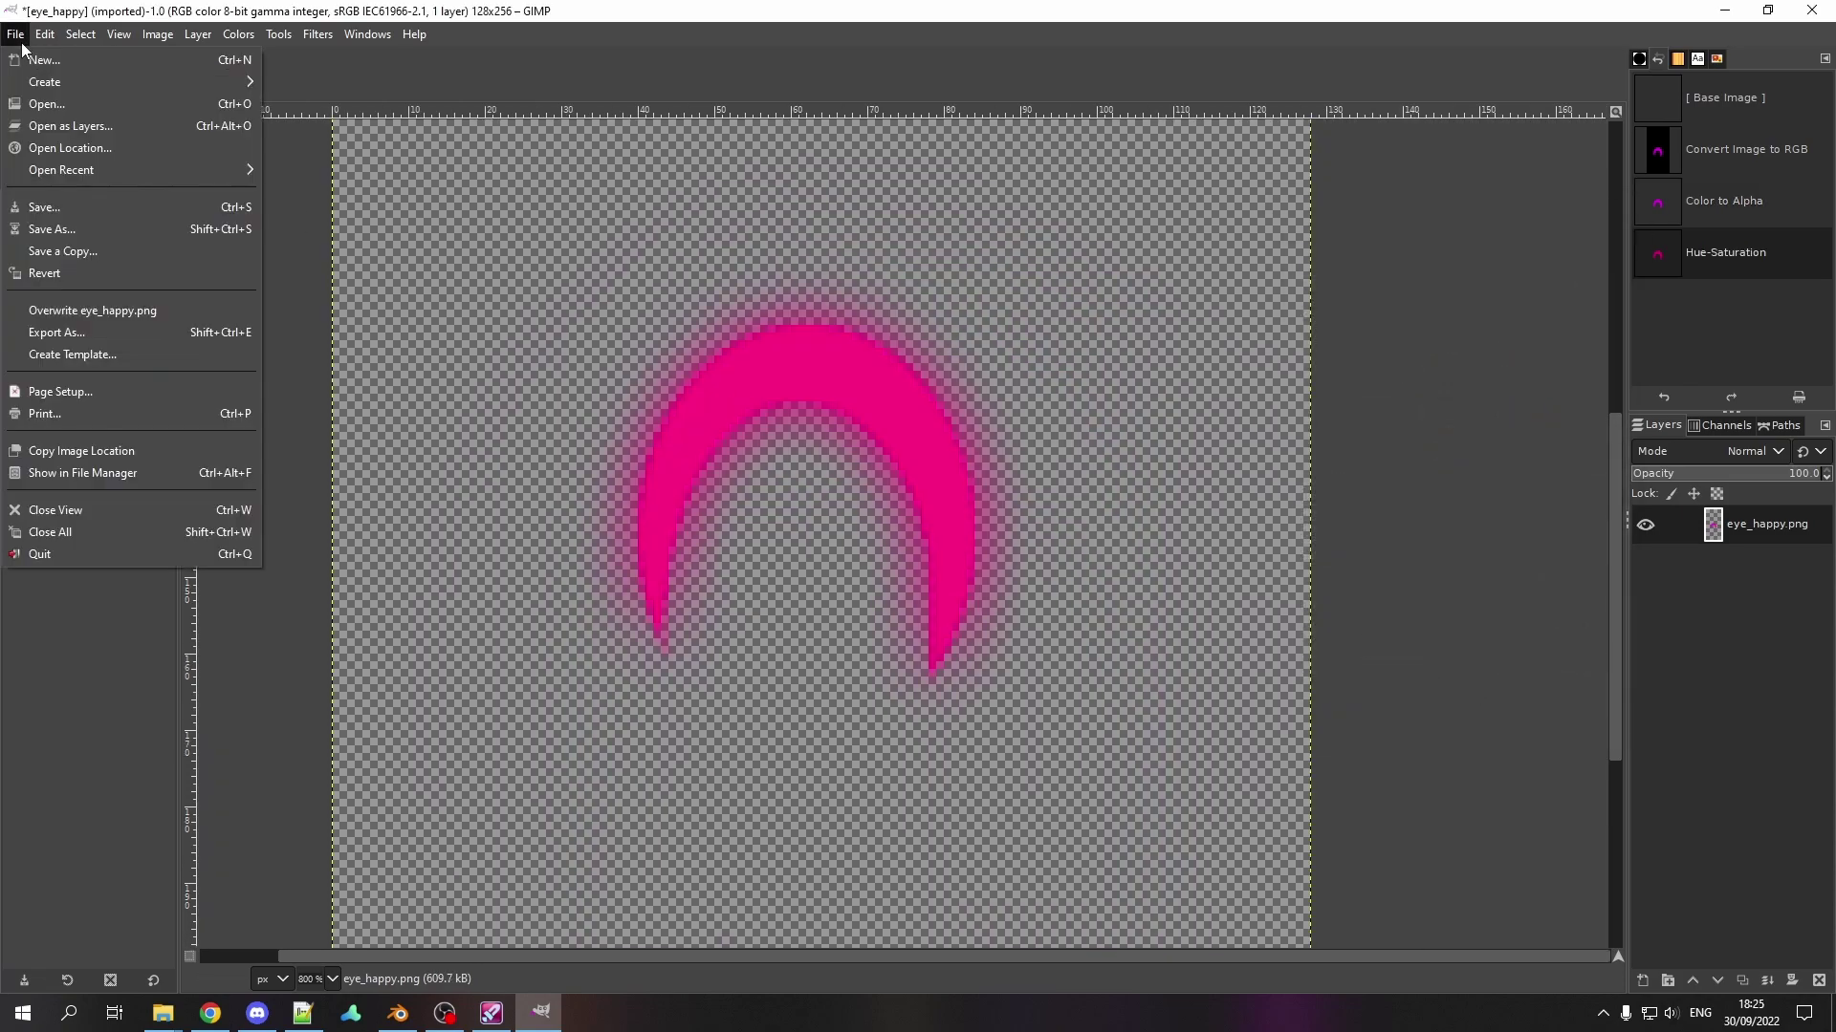
{"action": "left_click", "coordinate": [75, 310]}
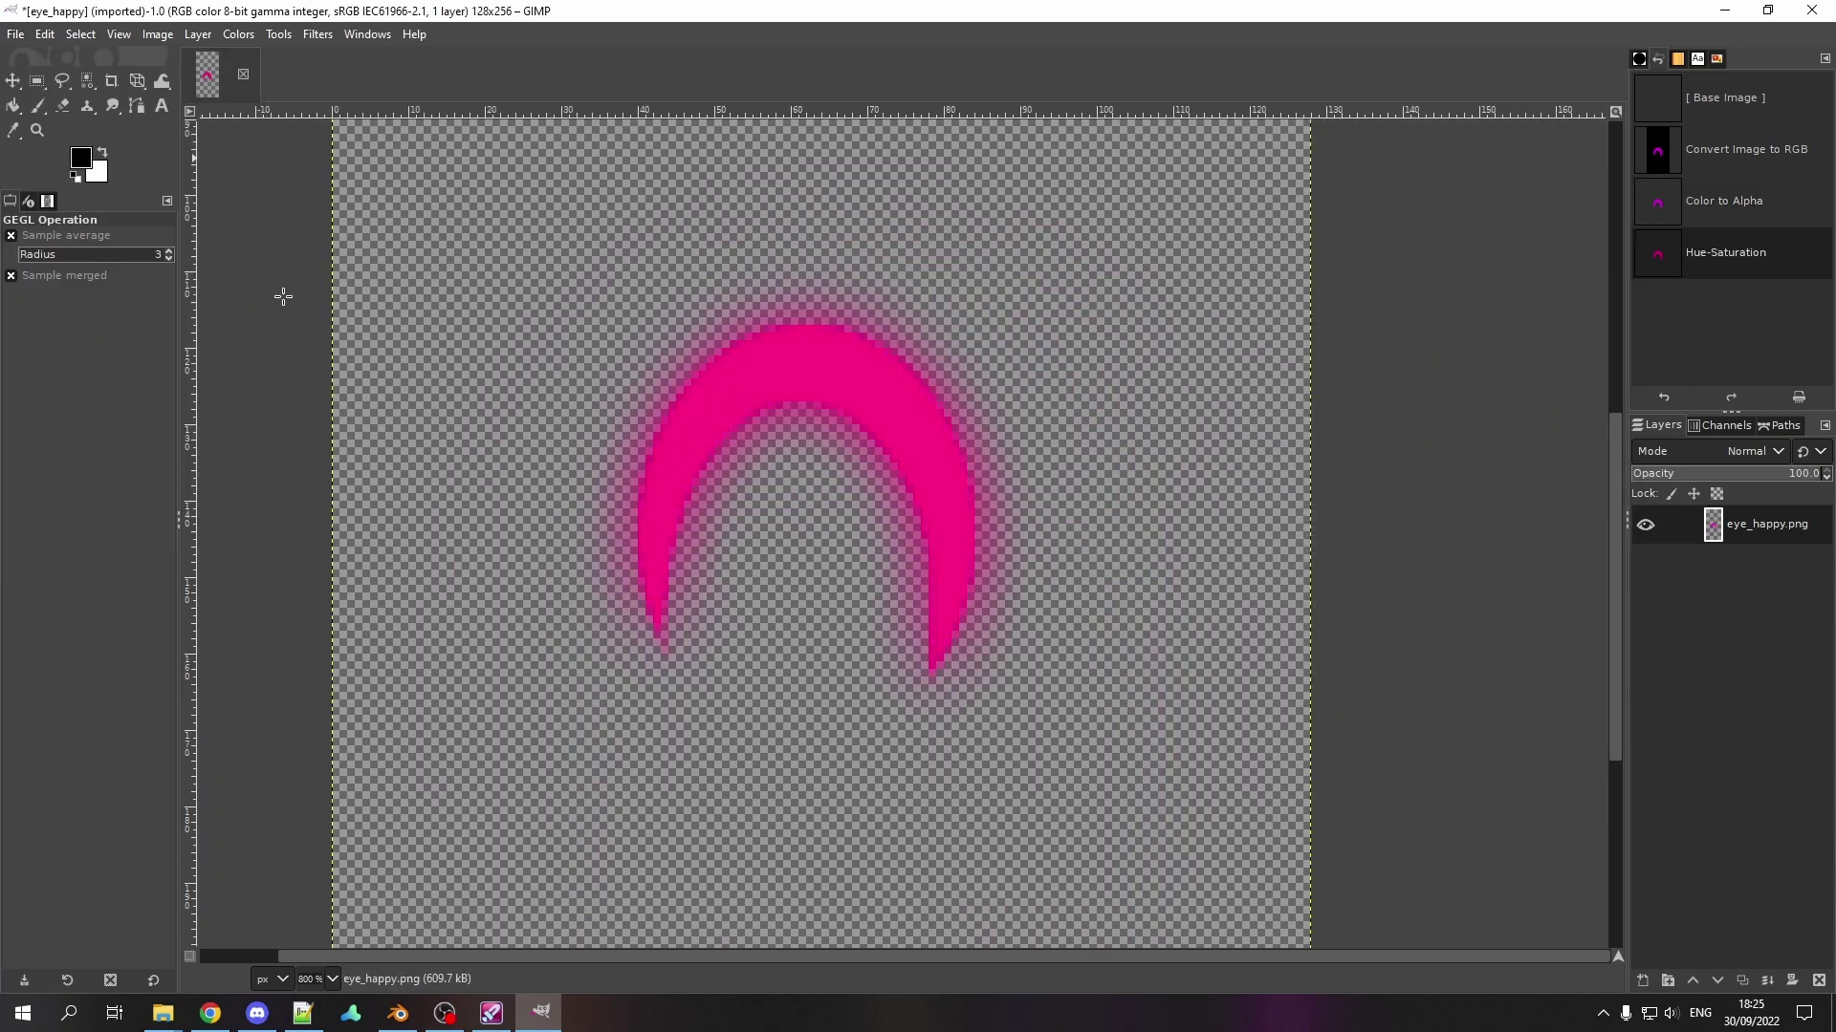
{"action": "left_click", "coordinate": [1721, 12]}
Step: Load the edited eye_happy.png onto the Eyes material
{"action": "left_click", "coordinate": [1170, 108]}
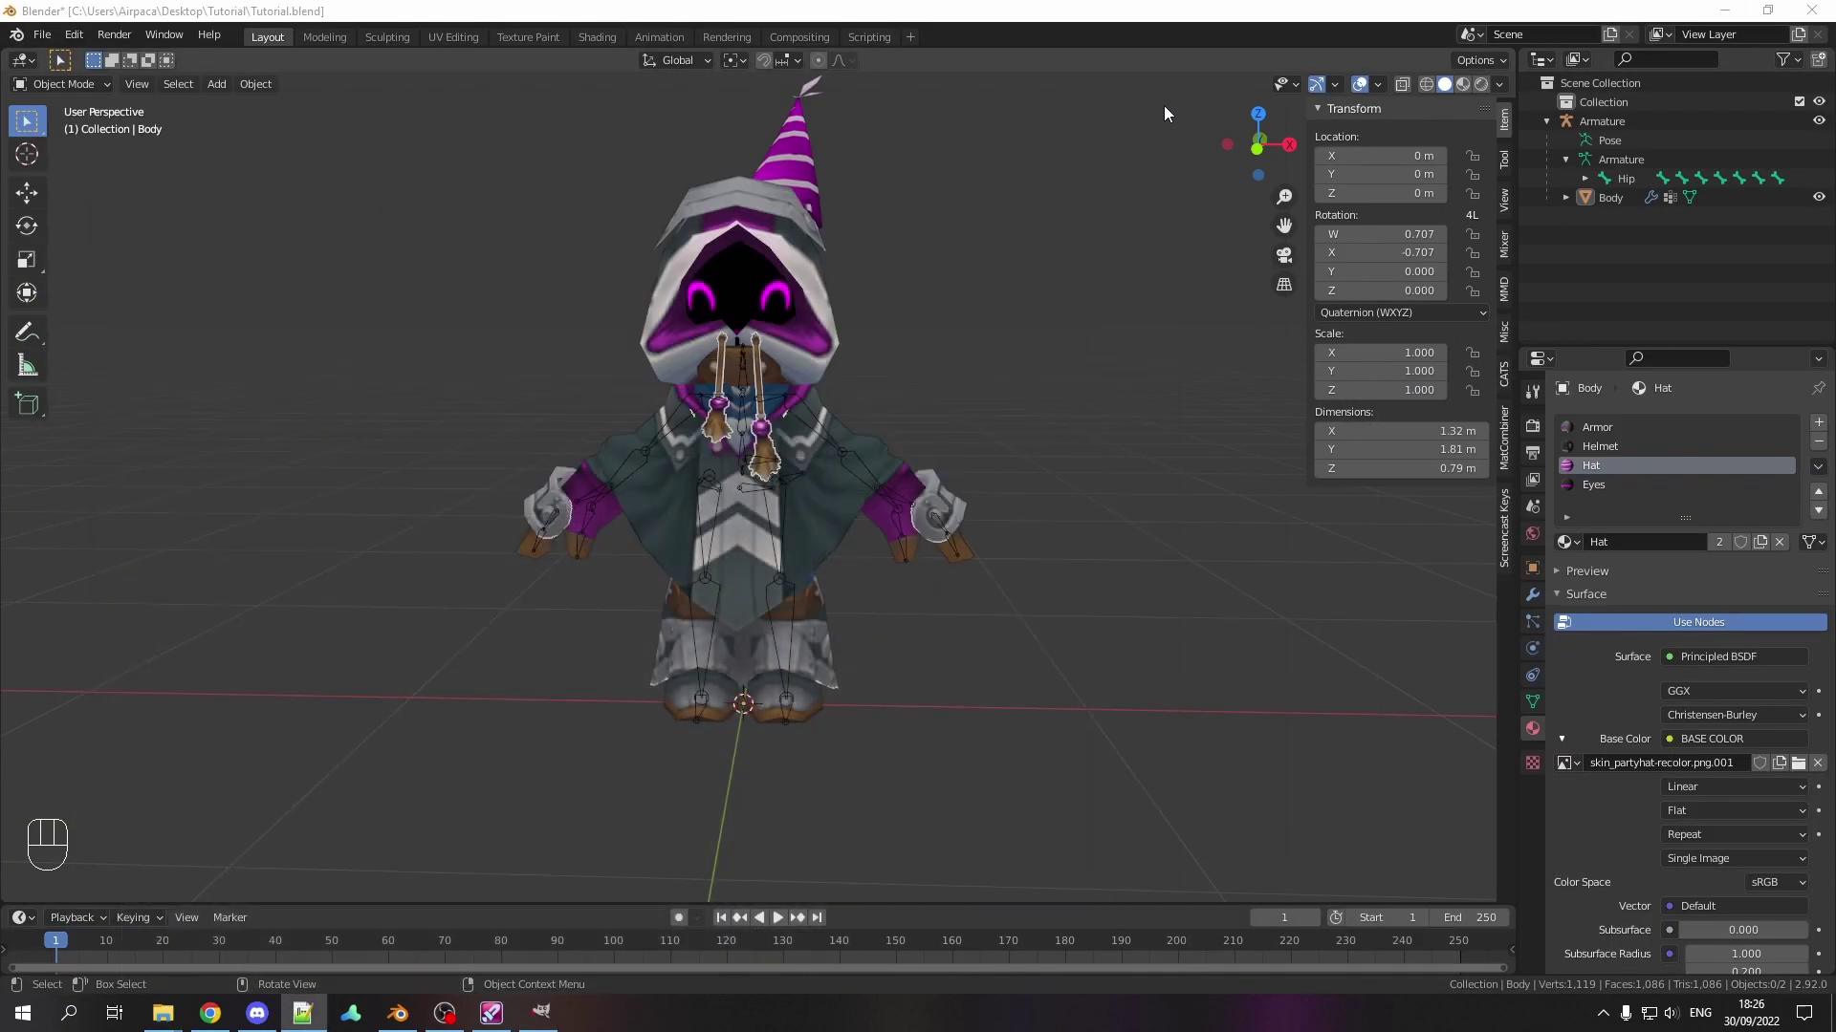
{"action": "left_click", "coordinate": [1611, 486]}
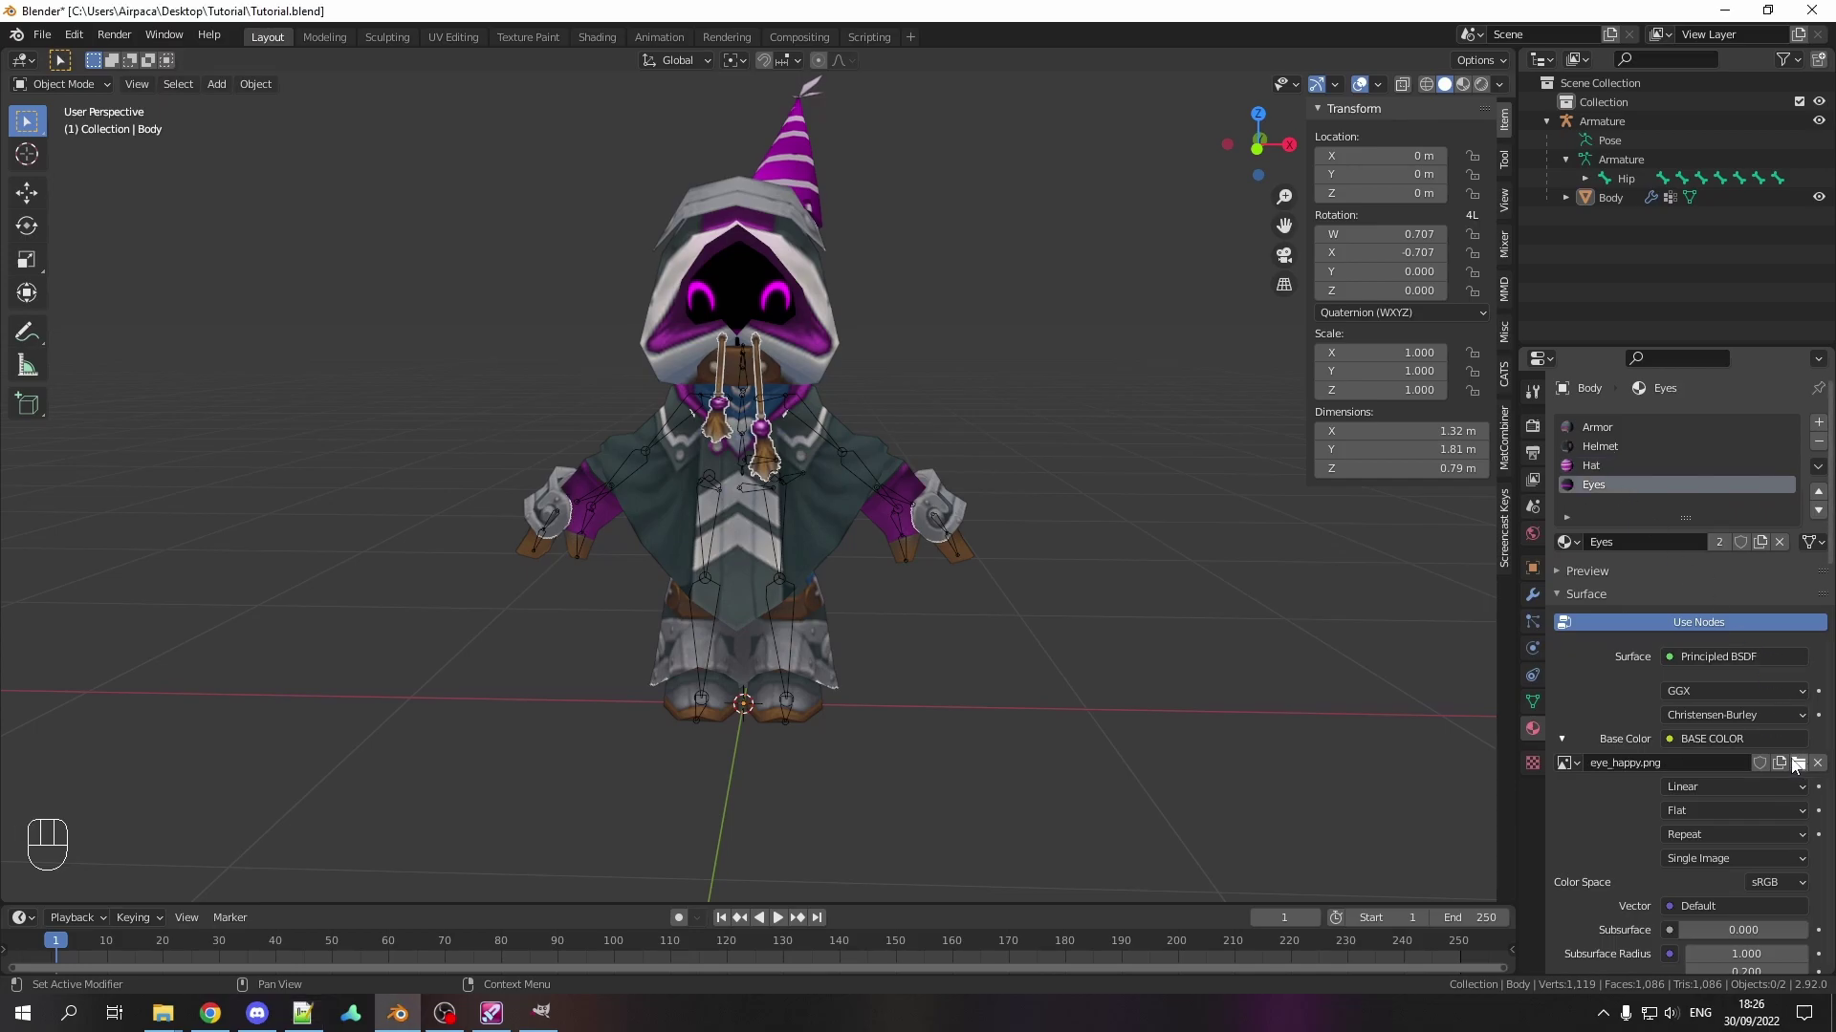
{"action": "left_click", "coordinate": [1798, 764]}
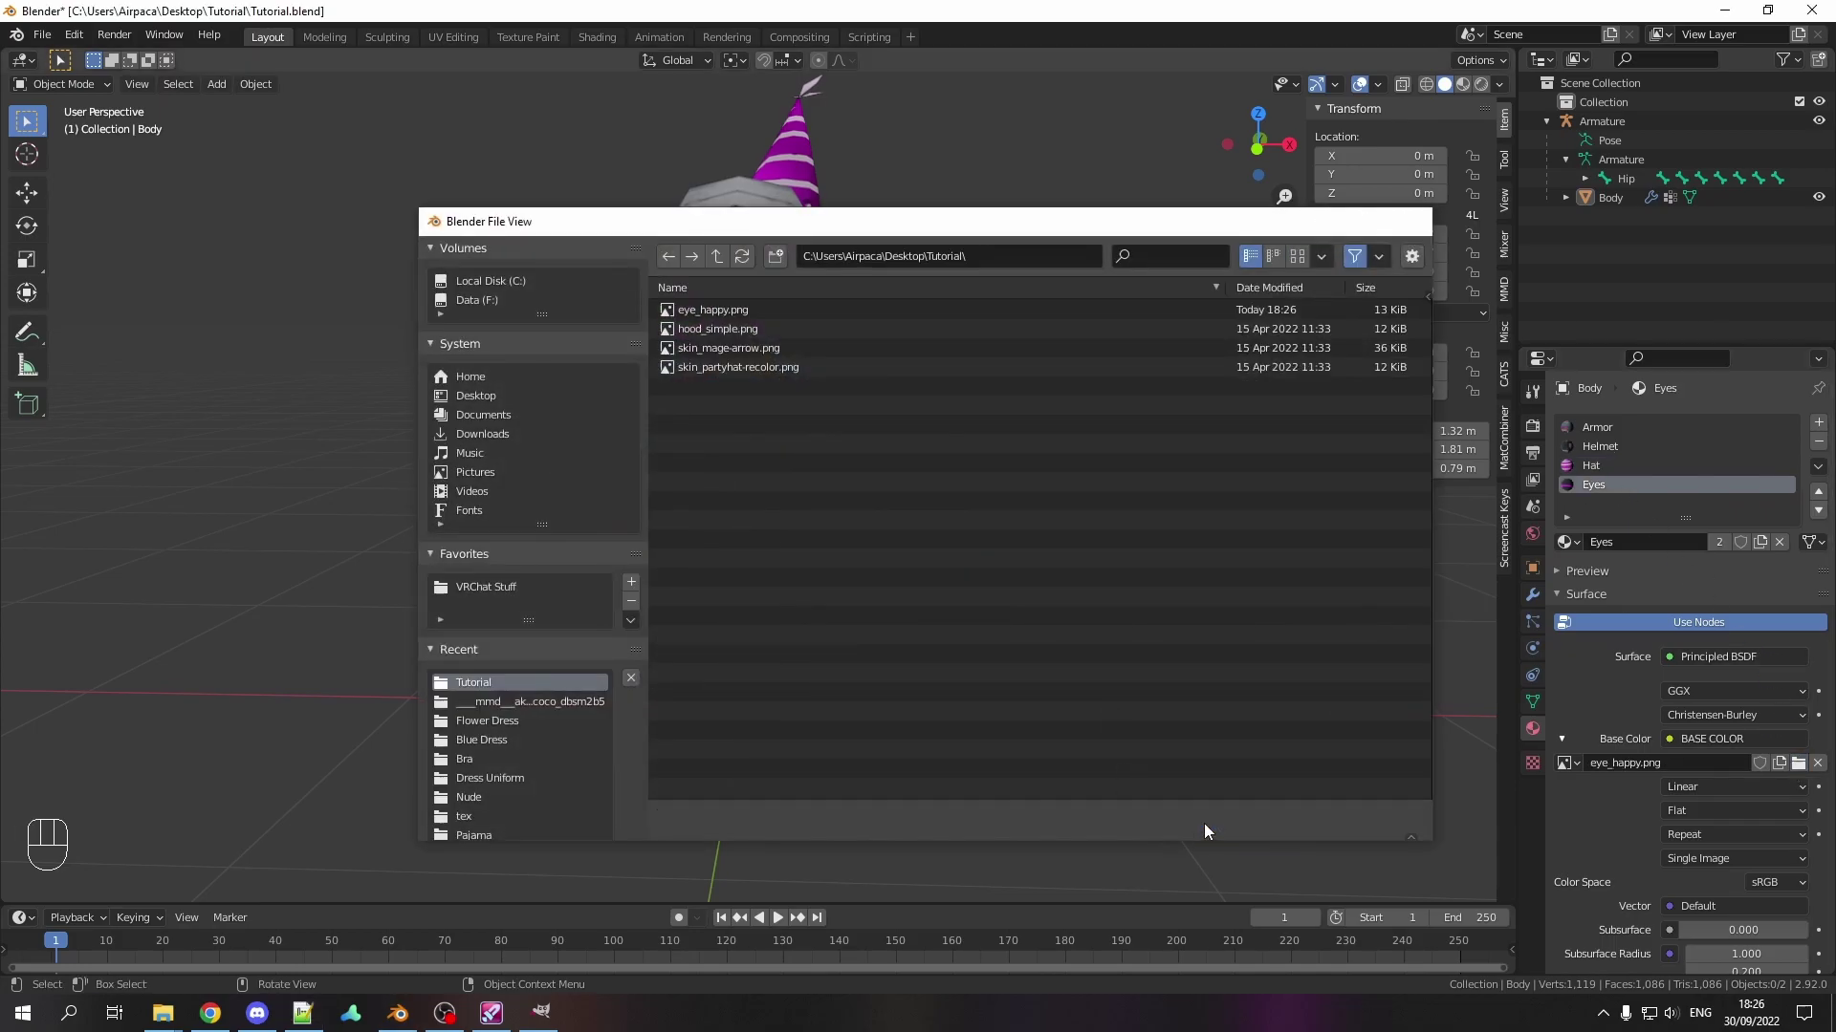
{"action": "left_click", "coordinate": [1230, 820]}
Step: Orbit around the knight to inspect the glowing pink eyes
{"action": "middle_click_drag", "start_coordinate": [744, 409], "coordinate": [787, 387]}
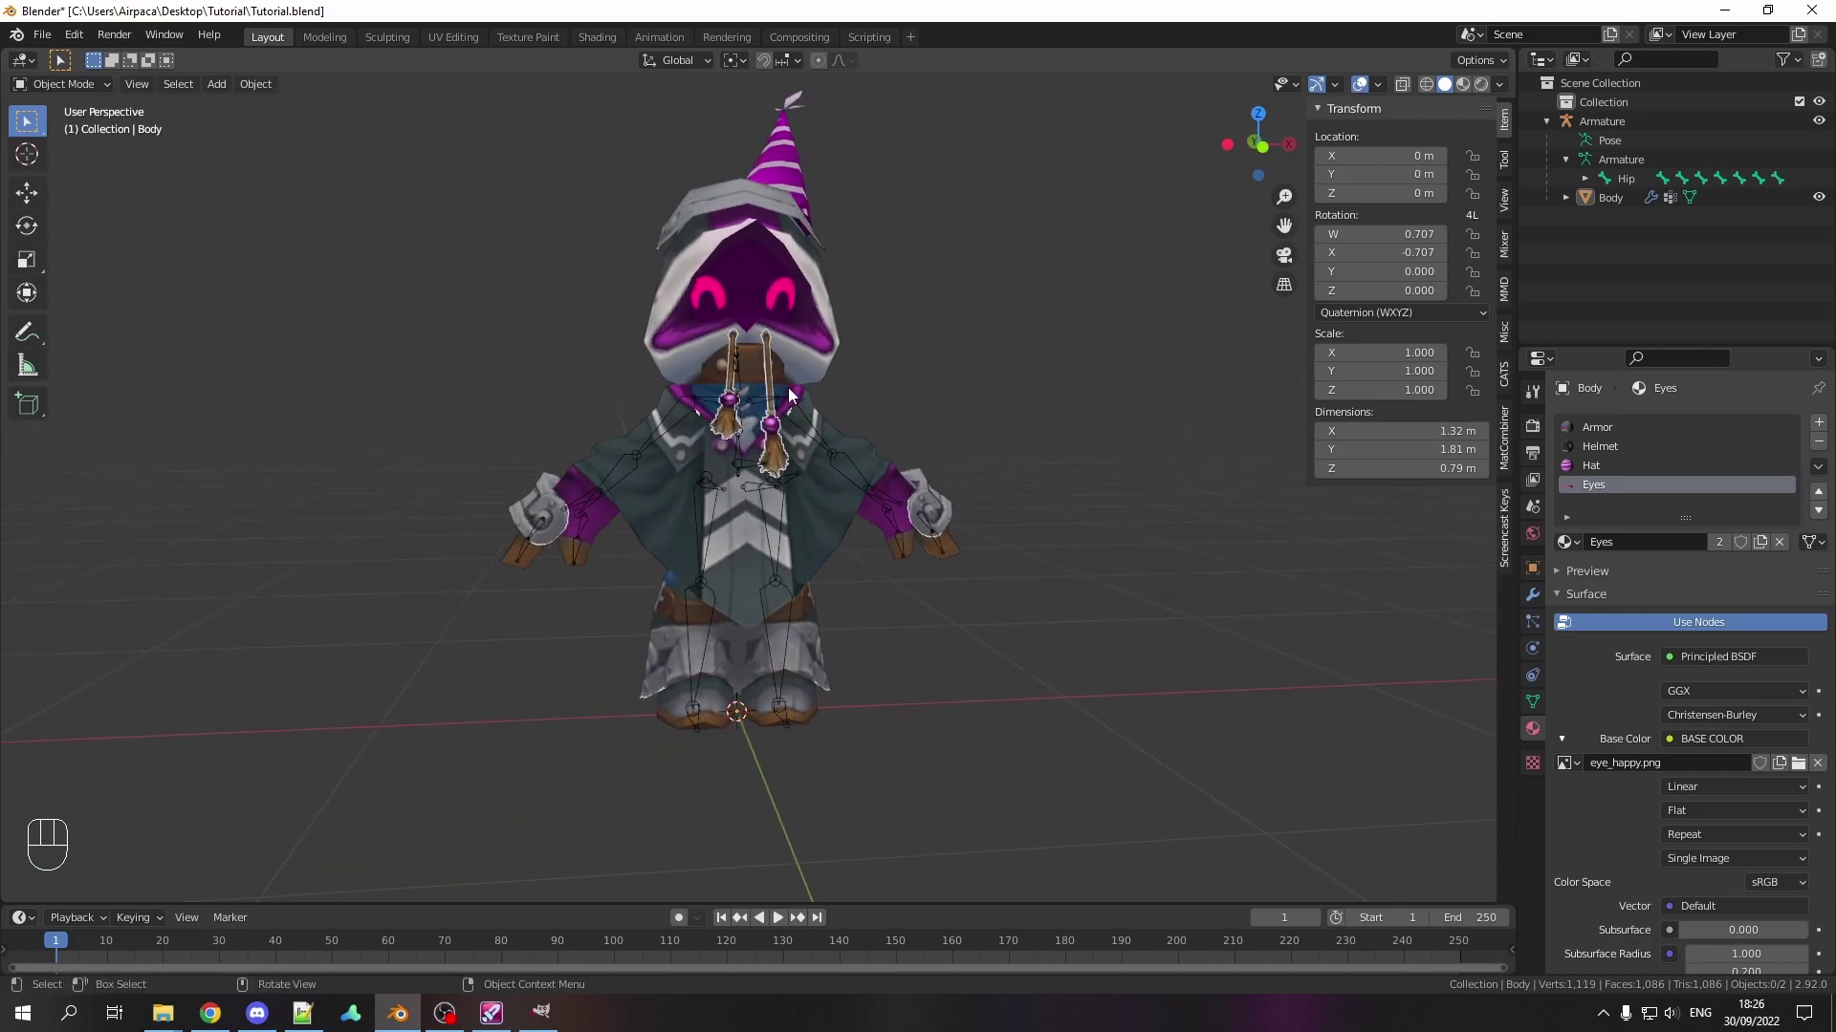
{"action": "middle_click_drag", "start_coordinate": [956, 363], "coordinate": [866, 437]}
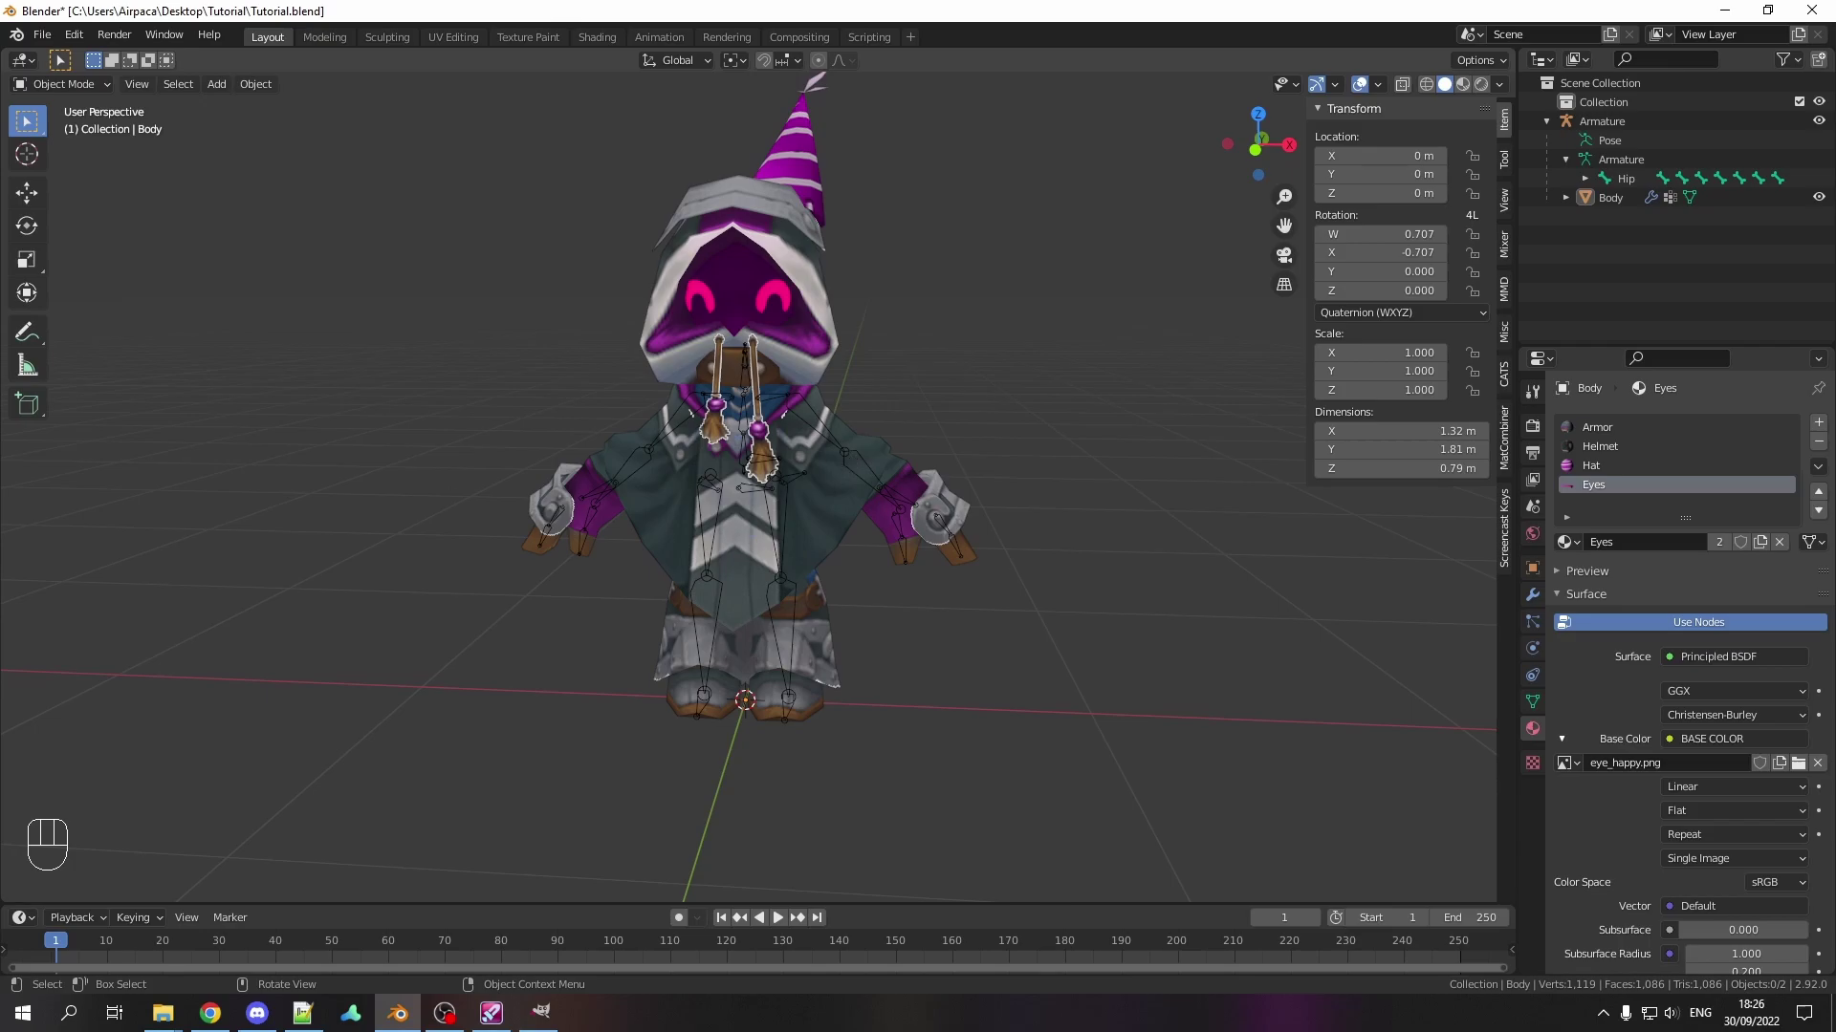
{"action": "key", "text": "alt+Tab"}
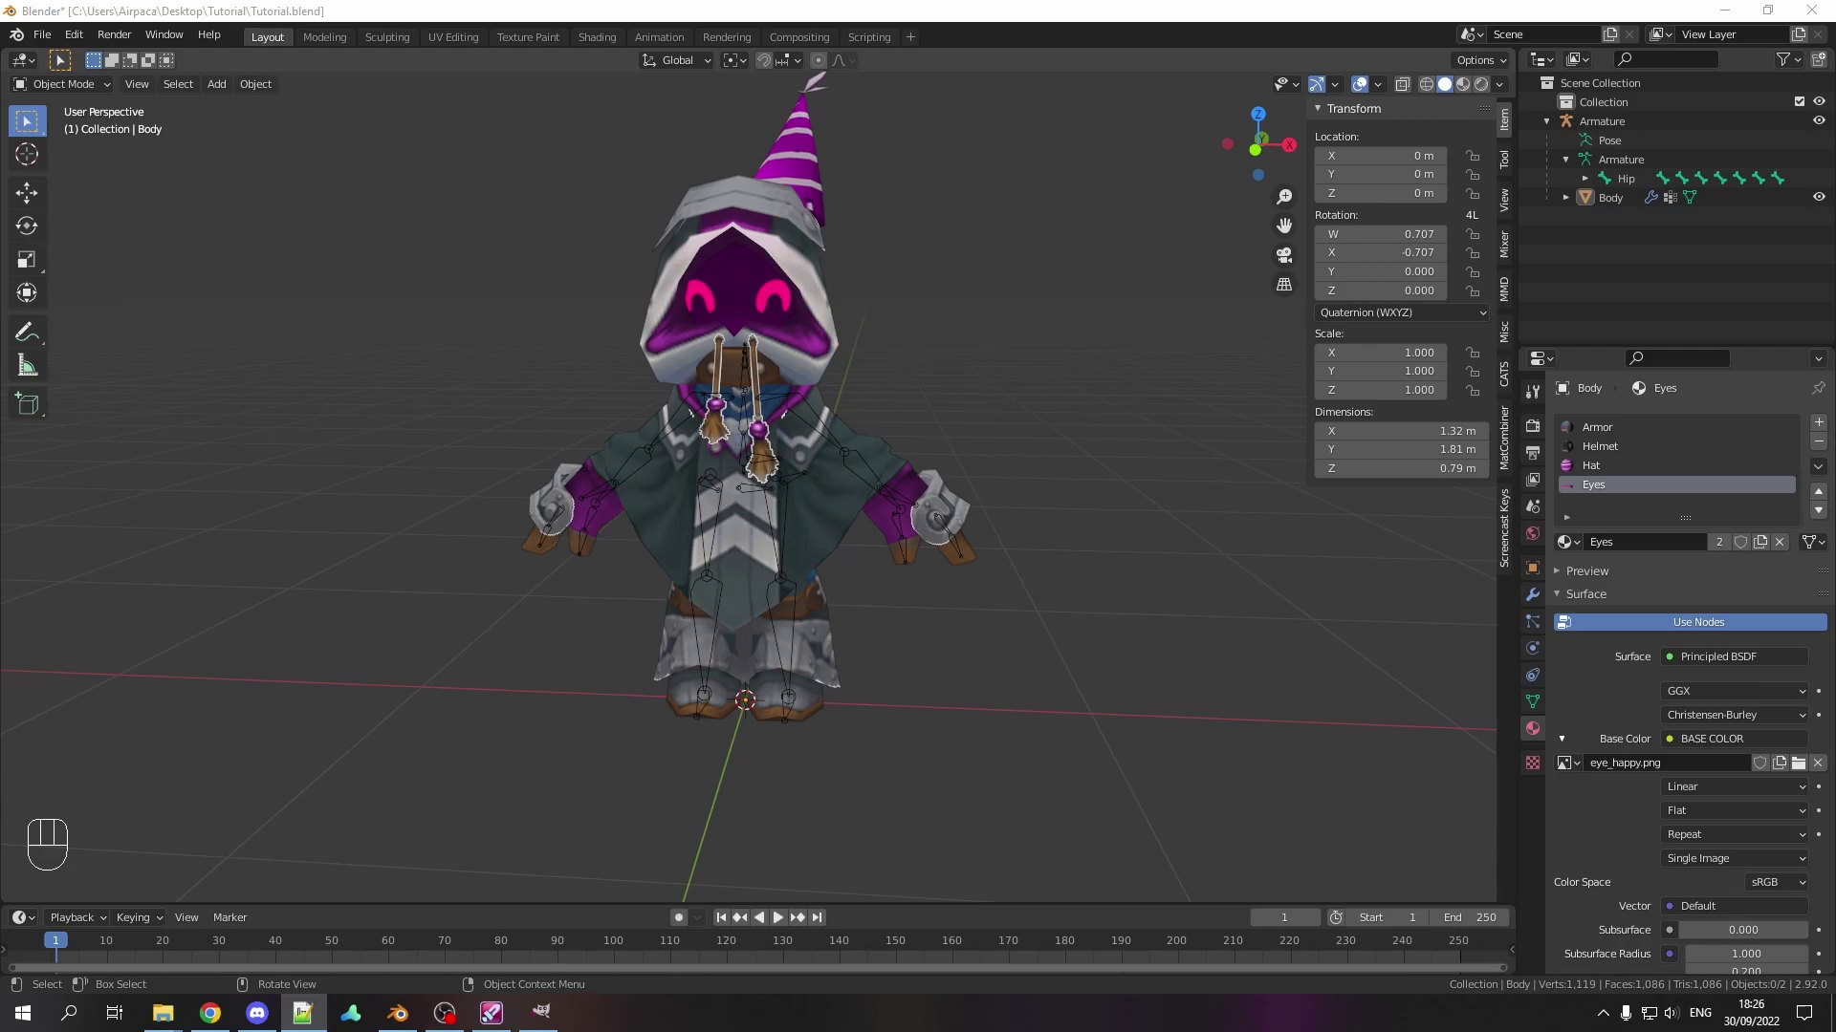